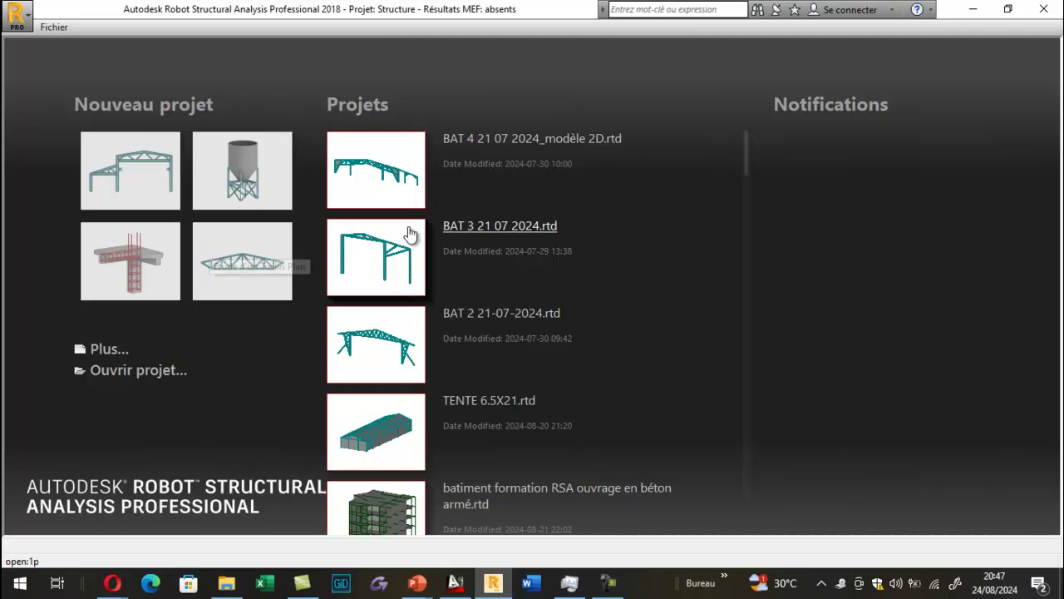
# Step: Look through the recent projects and create a new project of the 3D space frame type
pyautogui.scroll(-2, 399, 216)
pyautogui.scroll(-4, 401, 215)
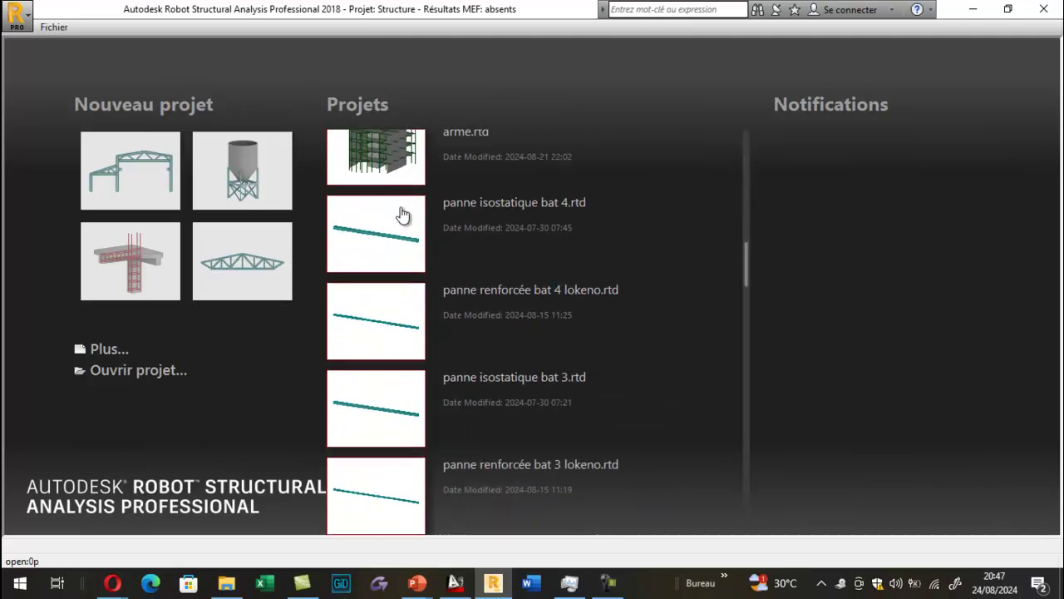
pyautogui.scroll(6, 402, 214)
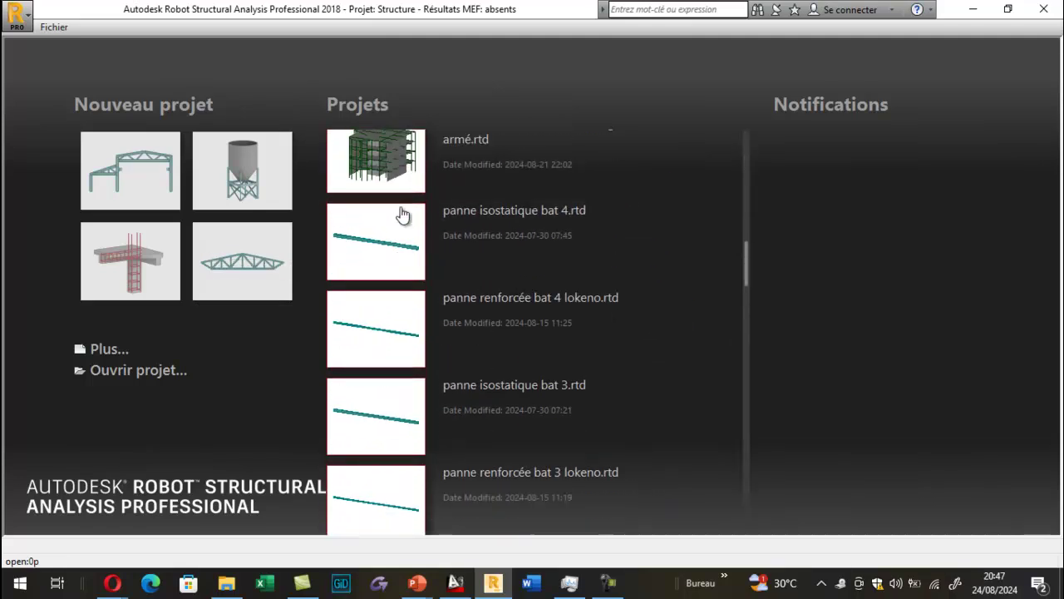
pyautogui.scroll(1, 400, 214)
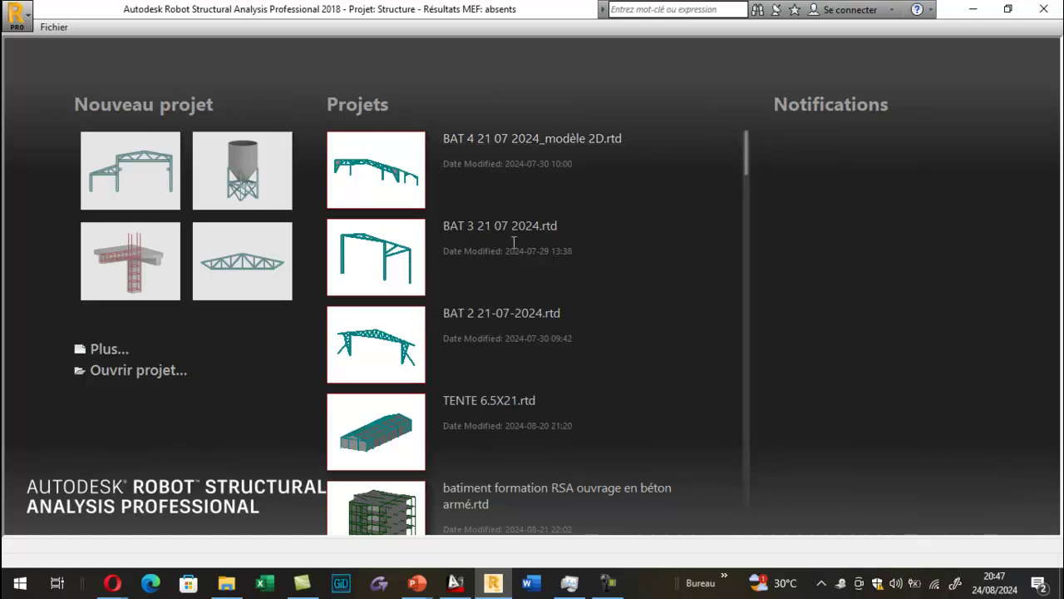
pyautogui.click(109, 353)
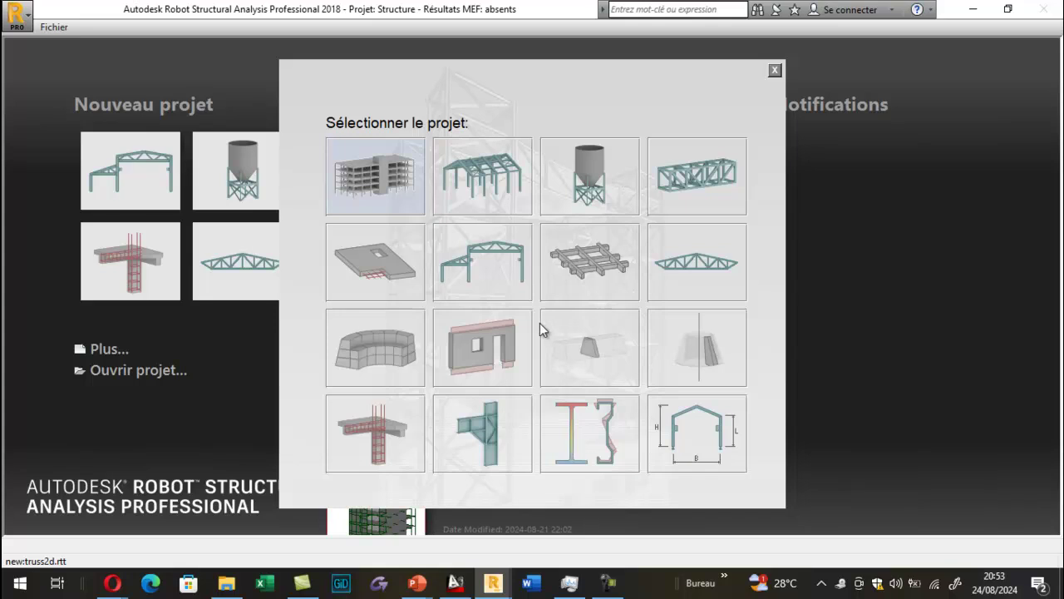
pyautogui.click(493, 184)
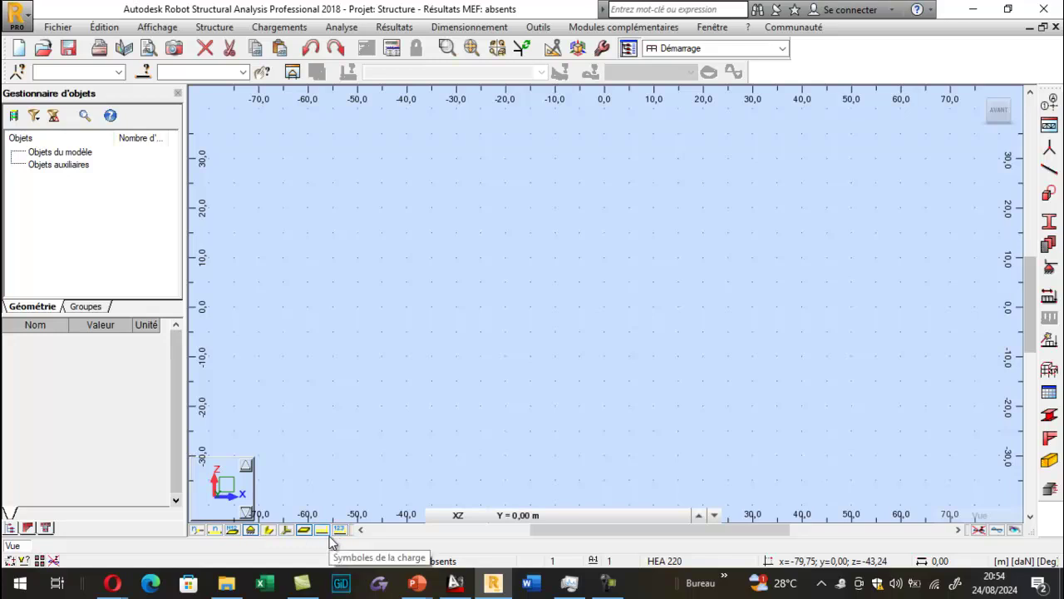
# Step: Review the display attribute options of the view, including the node and bar categories, without changing any
pyautogui.rightClick(372, 191)
pyautogui.click(331, 354)
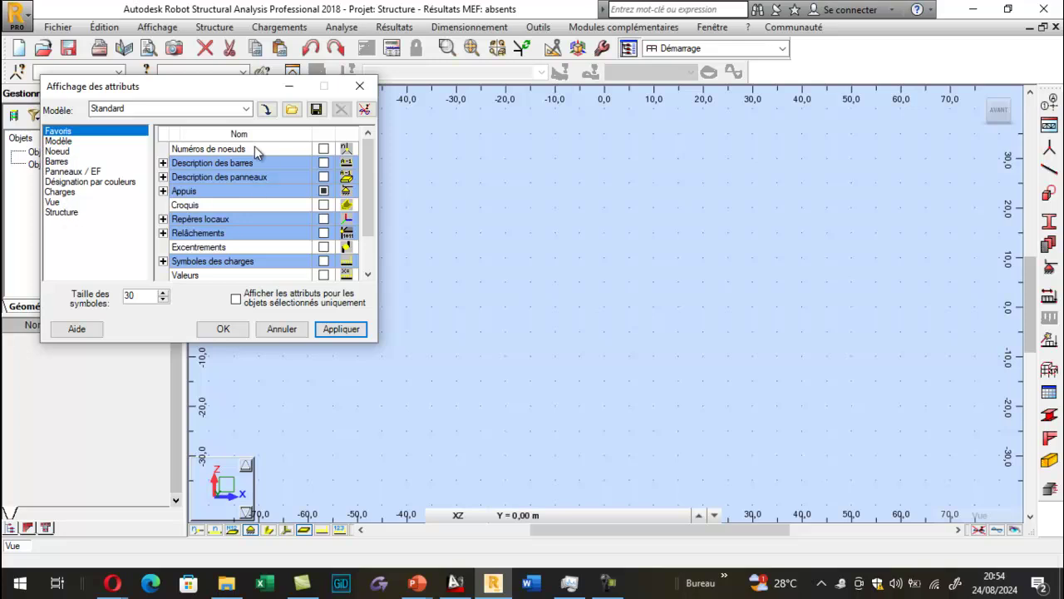
pyautogui.click(59, 152)
pyautogui.click(57, 162)
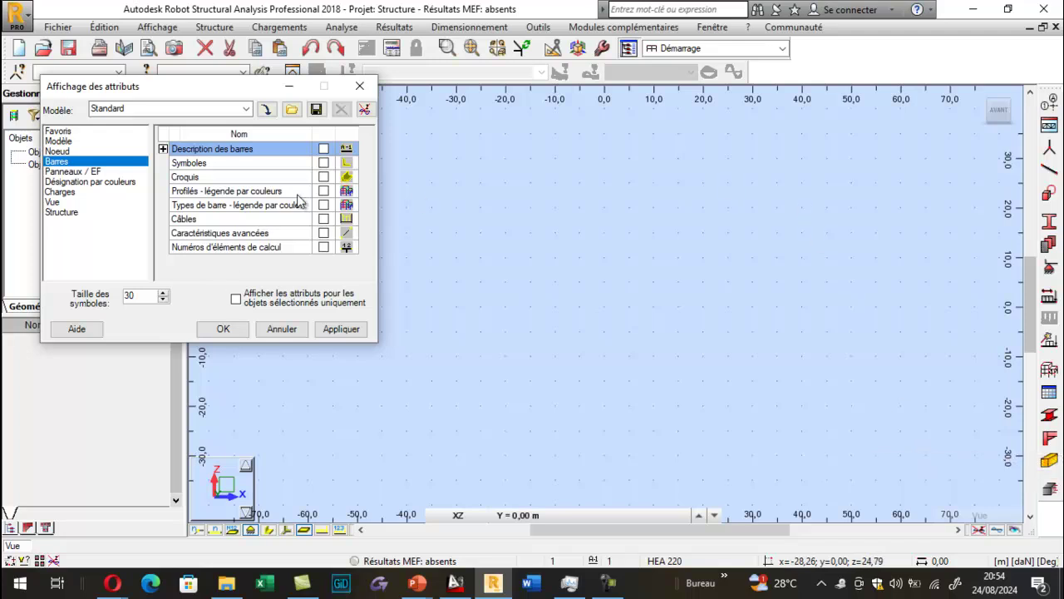
pyautogui.click(359, 86)
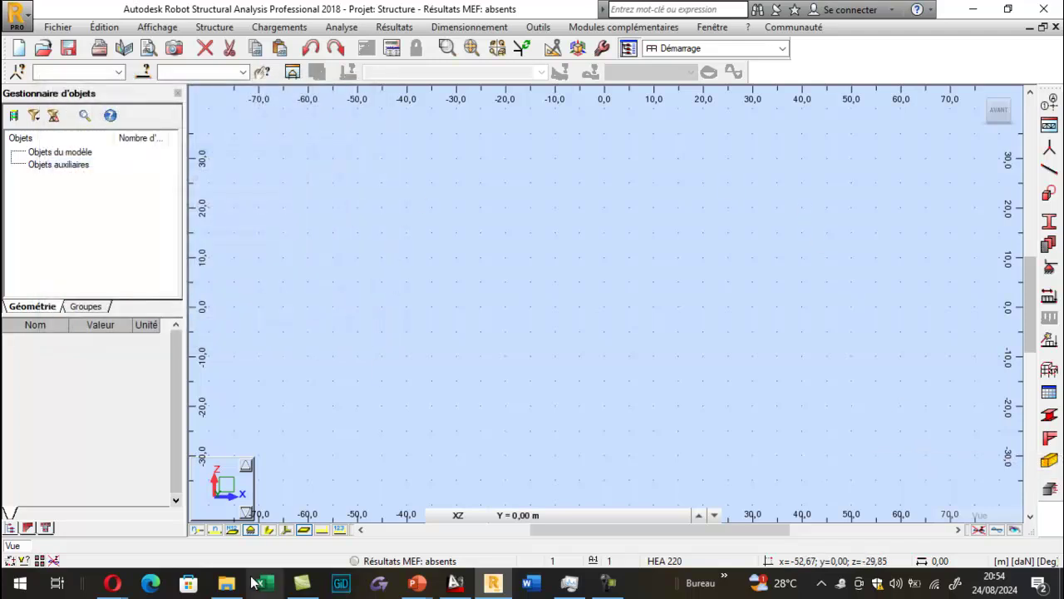
pyautogui.rightClick(349, 207)
pyautogui.click(295, 370)
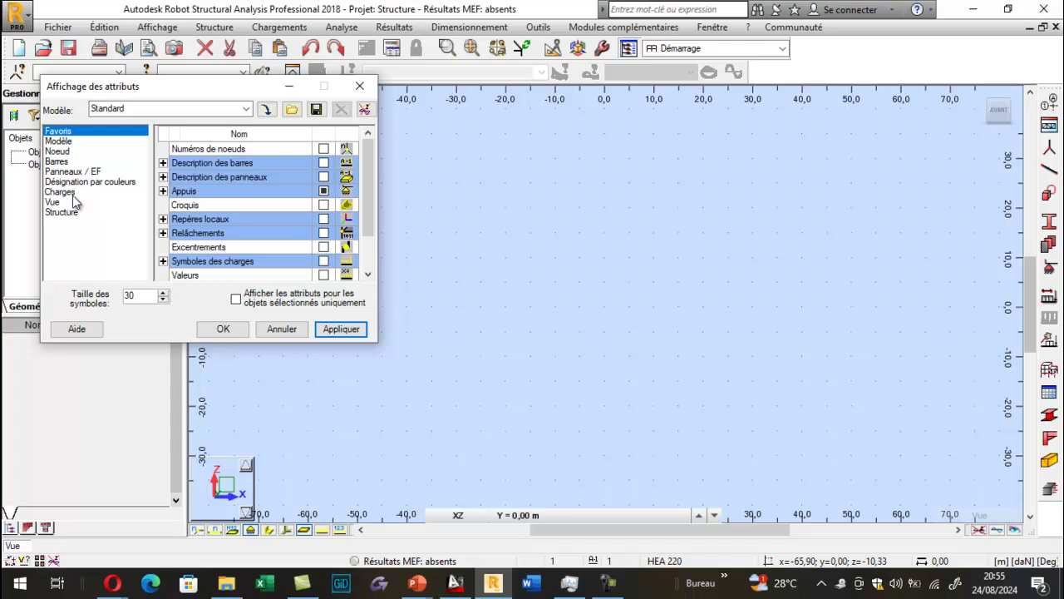
pyautogui.click(359, 85)
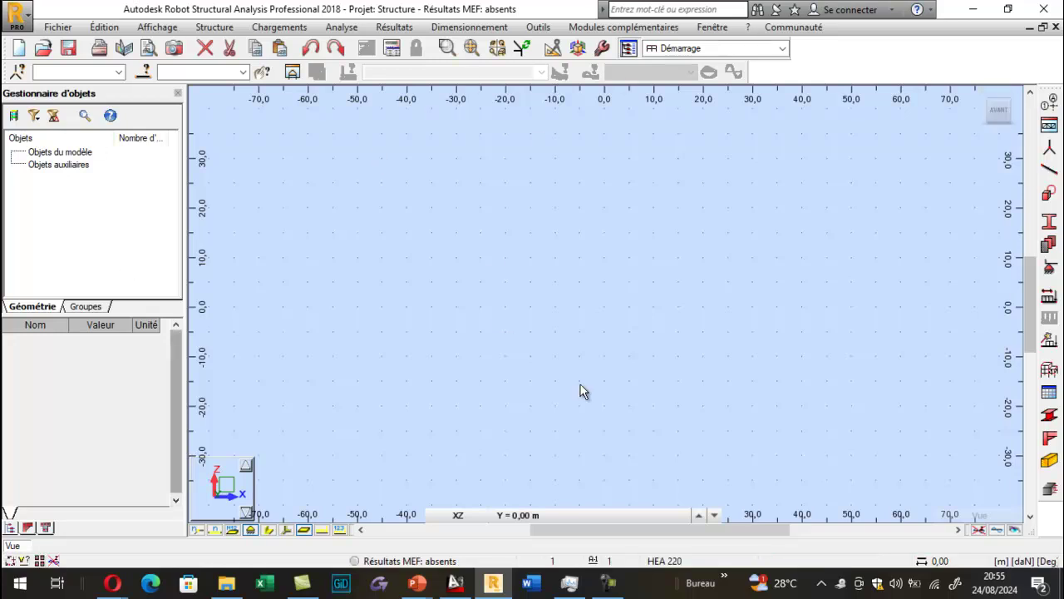
# Step: Change the structure type to the multi-storey building model without saving the current project, and reselect the same type
pyautogui.click(200, 30)
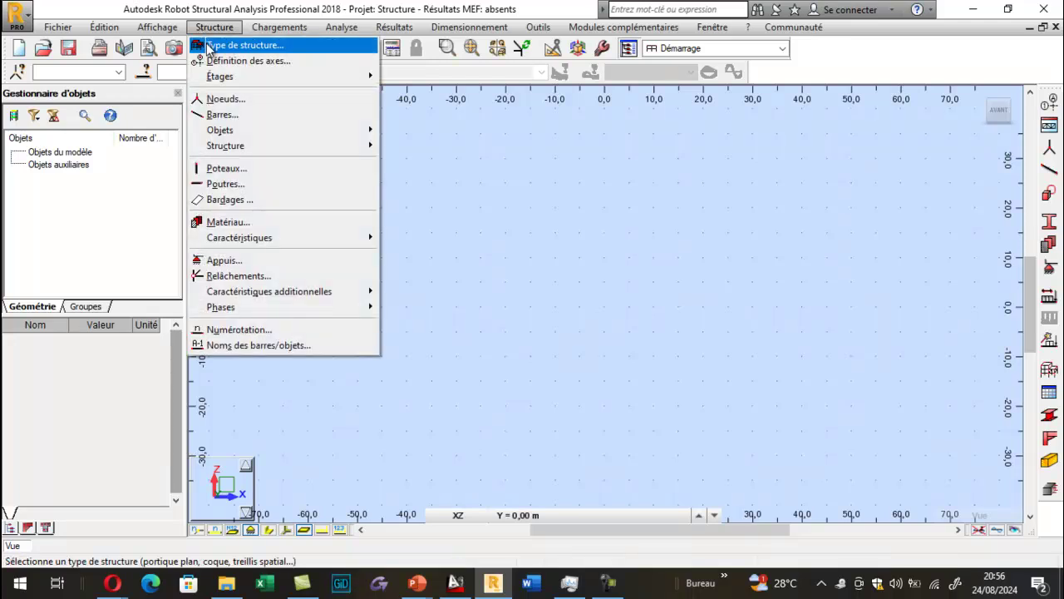
pyautogui.click(209, 47)
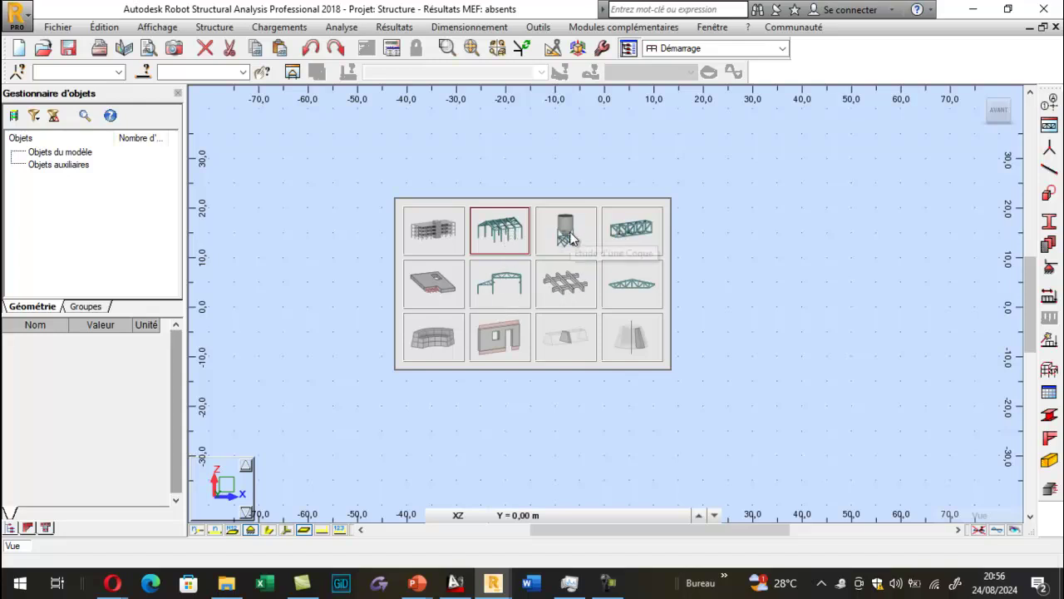
pyautogui.click(436, 237)
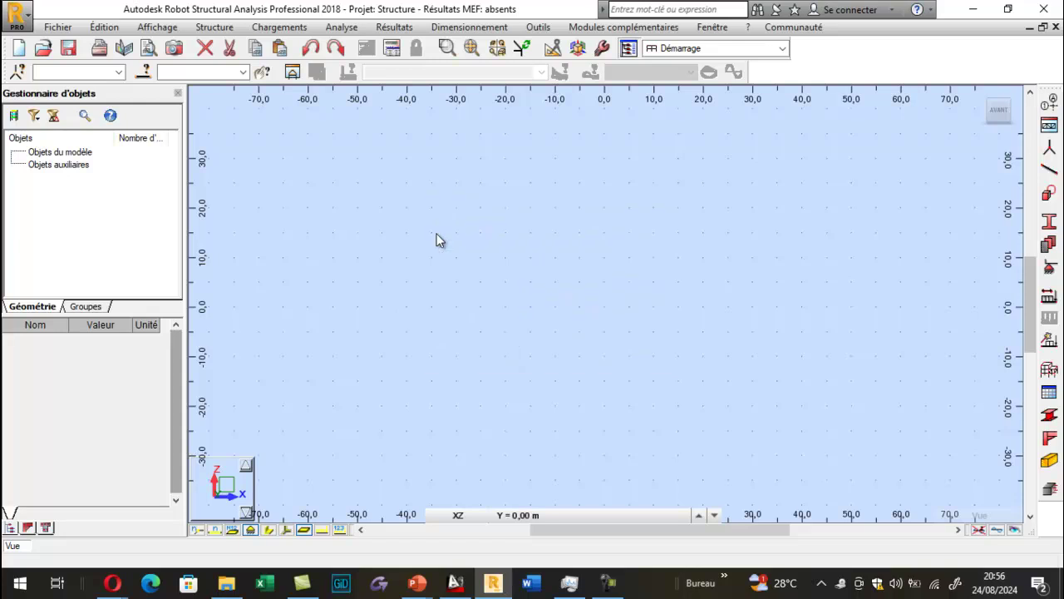
pyautogui.hotkey('ctrl', 's')
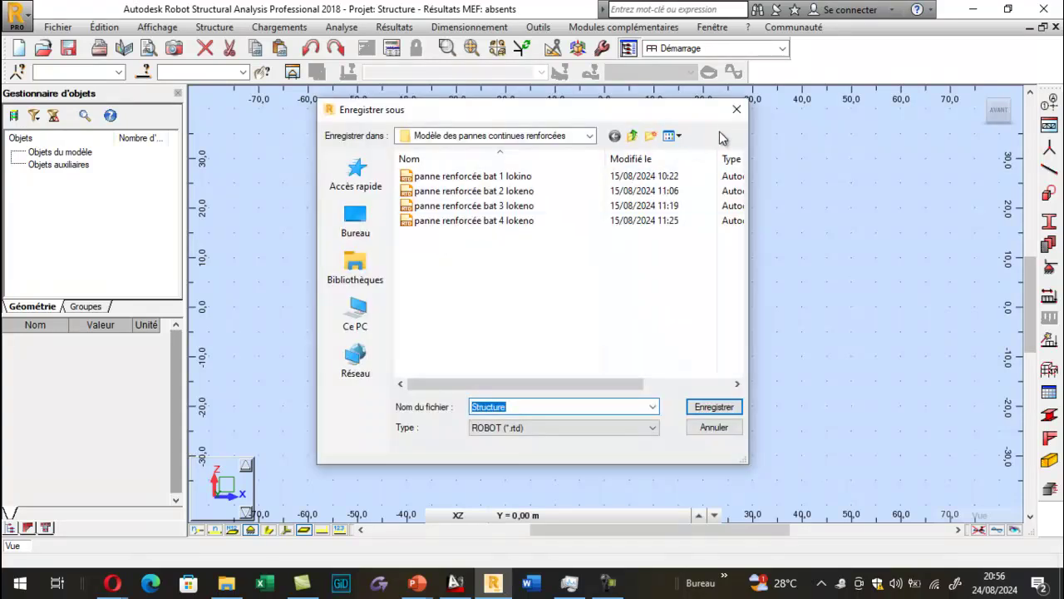
pyautogui.click(736, 109)
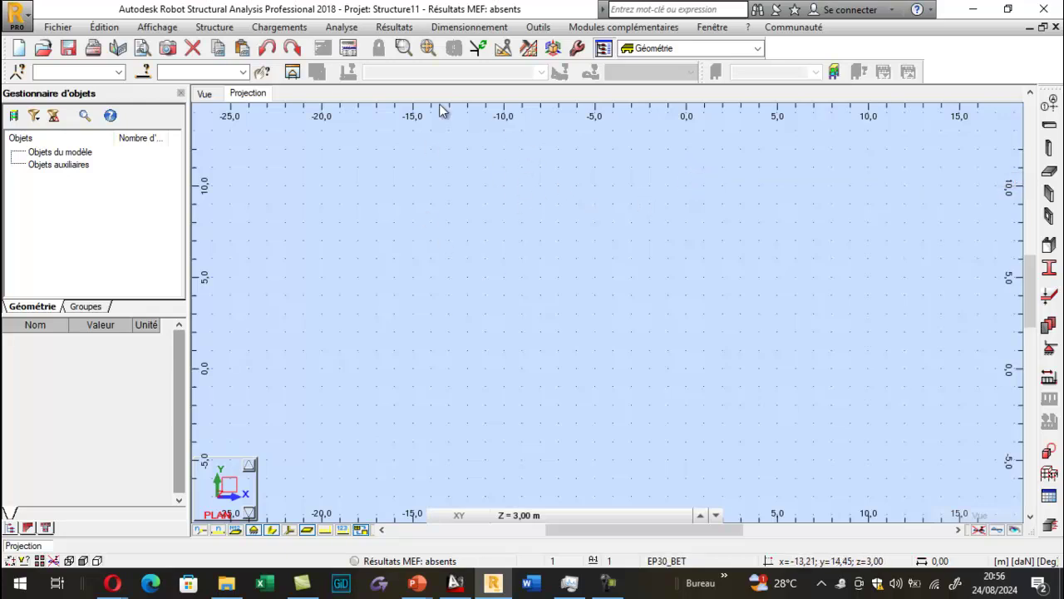
pyautogui.click(237, 45)
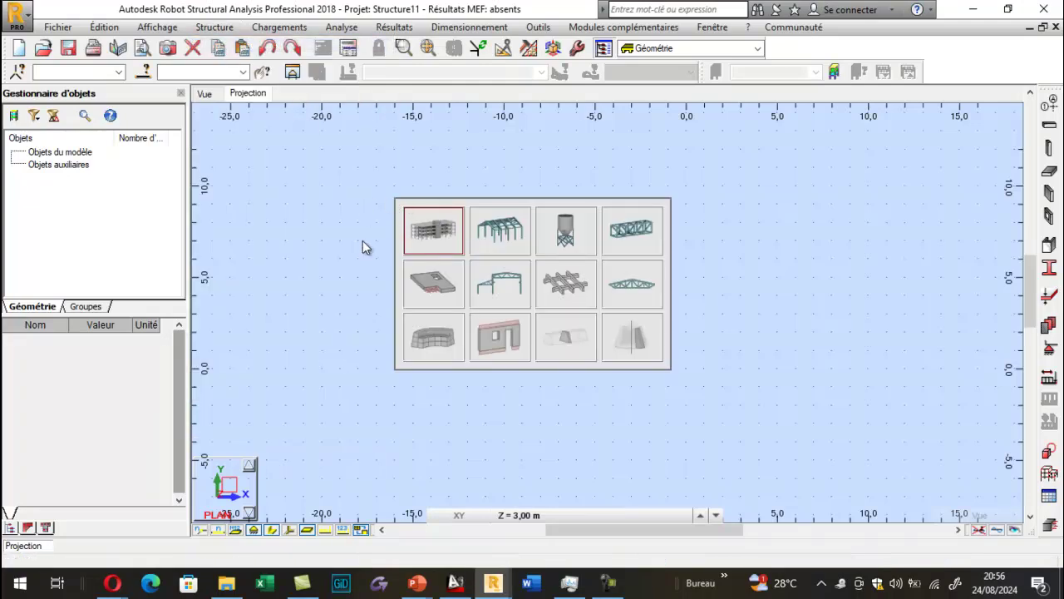
pyautogui.click(417, 233)
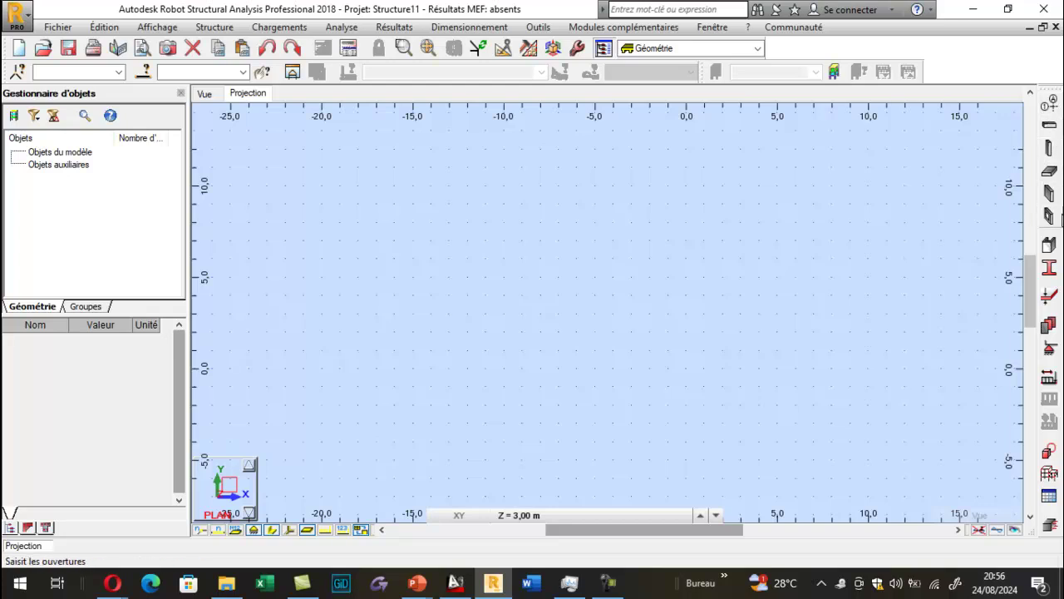
pyautogui.click(1053, 178)
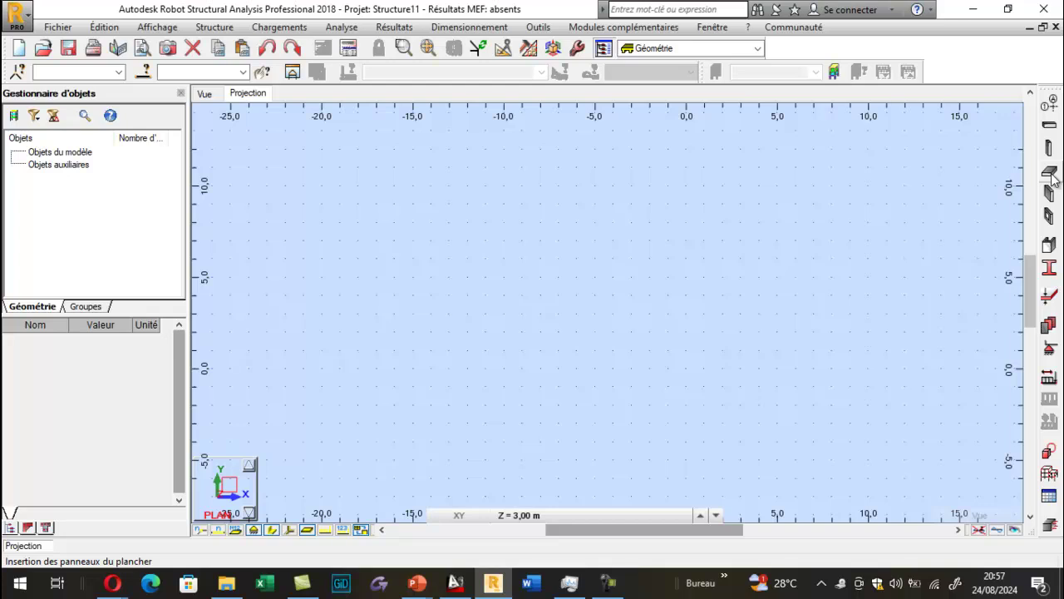
# Step: Change the structure type from the building model to the shell model
pyautogui.click(215, 27)
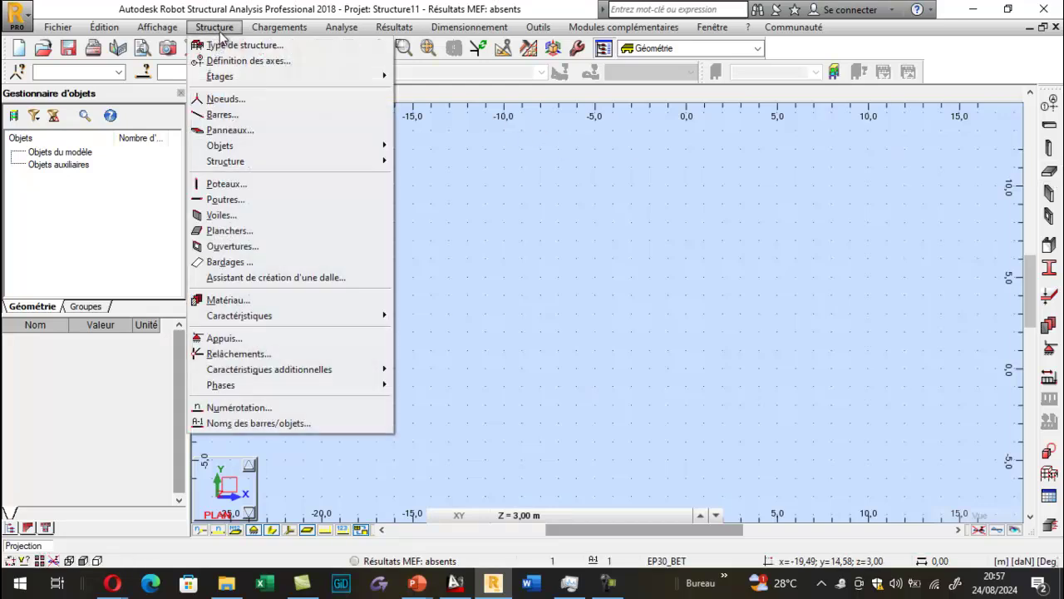
pyautogui.click(222, 48)
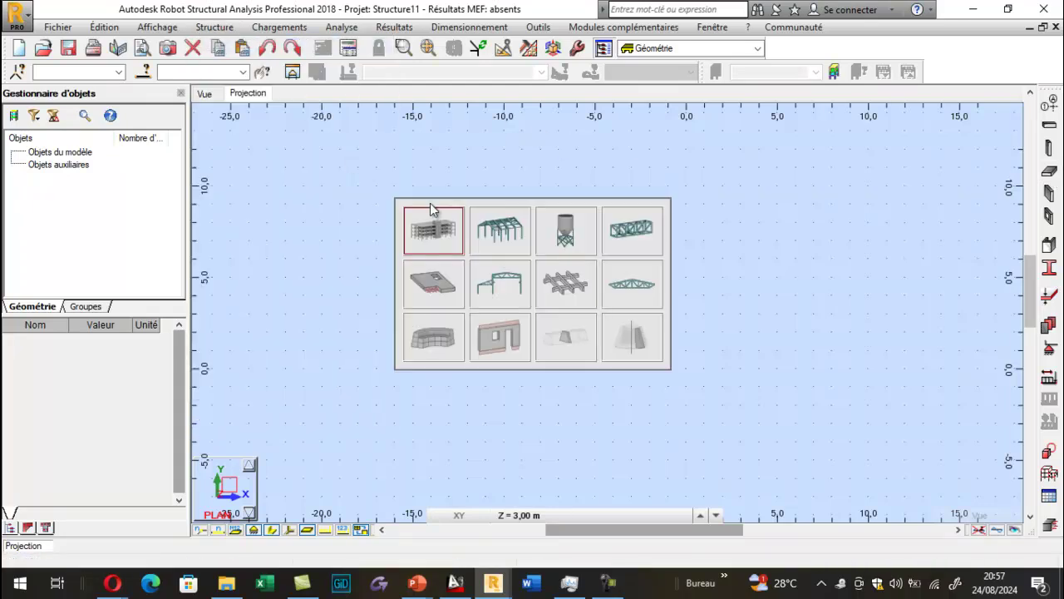
pyautogui.click(529, 239)
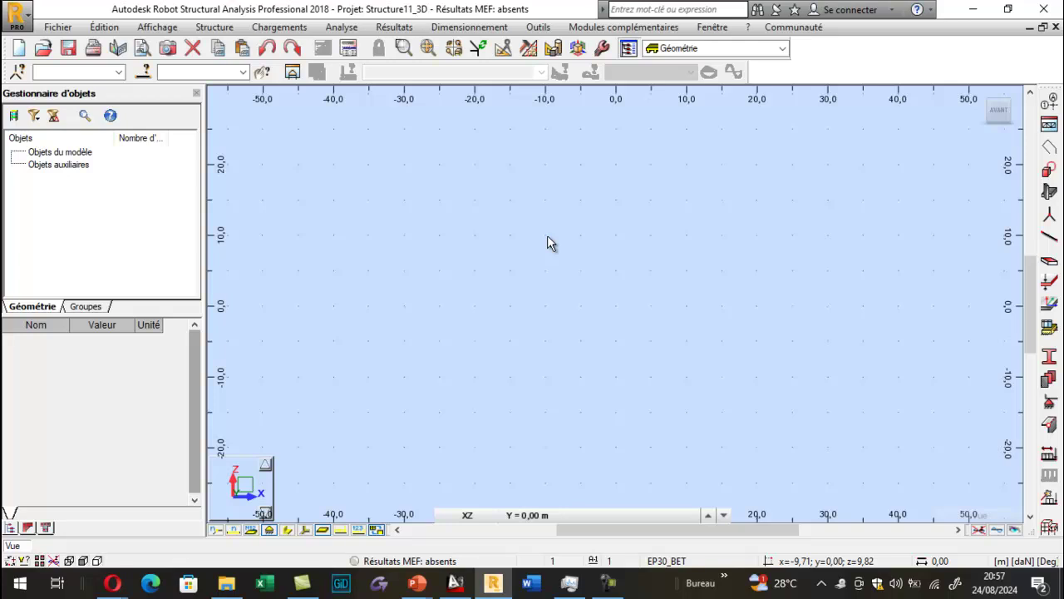
pyautogui.click(50, 73)
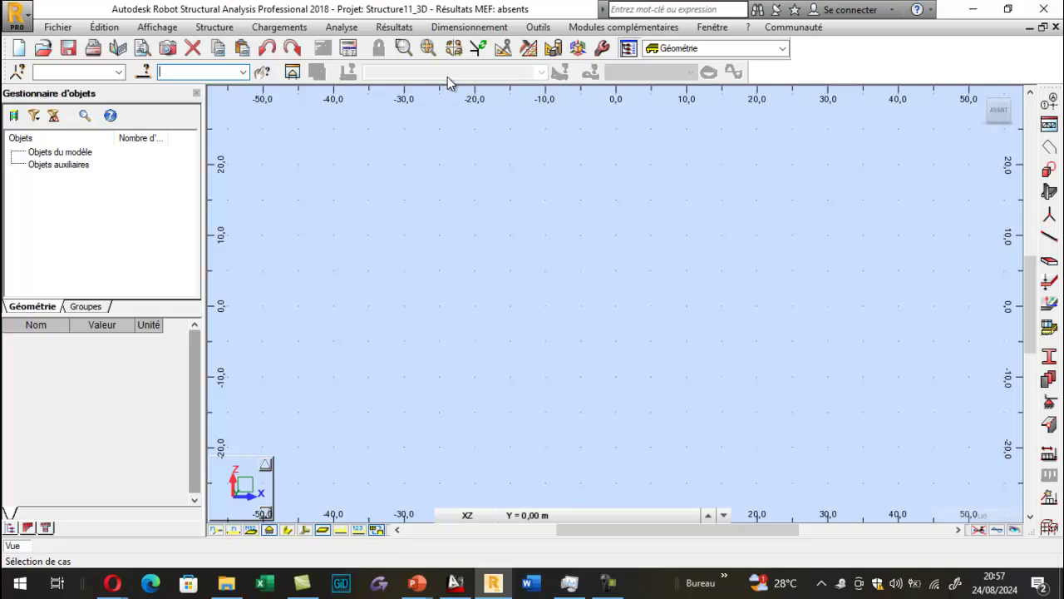
# Step: Switch to AutoCAD, examine the dimensions of the braced elevation and the inclined frame in ombrière photovoltaique.dwg, and return to Robot
pyautogui.click(455, 582)
pyautogui.scroll(1, 608, 246)
pyautogui.scroll(1, 609, 246)
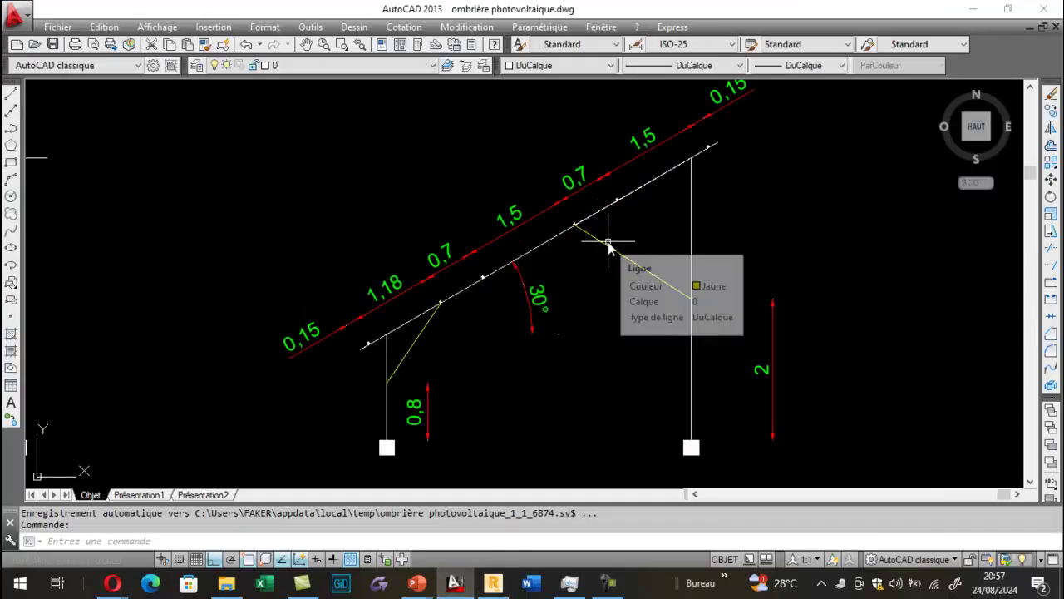
pyautogui.moveTo(608, 246)
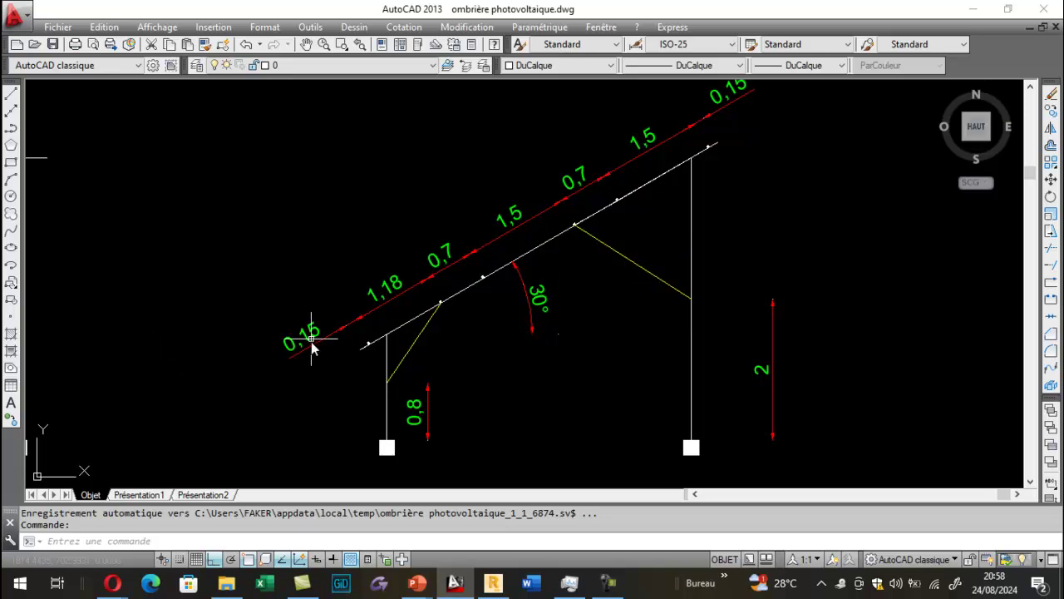
pyautogui.scroll(-5, 551, 298)
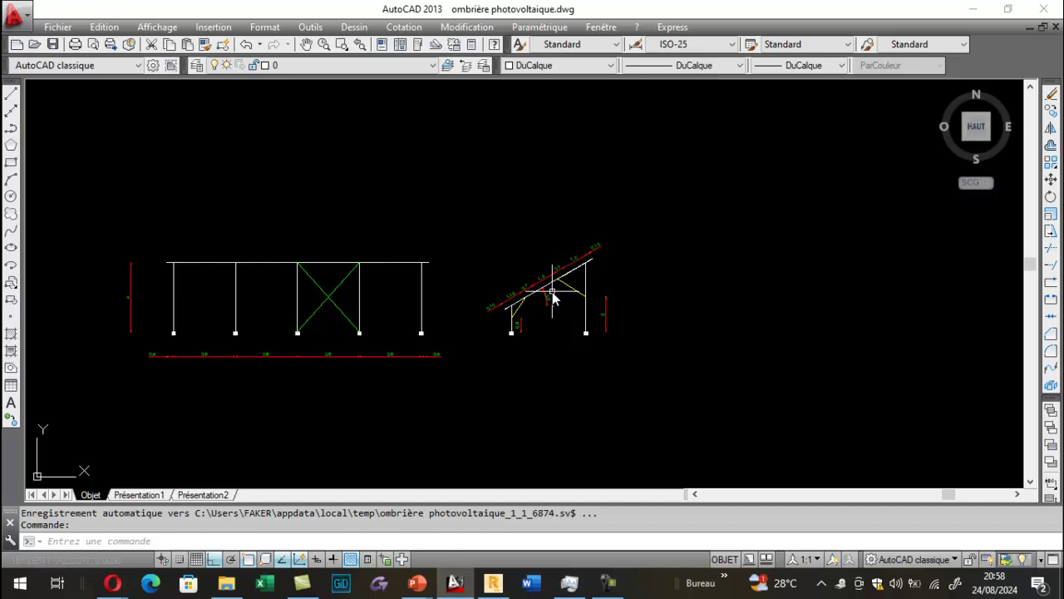
pyautogui.scroll(6, 327, 359)
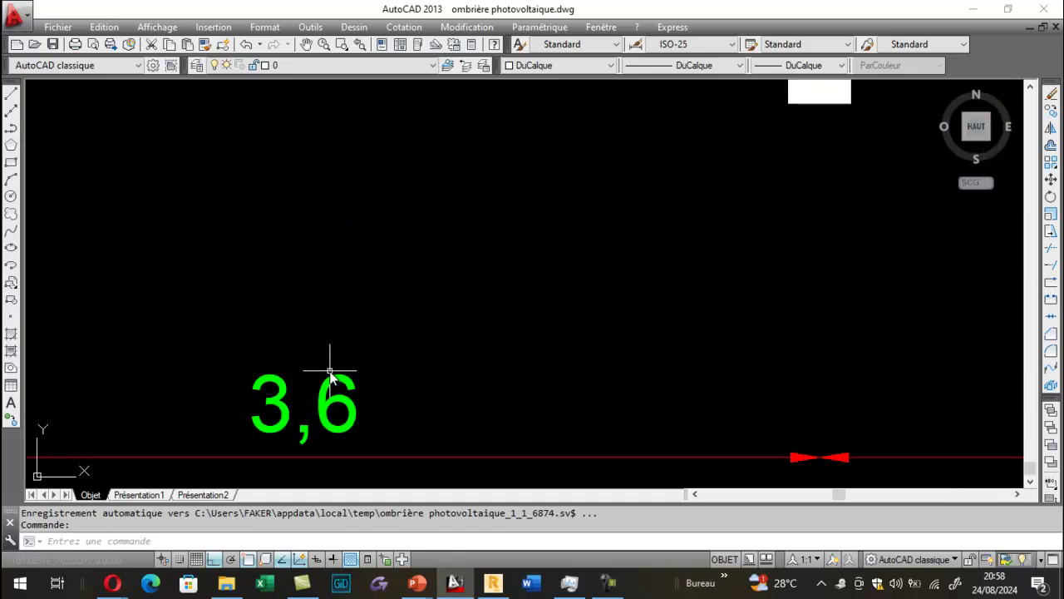
pyautogui.scroll(-6, 368, 390)
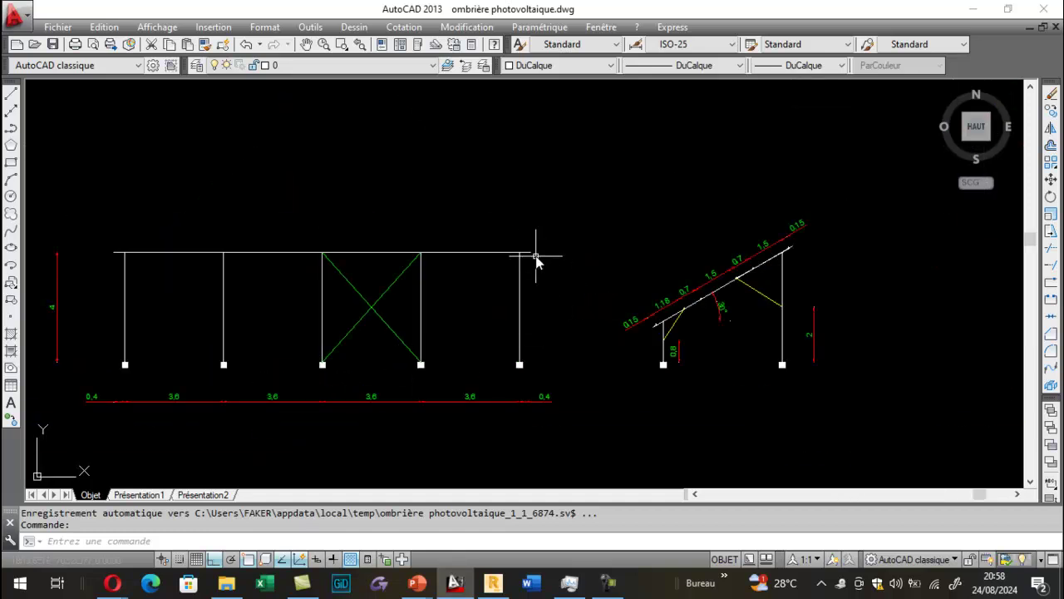
pyautogui.scroll(6, 509, 243)
pyautogui.scroll(-5, 490, 239)
pyautogui.scroll(4, 626, 287)
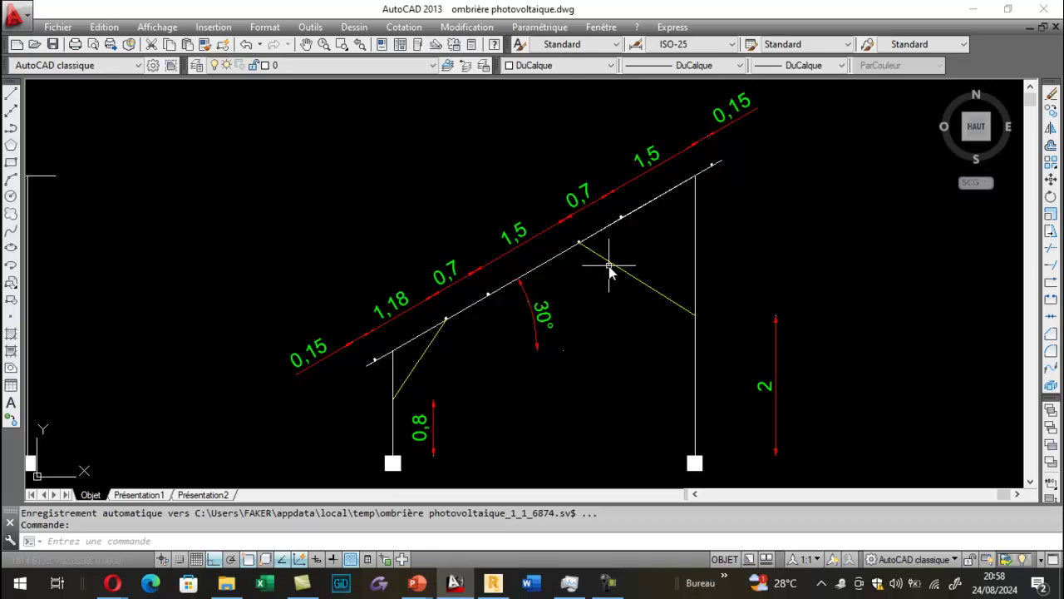
pyautogui.scroll(-6, 613, 266)
pyautogui.scroll(-2, 613, 270)
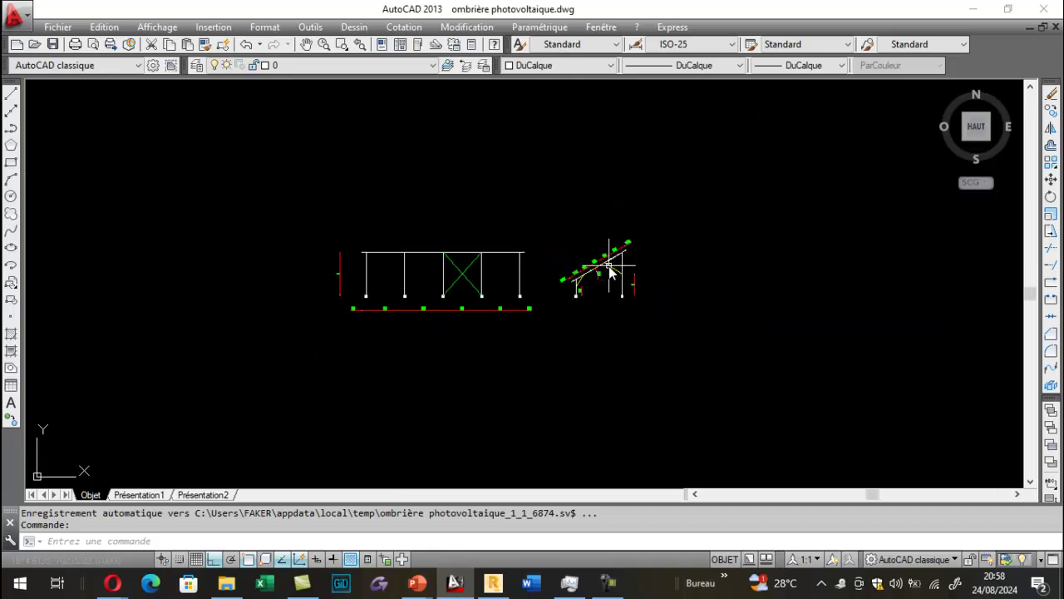
pyautogui.scroll(4, 596, 276)
pyautogui.scroll(-4, 678, 218)
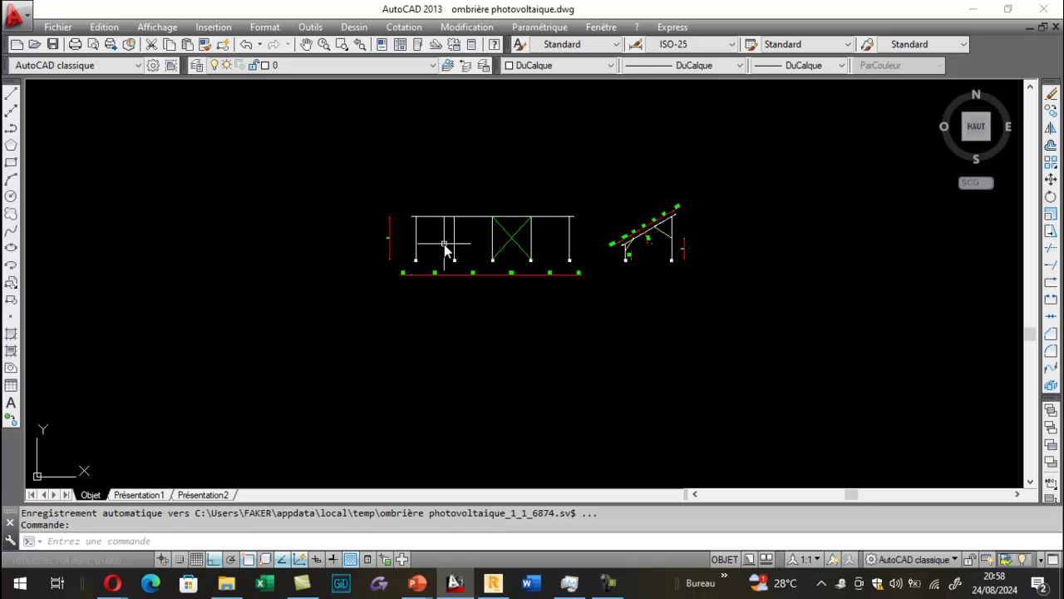
pyautogui.scroll(4, 444, 250)
pyautogui.scroll(-2, 444, 250)
pyautogui.scroll(2, 601, 249)
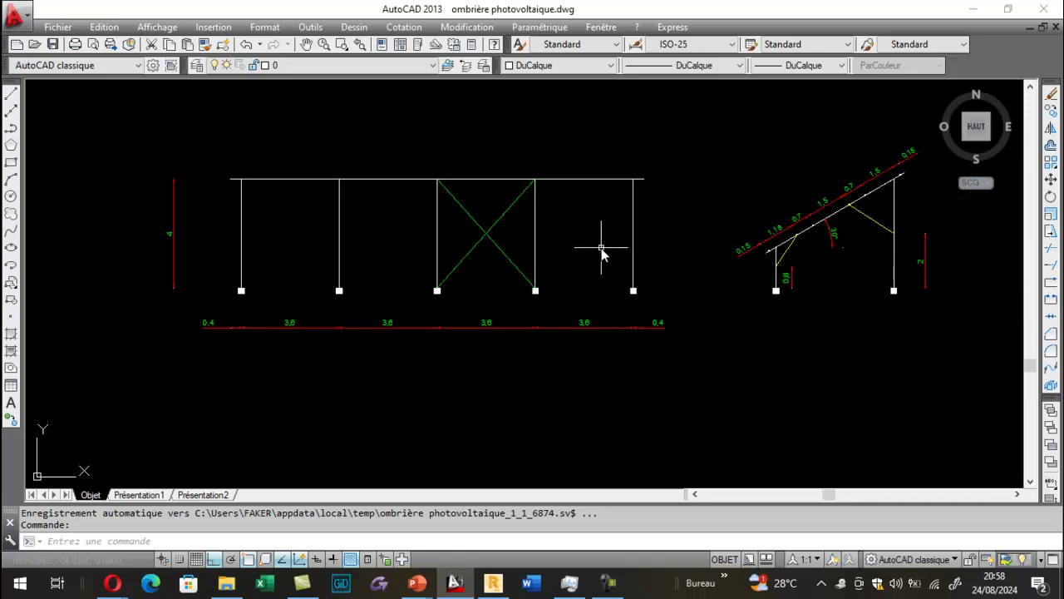
pyautogui.scroll(5, 837, 254)
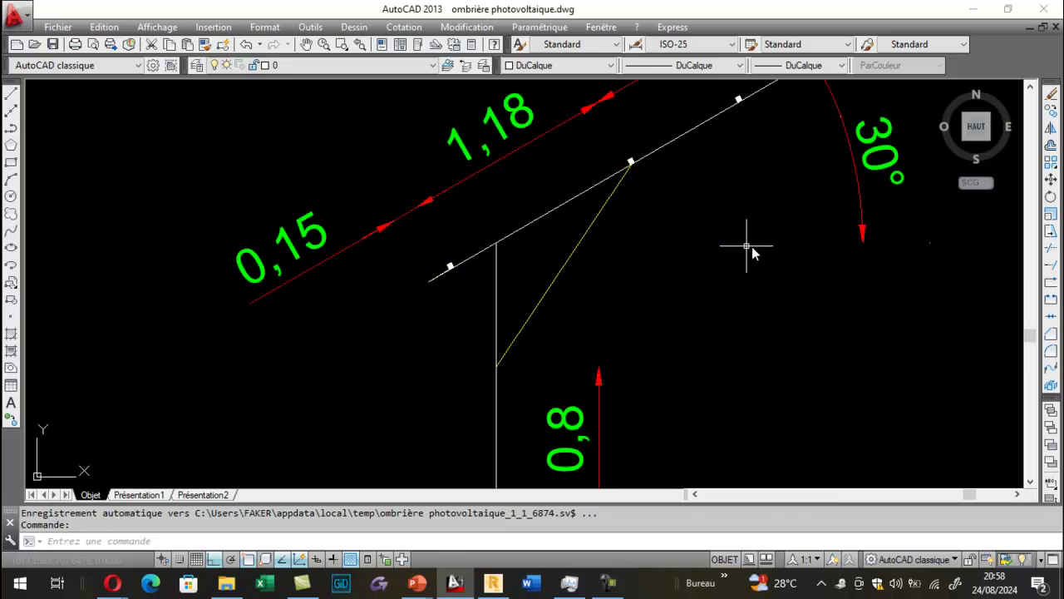
pyautogui.scroll(-2, 572, 287)
pyautogui.scroll(-2, 572, 286)
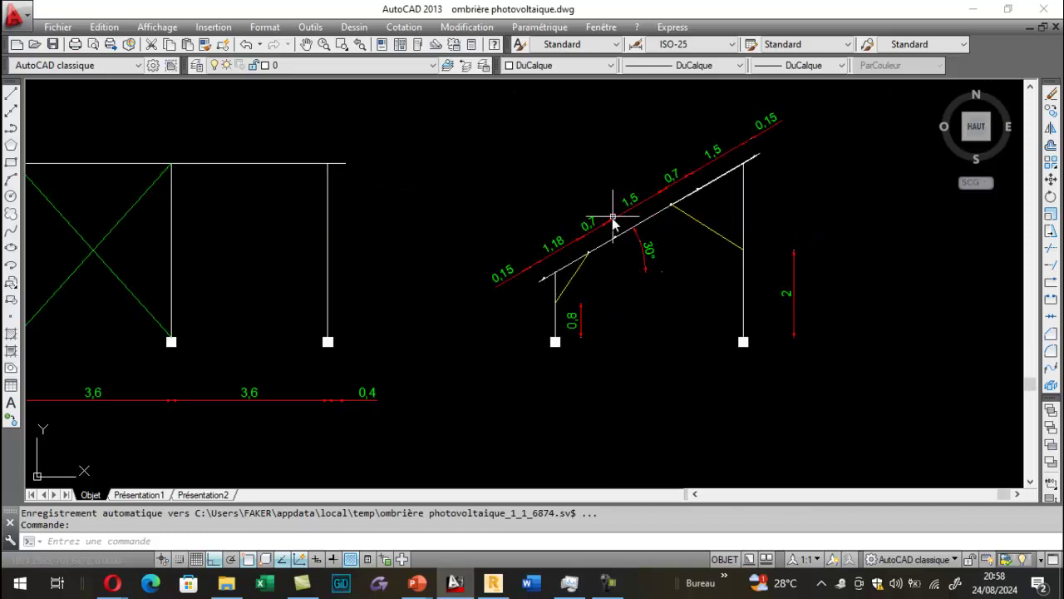
pyautogui.scroll(4, 611, 229)
pyautogui.scroll(-5, 601, 267)
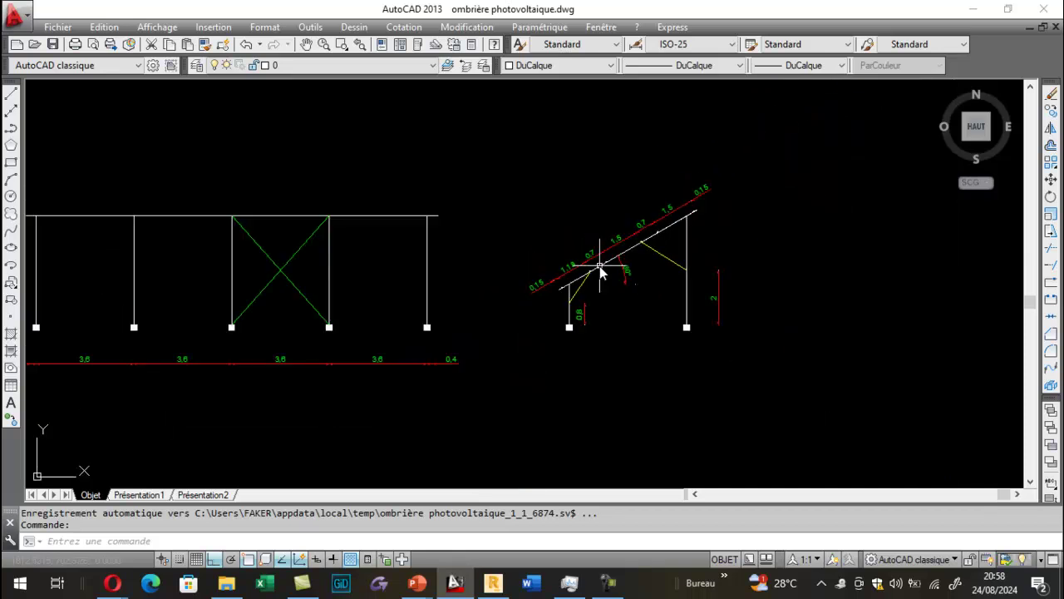
pyautogui.click(493, 583)
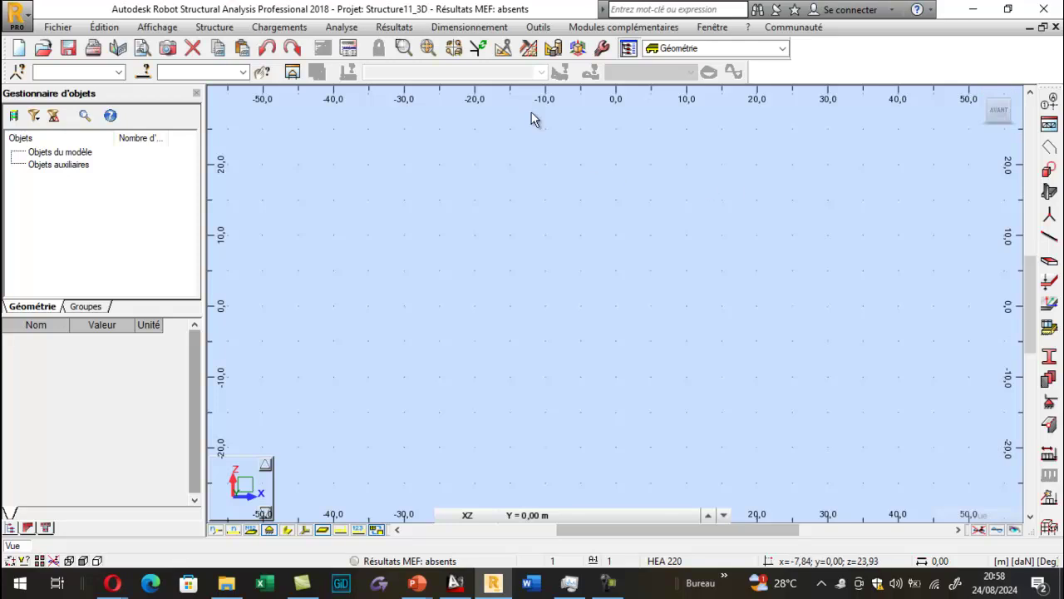
# Step: Open the job preferences and examine the design codes, the catalogue categories and the available steel grades without changing any
pyautogui.click(538, 27)
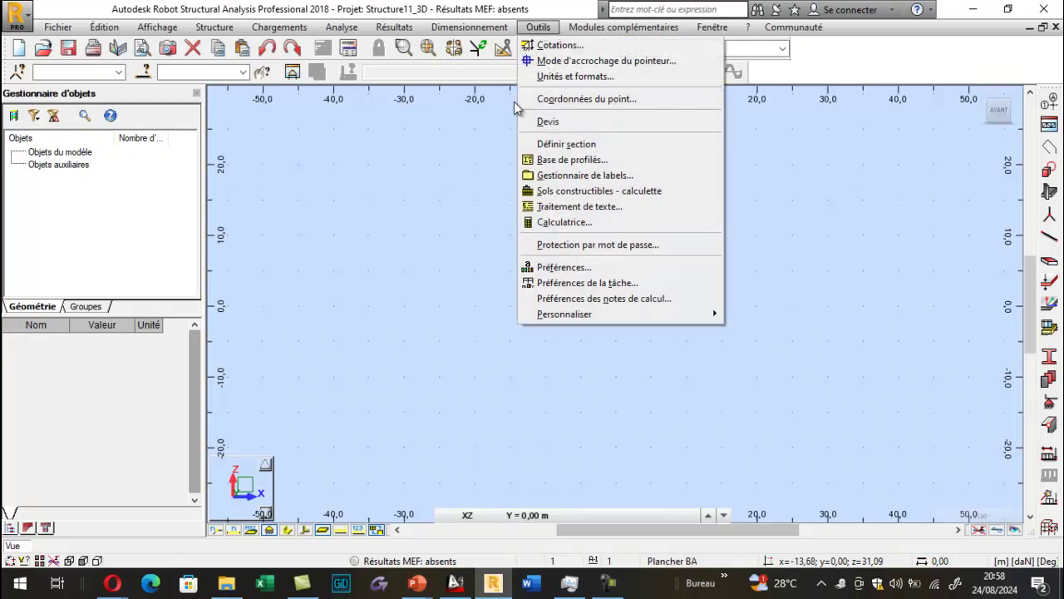
pyautogui.click(552, 287)
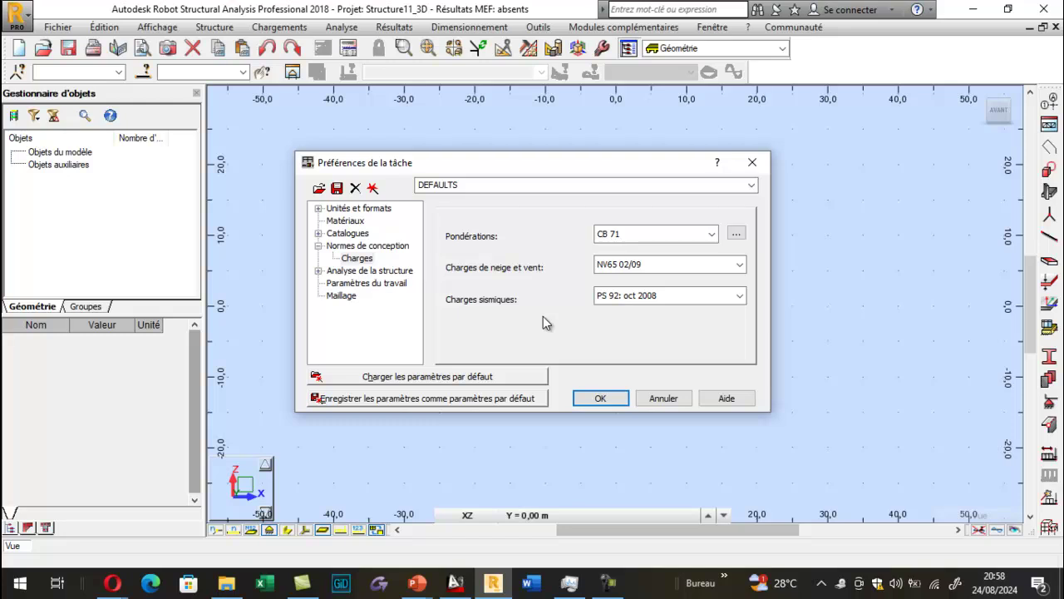
pyautogui.click(318, 209)
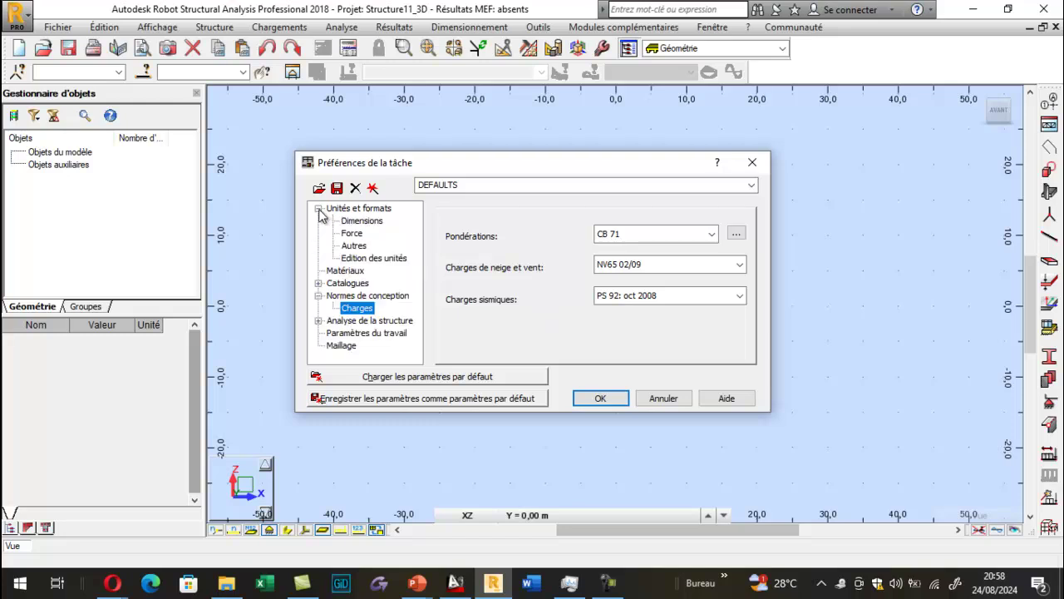
pyautogui.click(345, 297)
pyautogui.click(318, 284)
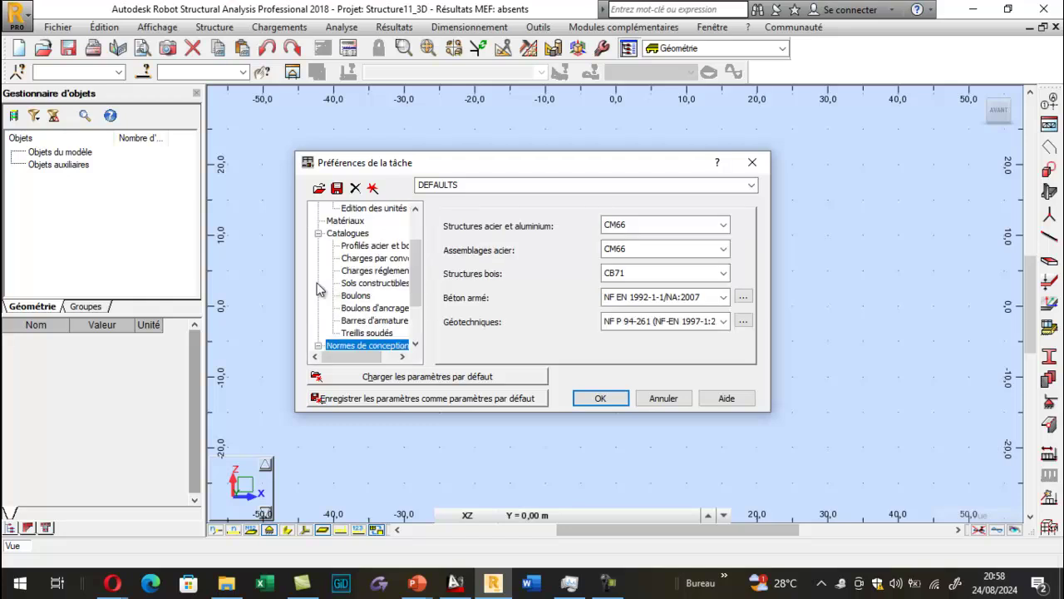
pyautogui.click(341, 225)
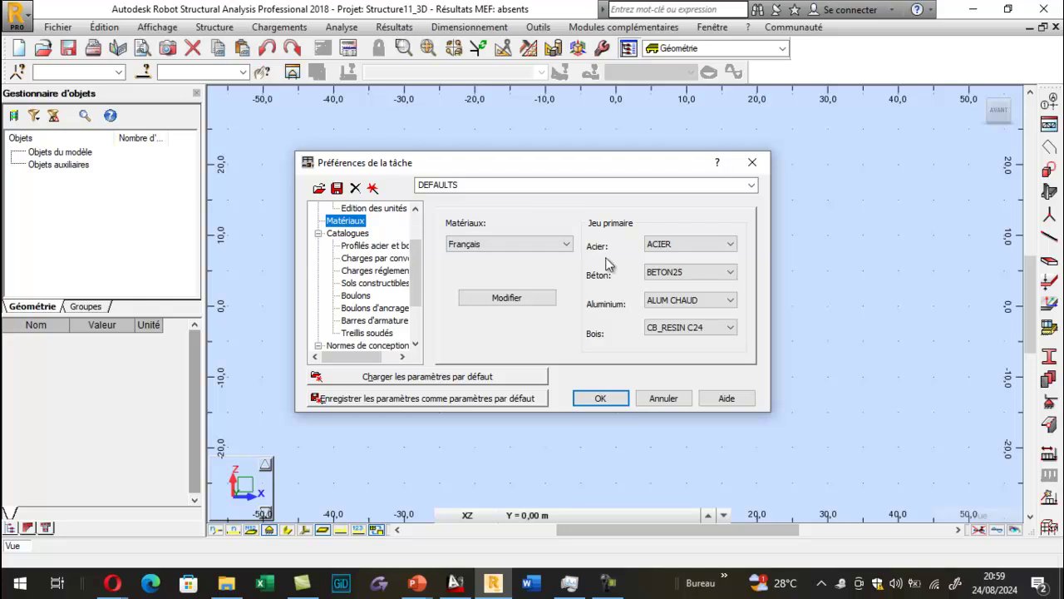
pyautogui.click(668, 246)
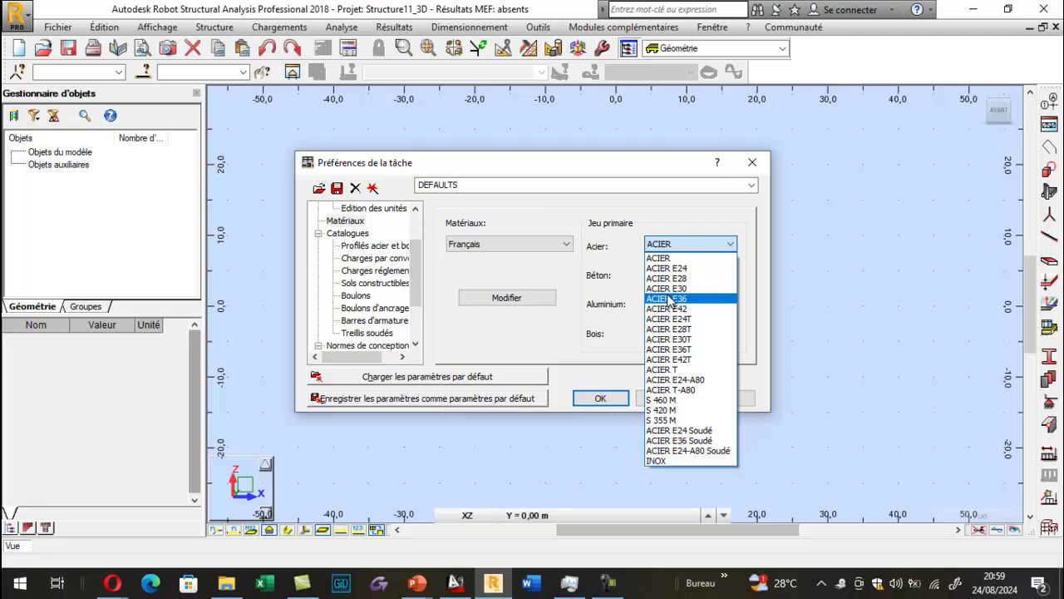
pyautogui.click(625, 240)
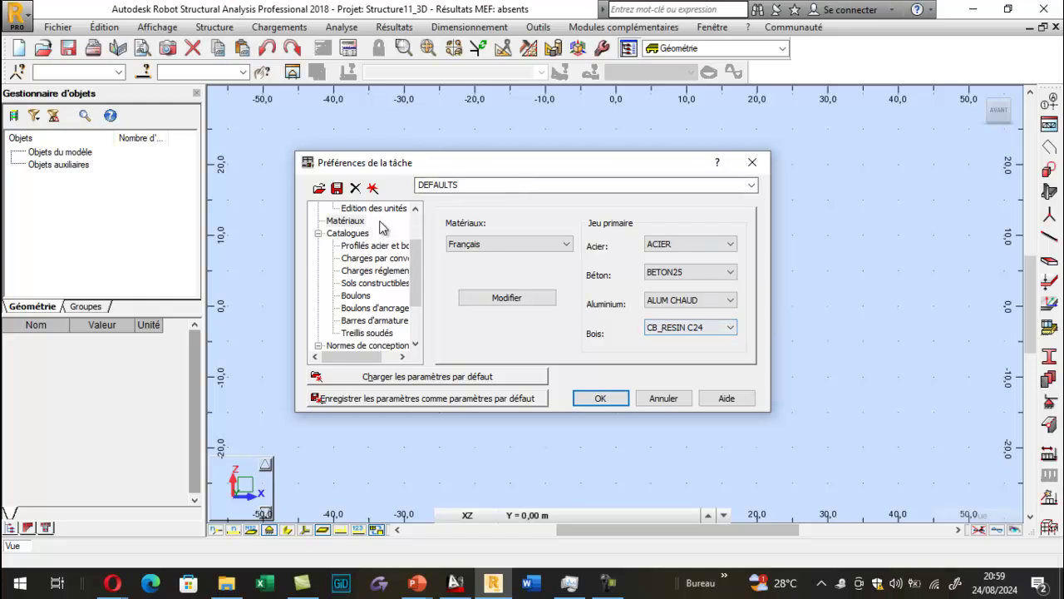
# Step: Review the dimension and force units, including the force, moment and stress unit options, leaving them as they are
pyautogui.scroll(2, 366, 225)
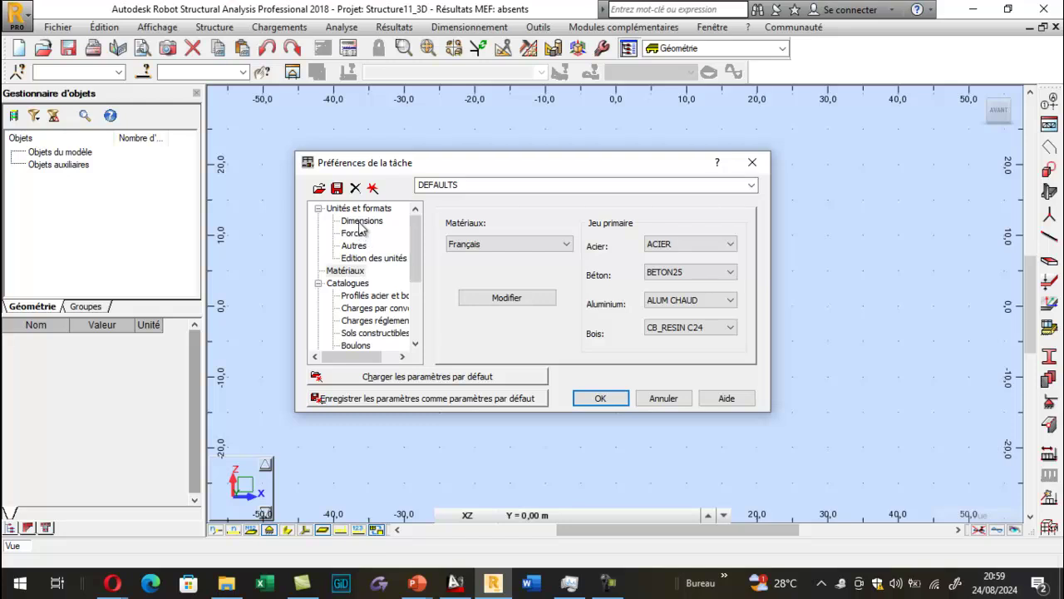
pyautogui.click(361, 221)
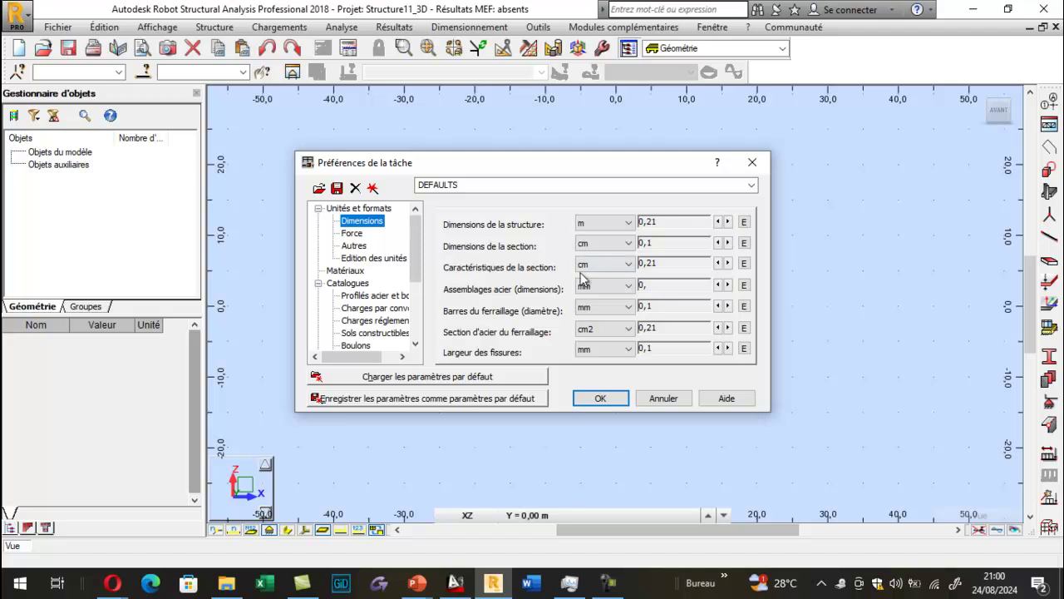
pyautogui.click(356, 235)
pyautogui.click(352, 234)
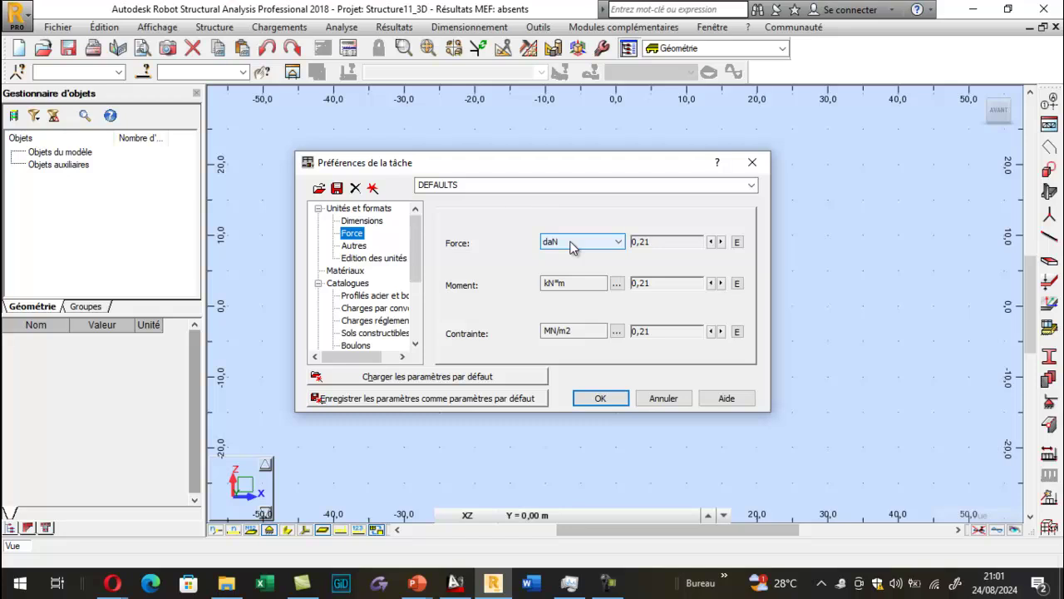
pyautogui.click(571, 243)
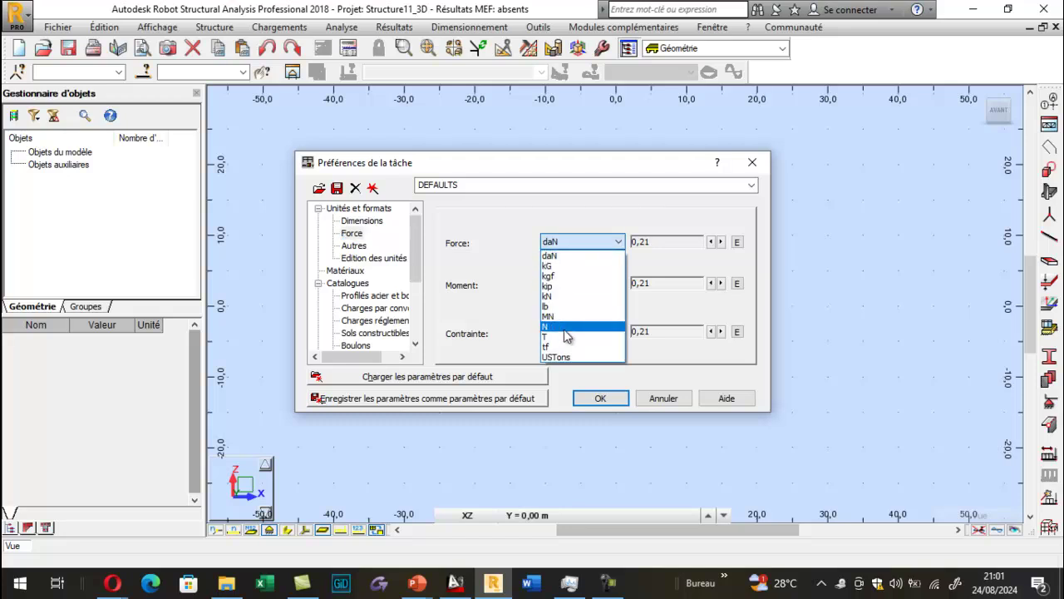
pyautogui.click(511, 327)
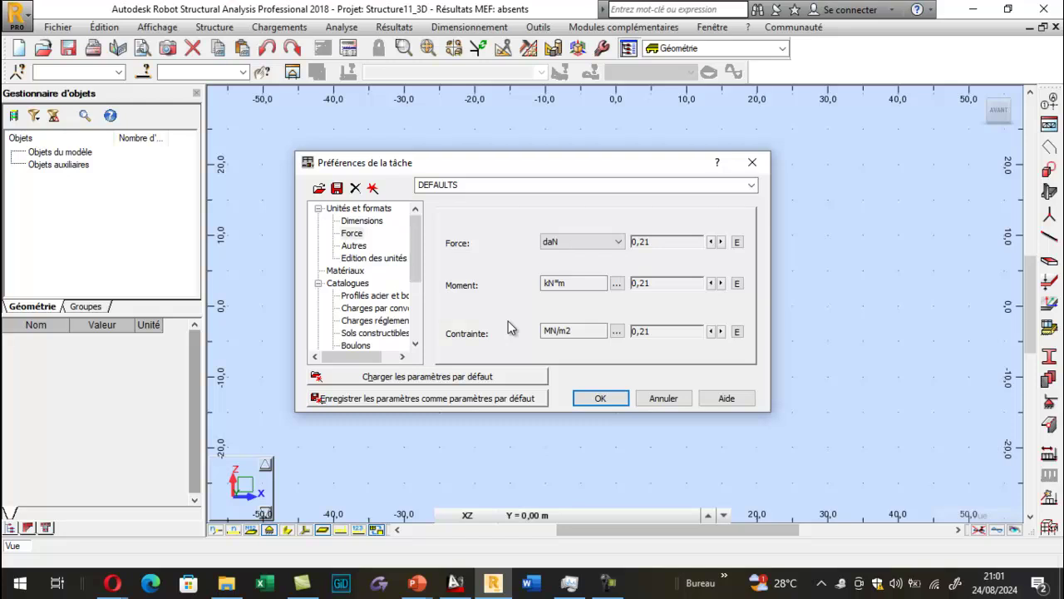
pyautogui.click(616, 284)
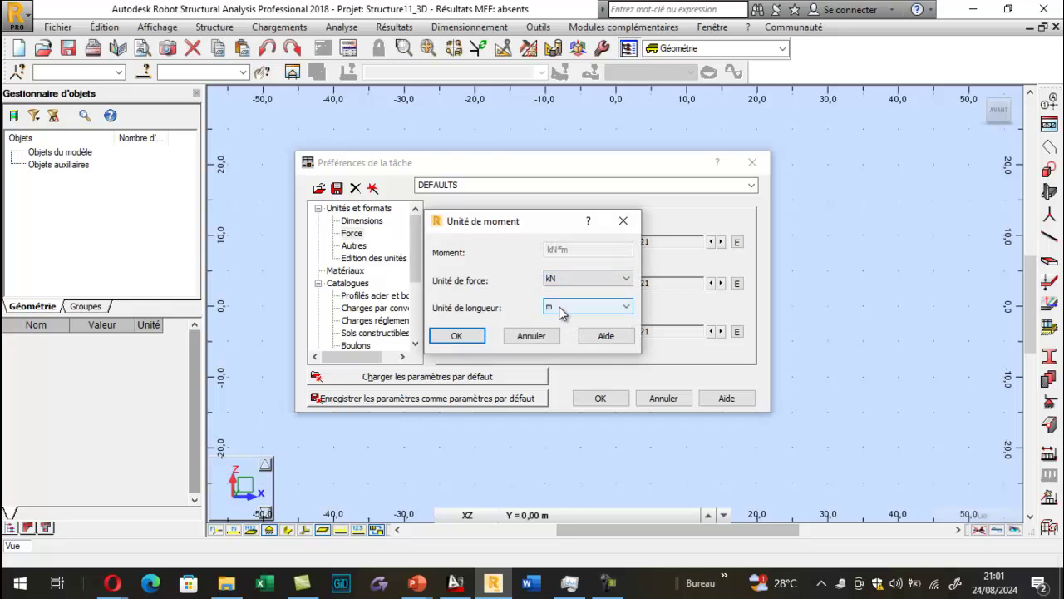
pyautogui.click(623, 221)
pyautogui.click(616, 331)
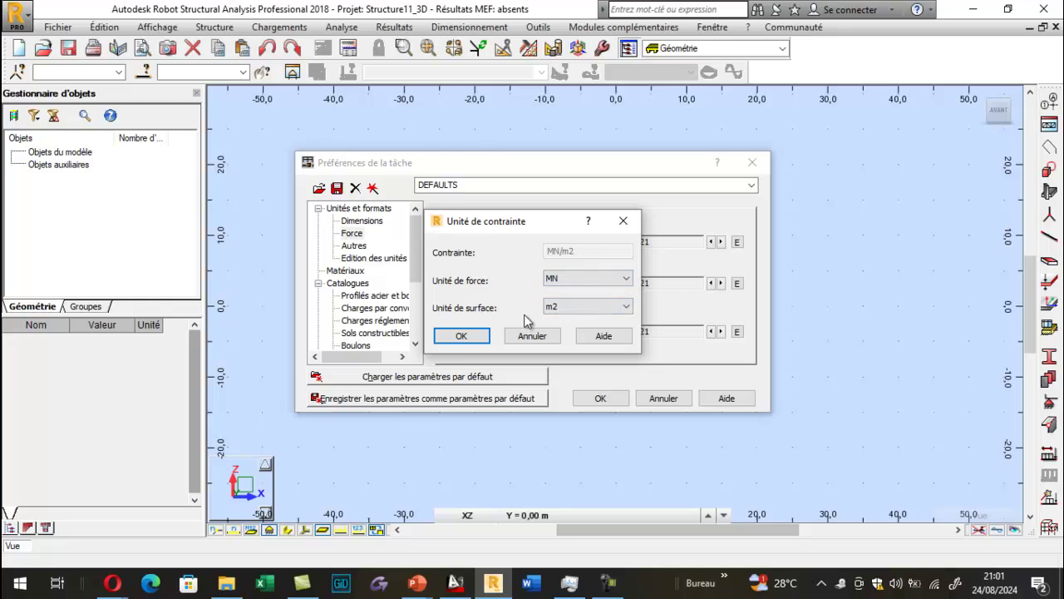
pyautogui.click(623, 220)
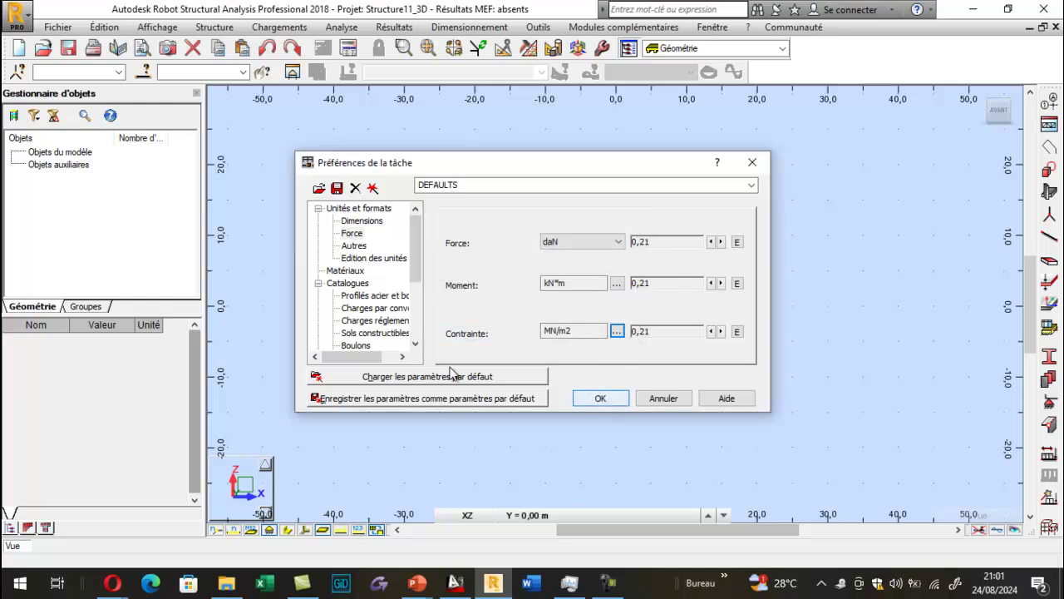
# Step: Set the design codes to NF EN 1993-1-1:2005/NA:2013/A1:2014 for steel and aluminium structures and EN 1993-1-8:2005/AC:2009 for steel connections
pyautogui.scroll(-2, 349, 312)
pyautogui.click(350, 322)
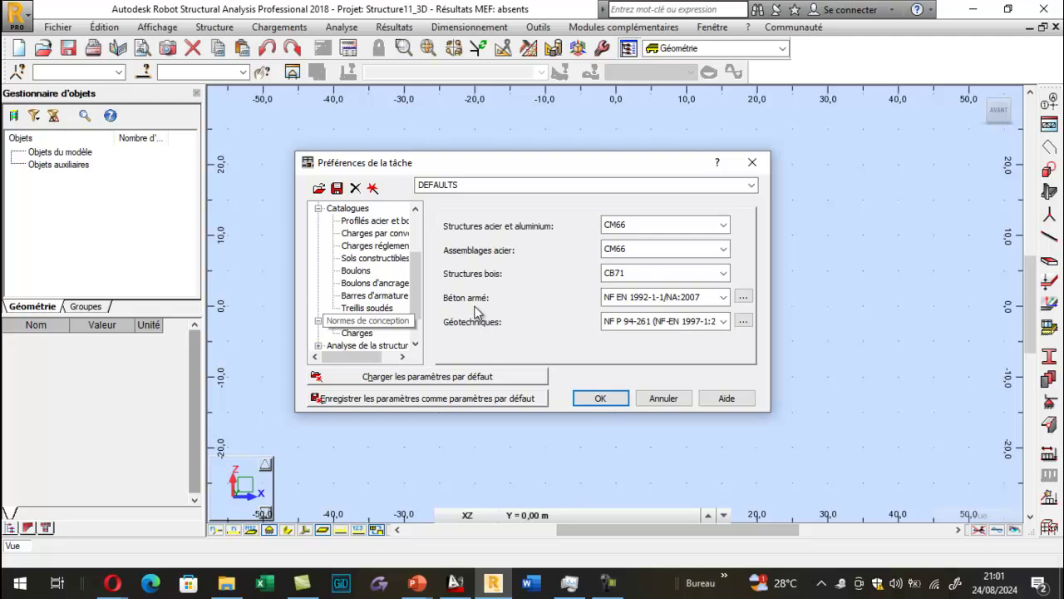
pyautogui.click(723, 226)
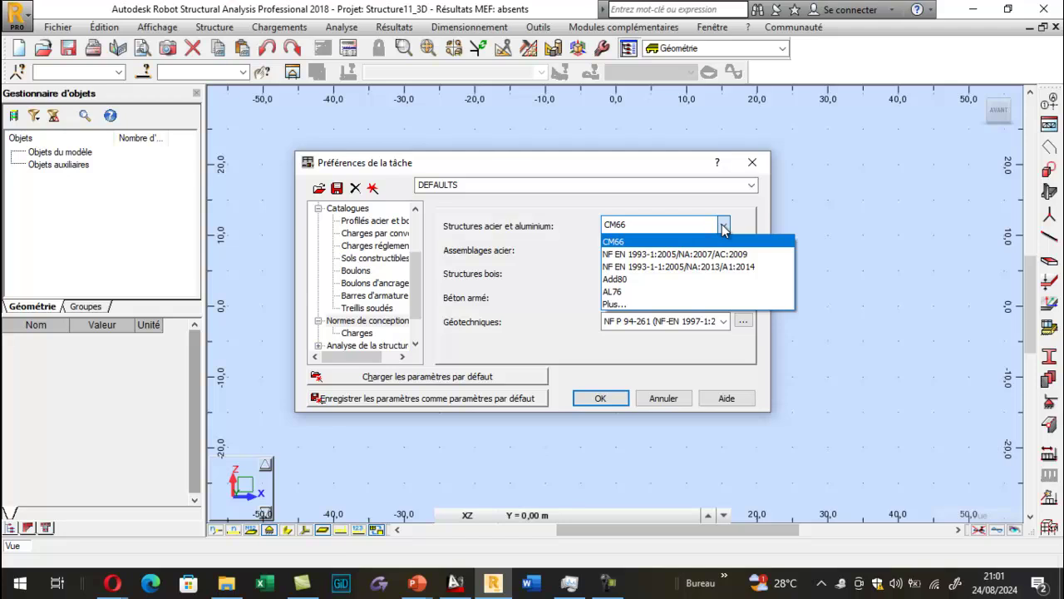
pyautogui.click(677, 266)
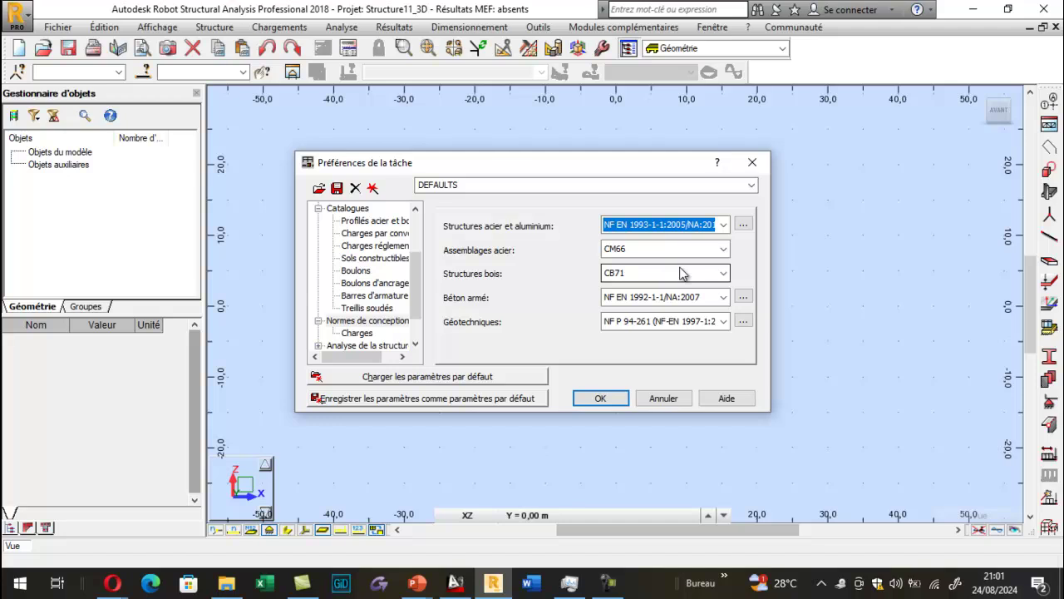
pyautogui.click(724, 249)
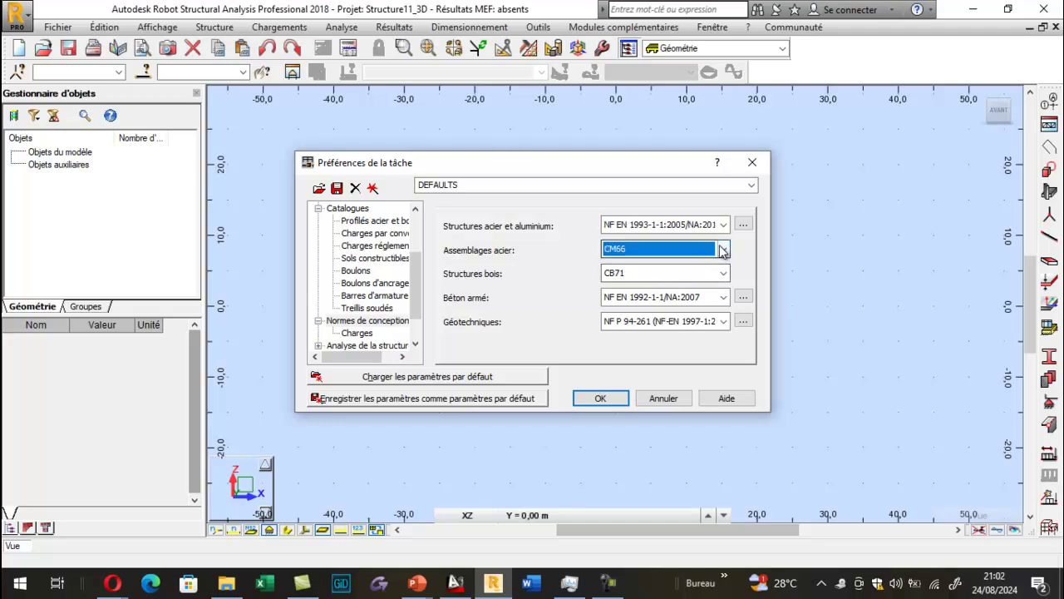
pyautogui.click(666, 291)
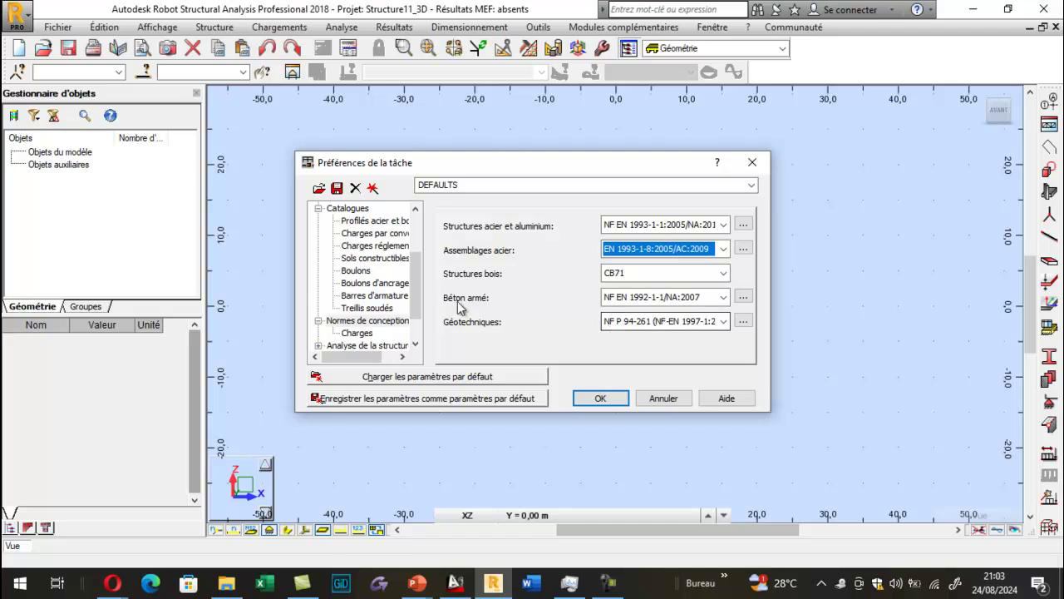
# Step: Check the load codes for combinations, snow and wind, and seismic loads, and close the job preferences
pyautogui.click(360, 334)
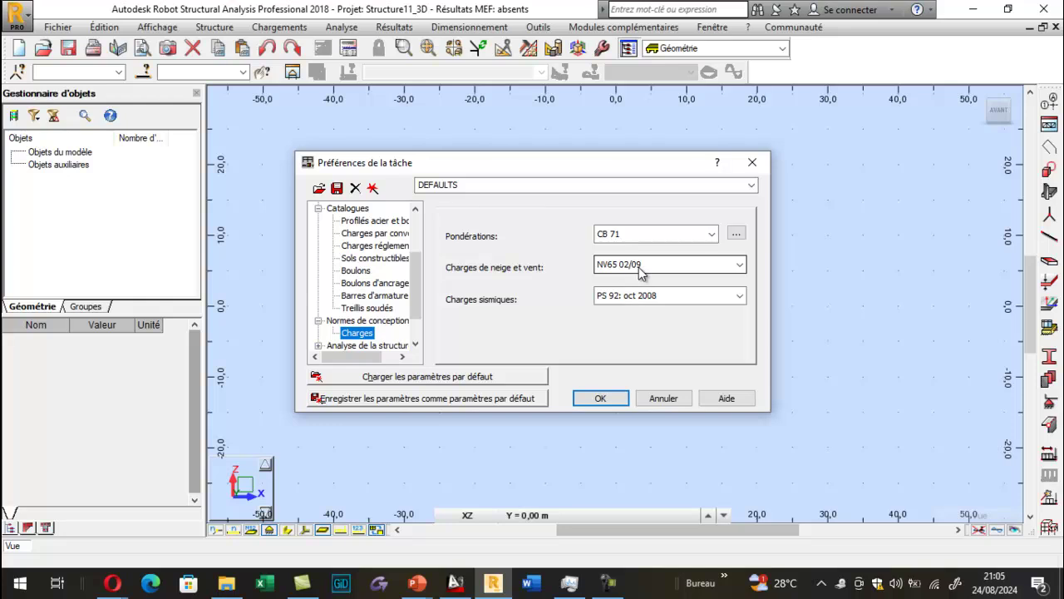
pyautogui.click(534, 378)
pyautogui.press('Return')
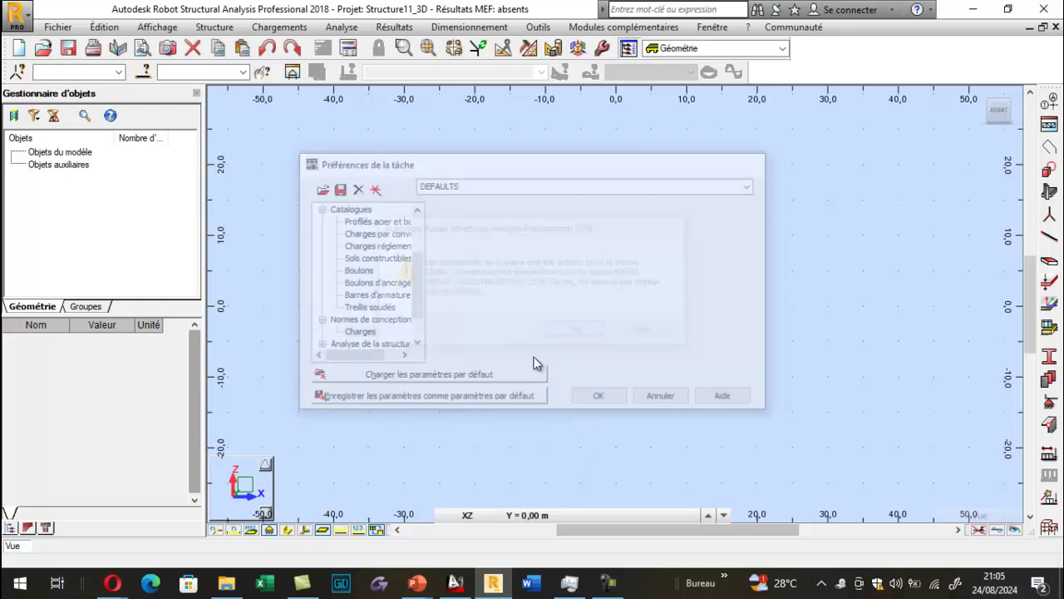
# Step: Switch to the Google Meet call in the Opera browser and look through the list of participants
pyautogui.moveTo(112, 582)
pyautogui.click(324, 515)
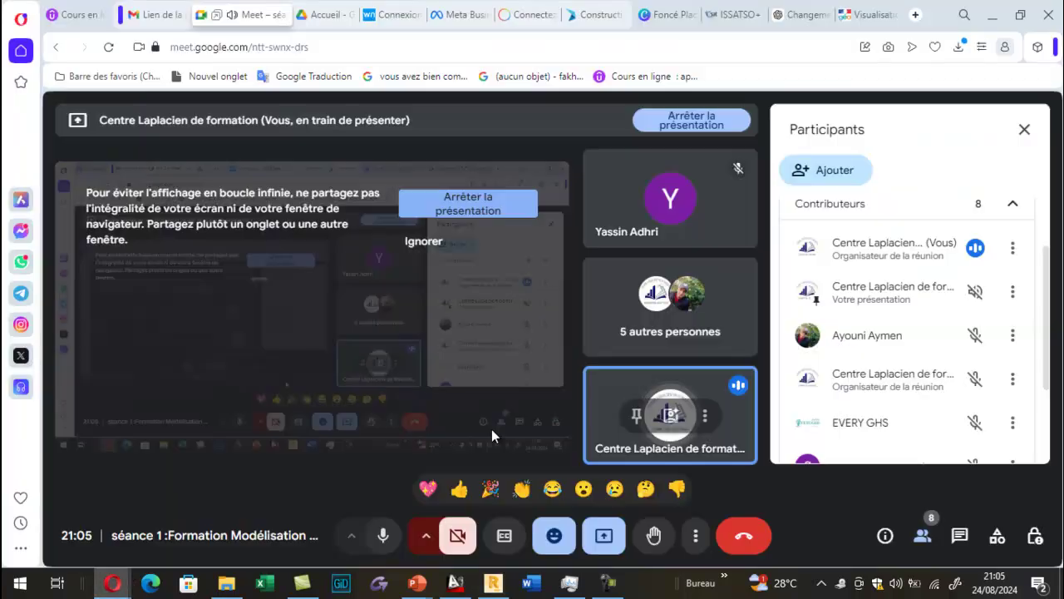
pyautogui.scroll(-3, 858, 319)
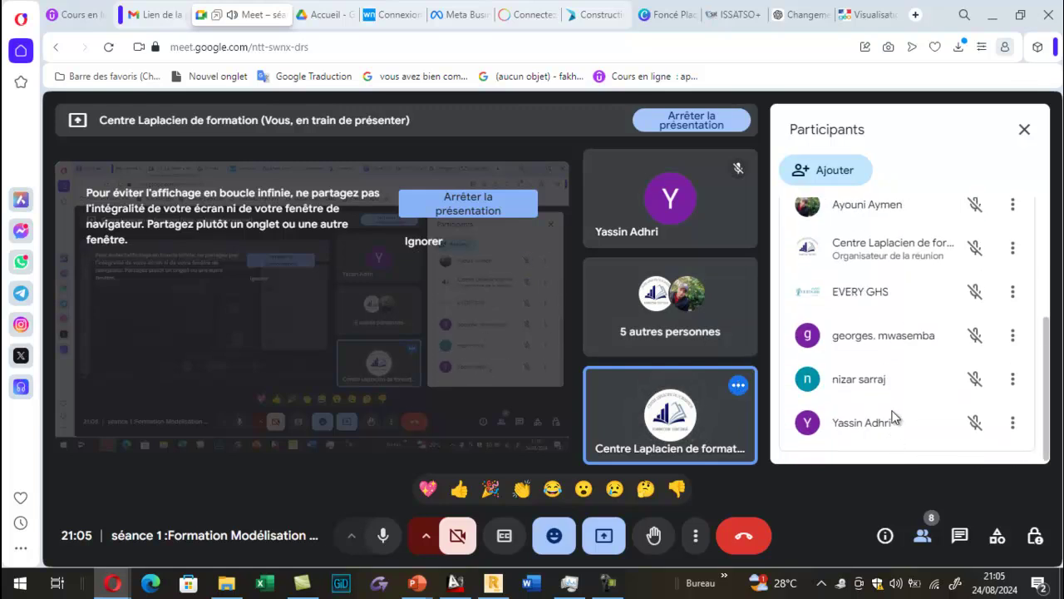
pyautogui.scroll(1, 889, 402)
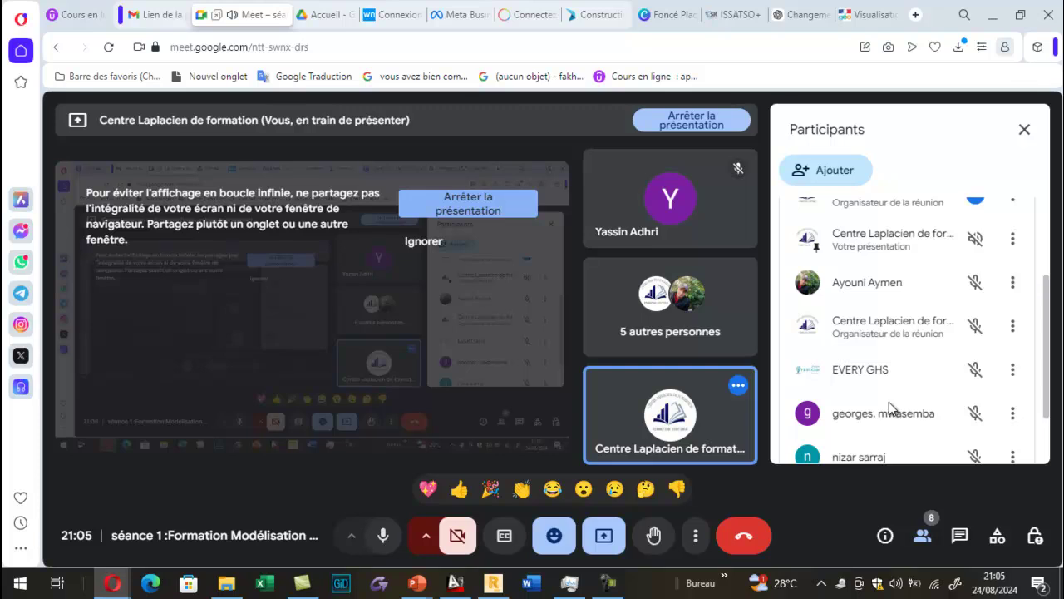
pyautogui.scroll(-1, 889, 407)
pyautogui.scroll(5, 889, 402)
# Step: Return to Robot and open the construction lines definition
pyautogui.click(491, 584)
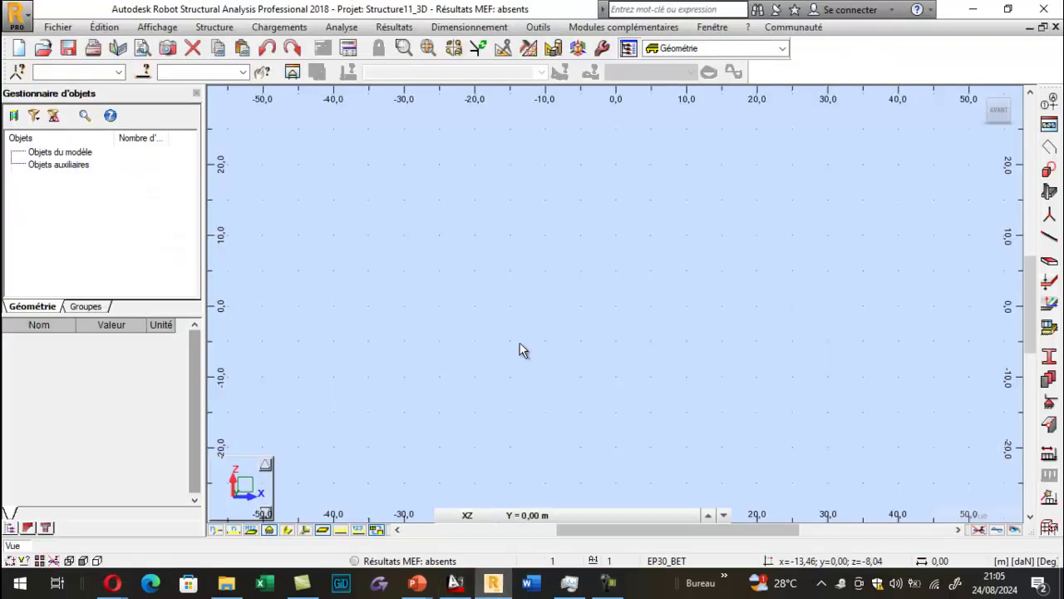
pyautogui.click(1049, 121)
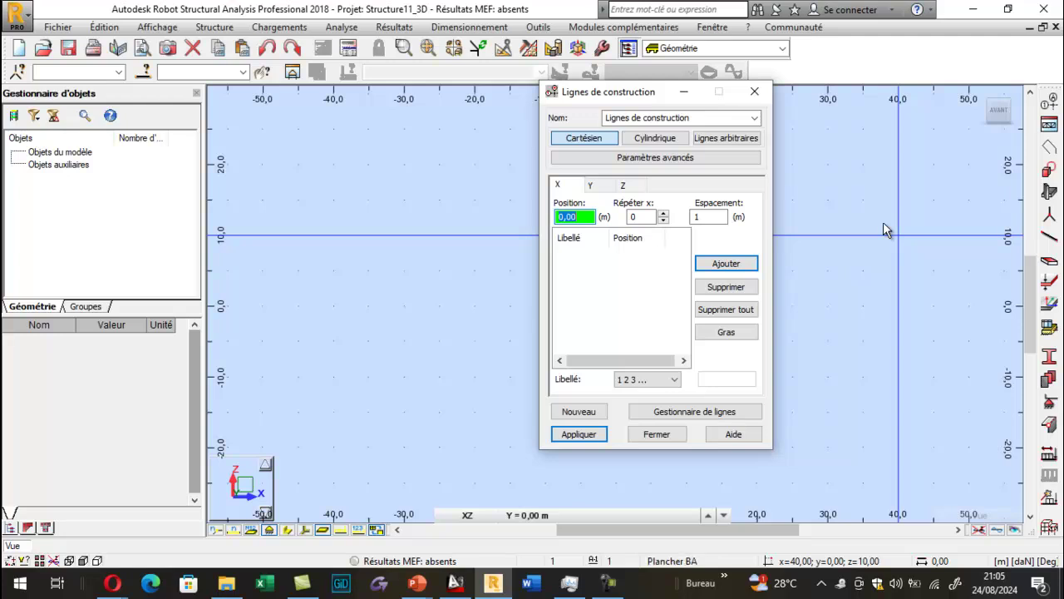
# Step: Switch to AutoCAD and examine the spacings of the braced elevation and the dimensions and slope of the inclined frame
pyautogui.click(456, 582)
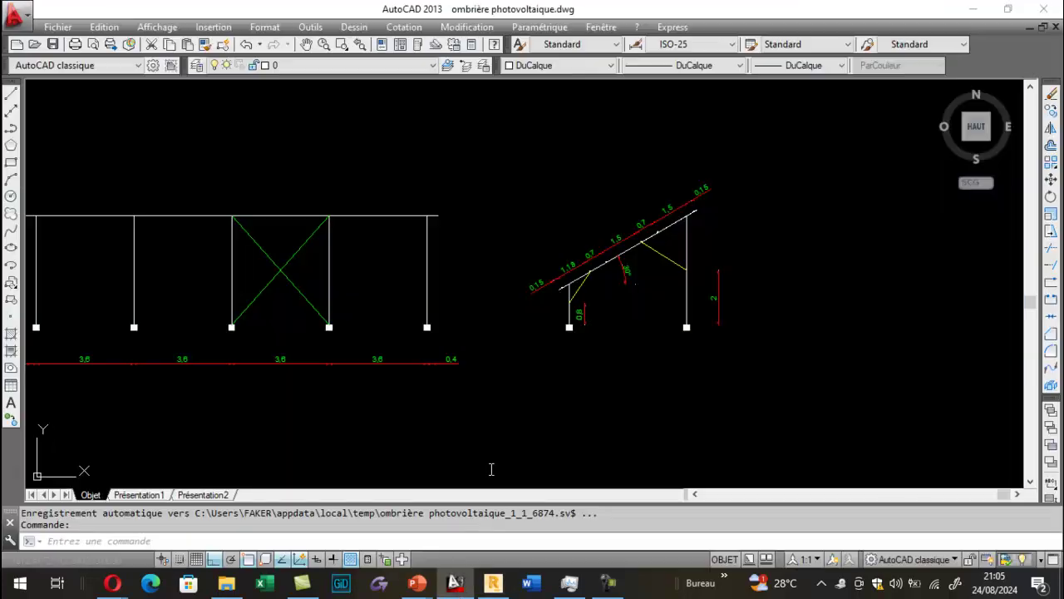
pyautogui.scroll(2, 582, 287)
pyautogui.scroll(-2, 631, 264)
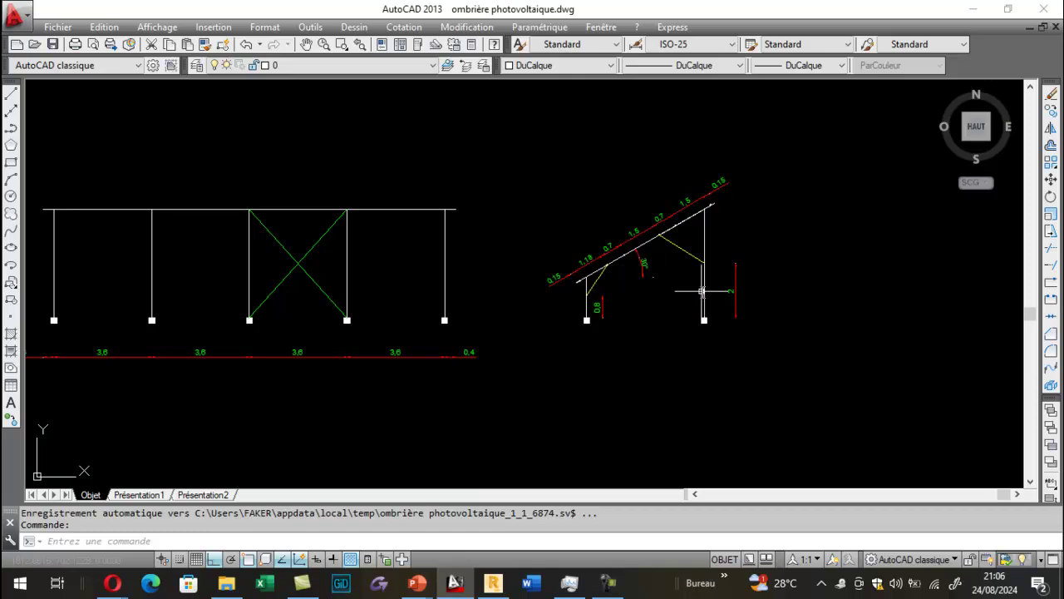
pyautogui.scroll(4, 707, 290)
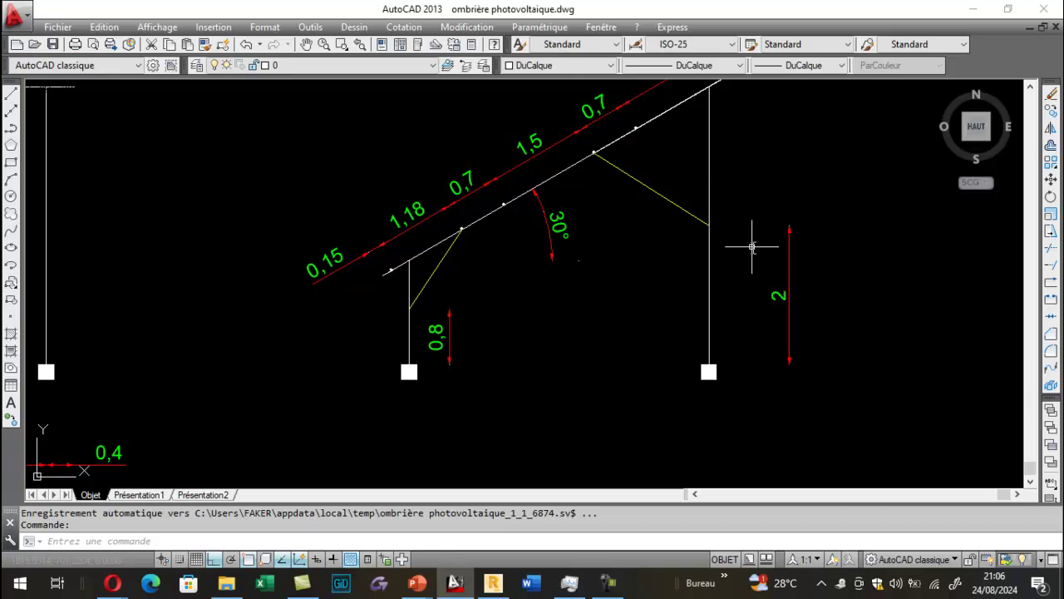
pyautogui.scroll(-2, 753, 241)
pyautogui.scroll(2, 740, 206)
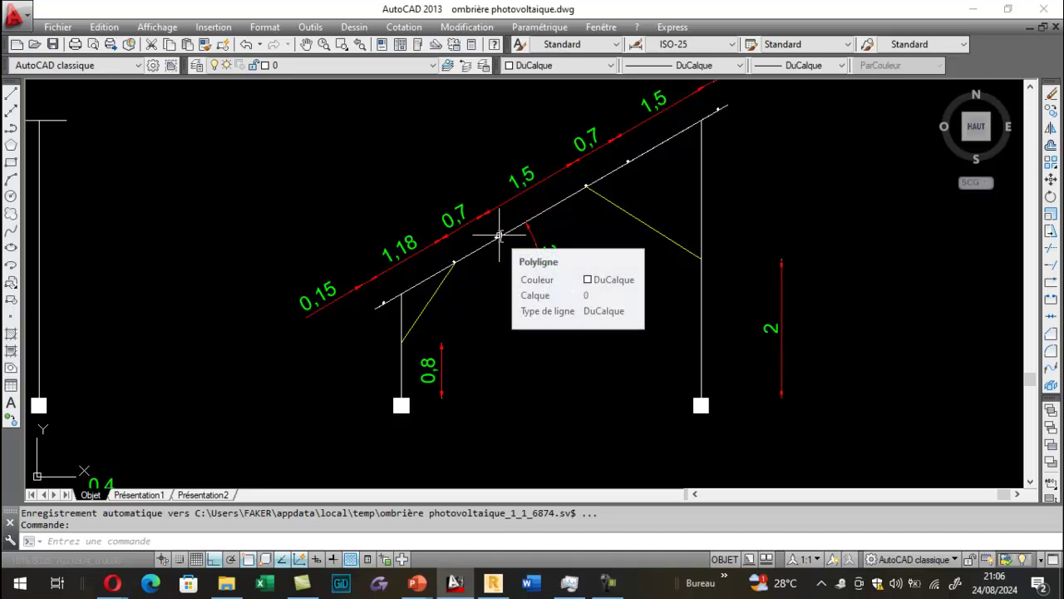
pyautogui.scroll(2, 499, 236)
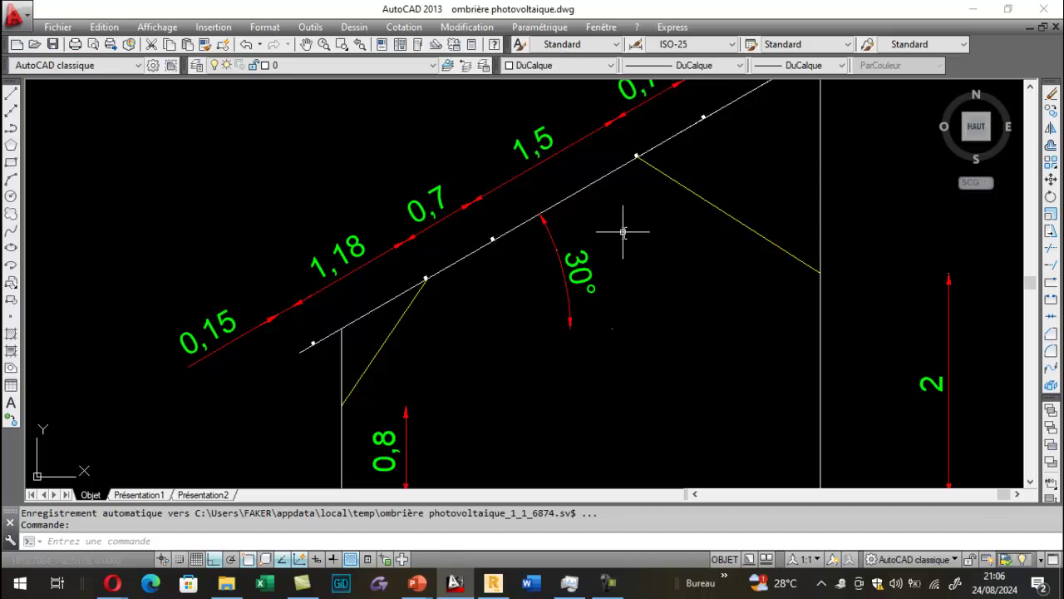
pyautogui.scroll(-3, 622, 233)
pyautogui.scroll(-5, 616, 234)
pyautogui.scroll(7, 368, 244)
pyautogui.scroll(-2, 370, 248)
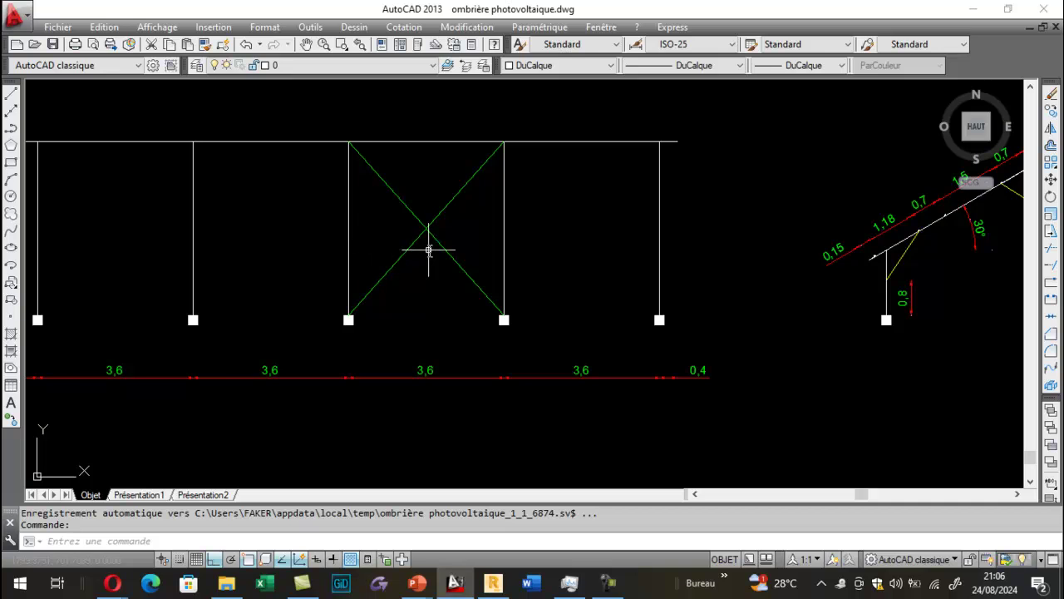
pyautogui.scroll(-3, 428, 249)
pyautogui.scroll(3, 636, 269)
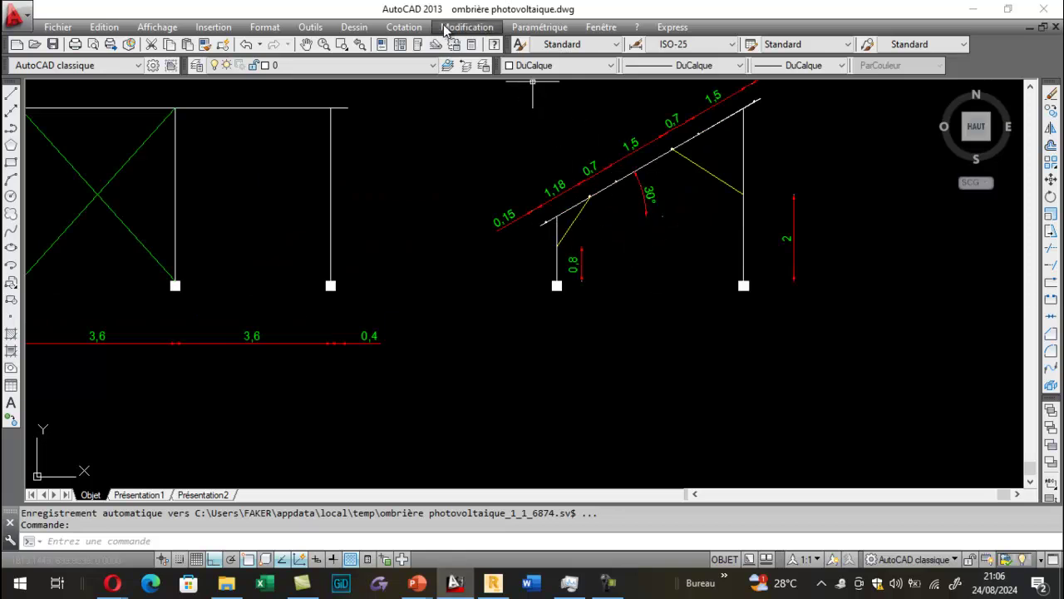
# Step: Add a horizontal linear dimension between the two column bases of the inclined frame, placed below the frame
pyautogui.click(404, 26)
pyautogui.click(429, 69)
pyautogui.scroll(3, 555, 287)
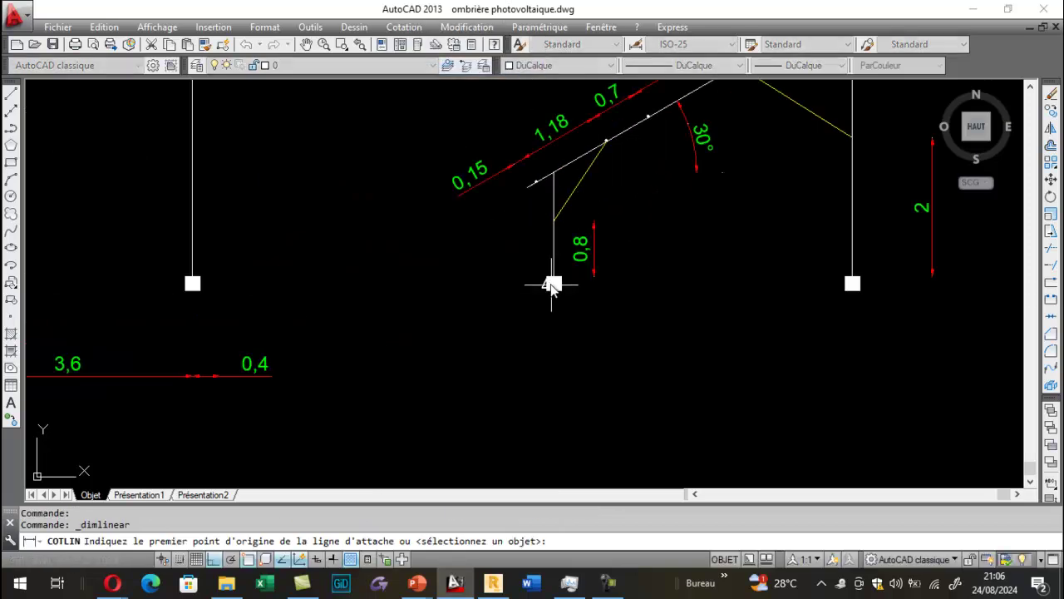
pyautogui.click(554, 281)
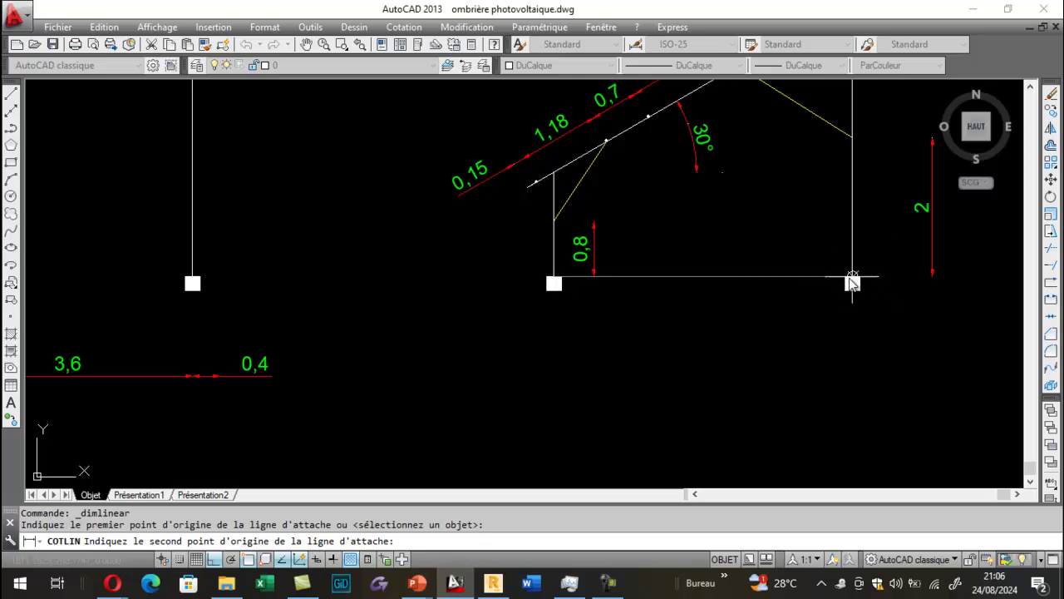
pyautogui.click(852, 282)
pyautogui.click(738, 409)
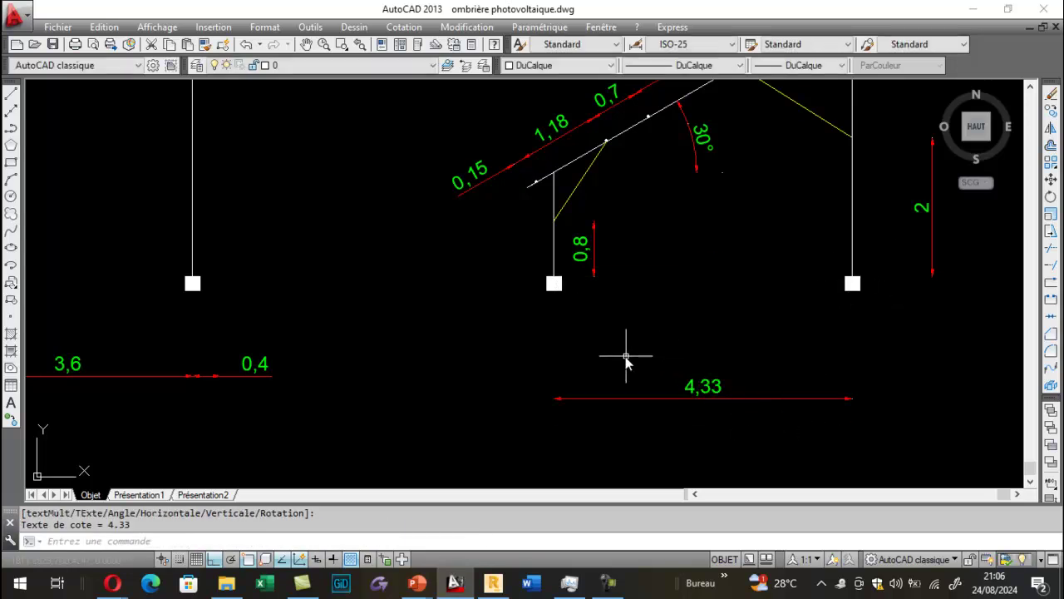
# Step: Add a vertical linear dimension for the full height of the short column, placed on its outer side
pyautogui.scroll(-2, 646, 356)
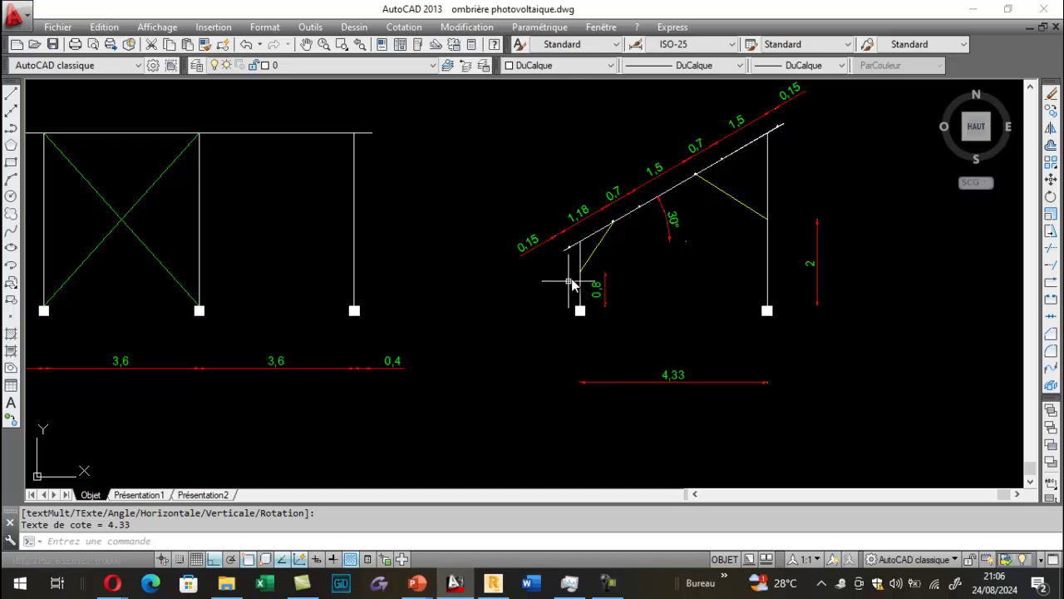
pyautogui.scroll(2, 626, 239)
pyautogui.press('Return')
pyautogui.click(556, 239)
pyautogui.click(553, 344)
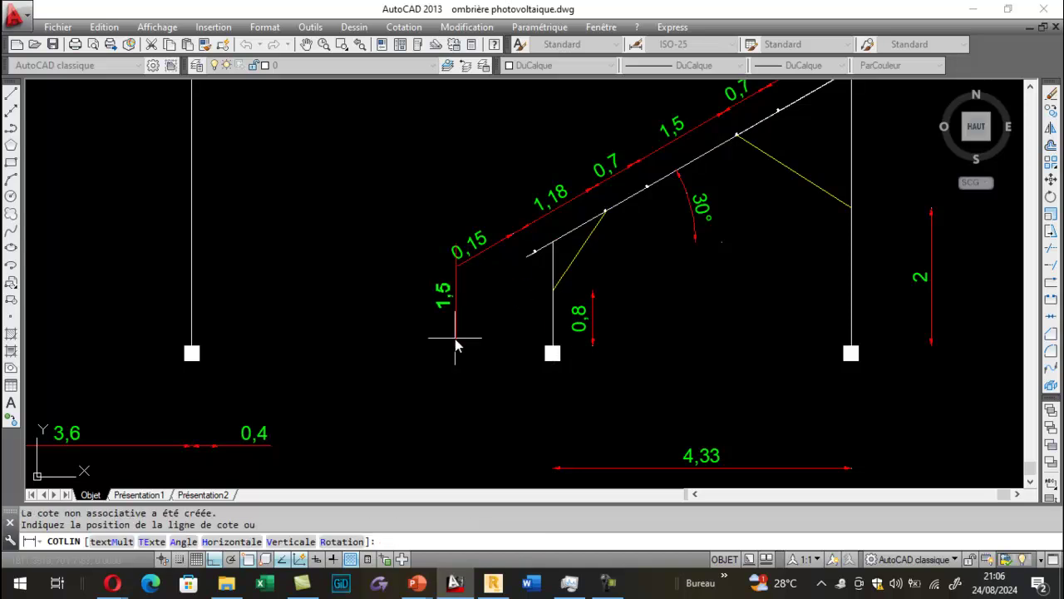
pyautogui.click(409, 320)
# Step: Add a vertical linear dimension for the full height of the tall column, outside the existing brace height dimension
pyautogui.press('Return')
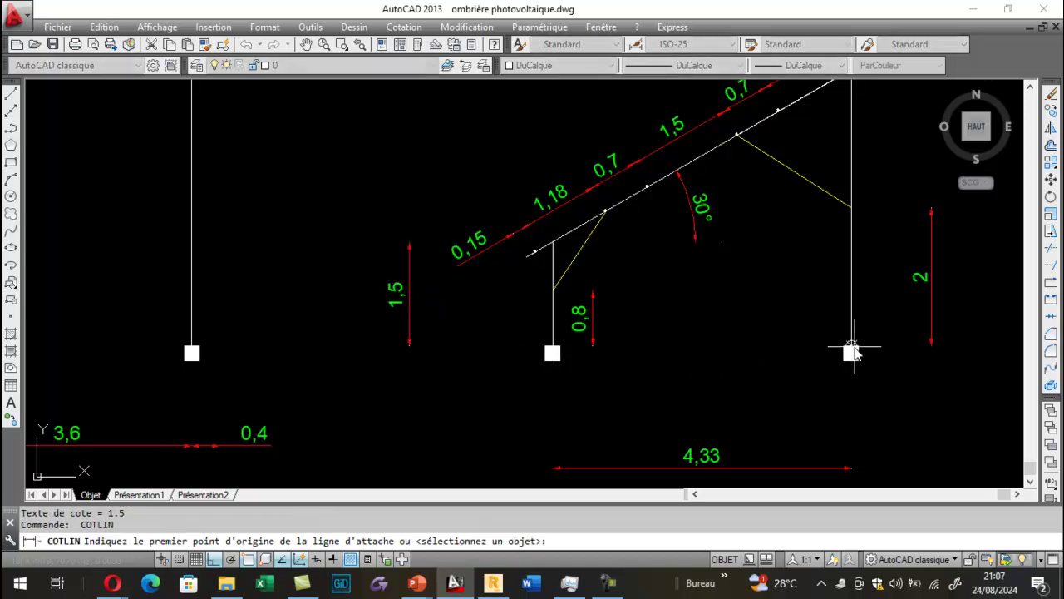
pyautogui.click(851, 353)
pyautogui.scroll(-5, 765, 356)
pyautogui.scroll(5, 792, 249)
pyautogui.click(785, 219)
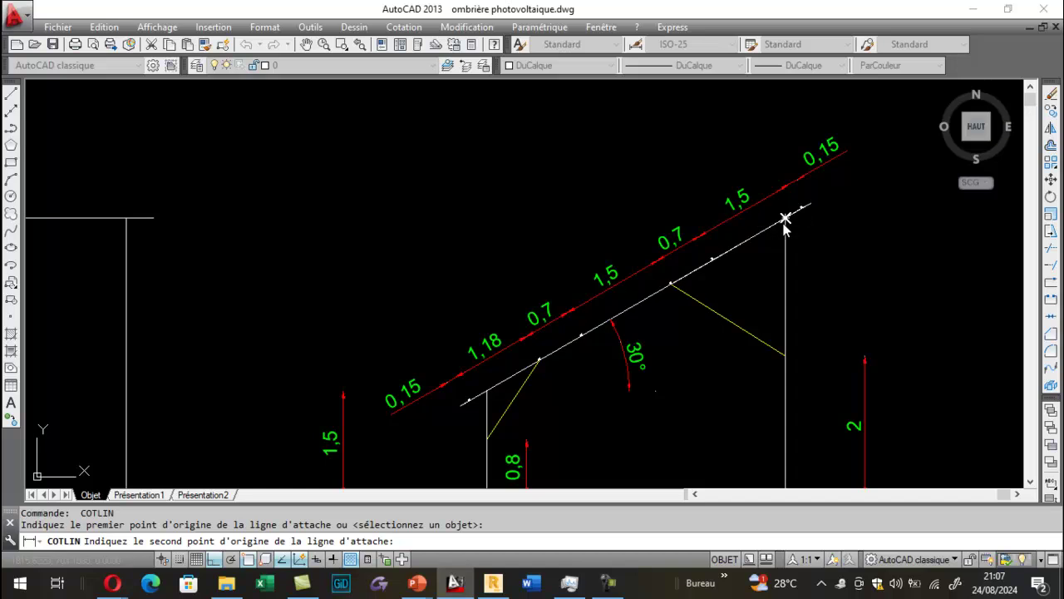
pyautogui.scroll(-3, 731, 241)
pyautogui.scroll(3, 757, 261)
pyautogui.click(772, 264)
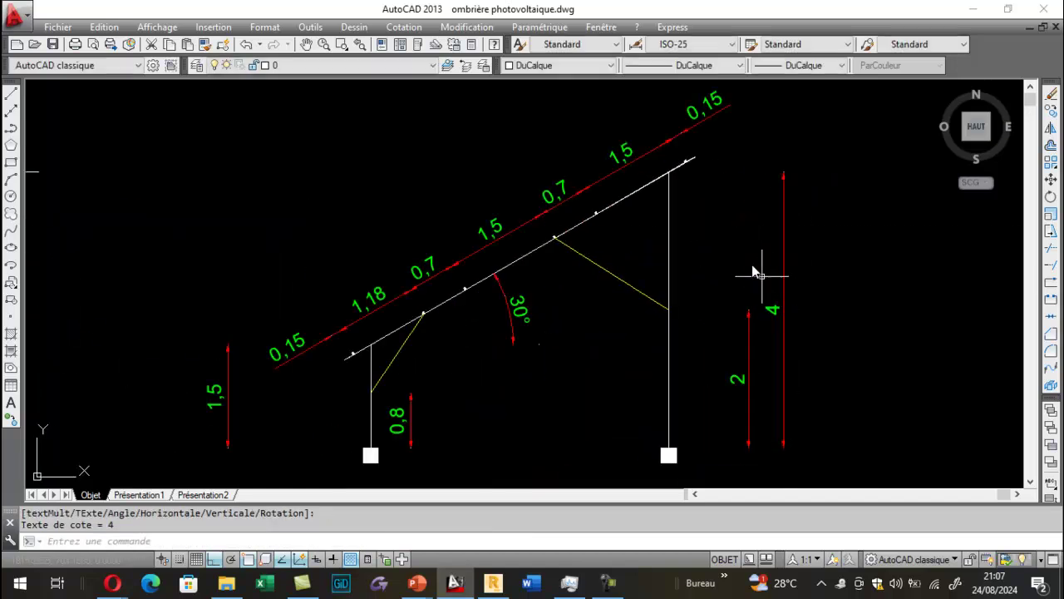
# Step: Dimension the horizontal overhang of the rafter beyond the tall column, in line with the column spacing dimension
pyautogui.scroll(-3, 707, 220)
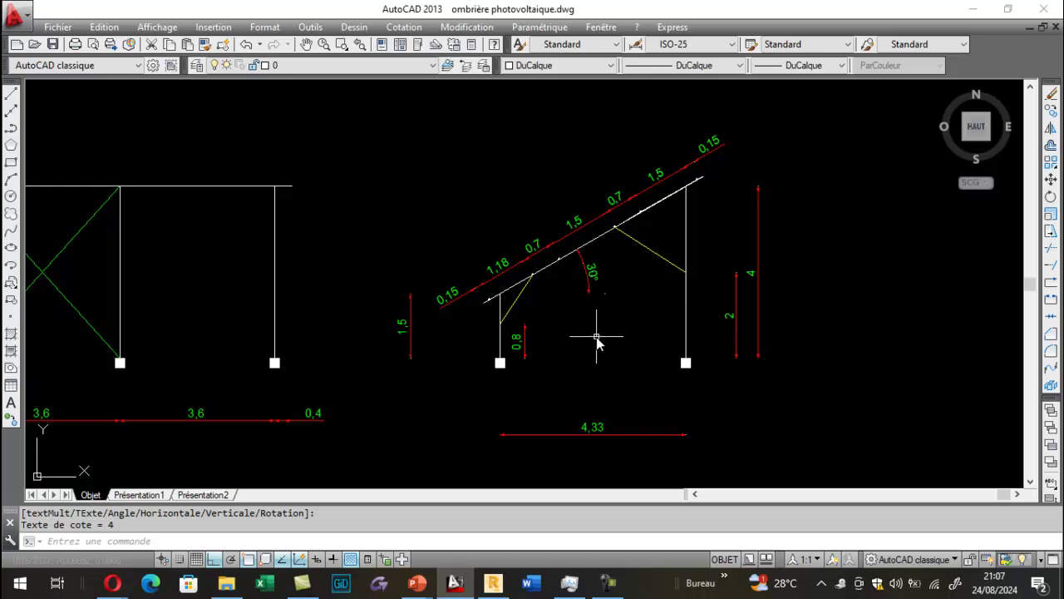
pyautogui.scroll(3, 698, 183)
pyautogui.scroll(-3, 682, 198)
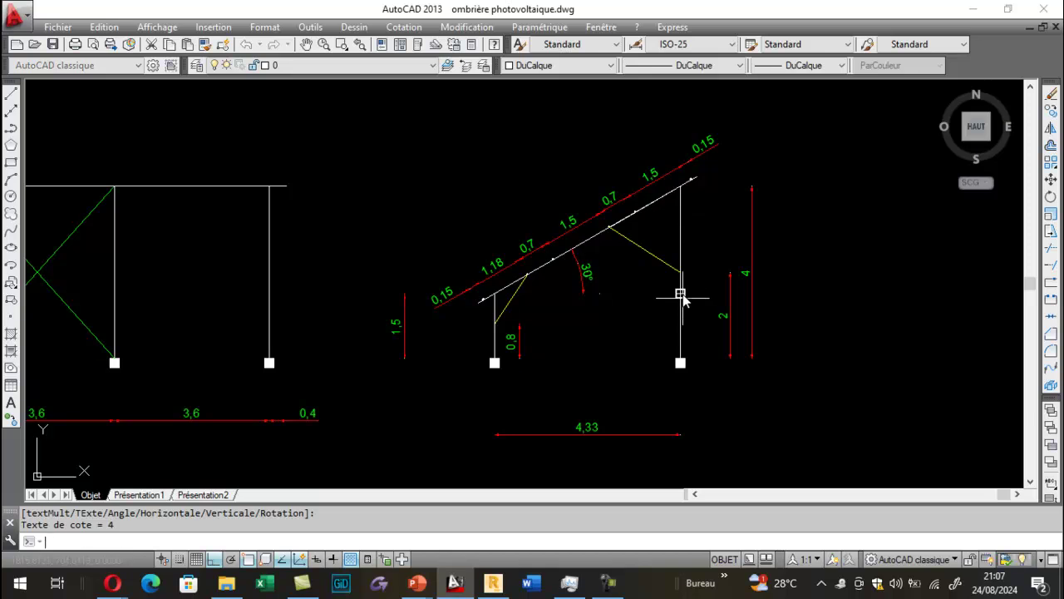
pyautogui.press('Return')
pyautogui.scroll(5, 689, 166)
pyautogui.click(652, 239)
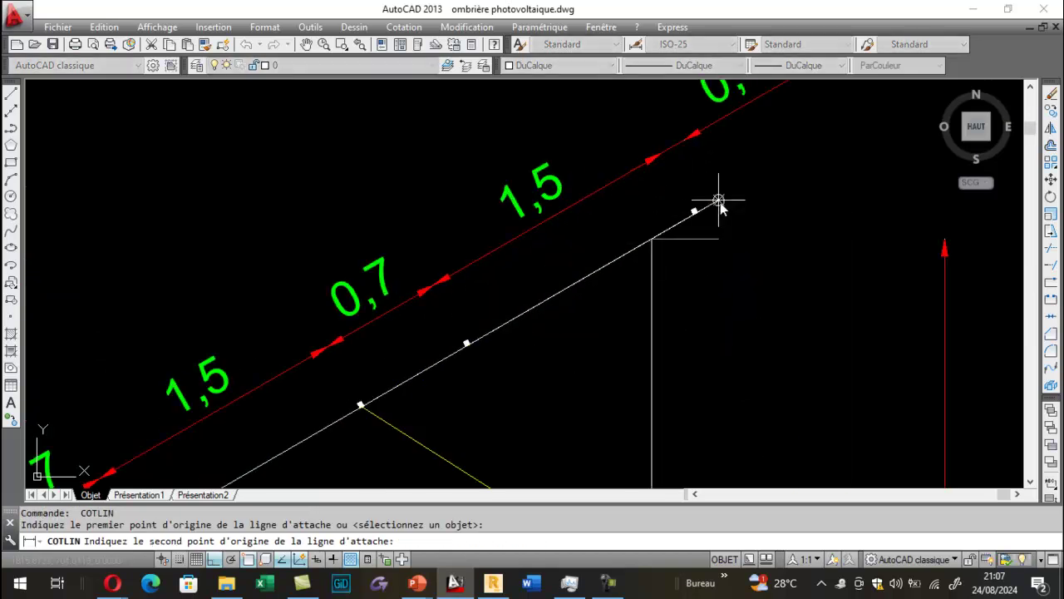
pyautogui.click(718, 200)
pyautogui.scroll(-5, 694, 202)
pyautogui.scroll(3, 706, 443)
pyautogui.click(612, 457)
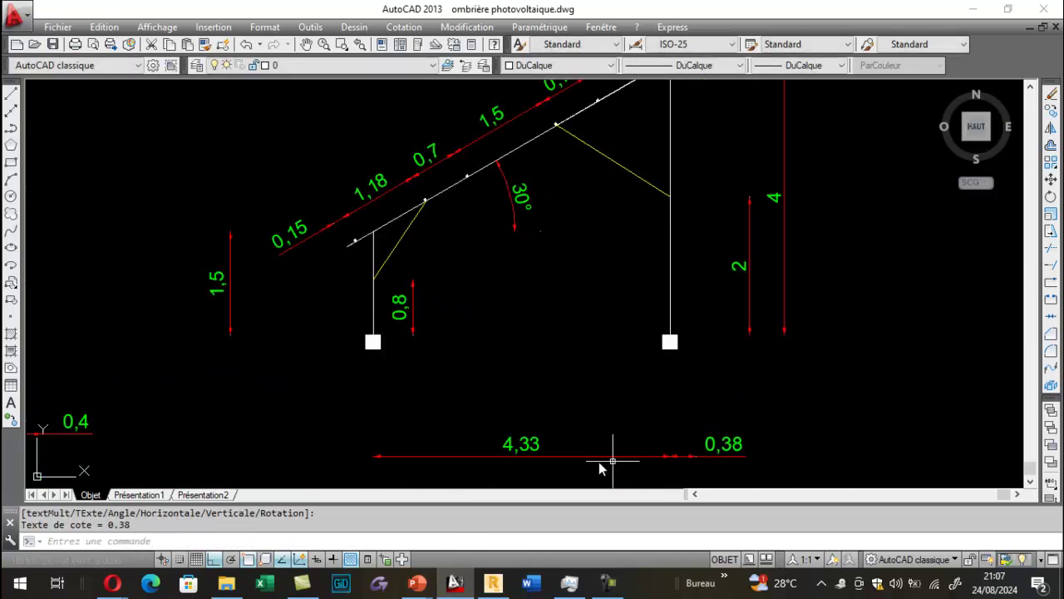
# Step: Dimension the horizontal overhang of the rafter beyond the short column, level with the column spacing dimension
pyautogui.press('Return')
pyautogui.click(348, 246)
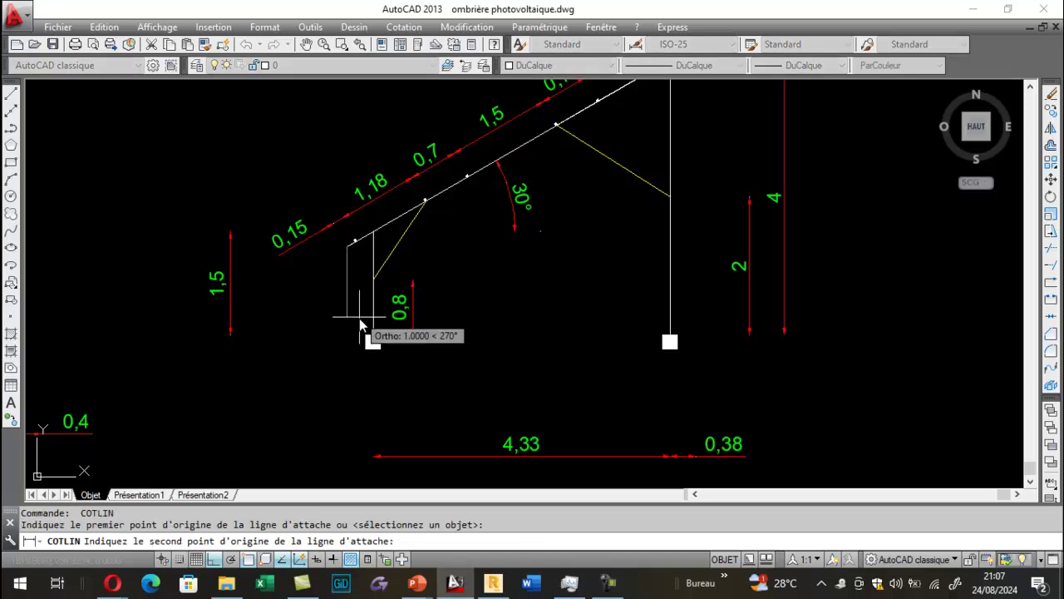
pyautogui.click(372, 340)
pyautogui.click(400, 453)
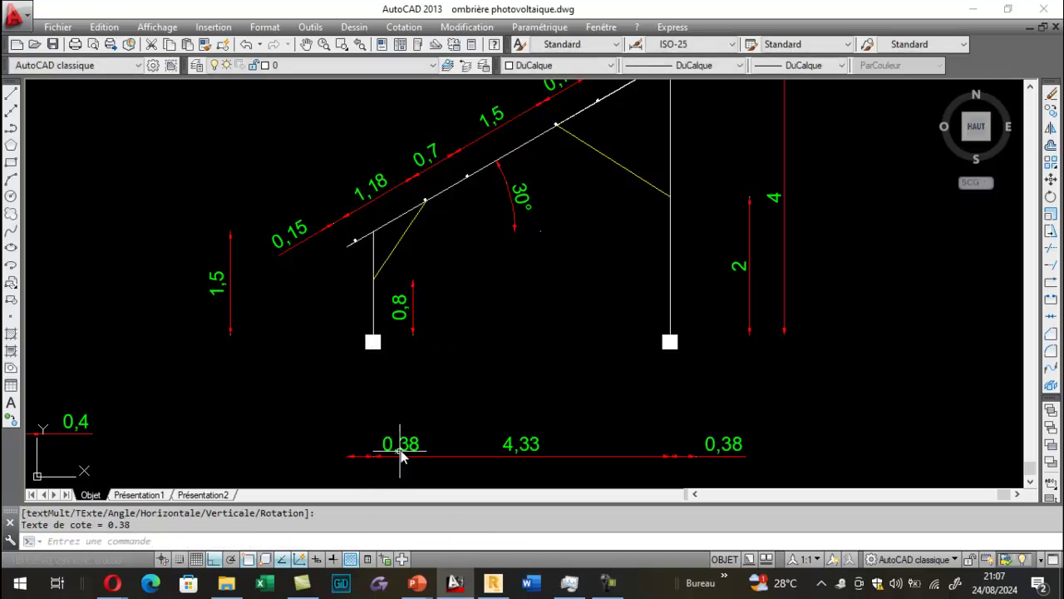
# Step: Move the short-column overhang dimension's text outward, align its dimension line with the column spacing dimension, and save the drawing
pyautogui.click(399, 445)
pyautogui.click(401, 444)
pyautogui.click(264, 445)
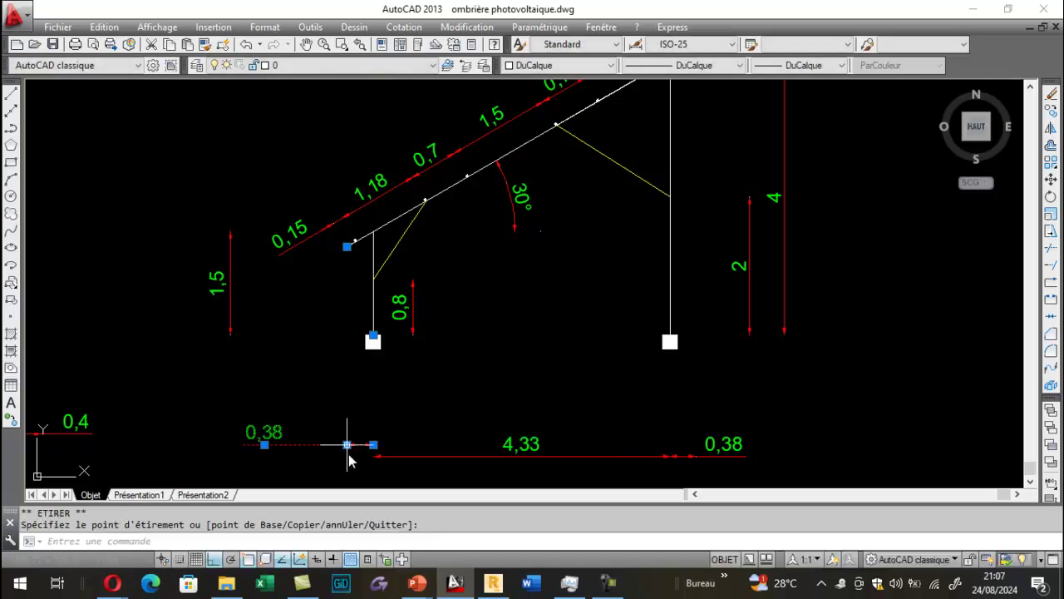
pyautogui.scroll(4, 349, 445)
pyautogui.click(390, 450)
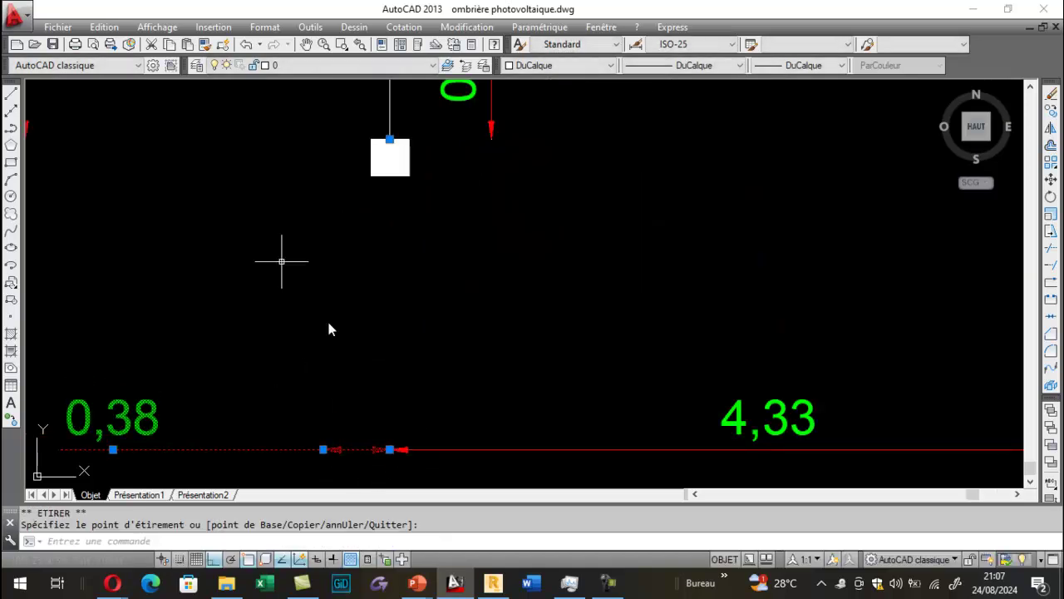
pyautogui.press('Escape')
pyautogui.hotkey('ctrl', 's')
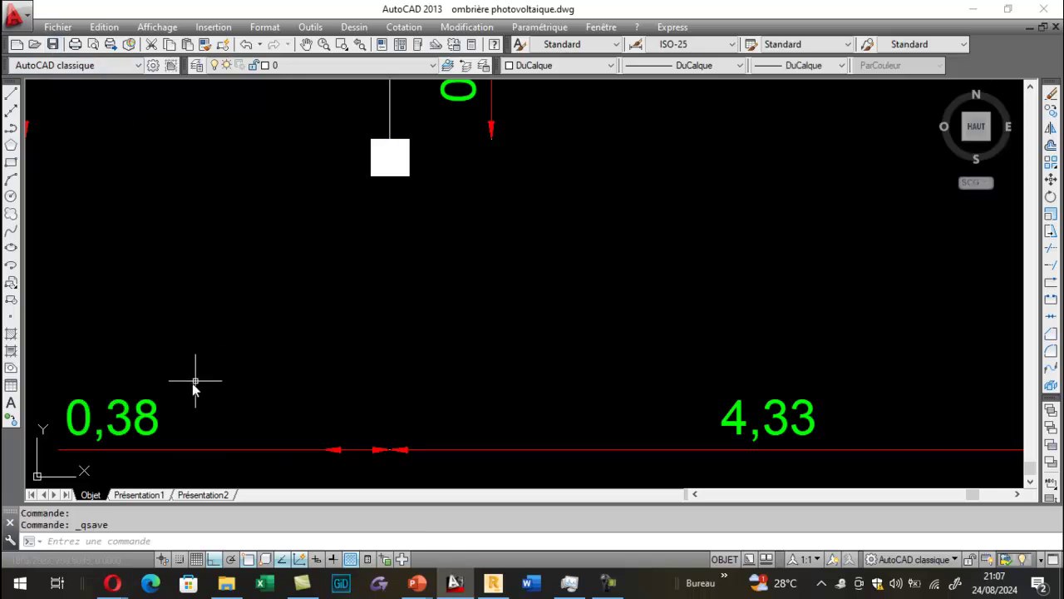
# Step: Shift the short-column overhang dimension's text closer to its arrows and save the drawing again
pyautogui.click(147, 411)
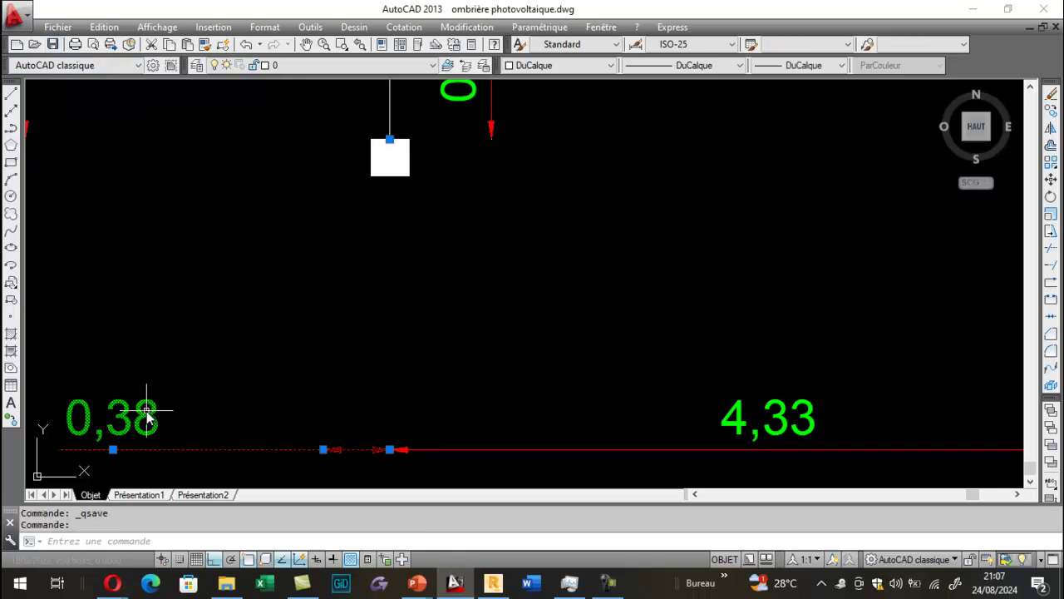
pyautogui.click(113, 450)
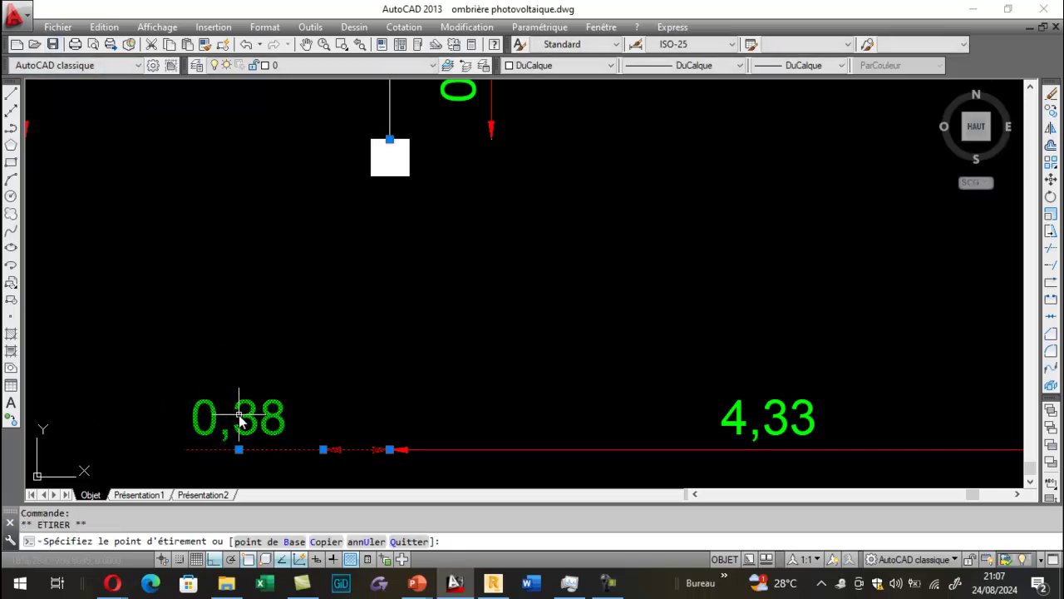
pyautogui.click(53, 44)
pyautogui.scroll(-5, 391, 285)
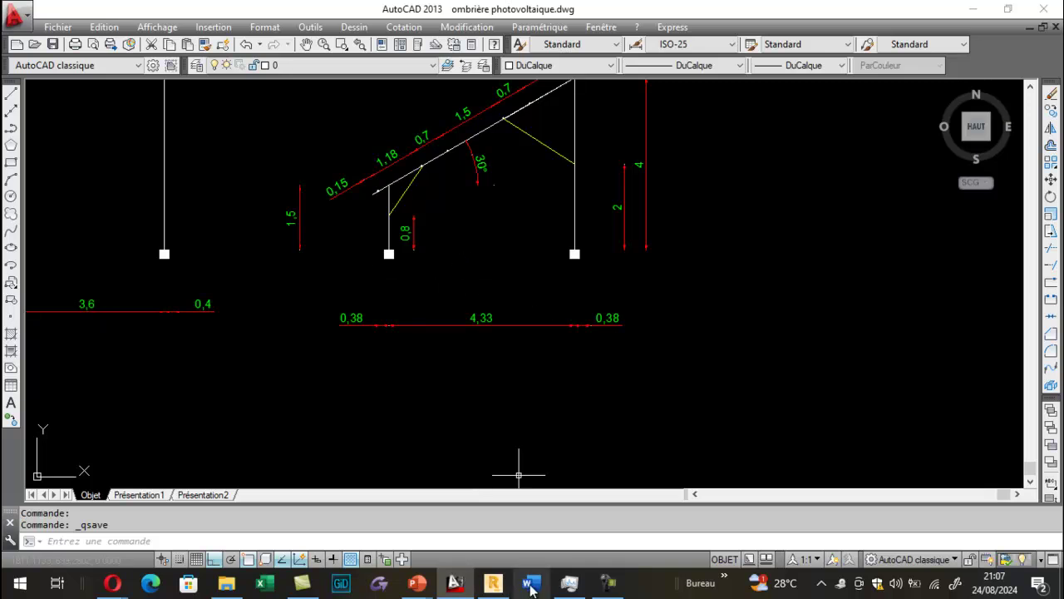
# Step: Switch to Robot and review the X, Y and Z axis settings for position, repetition and spacing of the construction lines
pyautogui.click(493, 583)
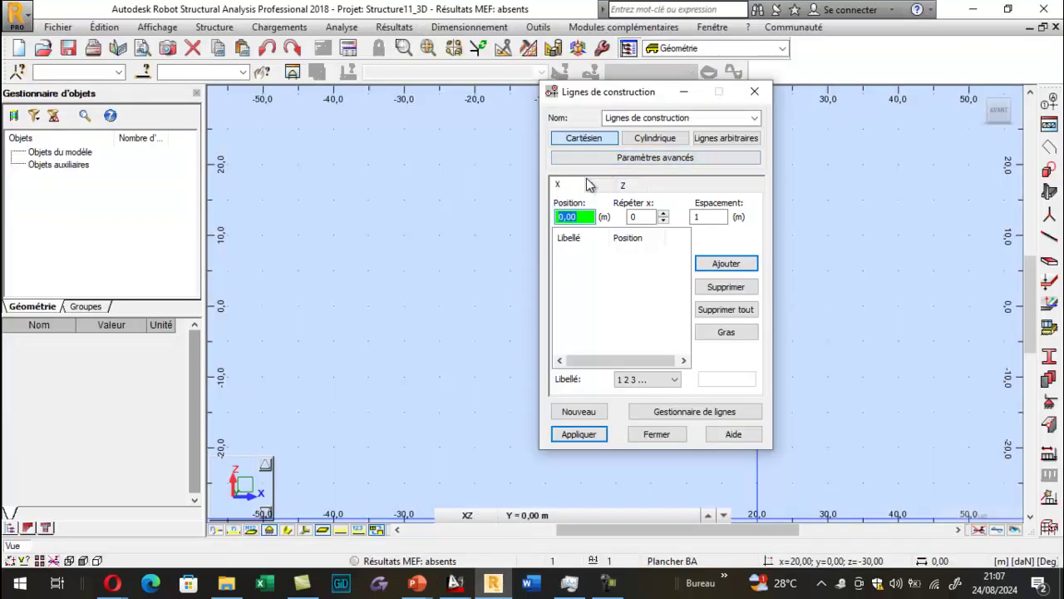
pyautogui.click(635, 186)
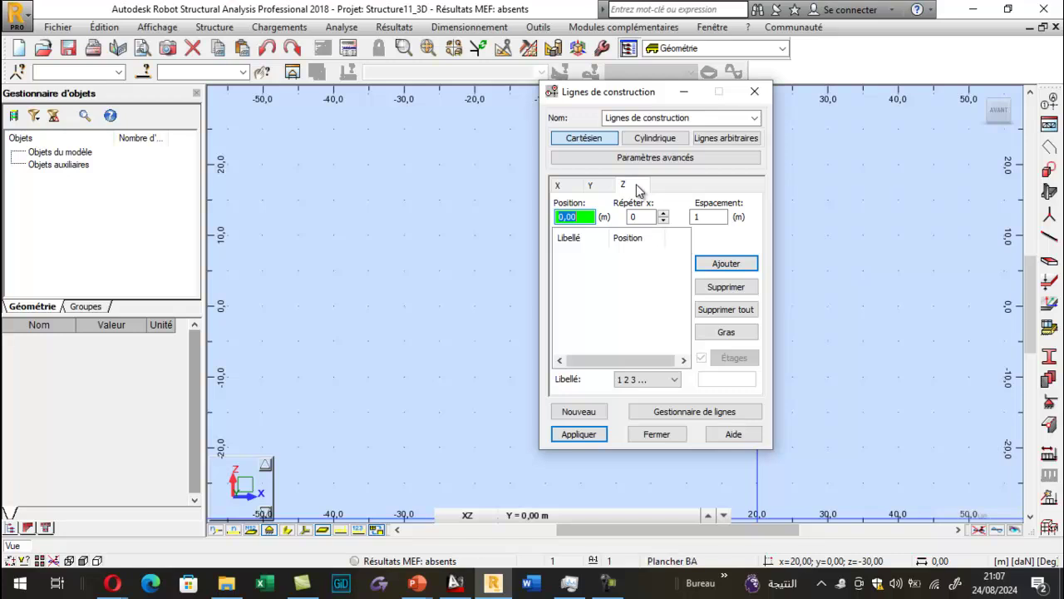
pyautogui.click(572, 185)
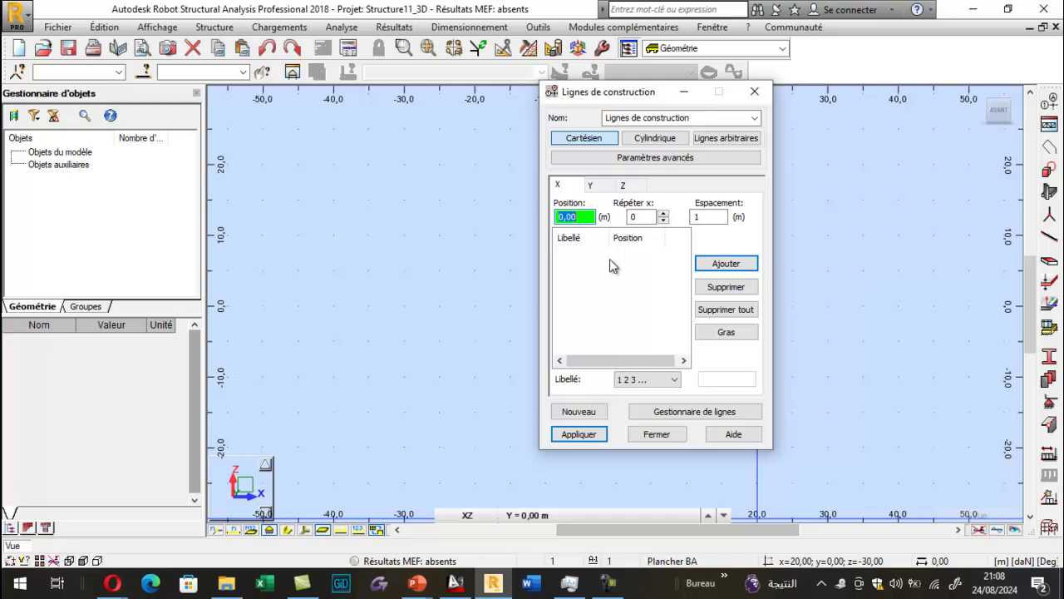
pyautogui.click(590, 184)
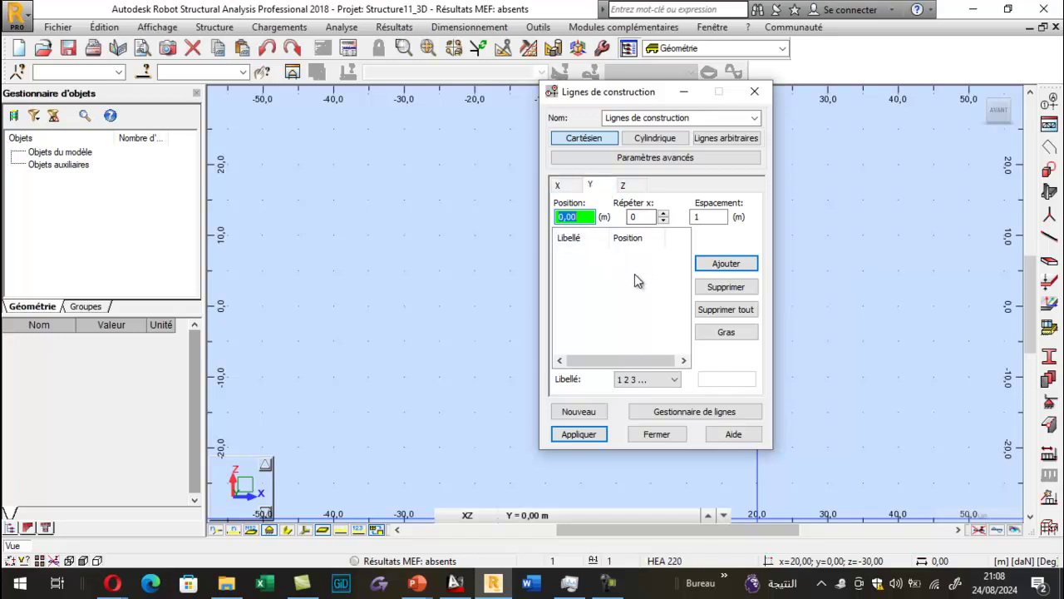
pyautogui.click(558, 186)
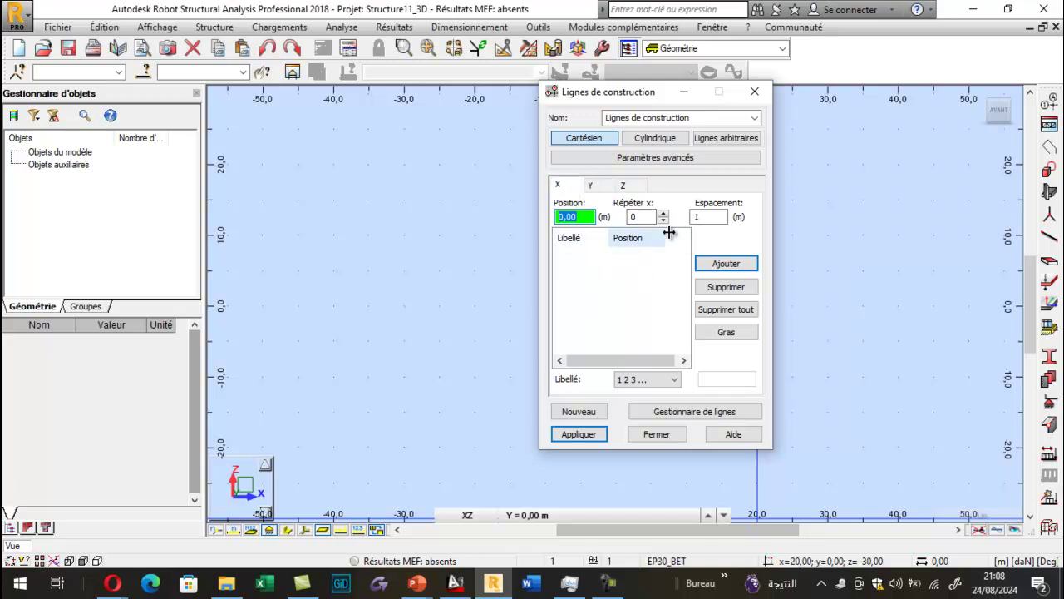
pyautogui.click(583, 218)
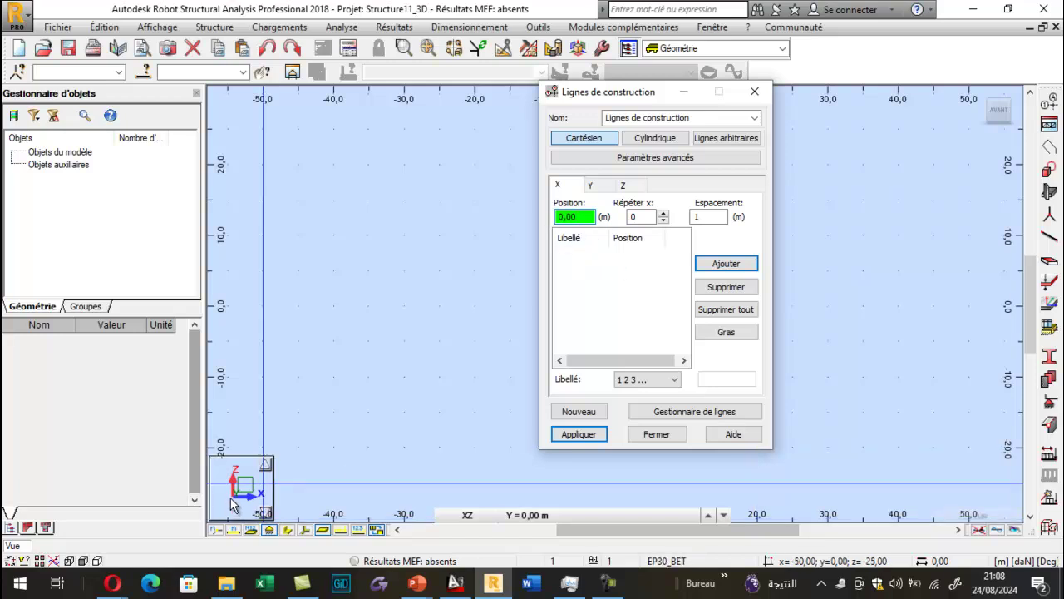
pyautogui.click(640, 217)
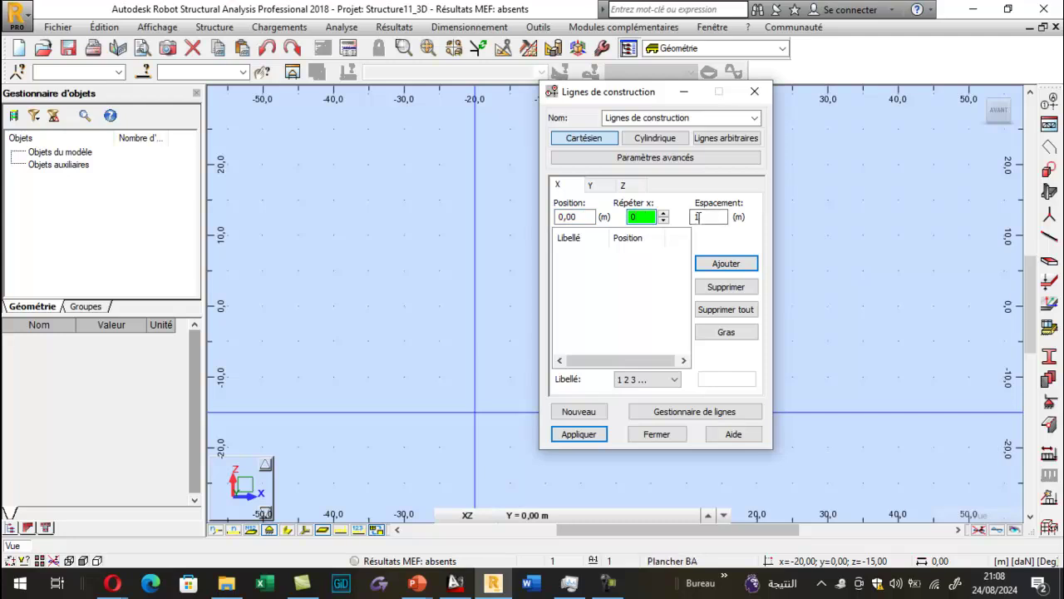
pyautogui.click(698, 216)
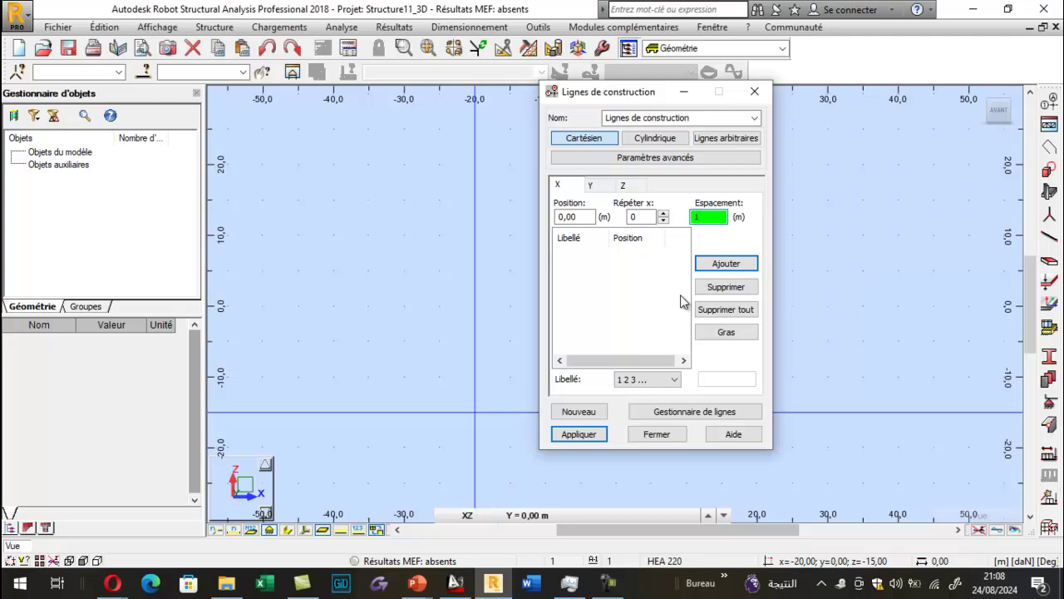
# Step: Switch to AutoCAD and check the horizontal overhang dimension beside the short column
pyautogui.click(456, 582)
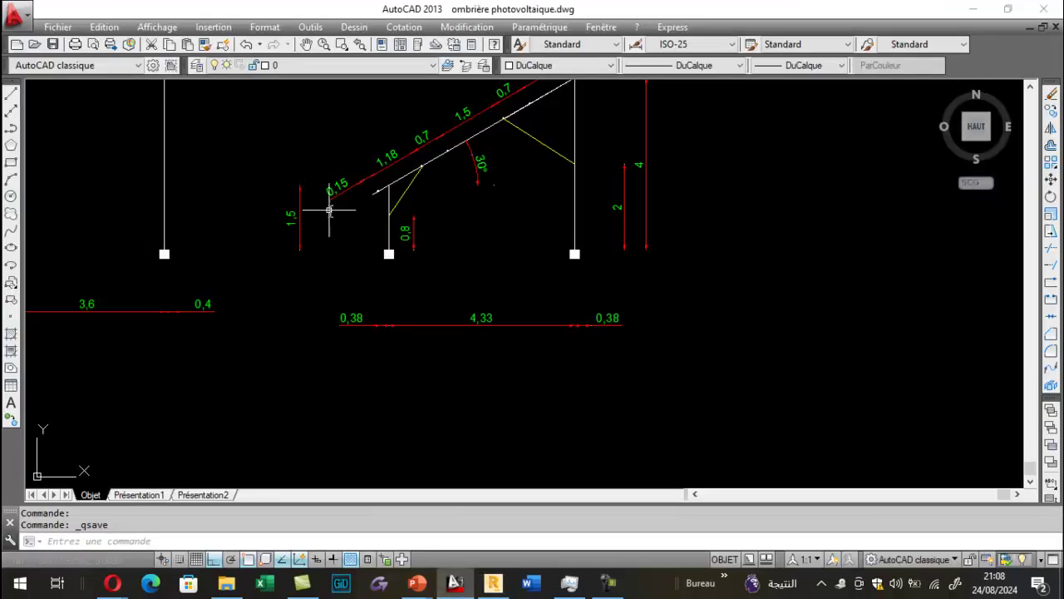
pyautogui.scroll(3, 370, 197)
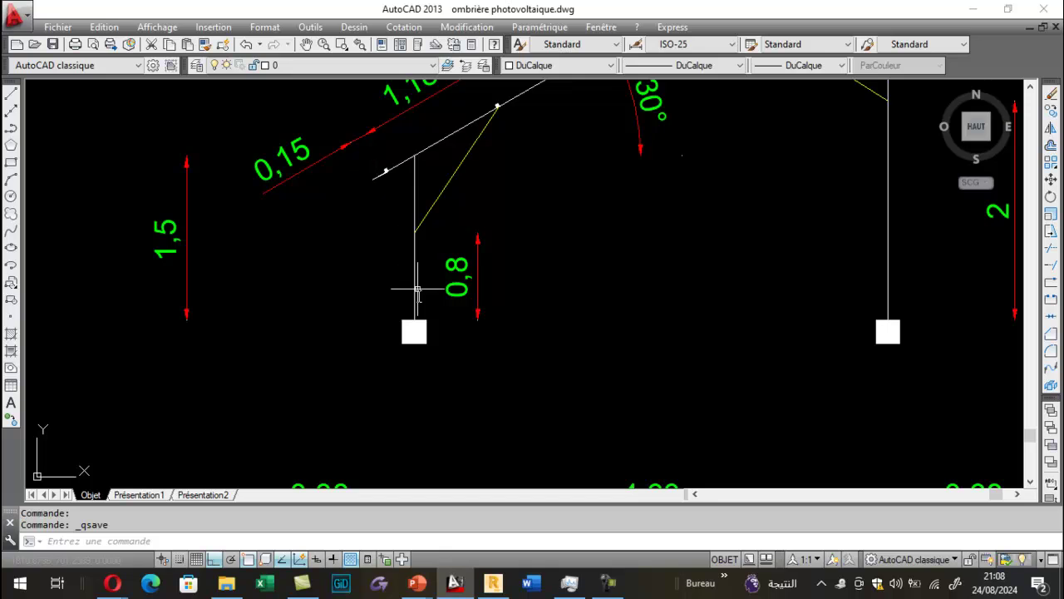
pyautogui.scroll(-2, 418, 302)
pyautogui.scroll(2, 376, 369)
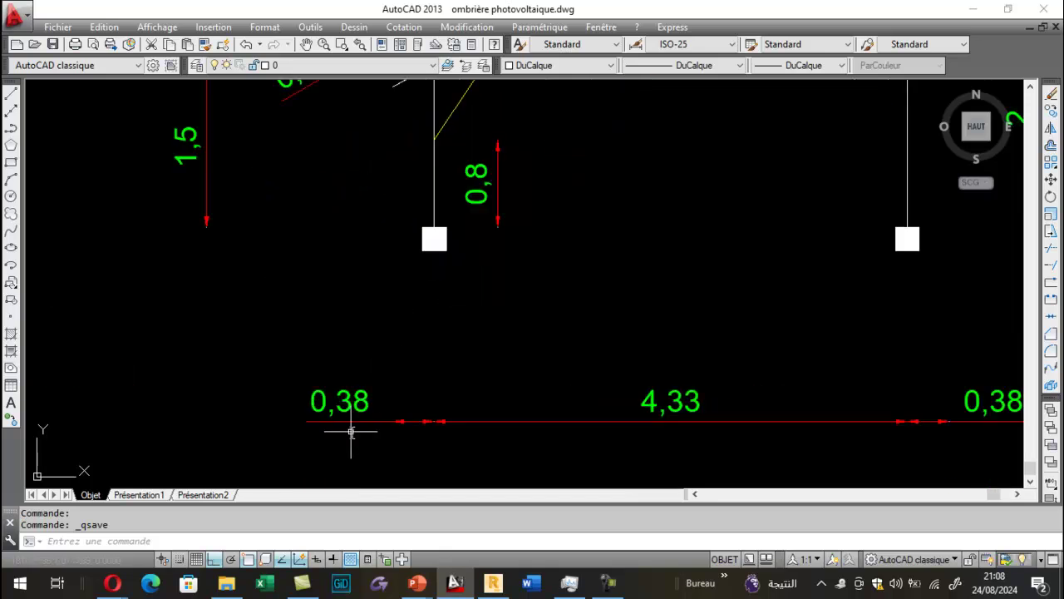
# Step: Switch to Robot and add X-axis construction lines from 0.00 m with one repetition, 0.38 m spacing and value-based labels (Valeur)
pyautogui.click(493, 582)
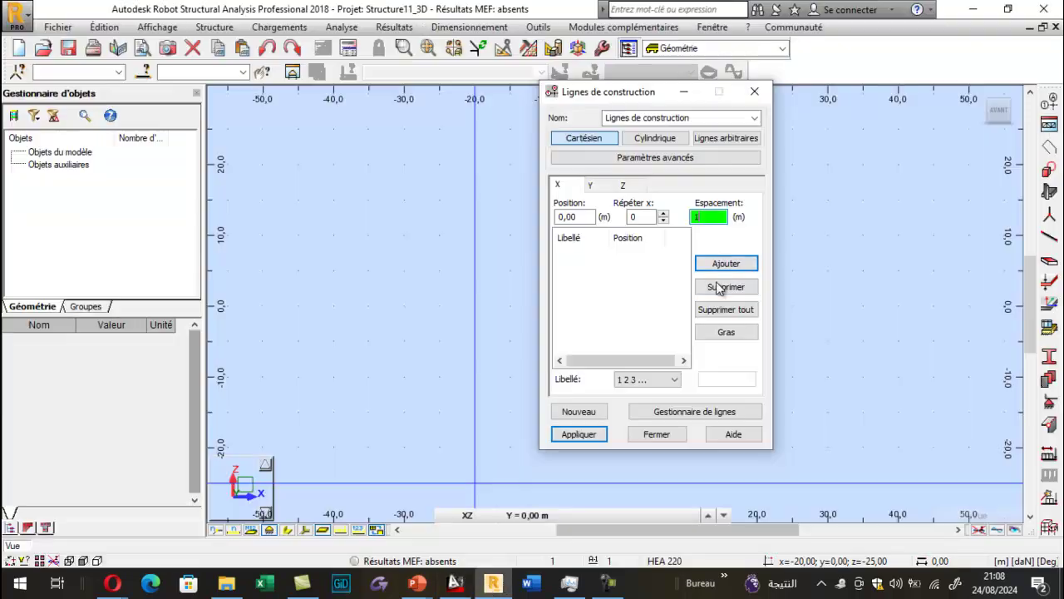
pyautogui.click(664, 213)
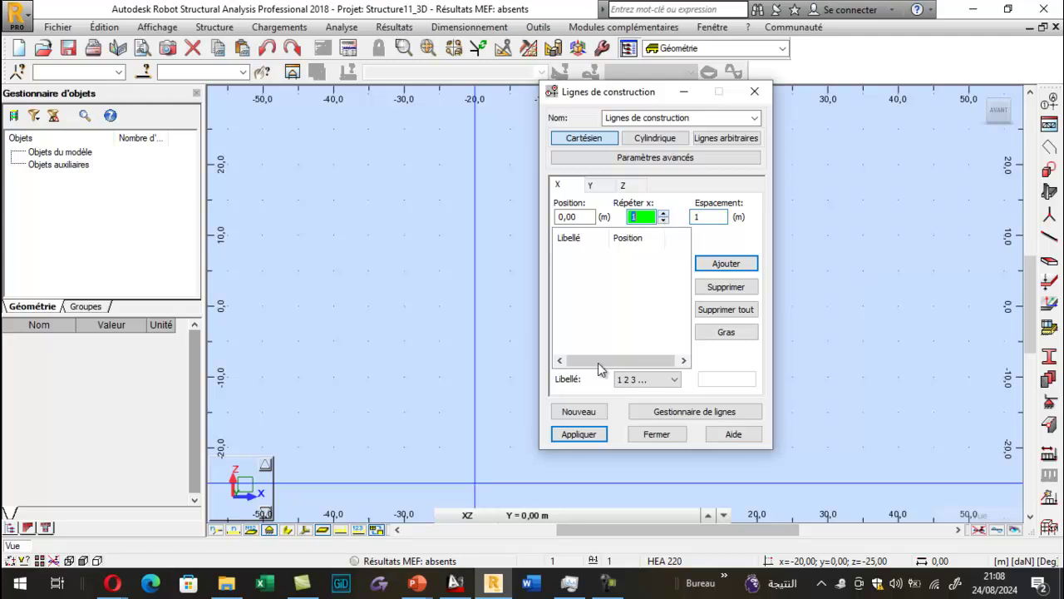
pyautogui.click(708, 216)
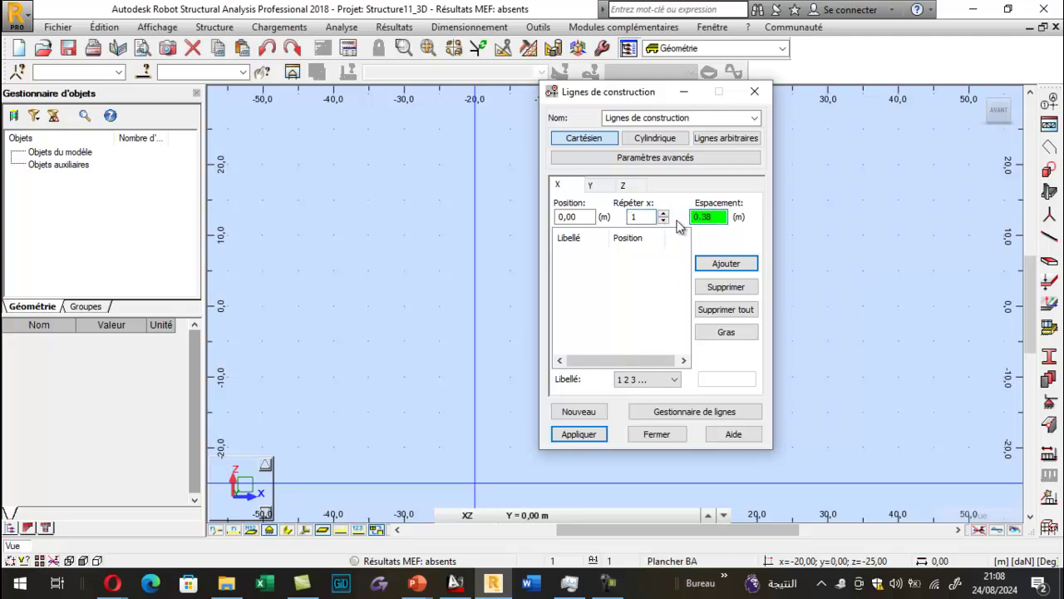
pyautogui.click(675, 379)
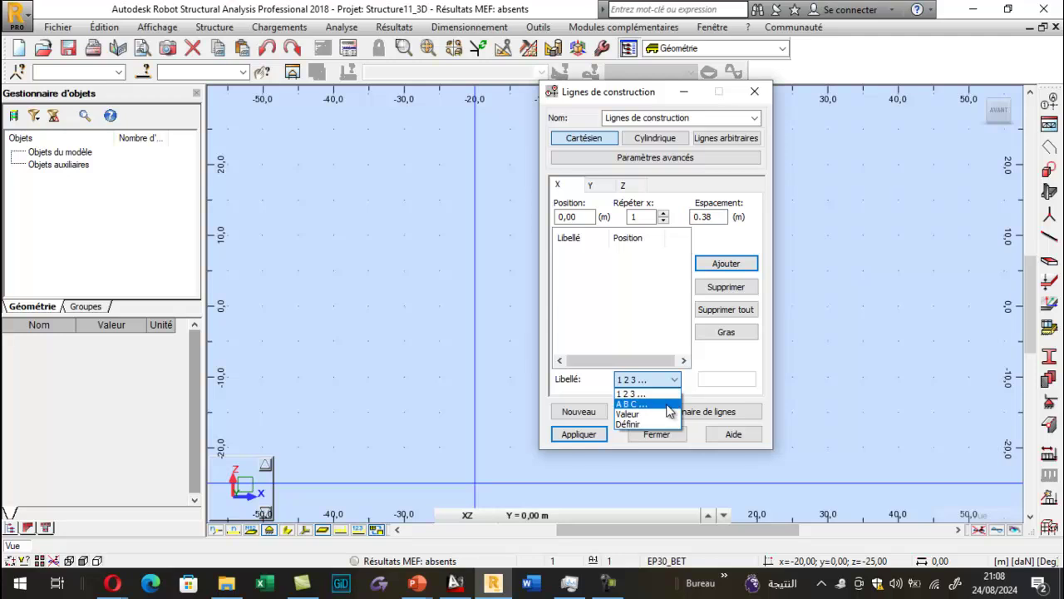
pyautogui.click(659, 416)
pyautogui.click(723, 263)
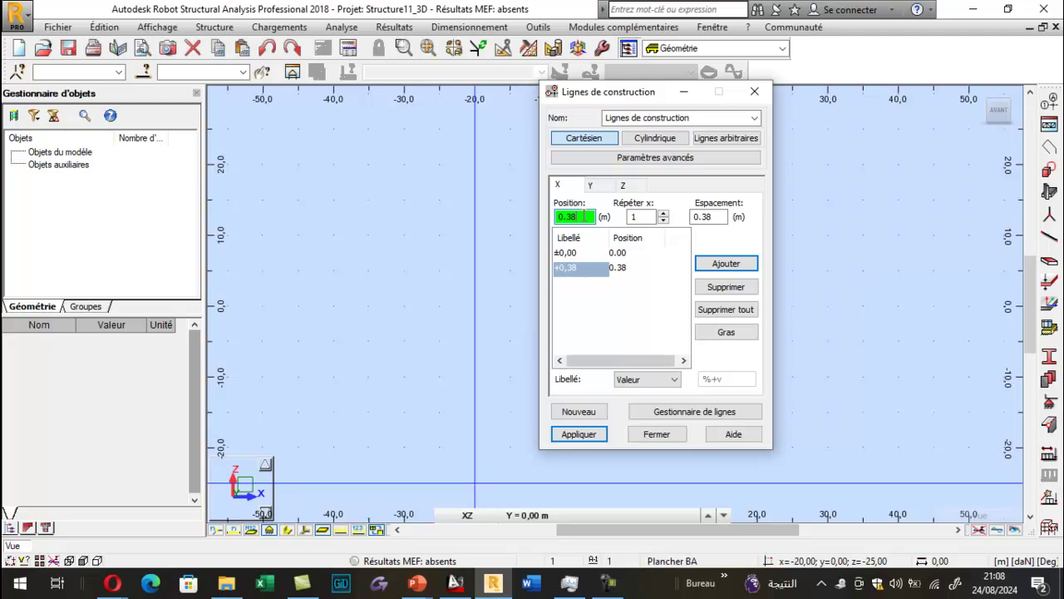
# Step: Check the column spacing in AutoCAD, then return to Robot and add the next X-axis line at 4.33 m spacing
pyautogui.click(643, 217)
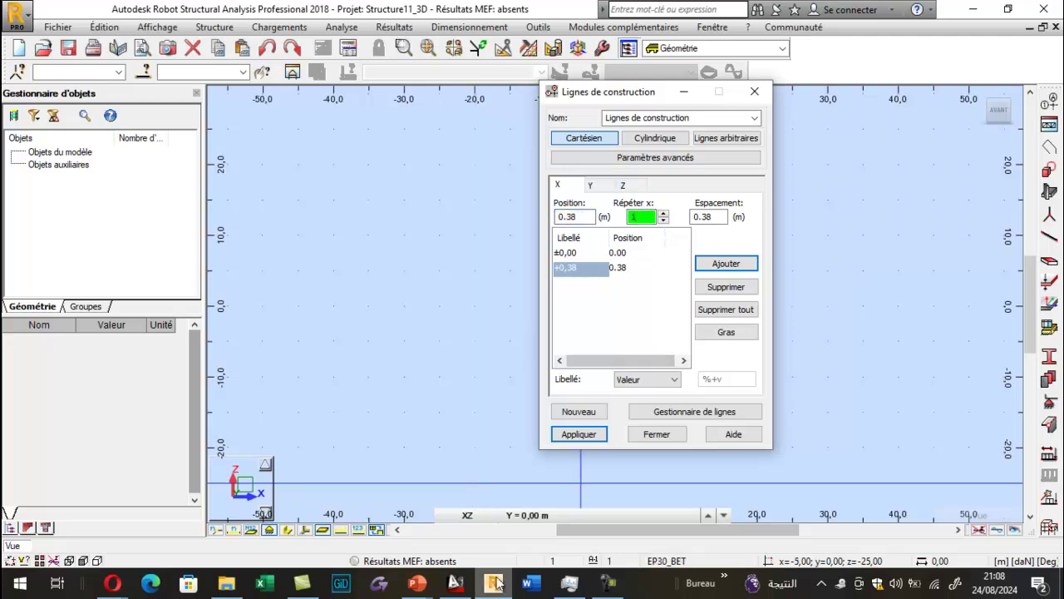
pyautogui.click(455, 583)
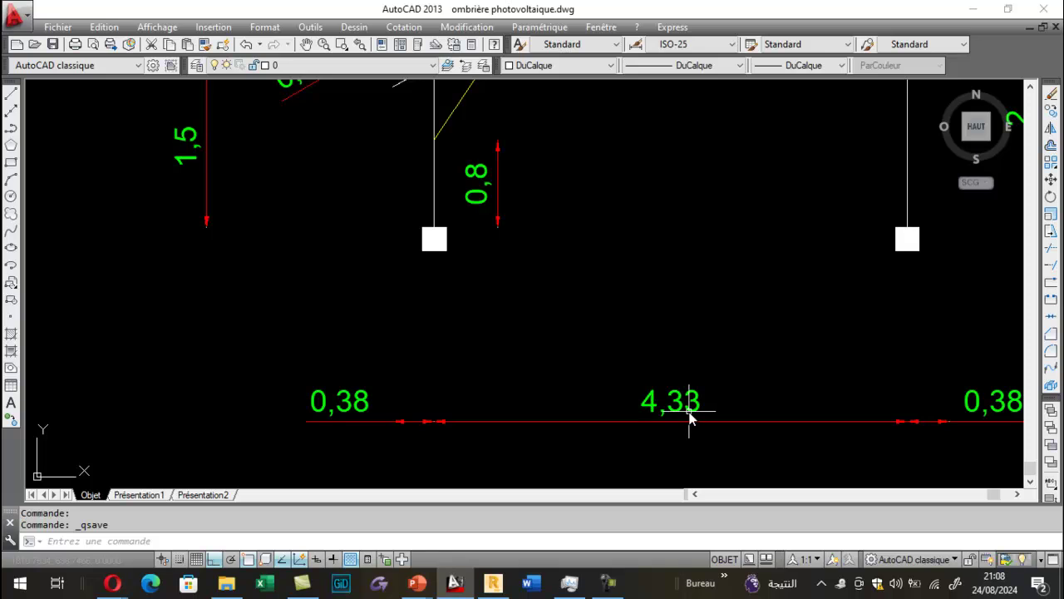
pyautogui.click(507, 586)
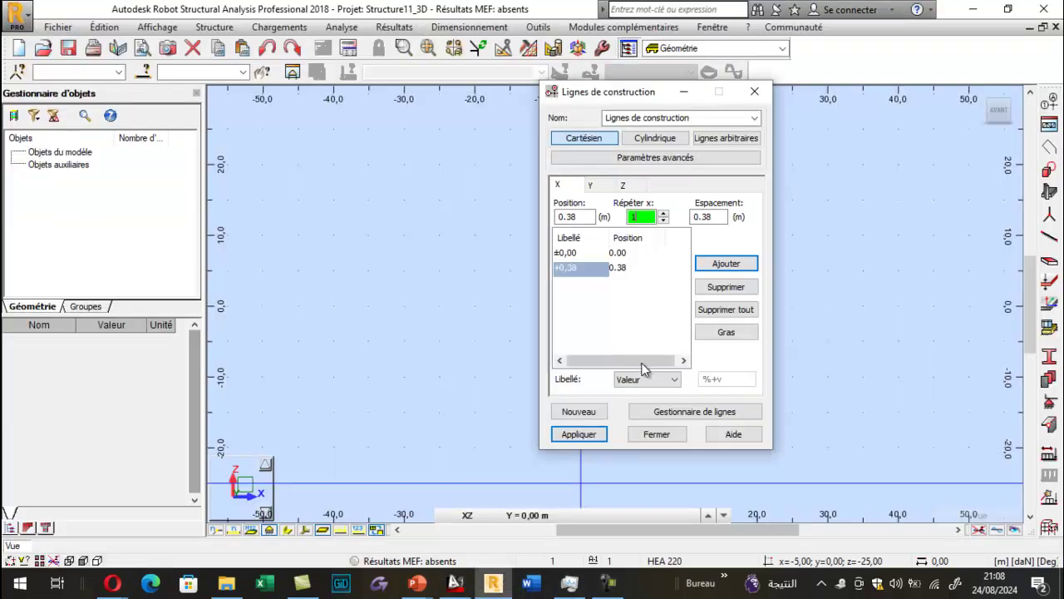
pyautogui.click(724, 218)
pyautogui.write('4.33')
pyautogui.press('Return')
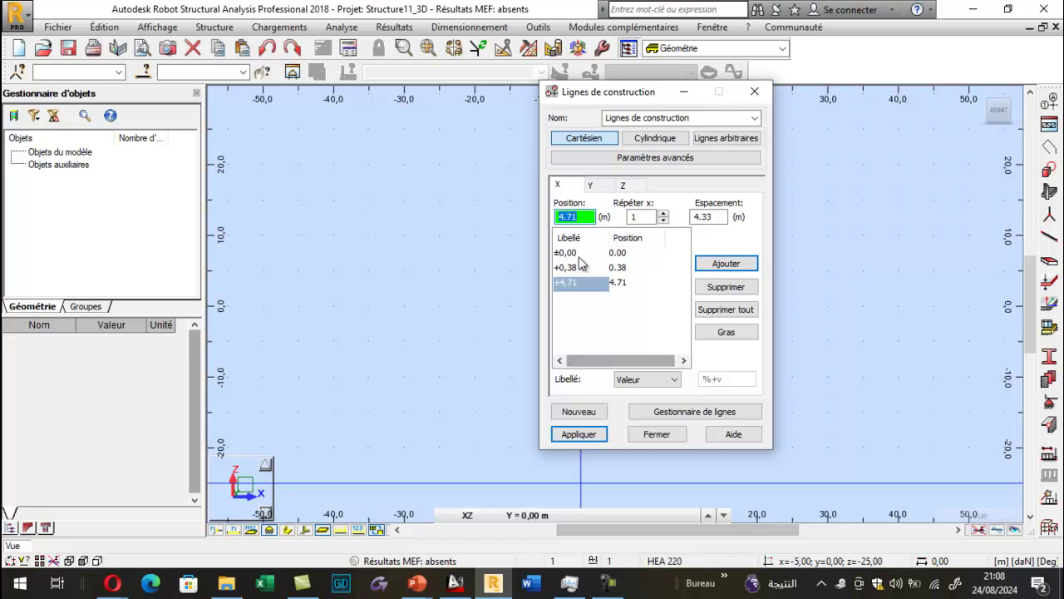
# Step: Check the tall-column overhang in AutoCAD, return to Robot and add the last X-axis line at 0.38 m spacing
pyautogui.click(574, 218)
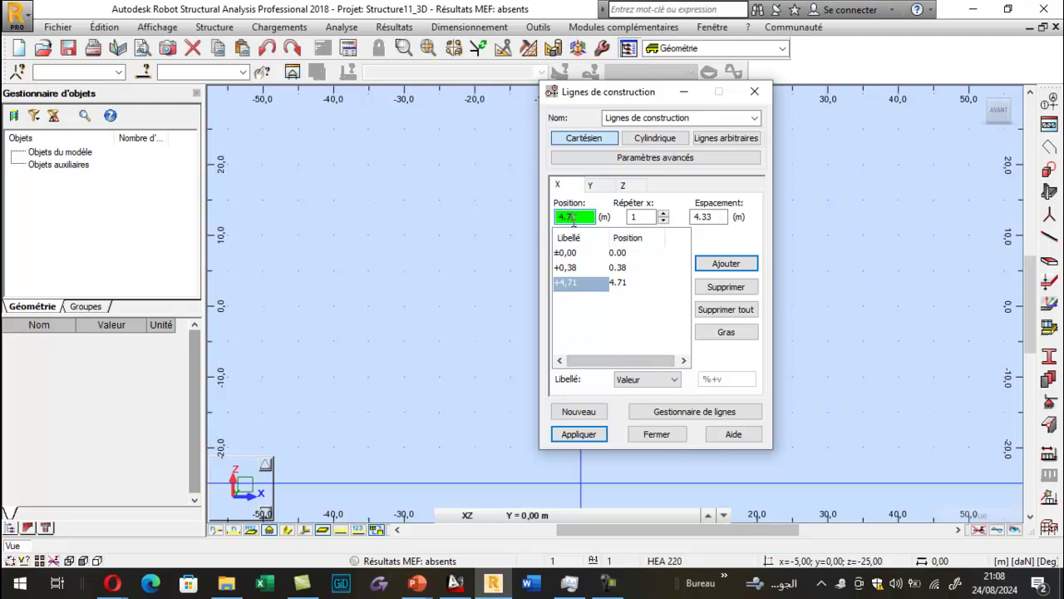
pyautogui.click(456, 583)
pyautogui.scroll(-3, 721, 366)
pyautogui.scroll(3, 731, 398)
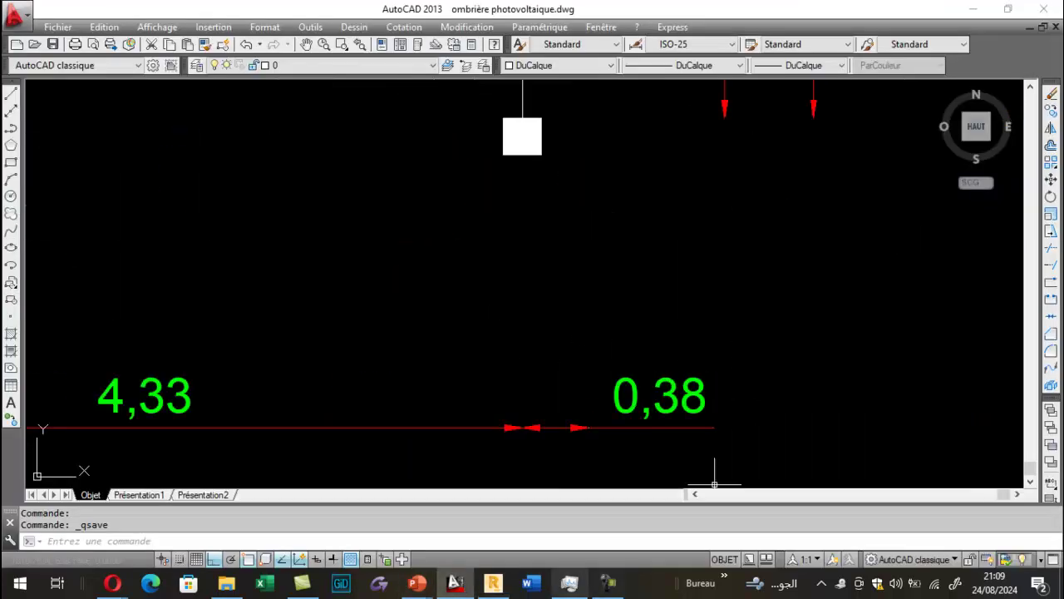
pyautogui.click(492, 583)
pyautogui.doubleClick(707, 217)
pyautogui.write('0.38')
pyautogui.press('Return')
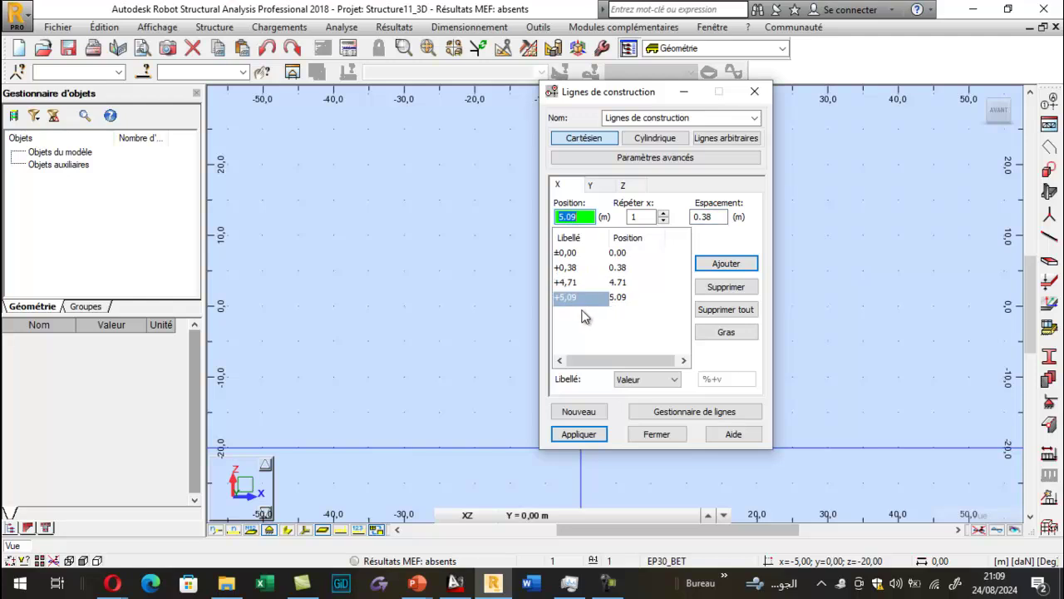
# Step: Switch to AutoCAD, save the drawing and dimension the sloped frame's overall horizontal width between rafter ends, below the column spacing dimensions
pyautogui.click(456, 582)
pyautogui.scroll(-6, 582, 277)
pyautogui.hotkey('ctrl', 's')
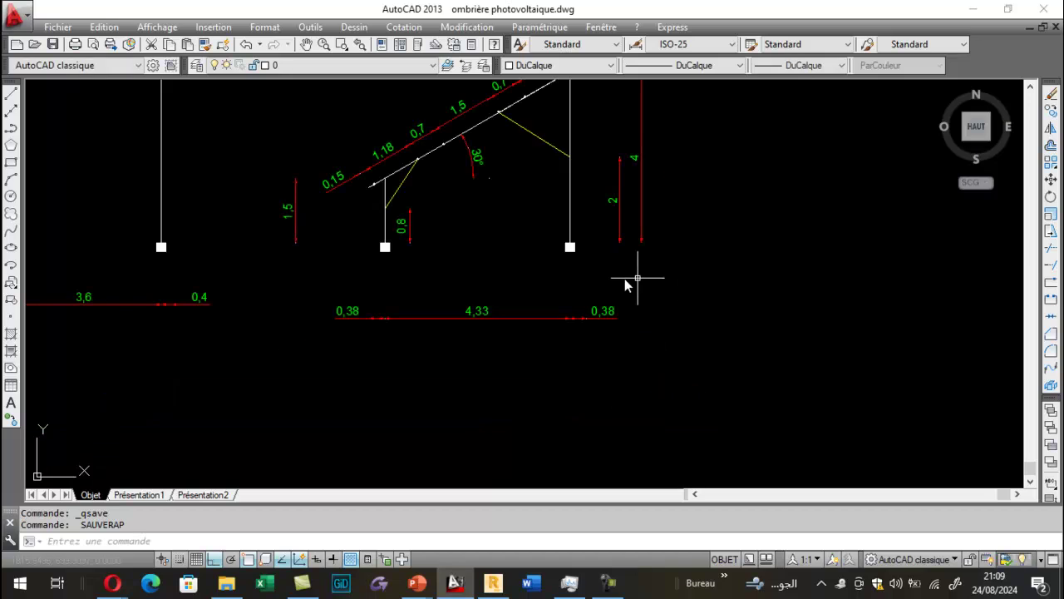
pyautogui.write('li')
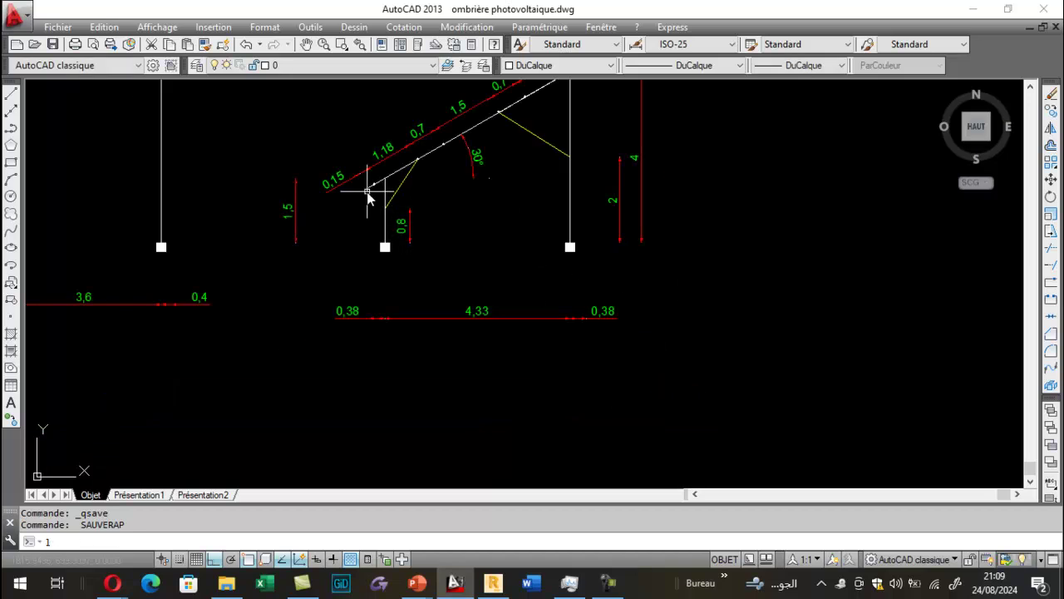
pyautogui.press('Return')
pyautogui.click(372, 186)
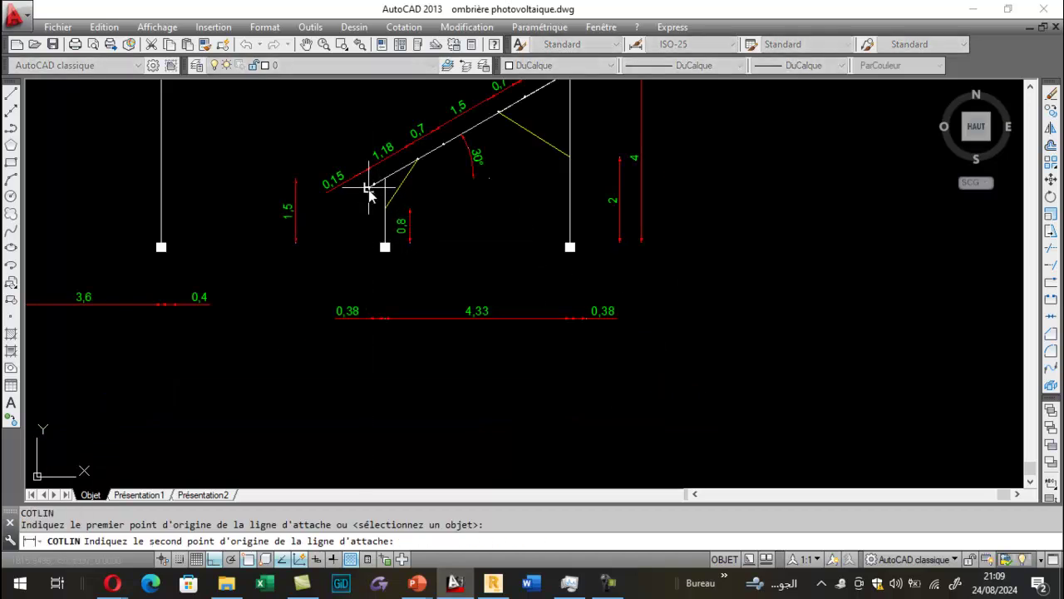
pyautogui.scroll(-3, 396, 228)
pyautogui.scroll(5, 465, 174)
pyautogui.scroll(4, 554, 88)
pyautogui.scroll(-2, 551, 111)
pyautogui.scroll(2, 565, 100)
pyautogui.click(568, 103)
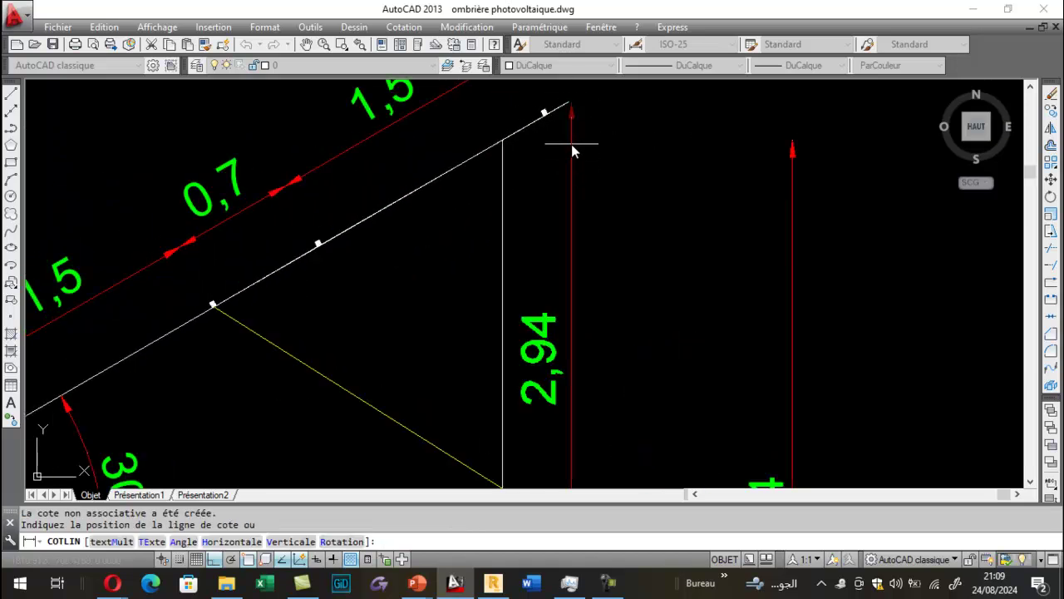
pyautogui.scroll(-5, 565, 125)
pyautogui.click(484, 420)
pyautogui.scroll(3, 465, 445)
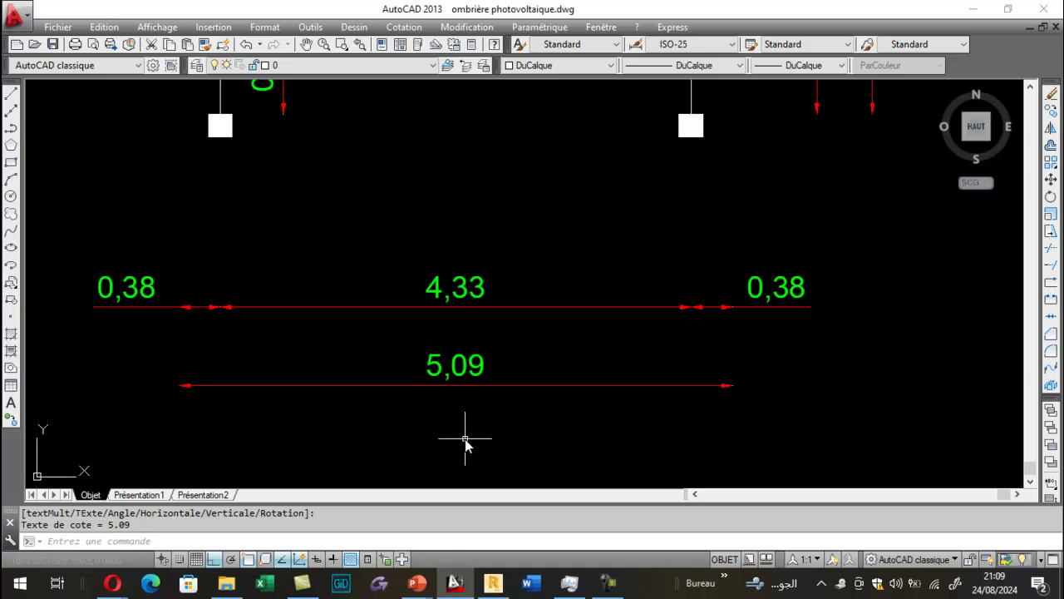
pyautogui.scroll(-4, 418, 407)
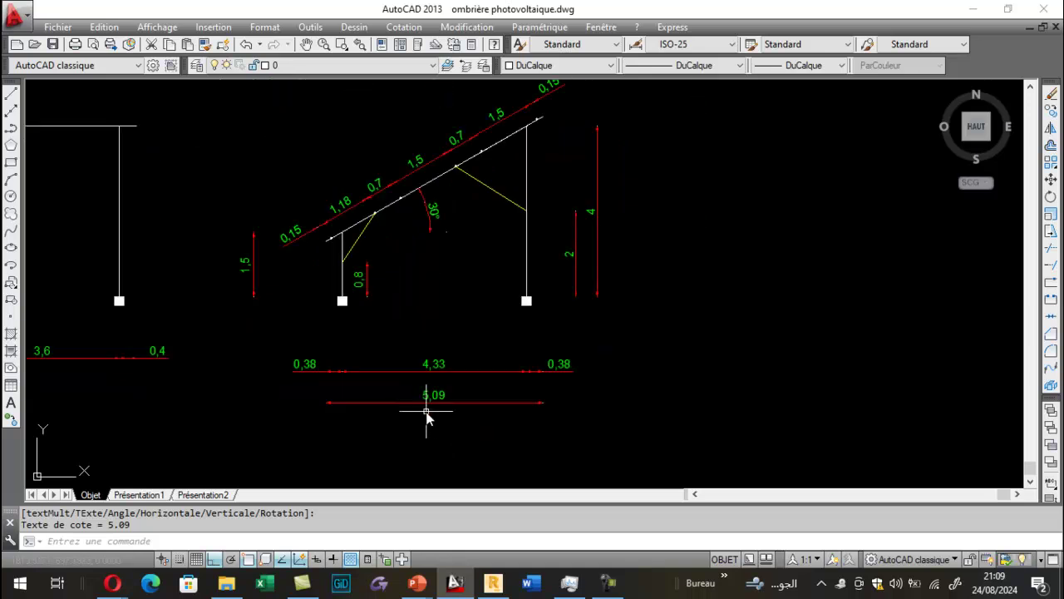
# Step: Open the Y-axis construction line settings in Robot and return to AutoCAD to examine the long elevation's bay spacings and beam overhangs
pyautogui.click(491, 582)
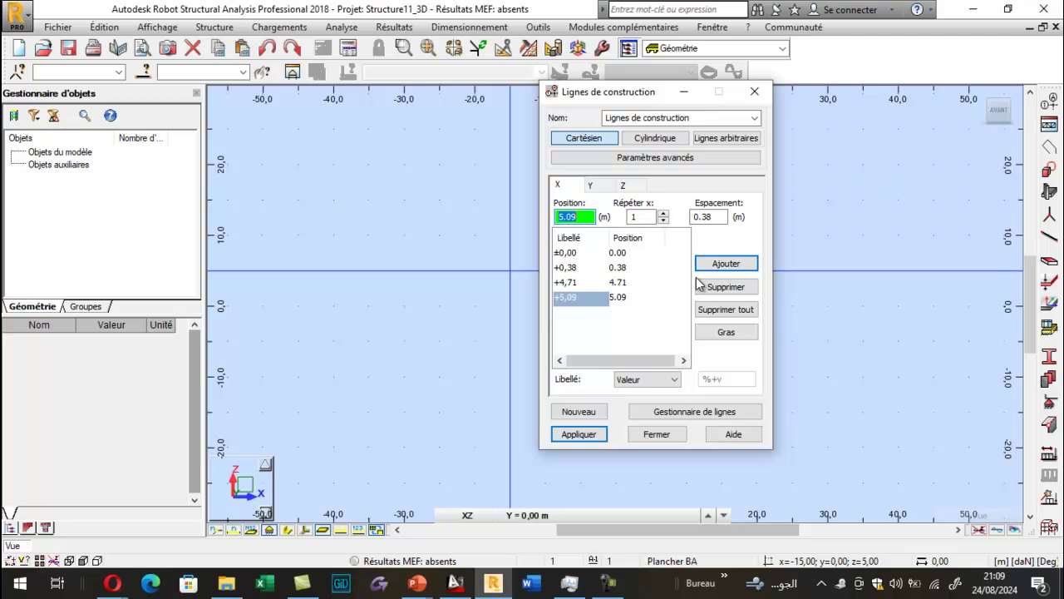
pyautogui.click(591, 184)
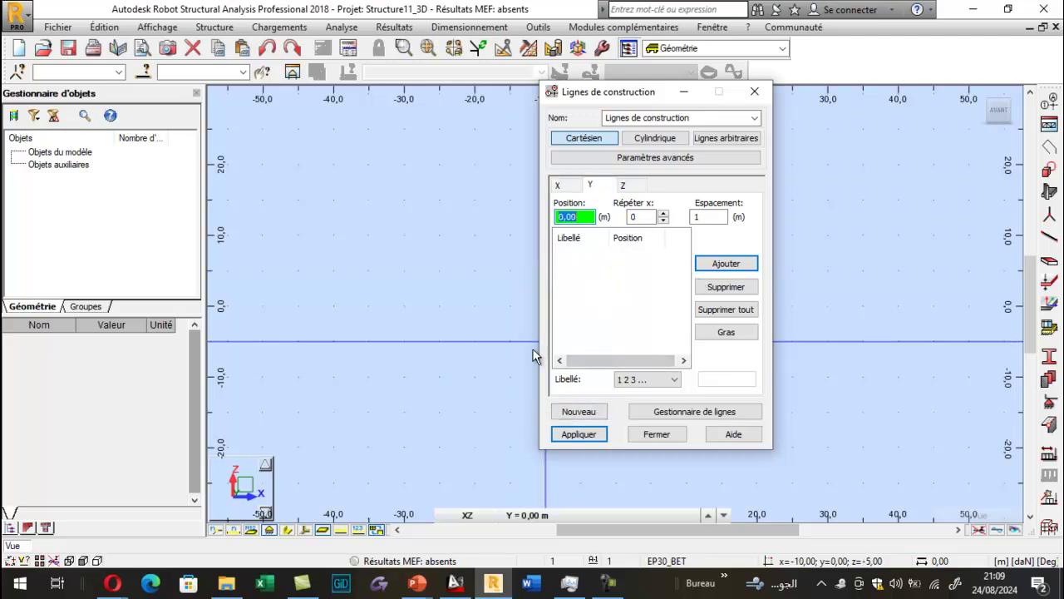
pyautogui.click(455, 581)
pyautogui.scroll(-3, 541, 291)
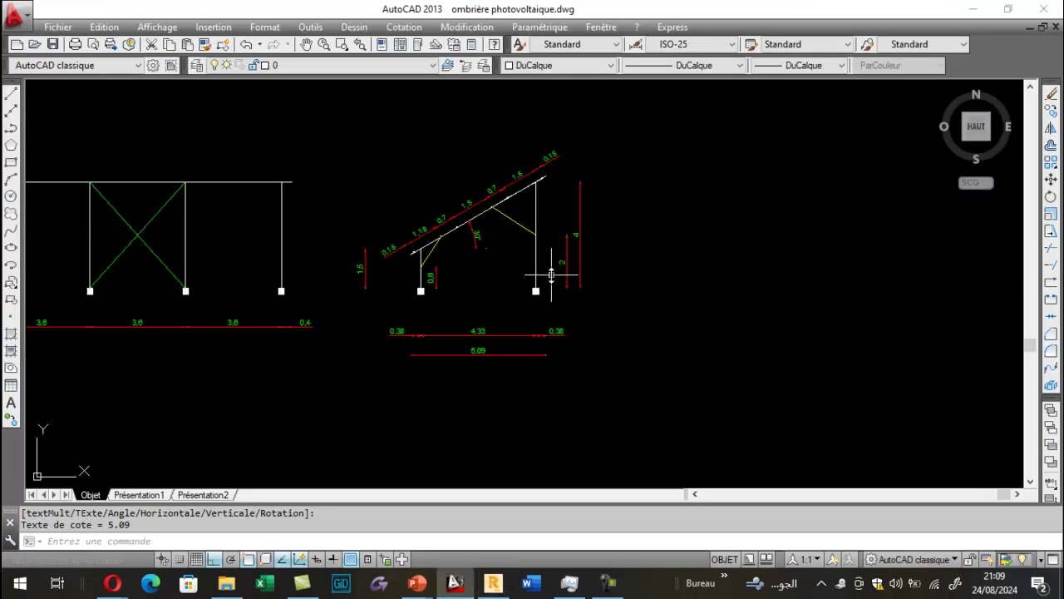
pyautogui.scroll(2, 199, 281)
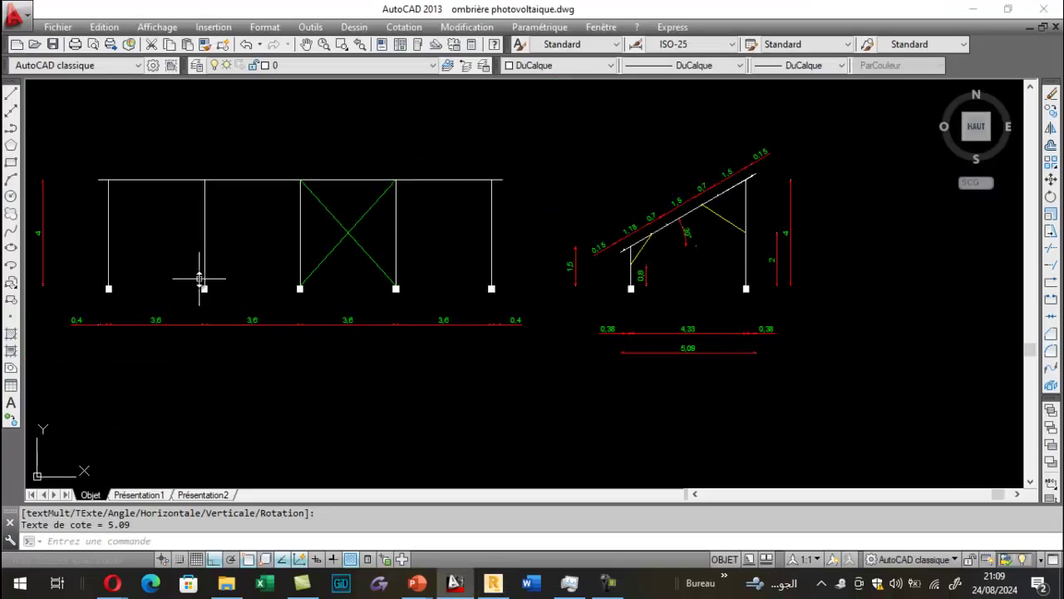
pyautogui.scroll(-2, 381, 266)
pyautogui.scroll(2, 241, 295)
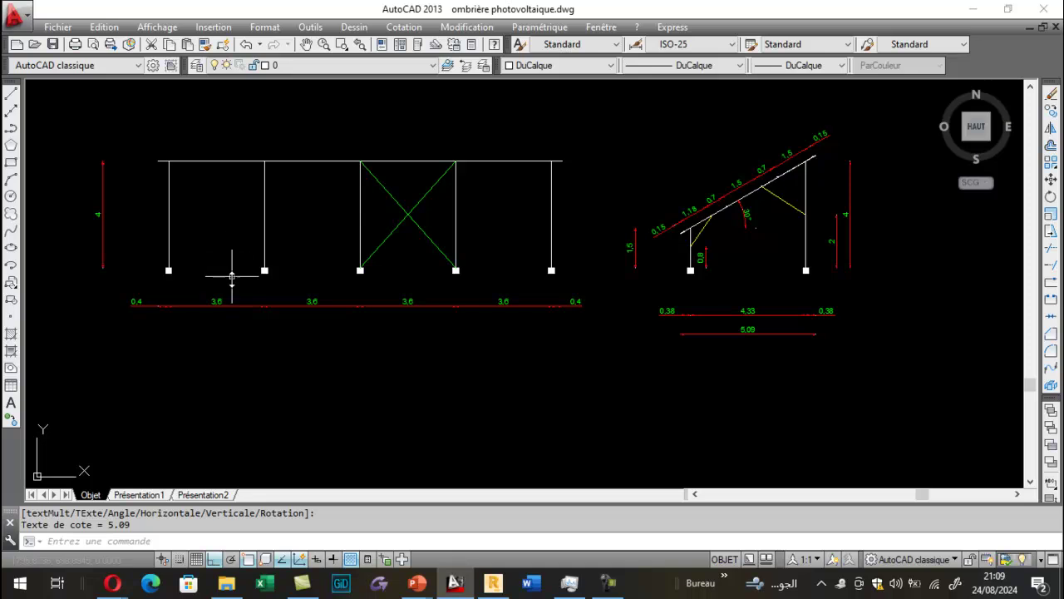
pyautogui.scroll(4, 209, 310)
pyautogui.scroll(-2, 475, 304)
pyautogui.scroll(4, 817, 311)
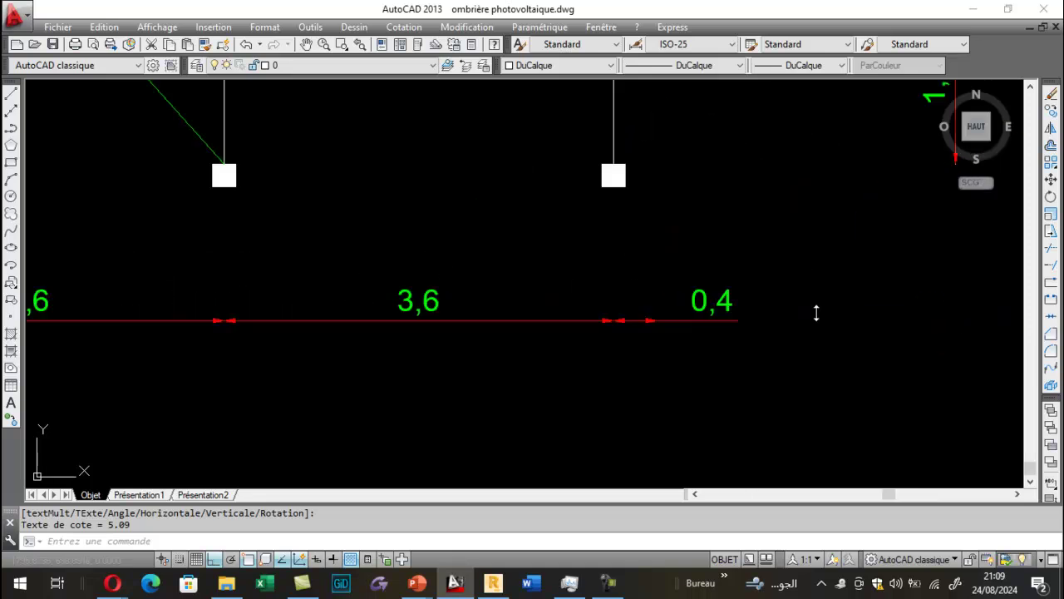
pyautogui.scroll(-2, 654, 254)
pyautogui.scroll(4, 646, 116)
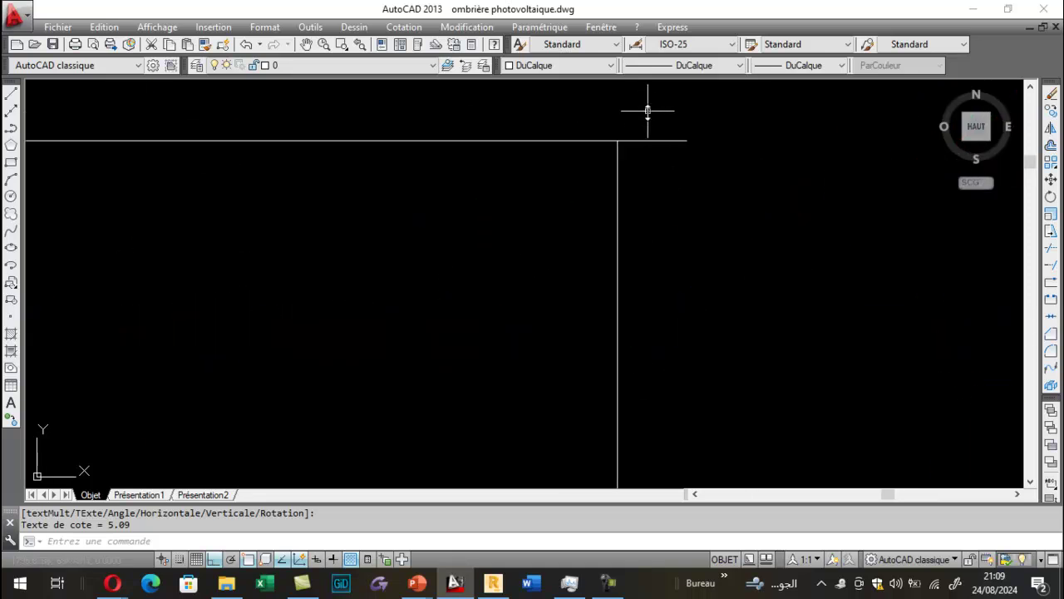
pyautogui.scroll(-4, 622, 158)
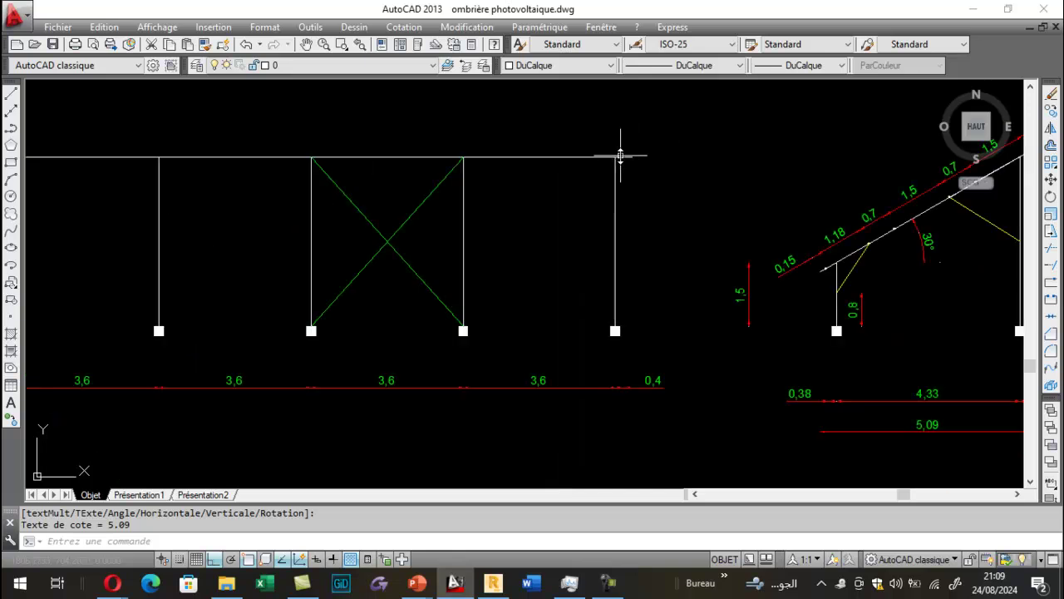
pyautogui.scroll(4, 663, 399)
# Step: Switch to Robot and add Y-axis construction lines from 0.00 m with one repetition, 0.4 m spacing and value-based labels (Valeur)
pyautogui.click(493, 584)
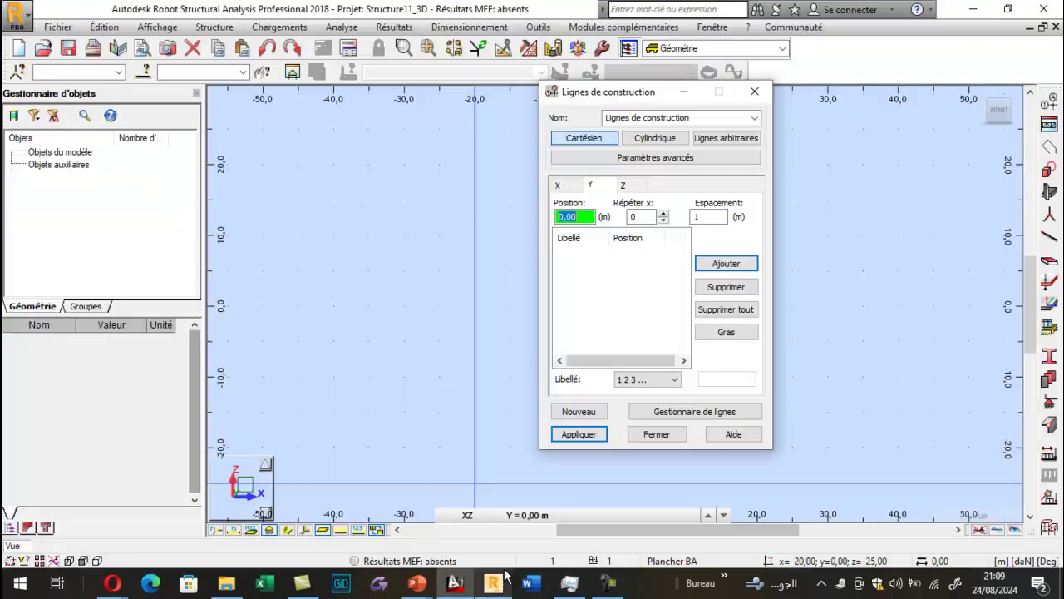
pyautogui.click(702, 218)
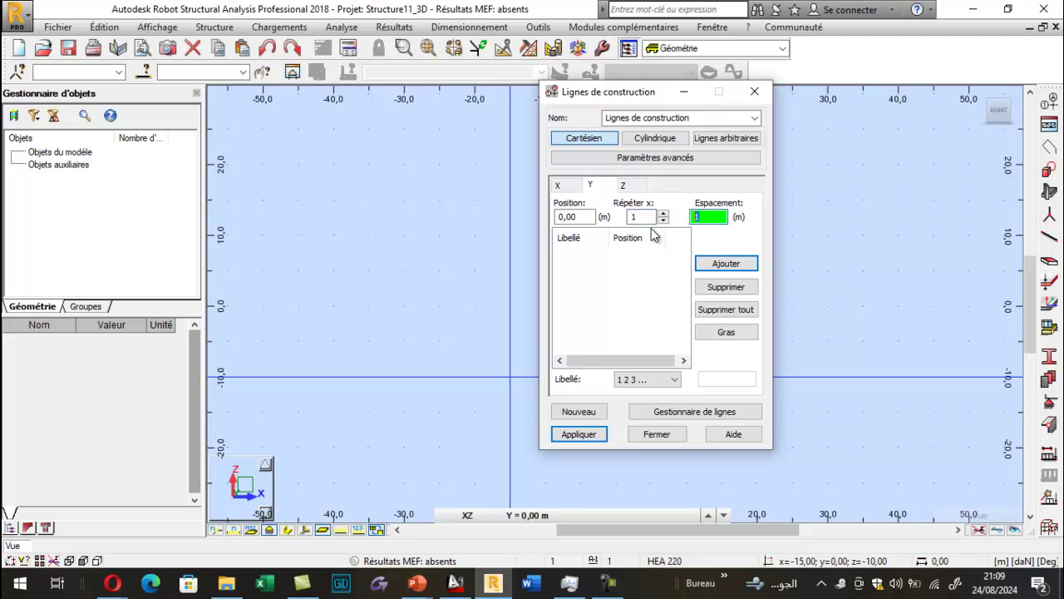
pyautogui.write('0.4')
pyautogui.click(705, 268)
pyautogui.click(674, 380)
pyautogui.click(642, 419)
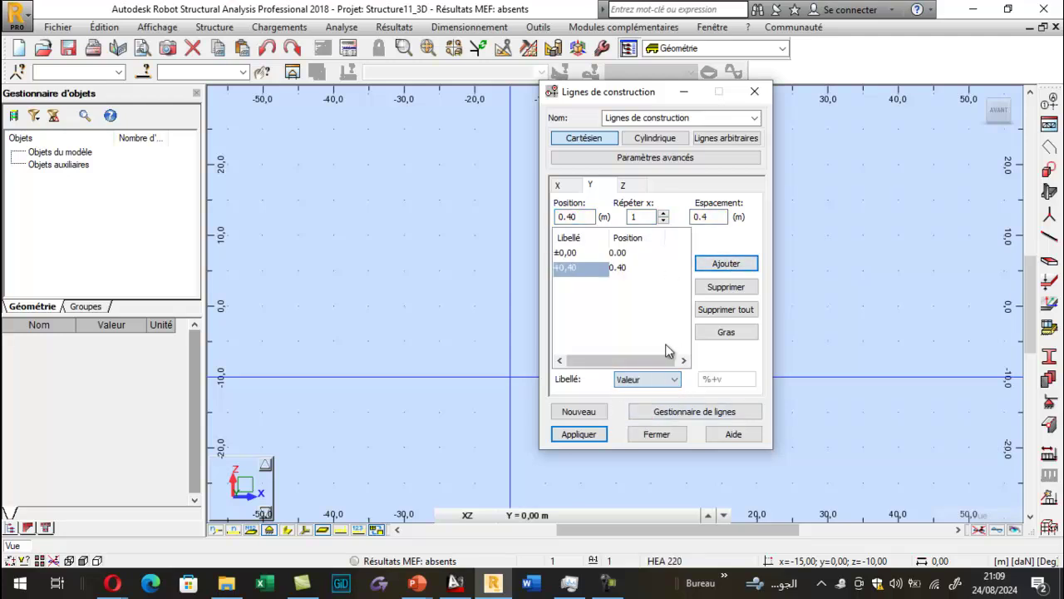
pyautogui.moveTo(112, 585)
pyautogui.click(88, 525)
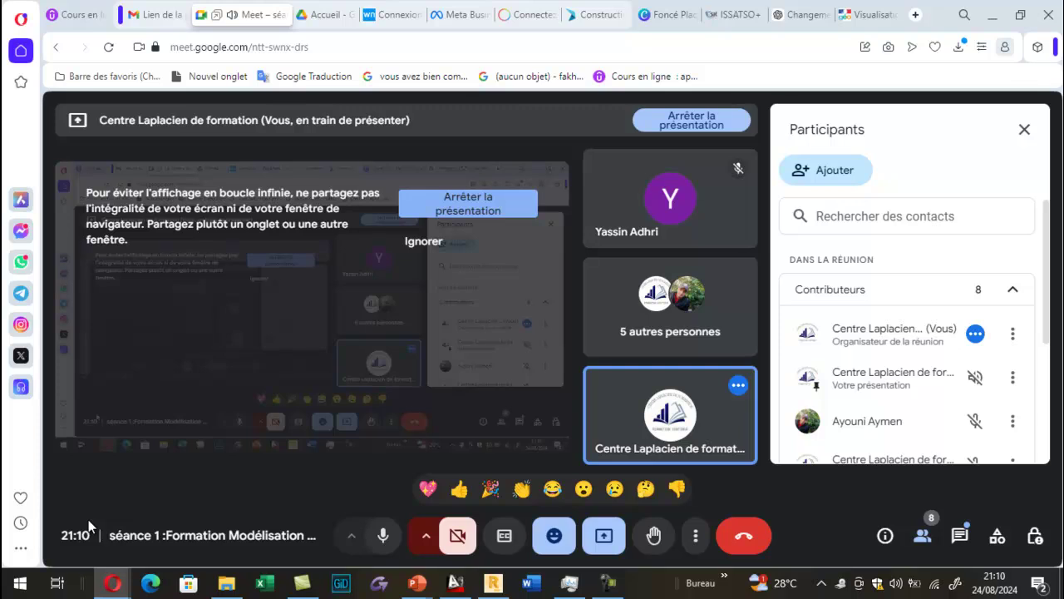
pyautogui.click(993, 17)
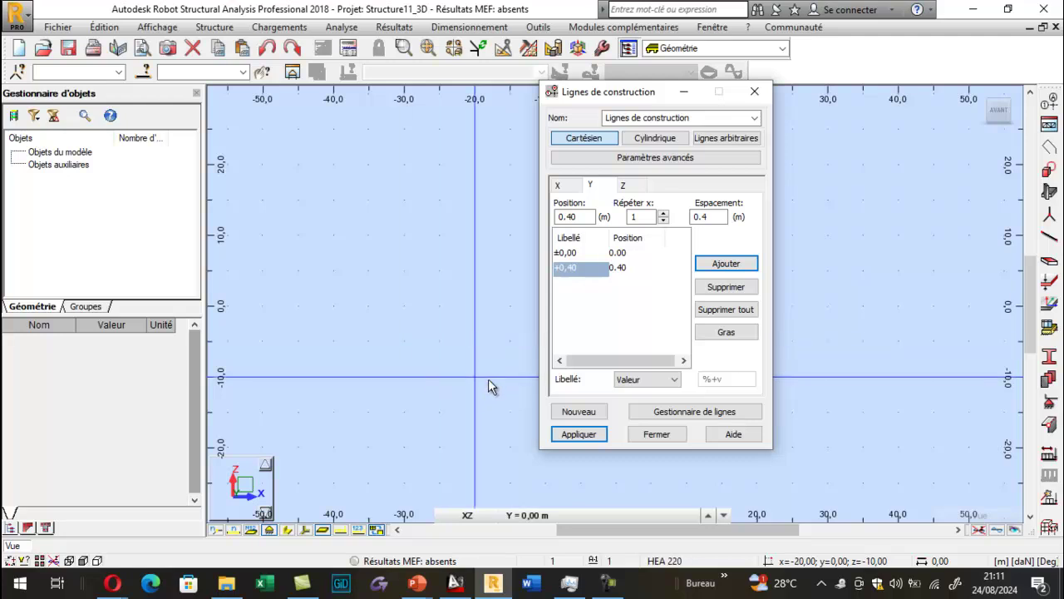
# Step: Check the long elevation's bay spacings in AutoCAD, return to Robot and add four Y-axis construction lines at 3.6 m spacing
pyautogui.click(455, 583)
pyautogui.scroll(-4, 599, 353)
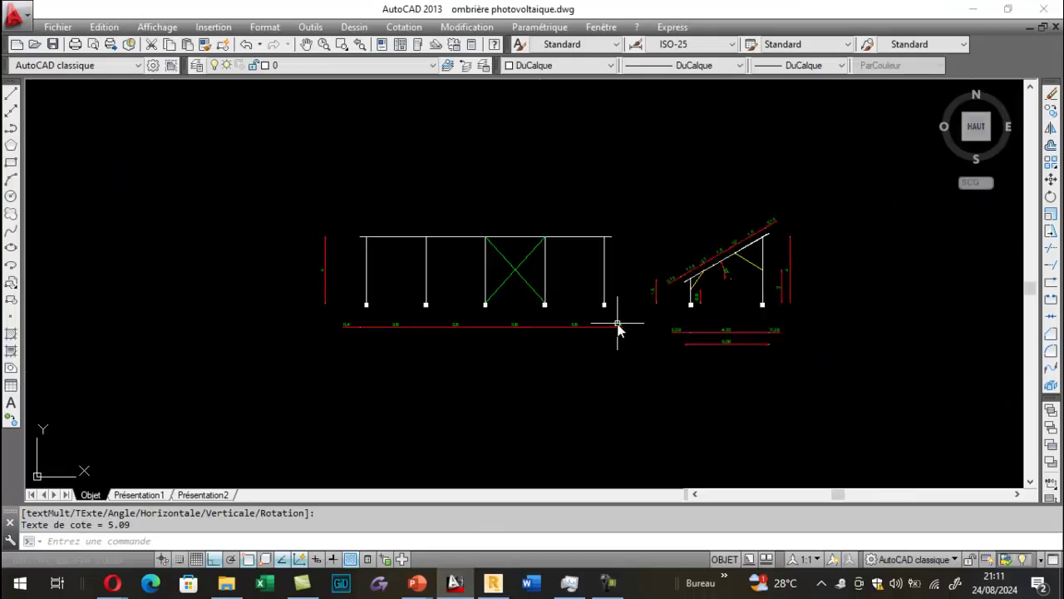
pyautogui.scroll(2, 584, 327)
pyautogui.scroll(-2, 392, 346)
pyautogui.scroll(4, 312, 349)
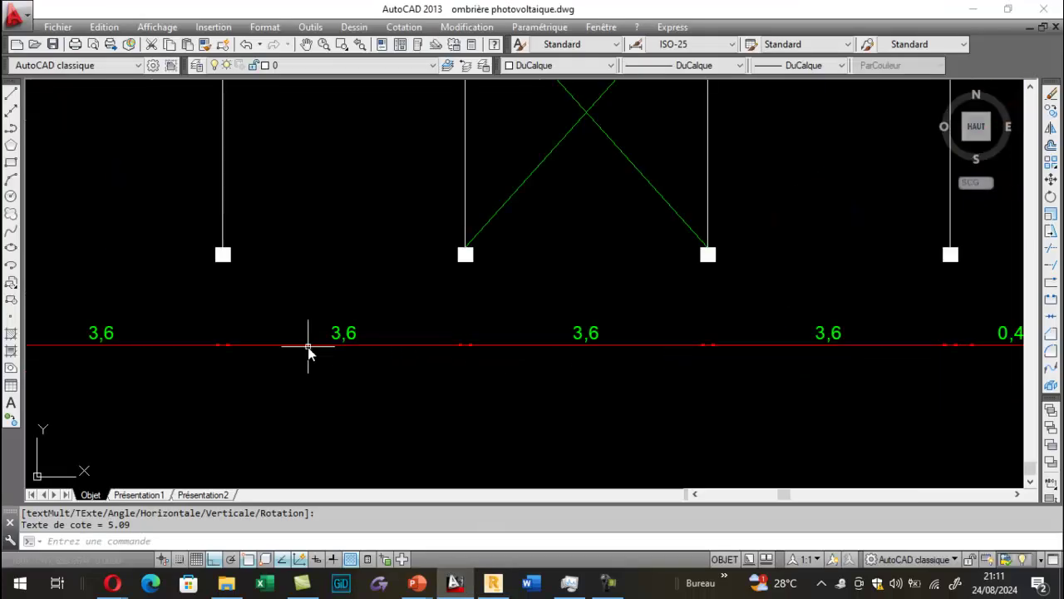
pyautogui.click(493, 583)
pyautogui.click(587, 218)
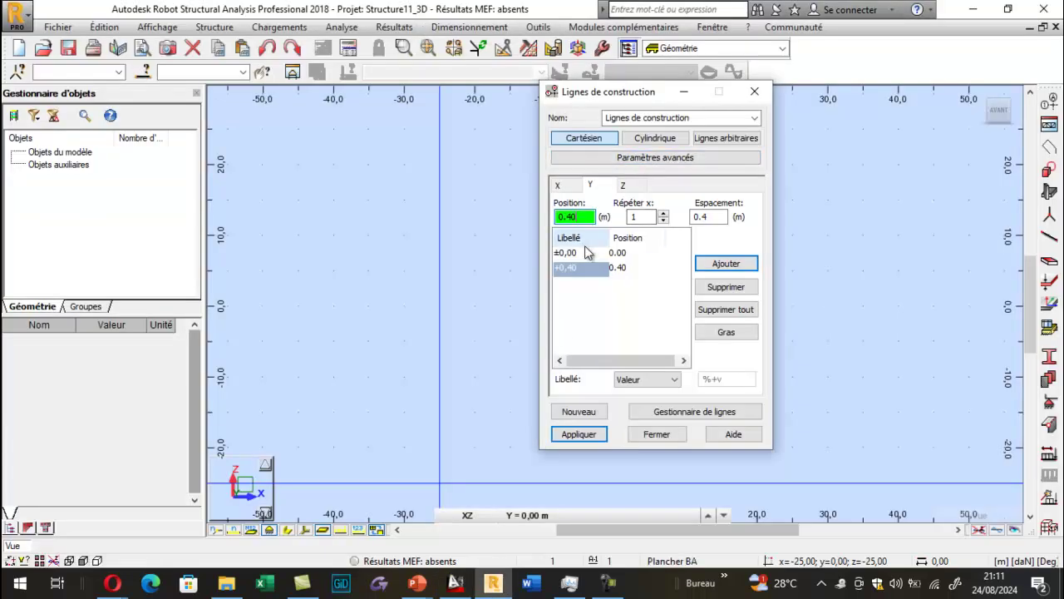
pyautogui.click(663, 214)
pyautogui.click(662, 214)
pyautogui.press('Tab')
pyautogui.write('3.')
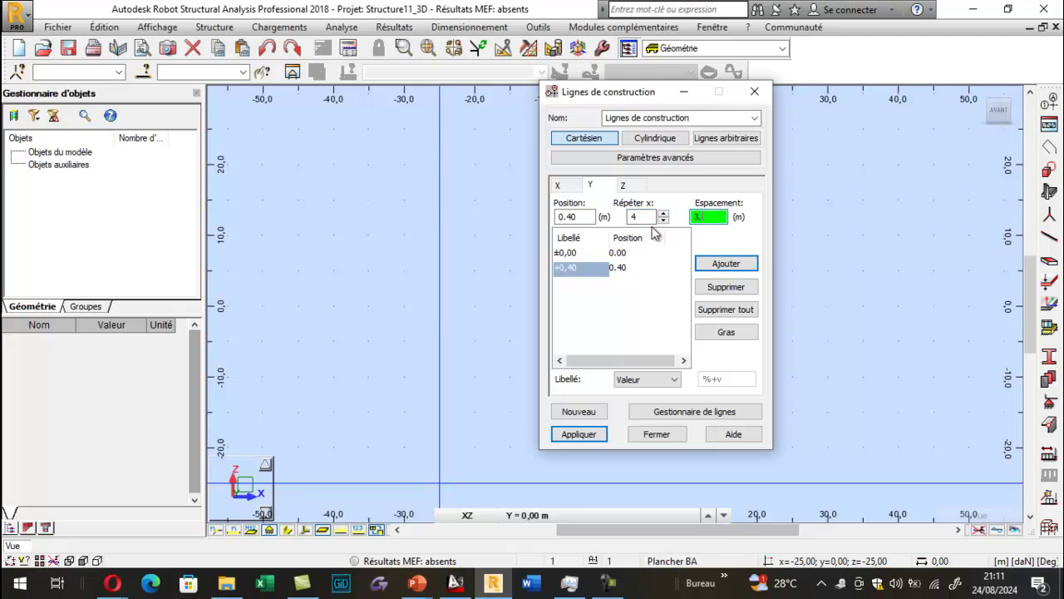
pyautogui.write('6')
pyautogui.press('Return')
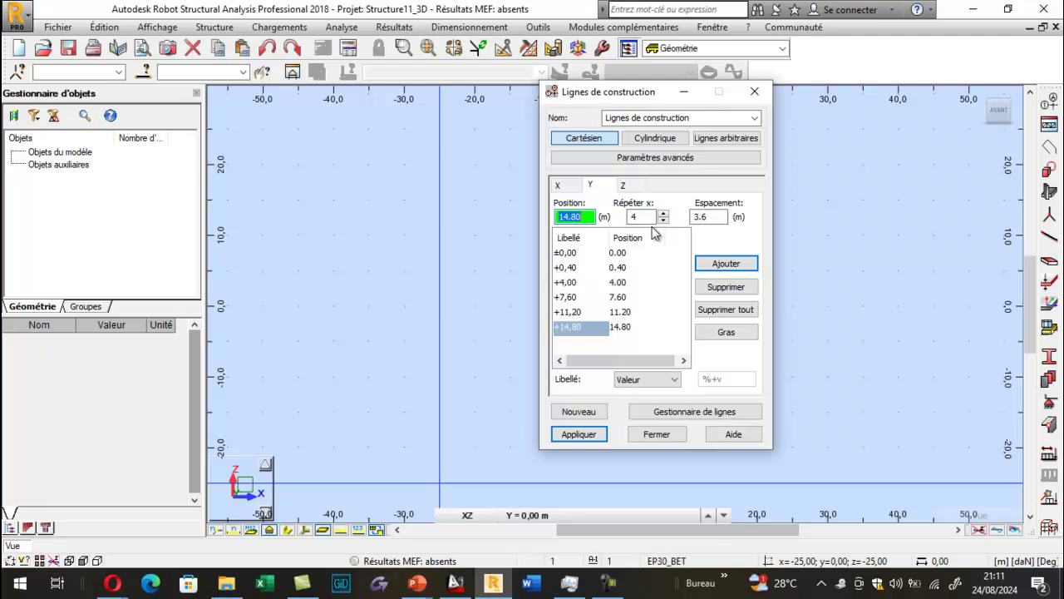
# Step: Add the last Y-axis construction line from 14.80 m with one repetition at 0.4 m spacing
pyautogui.click(662, 220)
pyautogui.click(663, 220)
pyautogui.click(662, 220)
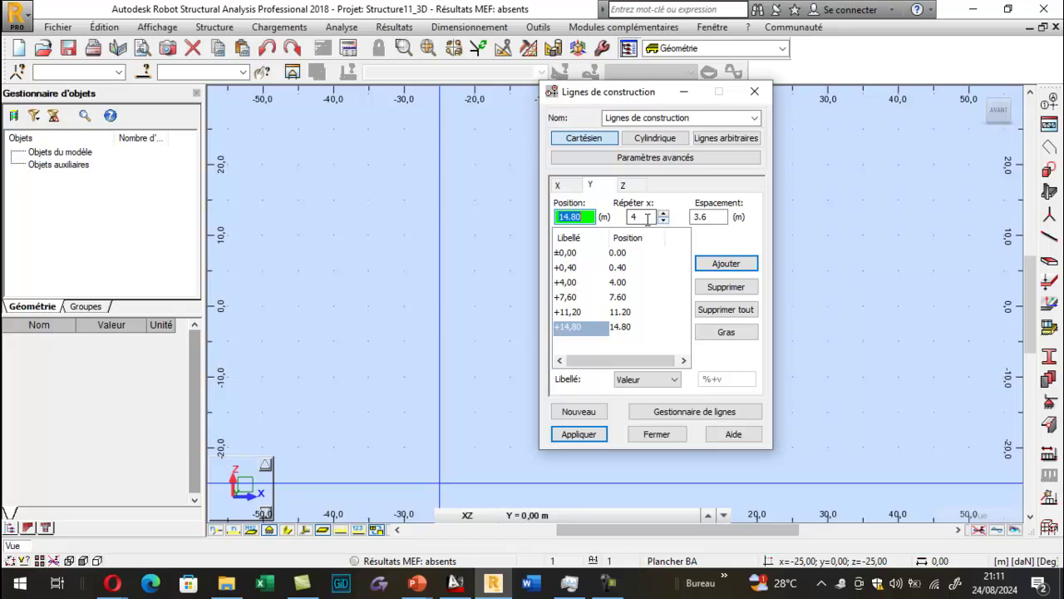
pyautogui.press('Tab')
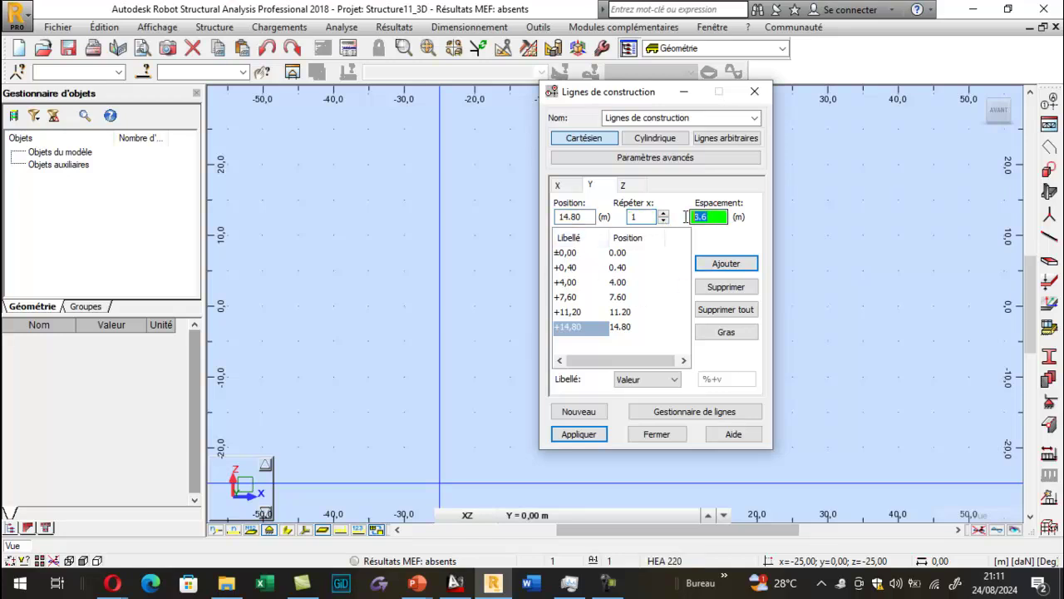
pyautogui.write('0.4')
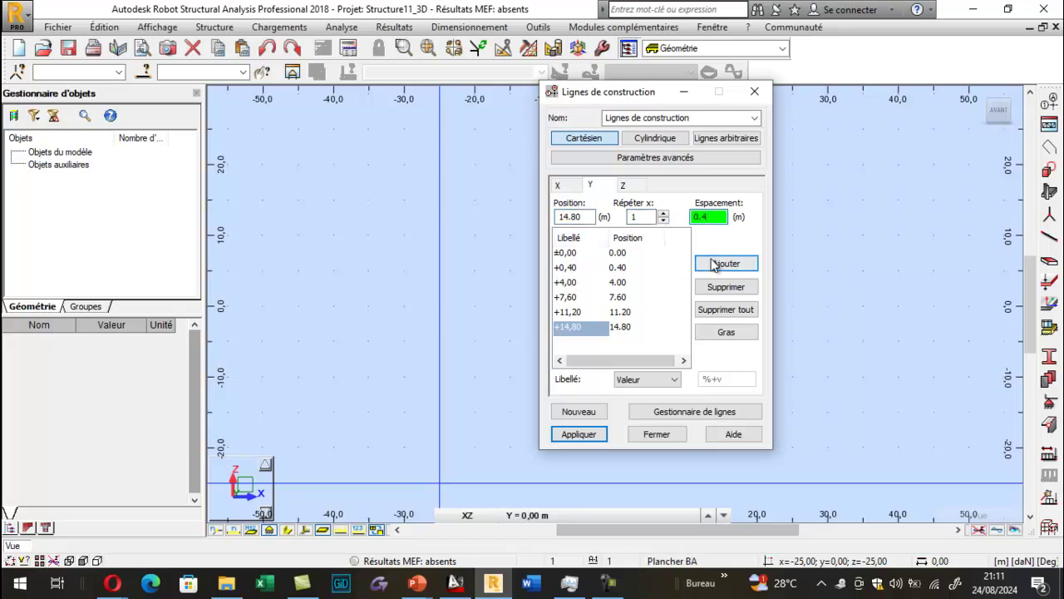
pyautogui.click(721, 263)
pyautogui.click(579, 433)
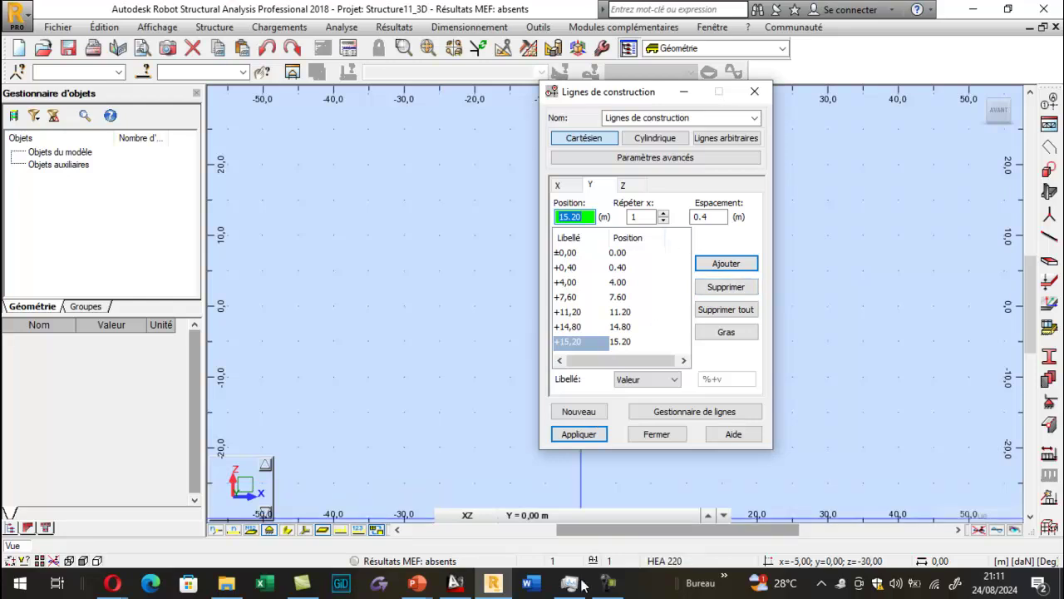
# Step: Switch to AutoCAD, add a linear dimension for the long elevation's overall beam length below the bay dimensions, and save the drawing
pyautogui.click(455, 584)
pyautogui.scroll(-5, 484, 280)
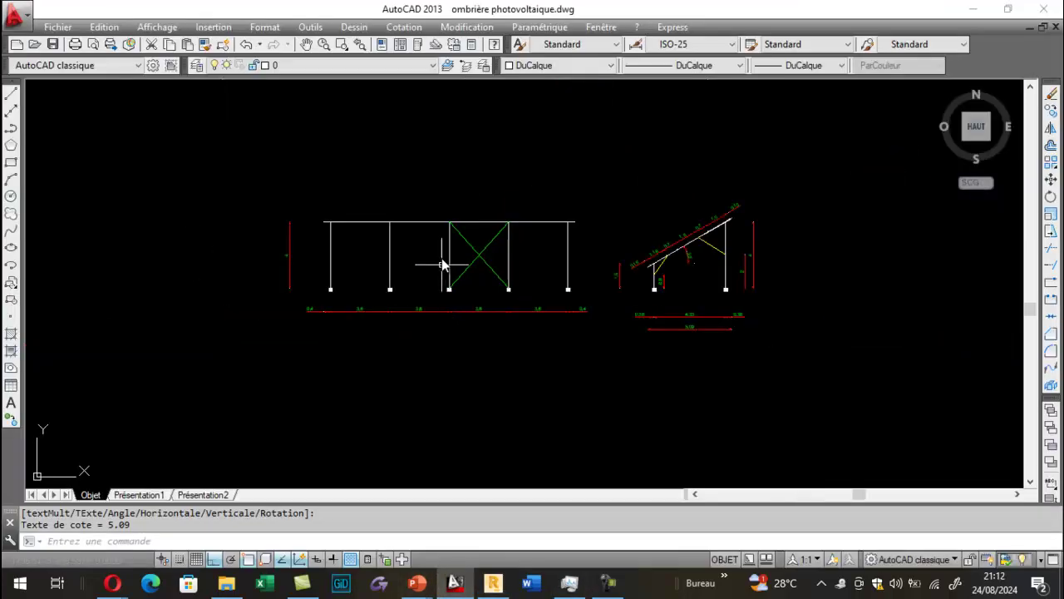
pyautogui.click(403, 27)
pyautogui.click(404, 66)
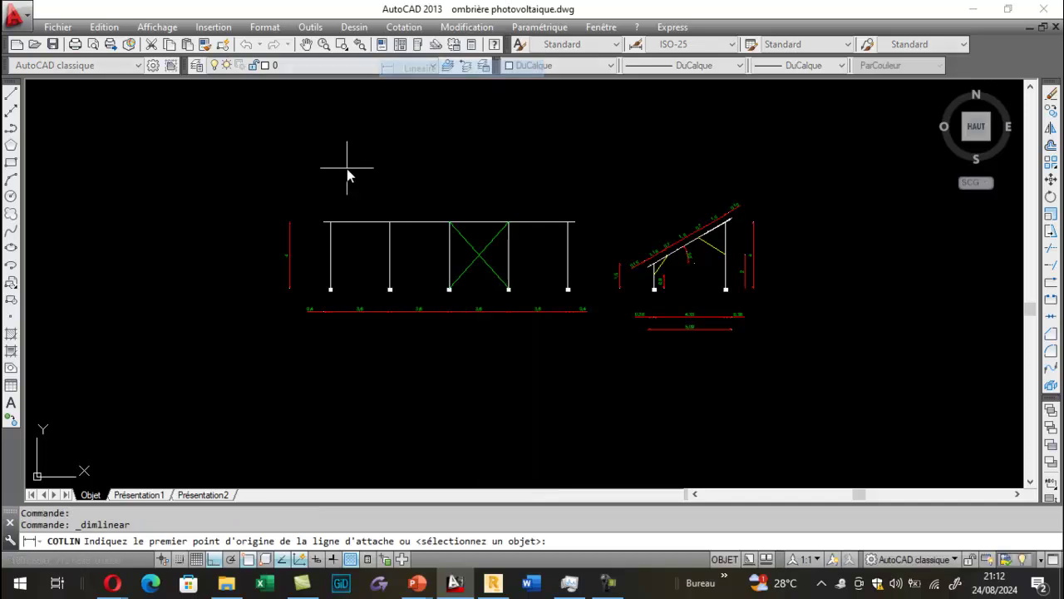
pyautogui.click(320, 222)
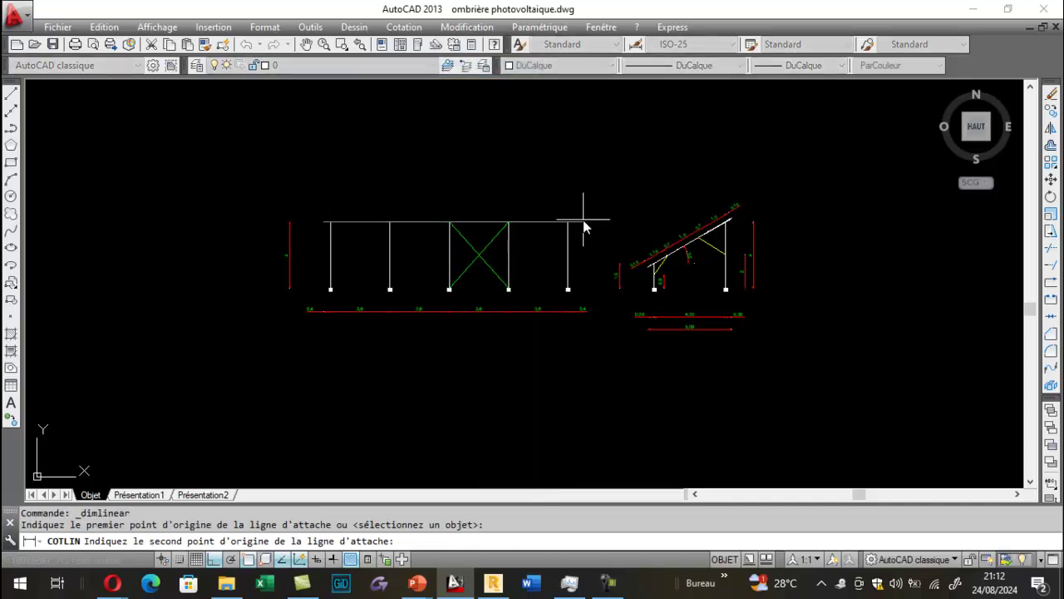
pyautogui.click(574, 222)
pyautogui.click(526, 325)
pyautogui.scroll(6, 453, 328)
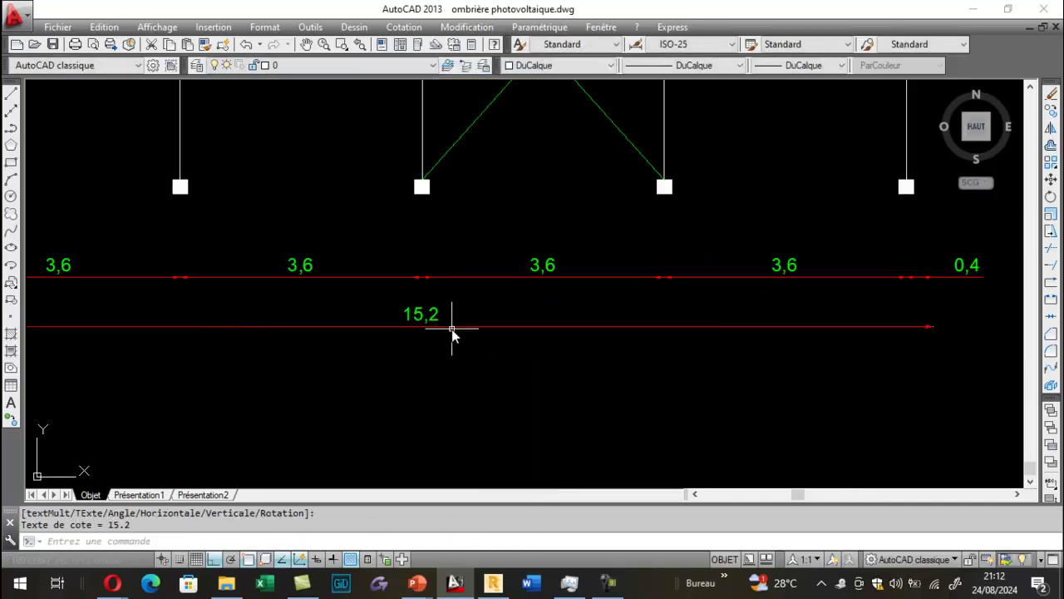
pyautogui.click(53, 44)
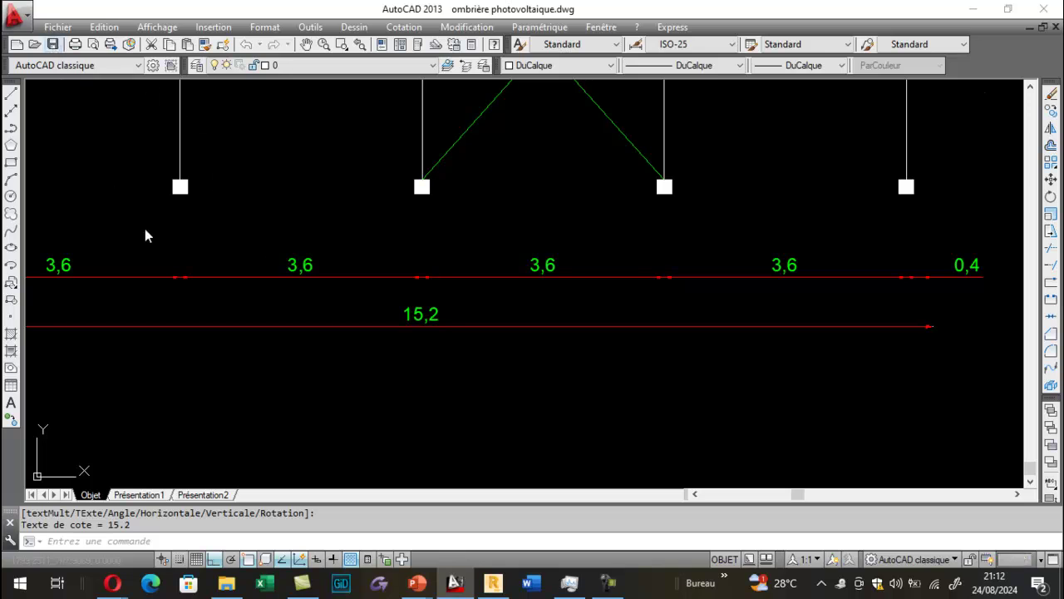
# Step: Switch to Robot and add Z-axis construction lines from 0.00 m with one repetition, 1.5 m spacing and value-based labels (Valeur)
pyautogui.click(493, 583)
pyautogui.click(624, 186)
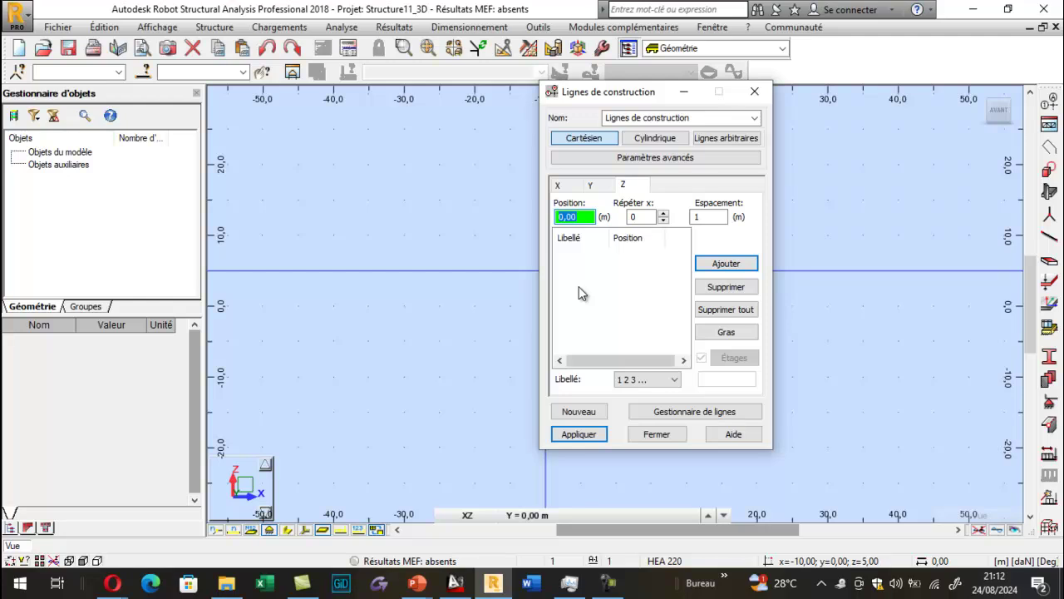
pyautogui.click(591, 185)
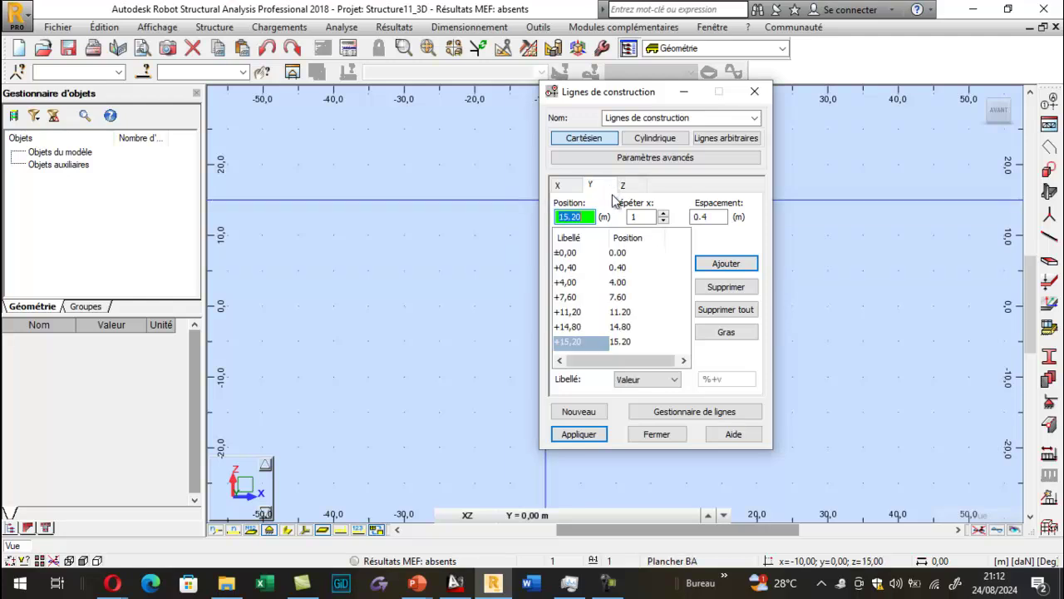
pyautogui.click(624, 185)
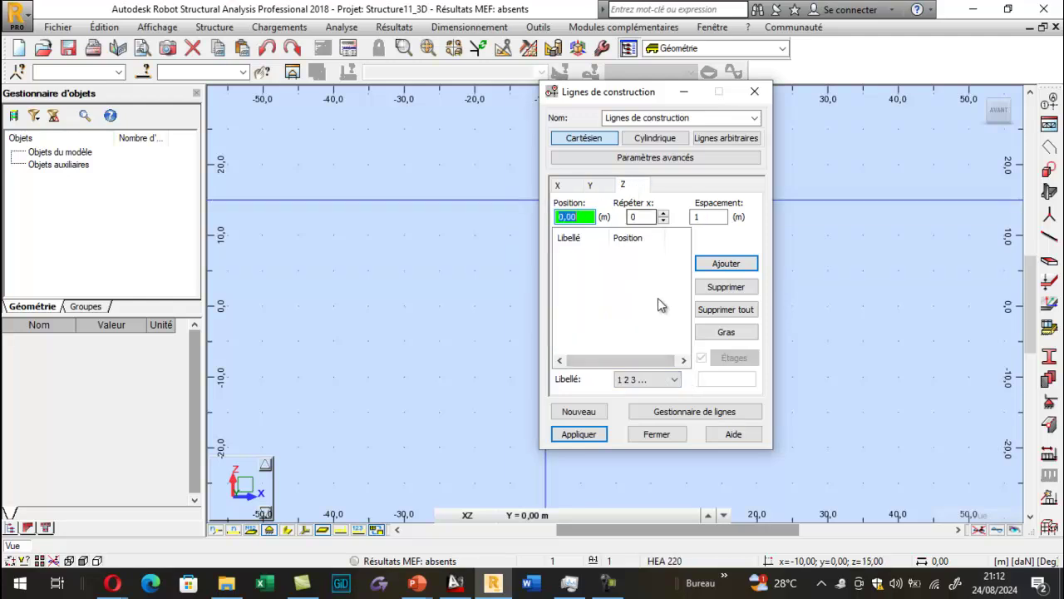
pyautogui.click(674, 379)
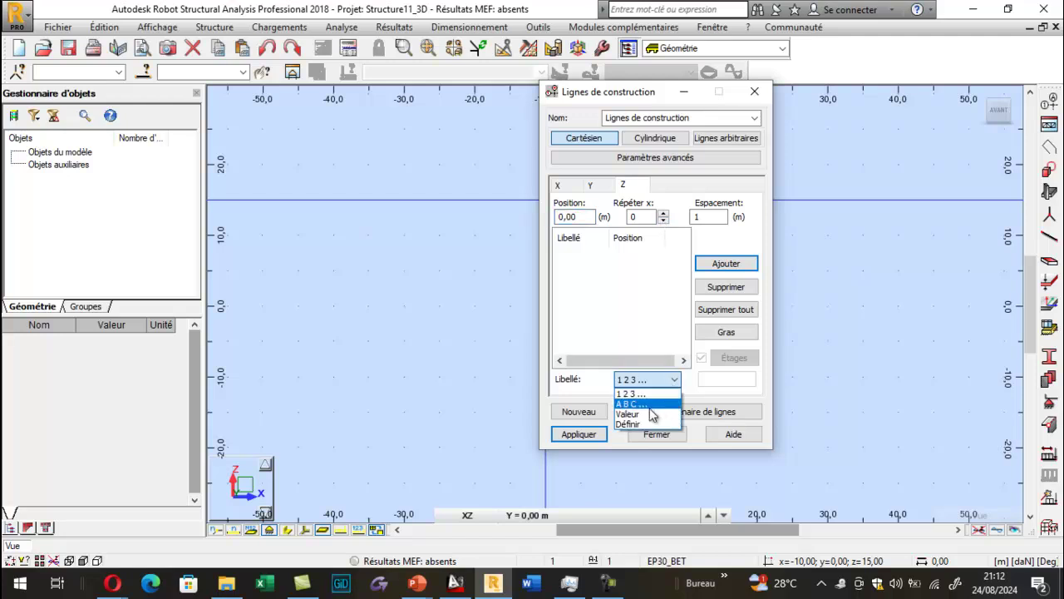
pyautogui.click(636, 396)
pyautogui.click(675, 380)
pyautogui.click(656, 413)
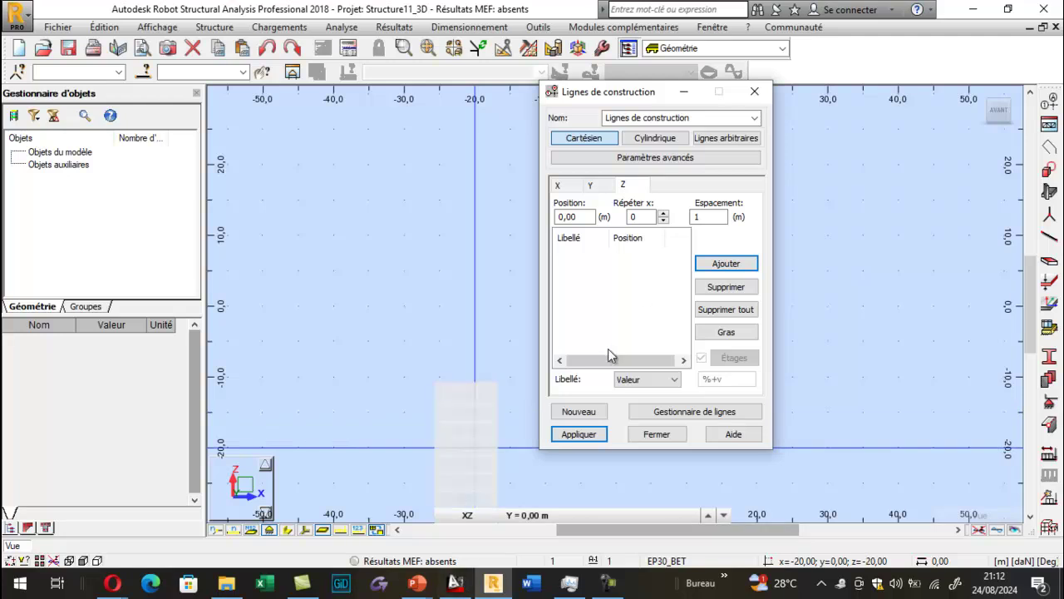
pyautogui.click(664, 213)
pyautogui.press('Tab')
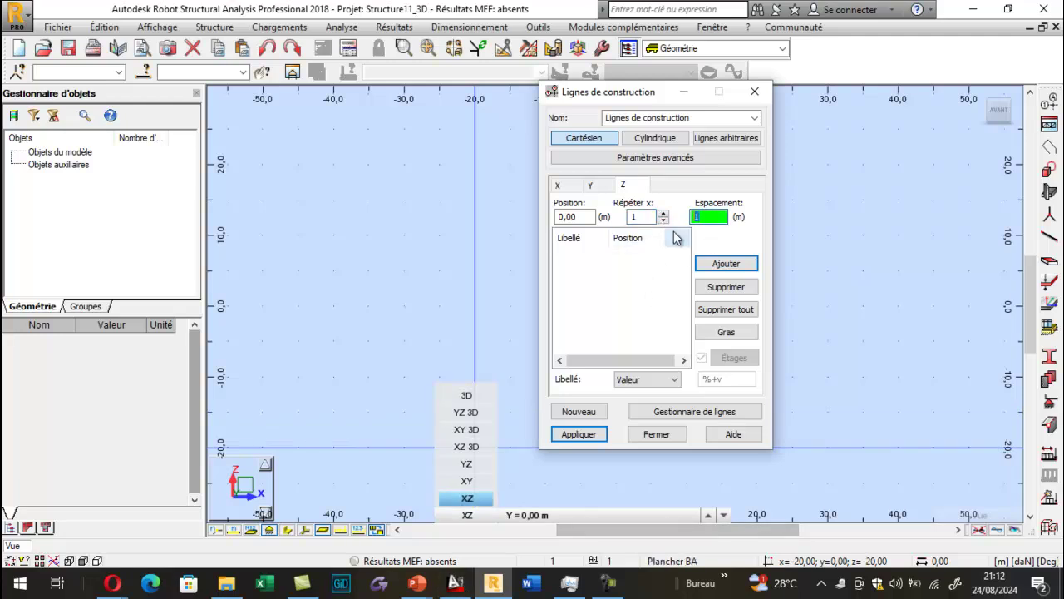
pyautogui.write('1,5')
pyautogui.press('Return')
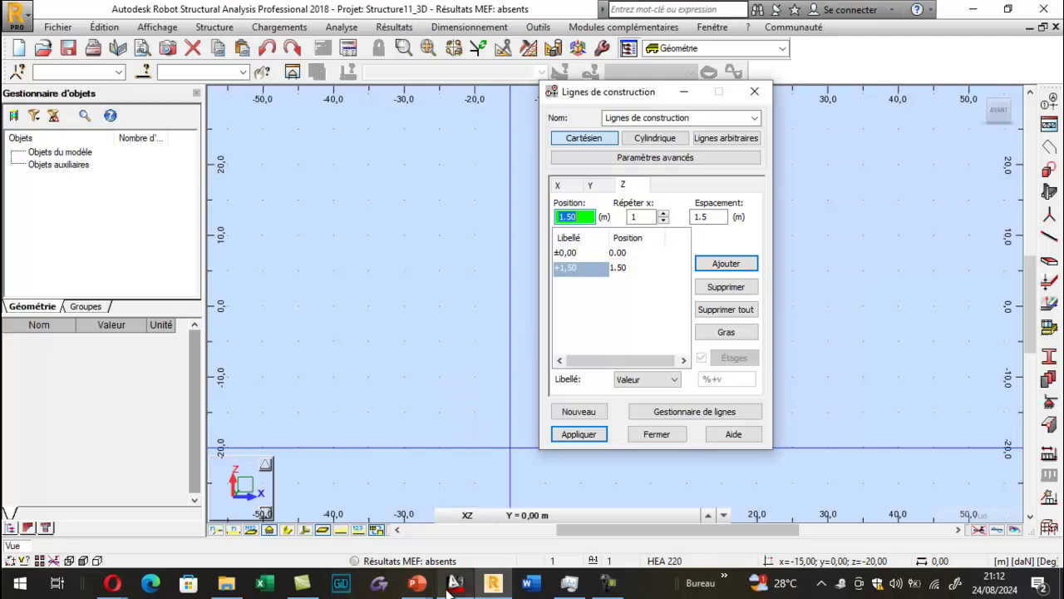
# Step: Check the tall column's height in AutoCAD, return to Robot and add a Z-axis line 4 m from position 0
pyautogui.click(454, 584)
pyautogui.scroll(-3, 482, 424)
pyautogui.scroll(4, 804, 345)
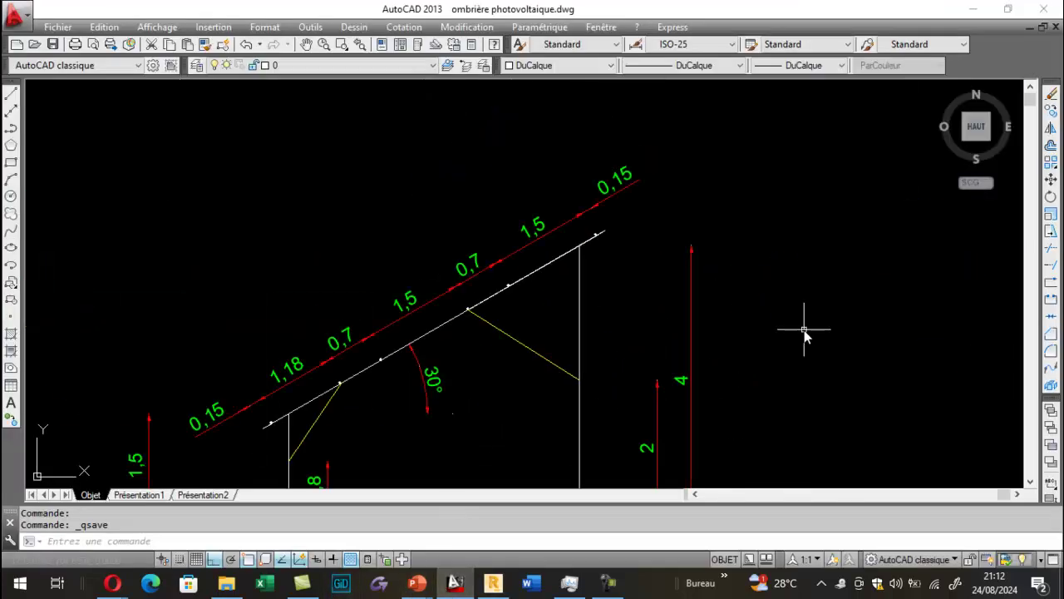
pyautogui.scroll(-2, 665, 382)
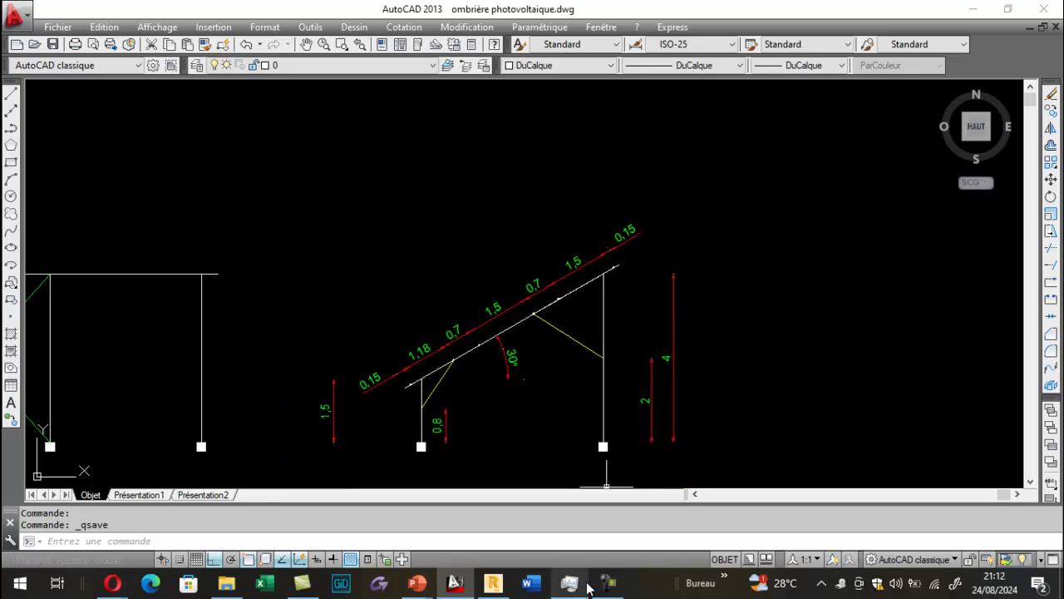
pyautogui.moveTo(588, 587)
pyautogui.click(493, 583)
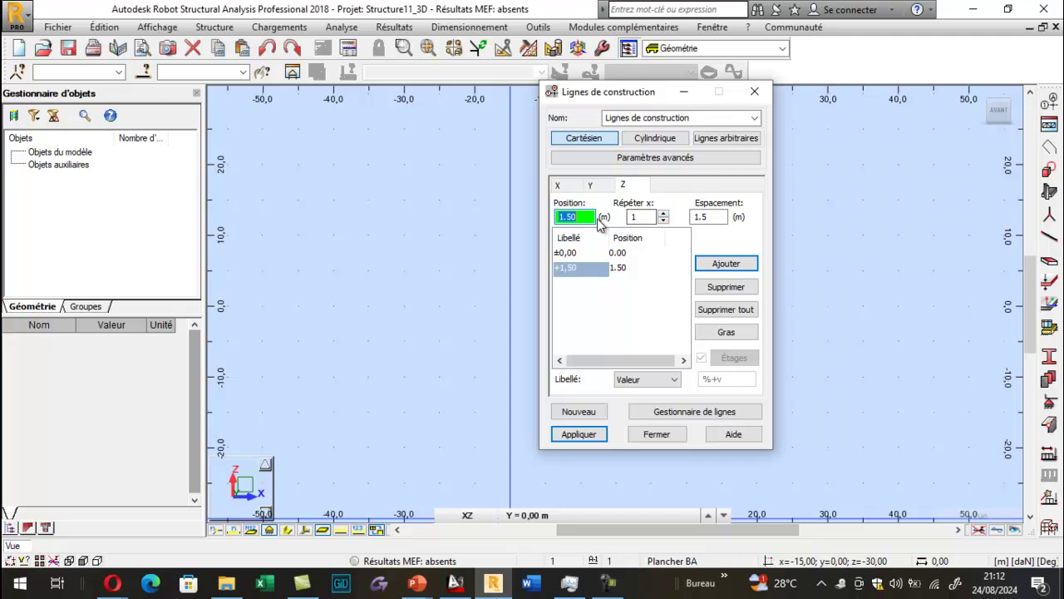
pyautogui.write('0')
pyautogui.click(705, 217)
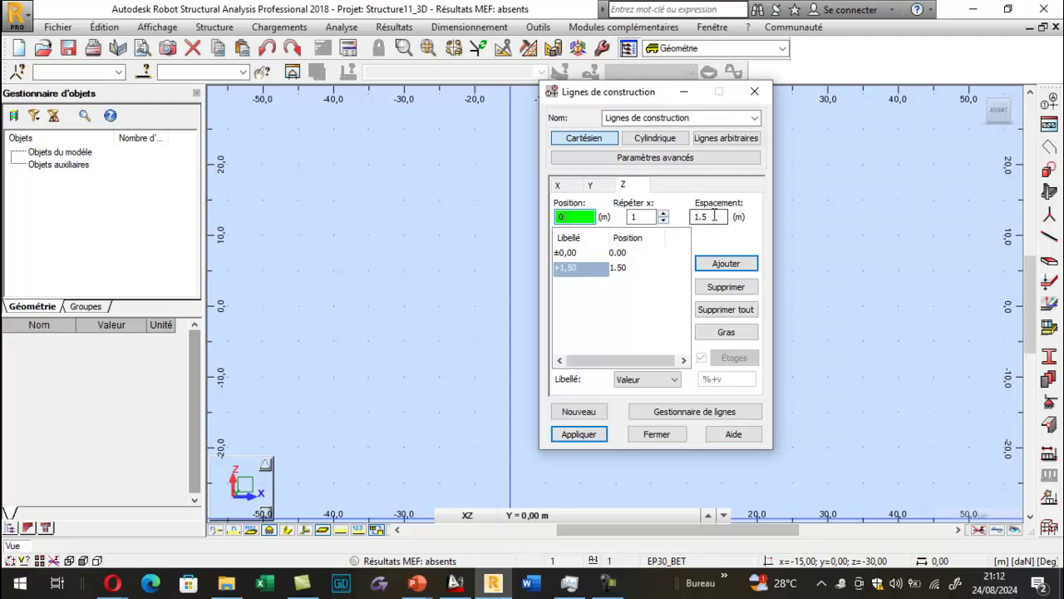
pyautogui.write('4')
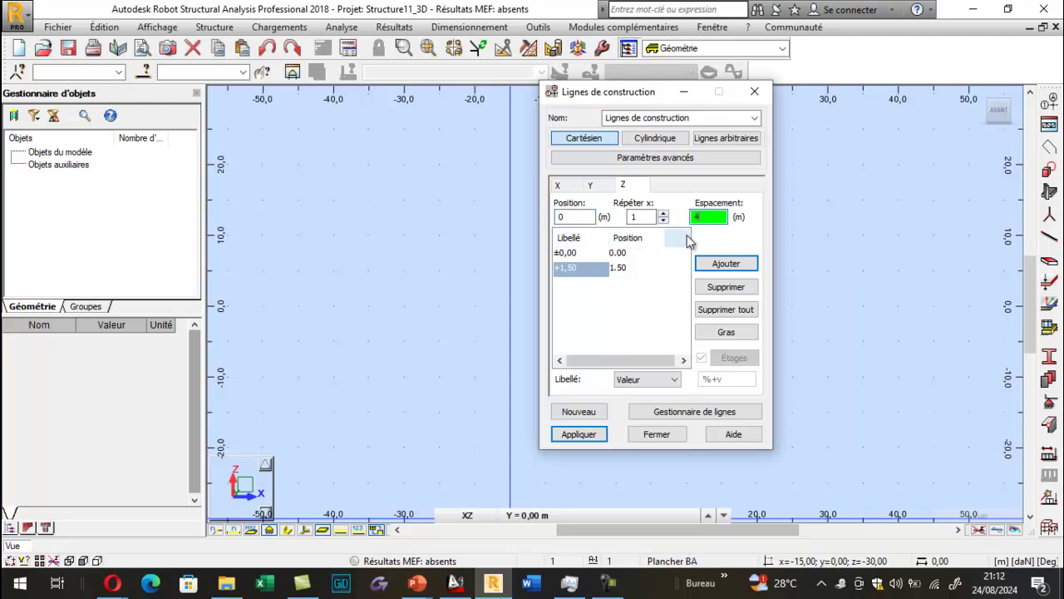
pyautogui.click(715, 263)
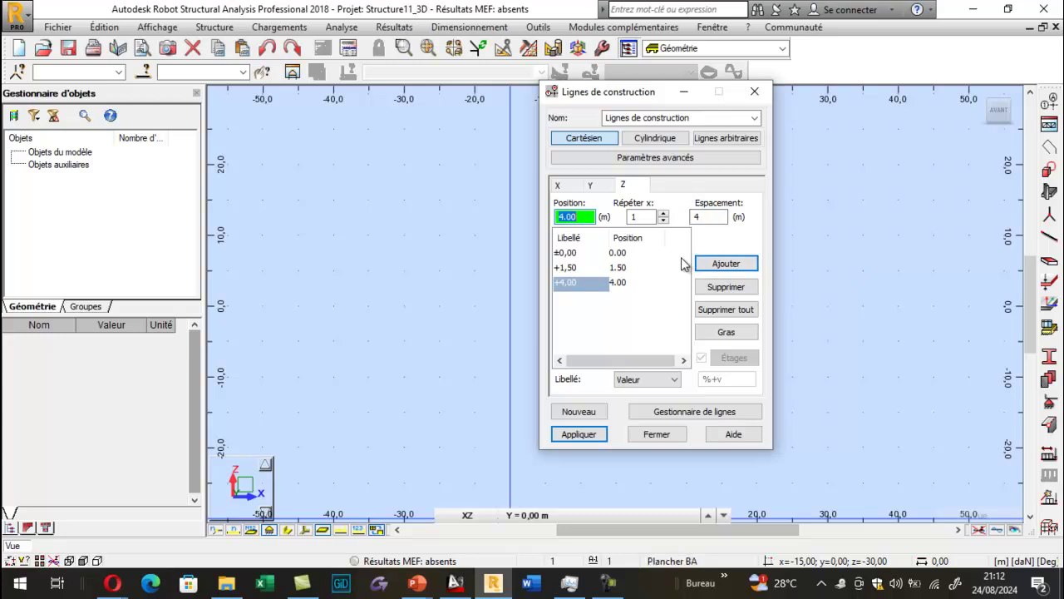
# Step: Switch to AutoCAD and examine the heights where the diagonal braces meet the short and tall columns of the sloped frame
pyautogui.click(455, 584)
pyautogui.scroll(-3, 564, 286)
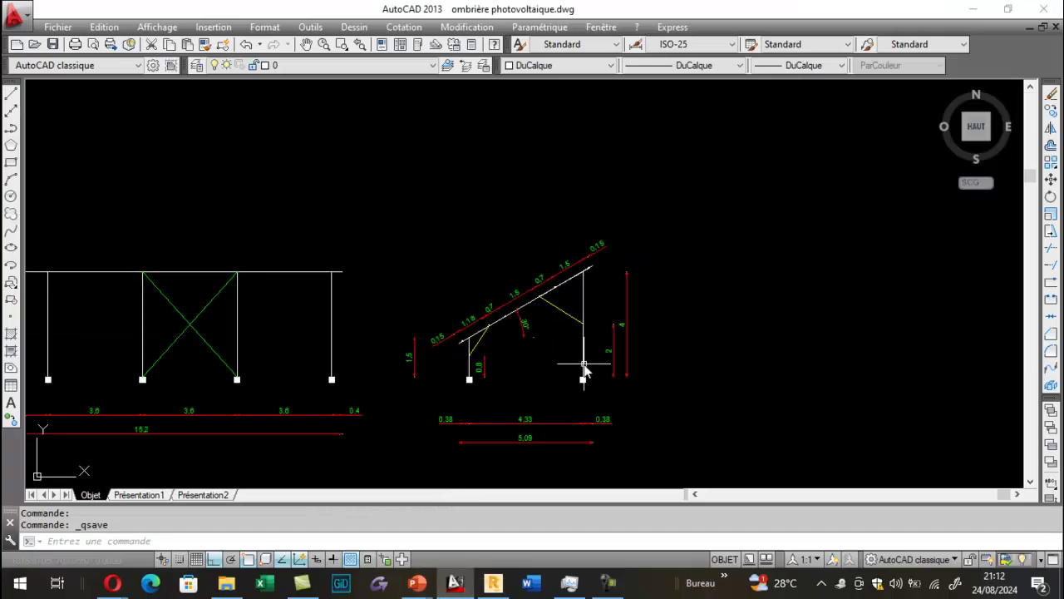
pyautogui.scroll(4, 466, 374)
pyautogui.scroll(2, 455, 373)
pyautogui.scroll(-2, 463, 368)
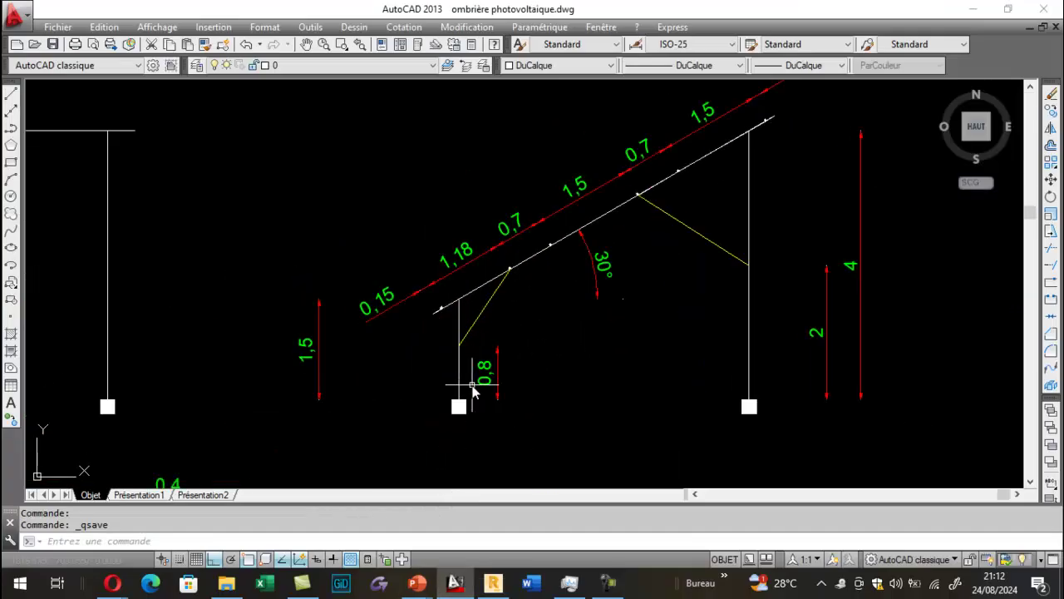
pyautogui.scroll(2, 471, 387)
pyautogui.scroll(-2, 464, 340)
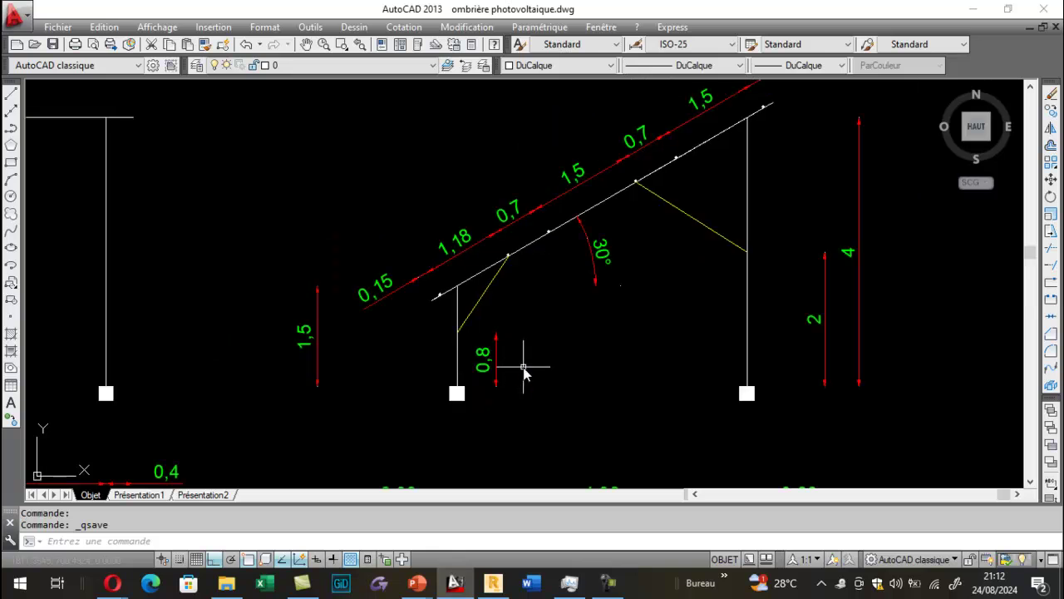
pyautogui.scroll(1, 478, 356)
pyautogui.scroll(-3, 472, 353)
pyautogui.scroll(2, 578, 335)
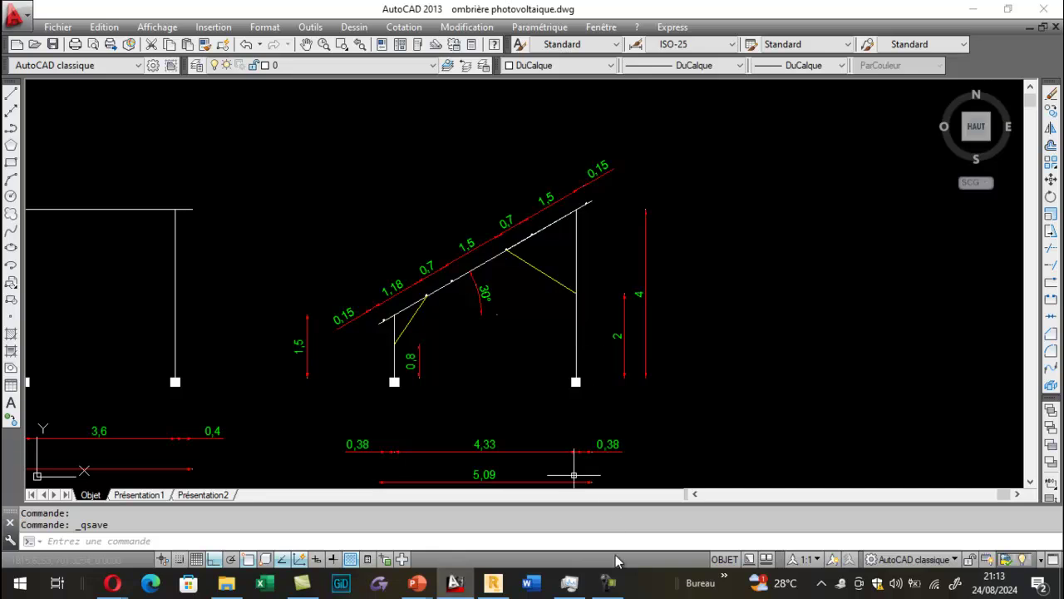
# Step: Switch to Robot and add a Z-axis construction line from position 0 with 0.8 m spacing
pyautogui.click(493, 582)
pyautogui.write('0')
pyautogui.press('Tab')
pyautogui.press('Tab')
pyautogui.write('0.8')
pyautogui.click(713, 265)
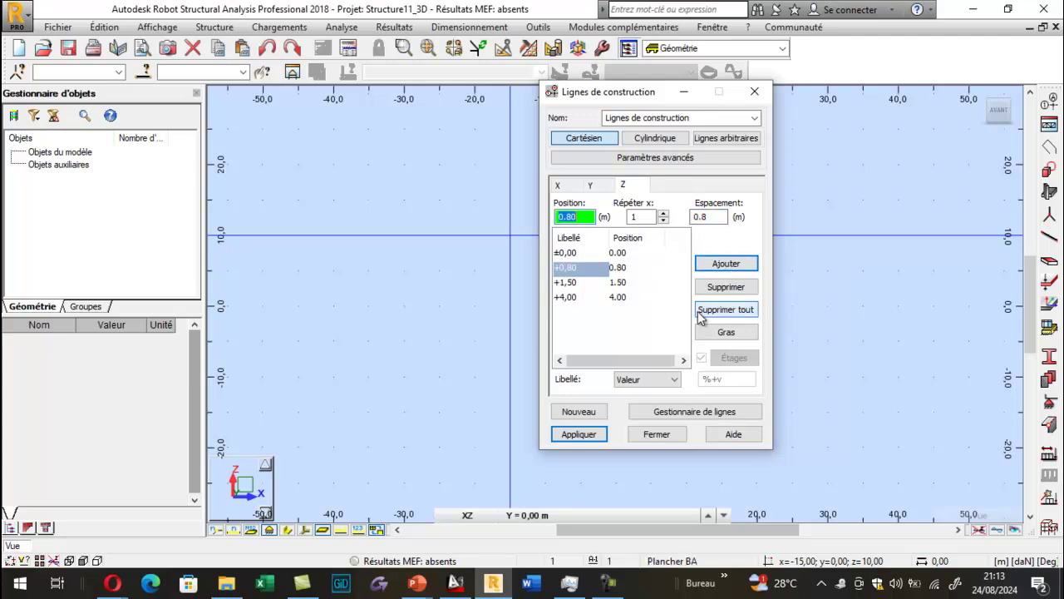
# Step: Add a Z-axis construction line from position 0 with 2 m spacing, apply all construction lines and close their settings
pyautogui.write('0')
pyautogui.press('Tab')
pyautogui.press('Tab')
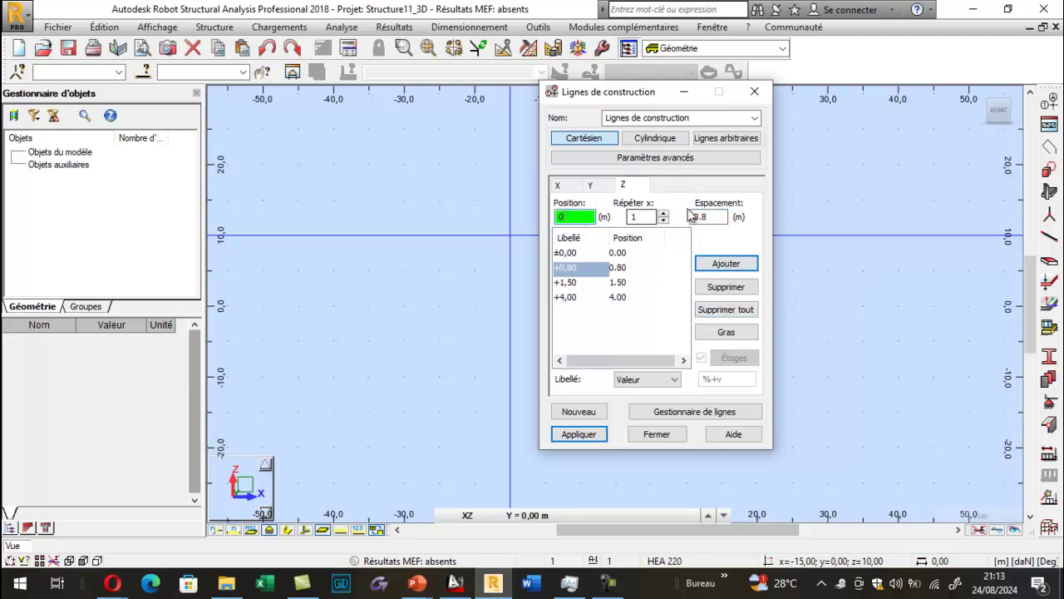
pyautogui.click(715, 264)
pyautogui.click(582, 434)
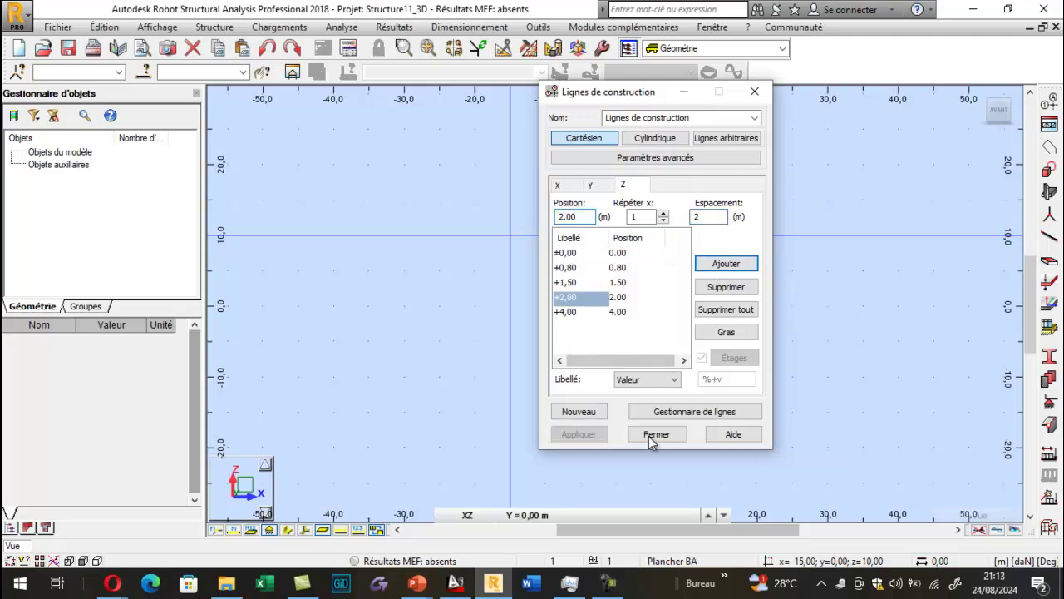
pyautogui.click(654, 434)
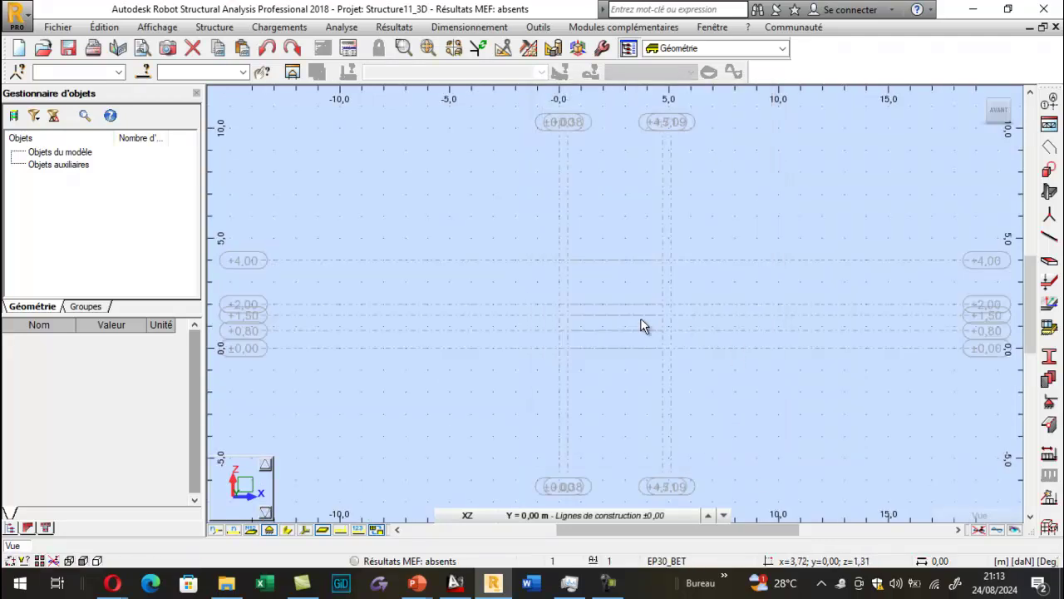
# Step: Examine the construction line grid in the XZ and 3D views and return to the XZ view
pyautogui.scroll(2, 640, 318)
pyautogui.scroll(1, 561, 241)
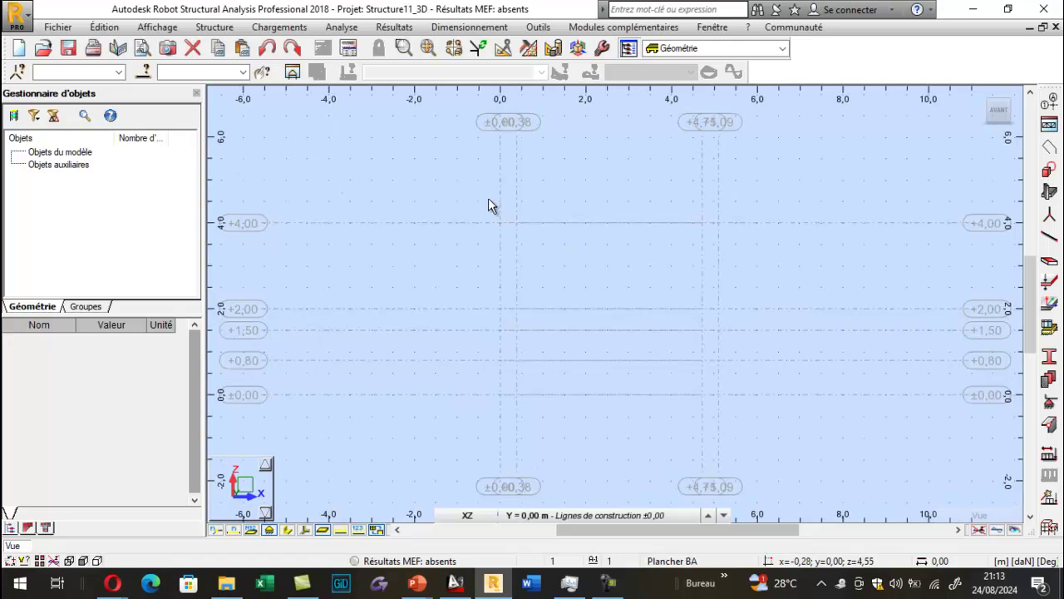
pyautogui.scroll(-1, 488, 198)
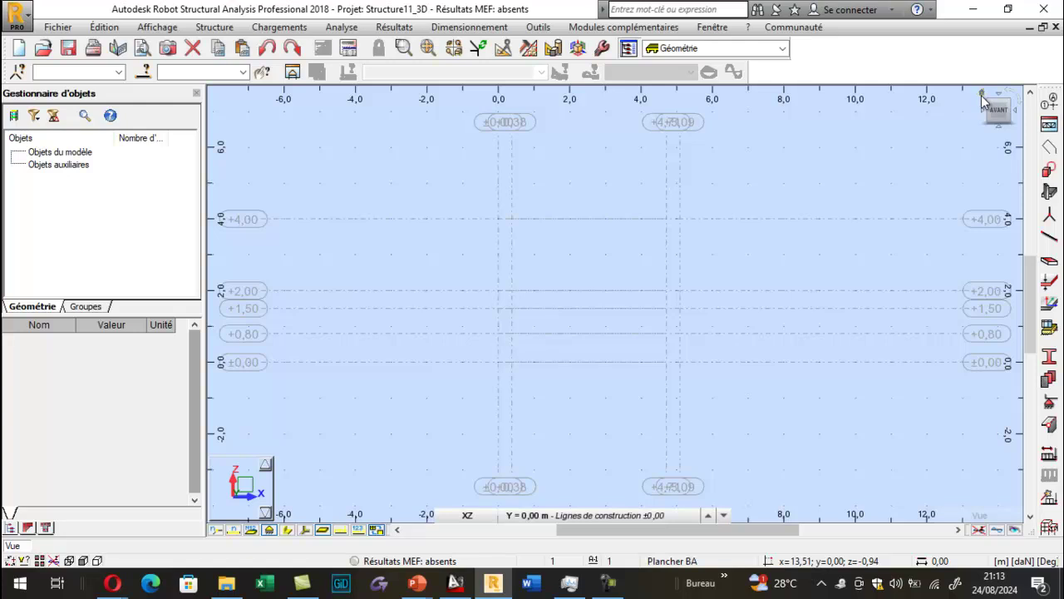
pyautogui.click(468, 516)
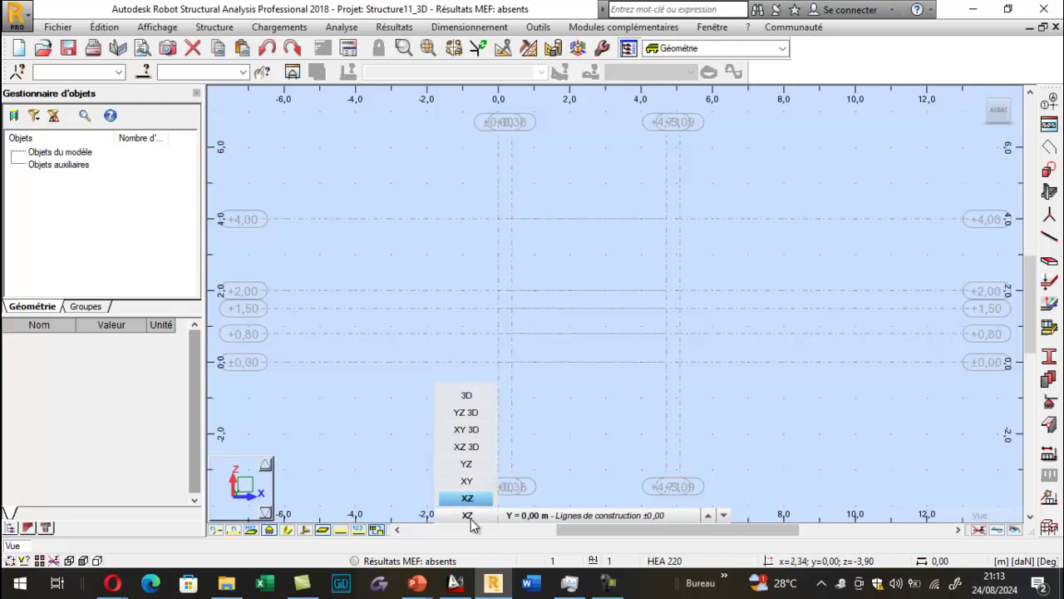
pyautogui.click(475, 403)
pyautogui.click(476, 404)
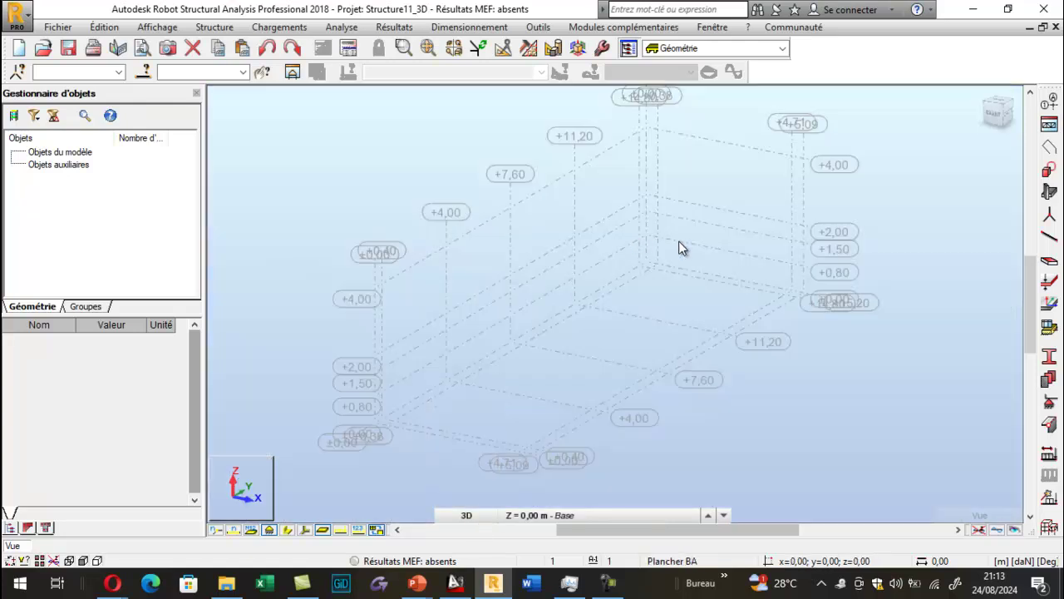
pyautogui.click(467, 516)
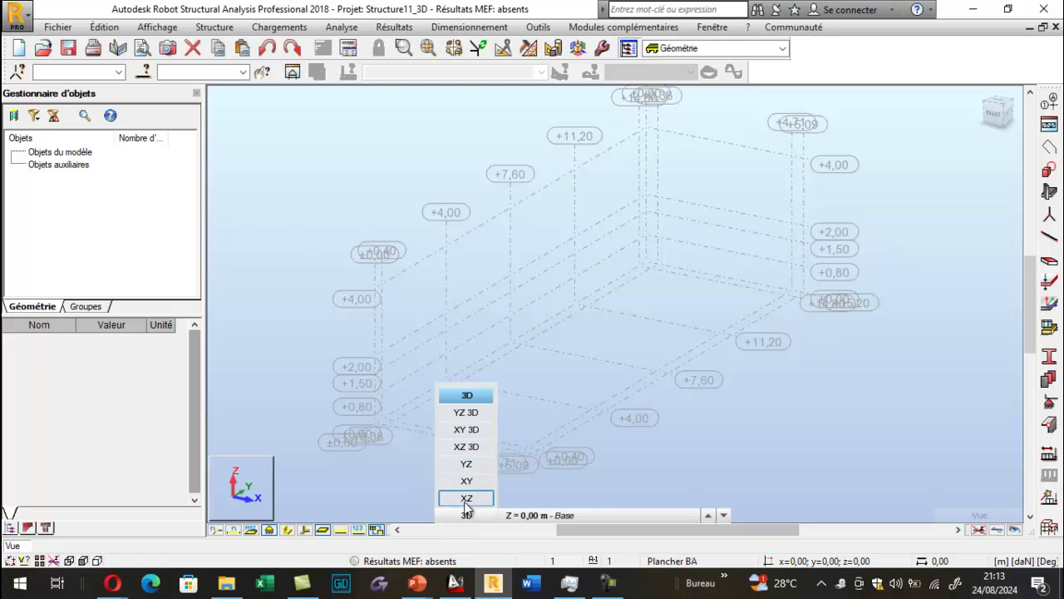
pyautogui.click(467, 498)
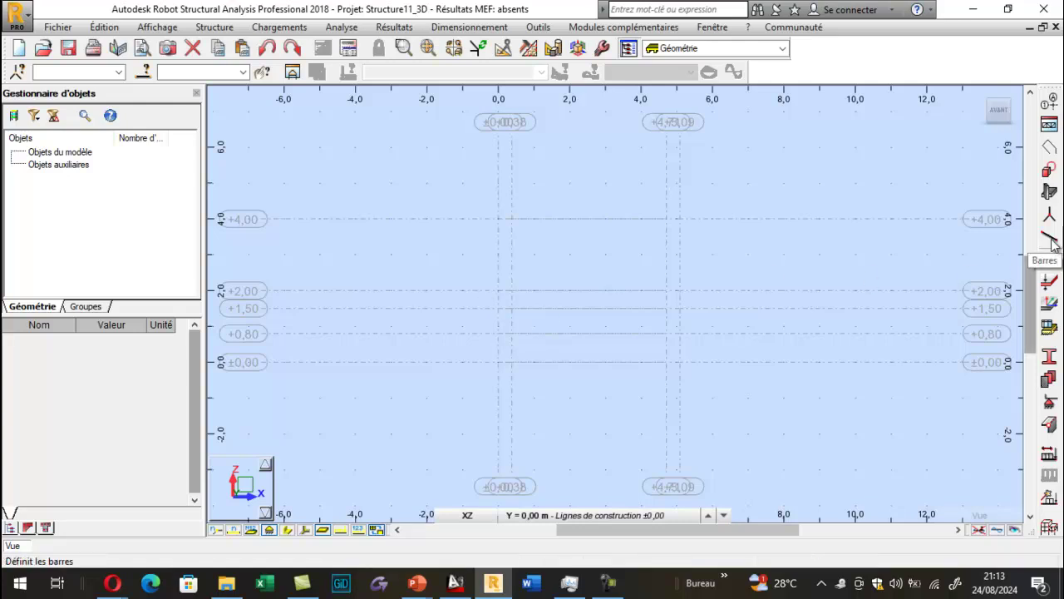
# Step: Review the snap mode settings for nodes, construction lines, grid and intersections, and close them unchanged
pyautogui.click(537, 27)
pyautogui.click(552, 60)
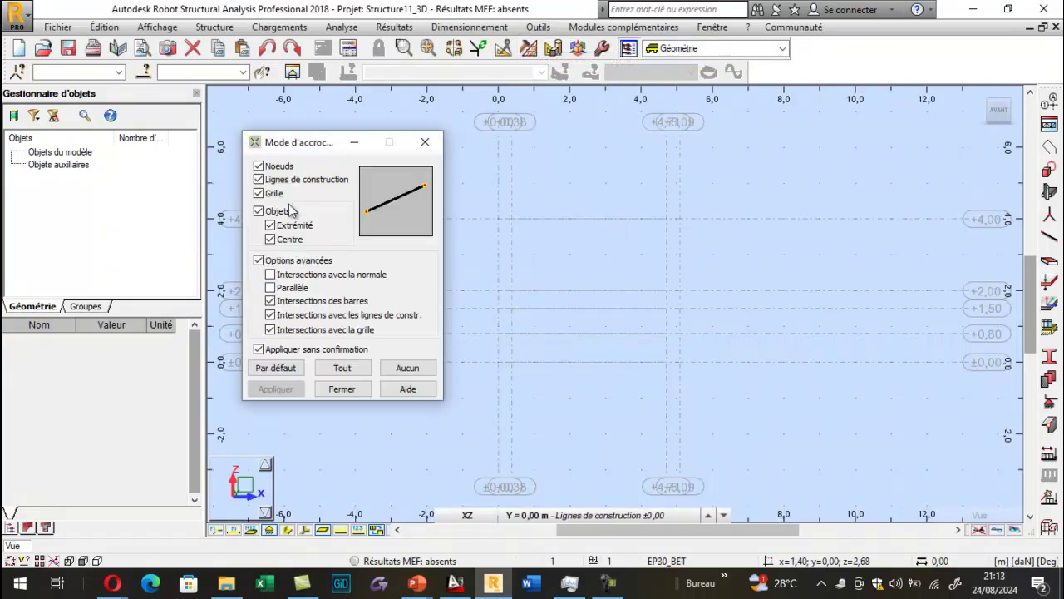
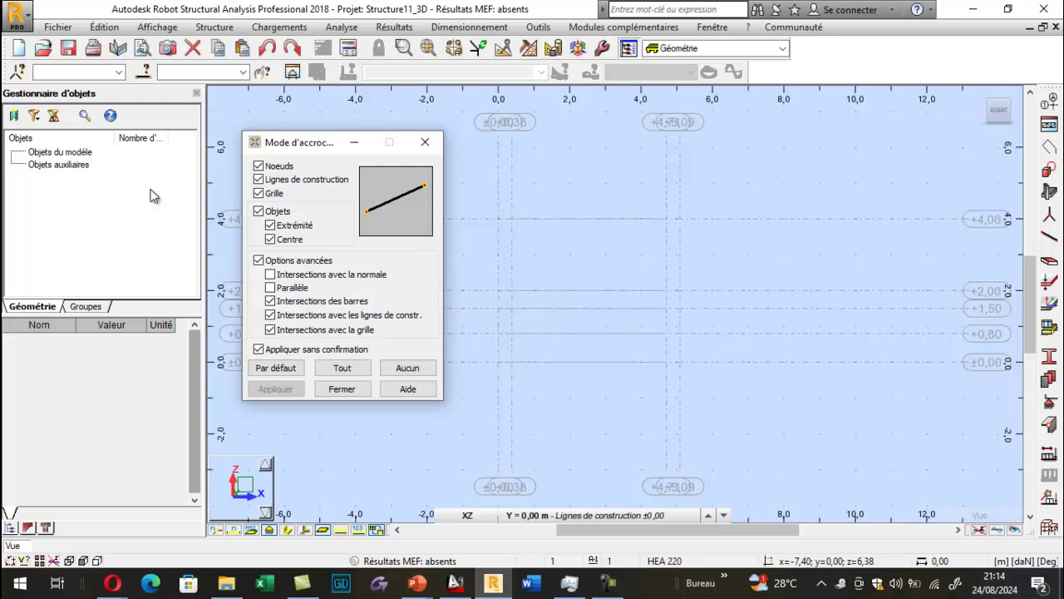
pyautogui.click(424, 142)
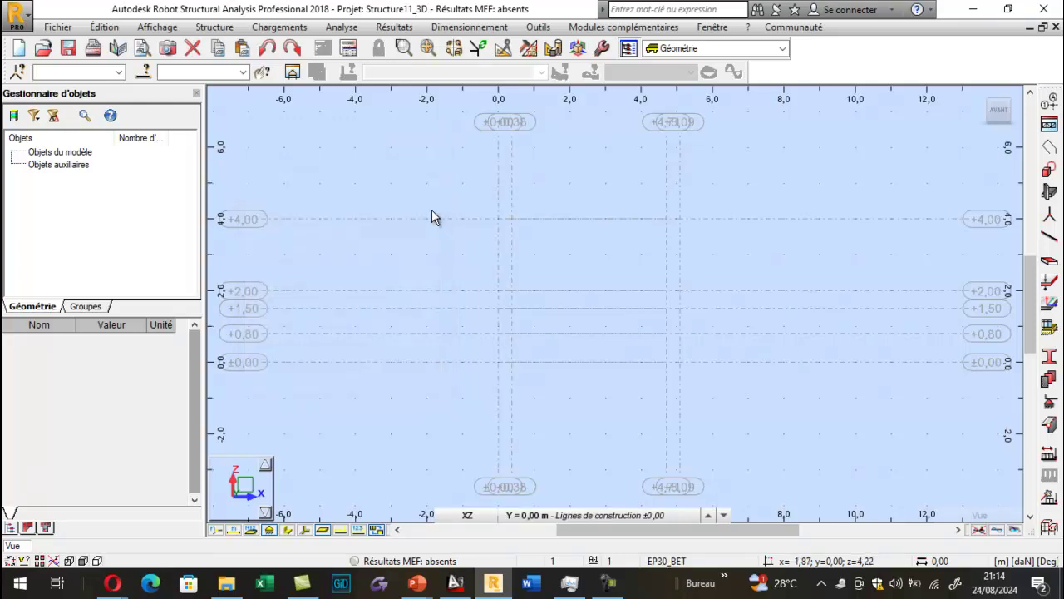
# Step: Start defining bars, open the definition of a new section and choose IPE 100 as the bar section
pyautogui.click(1050, 236)
pyautogui.moveTo(634, 97)
pyautogui.mouseDown()
pyautogui.moveTo(26, 143)
pyautogui.moveTo(137, 136)
pyautogui.mouseUp()
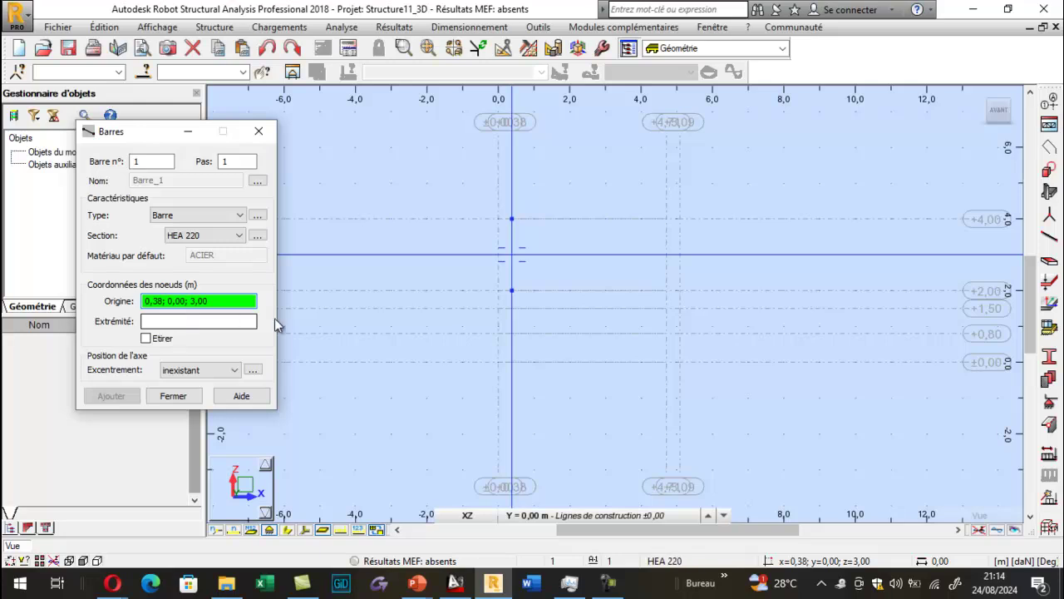
pyautogui.click(257, 238)
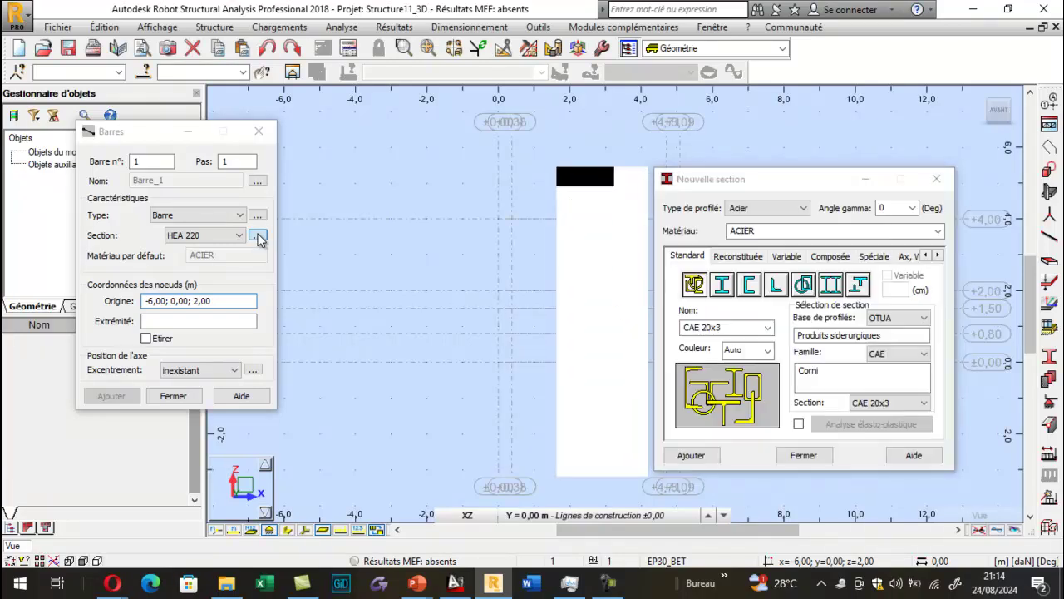
pyautogui.click(239, 236)
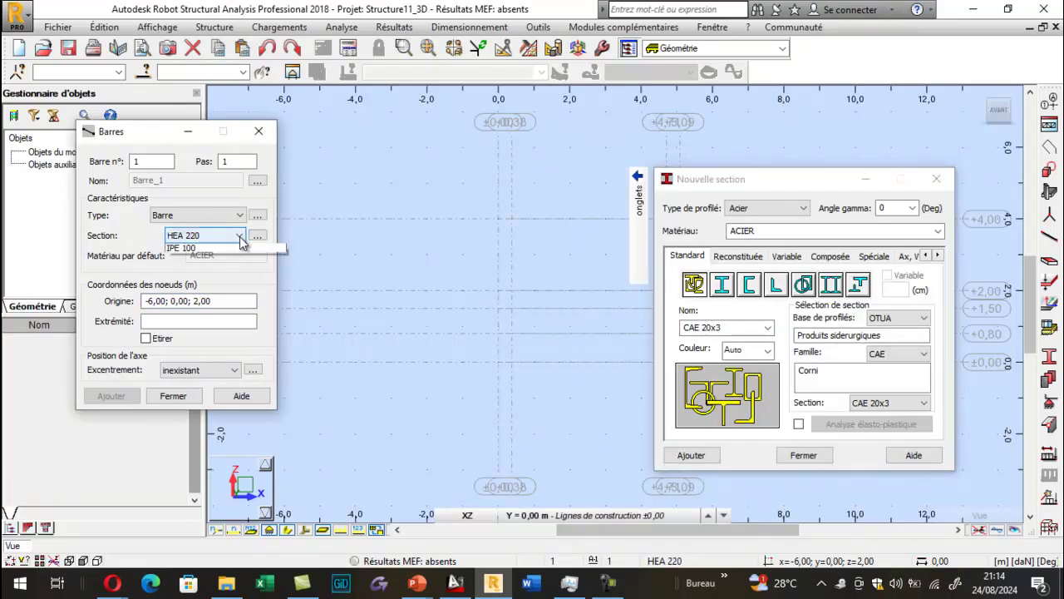
pyautogui.click(202, 260)
pyautogui.click(204, 322)
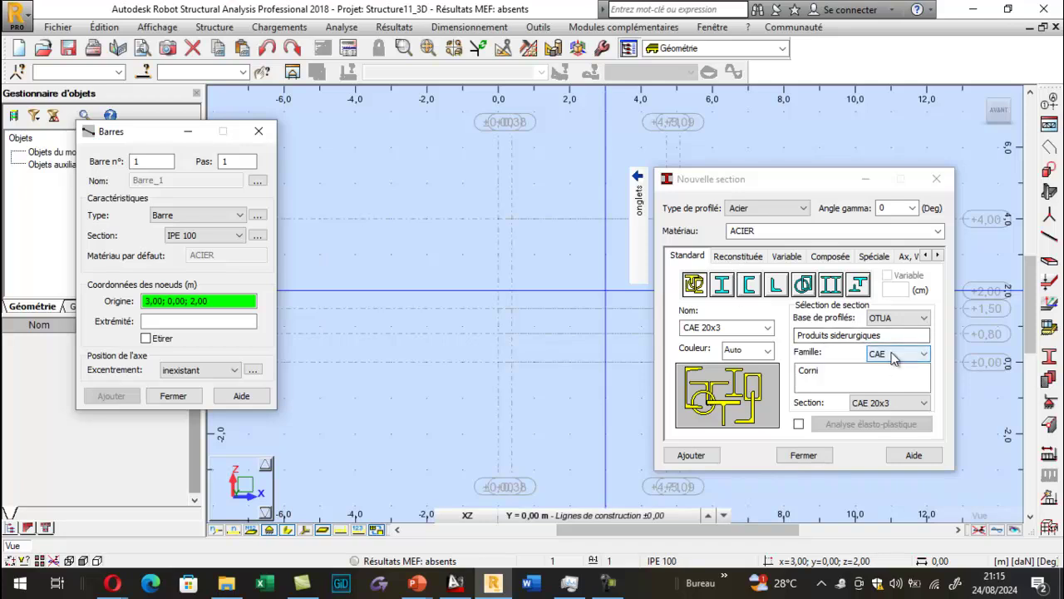
# Step: Add the CAE 40x4 angle section from the OTUA profile database and select it as the bar section
pyautogui.click(894, 402)
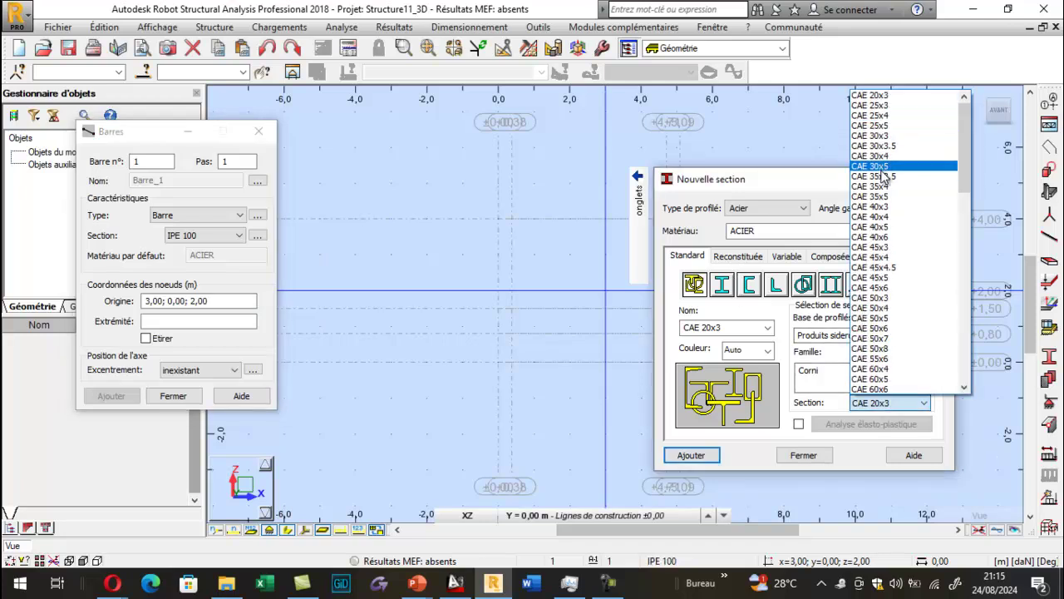
pyautogui.click(886, 218)
pyautogui.click(713, 455)
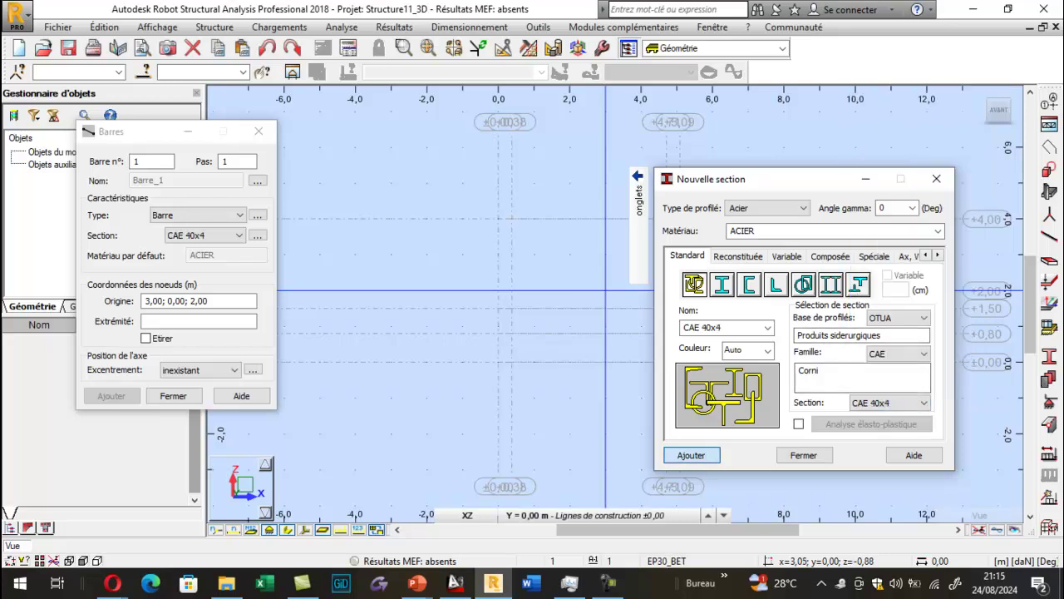
pyautogui.click(237, 235)
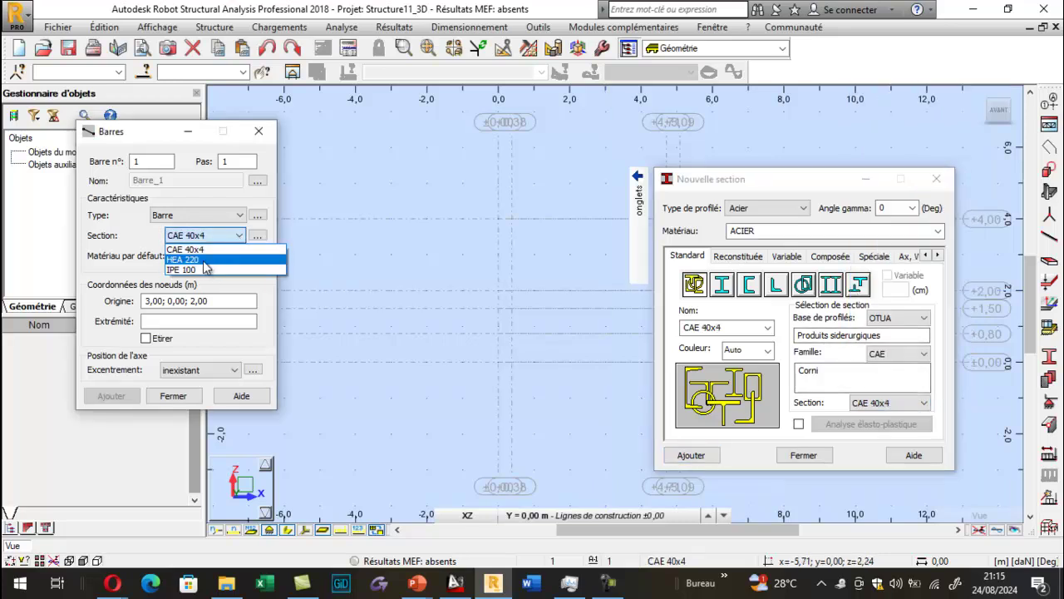
pyautogui.click(185, 250)
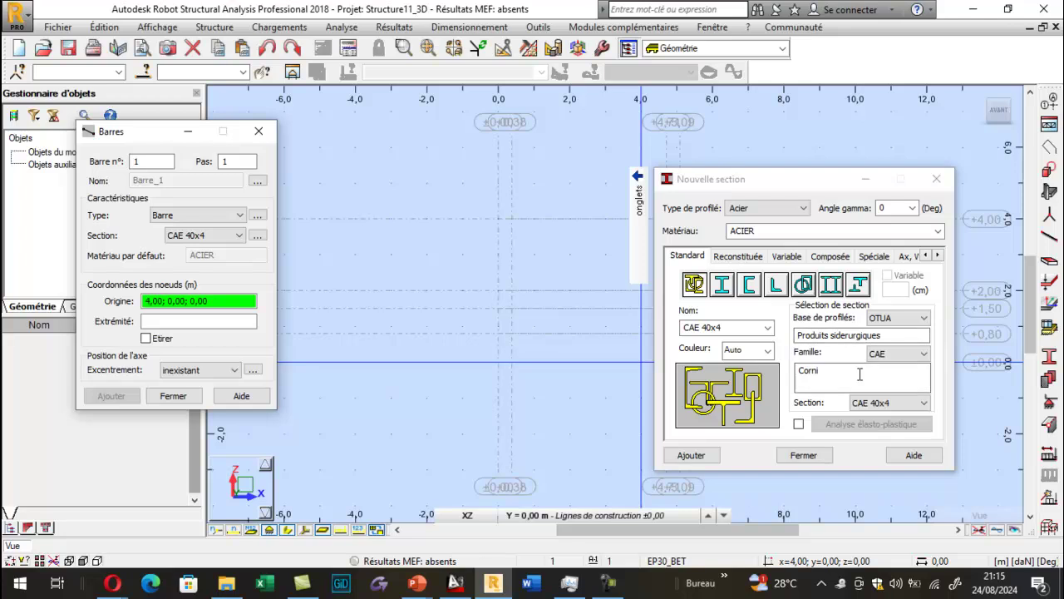
# Step: Add the CAE 50x5 angle section from the OTUA profile database and agree to modify the existing profile of that name
pyautogui.click(902, 404)
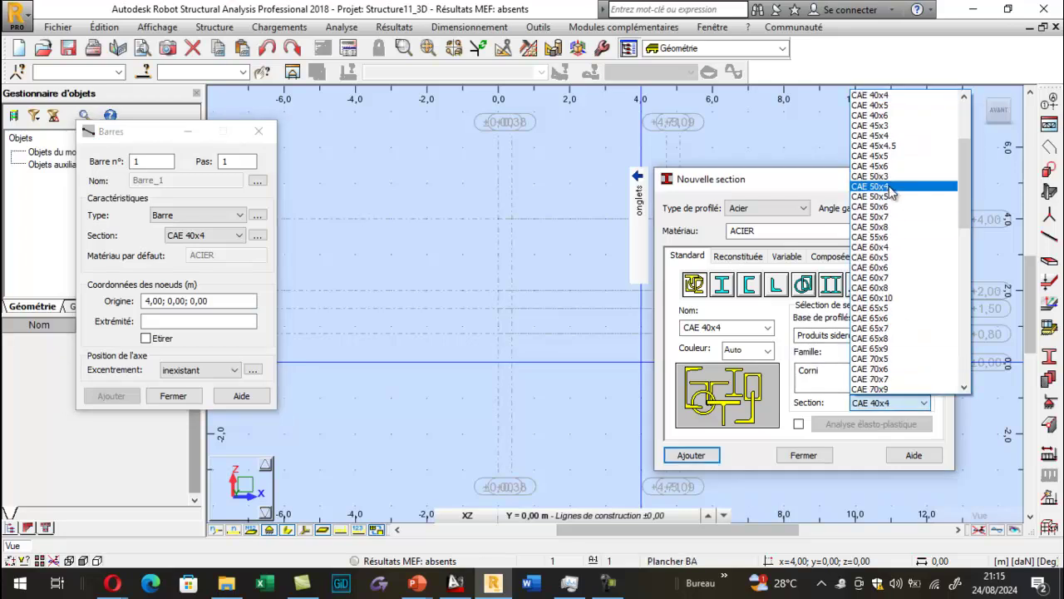
pyautogui.click(898, 197)
pyautogui.click(682, 460)
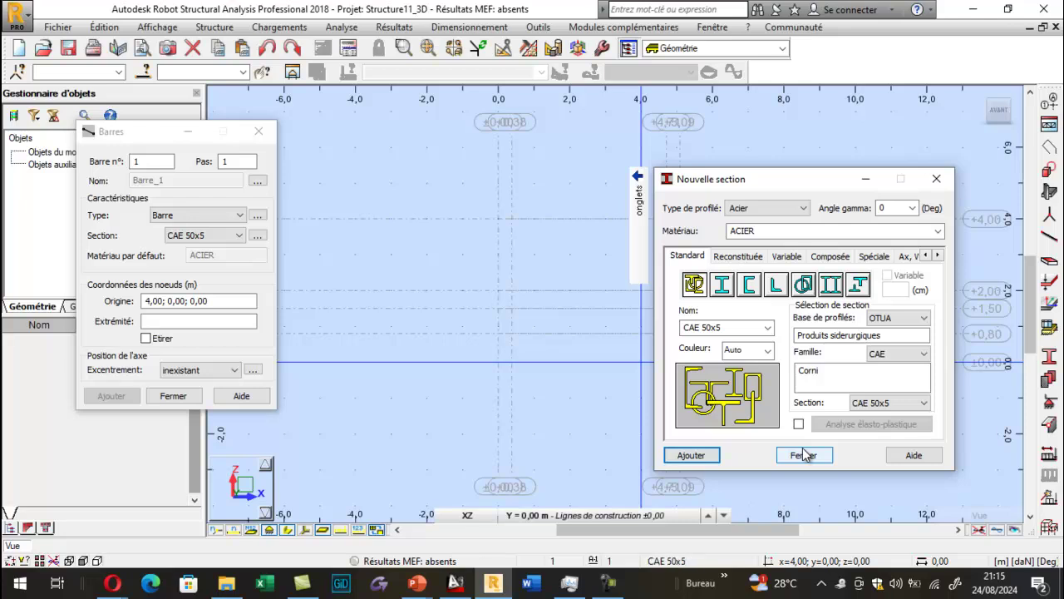
pyautogui.click(712, 460)
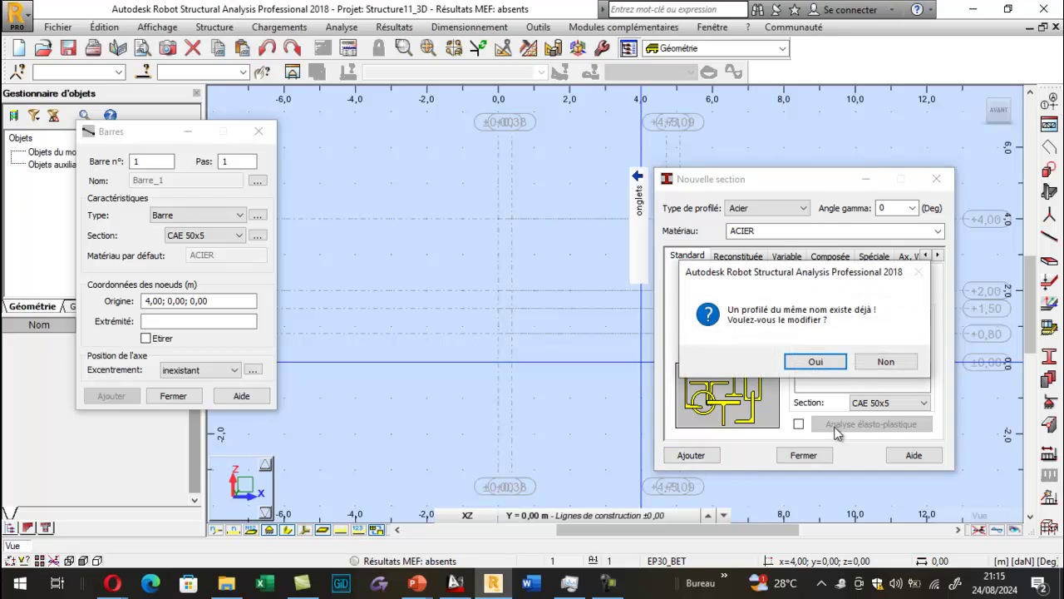
pyautogui.click(841, 362)
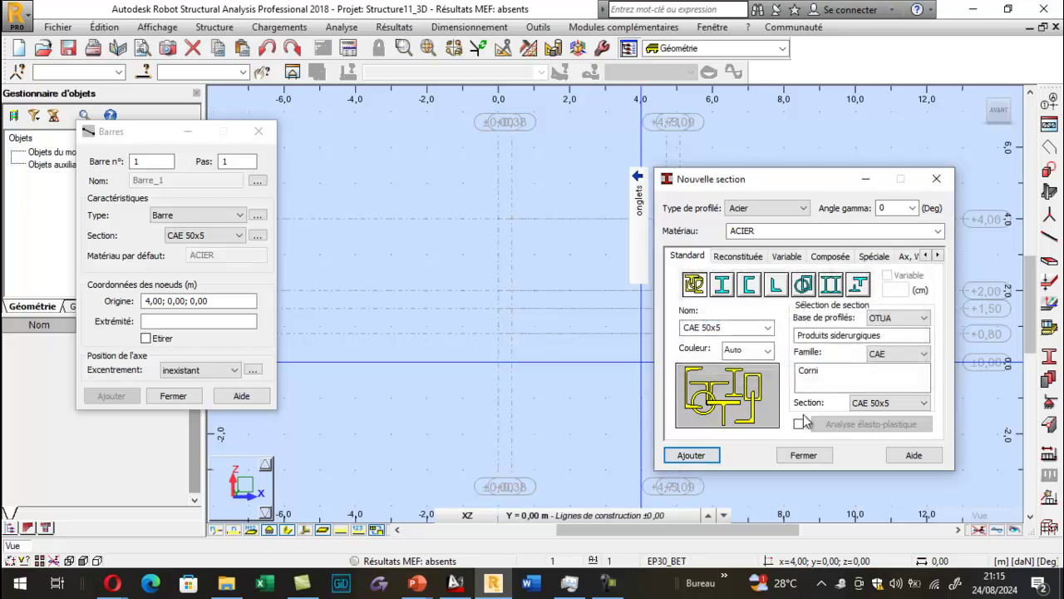
# Step: Start a built-up rectangular hollow steel section and name it "panne photovoltaiques"
pyautogui.click(737, 257)
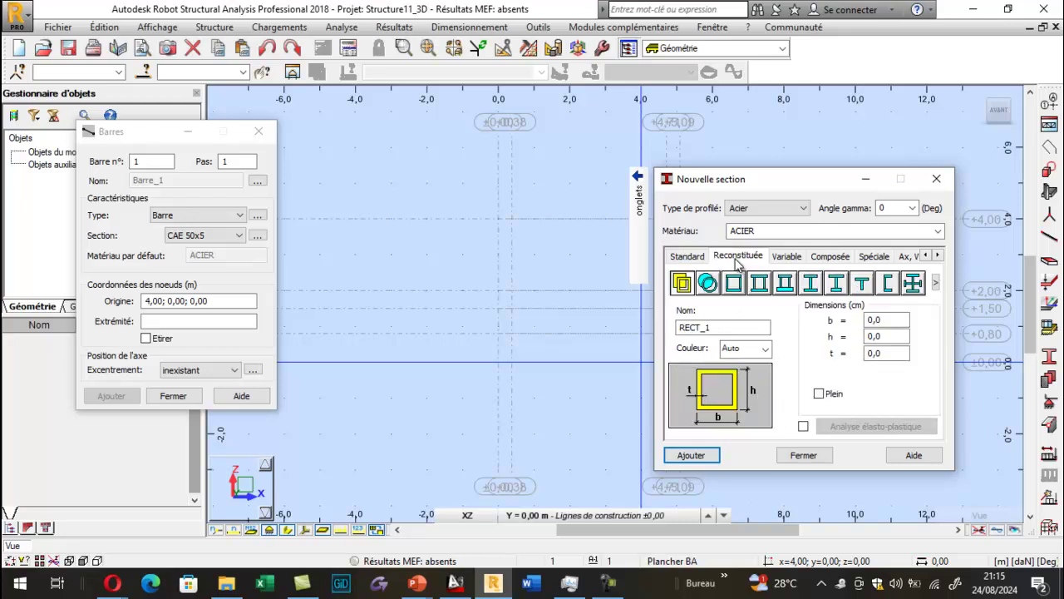
pyautogui.click(703, 257)
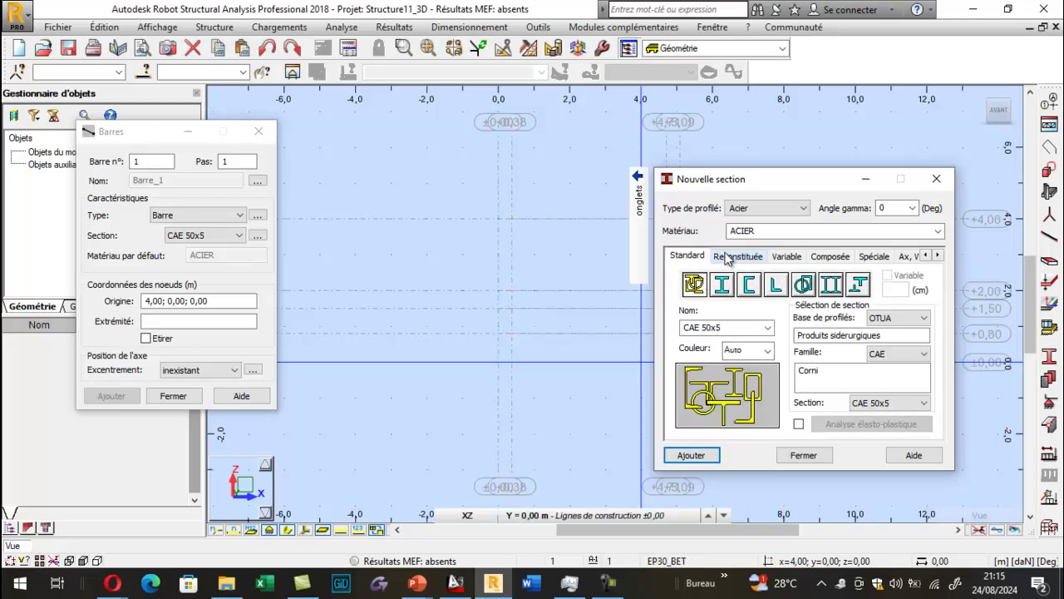
pyautogui.click(726, 258)
pyautogui.click(708, 283)
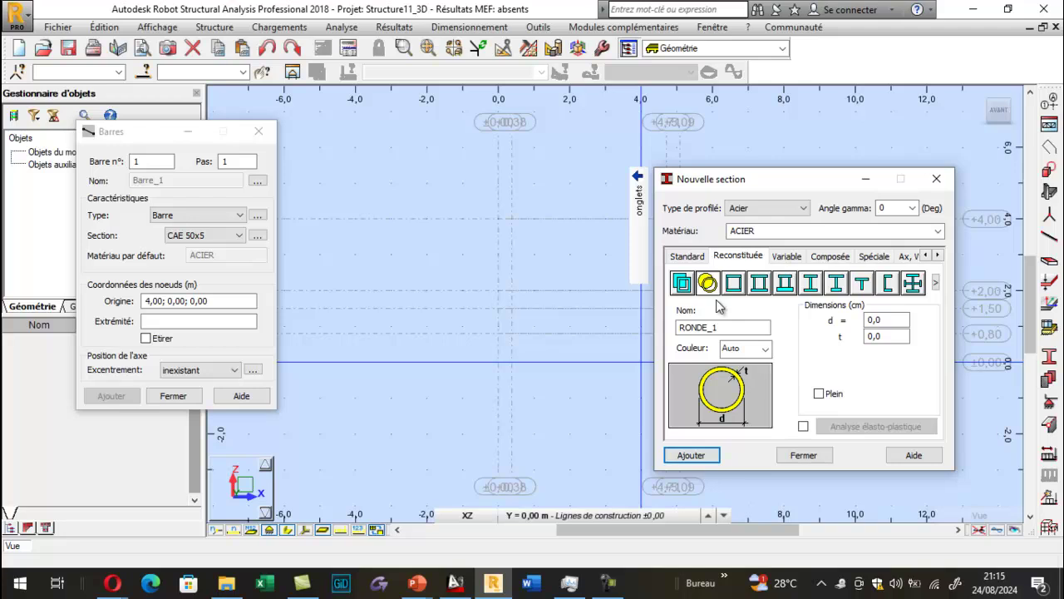
pyautogui.click(681, 284)
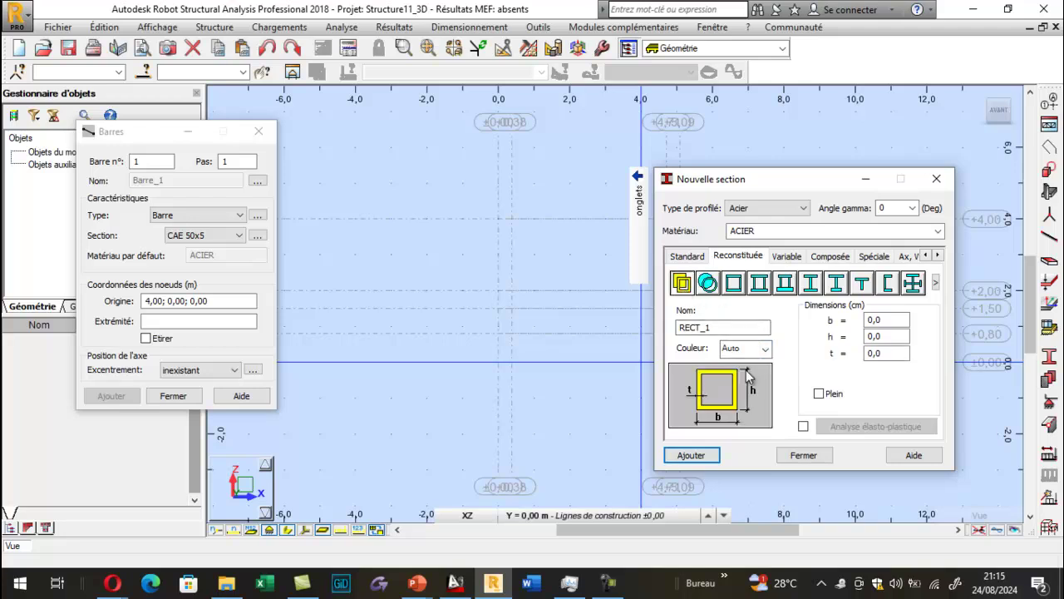
pyautogui.doubleClick(702, 327)
pyautogui.write('planne')
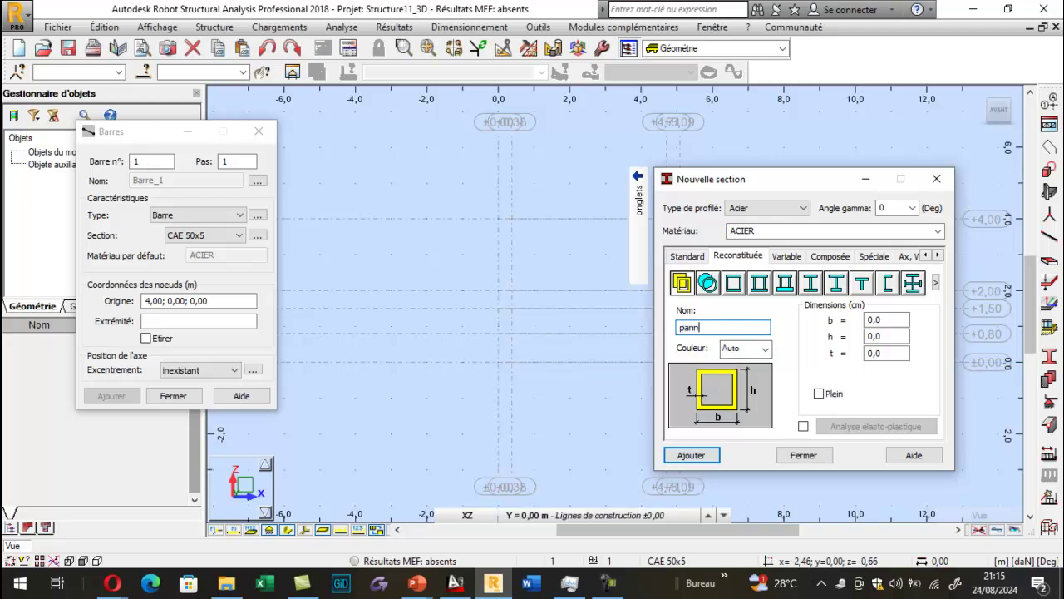
pyautogui.write(' photovoltaiques')
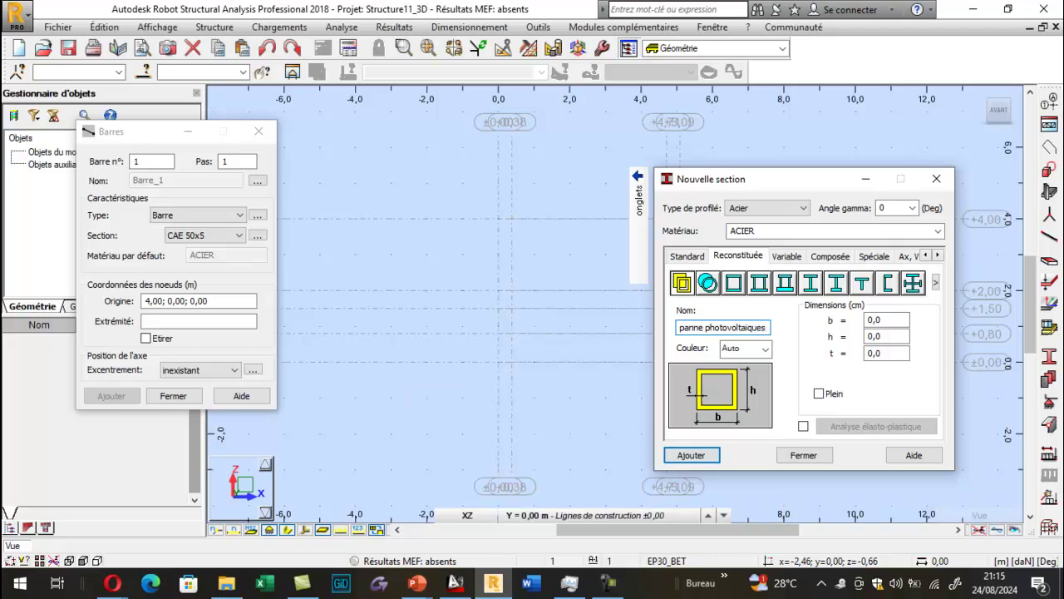
# Step: Set the purlin section's dimensions to b 4, h 4 and t 0.2 cm, add the section and close the section definition
pyautogui.press('Tab')
pyautogui.write('4')
pyautogui.click(886, 341)
pyautogui.write('4')
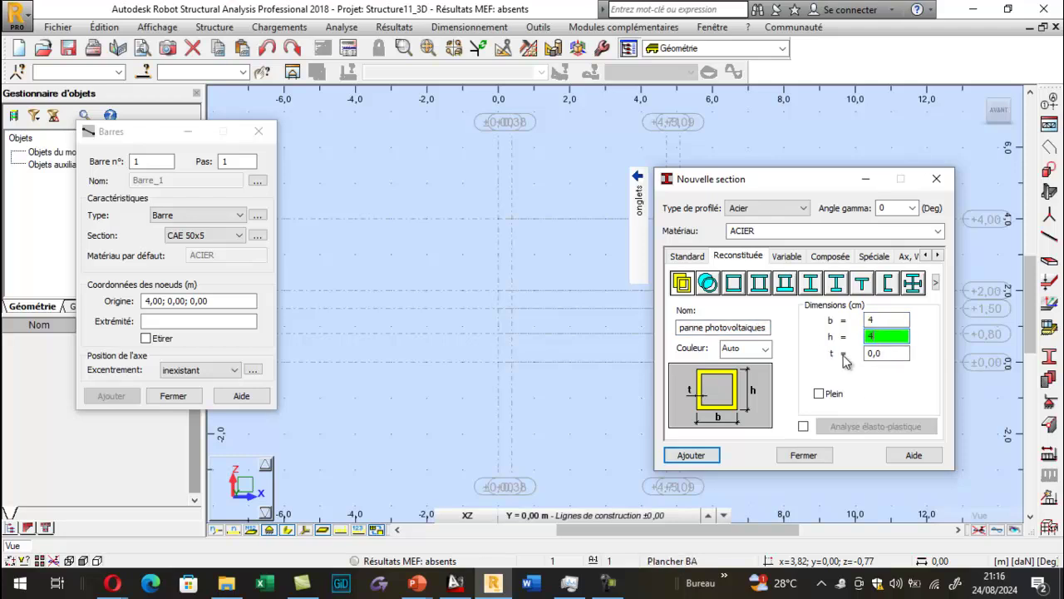
pyautogui.press('Tab')
pyautogui.write('2')
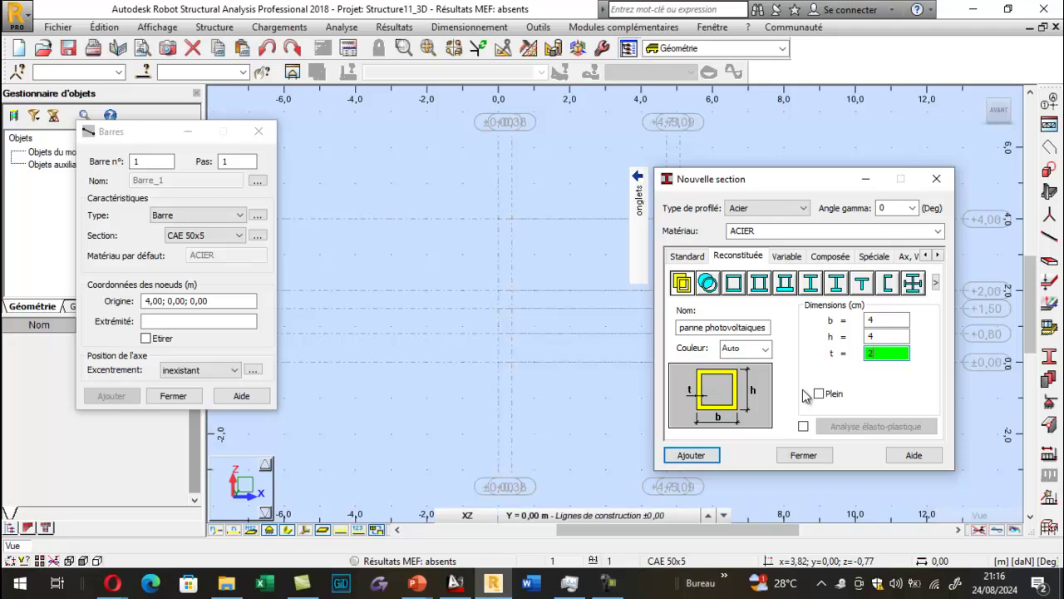
pyautogui.write('.2')
pyautogui.click(697, 458)
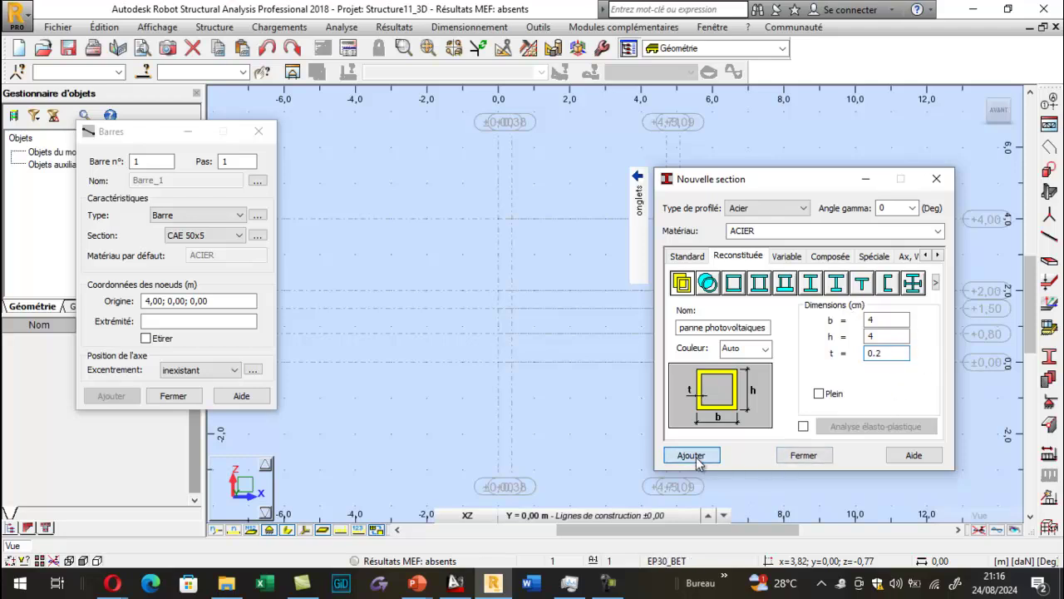
pyautogui.click(803, 455)
# Step: Draw a vertical IPE 100 bar at X 0, Y 0 from Z 0 to Z 1.50 m and close bar creation
pyautogui.click(239, 236)
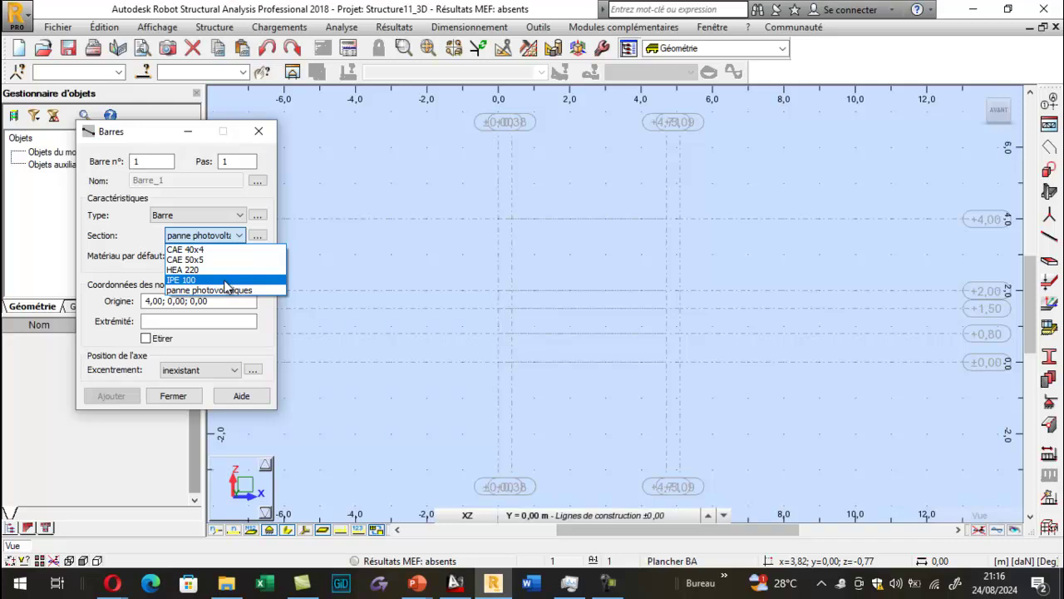
pyautogui.click(222, 281)
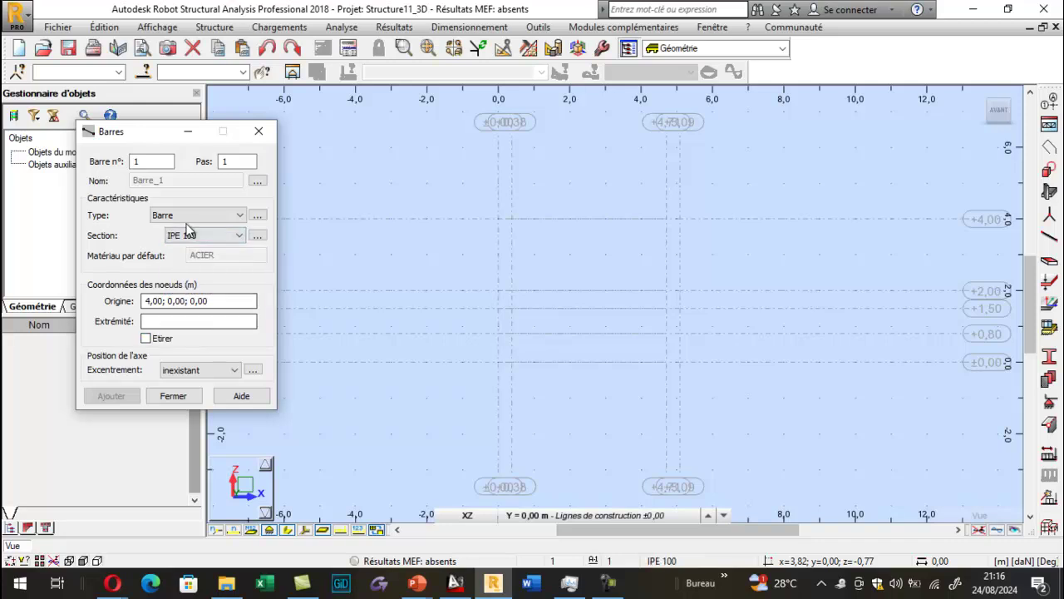
pyautogui.scroll(-5, 748, 397)
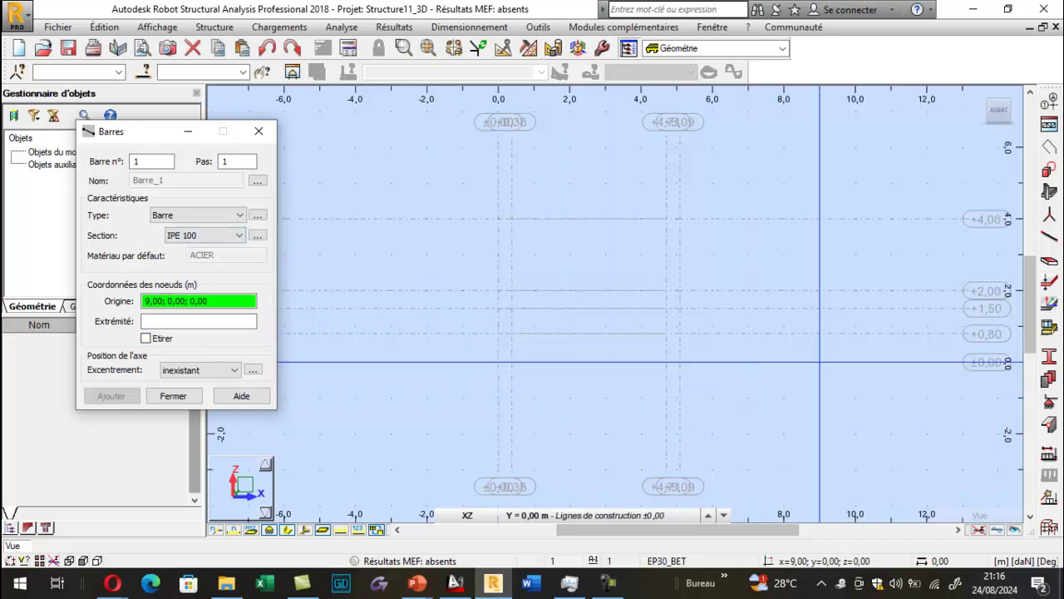
pyautogui.scroll(3, 933, 350)
pyautogui.scroll(2, 985, 342)
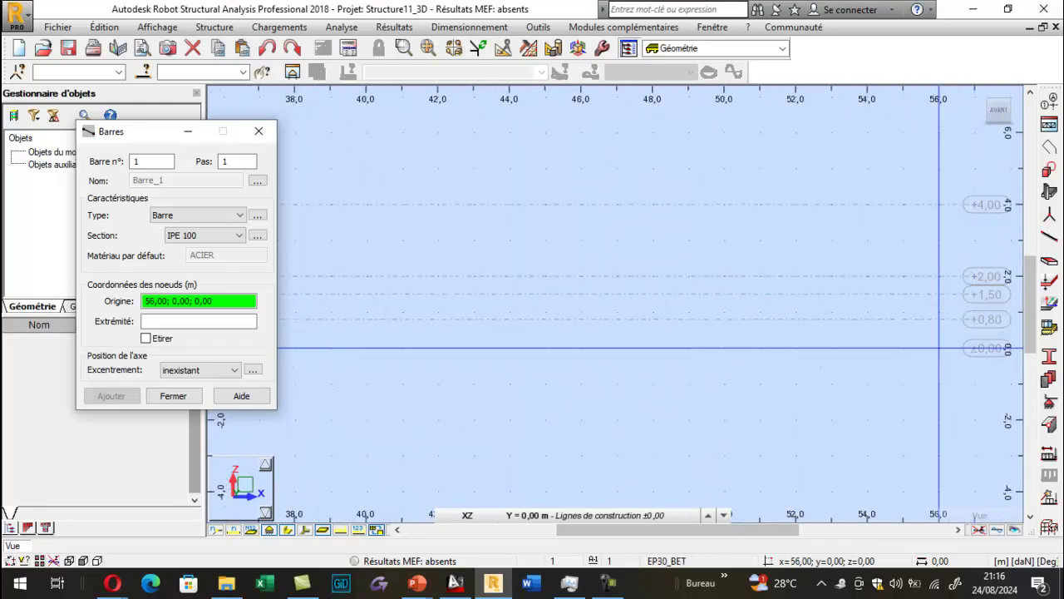
pyautogui.scroll(-3, 971, 303)
pyautogui.scroll(-4, 807, 314)
pyautogui.scroll(8, 449, 317)
pyautogui.scroll(2, 524, 335)
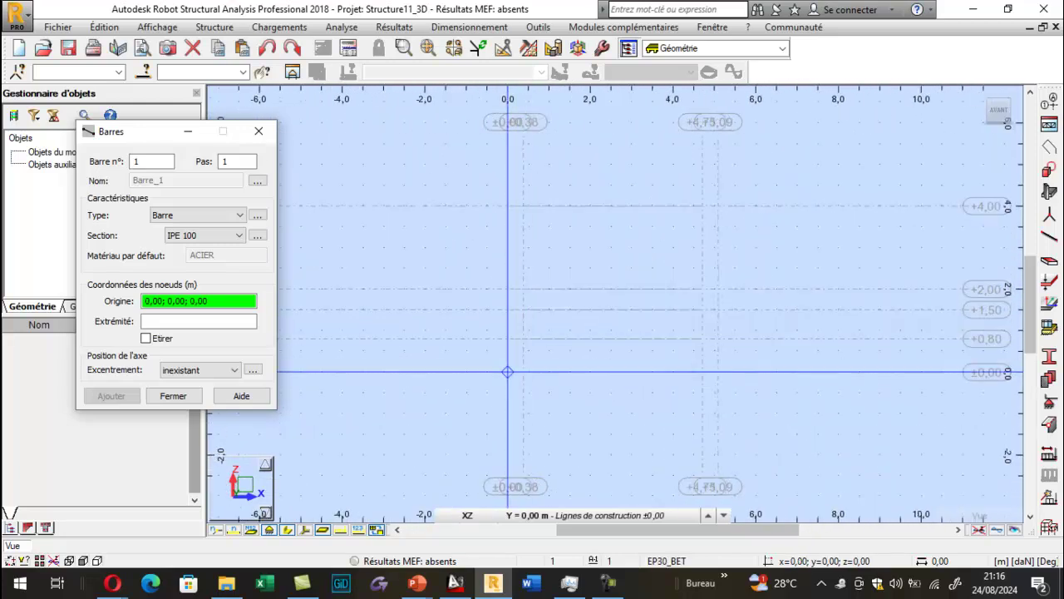
pyautogui.click(507, 371)
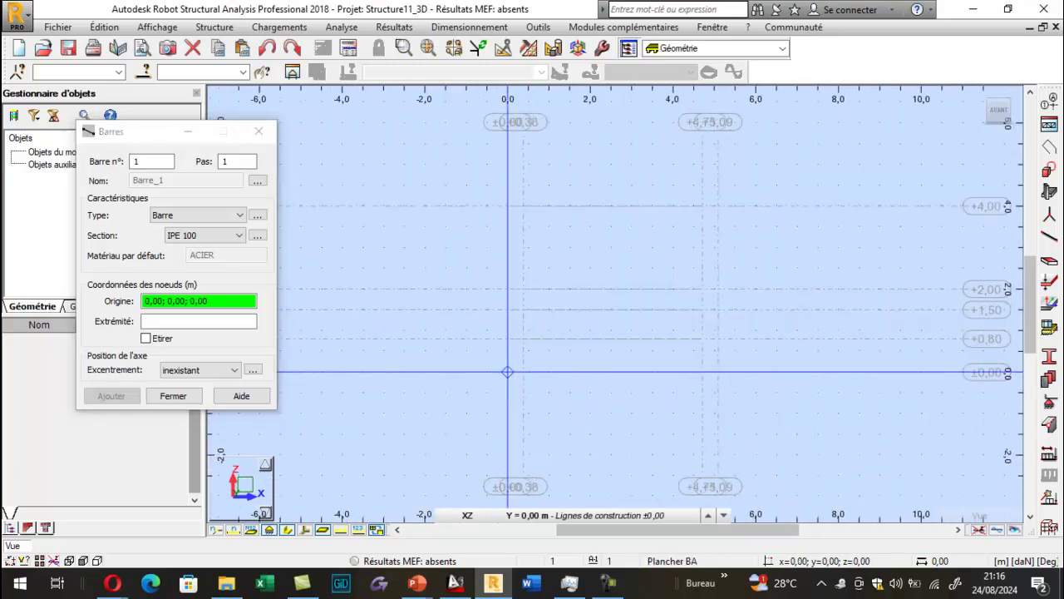
pyautogui.click(508, 310)
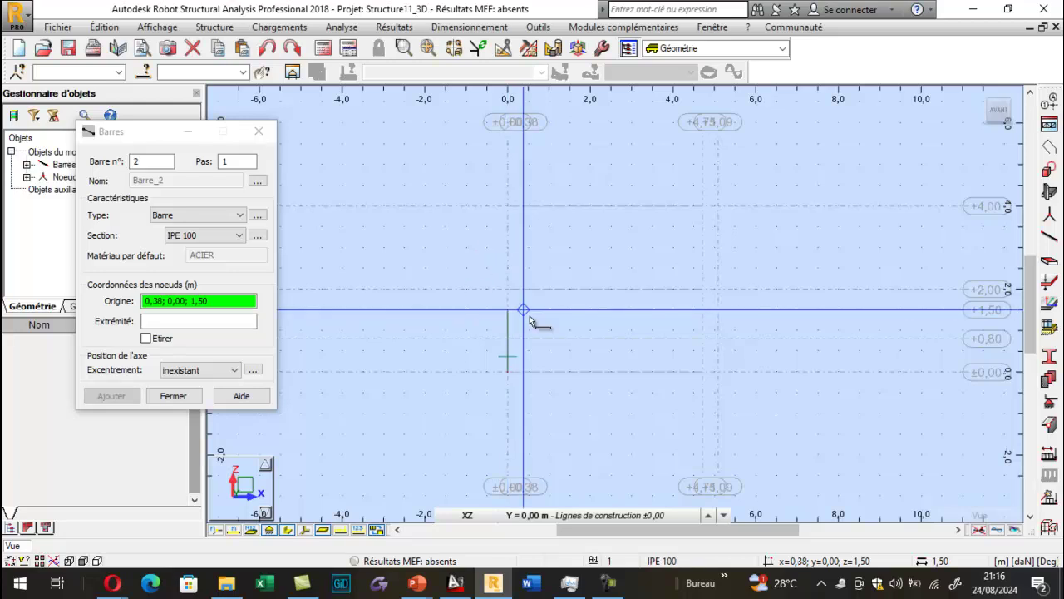
pyautogui.click(246, 139)
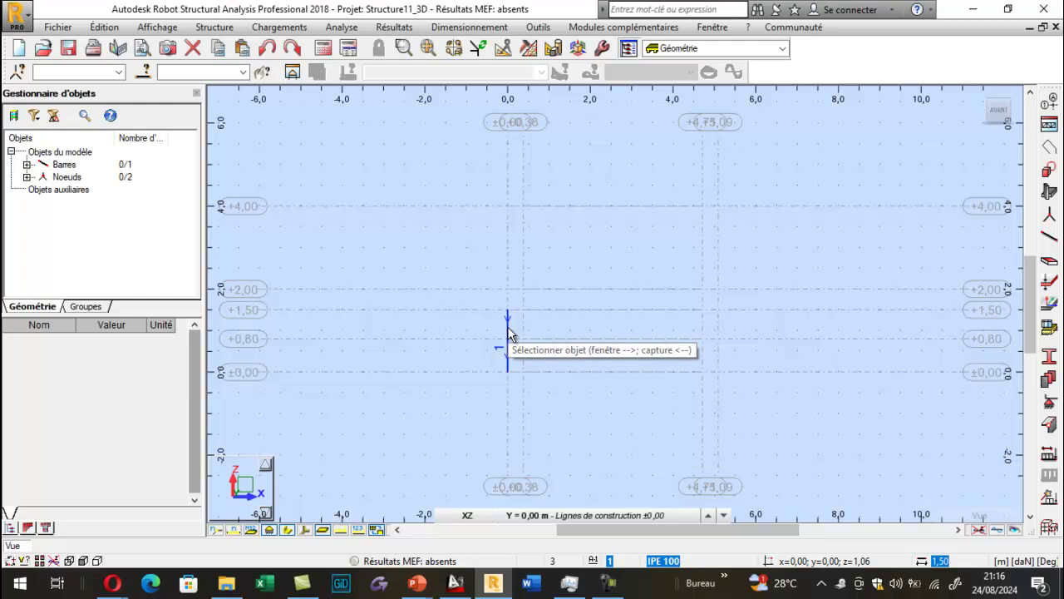
# Step: Draw a second vertical IPE 100 bar at X 5.09 m, Y 0 from Z 0 to Z 4.00 m and close bar creation
pyautogui.click(1049, 237)
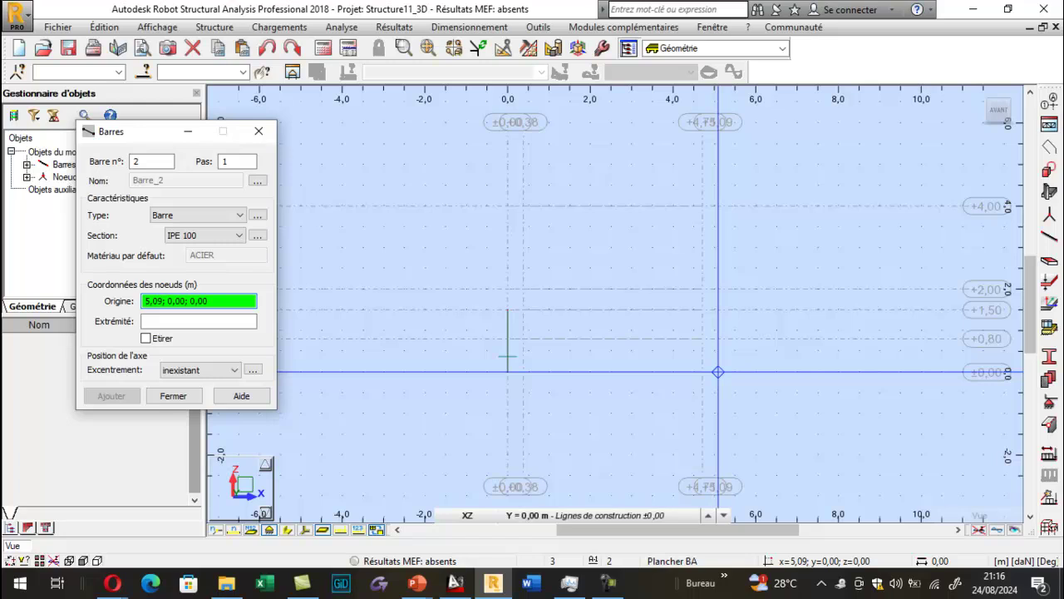
pyautogui.click(717, 372)
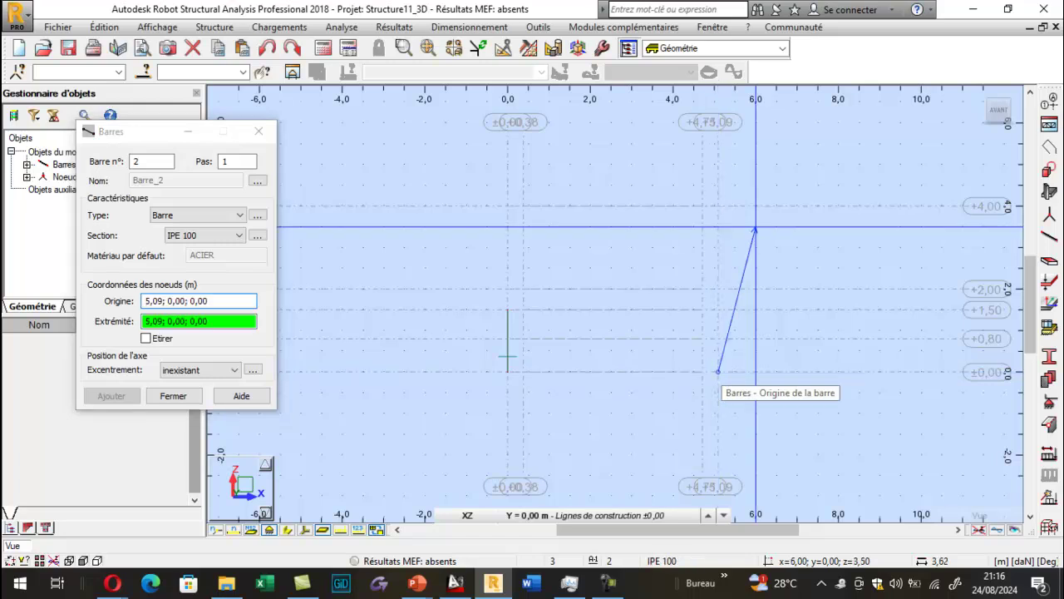
pyautogui.click(717, 206)
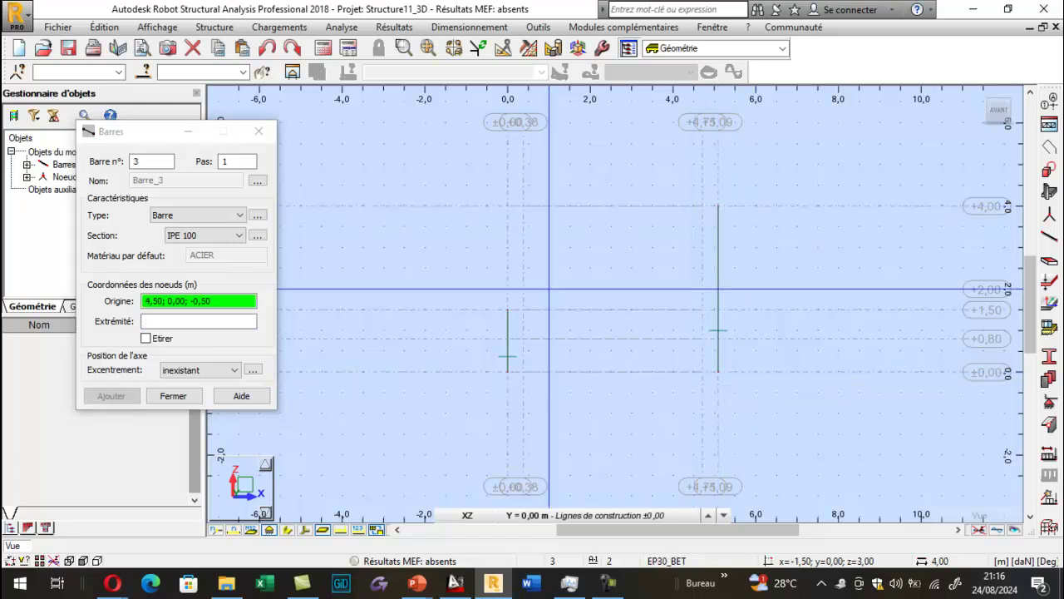
pyautogui.click(258, 131)
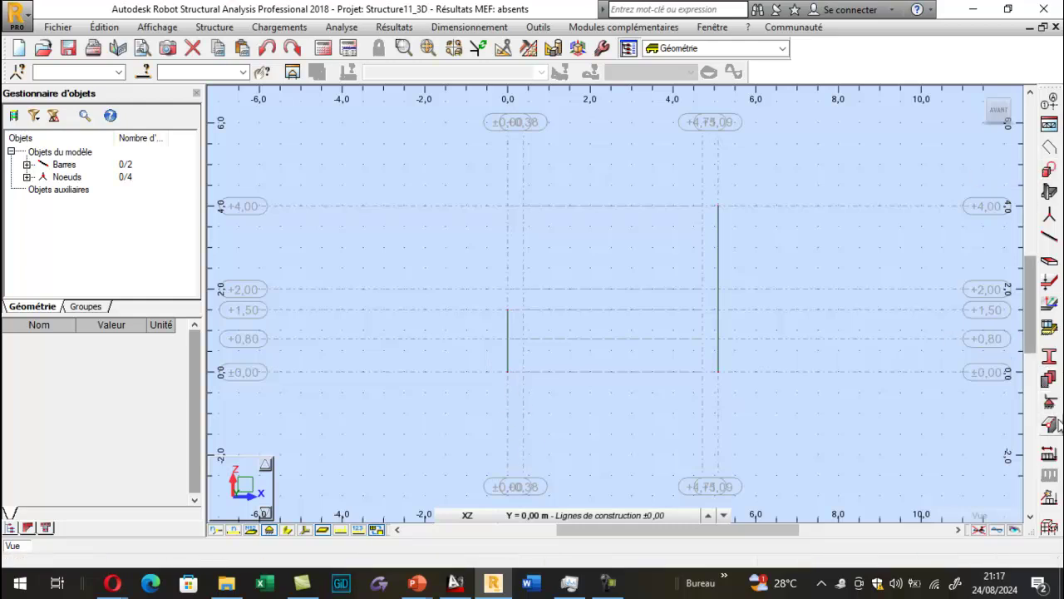
# Step: Assign Encastrement supports to the base nodes of both posts and close the supports definition
pyautogui.click(1050, 404)
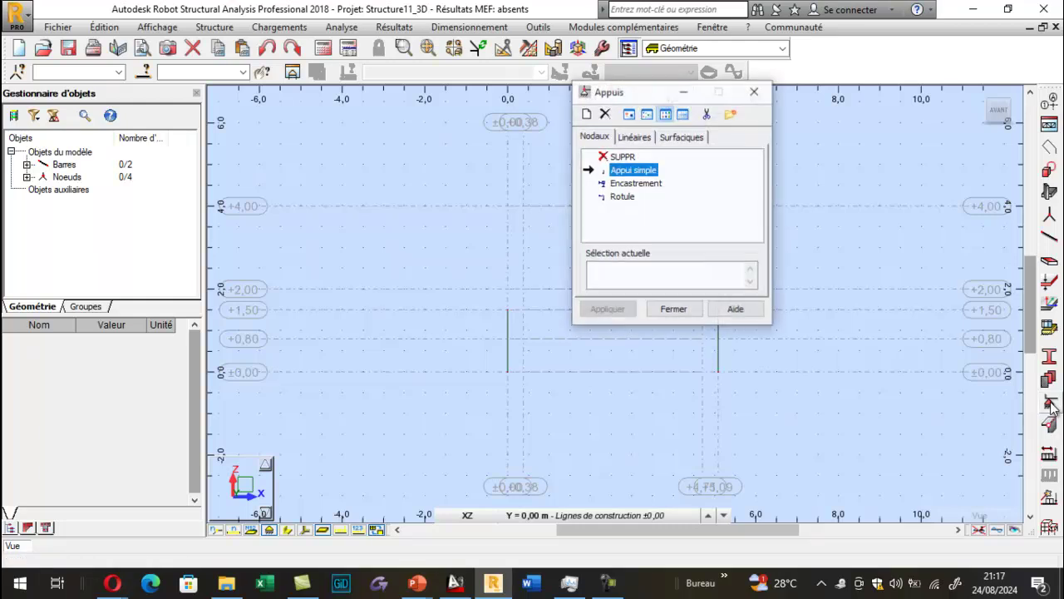
pyautogui.moveTo(615, 98); pyautogui.dragTo(241, 99)
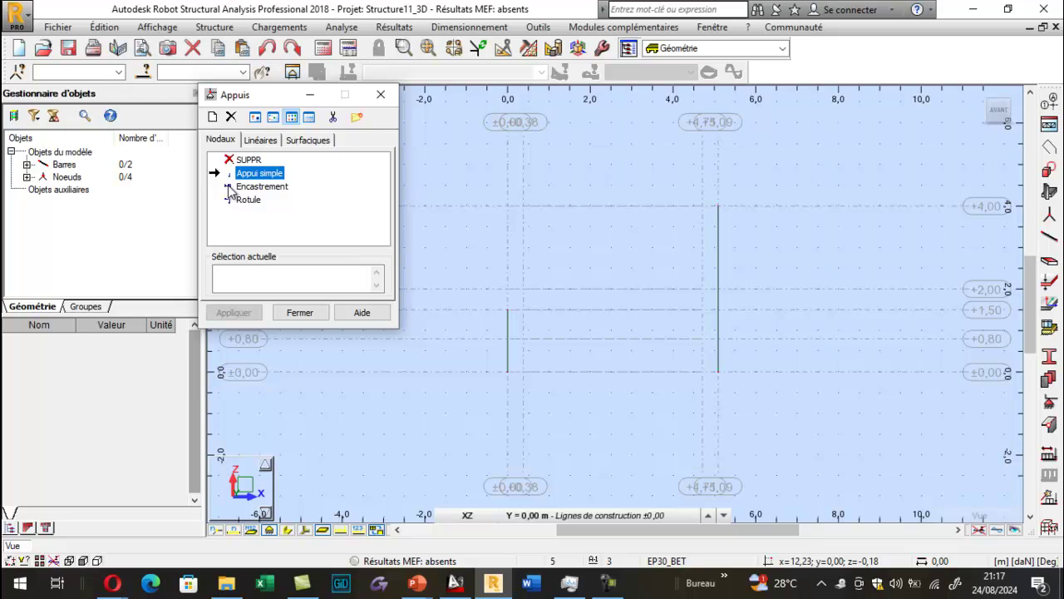
pyautogui.click(232, 187)
pyautogui.click(507, 374)
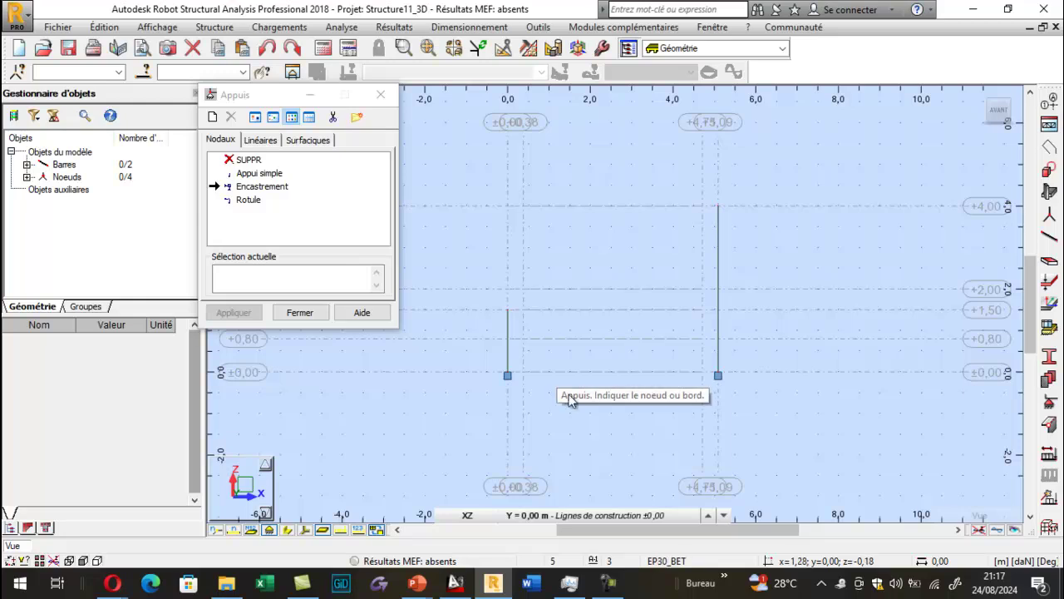
pyautogui.click(380, 95)
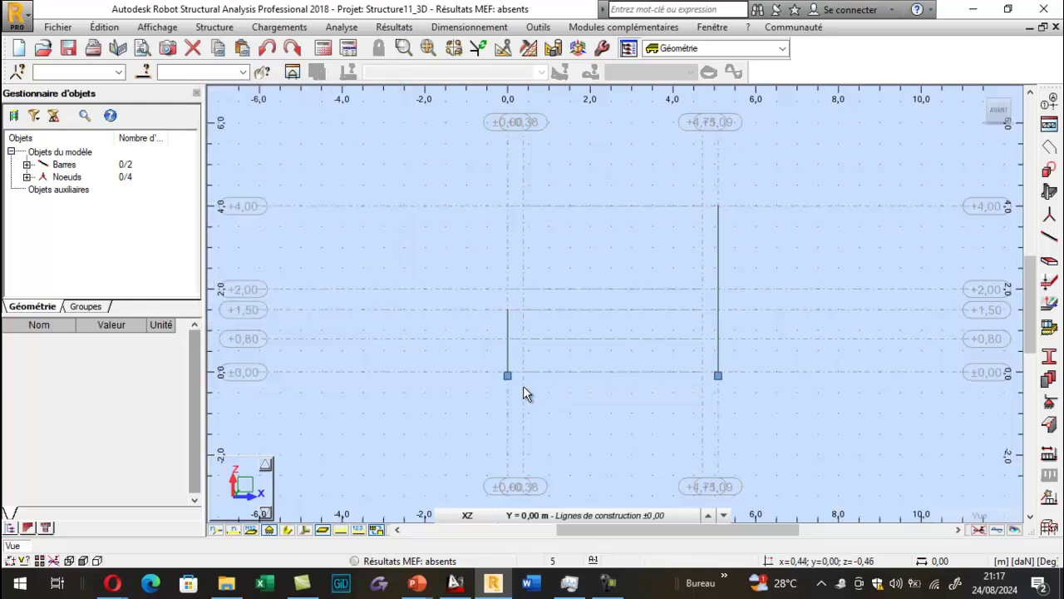
# Step: Check the horizontal post offsets in the side elevation drawing in AutoCAD and return to Robot
pyautogui.scroll(2, 529, 376)
pyautogui.scroll(2, 506, 490)
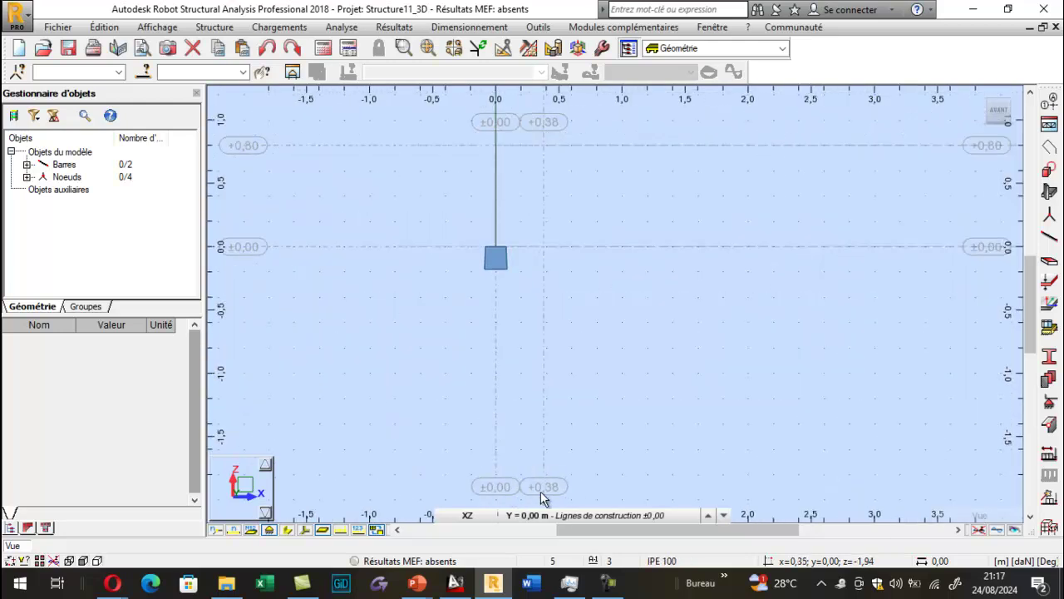
pyautogui.click(455, 582)
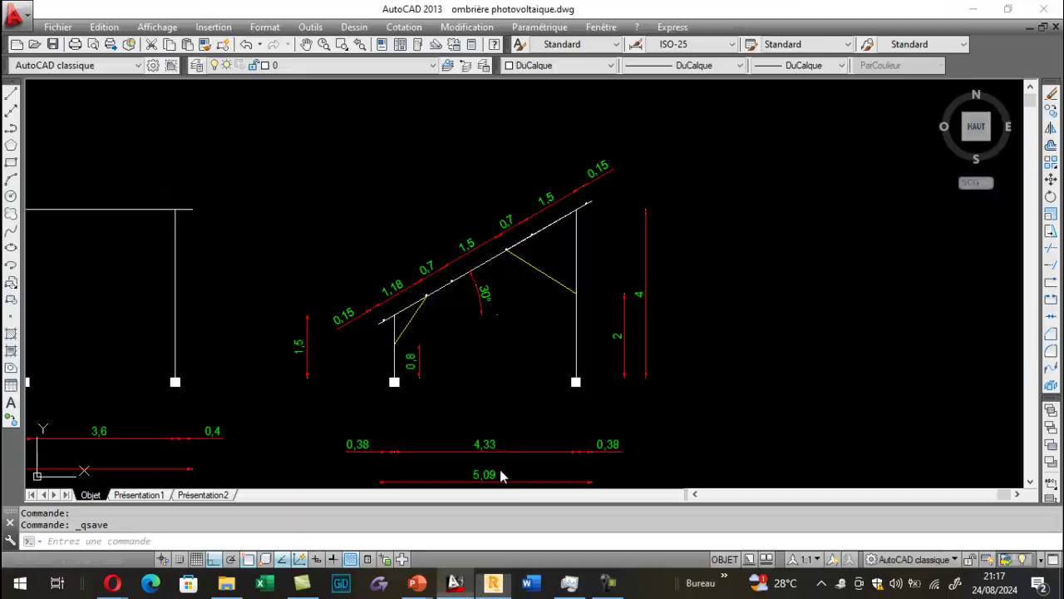
pyautogui.click(493, 583)
# Step: Move the short post with its support 0.38 m along X, from the 0.00 line to the +0.38 construction line
pyautogui.scroll(-3, 491, 278)
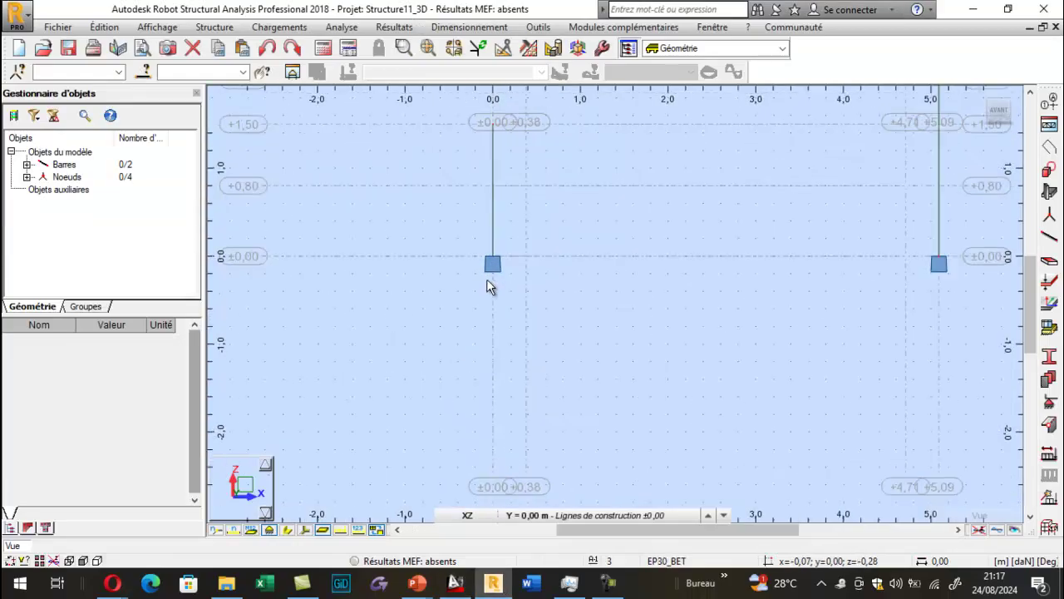
pyautogui.moveTo(461, 152); pyautogui.dragTo(503, 312)
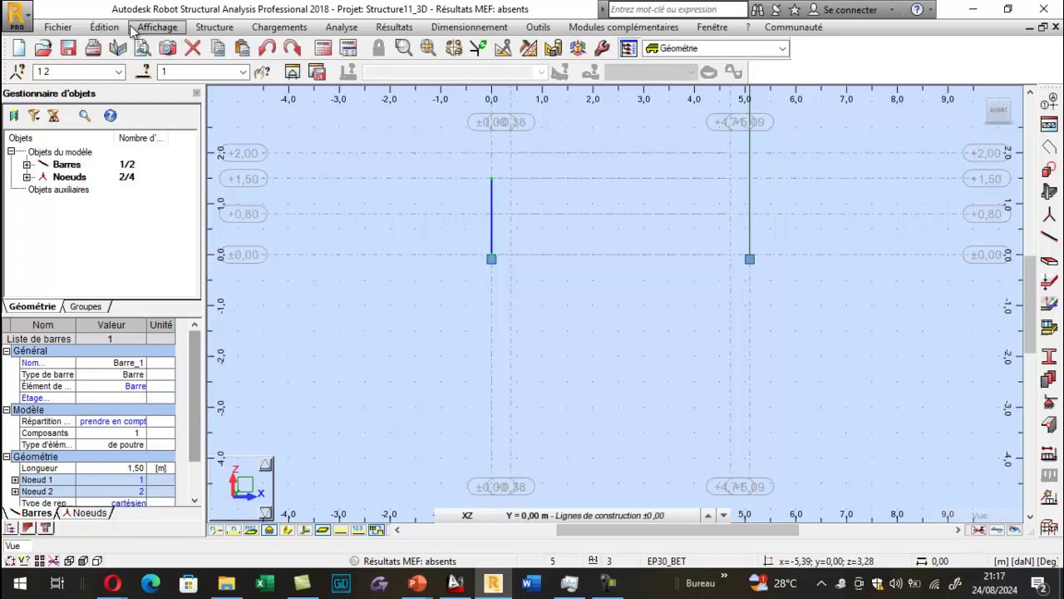
pyautogui.click(105, 26)
pyautogui.moveTo(139, 223)
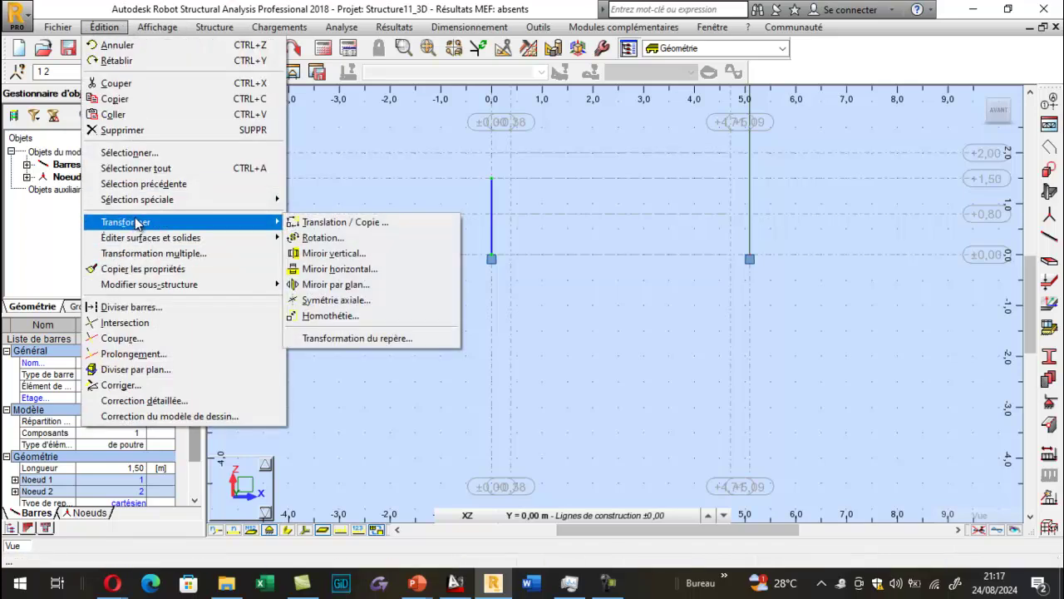
pyautogui.click(324, 224)
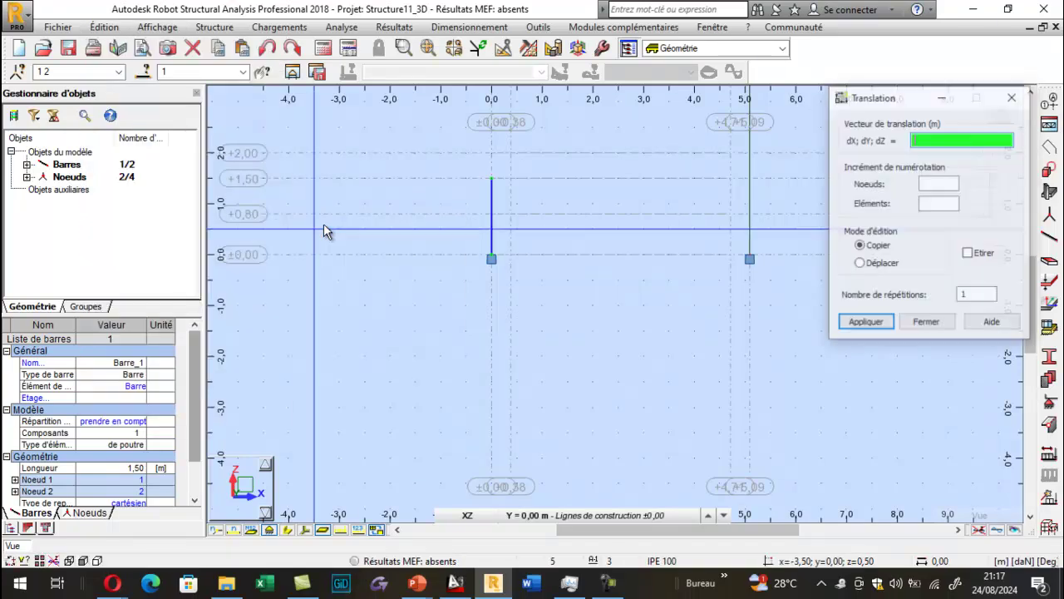
pyautogui.click(871, 264)
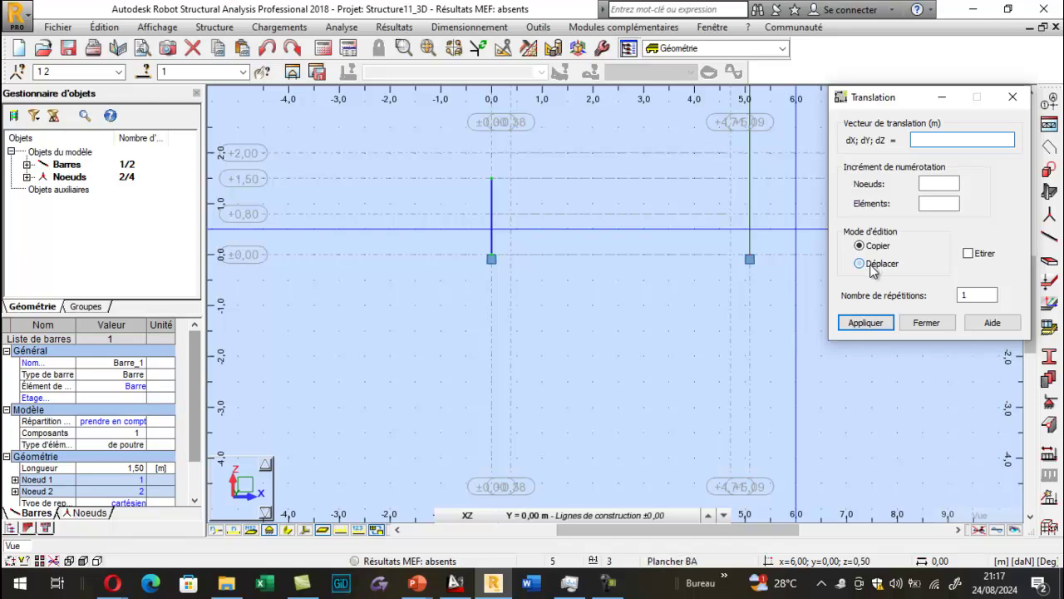
pyautogui.scroll(2, 489, 266)
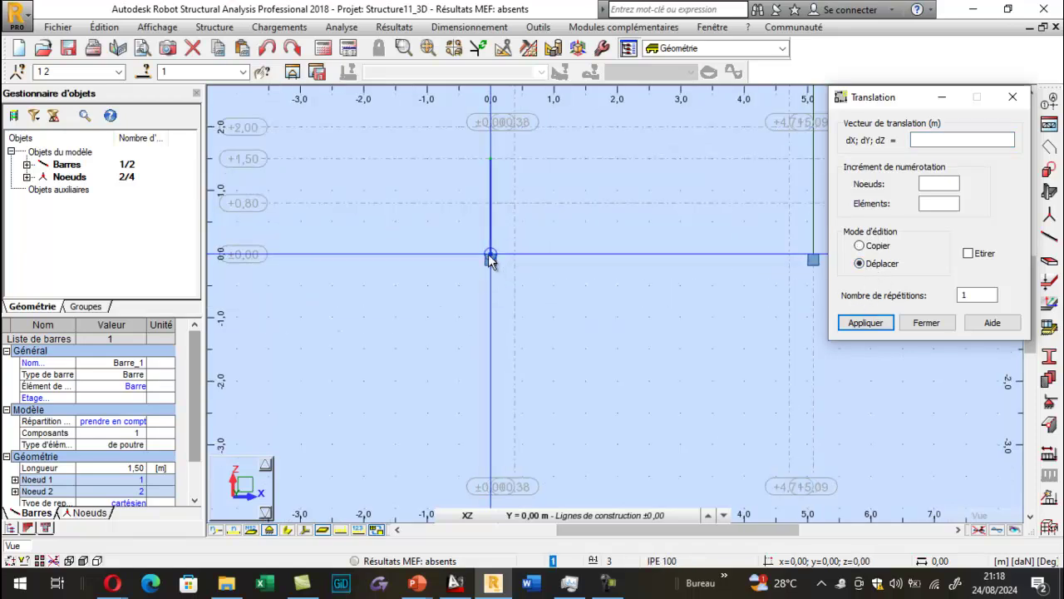
pyautogui.click(490, 255)
pyautogui.click(514, 255)
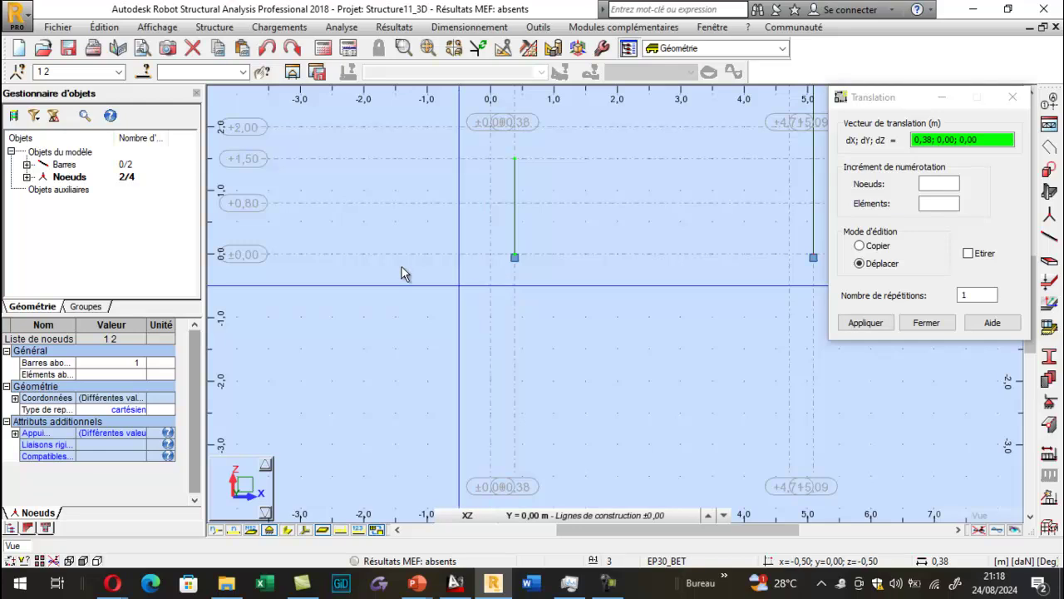
pyautogui.scroll(-3, 540, 263)
pyautogui.click(1013, 97)
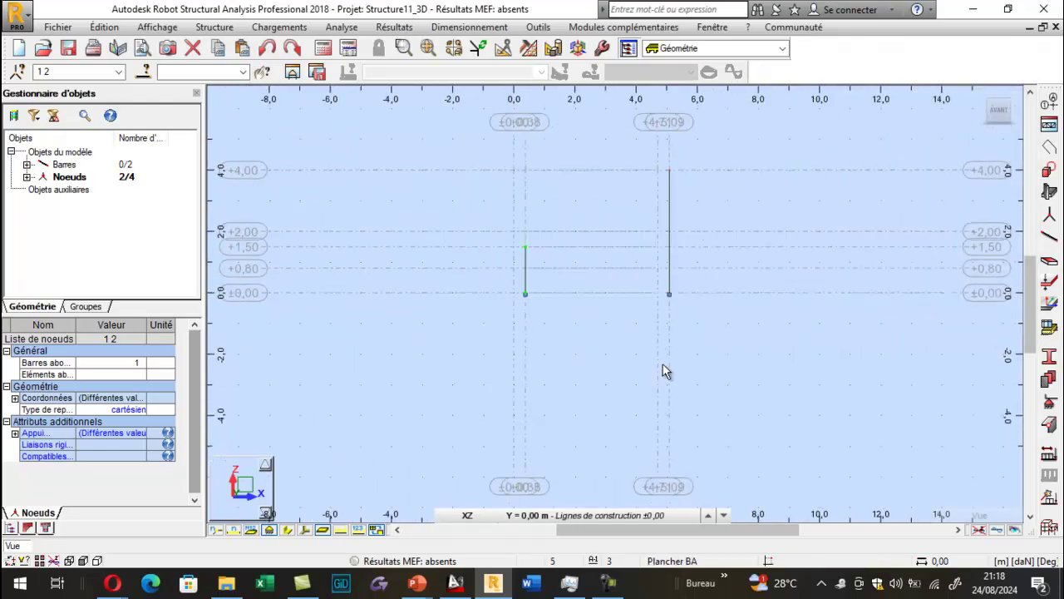
# Step: Move the tall post with its support by -0.38 m along X, from the +5.09 line to the +4.71 construction line
pyautogui.moveTo(622, 136); pyautogui.dragTo(743, 385)
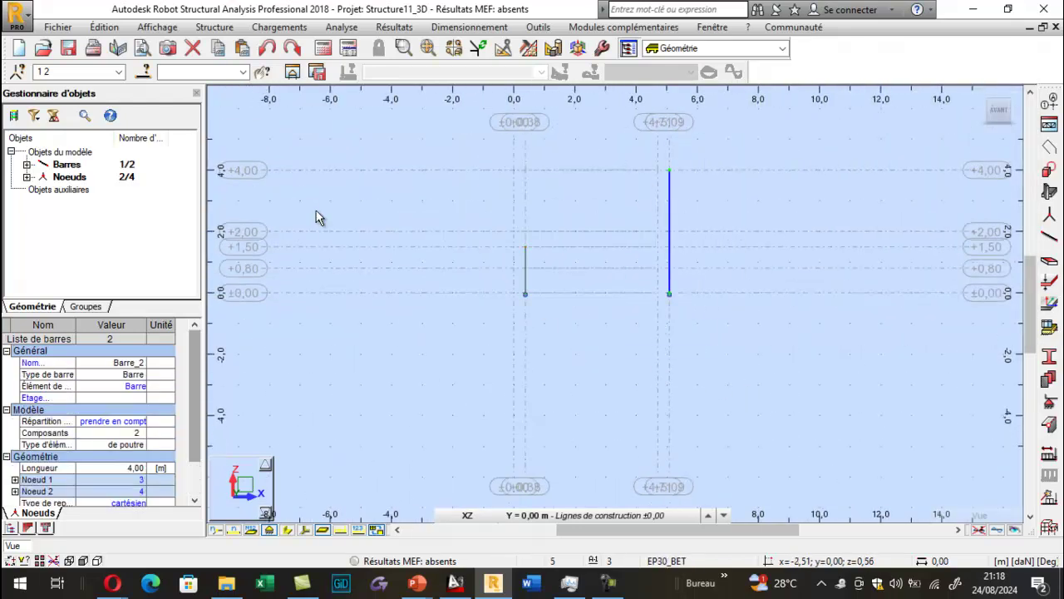
pyautogui.click(104, 27)
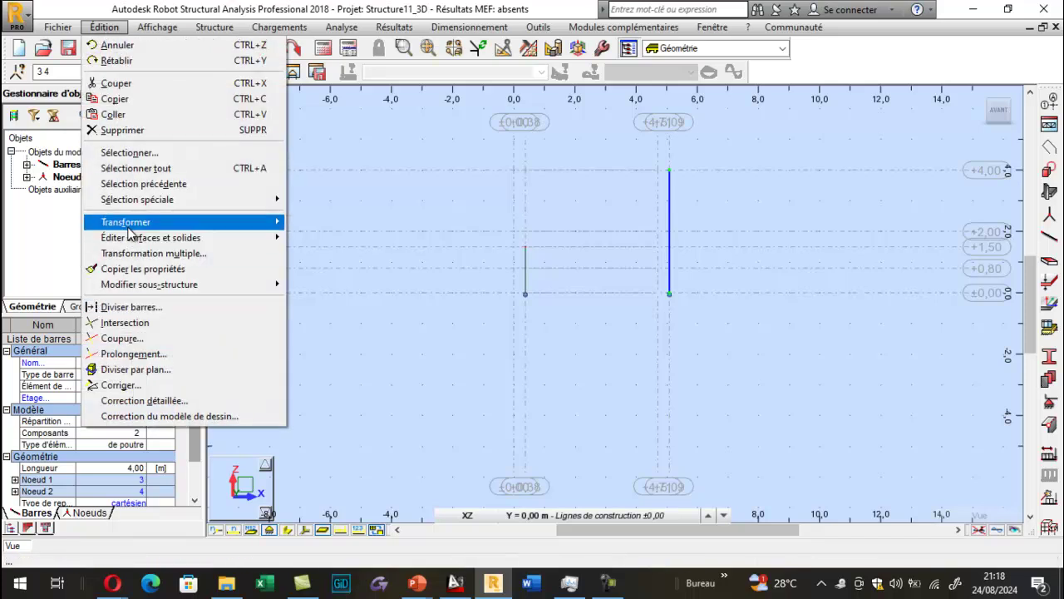
pyautogui.moveTo(132, 222)
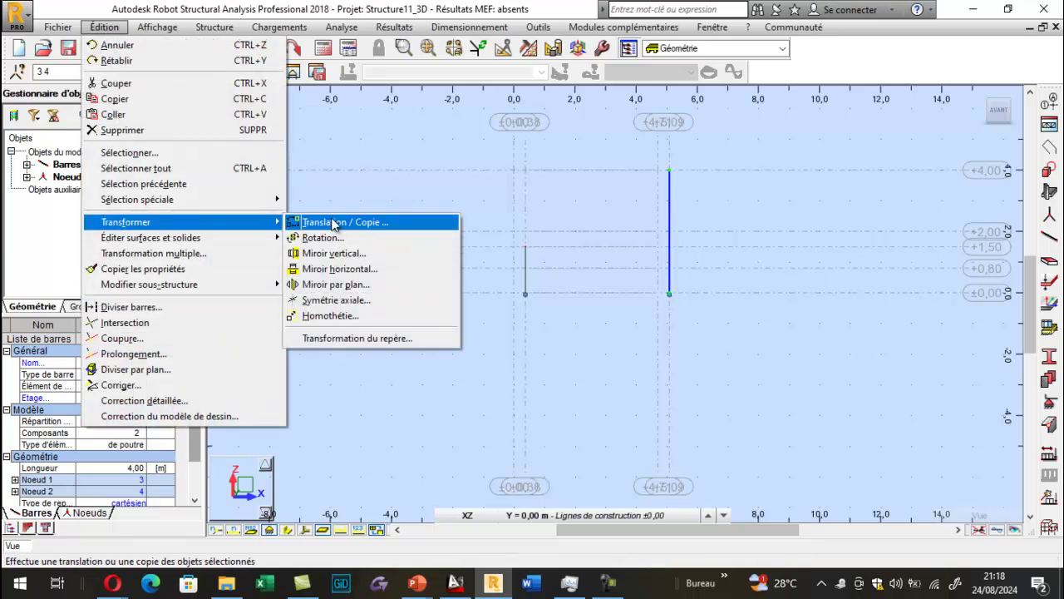
pyautogui.click(333, 223)
pyautogui.click(864, 262)
pyautogui.scroll(2, 659, 290)
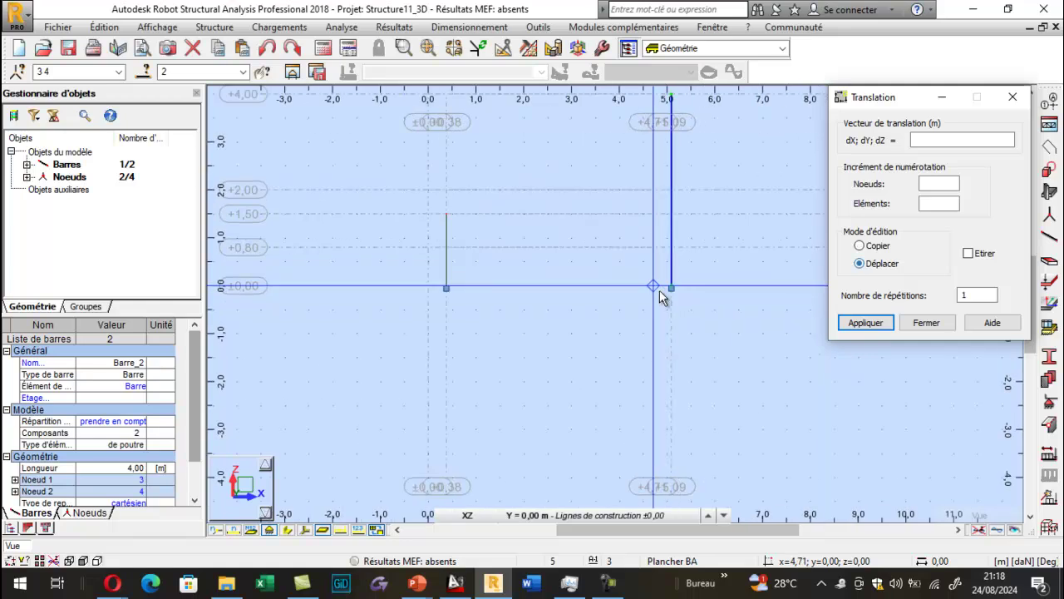
pyautogui.scroll(2, 659, 290)
pyautogui.click(677, 283)
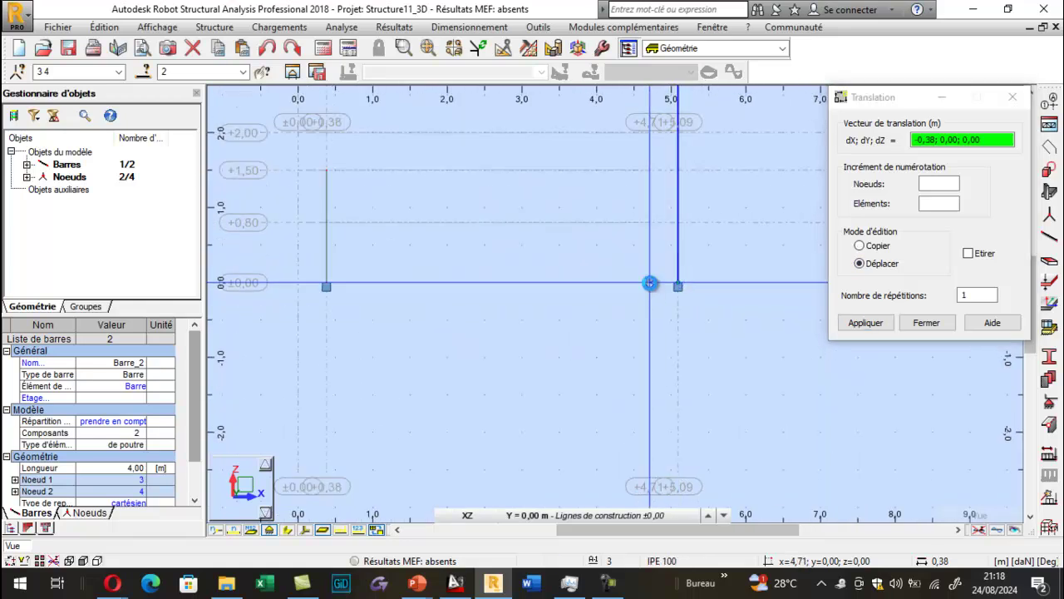
pyautogui.click(649, 283)
pyautogui.scroll(-3, 588, 335)
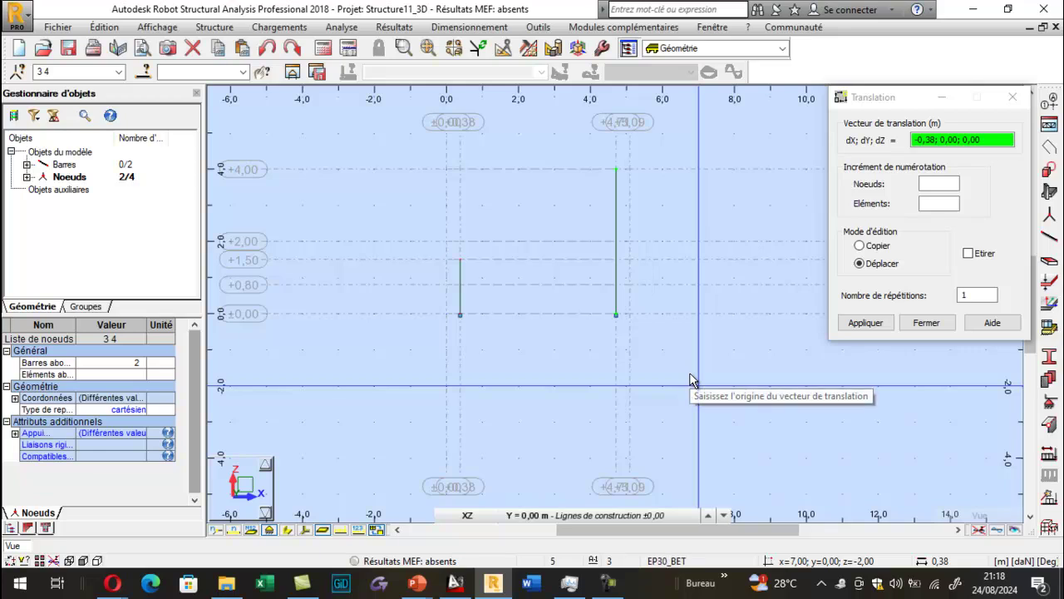
pyautogui.click(1012, 96)
pyautogui.click(574, 214)
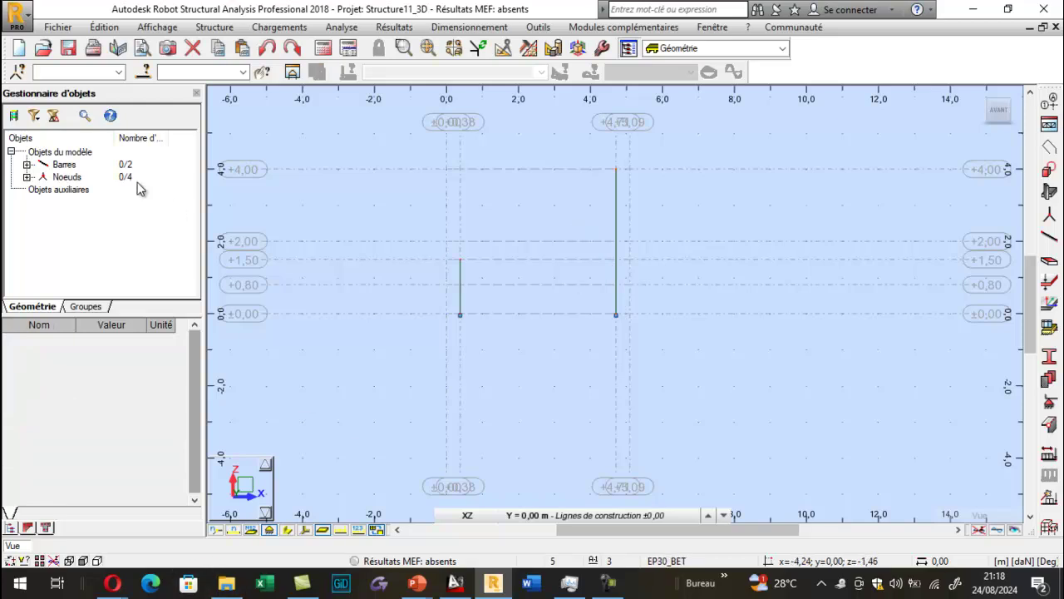
# Step: Examine the model's bars and nodes one by one in the object manager to check their positions
pyautogui.click(26, 165)
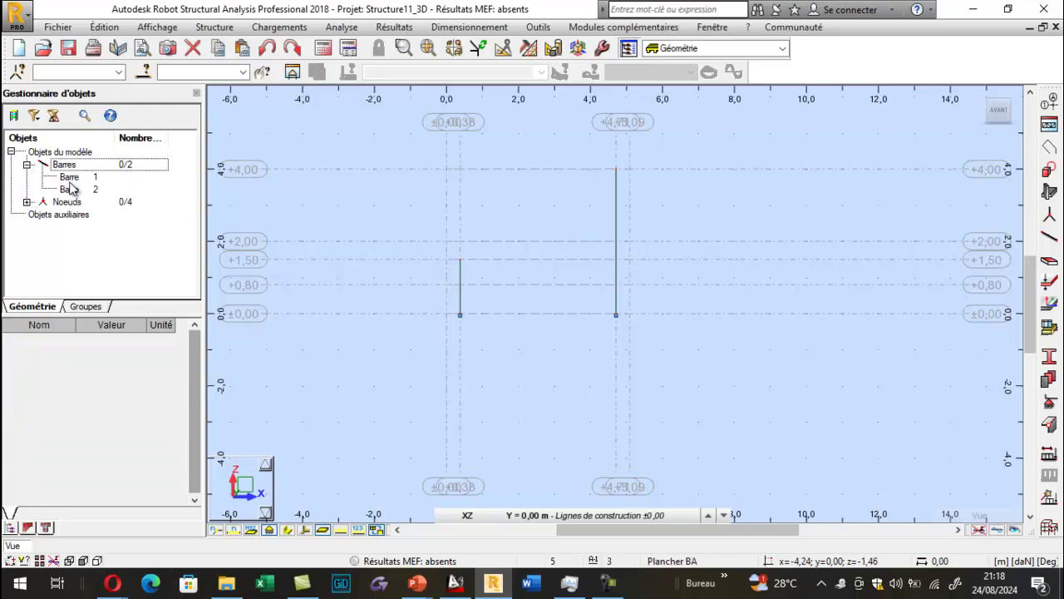
pyautogui.click(73, 178)
pyautogui.click(74, 189)
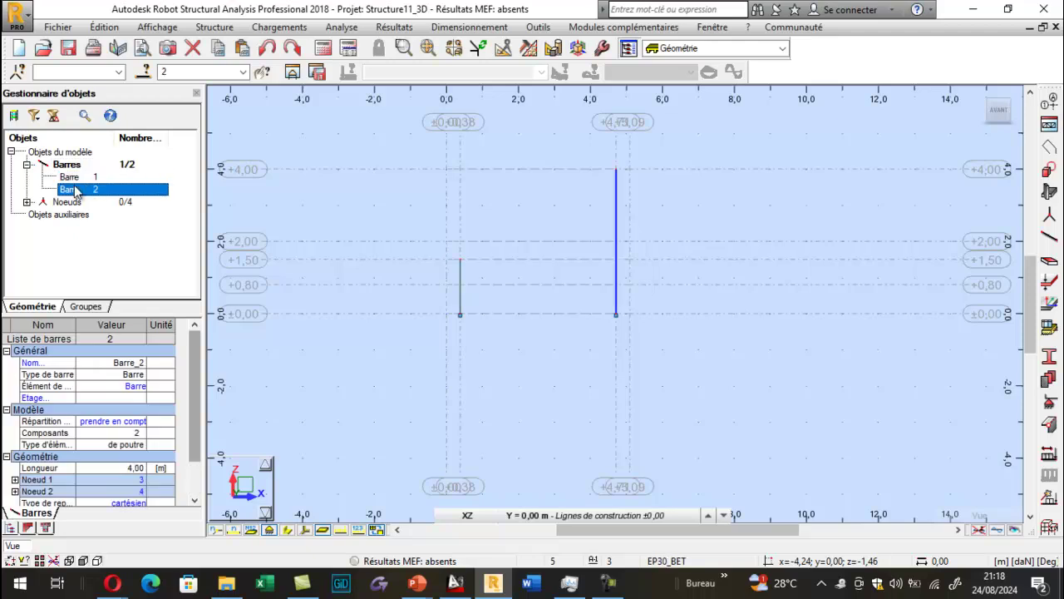
pyautogui.click(26, 202)
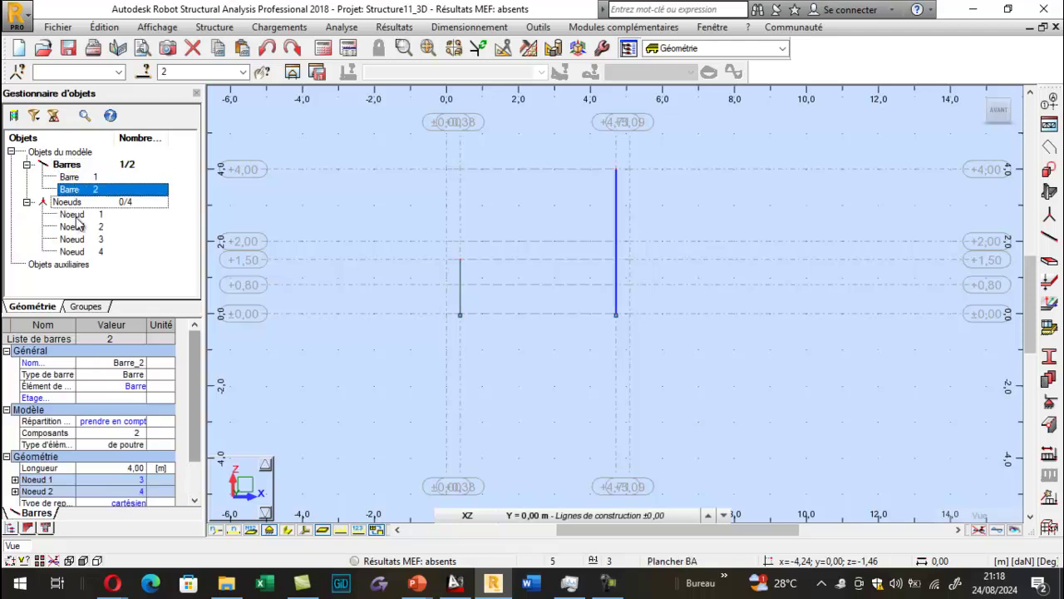
pyautogui.click(76, 215)
pyautogui.click(75, 227)
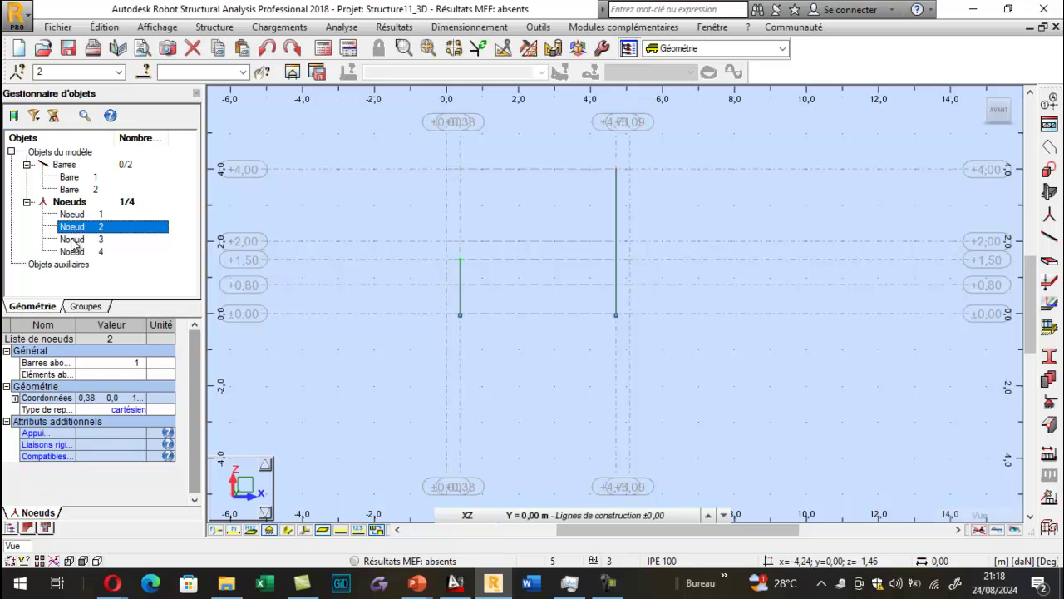
pyautogui.click(73, 239)
pyautogui.click(71, 252)
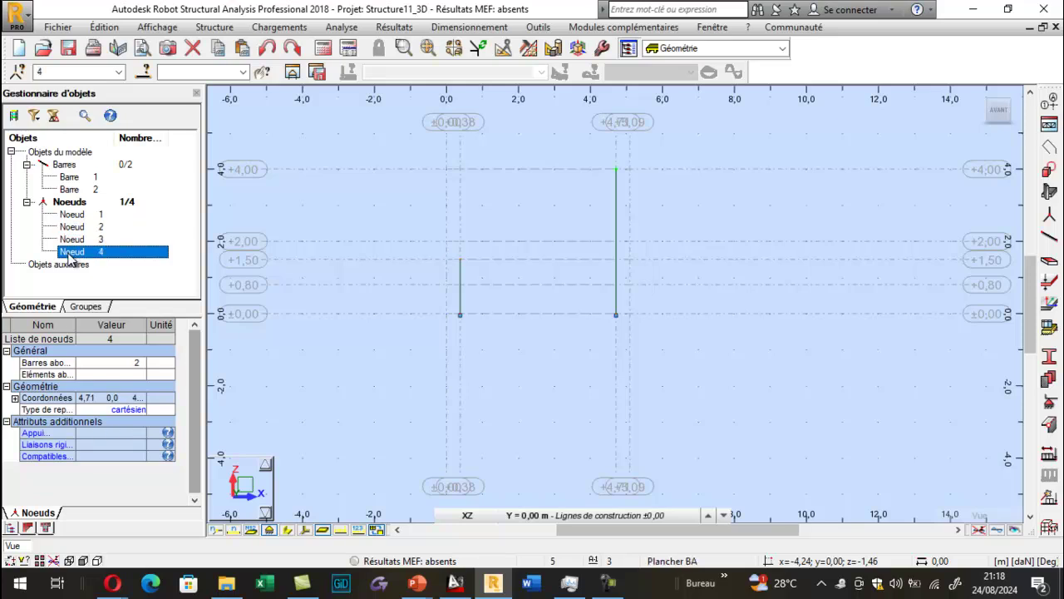
# Step: Switch to AutoCAD and add a vertical linear dimension from the sloped beam's lower end to the short post's base
pyautogui.click(455, 582)
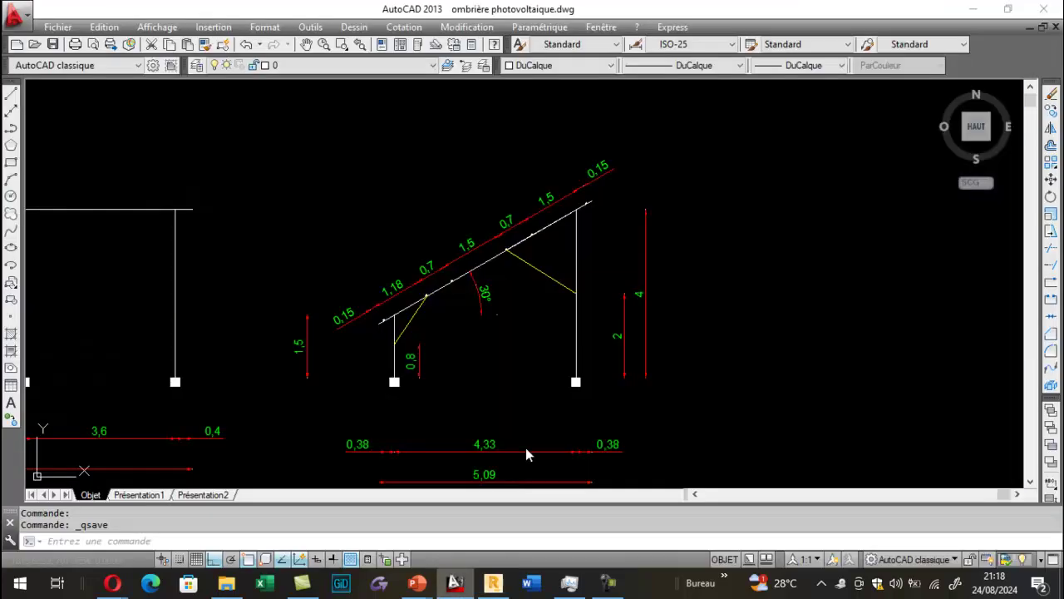
pyautogui.scroll(8, 379, 335)
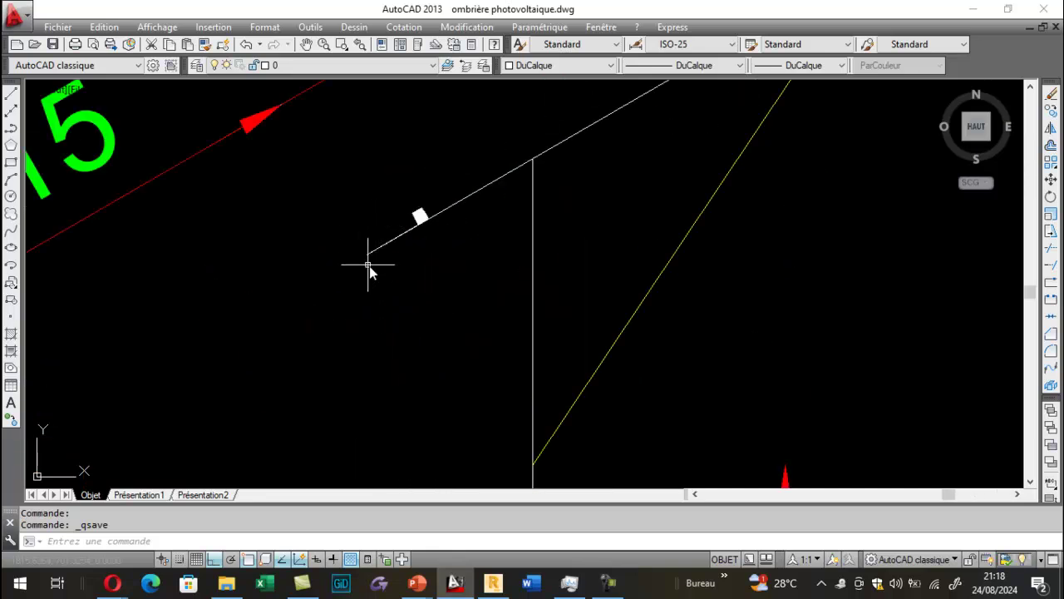
pyautogui.scroll(-5, 586, 155)
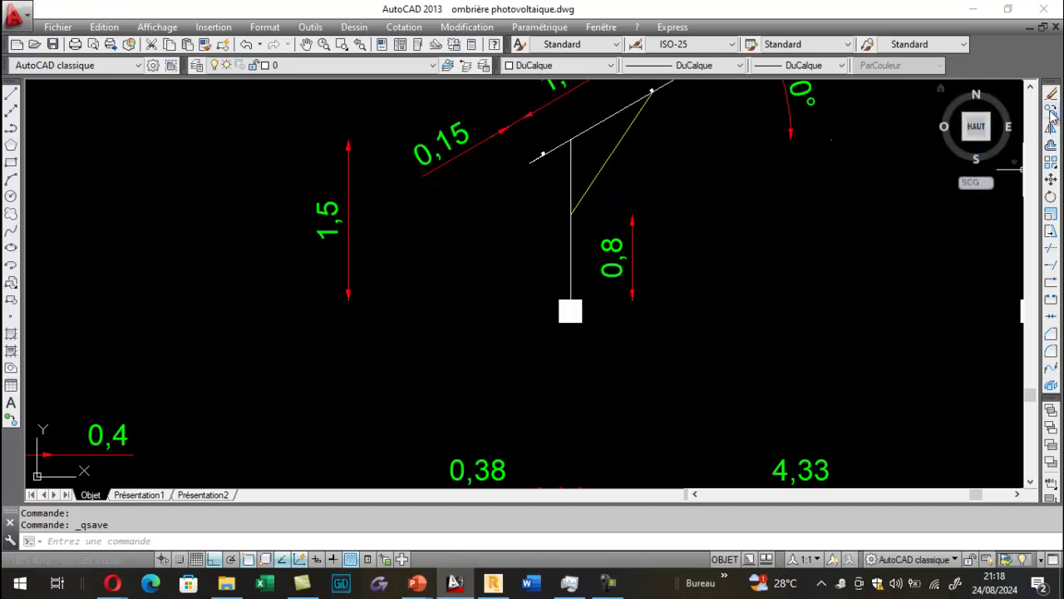
pyautogui.click(405, 27)
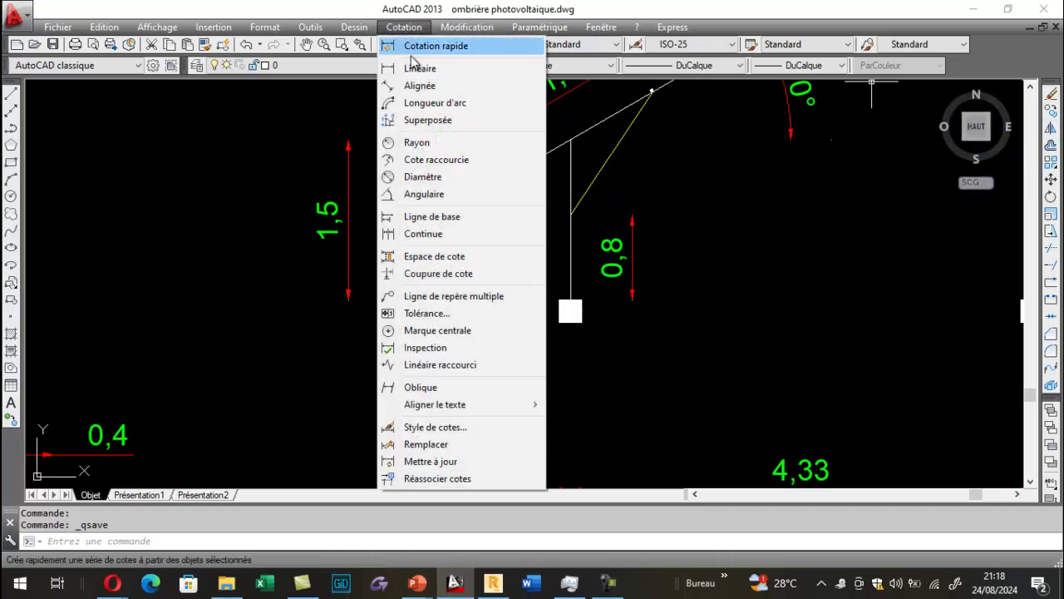
pyautogui.click(415, 68)
pyautogui.click(529, 161)
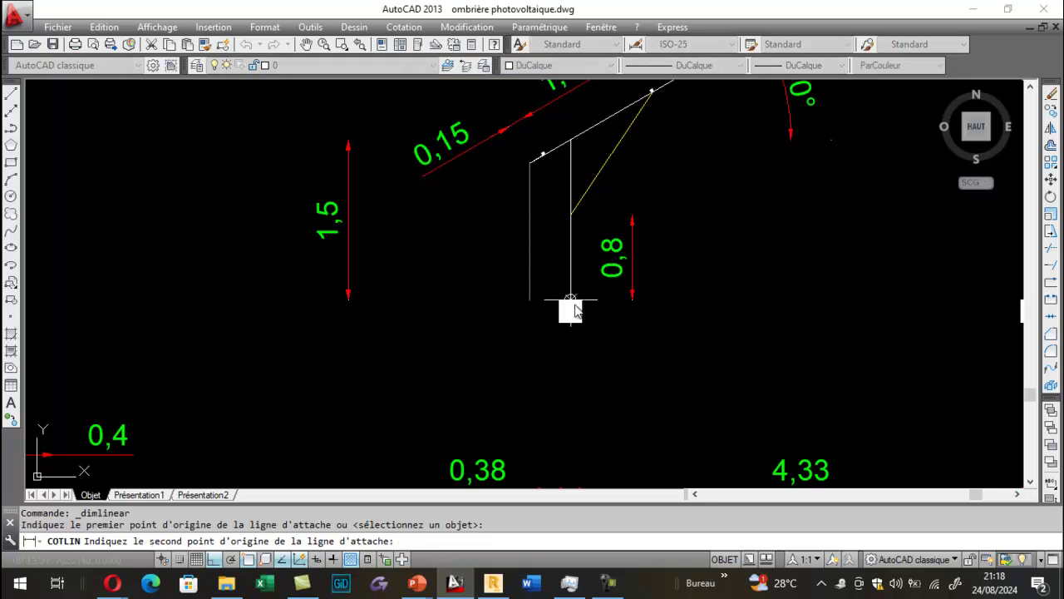
pyautogui.click(569, 301)
pyautogui.click(482, 299)
pyautogui.scroll(-3, 420, 308)
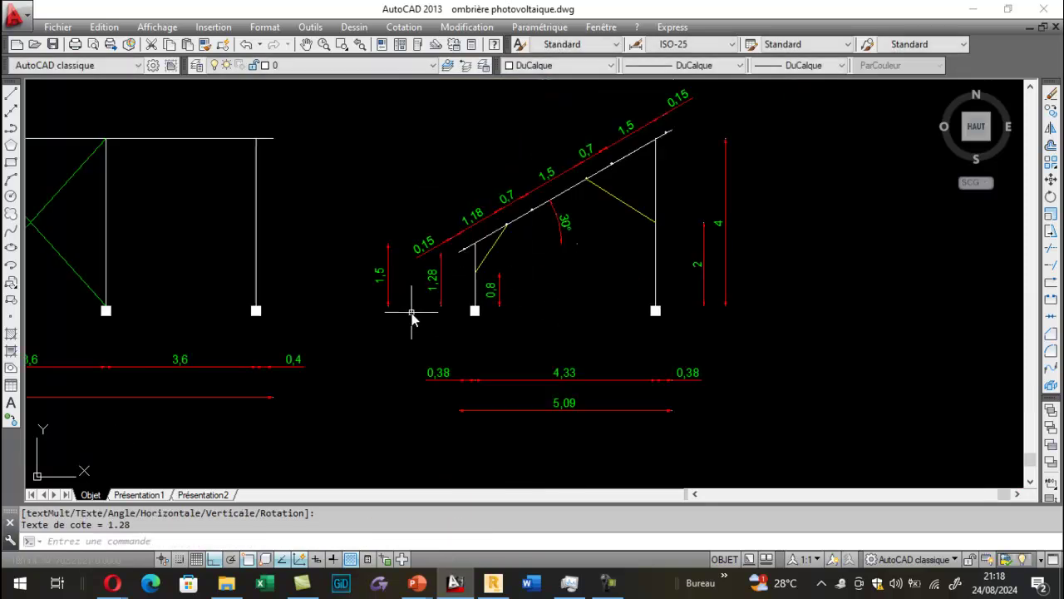
# Step: Add a vertical linear dimension from the sloped beam's upper end to the tall post's base
pyautogui.press('Return')
pyautogui.click(672, 132)
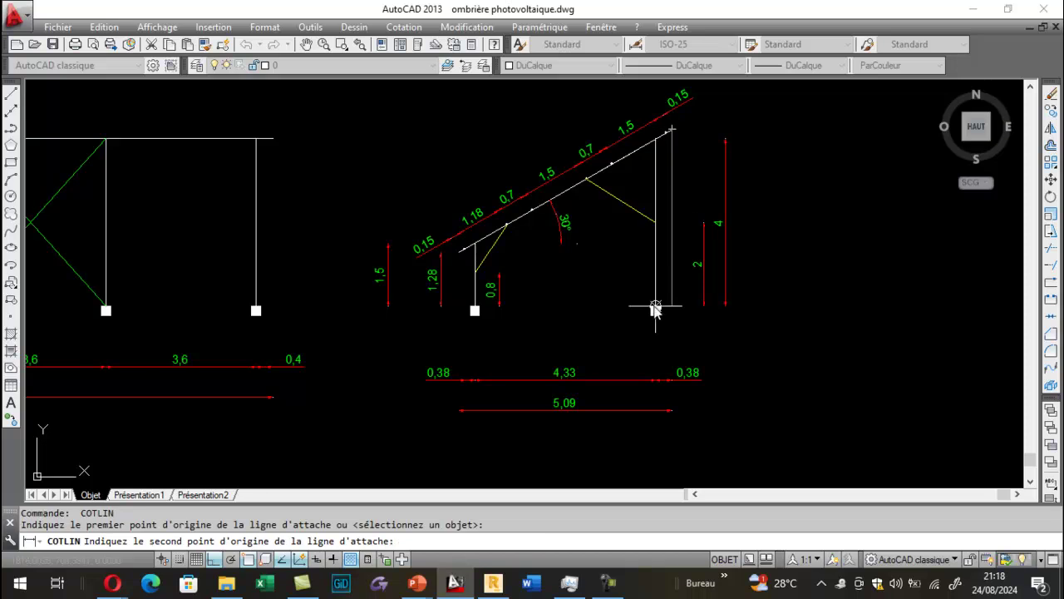
pyautogui.click(656, 305)
pyautogui.scroll(2, 671, 225)
pyautogui.click(690, 229)
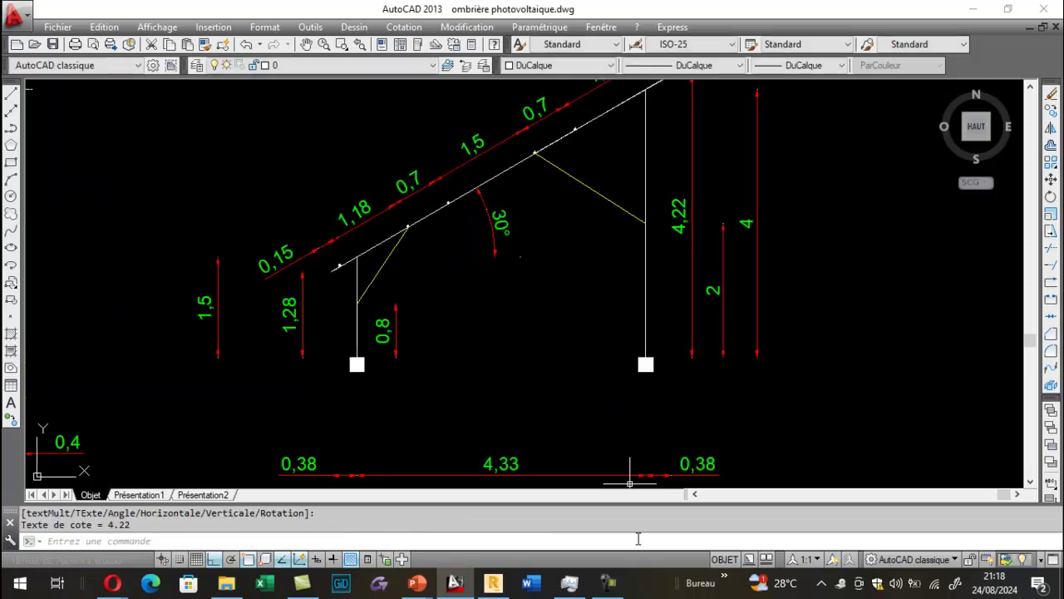
# Step: Return to Robot and add a Z construction line from position 0 with one repetition at 1.28 m spacing
pyautogui.click(503, 582)
pyautogui.click(1049, 121)
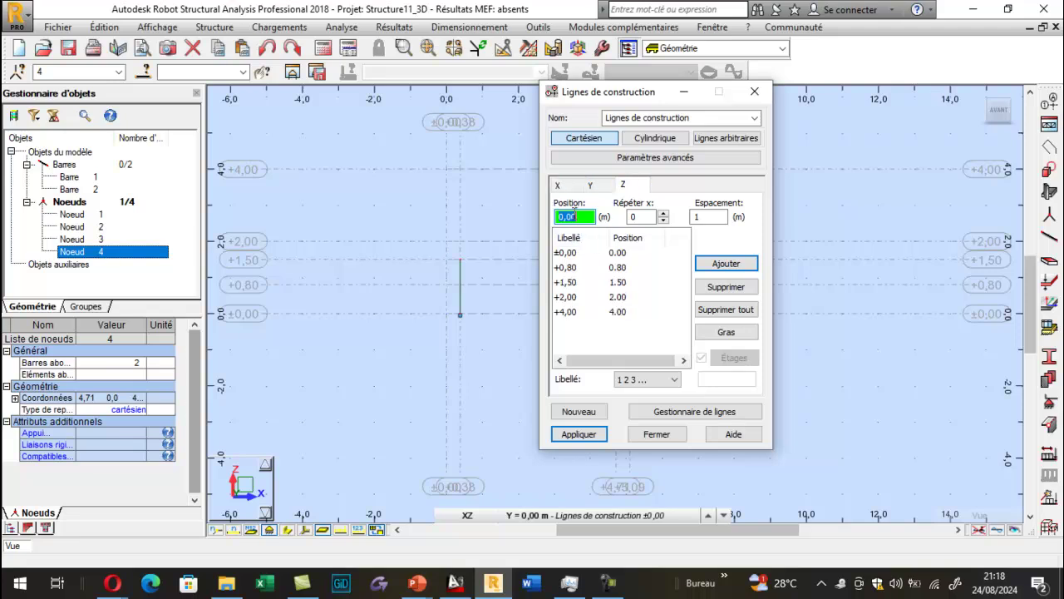
pyautogui.click(663, 214)
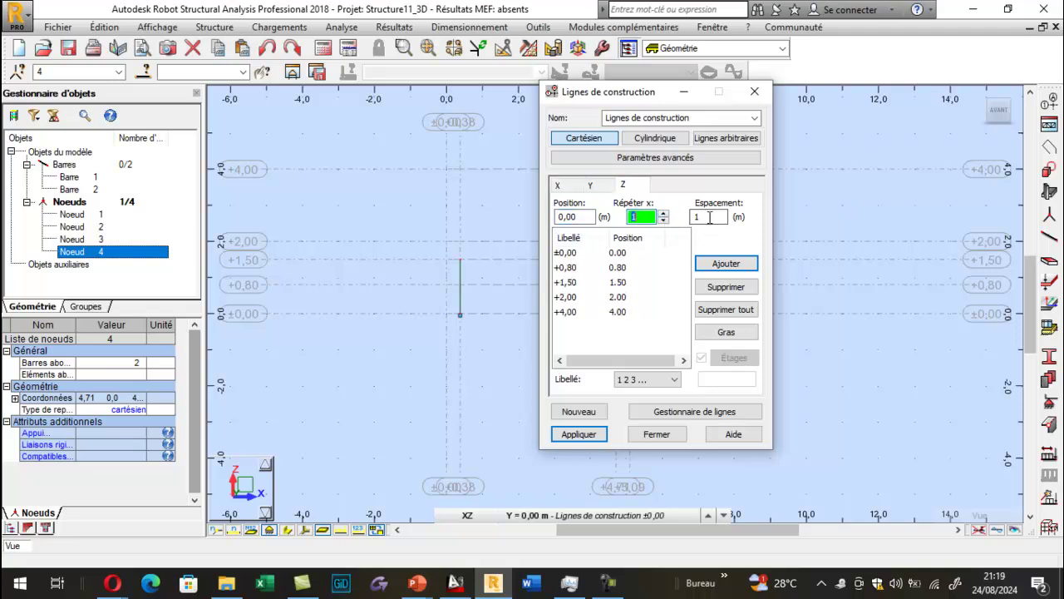
pyautogui.click(709, 217)
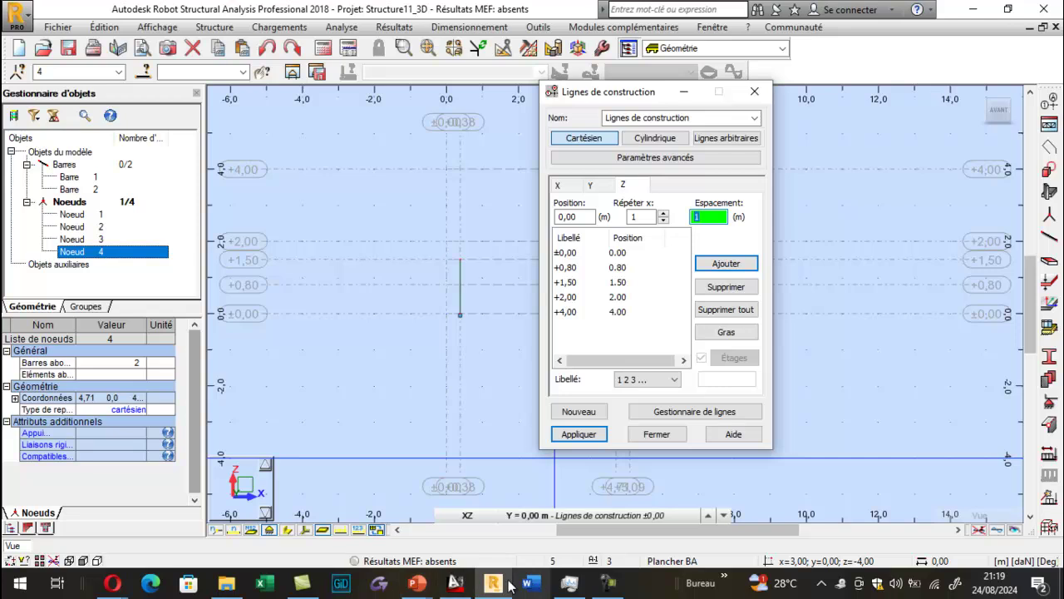
pyautogui.click(456, 585)
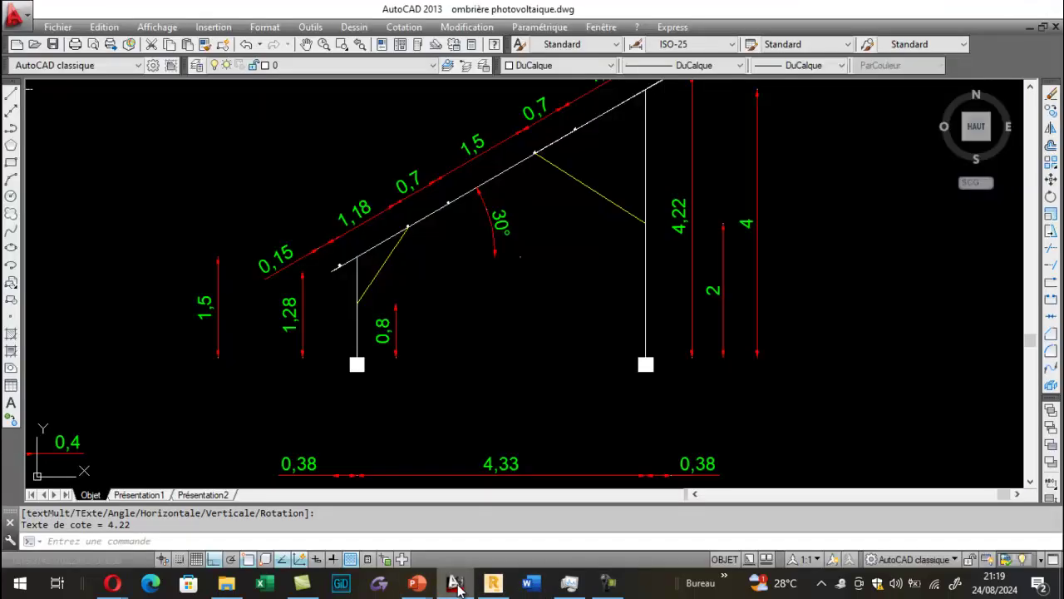
pyautogui.click(456, 585)
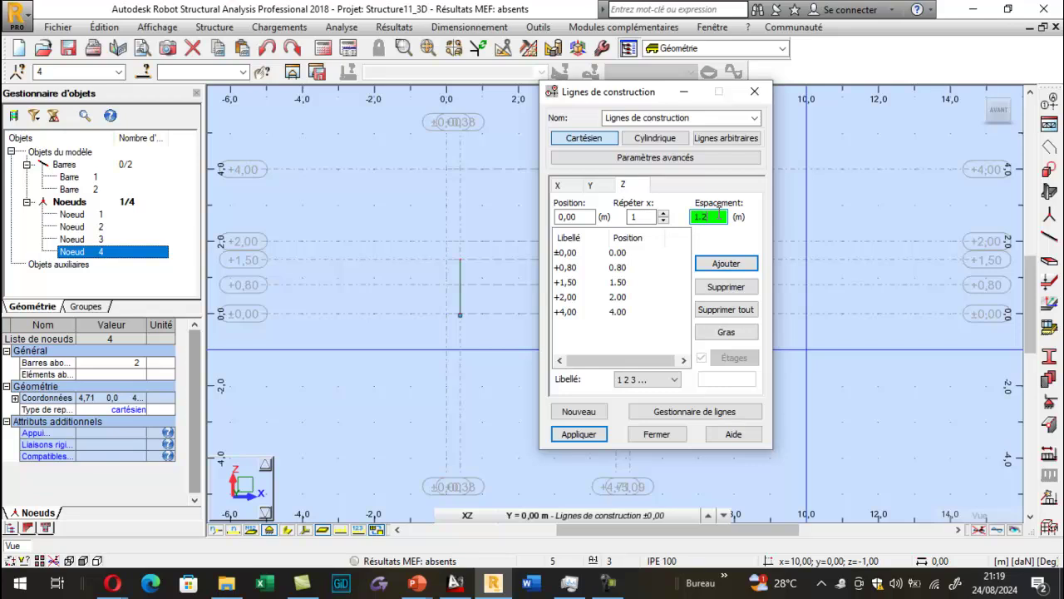
pyautogui.click(723, 264)
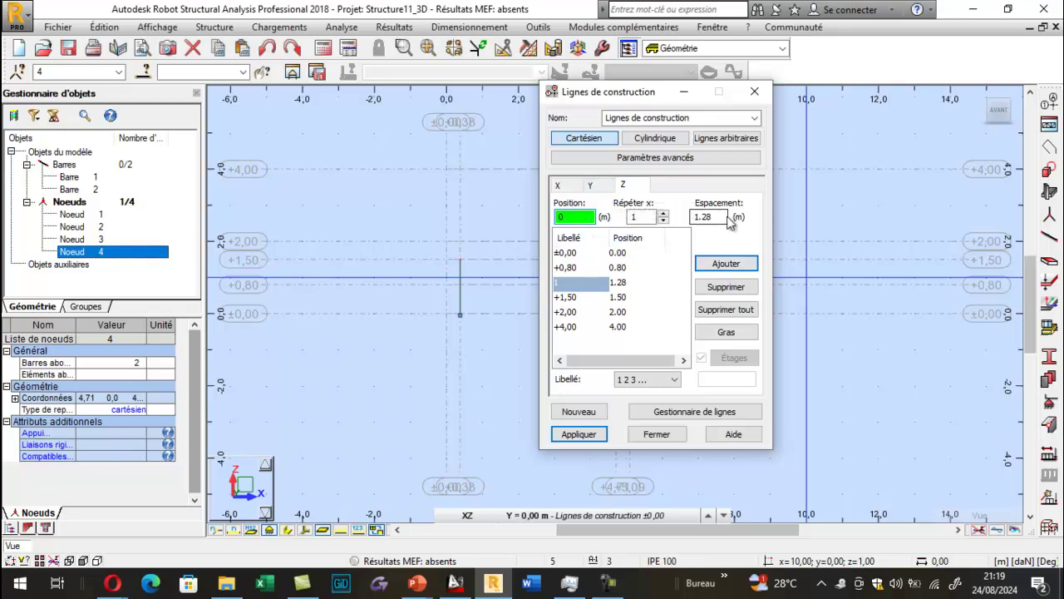
# Step: Add another Z construction line at 4.22 m, apply the construction lines and close their definition
pyautogui.click(693, 220)
pyautogui.write('4.22')
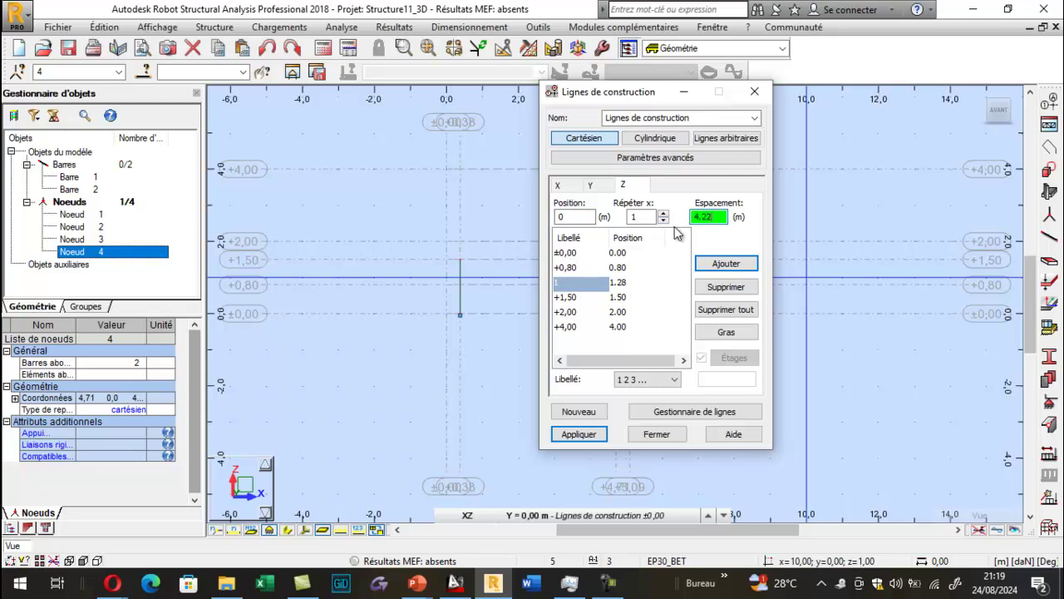
pyautogui.click(702, 268)
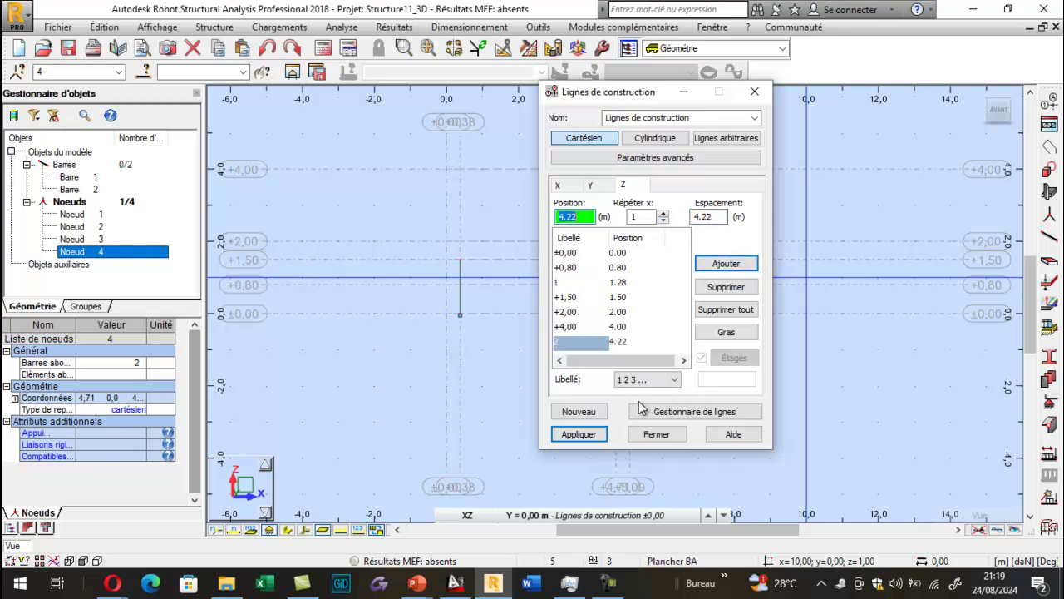
pyautogui.click(581, 433)
pyautogui.click(656, 433)
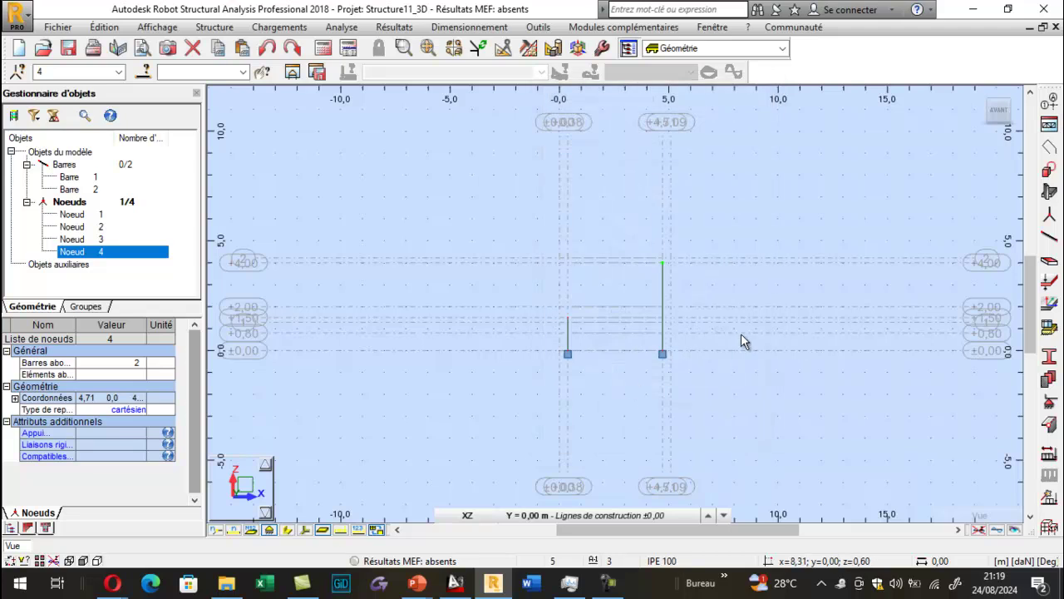
# Step: Draw the sloped IPE 100 bar across both post tops, from 0.00; 0.00; 1.28 to 5.09; 0.00; 4.22, and end bar creation
pyautogui.scroll(5, 595, 335)
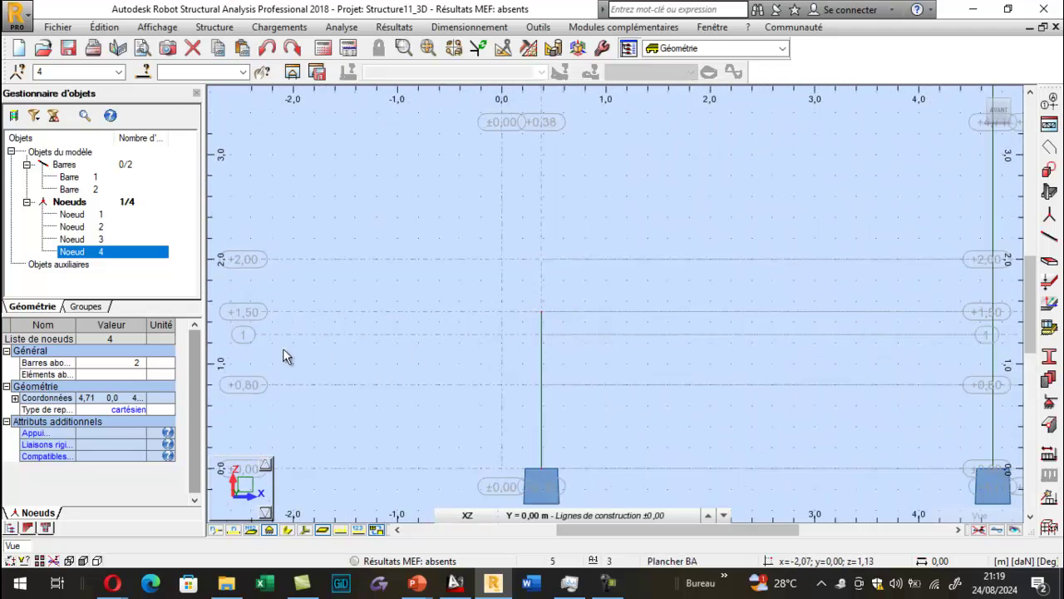
pyautogui.scroll(-3, 258, 349)
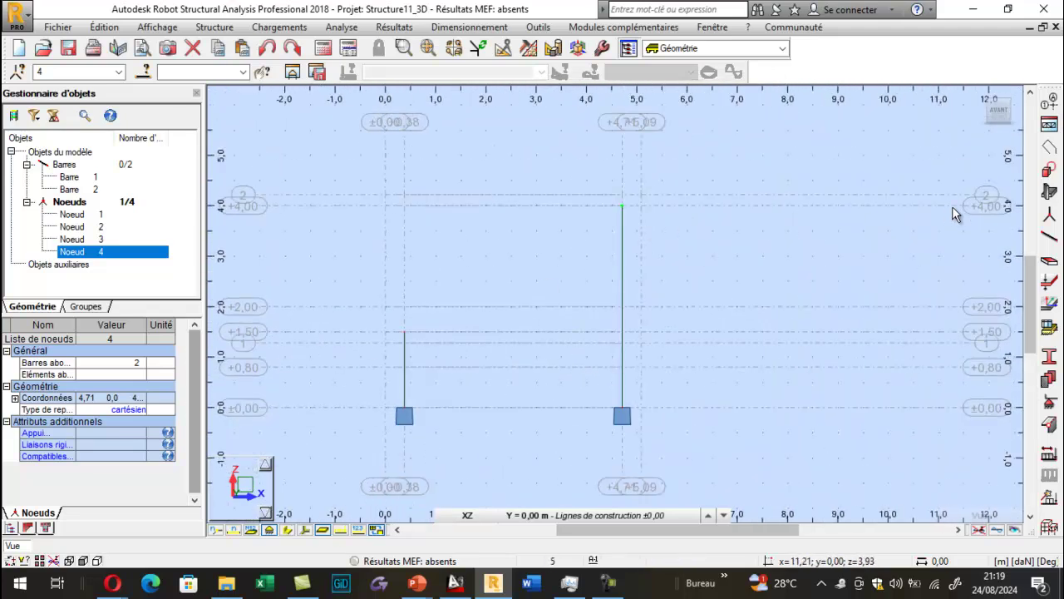
pyautogui.click(1052, 242)
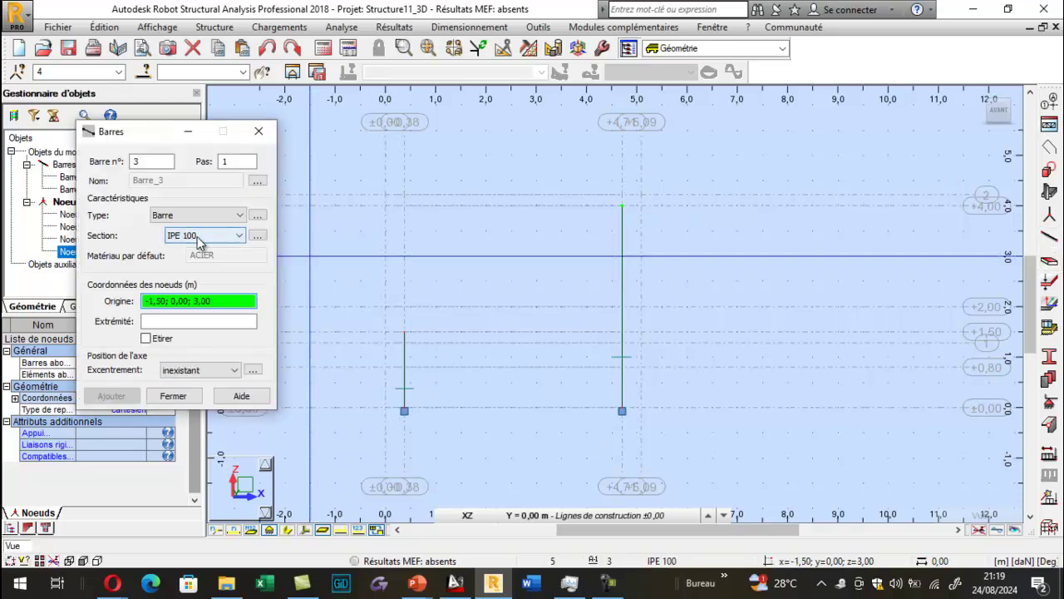
pyautogui.scroll(-1, 759, 281)
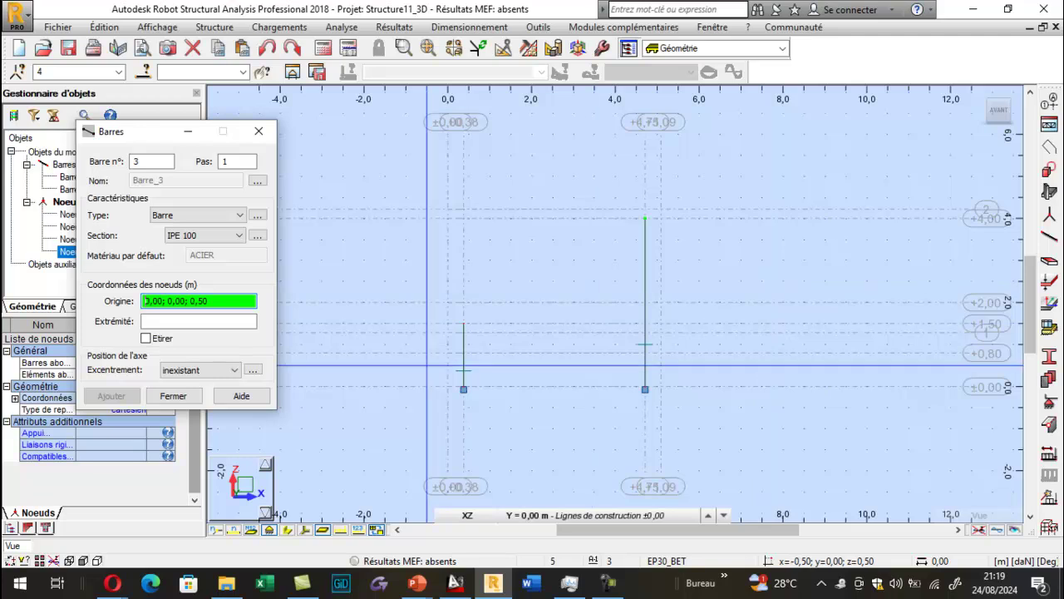
pyautogui.scroll(-5, 552, 323)
pyautogui.scroll(6, 538, 323)
pyautogui.scroll(1, 532, 331)
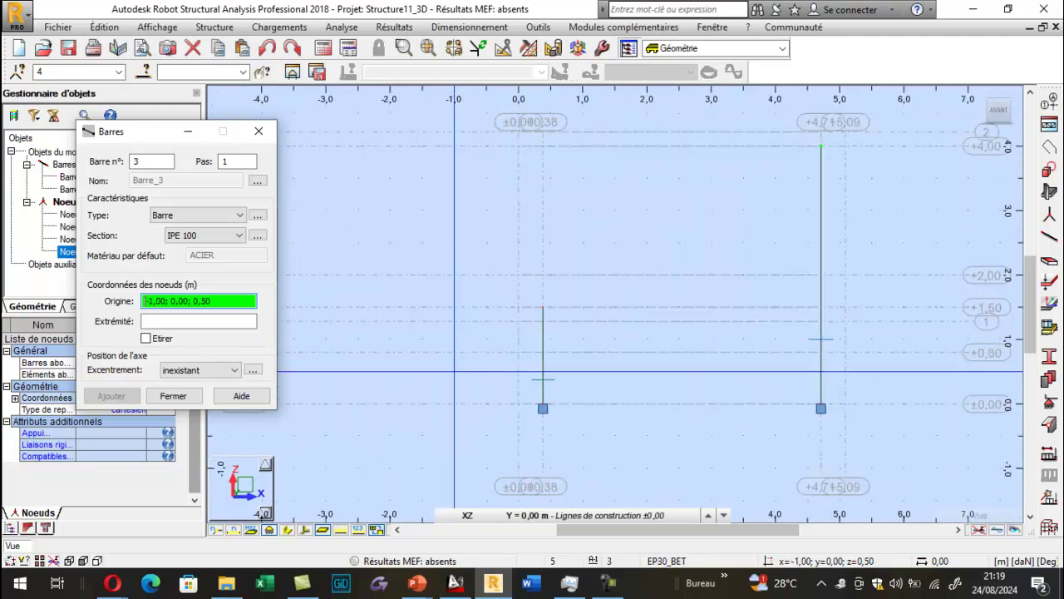
pyautogui.click(518, 321)
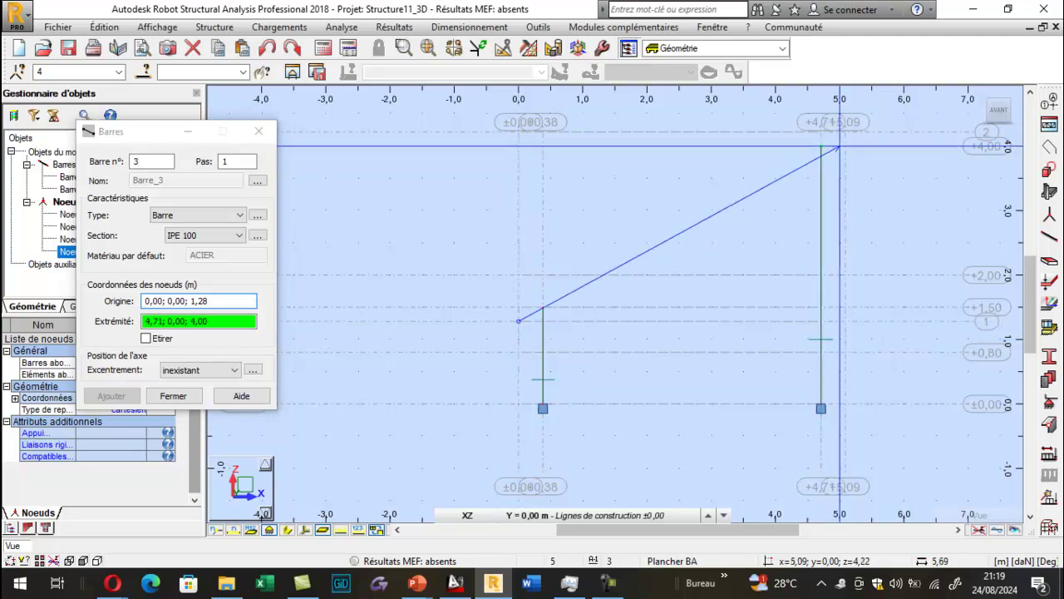
pyautogui.scroll(-4, 839, 131)
pyautogui.scroll(9, 759, 197)
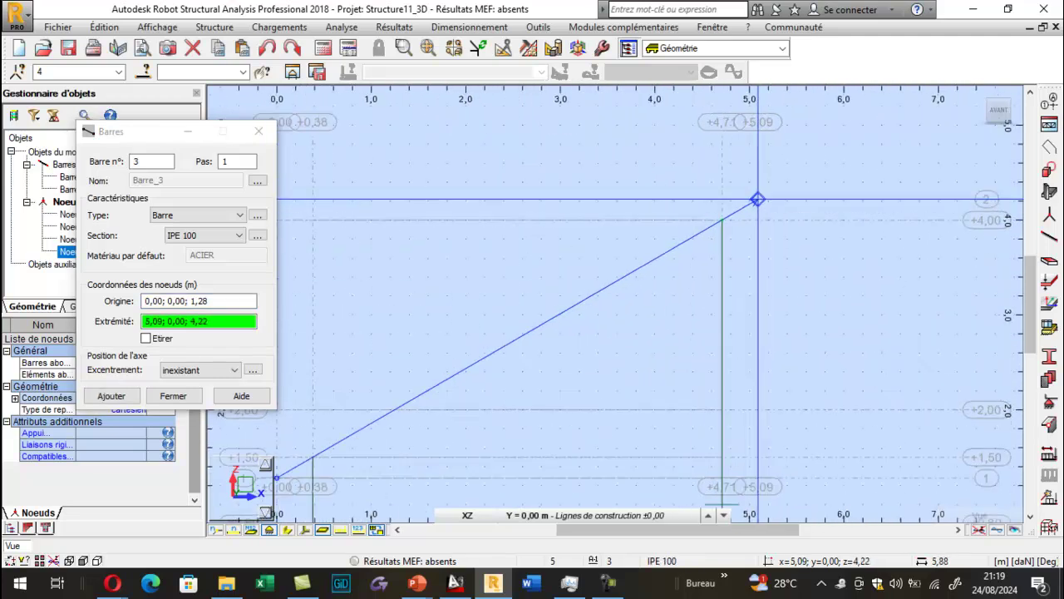
pyautogui.click(755, 197)
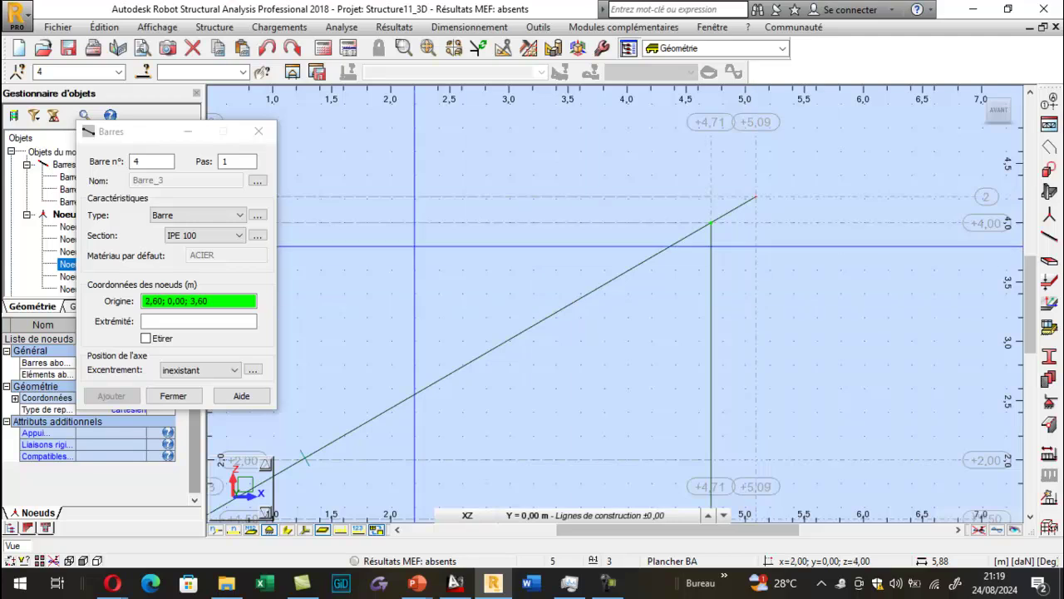
pyautogui.press('Escape')
pyautogui.scroll(-3, 757, 171)
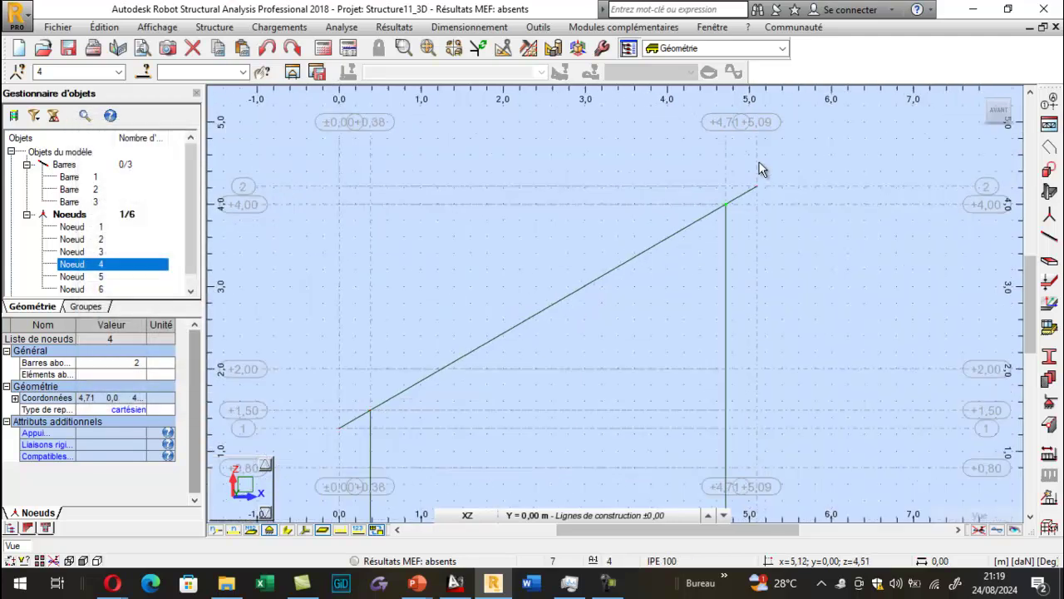
pyautogui.click(561, 215)
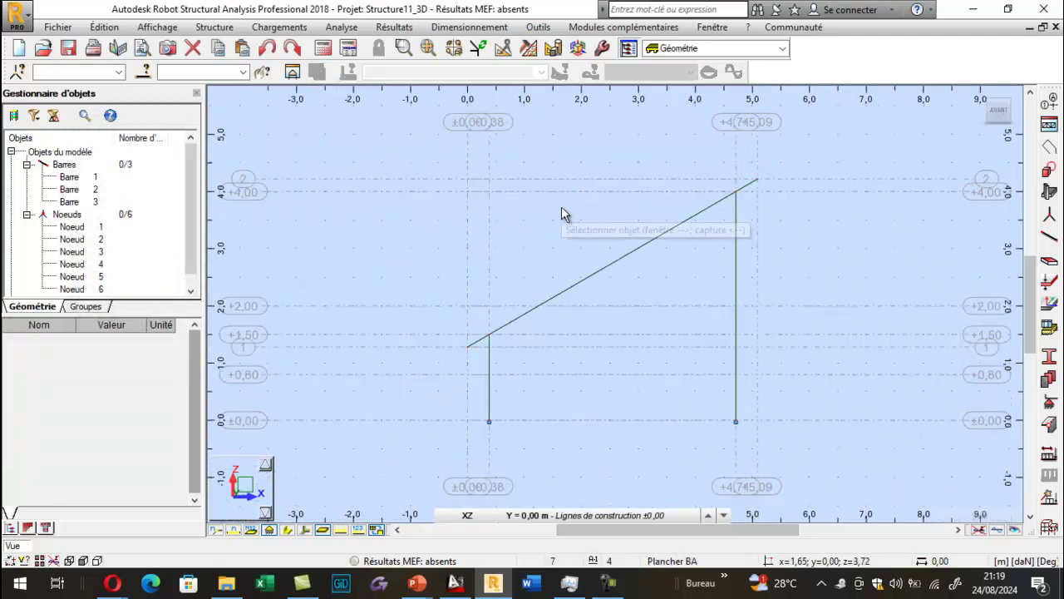
# Step: Display the bars' section shapes and turn on the profile legend by colours (Profilés - légende par couleurs) for the bars
pyautogui.click(290, 533)
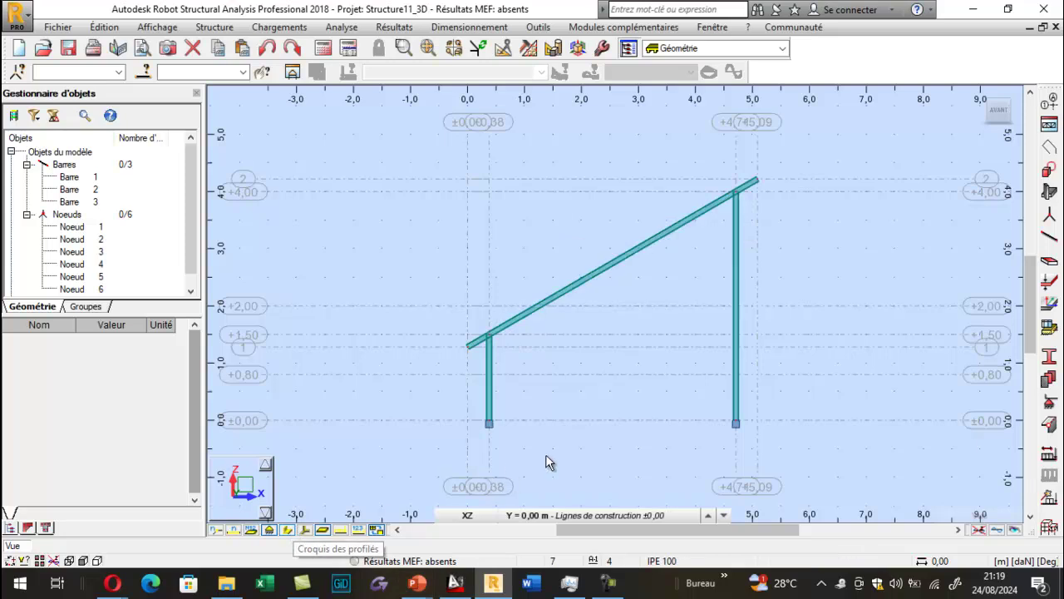
pyautogui.rightClick(275, 135)
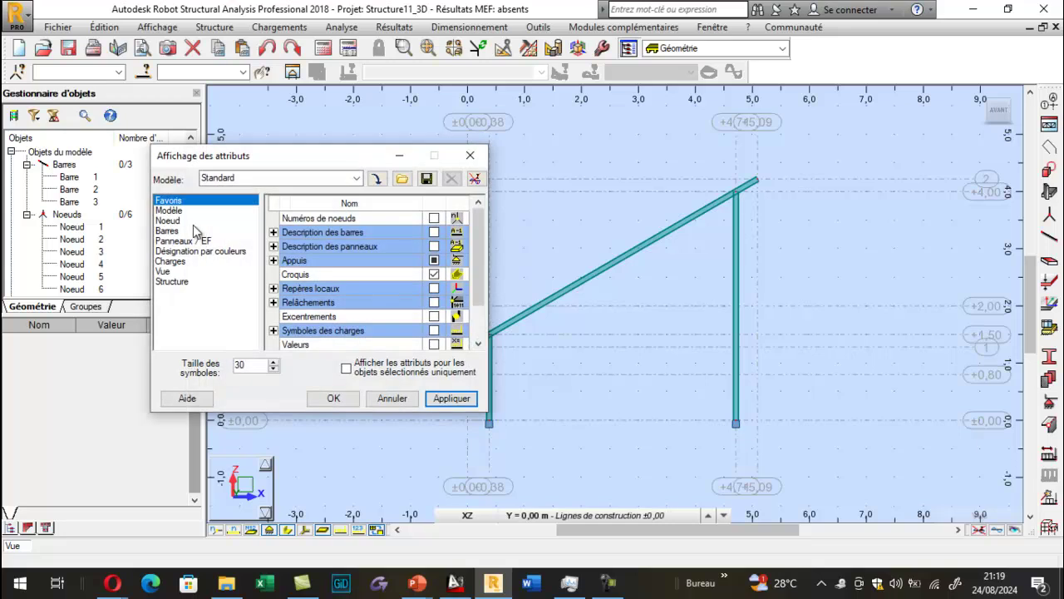
pyautogui.click(170, 231)
pyautogui.click(434, 260)
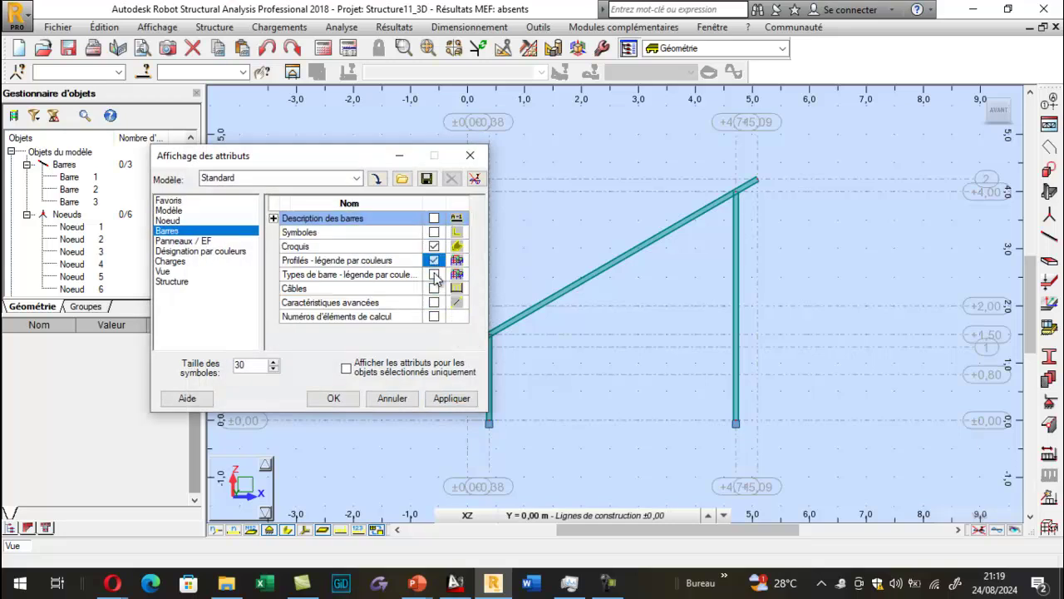
pyautogui.click(443, 400)
pyautogui.click(333, 399)
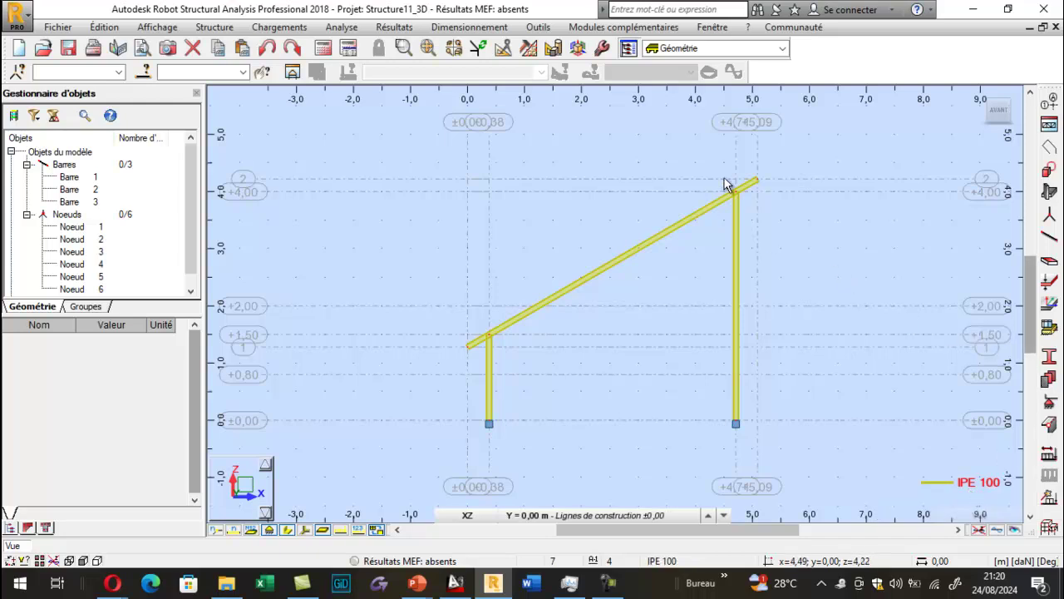
# Step: Inspect the joints between the posts and the sloped beam up close, and turn the section shapes off
pyautogui.scroll(2, 731, 183)
pyautogui.scroll(-2, 511, 317)
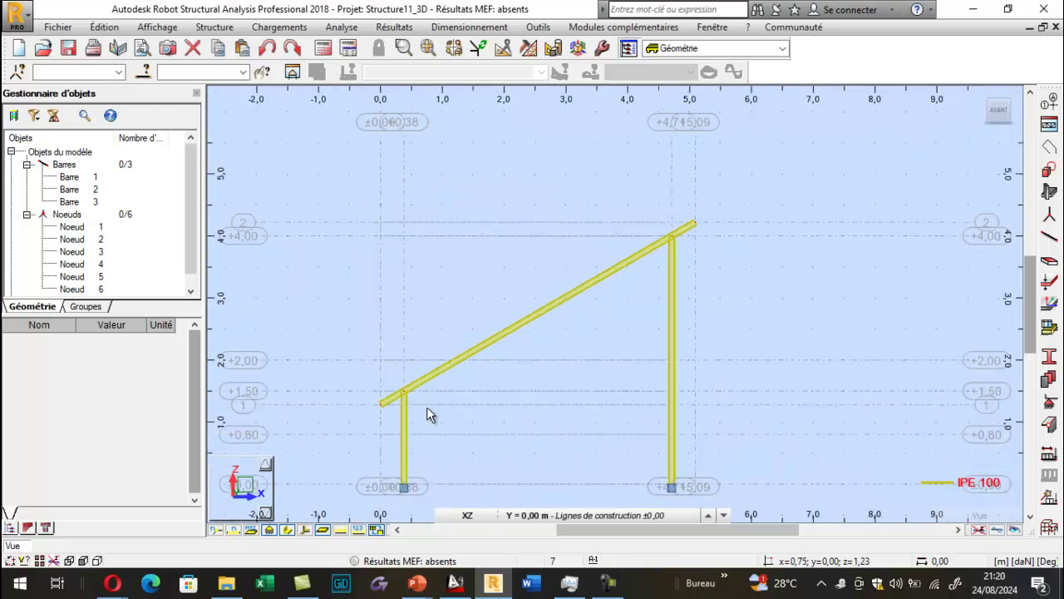
pyautogui.scroll(3, 671, 232)
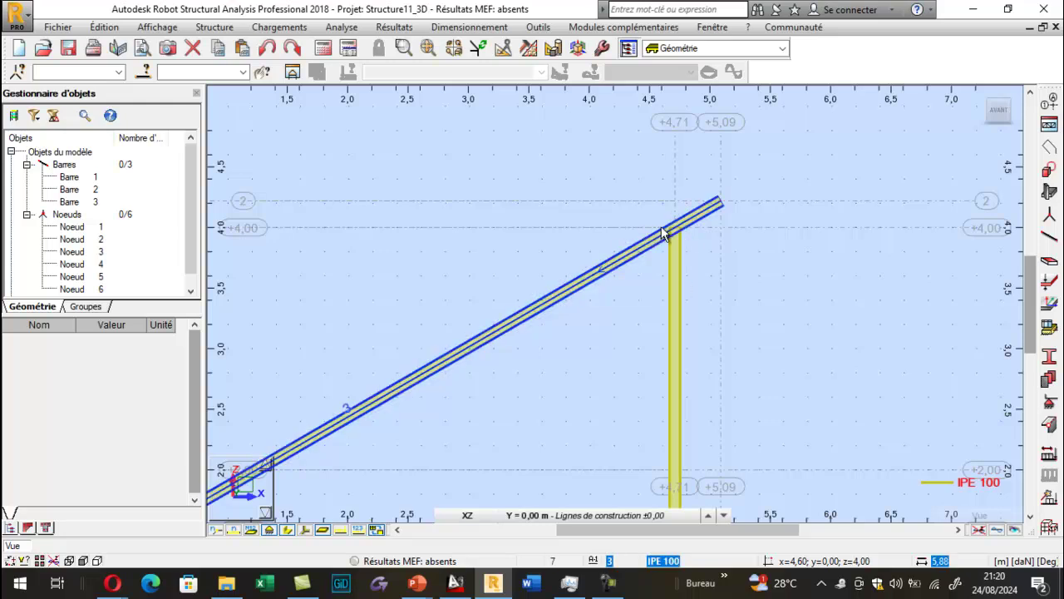
pyautogui.scroll(-2, 665, 235)
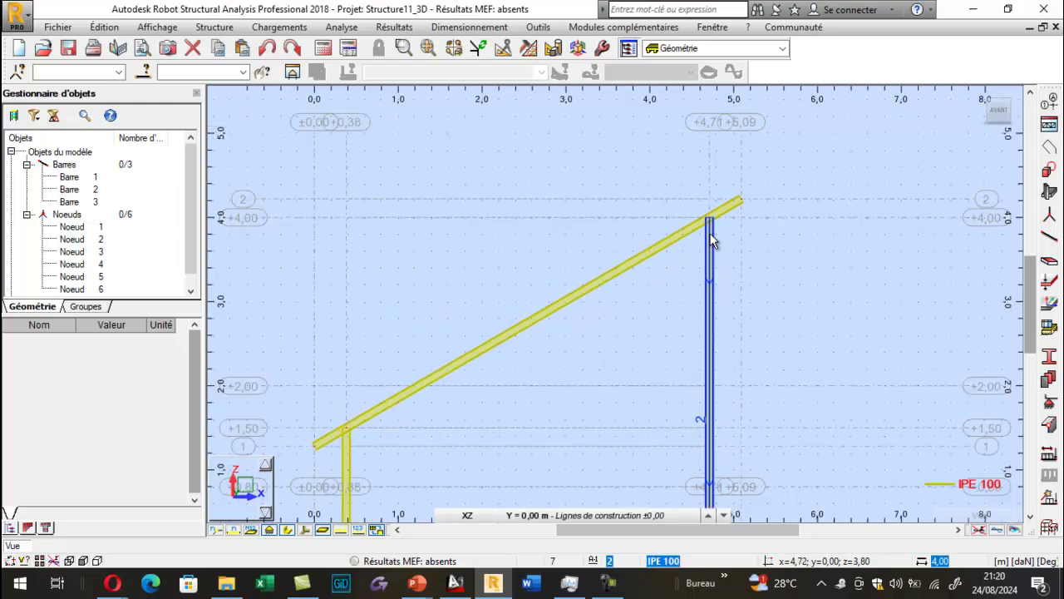
pyautogui.scroll(-2, 573, 195)
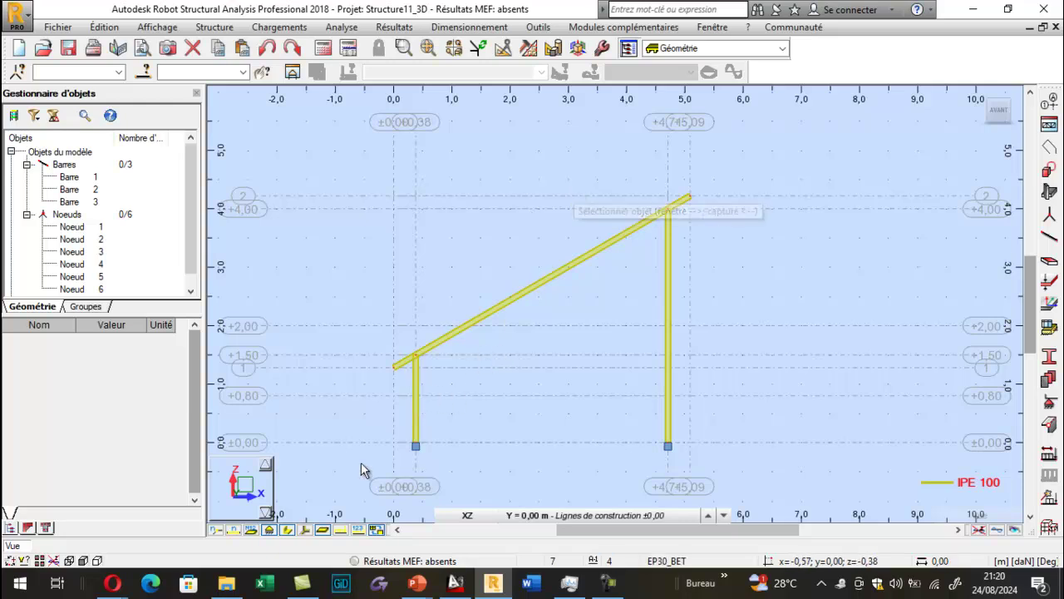
pyautogui.click(289, 528)
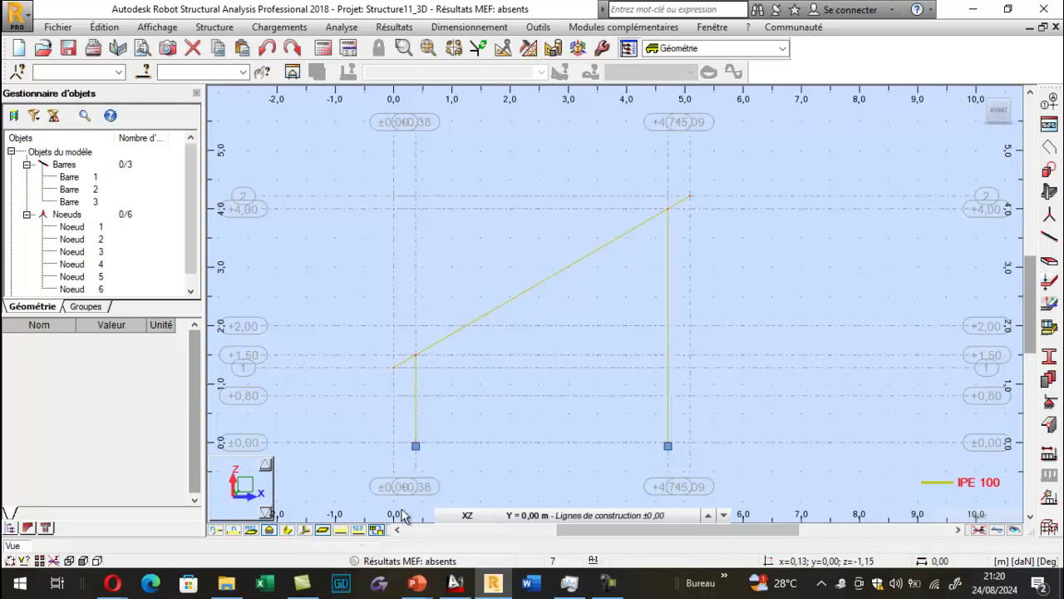
# Step: Switch to the AutoCAD drawing and examine the first purlin's position near the sloped beam's lower end
pyautogui.click(455, 583)
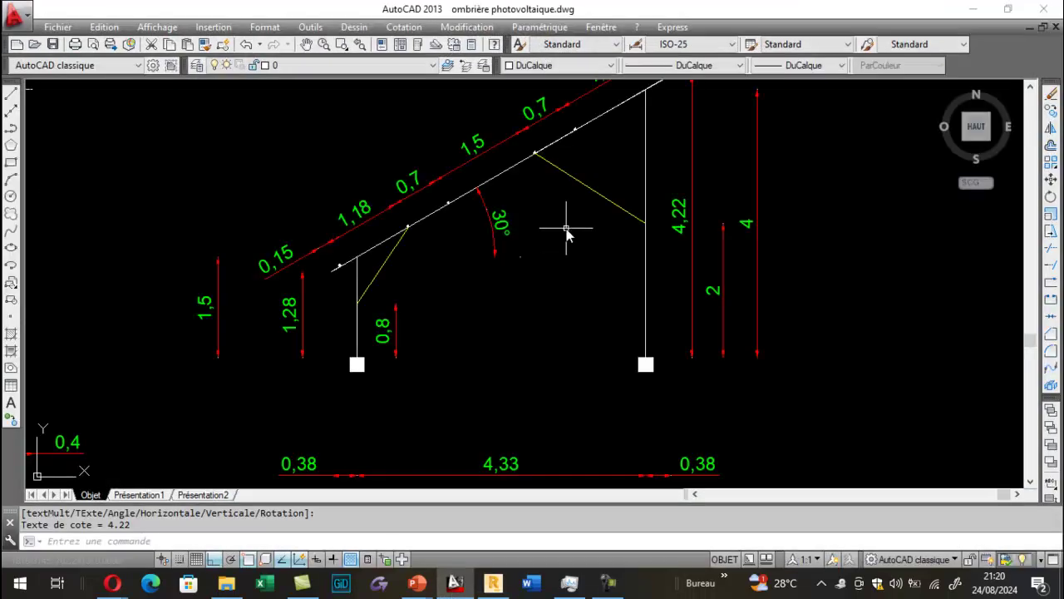
pyautogui.scroll(6, 349, 266)
pyautogui.scroll(-8, 357, 287)
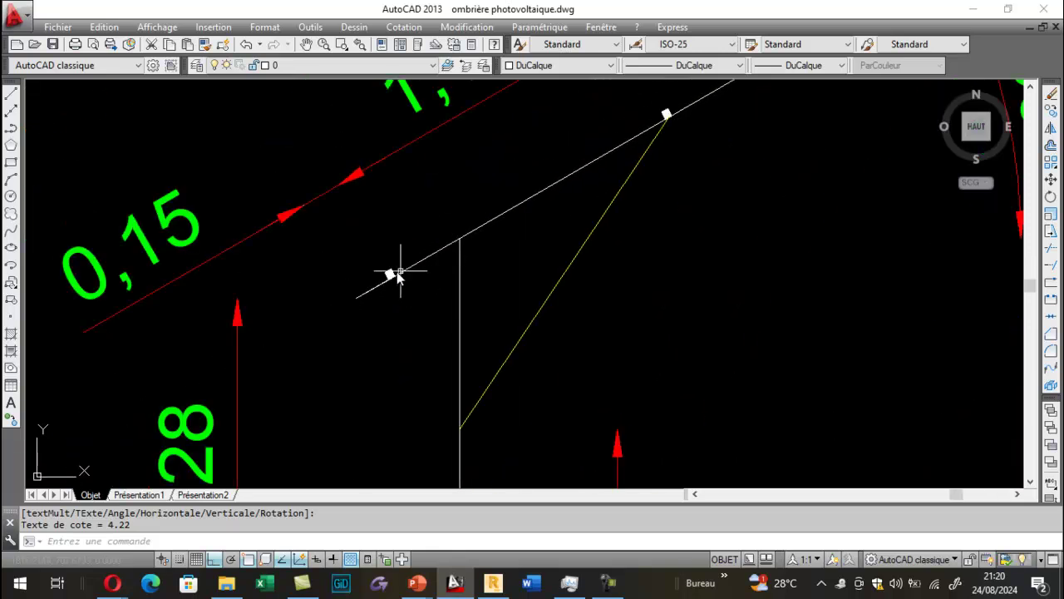
pyautogui.scroll(-3, 283, 260)
pyautogui.scroll(3, 270, 261)
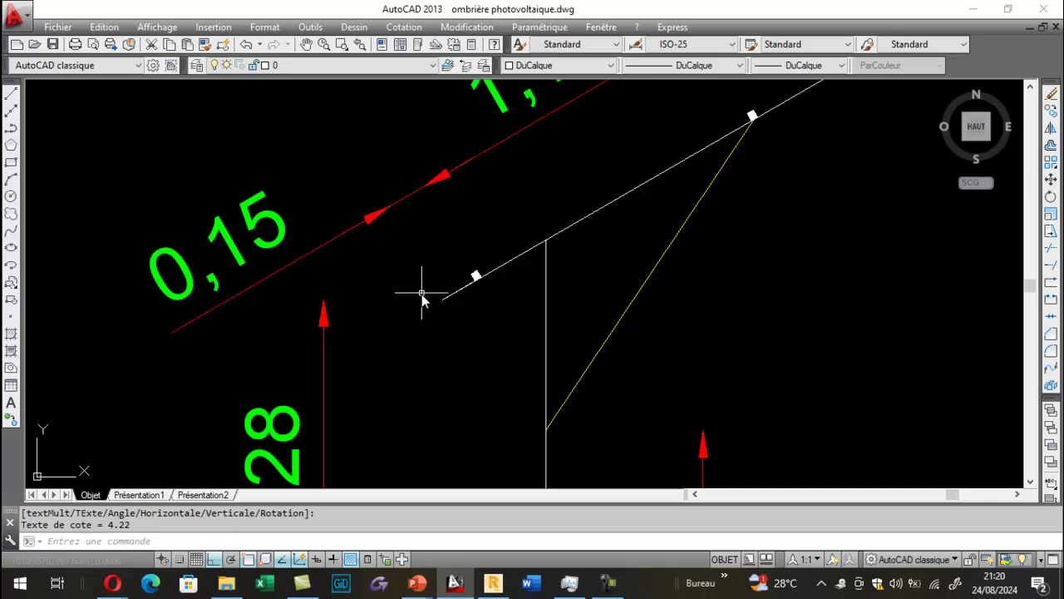
# Step: In Robot, generate a node 0.15 m from the sloped beam's lower end without dividing the bar, and return to the AutoCAD drawing
pyautogui.click(493, 582)
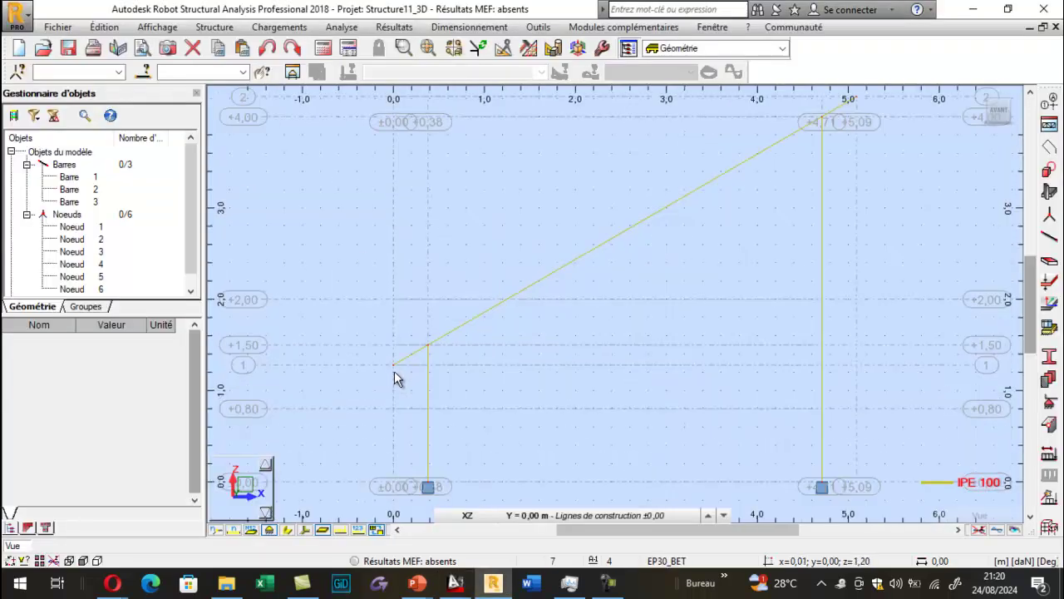
pyautogui.click(92, 30)
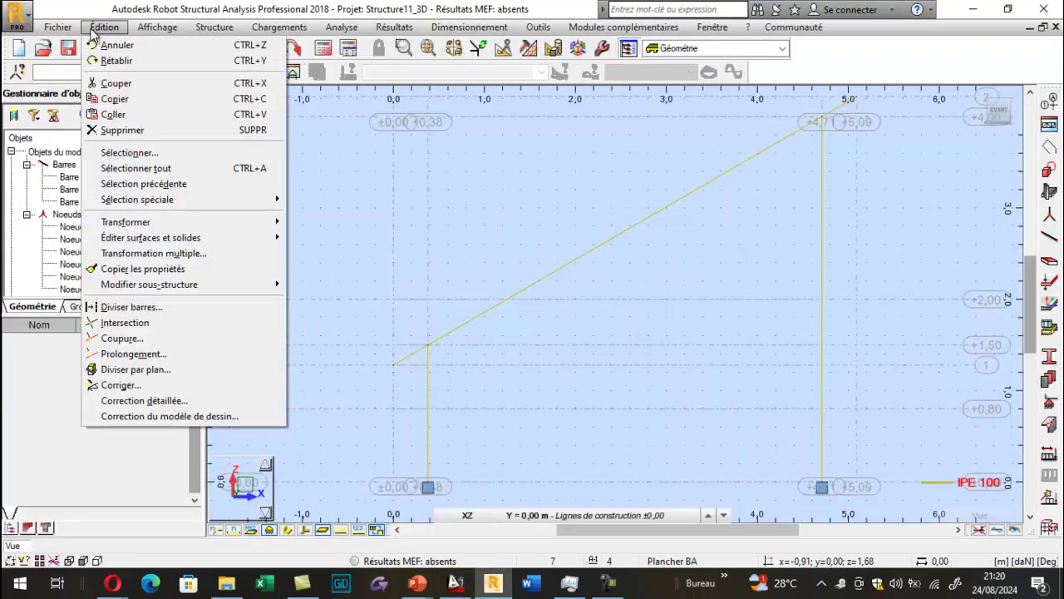
pyautogui.click(124, 307)
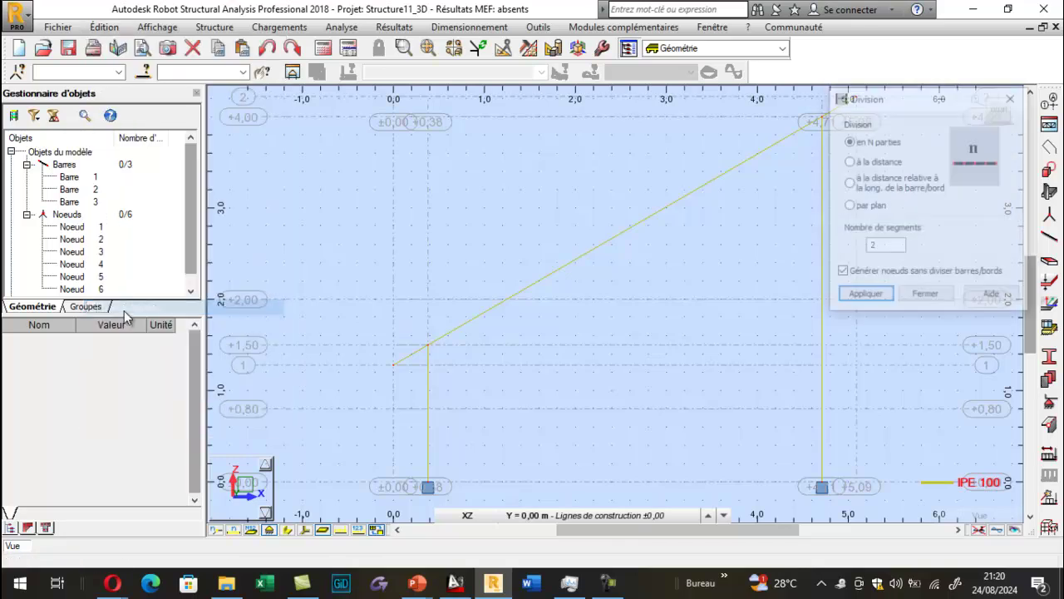
pyautogui.click(751, 153)
pyautogui.moveTo(836, 109); pyautogui.dragTo(115, 98)
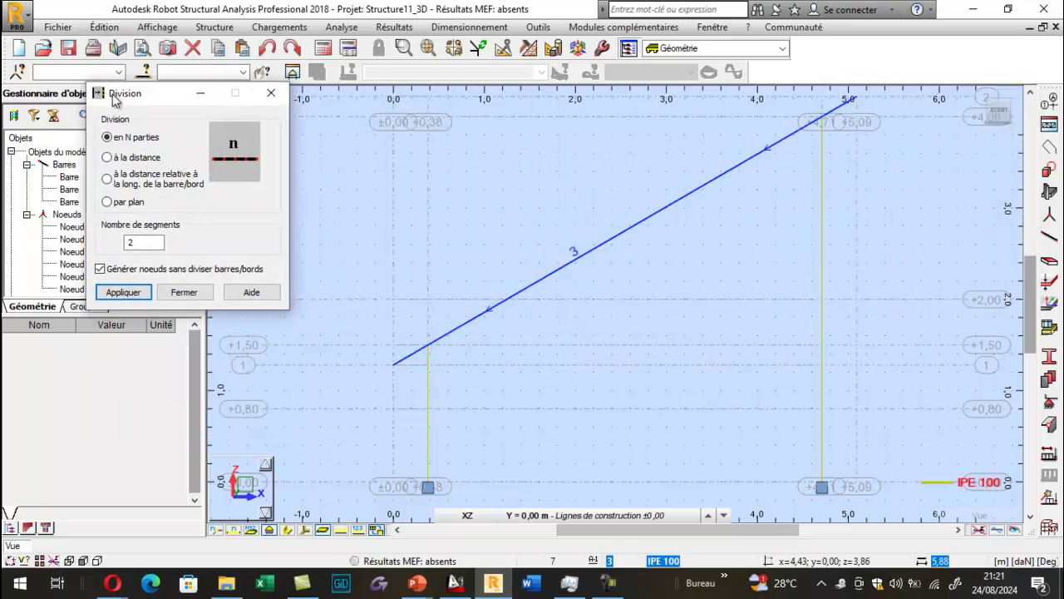
pyautogui.click(128, 165)
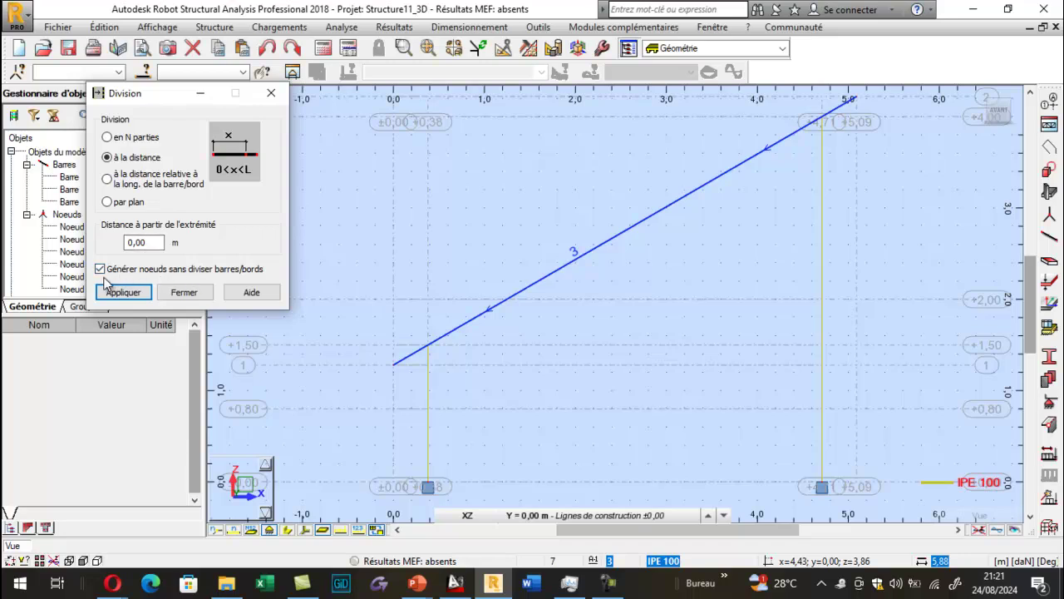
pyautogui.doubleClick(150, 243)
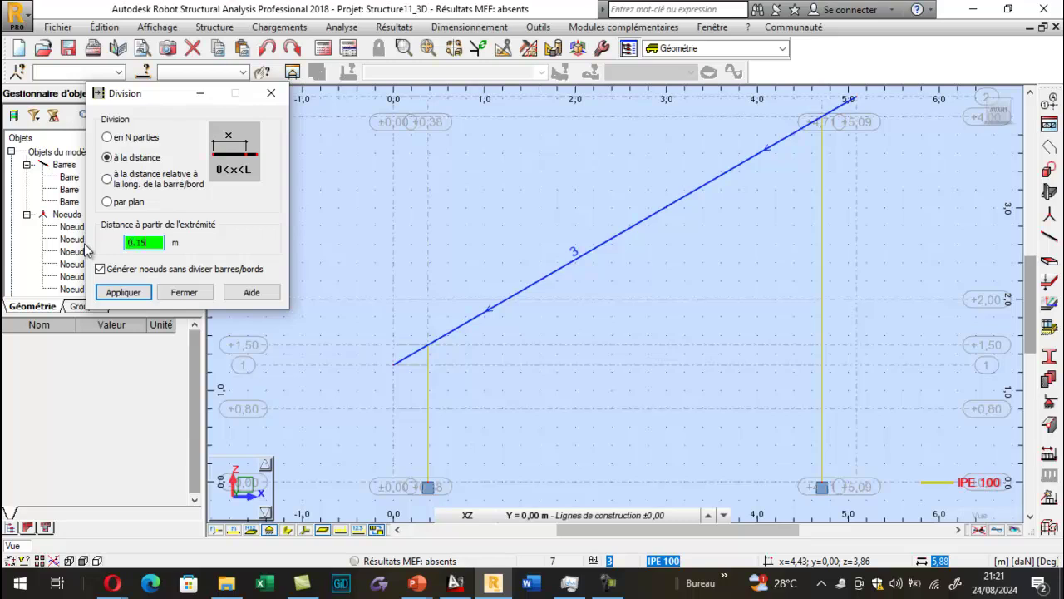
pyautogui.click(399, 360)
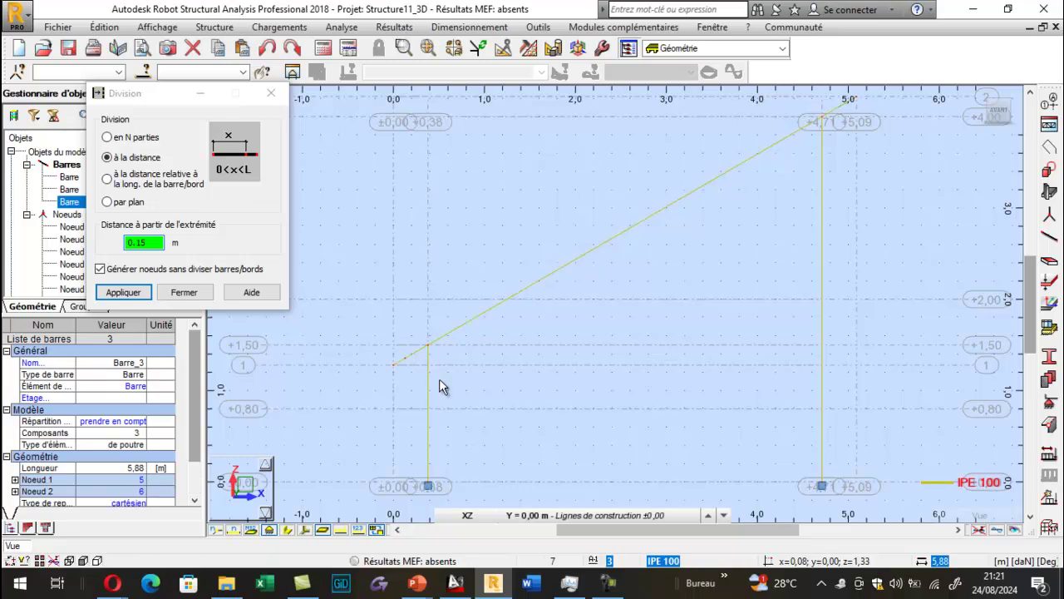
pyautogui.scroll(5, 395, 365)
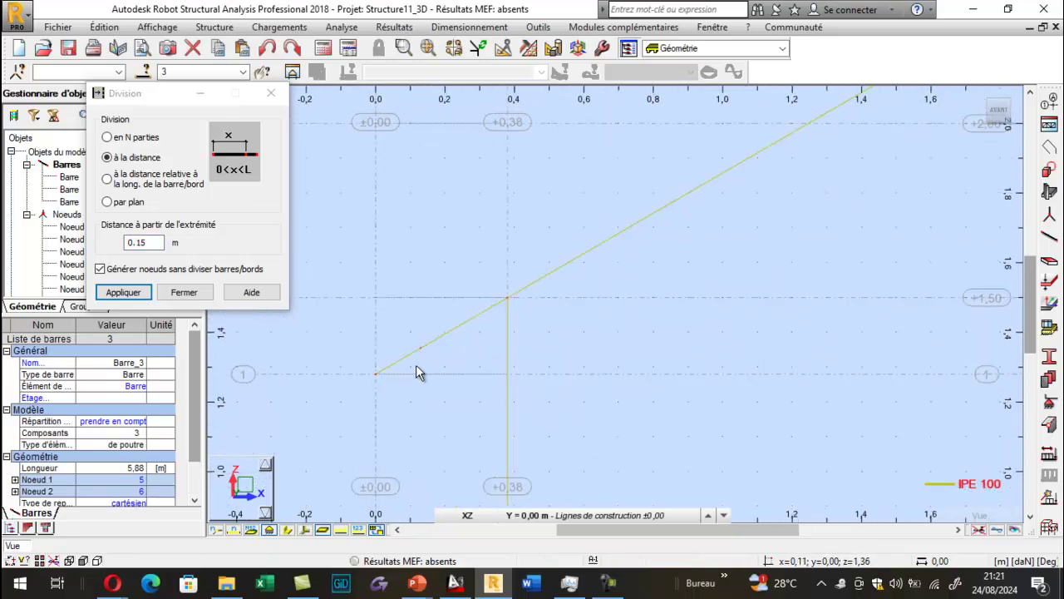
pyautogui.scroll(3, 407, 353)
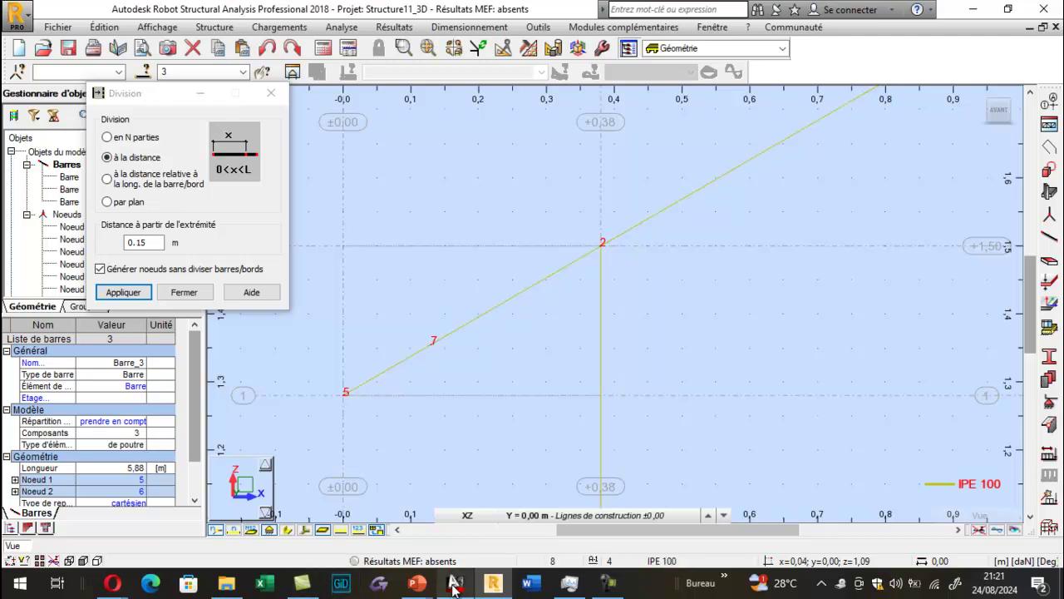
pyautogui.click(454, 584)
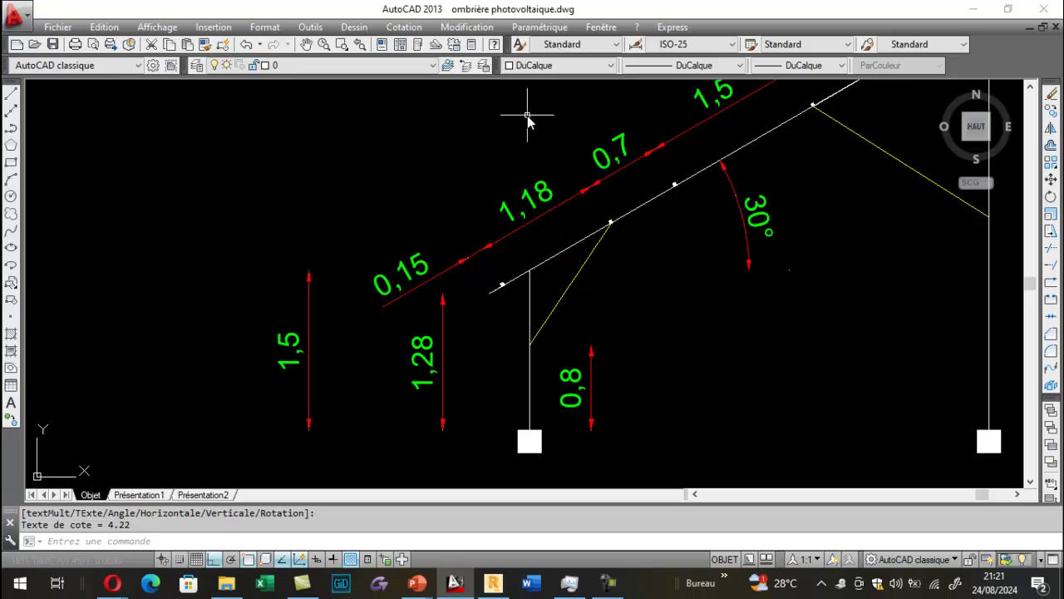
pyautogui.click(406, 26)
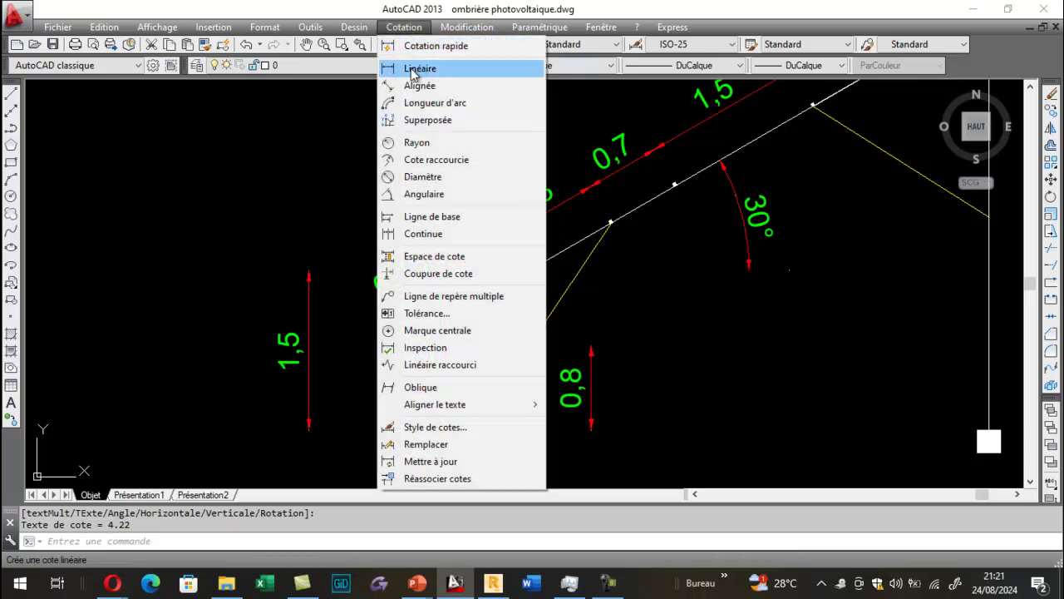
pyautogui.click(399, 66)
pyautogui.scroll(4, 631, 228)
pyautogui.scroll(2, 617, 233)
pyautogui.click(686, 195)
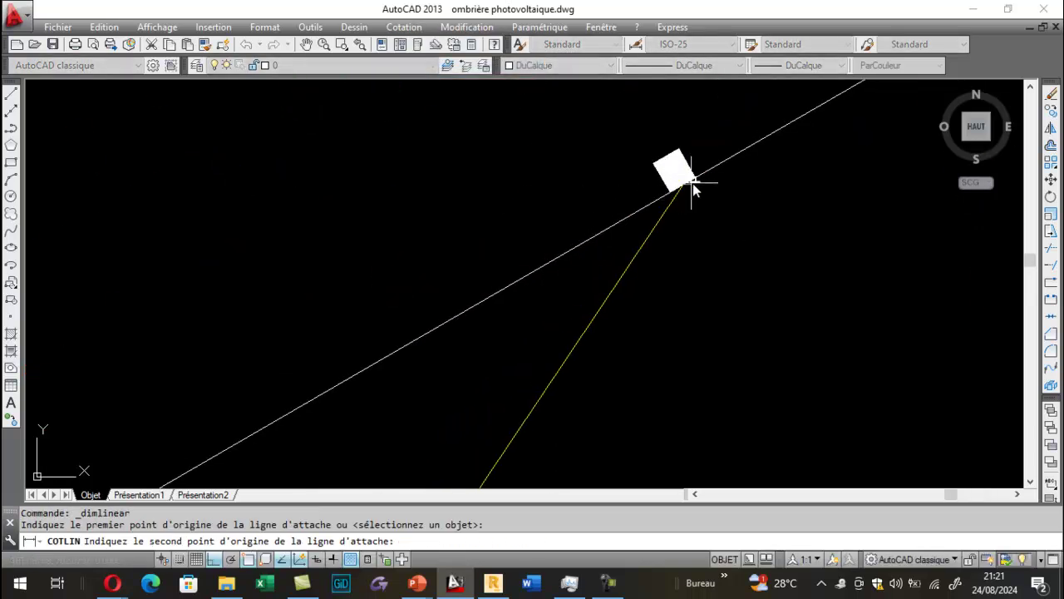
pyautogui.scroll(-3, 688, 190)
pyautogui.scroll(2, 380, 361)
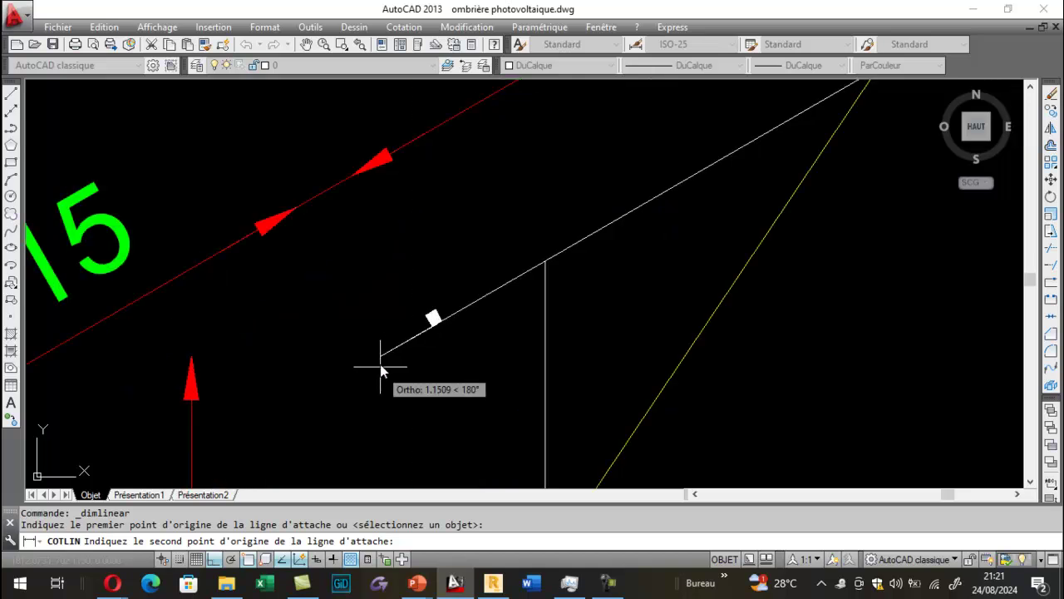
pyautogui.click(381, 361)
pyautogui.scroll(-4, 470, 423)
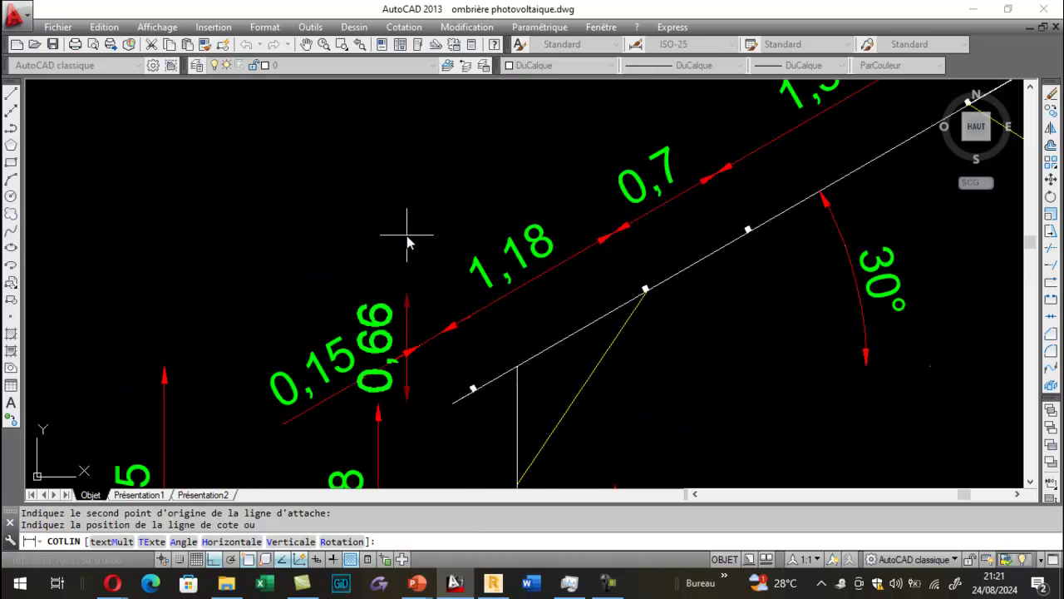
pyautogui.press('Escape')
# Step: Add an aligned dimension from the short post's brace top to the sloped beam's lower end, placed above the existing dimensions
pyautogui.click(403, 26)
pyautogui.click(420, 83)
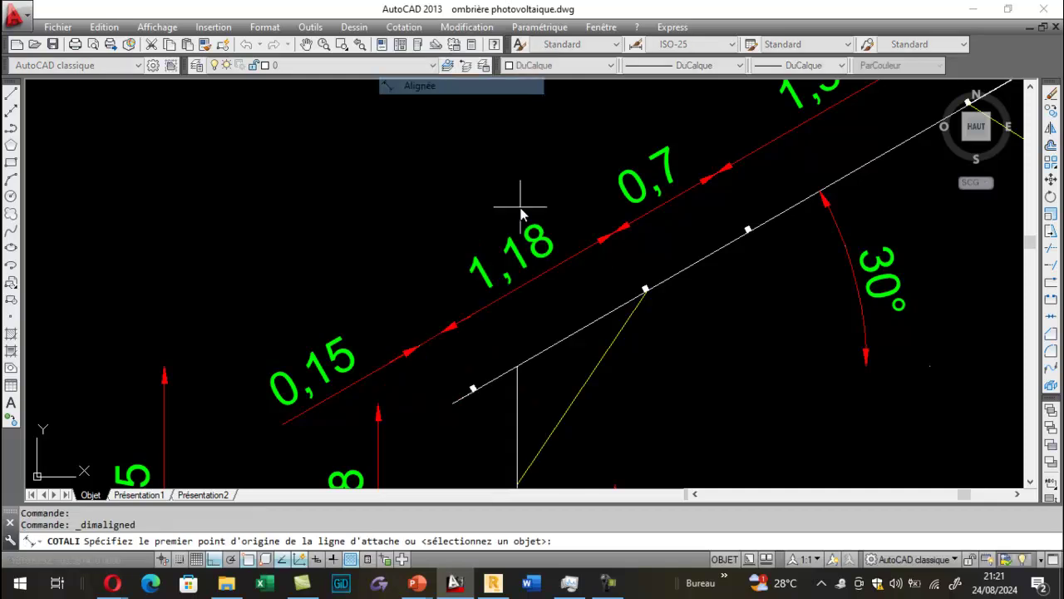
pyautogui.scroll(4, 647, 292)
pyautogui.click(642, 266)
pyautogui.scroll(-5, 661, 229)
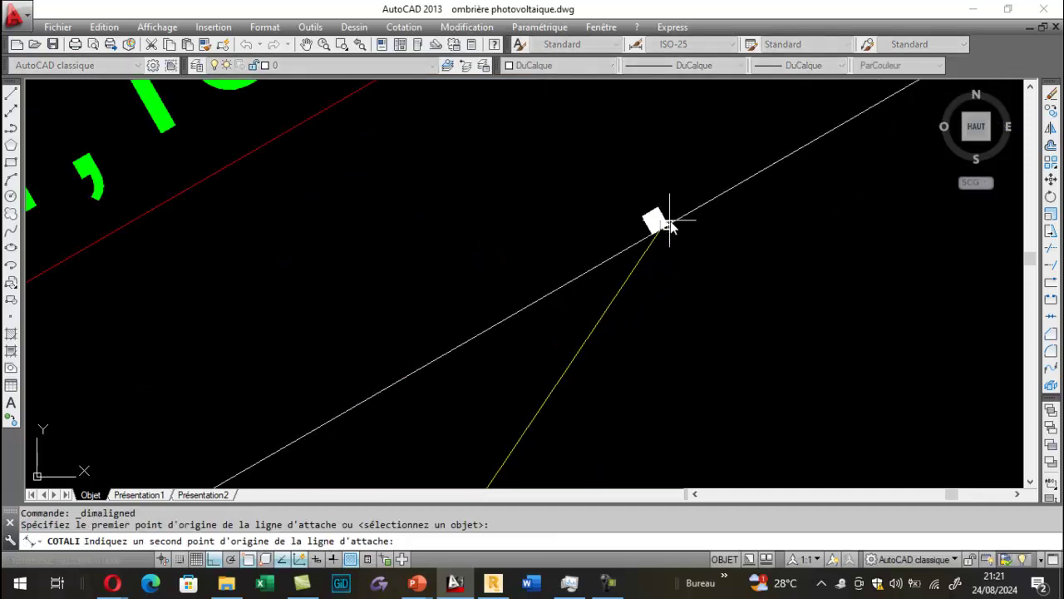
pyautogui.scroll(3, 632, 253)
pyautogui.click(657, 214)
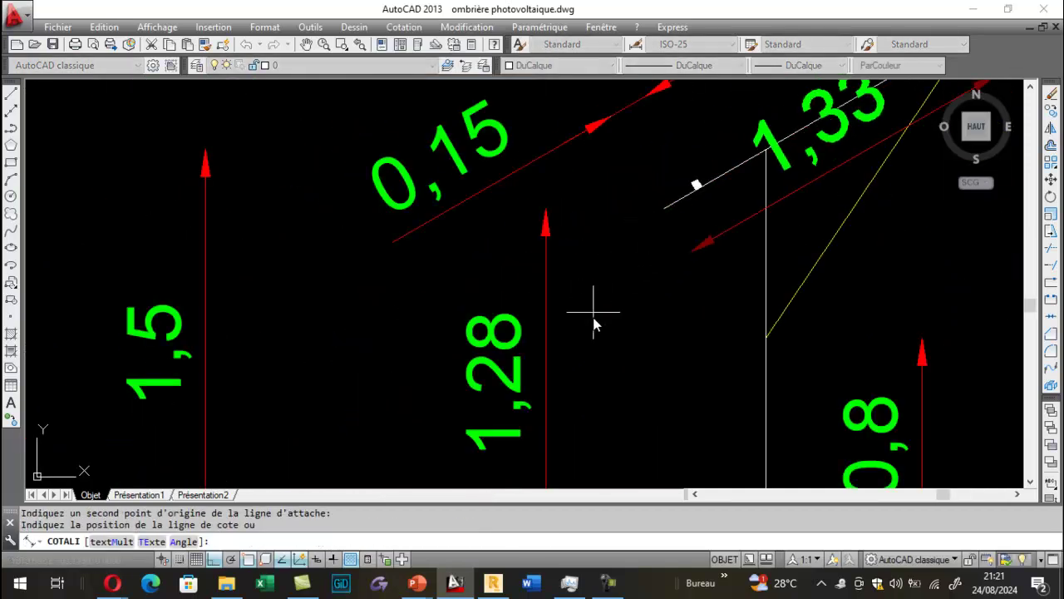
pyautogui.scroll(-4, 636, 221)
pyautogui.click(625, 210)
pyautogui.scroll(3, 616, 208)
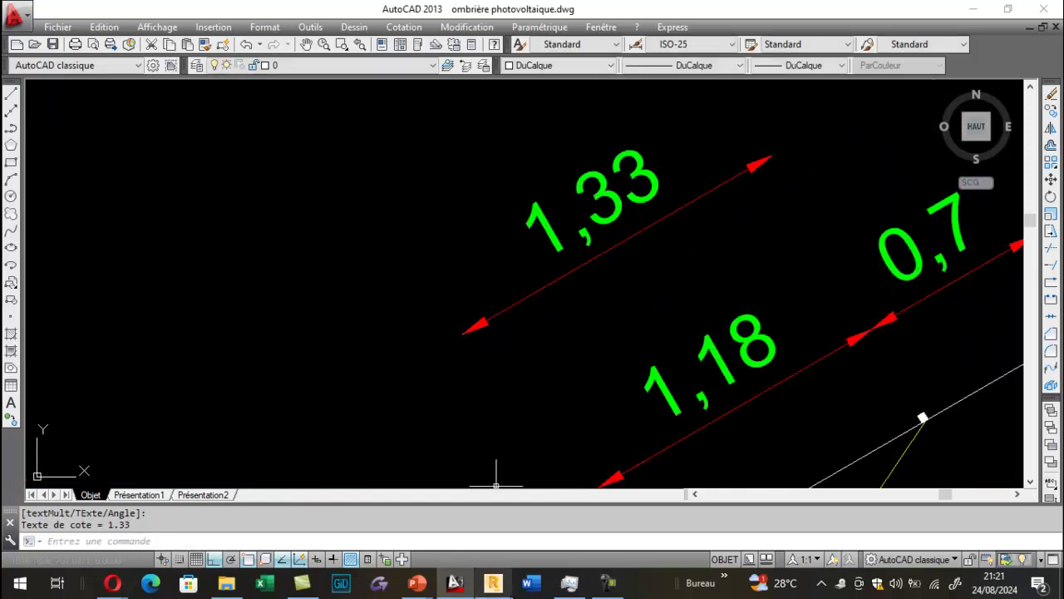
# Step: Return to Robot and generate a node 1.33 m from the sloped beam's lower end without dividing the bar
pyautogui.click(493, 583)
pyautogui.click(154, 242)
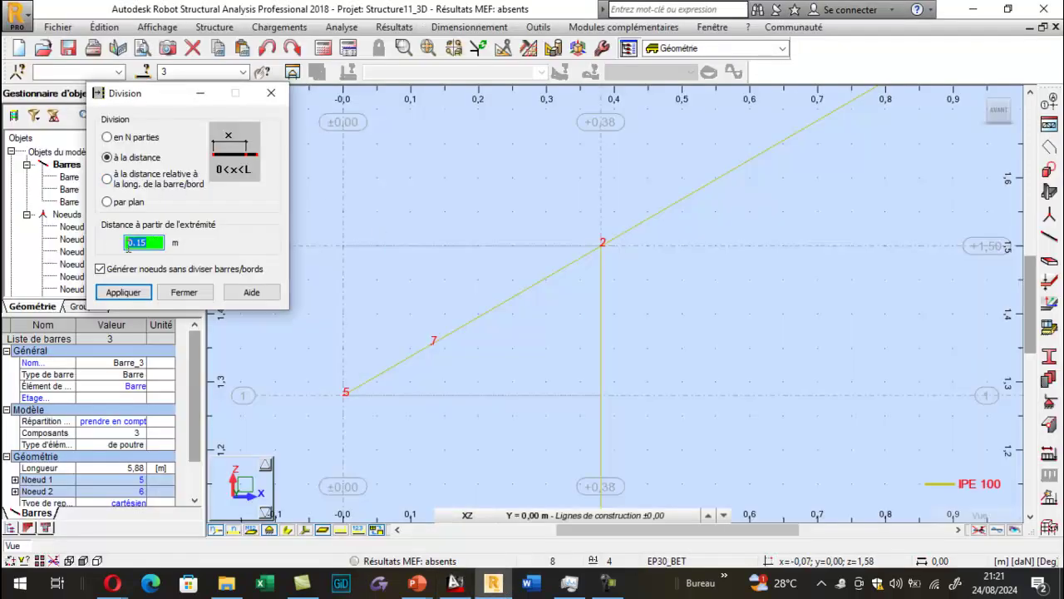
pyautogui.write('1.33')
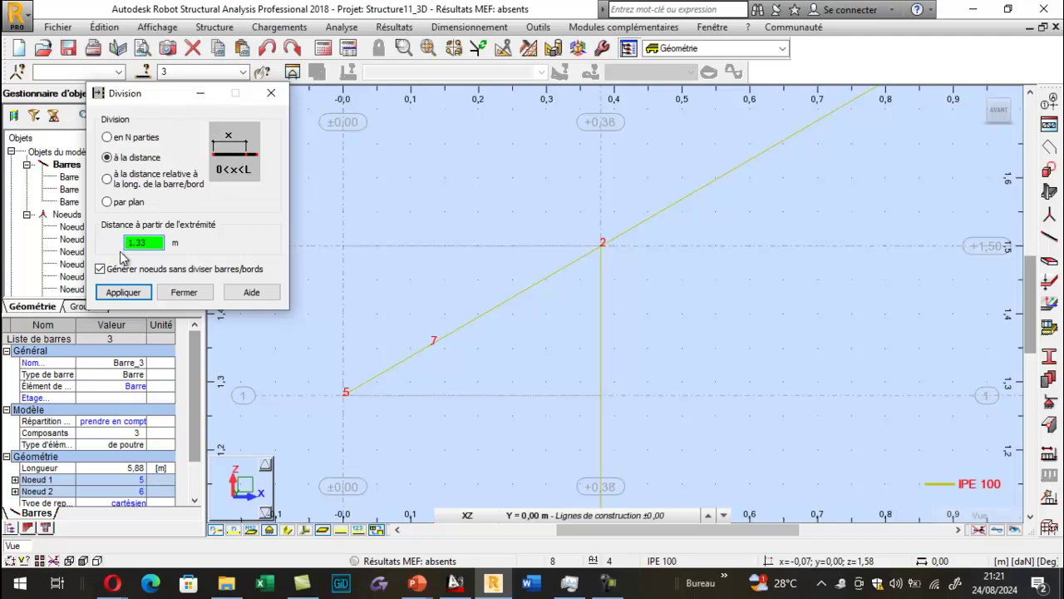
pyautogui.click(363, 385)
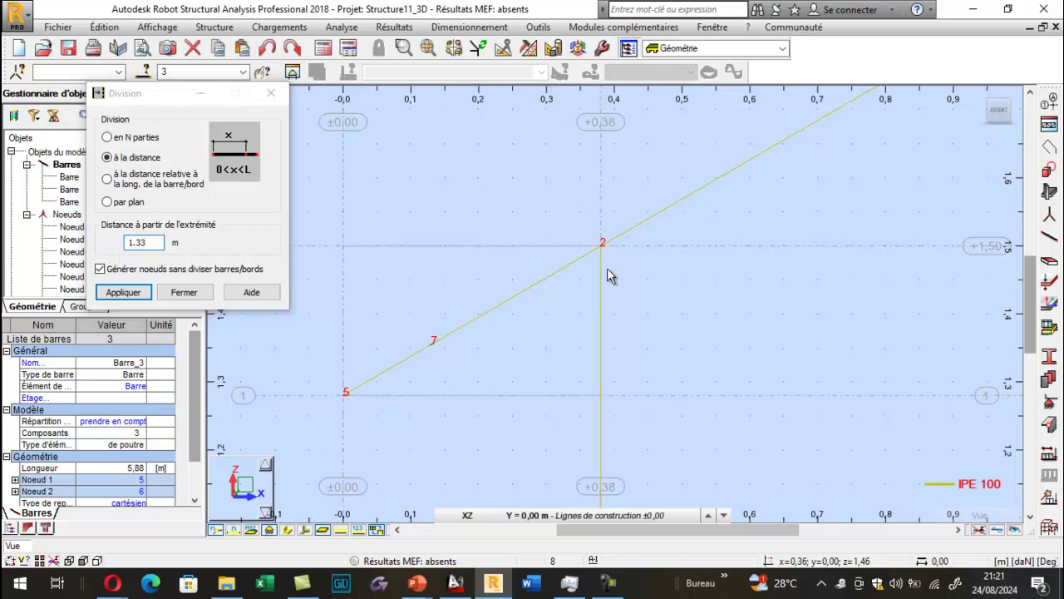
pyautogui.scroll(-3, 441, 333)
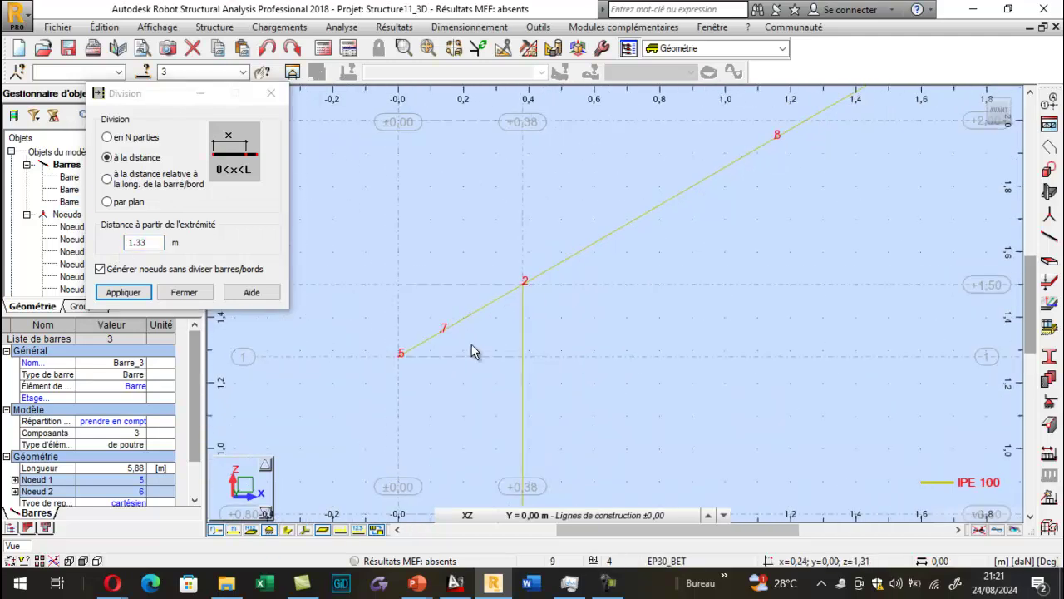
pyautogui.scroll(2, 422, 350)
pyautogui.click(405, 350)
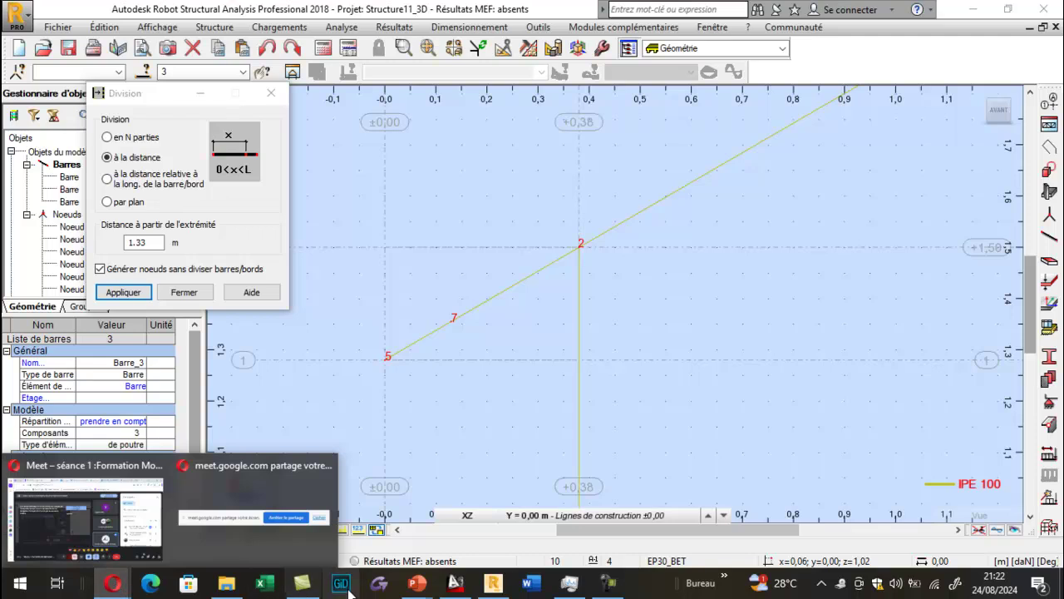
# Step: Examine the dimensions along the sloped beam in the AutoCAD drawing, and return to Robot to inspect the short brace's node on the beam
pyautogui.click(455, 583)
pyautogui.scroll(-3, 470, 333)
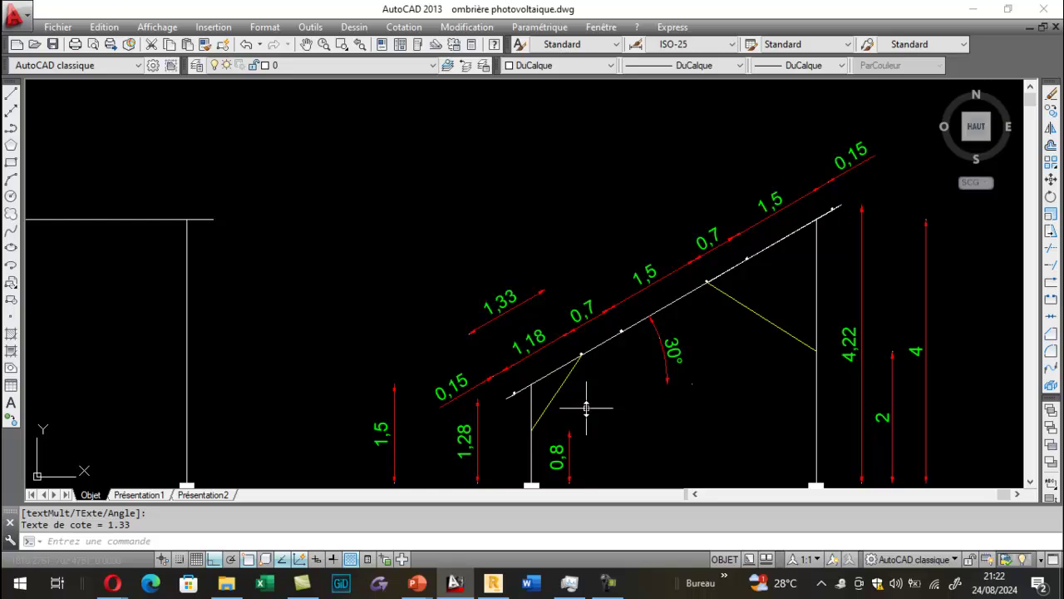
pyautogui.click(491, 583)
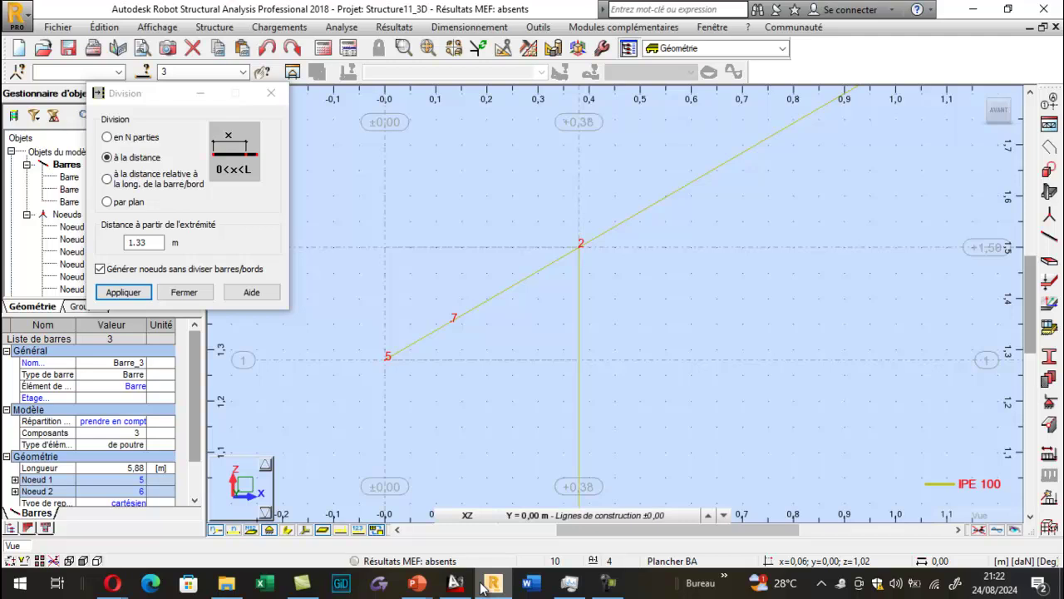
pyautogui.click(482, 585)
pyautogui.click(484, 585)
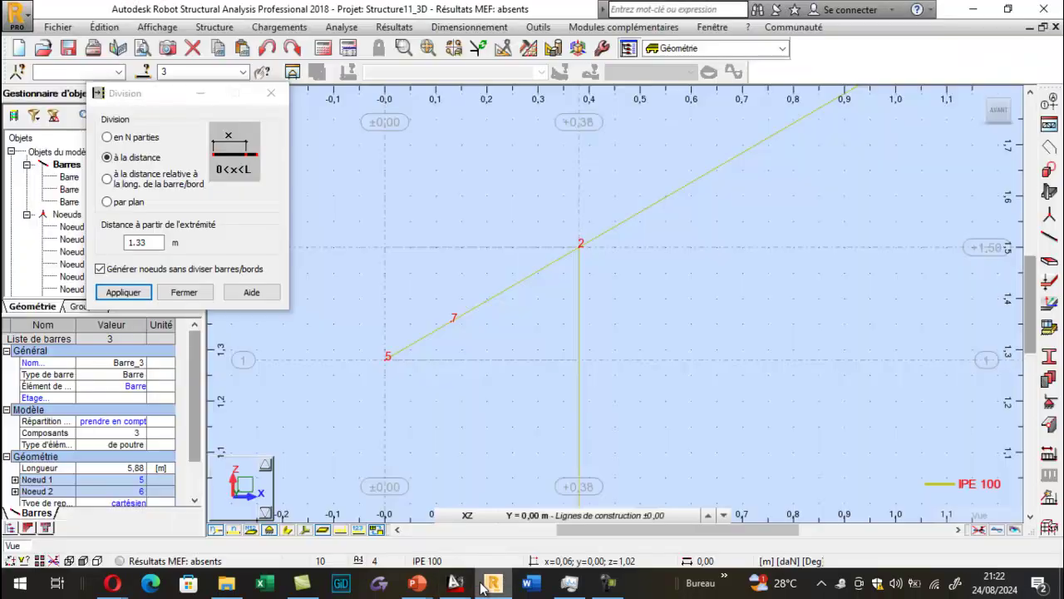
pyautogui.scroll(-2, 504, 325)
pyautogui.scroll(1, 699, 186)
pyautogui.scroll(2, 699, 186)
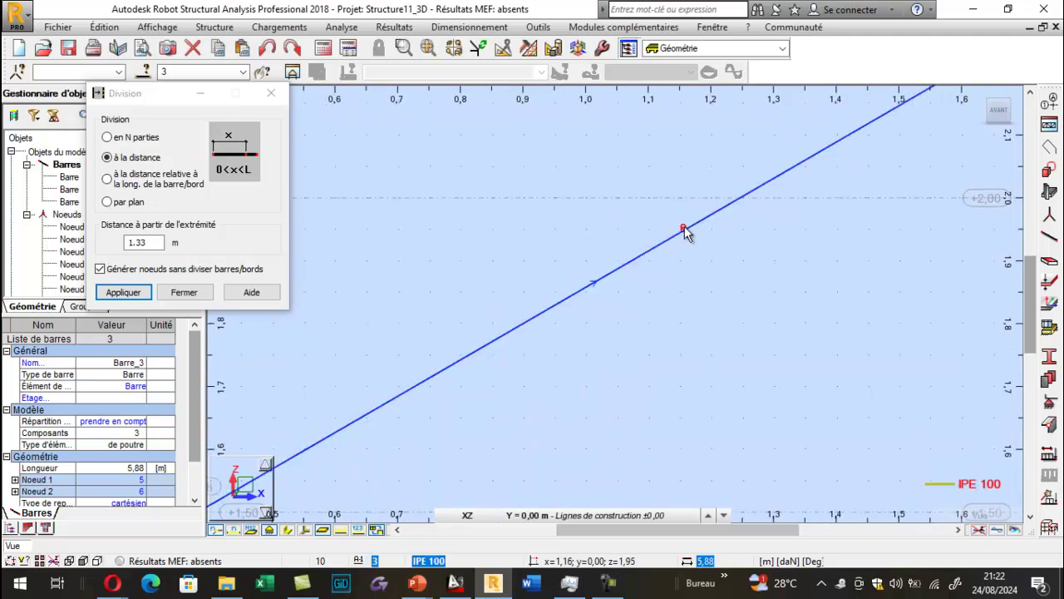
# Step: Close the bar division dialog and run the model correction on the entire structure with a precision of 0.01 m
pyautogui.click(271, 93)
pyautogui.click(104, 26)
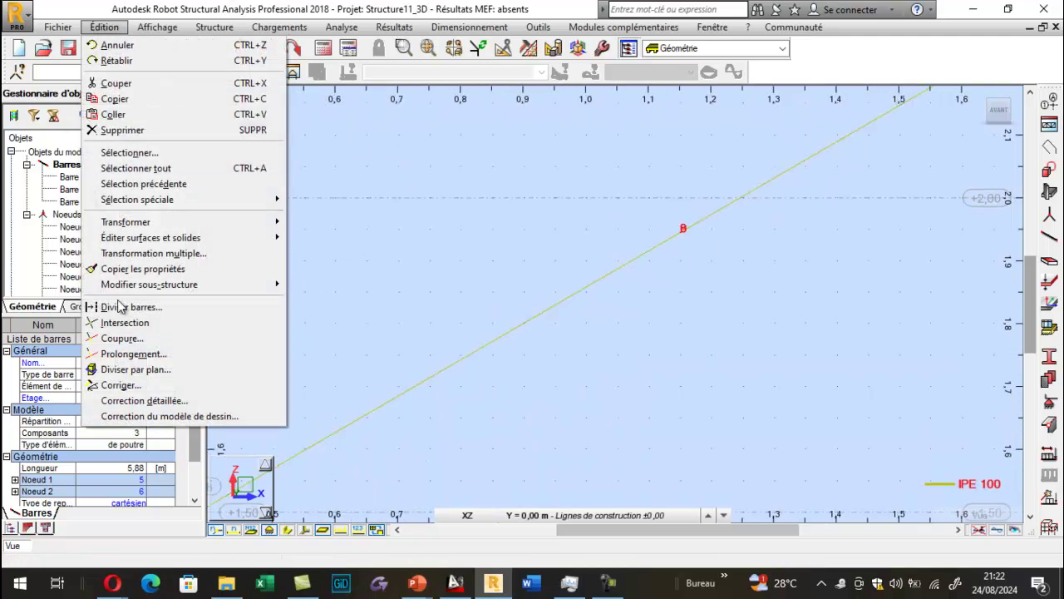
pyautogui.click(121, 385)
pyautogui.click(871, 183)
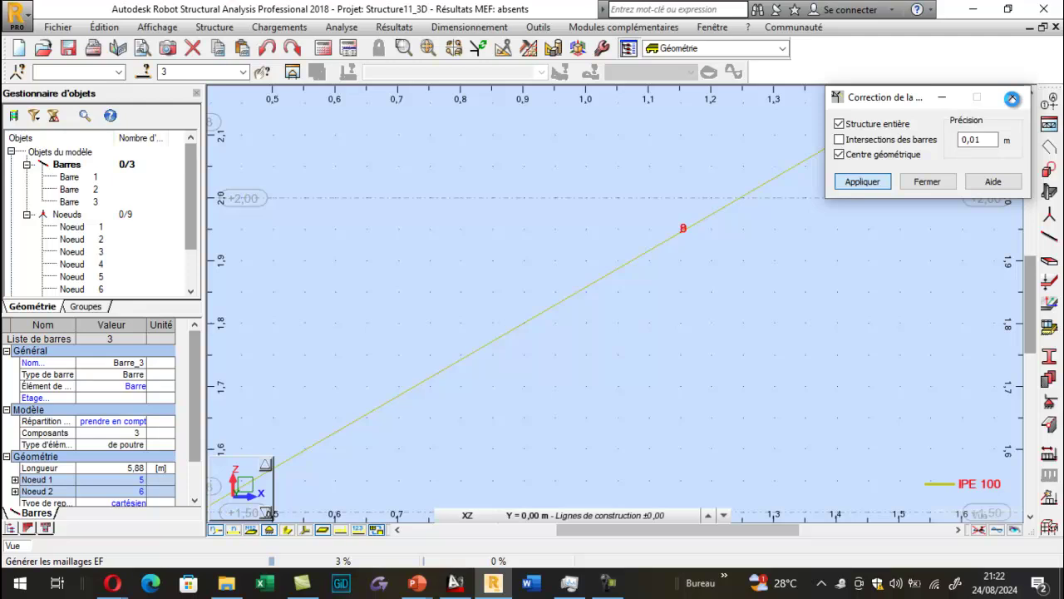
pyautogui.click(1013, 98)
pyautogui.scroll(-4, 611, 257)
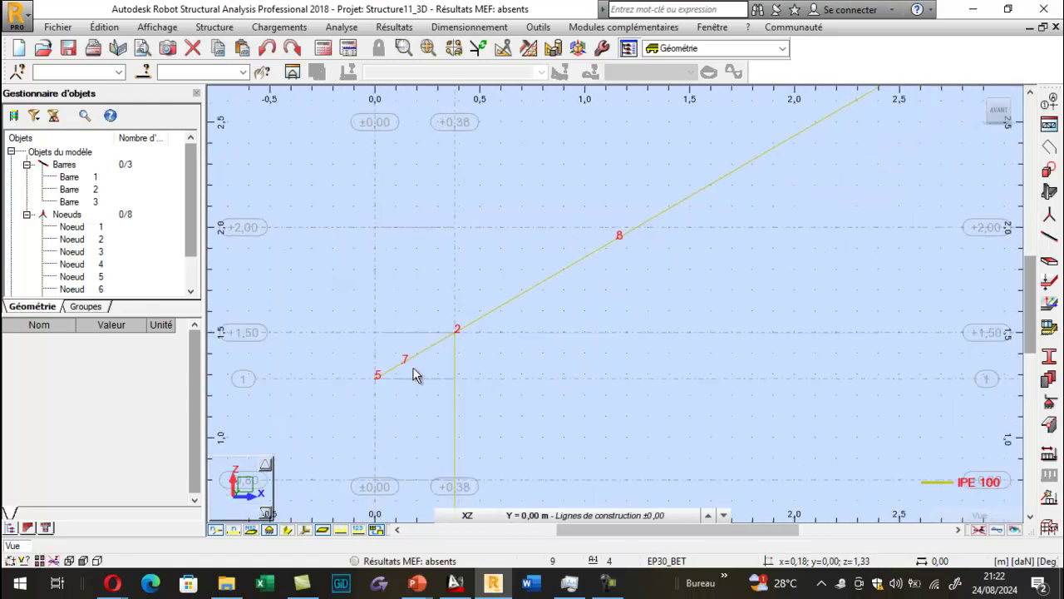
# Step: Reopen the bar division dialog and set the division method to a distance from the bar end
pyautogui.click(105, 27)
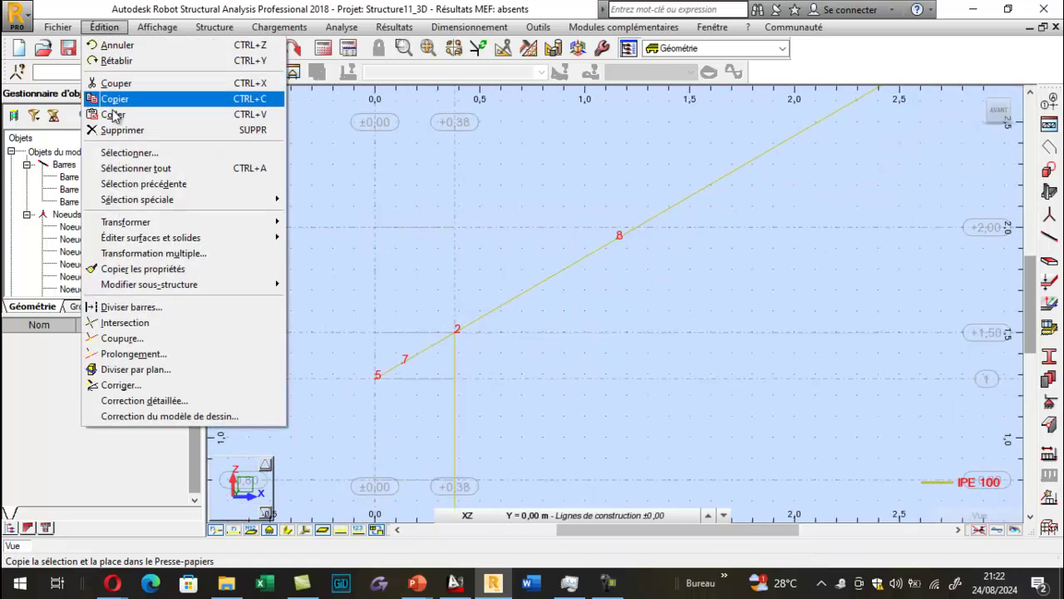
pyautogui.click(130, 307)
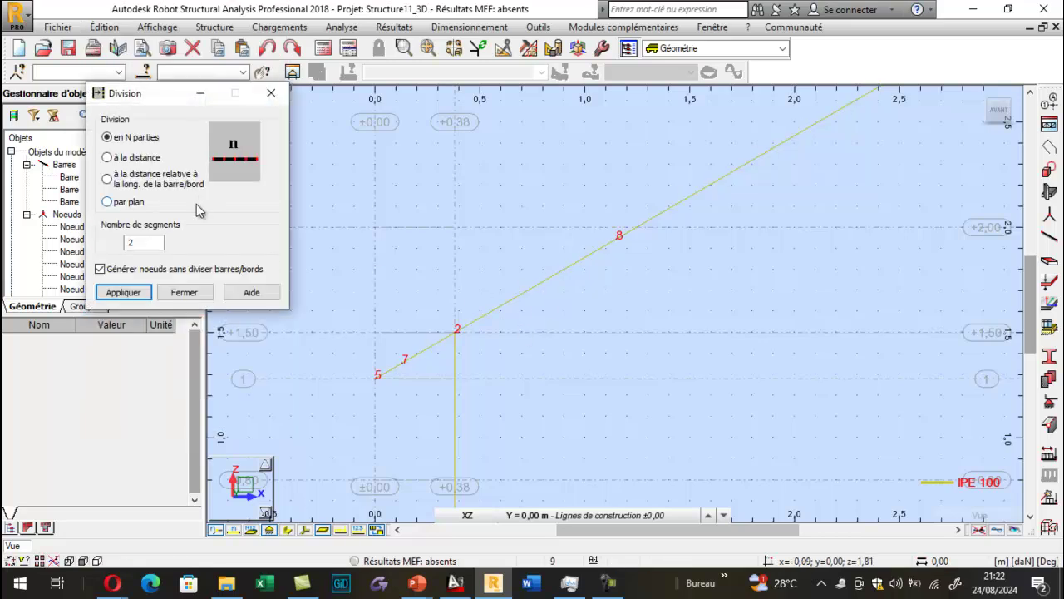
pyautogui.click(108, 158)
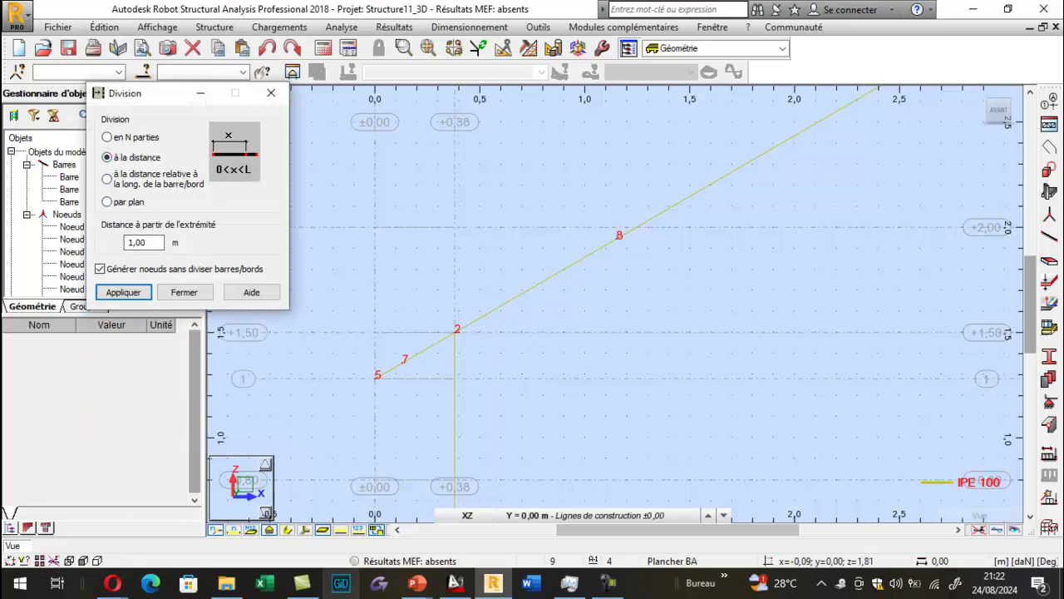
# Step: In the AutoCAD drawing, add an aligned dimension from the sloped beam's lower end to the purlin just beyond the short brace, placed above the 1,33 dimension
pyautogui.click(454, 581)
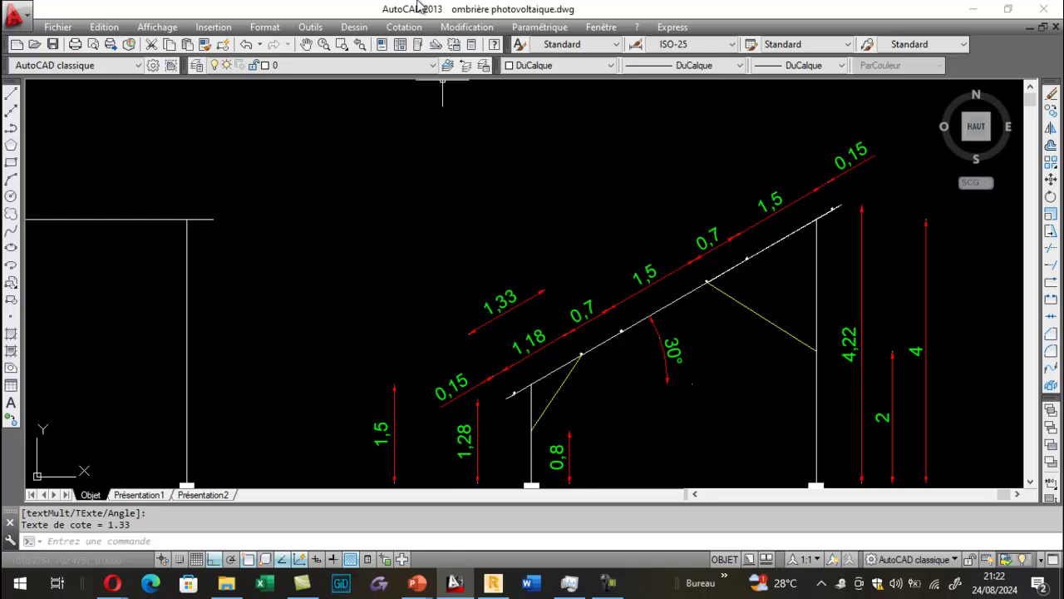
pyautogui.click(423, 28)
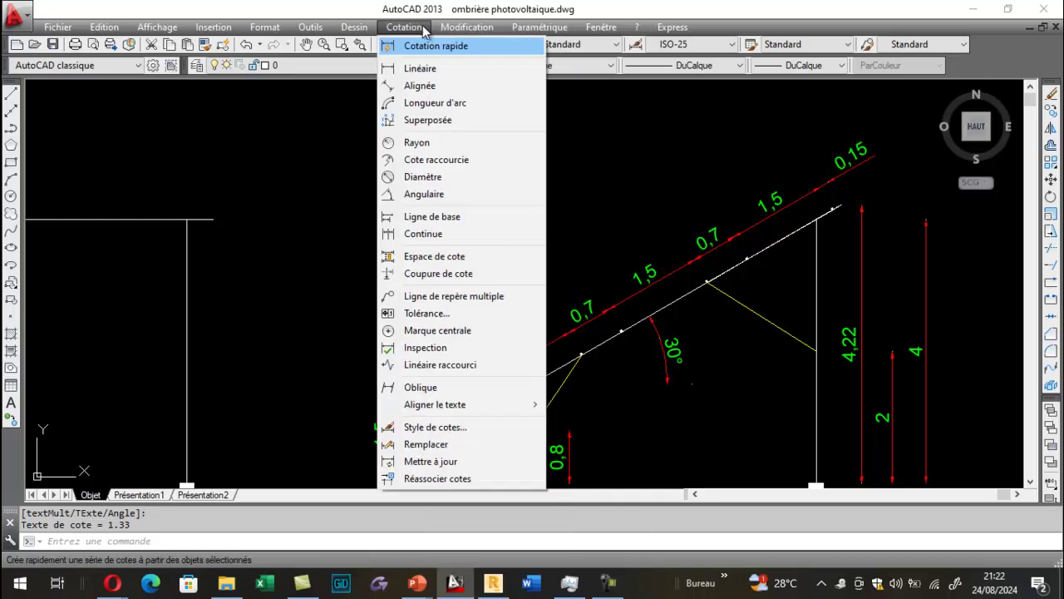
pyautogui.click(419, 85)
pyautogui.scroll(3, 507, 409)
pyautogui.click(504, 389)
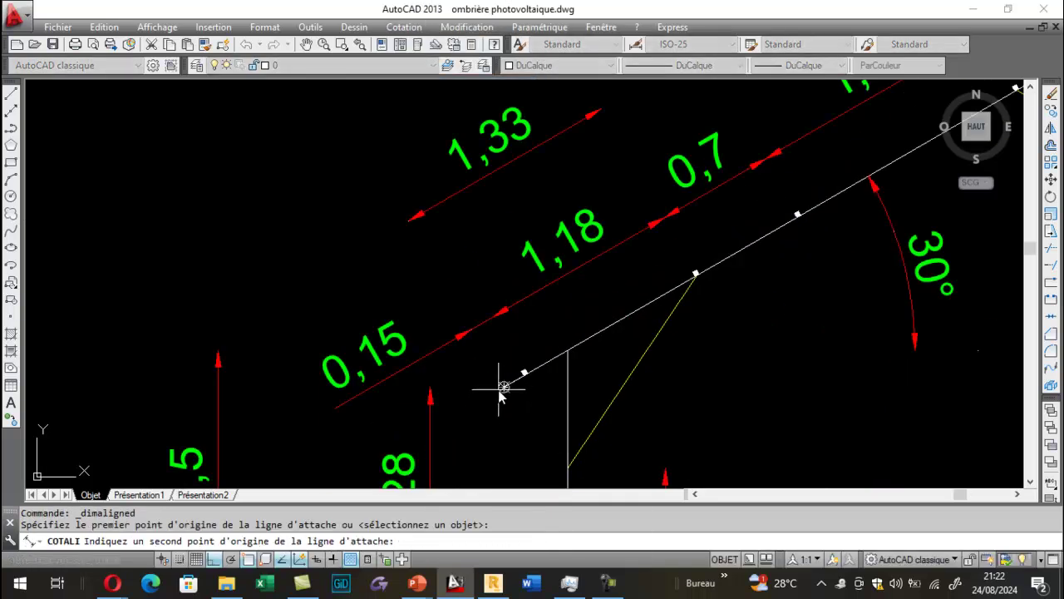
pyautogui.scroll(-3, 613, 357)
pyautogui.scroll(4, 618, 316)
pyautogui.scroll(3, 560, 334)
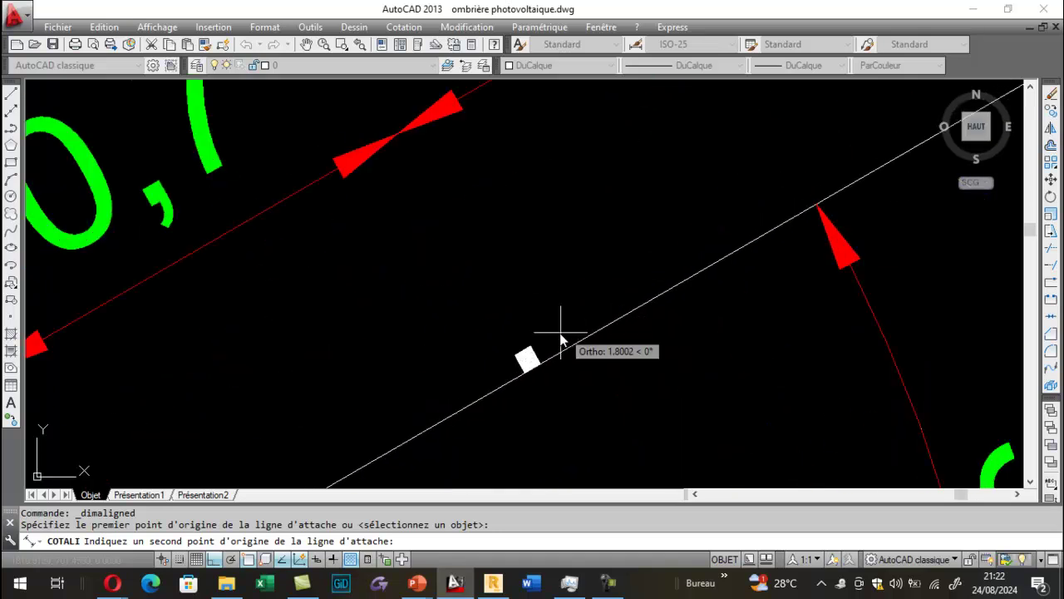
pyautogui.click(524, 357)
pyautogui.scroll(-5, 532, 354)
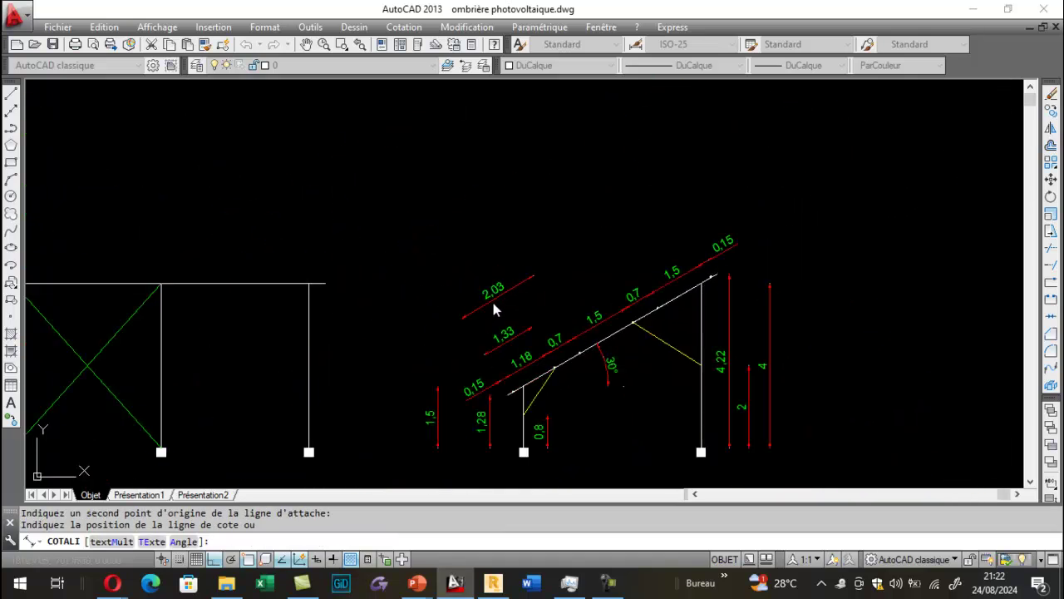
pyautogui.click(493, 302)
# Step: In Robot, generate a node 2.03 m from the sloped beam's lower end without dividing the bar, and return to the AutoCAD drawing
pyautogui.click(493, 584)
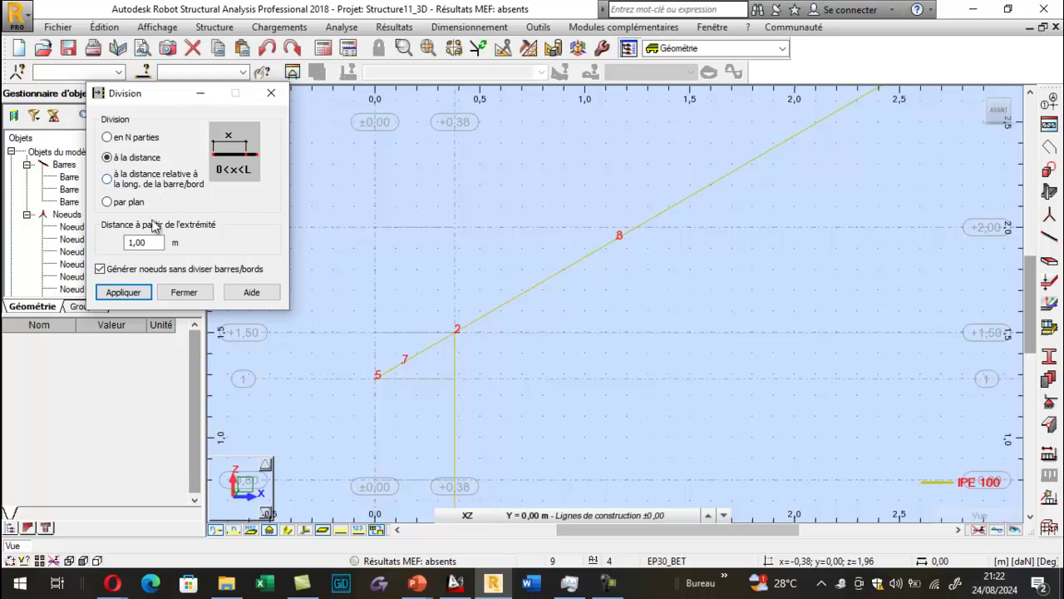
pyautogui.doubleClick(133, 243)
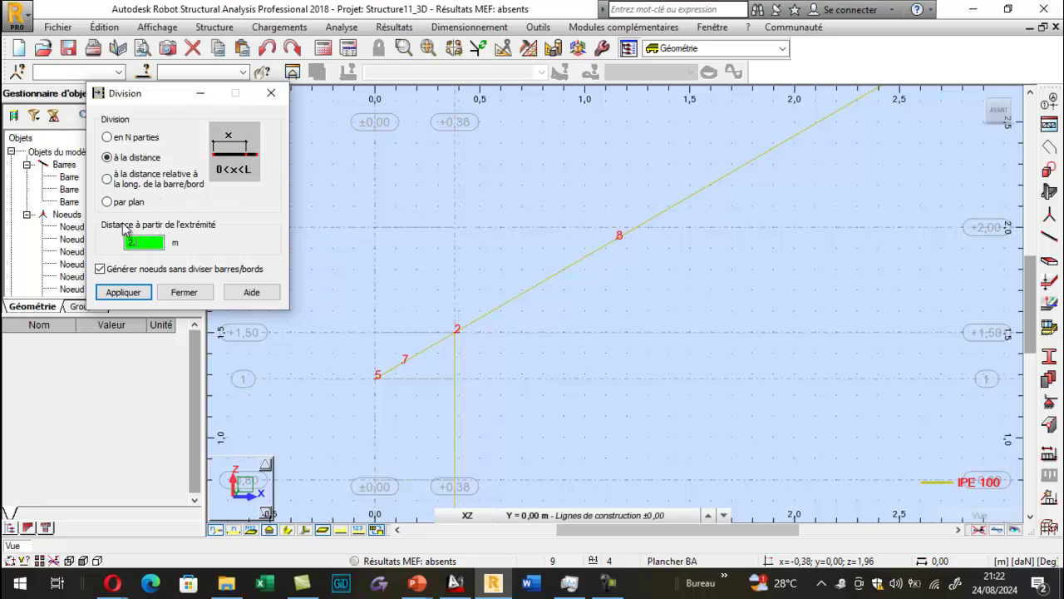
pyautogui.click(390, 369)
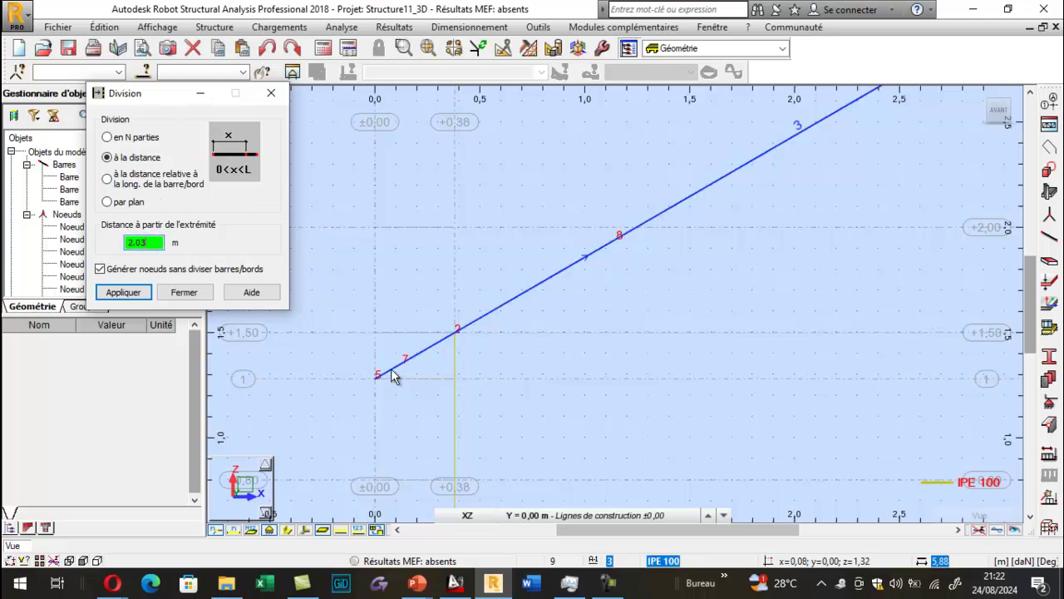
pyautogui.click(391, 369)
pyautogui.scroll(-2, 505, 244)
pyautogui.scroll(2, 673, 205)
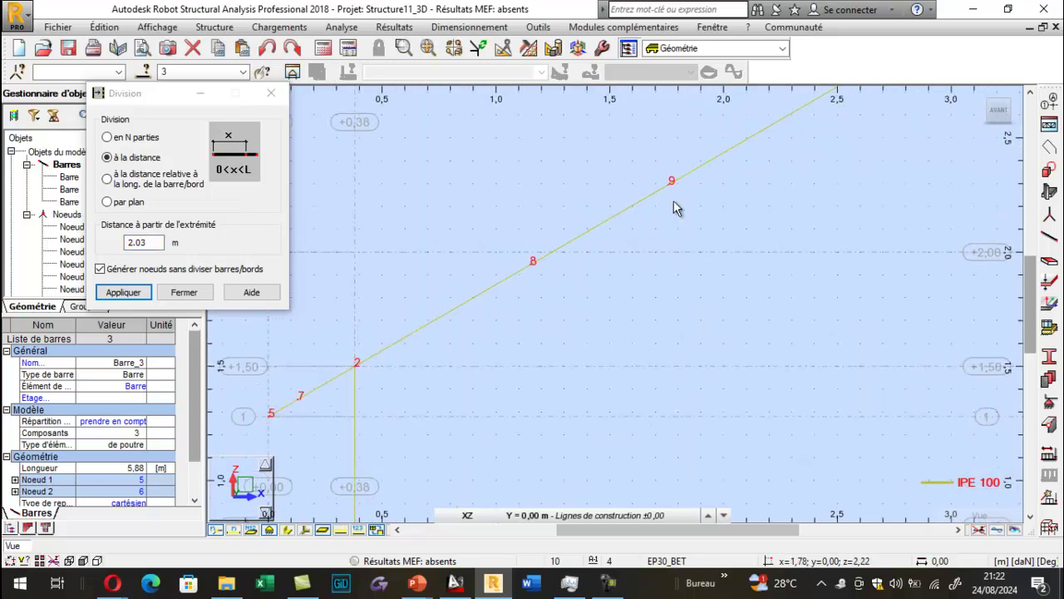
pyautogui.click(454, 583)
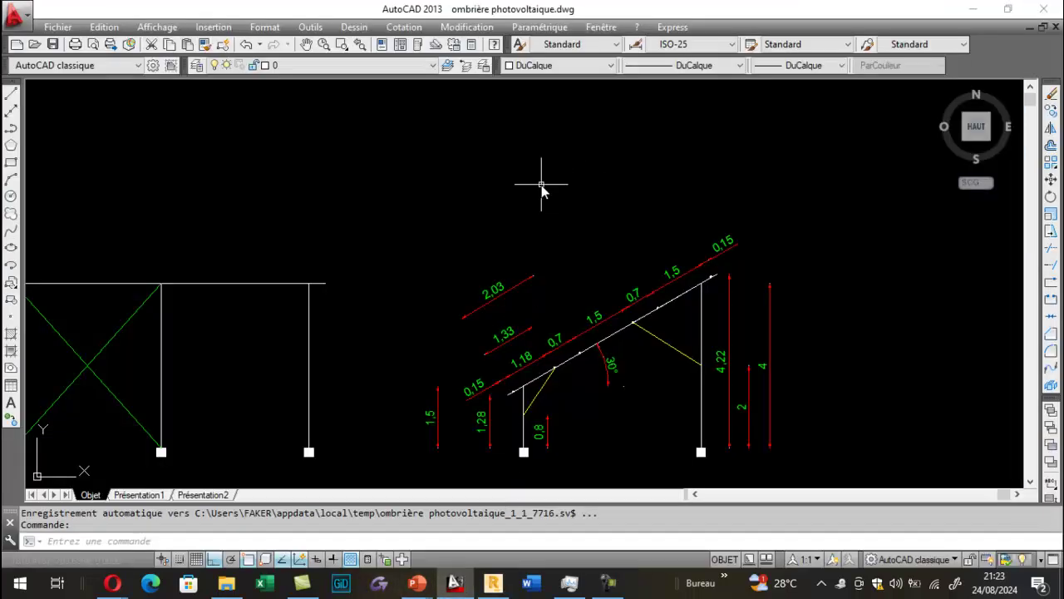
pyautogui.press('Return')
pyautogui.scroll(5, 490, 399)
pyautogui.click(473, 376)
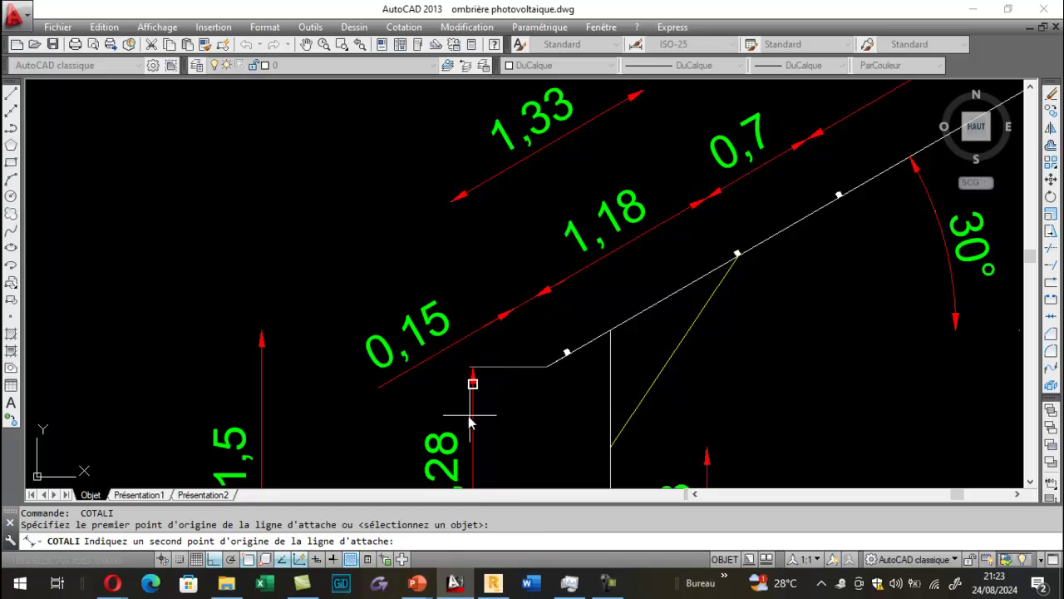
pyautogui.scroll(-5, 468, 416)
pyautogui.scroll(6, 616, 337)
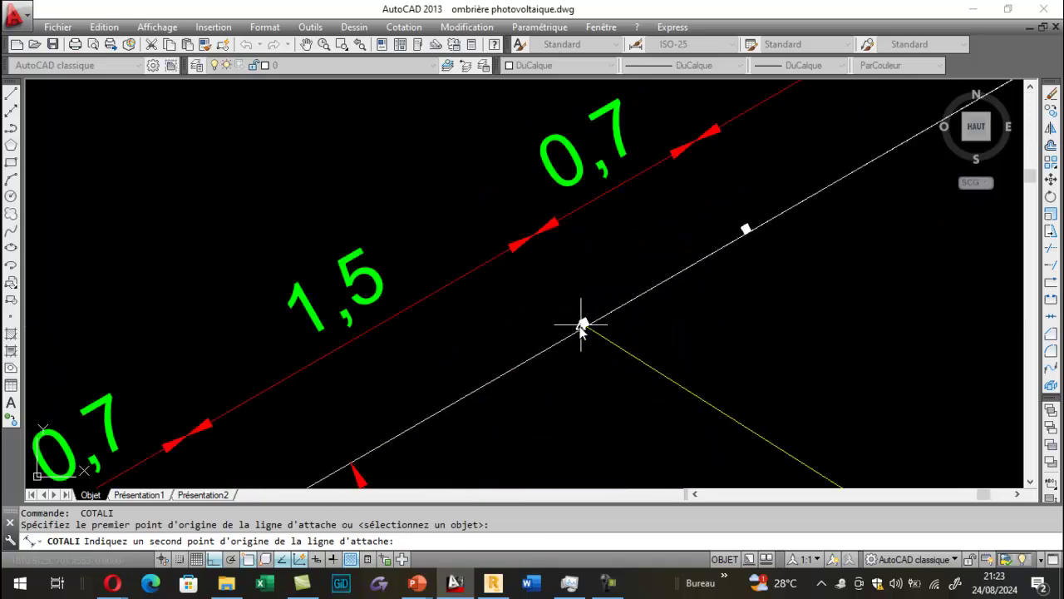
pyautogui.click(606, 316)
pyautogui.scroll(-3, 605, 352)
pyautogui.scroll(-4, 605, 352)
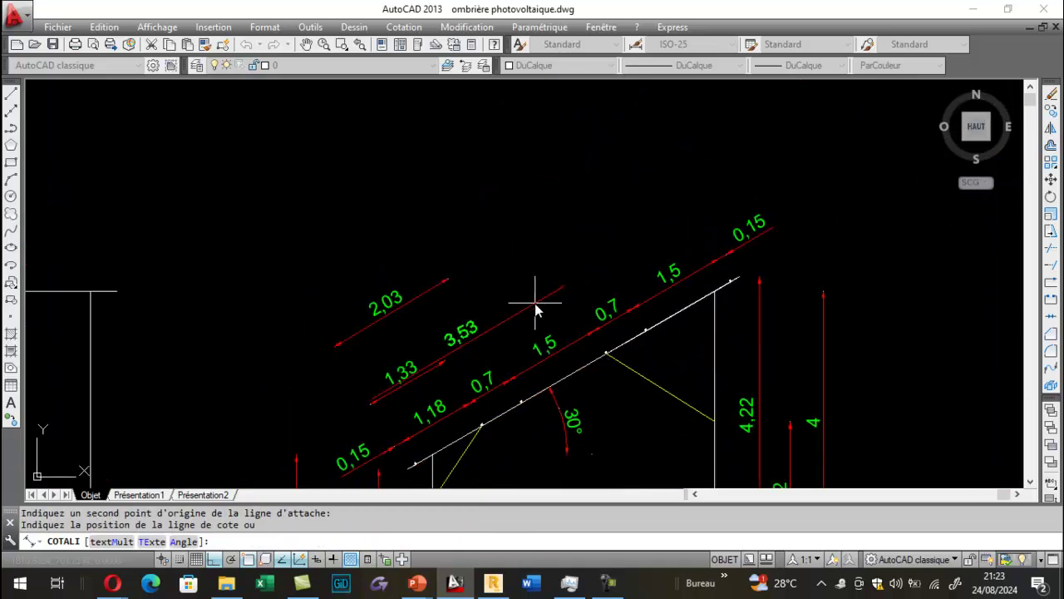
pyautogui.press('Return')
# Step: Add an aligned dimension from the sloped beam's lower end to the top of the tall post's brace, placed above the 2,03 dimension
pyautogui.press('Return')
pyautogui.scroll(2, 409, 470)
pyautogui.scroll(3, 409, 478)
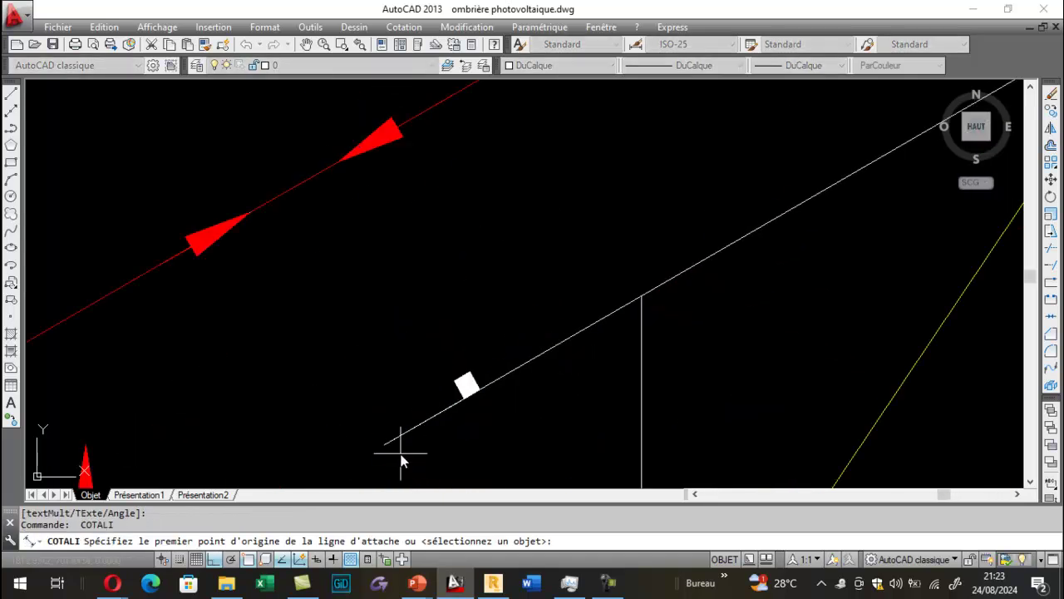
pyautogui.click(384, 444)
pyautogui.scroll(-5, 384, 444)
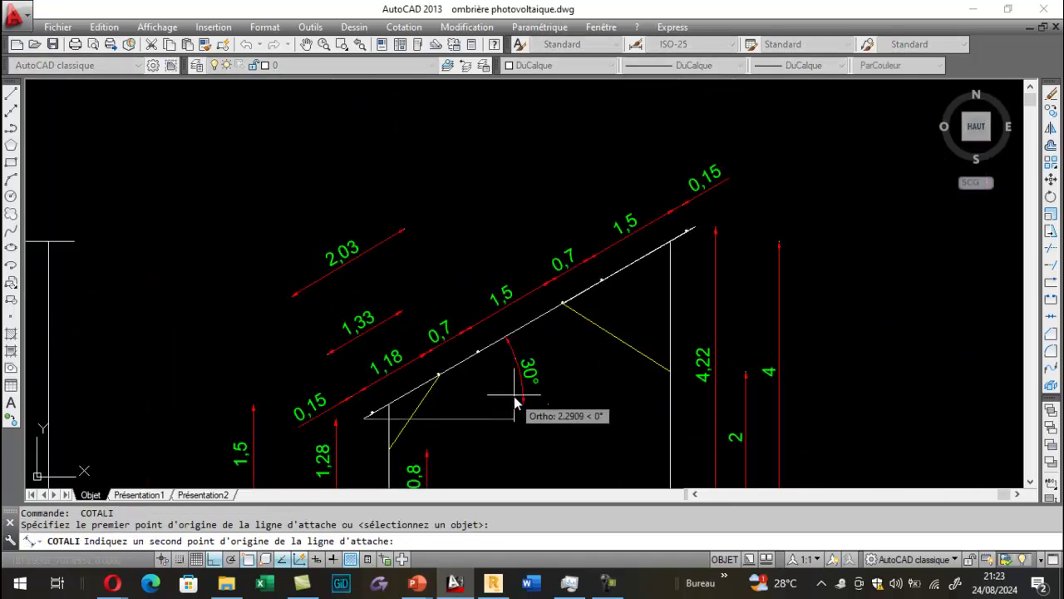
pyautogui.scroll(3, 516, 291)
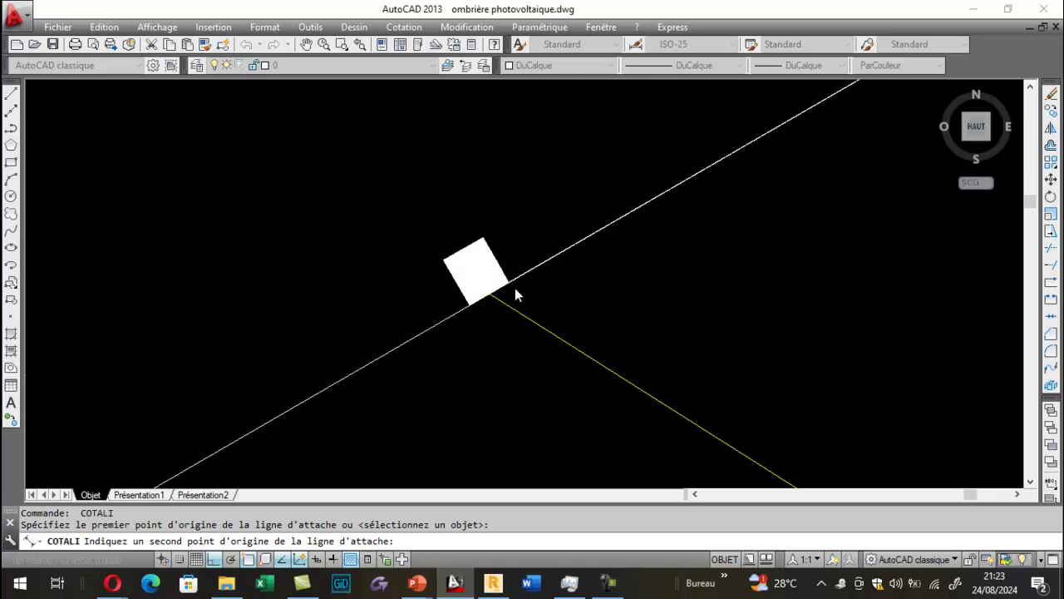
pyautogui.click(466, 315)
pyautogui.scroll(-3, 503, 374)
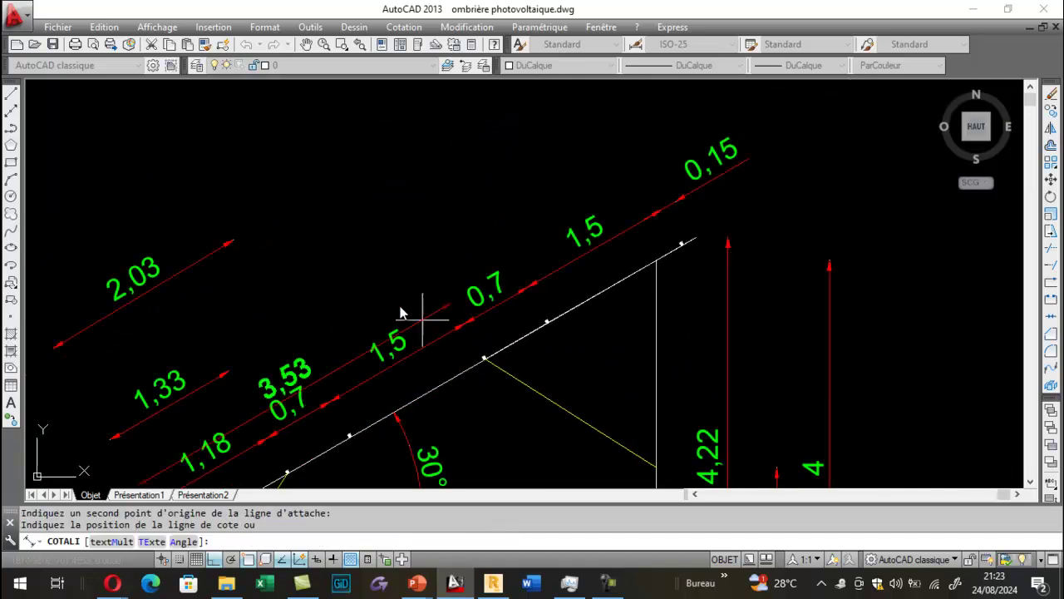
pyautogui.click(286, 169)
# Step: Return to Robot and generate a node 3.53 m from the sloped beam's lower end without dividing the bar
pyautogui.click(486, 577)
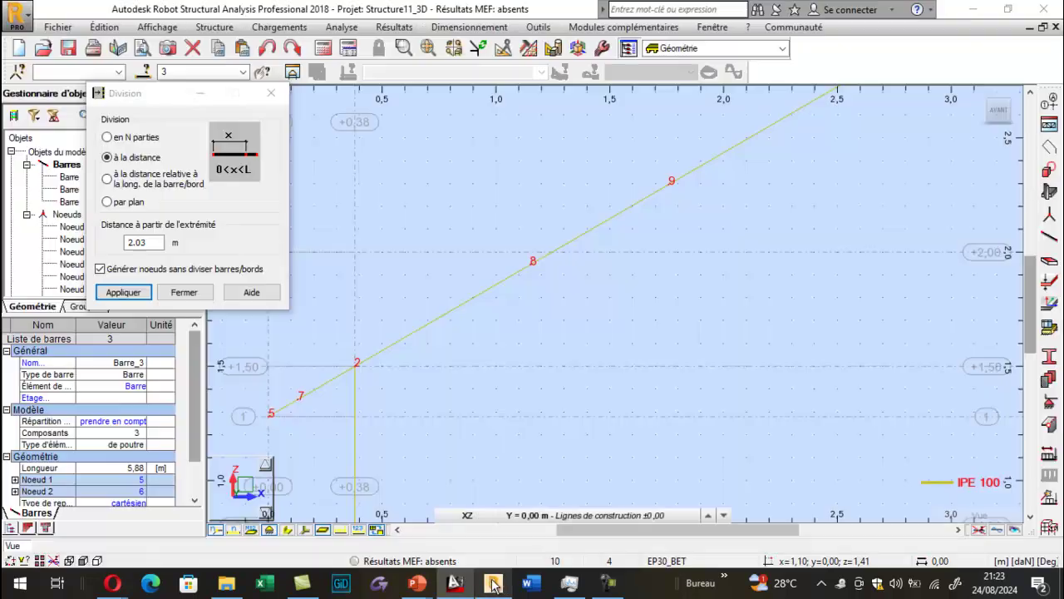
pyautogui.moveTo(156, 243); pyautogui.dragTo(88, 274)
pyautogui.write('3.53')
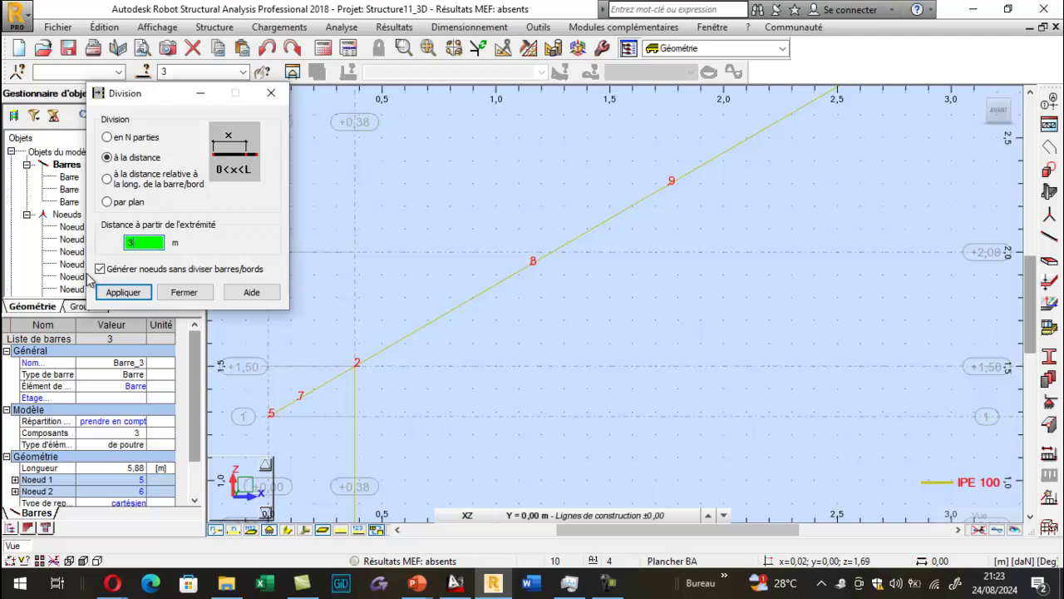
pyautogui.click(284, 407)
pyautogui.scroll(-3, 382, 356)
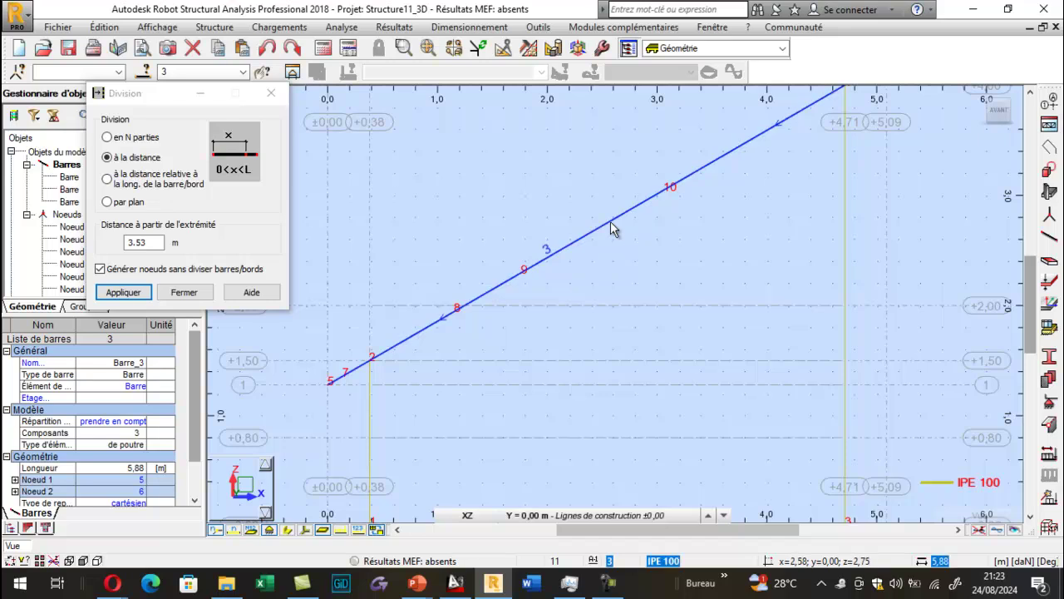
# Step: In the AutoCAD drawing, add an aligned dimension from the sloped beam's lower end to the purlin beyond the tall post's brace, placed above the 3,53 dimension
pyautogui.click(455, 582)
pyautogui.scroll(-4, 539, 283)
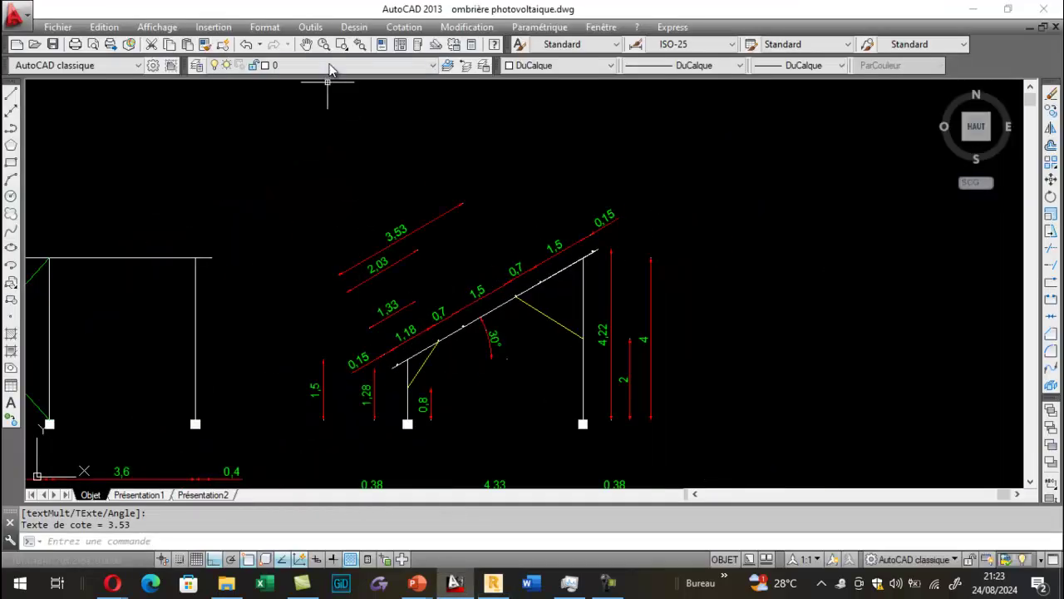
pyautogui.press('Return')
pyautogui.scroll(5, 391, 373)
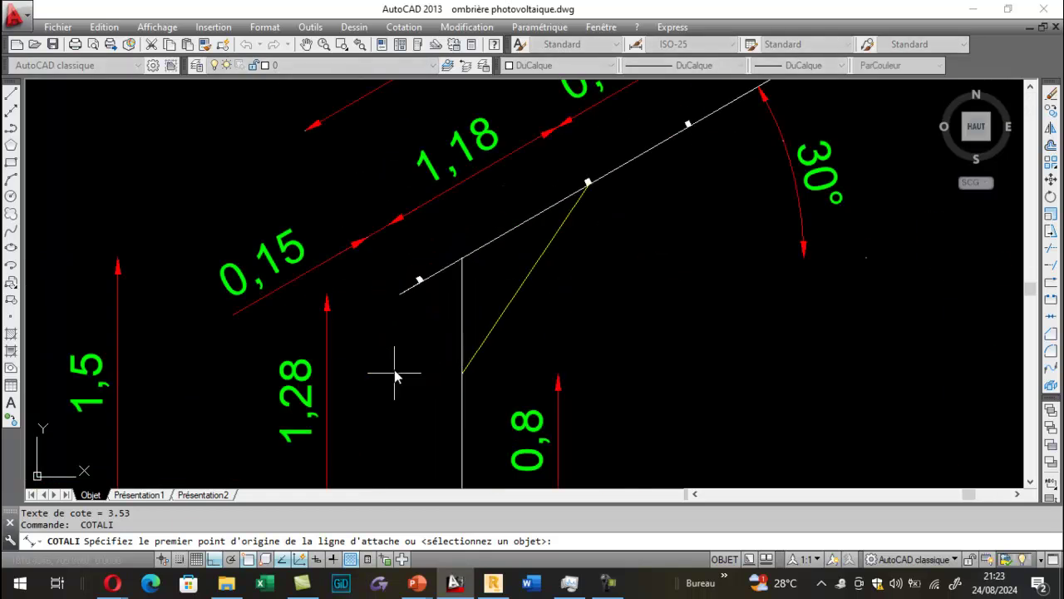
pyautogui.click(400, 292)
pyautogui.scroll(-9, 366, 391)
pyautogui.scroll(5, 416, 390)
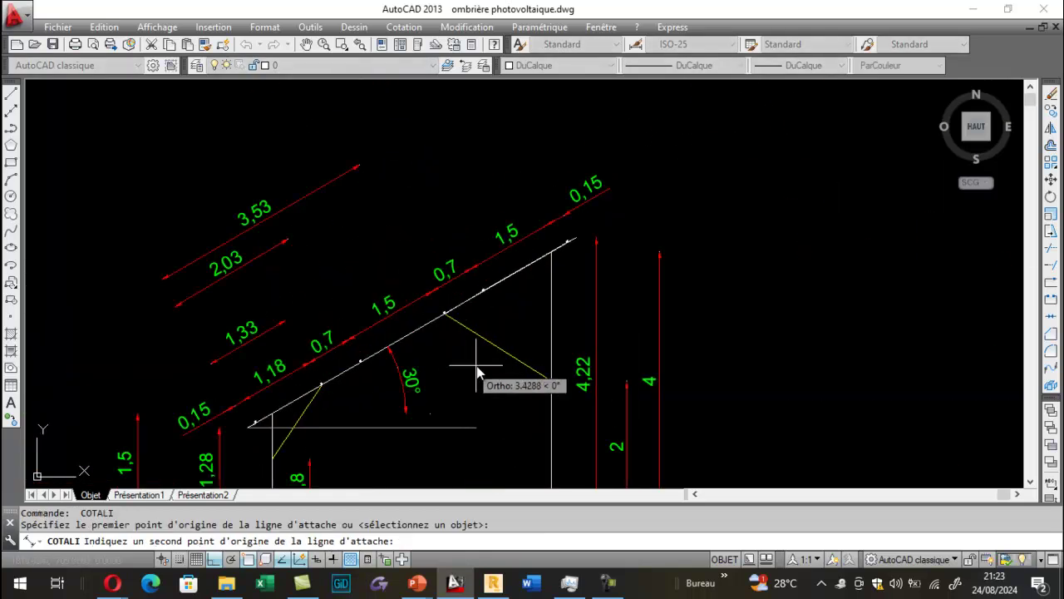
pyautogui.scroll(7, 501, 306)
pyautogui.scroll(-6, 513, 334)
pyautogui.scroll(8, 513, 334)
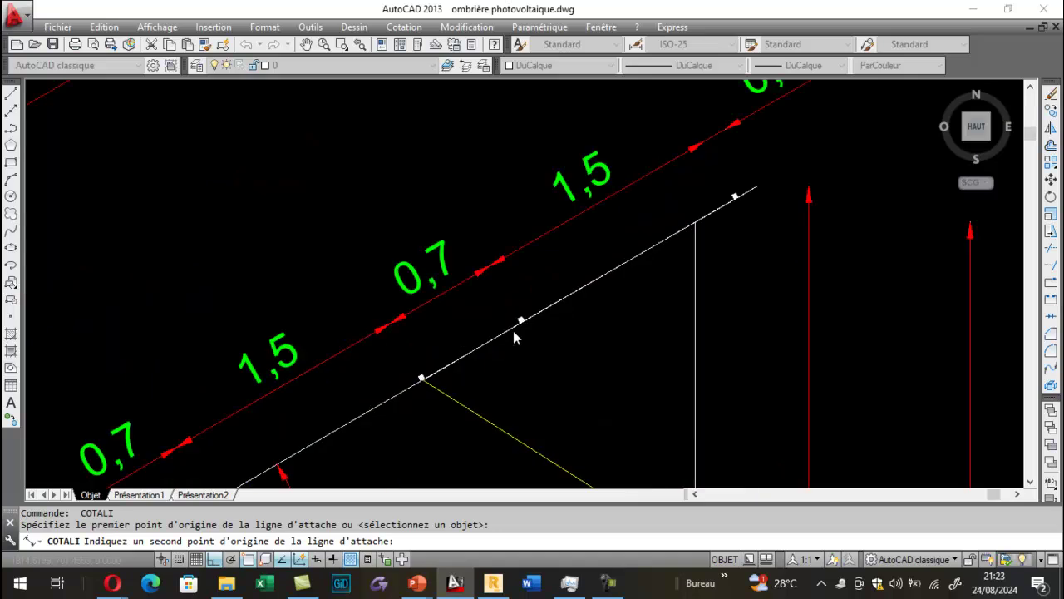
pyautogui.click(544, 291)
pyautogui.scroll(-8, 582, 309)
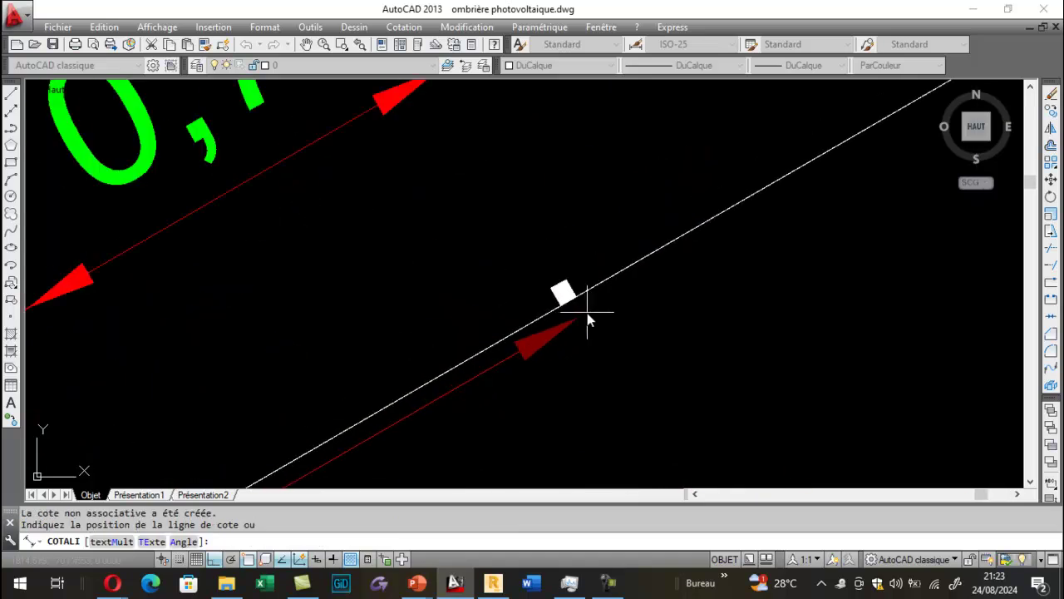
pyautogui.click(414, 193)
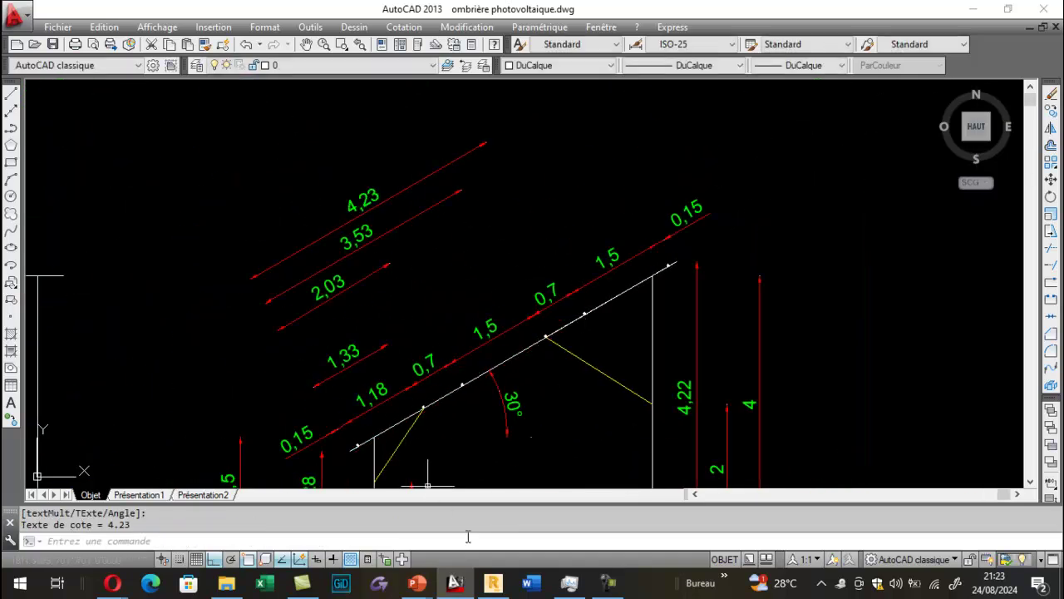
# Step: Return to Robot and set the bar division distance to 4.23 m
pyautogui.click(493, 583)
pyautogui.moveTo(156, 243); pyautogui.dragTo(90, 256)
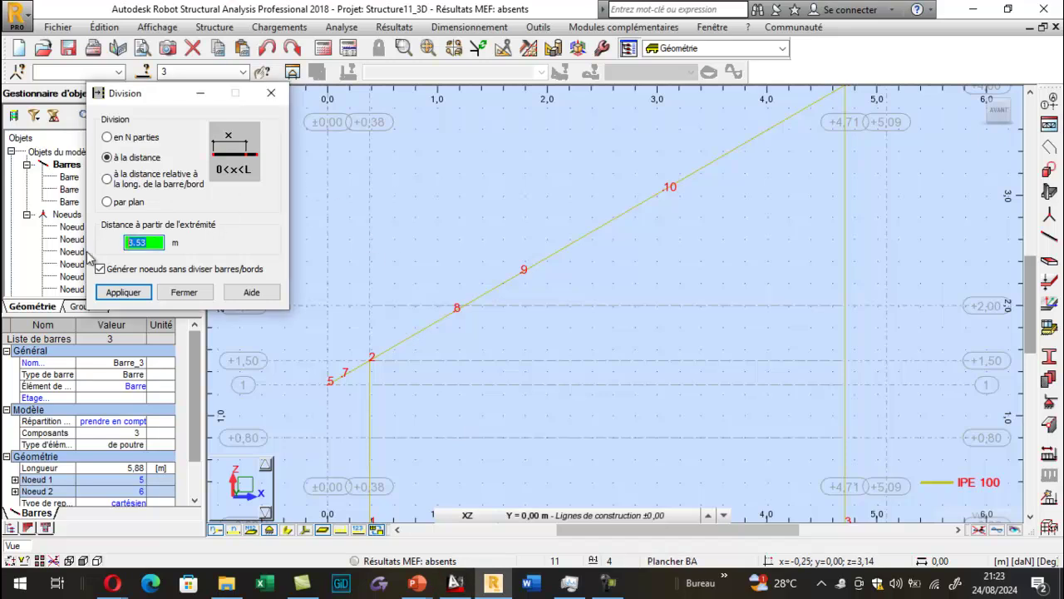
pyautogui.write('4.23')
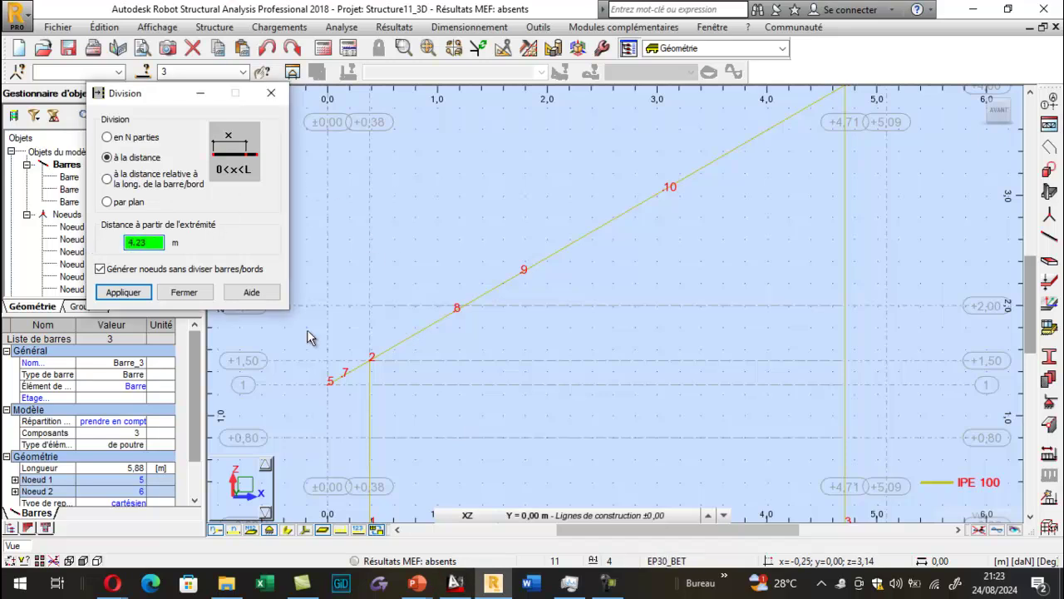
# Step: Add nodes on the inclined bar, without dividing it, at 4.23 m from its lower end and 0.15 m from its upper end
pyautogui.click(338, 380)
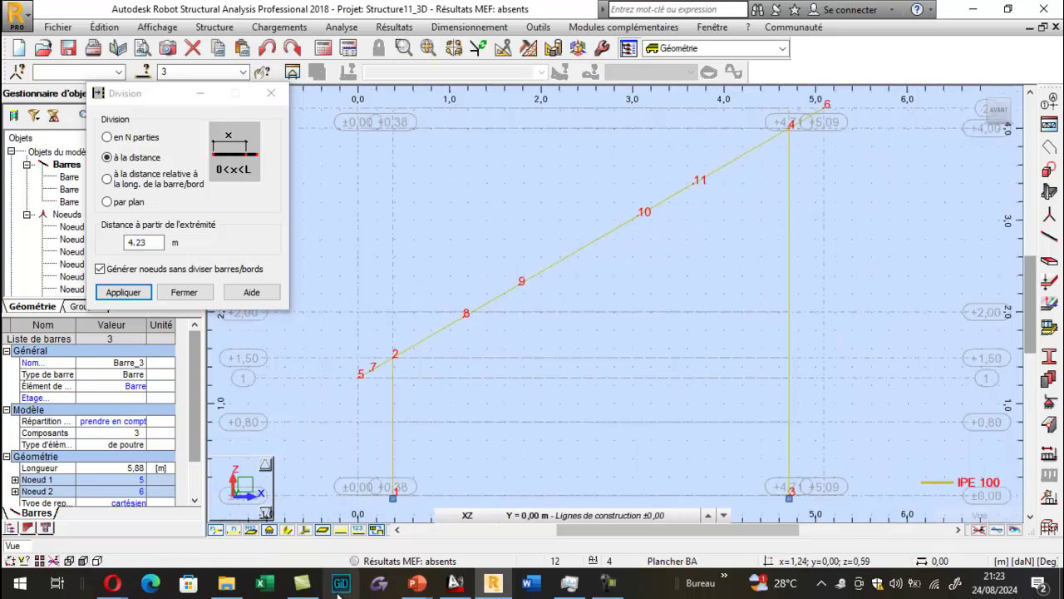
pyautogui.click(493, 585)
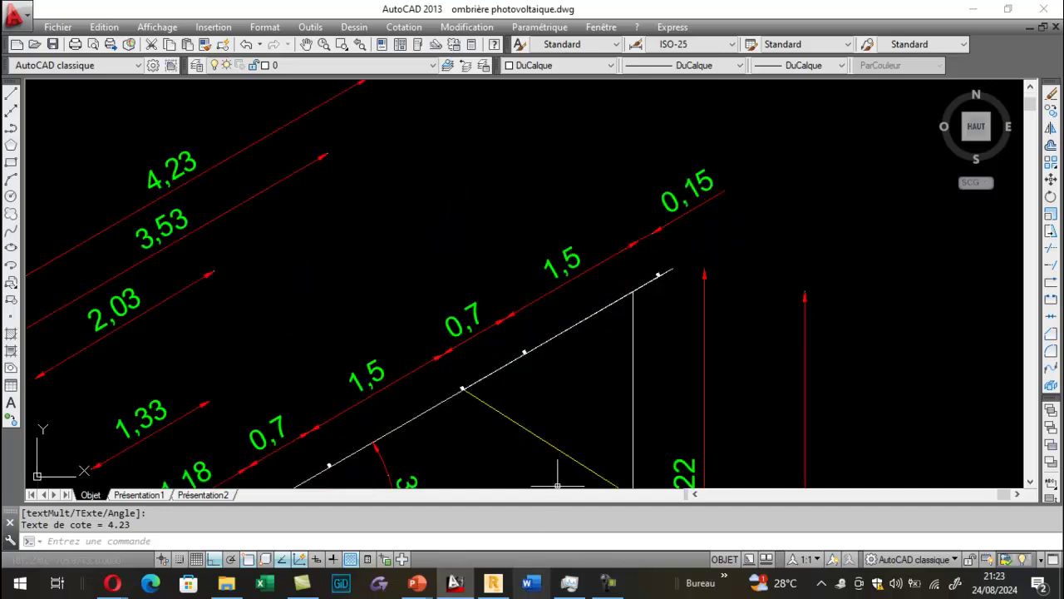
pyautogui.click(493, 585)
pyautogui.click(97, 246)
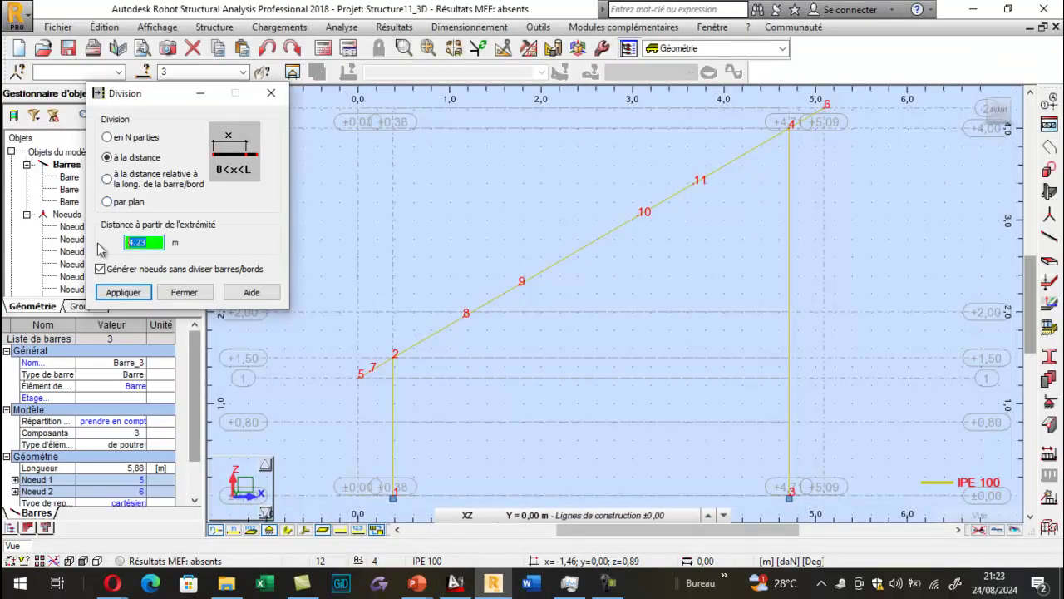
pyautogui.write('0.15')
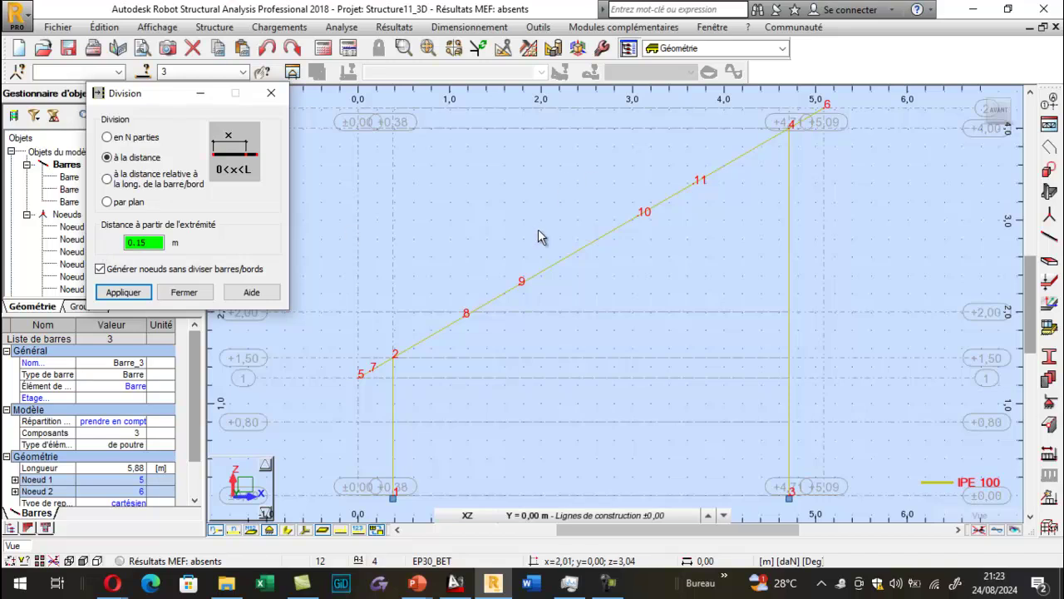
pyautogui.scroll(5, 799, 132)
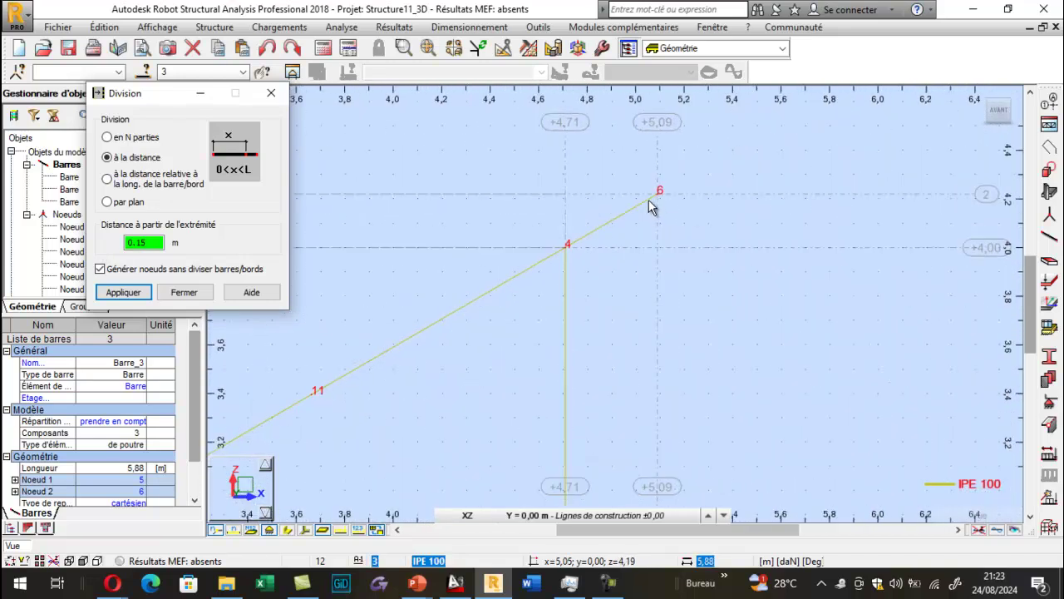
pyautogui.click(648, 198)
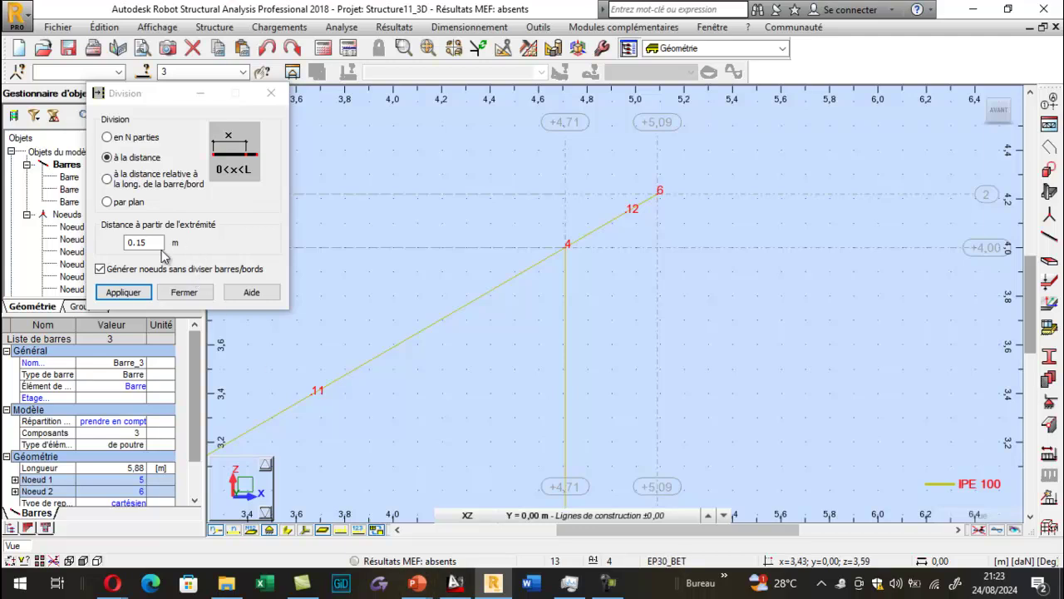
# Step: Add a node on the inclined bar 1.65 m from its upper end and close the Division dialog
pyautogui.doubleClick(144, 242)
pyautogui.write('1.65')
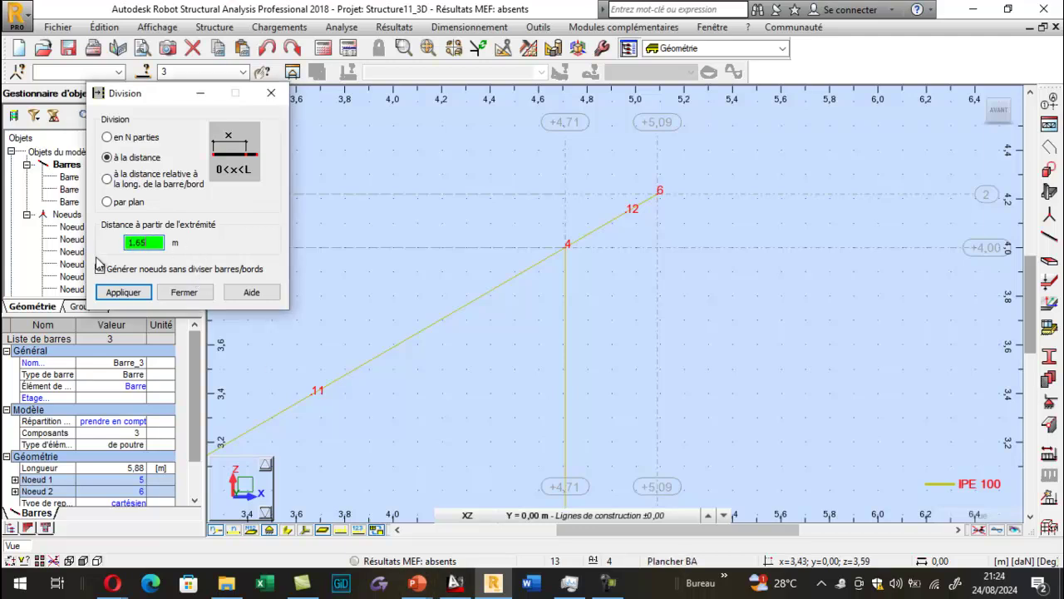
pyautogui.click(651, 207)
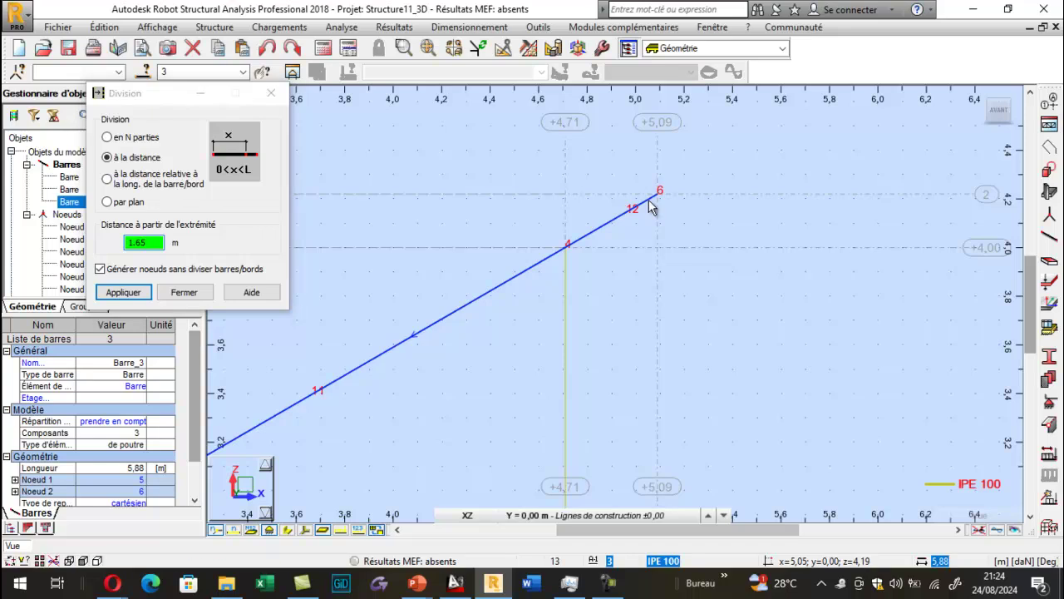
pyautogui.click(270, 93)
# Step: Run the structure correction on the entire structure with 0.01 m precision to merge the coincident nodes on the inclined bar
pyautogui.scroll(5, 314, 382)
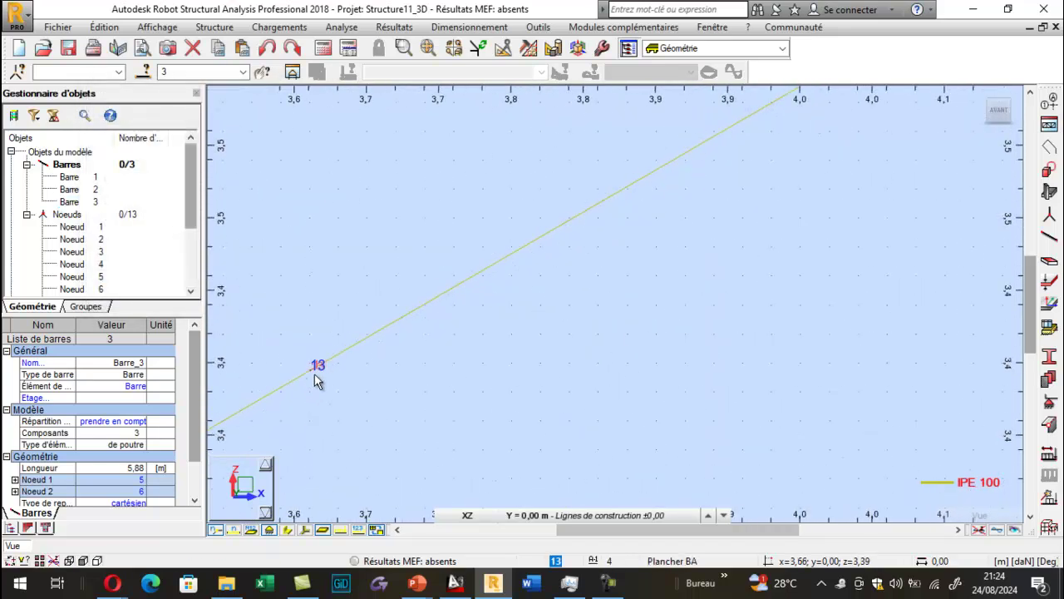
pyautogui.scroll(-3, 426, 330)
pyautogui.scroll(-2, 425, 330)
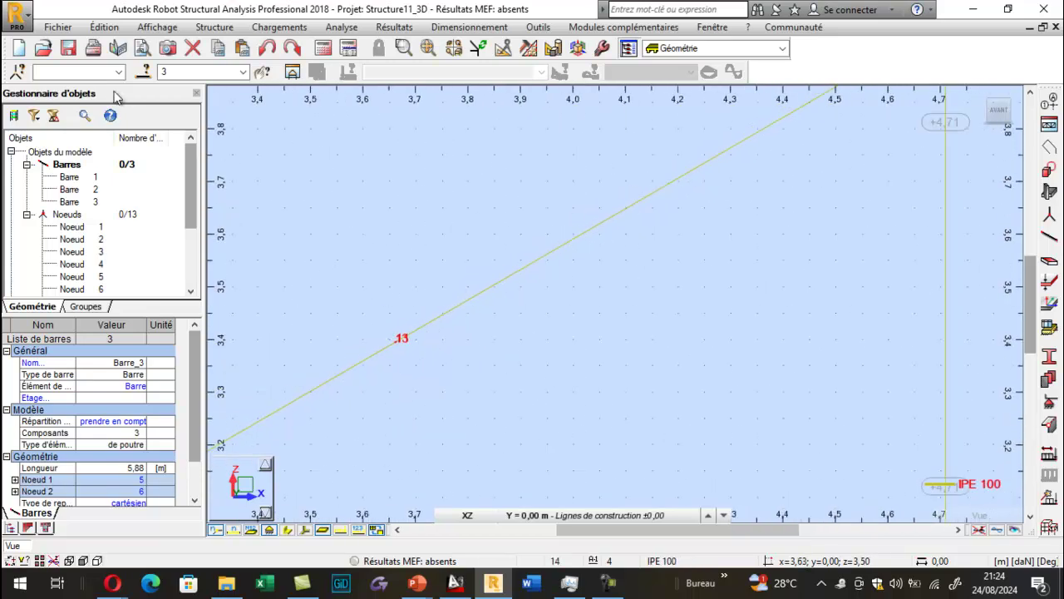
pyautogui.click(104, 26)
pyautogui.click(186, 386)
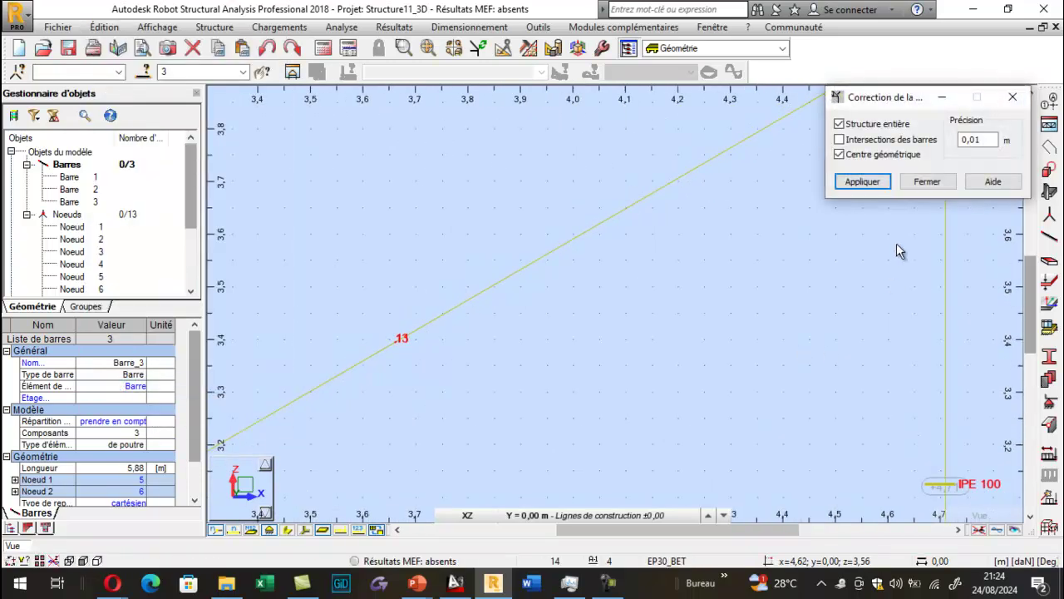
pyautogui.click(862, 183)
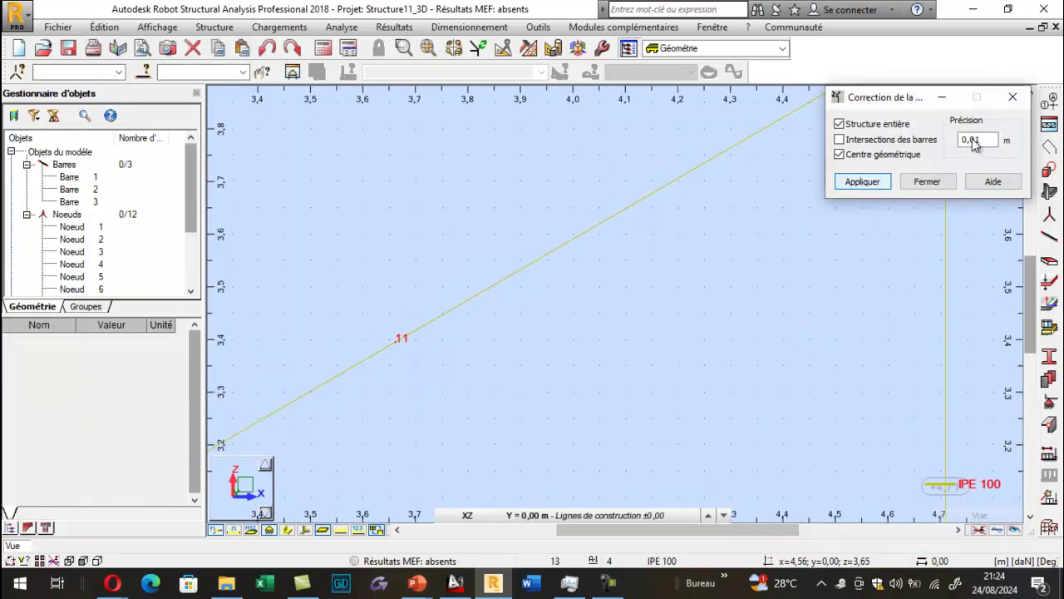
pyautogui.click(1012, 96)
pyautogui.scroll(-5, 748, 240)
pyautogui.scroll(-2, 703, 241)
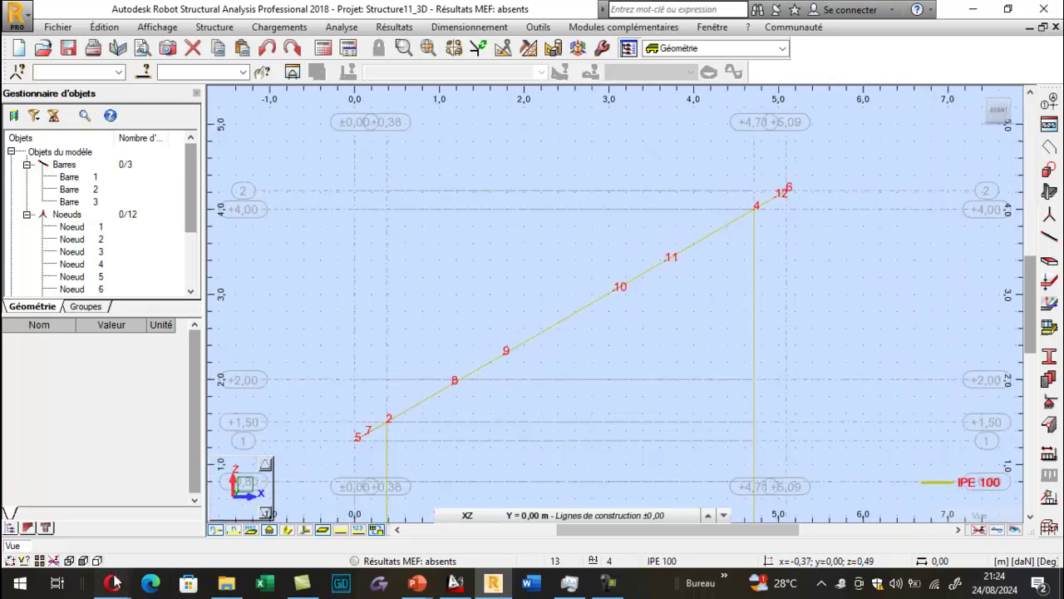
# Step: Check the Google Meet session in the browser and return to the Robot model
pyautogui.moveTo(112, 584)
pyautogui.click(274, 499)
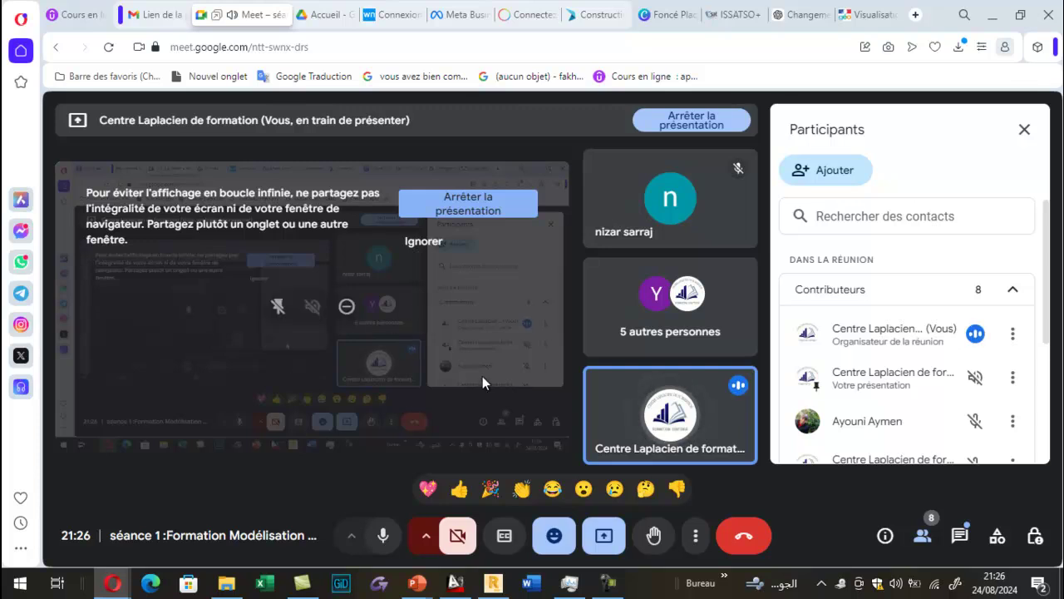
pyautogui.click(493, 582)
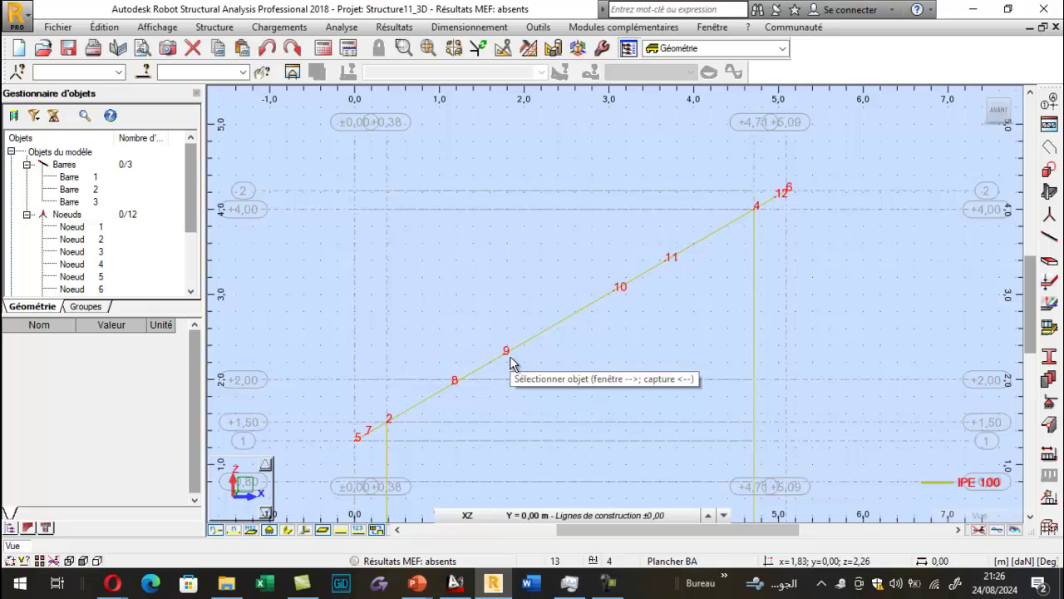
# Step: Open Paint and enlarge the blank canvas to about 1360 × 541 px
pyautogui.click(18, 584)
pyautogui.write('paint')
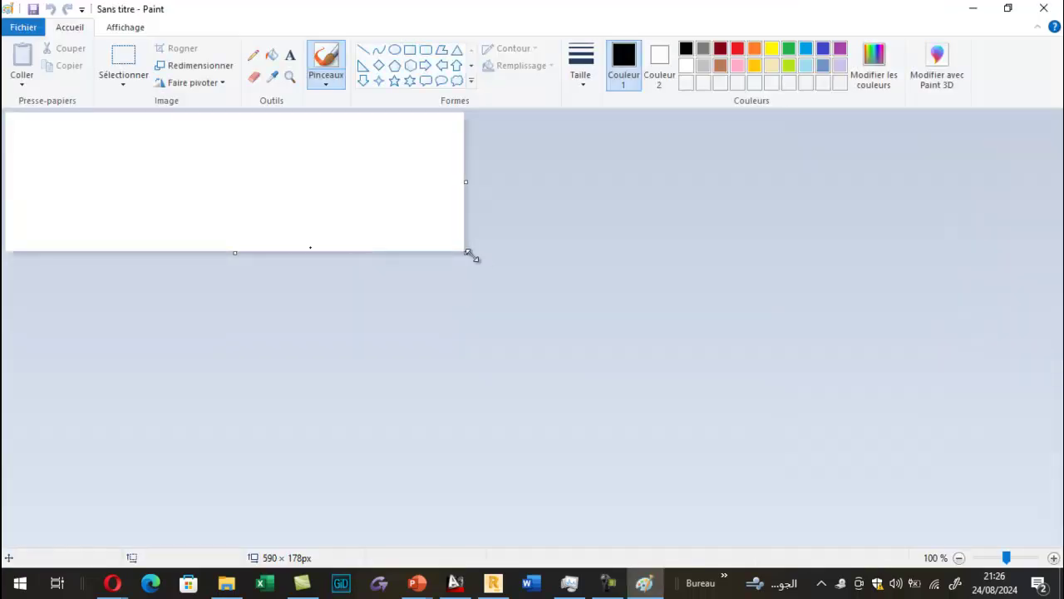
pyautogui.moveTo(470, 255); pyautogui.dragTo(1063, 533)
# Step: Handwrite the deflection limit f ≤ f̄ = L/200 near the canvas's upper edge
pyautogui.moveTo(192, 179)
pyautogui.mouseDown()
pyautogui.moveTo(218, 160)
pyautogui.moveTo(180, 188)
pyautogui.mouseUp()
pyautogui.moveTo(265, 166); pyautogui.dragTo(266, 204)
pyautogui.moveTo(307, 175)
pyautogui.mouseDown()
pyautogui.moveTo(316, 157)
pyautogui.moveTo(305, 192)
pyautogui.mouseUp()
pyautogui.moveTo(308, 142); pyautogui.dragTo(332, 142)
pyautogui.moveTo(353, 176); pyautogui.dragTo(379, 179)
pyautogui.moveTo(421, 141); pyautogui.dragTo(451, 165)
pyautogui.moveTo(415, 181)
pyautogui.mouseDown()
pyautogui.moveTo(457, 172)
pyautogui.moveTo(430, 226)
pyautogui.moveTo(453, 206)
pyautogui.moveTo(479, 204)
pyautogui.mouseUp()
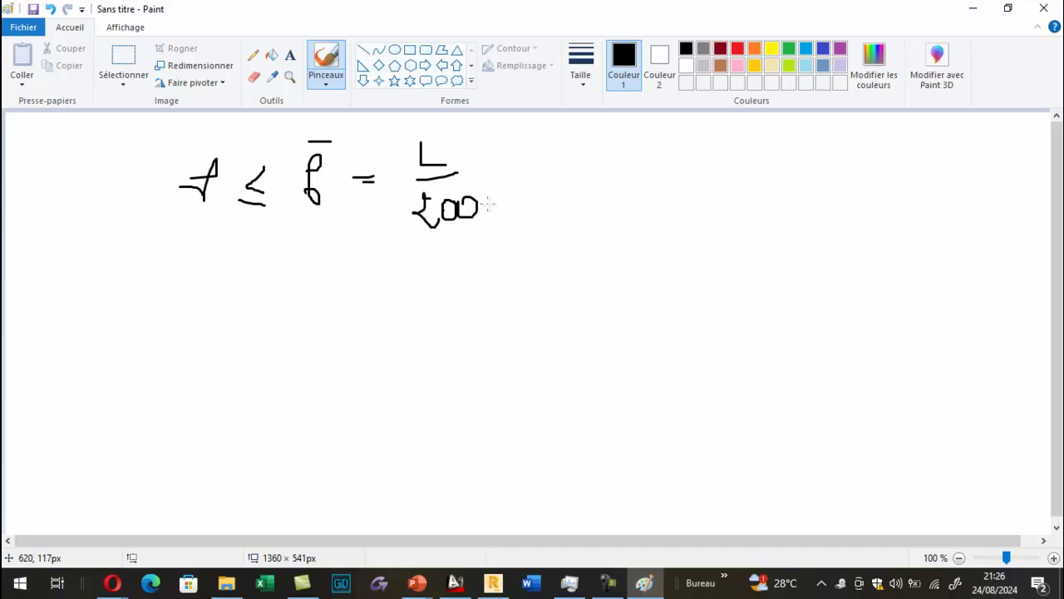
# Step: Sketch a simply supported beam with its deflected curve beside the formula, and link the deflection to L/200 with an arrow
pyautogui.moveTo(627, 163)
pyautogui.mouseDown()
pyautogui.moveTo(906, 164)
pyautogui.moveTo(629, 166)
pyautogui.moveTo(638, 181)
pyautogui.moveTo(629, 184)
pyautogui.mouseUp()
pyautogui.moveTo(900, 164); pyautogui.dragTo(880, 196)
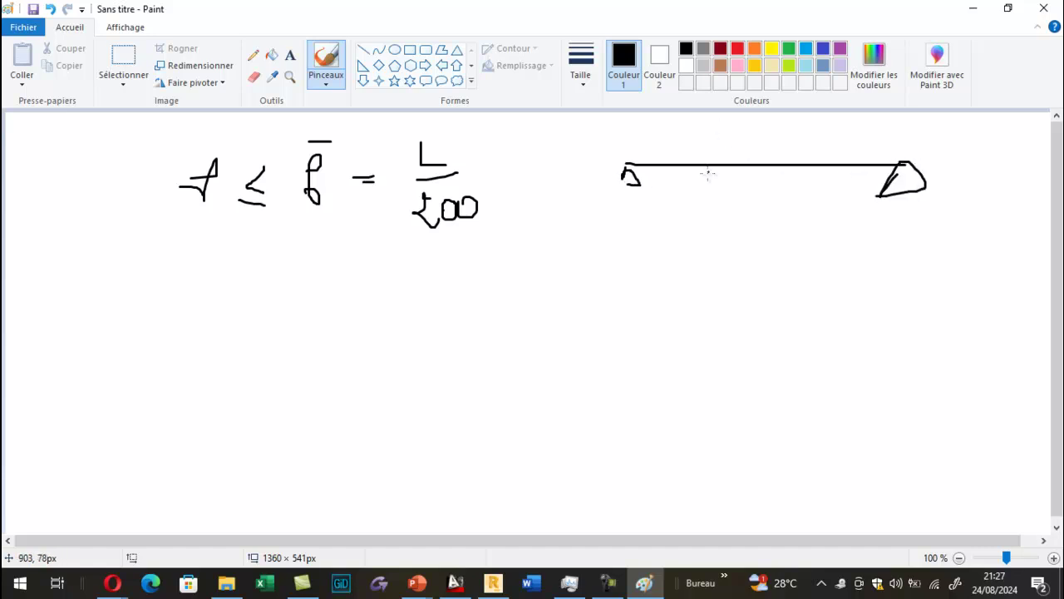
pyautogui.moveTo(647, 165); pyautogui.dragTo(846, 160)
pyautogui.moveTo(764, 173)
pyautogui.mouseDown()
pyautogui.moveTo(764, 200)
pyautogui.moveTo(794, 241)
pyautogui.moveTo(493, 254)
pyautogui.moveTo(516, 248)
pyautogui.mouseUp()
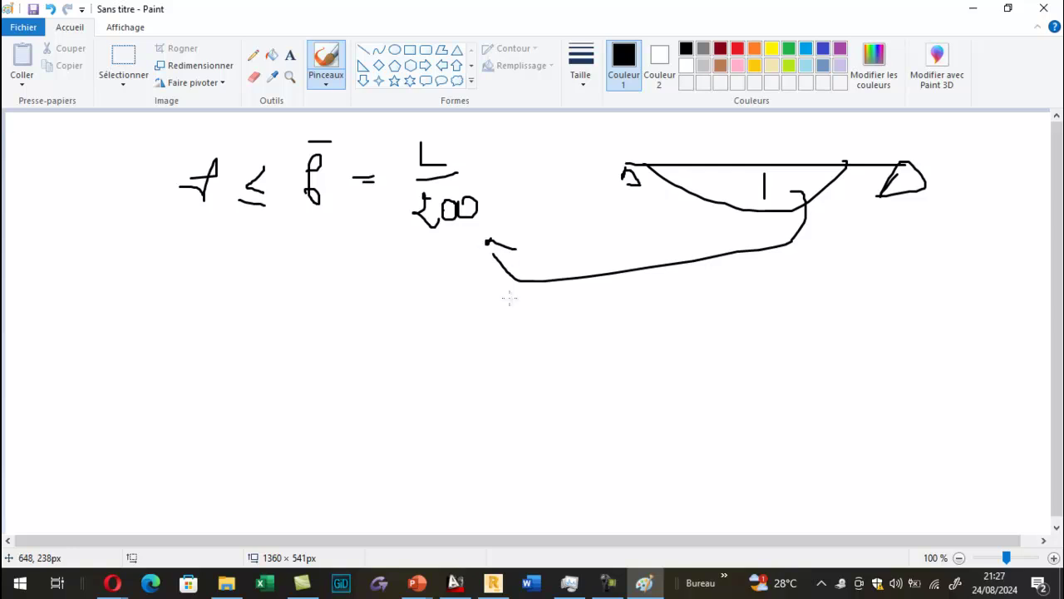
# Step: Switch to the AutoCAD drawing to examine the shelter's two elevations, and return to the Robot model
pyautogui.hotkey('alt', 'Tab')
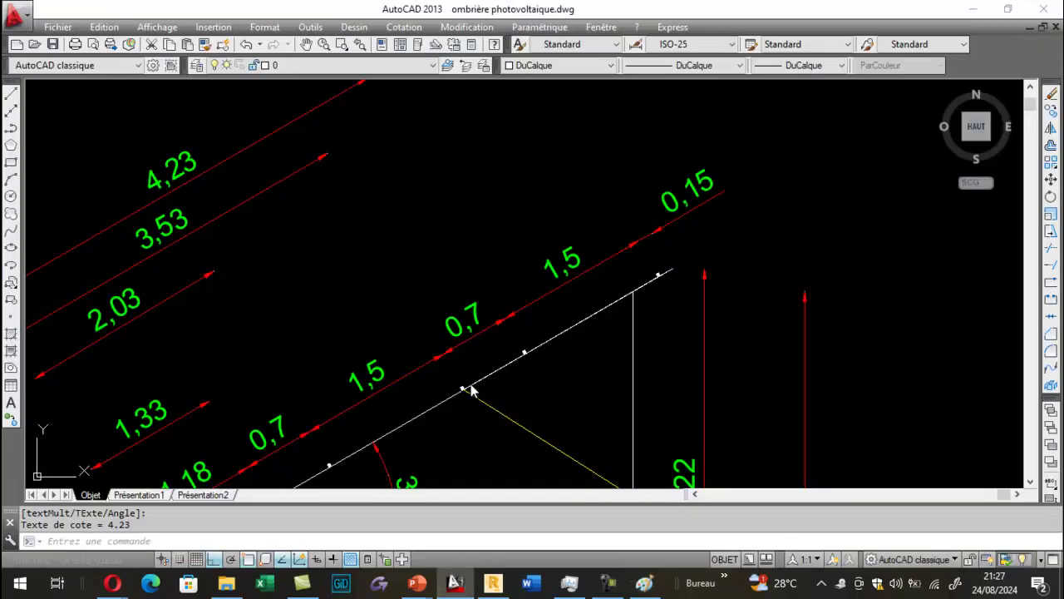
pyautogui.scroll(-5, 470, 387)
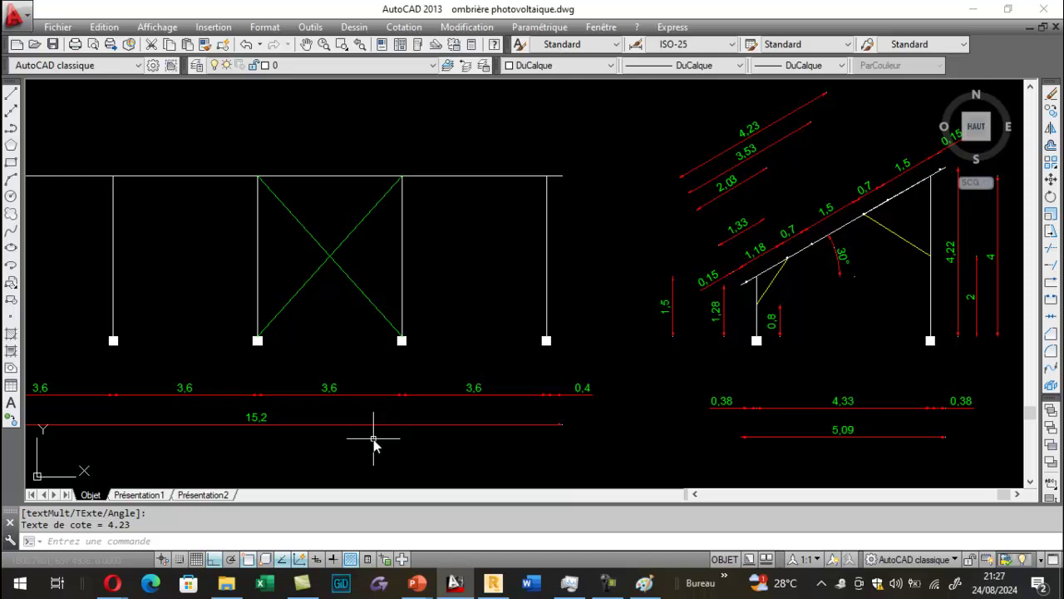
pyautogui.click(493, 582)
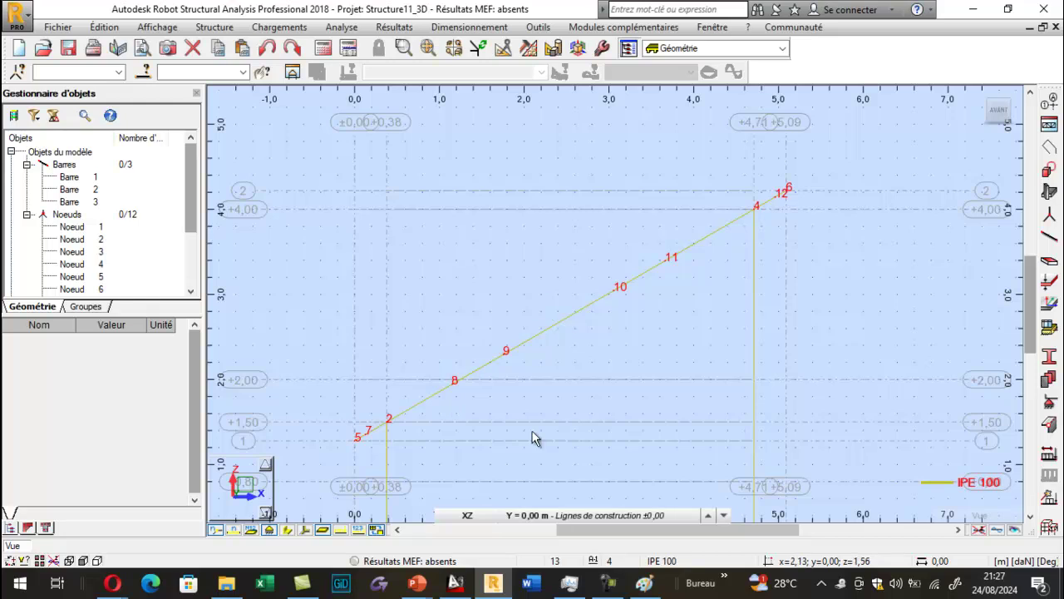
# Step: Switch to Paint and handwrite the deflection formula f = 5/384 · q e L⁴ / (E I) below the limit
pyautogui.click(644, 582)
pyautogui.moveTo(163, 331)
pyautogui.mouseDown()
pyautogui.moveTo(151, 397)
pyautogui.moveTo(193, 366)
pyautogui.mouseUp()
pyautogui.moveTo(176, 376); pyautogui.dragTo(194, 376)
pyautogui.moveTo(247, 337)
pyautogui.mouseDown()
pyautogui.moveTo(259, 333)
pyautogui.moveTo(246, 351)
pyautogui.moveTo(277, 361)
pyautogui.mouseUp()
pyautogui.moveTo(212, 379)
pyautogui.mouseDown()
pyautogui.moveTo(252, 392)
pyautogui.moveTo(261, 374)
pyautogui.moveTo(292, 379)
pyautogui.moveTo(285, 403)
pyautogui.mouseUp()
pyautogui.moveTo(330, 321); pyautogui.dragTo(329, 361)
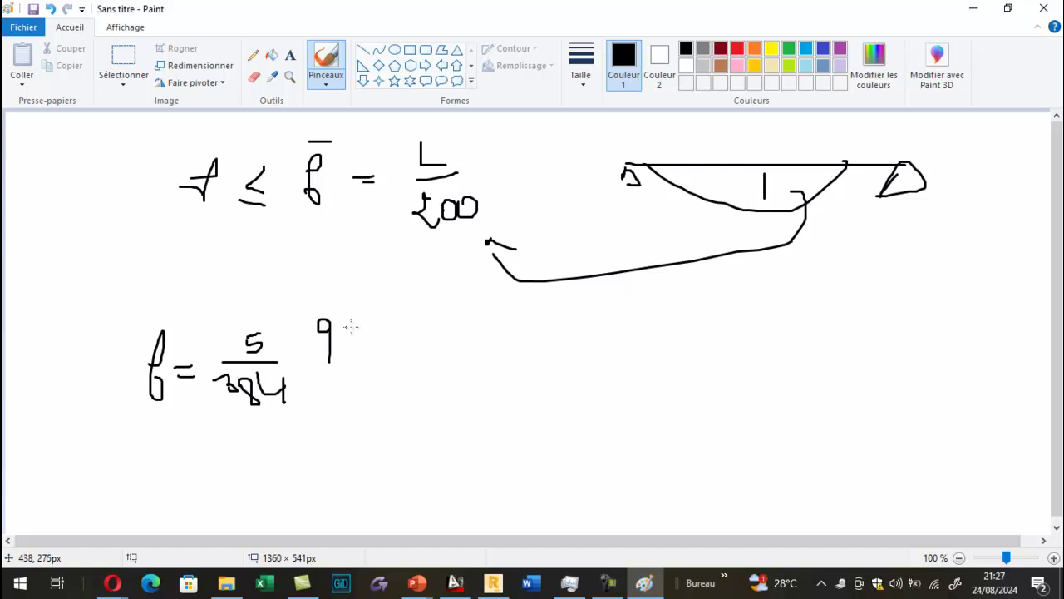
pyautogui.moveTo(360, 326); pyautogui.dragTo(431, 350)
pyautogui.moveTo(423, 295); pyautogui.dragTo(423, 313)
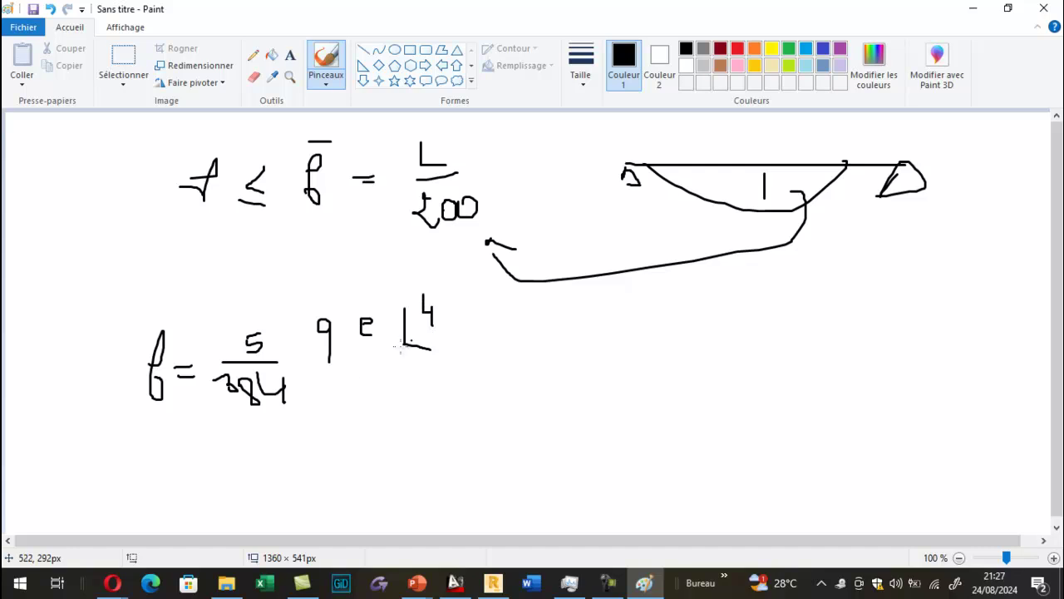
pyautogui.moveTo(319, 366); pyautogui.dragTo(409, 365)
pyautogui.moveTo(328, 385)
pyautogui.mouseDown()
pyautogui.moveTo(364, 386)
pyautogui.moveTo(375, 409)
pyautogui.moveTo(366, 398)
pyautogui.moveTo(398, 408)
pyautogui.moveTo(409, 381)
pyautogui.moveTo(416, 407)
pyautogui.mouseUp()
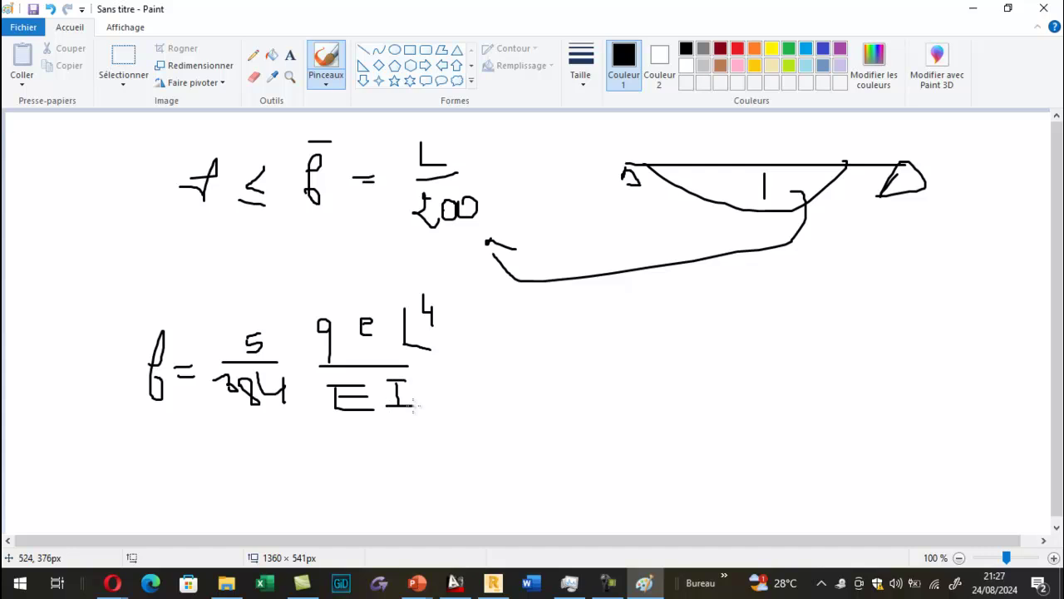
# Step: Extend the deflection formula with the condition ≤ L/200
pyautogui.moveTo(489, 350); pyautogui.dragTo(491, 389)
pyautogui.moveTo(531, 325); pyautogui.dragTo(585, 356)
pyautogui.moveTo(516, 370); pyautogui.dragTo(598, 370)
pyautogui.moveTo(538, 392)
pyautogui.mouseDown()
pyautogui.moveTo(527, 407)
pyautogui.moveTo(555, 418)
pyautogui.moveTo(578, 397)
pyautogui.moveTo(569, 401)
pyautogui.mouseUp()
pyautogui.moveTo(604, 399); pyautogui.dragTo(592, 404)
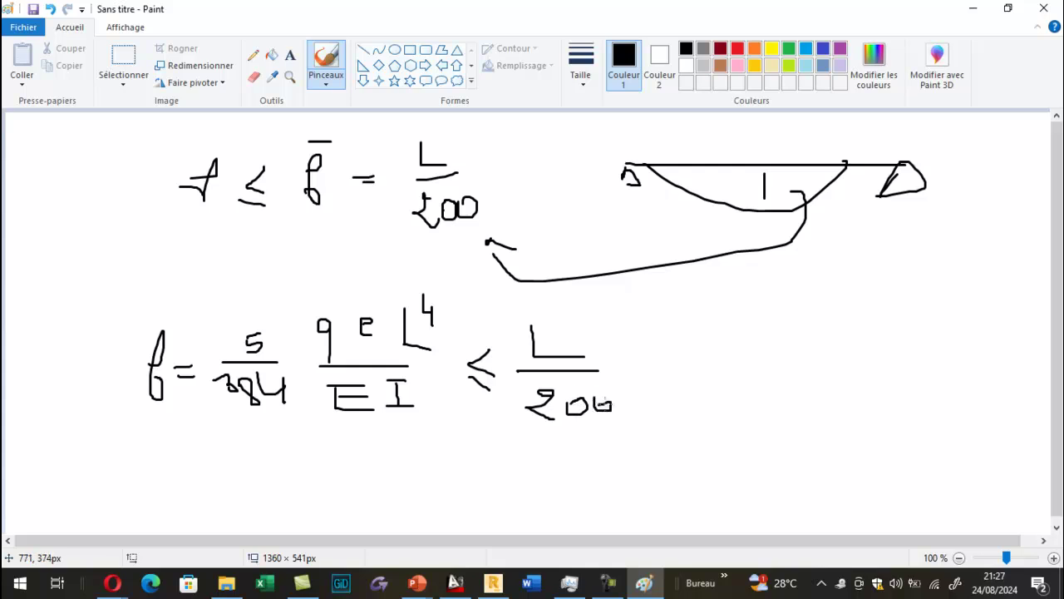
# Step: Circle the spacing e in the formula, draw a connecting line from it and start the inequality e ≤
pyautogui.moveTo(362, 293)
pyautogui.mouseDown()
pyautogui.moveTo(362, 349)
pyautogui.moveTo(366, 291)
pyautogui.mouseUp()
pyautogui.moveTo(438, 268)
pyautogui.mouseDown()
pyautogui.moveTo(684, 326)
pyautogui.moveTo(704, 342)
pyautogui.mouseUp()
pyautogui.moveTo(758, 306); pyautogui.dragTo(754, 351)
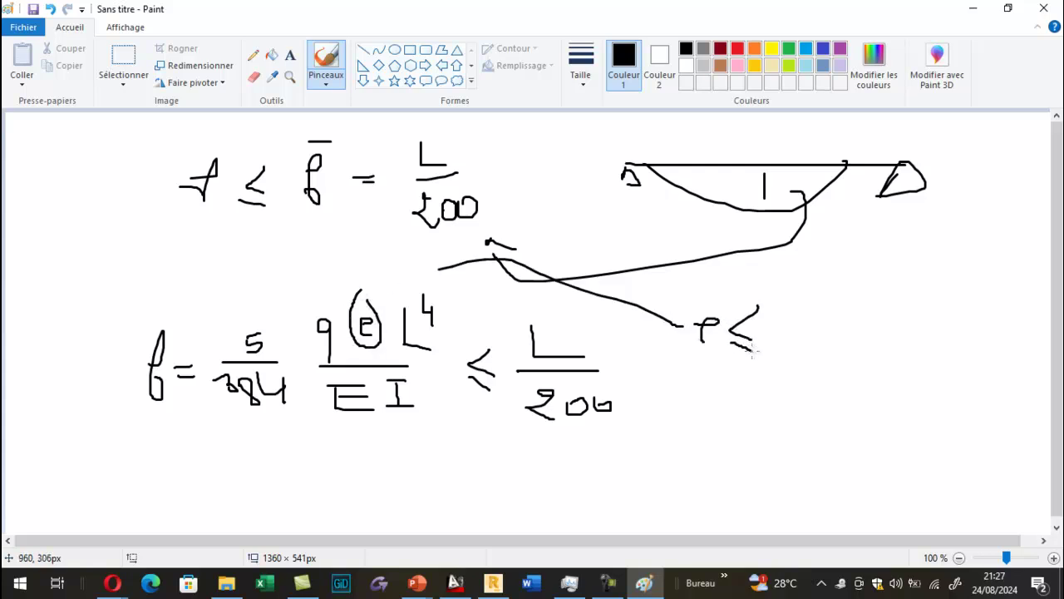
# Step: Complete the inequality for e with L/200 · E I/(q L⁴) · 384/5
pyautogui.moveTo(791, 292)
pyautogui.mouseDown()
pyautogui.moveTo(795, 310)
pyautogui.moveTo(809, 300)
pyautogui.moveTo(800, 307)
pyautogui.moveTo(841, 323)
pyautogui.moveTo(785, 366)
pyautogui.moveTo(800, 368)
pyautogui.mouseUp()
pyautogui.moveTo(804, 356)
pyautogui.mouseDown()
pyautogui.moveTo(810, 369)
pyautogui.moveTo(819, 359)
pyautogui.mouseUp()
pyautogui.moveTo(832, 352)
pyautogui.mouseDown()
pyautogui.moveTo(828, 367)
pyautogui.moveTo(838, 351)
pyautogui.mouseUp()
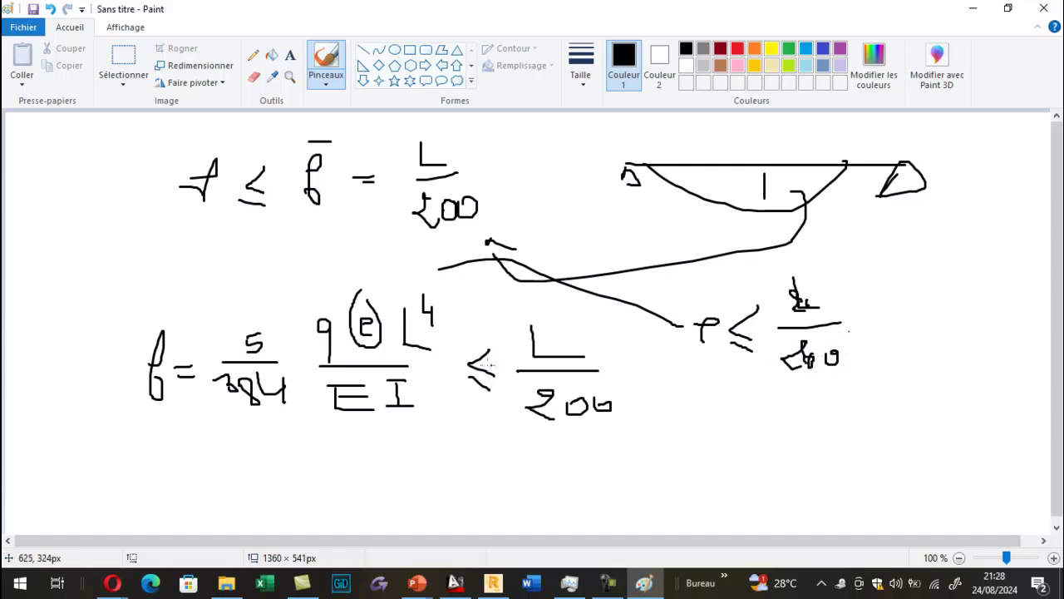
pyautogui.moveTo(884, 293)
pyautogui.mouseDown()
pyautogui.moveTo(921, 303)
pyautogui.moveTo(932, 283)
pyautogui.mouseUp()
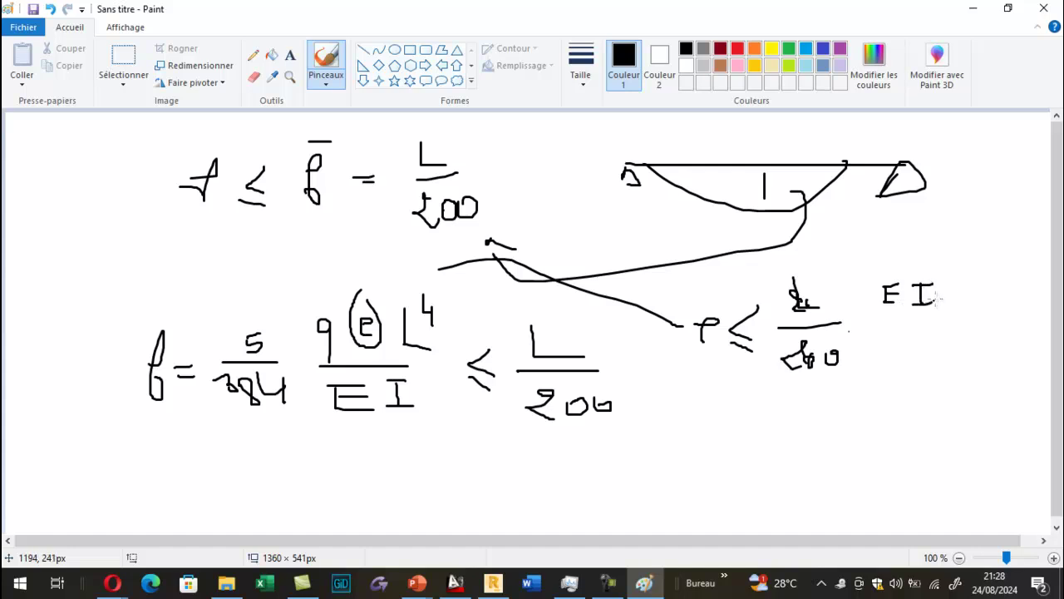
pyautogui.moveTo(949, 280)
pyautogui.mouseDown()
pyautogui.moveTo(954, 304)
pyautogui.moveTo(971, 306)
pyautogui.moveTo(980, 276)
pyautogui.moveTo(1000, 304)
pyautogui.moveTo(996, 342)
pyautogui.moveTo(979, 358)
pyautogui.mouseUp()
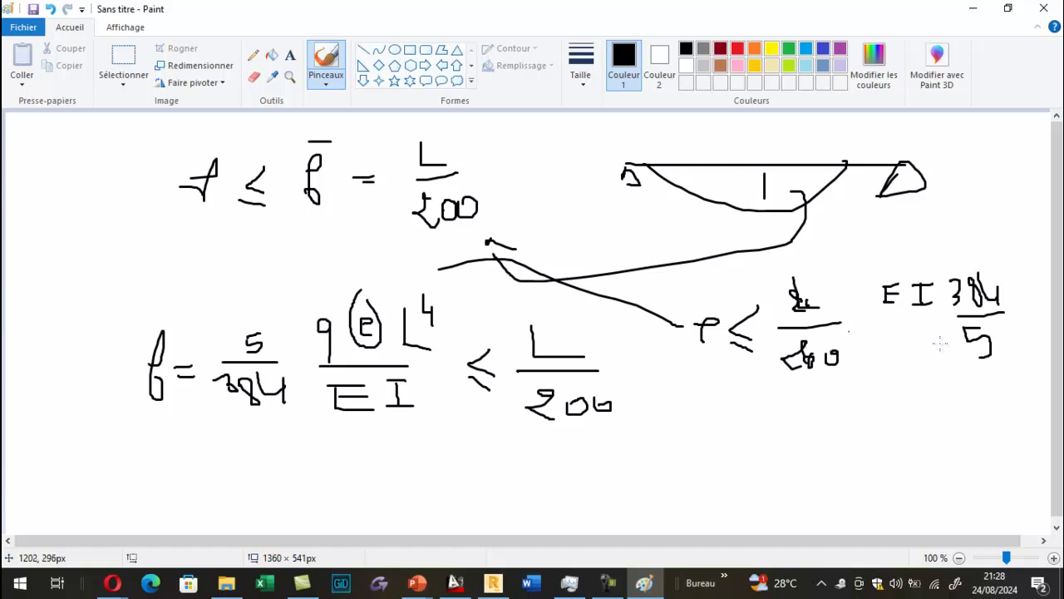
pyautogui.moveTo(882, 323)
pyautogui.mouseDown()
pyautogui.moveTo(932, 320)
pyautogui.moveTo(898, 350)
pyautogui.moveTo(906, 386)
pyautogui.mouseUp()
pyautogui.moveTo(914, 339)
pyautogui.mouseDown()
pyautogui.moveTo(916, 362)
pyautogui.moveTo(943, 363)
pyautogui.moveTo(951, 344)
pyautogui.moveTo(947, 355)
pyautogui.mouseUp()
# Step: Encircle the expression limiting e, underline e with a small curve and circle the inertia I
pyautogui.moveTo(999, 243)
pyautogui.mouseDown()
pyautogui.moveTo(790, 275)
pyautogui.moveTo(794, 402)
pyautogui.moveTo(1049, 356)
pyautogui.moveTo(1031, 261)
pyautogui.mouseUp()
pyautogui.moveTo(682, 362); pyautogui.dragTo(715, 369)
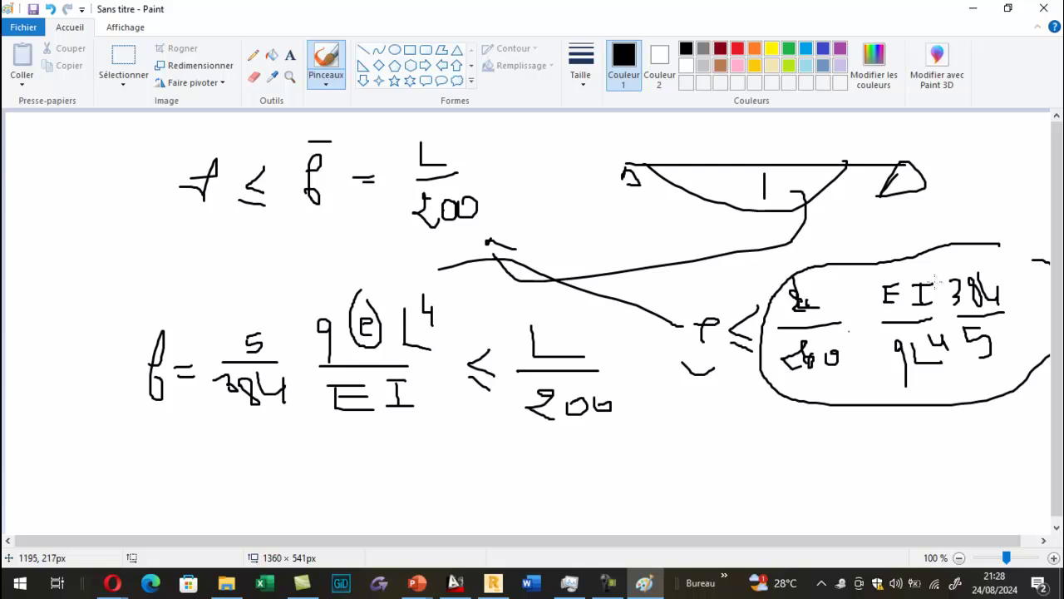
pyautogui.moveTo(915, 241)
pyautogui.mouseDown()
pyautogui.moveTo(897, 318)
pyautogui.moveTo(933, 249)
pyautogui.moveTo(916, 241)
pyautogui.mouseUp()
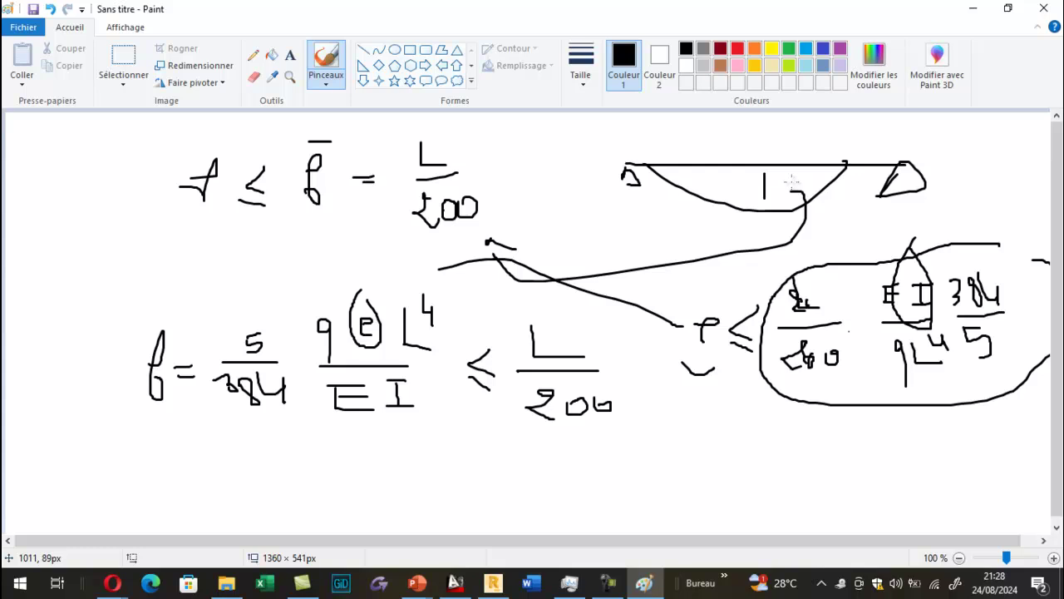
# Step: Switch to the Robot model and examine the nodes placed along the inclined bar
pyautogui.click(492, 582)
pyautogui.click(535, 336)
pyautogui.scroll(2, 358, 434)
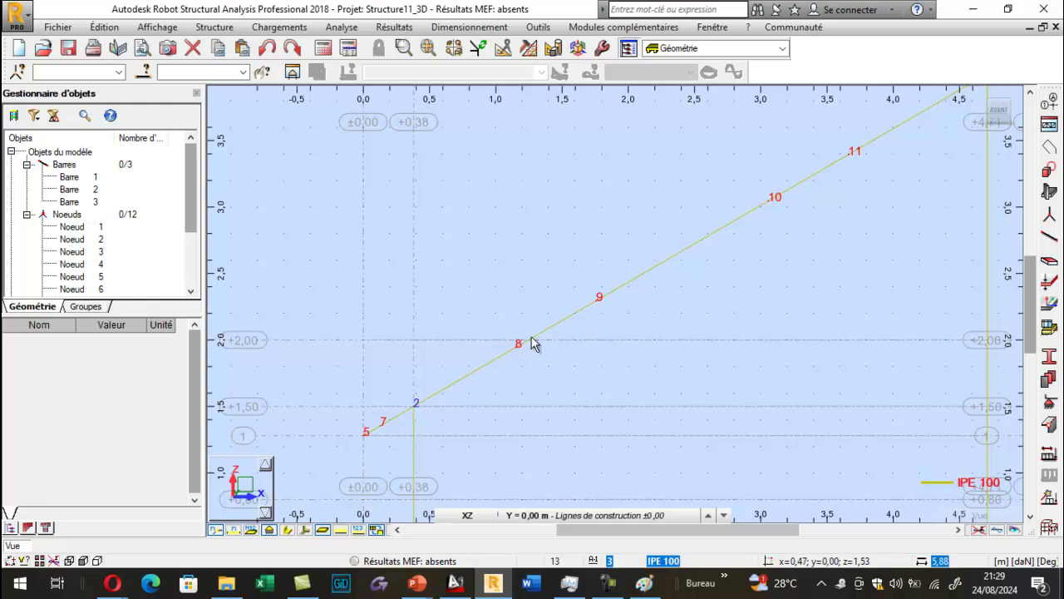
pyautogui.scroll(-1, 572, 319)
pyautogui.scroll(-2, 784, 212)
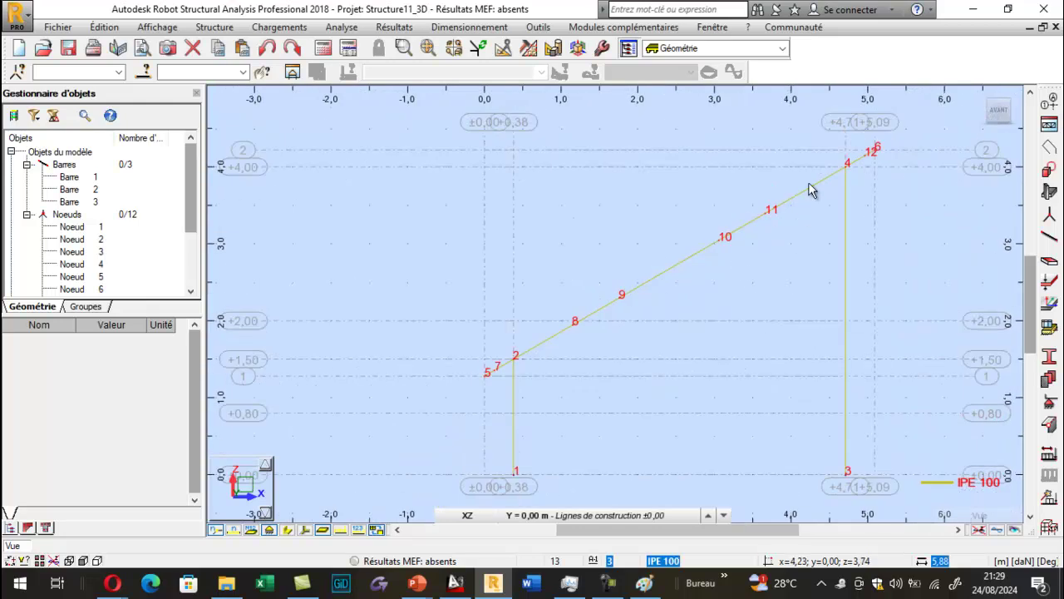
pyautogui.scroll(2, 814, 183)
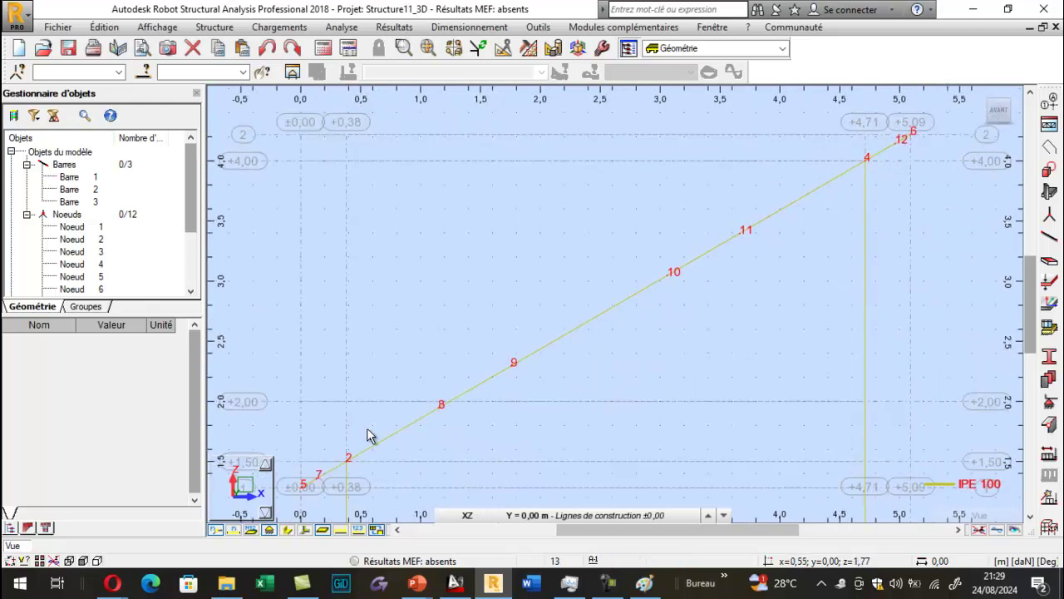
# Step: Set the new bar's section to CAE 40x4 and draw a brace from the tall post at 2.00 m height to node 11
pyautogui.scroll(-2, 756, 293)
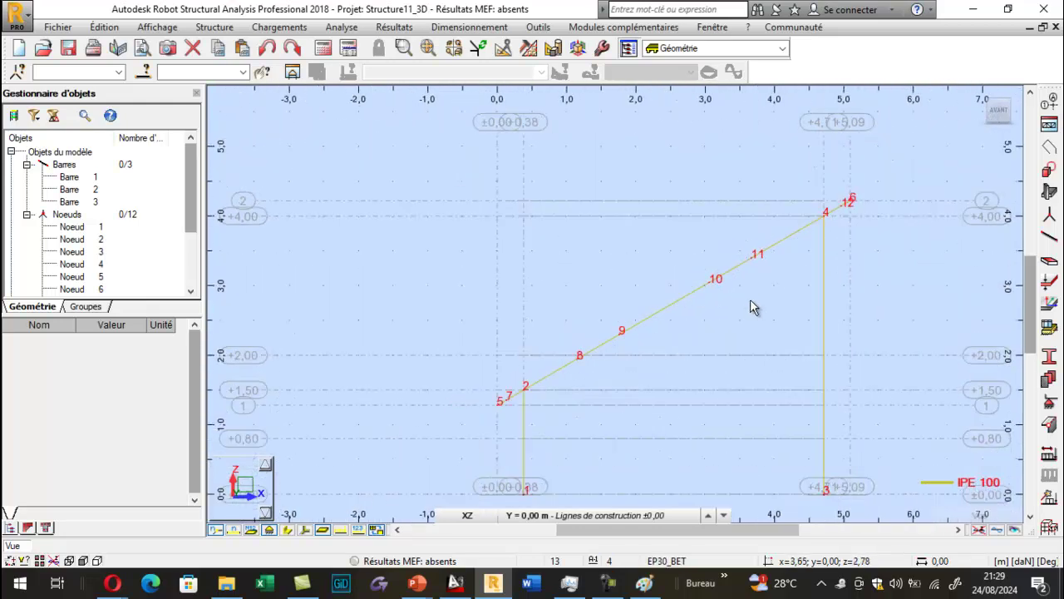
pyautogui.scroll(-2, 599, 287)
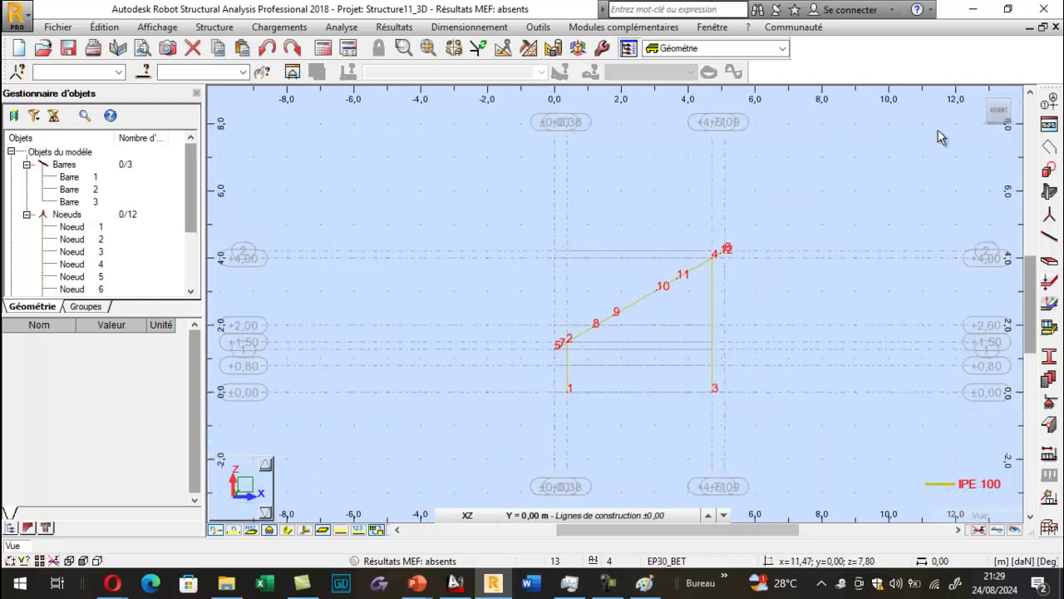
pyautogui.click(1049, 236)
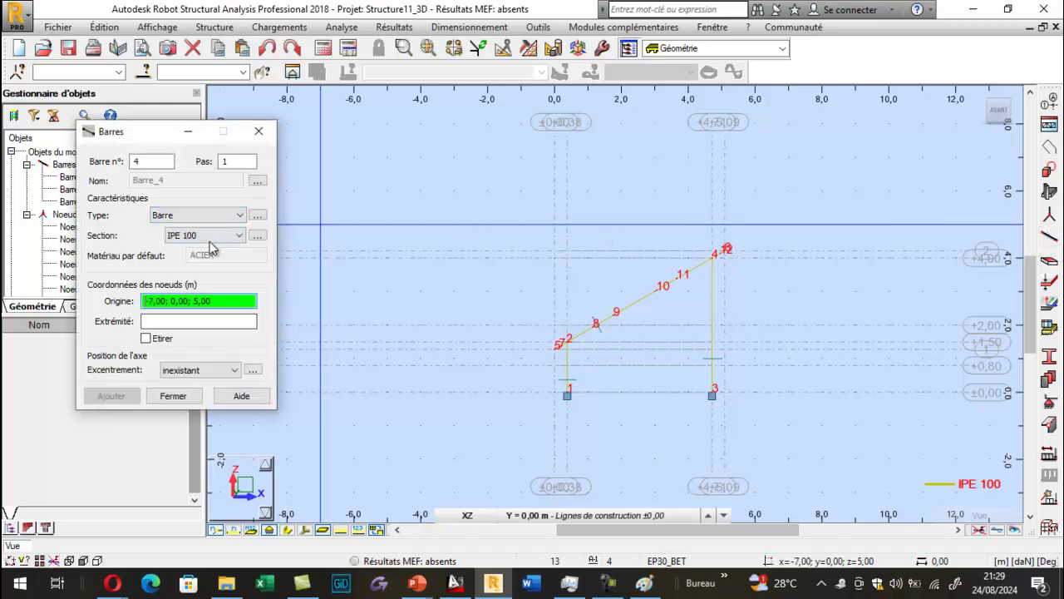
pyautogui.click(209, 237)
pyautogui.click(196, 249)
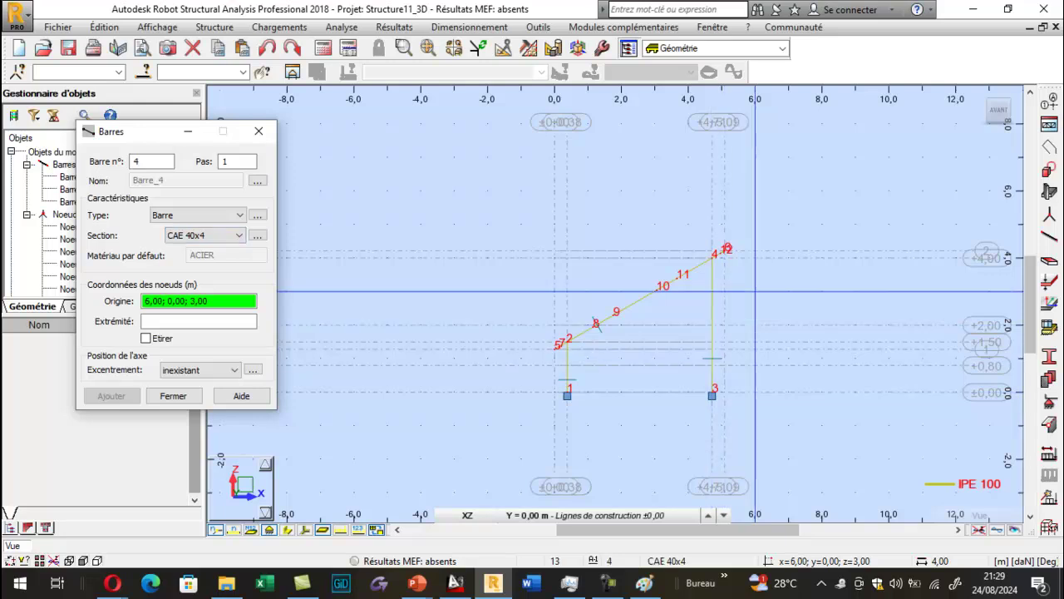
pyautogui.click(455, 583)
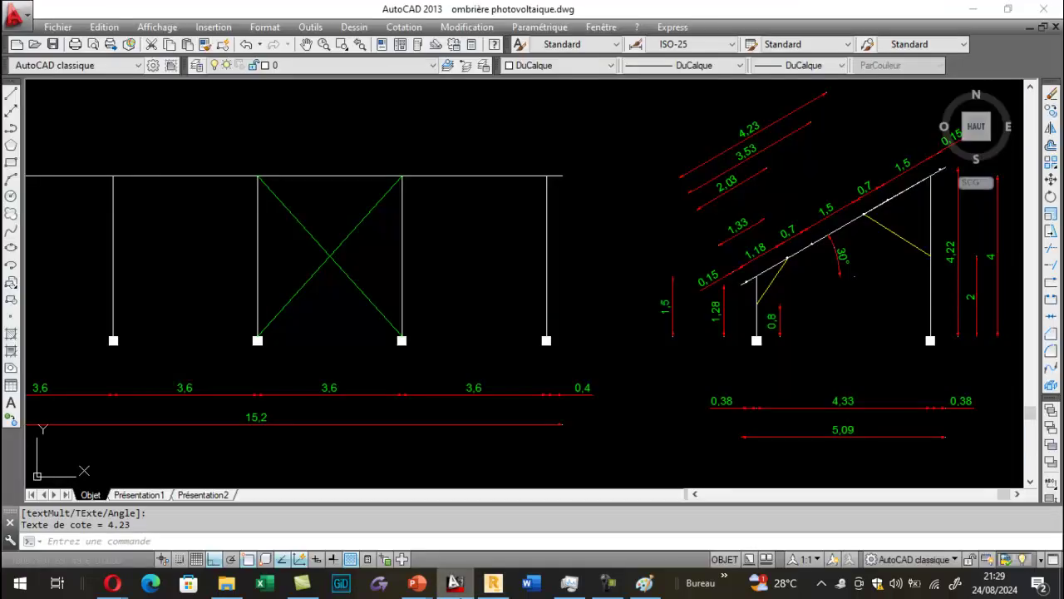
pyautogui.click(493, 583)
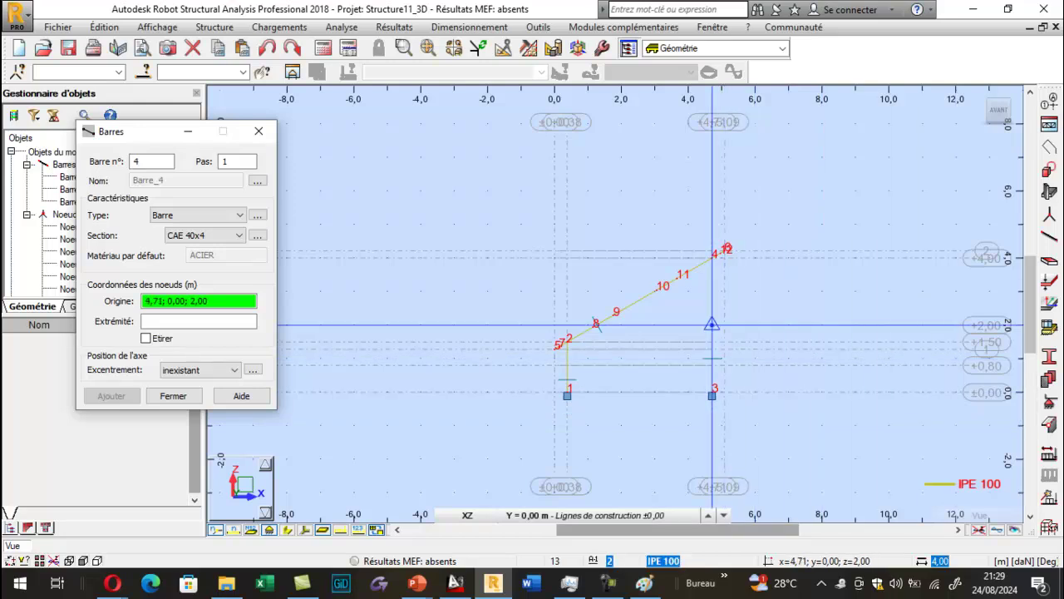
pyautogui.click(710, 325)
pyautogui.scroll(2, 690, 291)
pyautogui.click(679, 269)
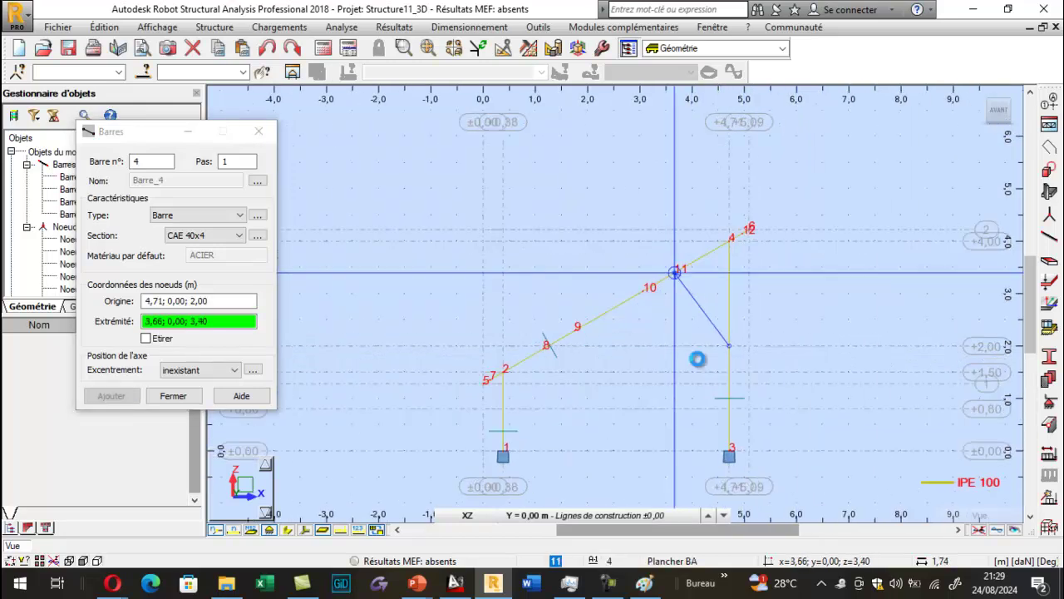
# Step: Draw the second CAE 40x4 brace from the short post at 0.80 m height to node 8 on the inclined bar
pyautogui.scroll(-5, 509, 424)
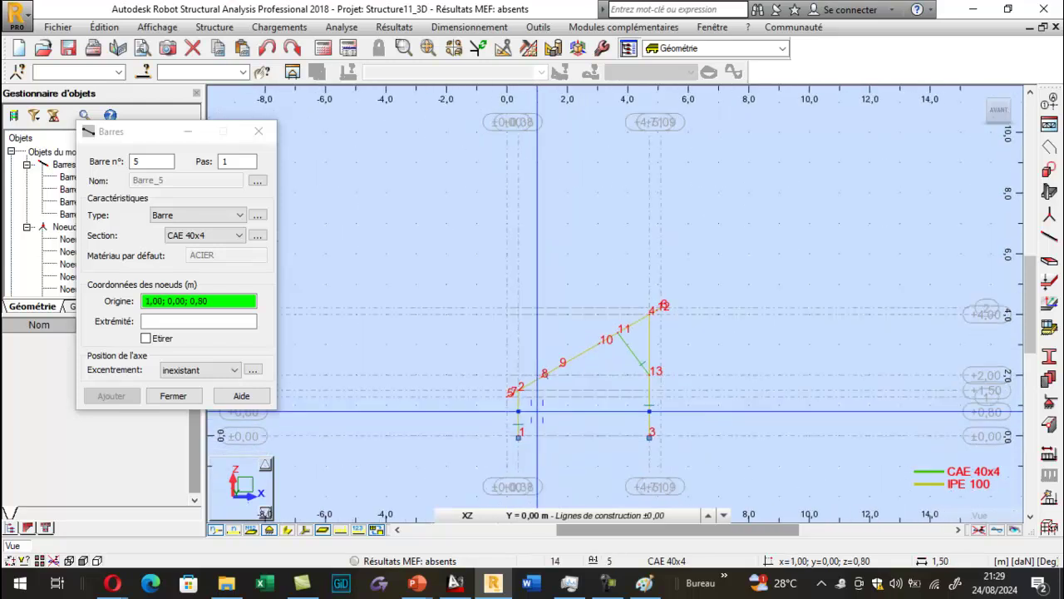
pyautogui.scroll(2, 810, 411)
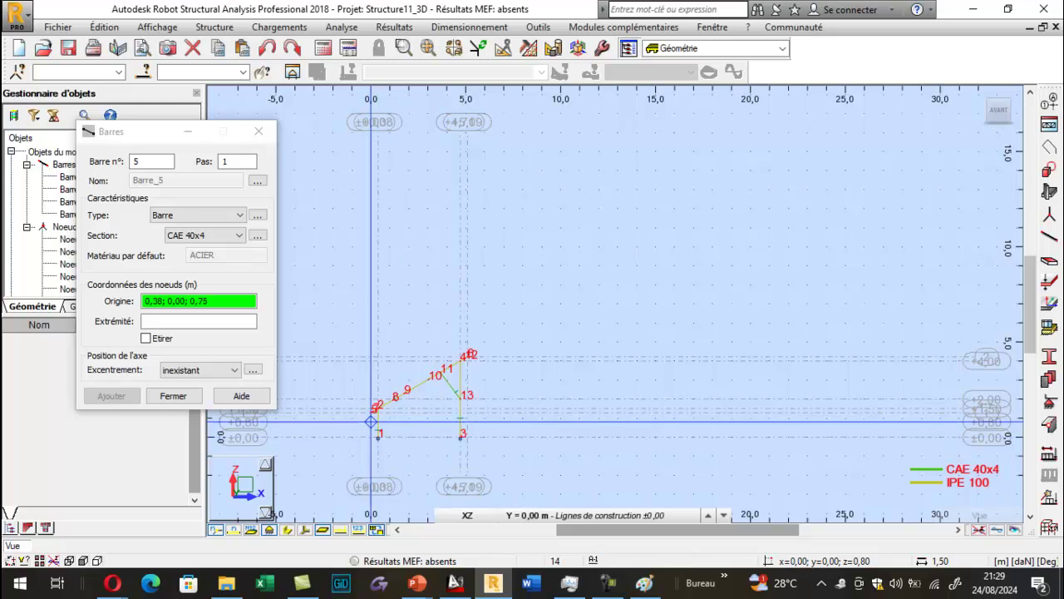
pyautogui.scroll(3, 395, 419)
pyautogui.scroll(1, 390, 419)
pyautogui.click(390, 419)
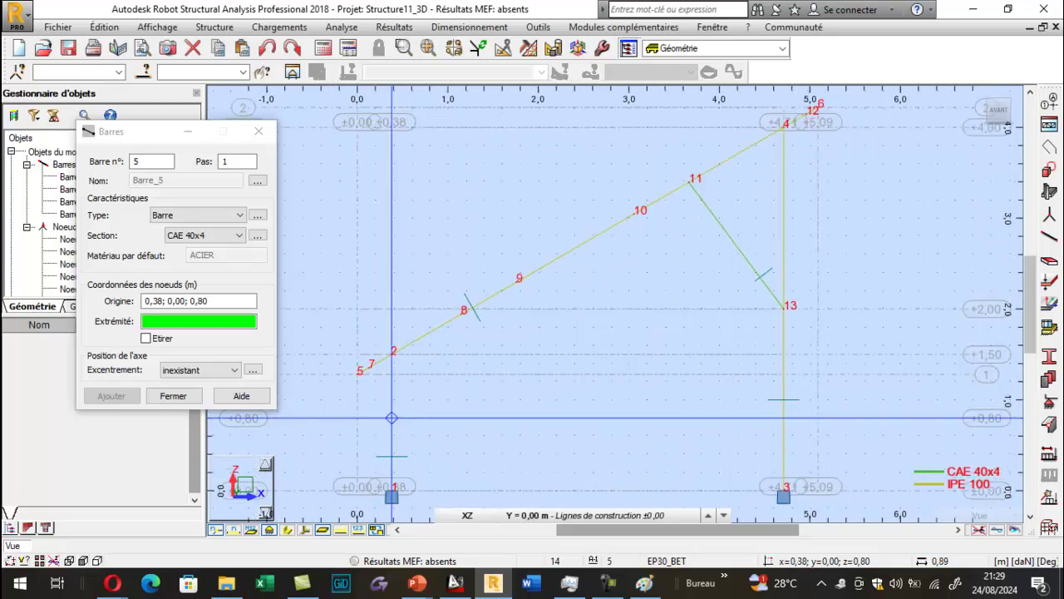
pyautogui.click(462, 313)
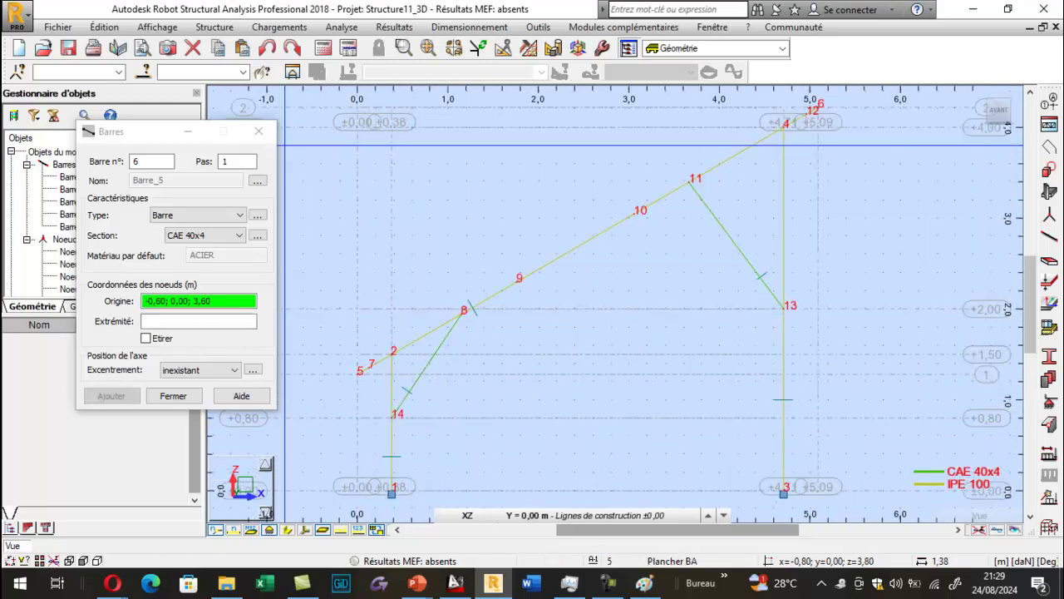
pyautogui.click(259, 132)
# Step: Hide the node numbers and display the section shapes of the bars
pyautogui.scroll(-1, 394, 238)
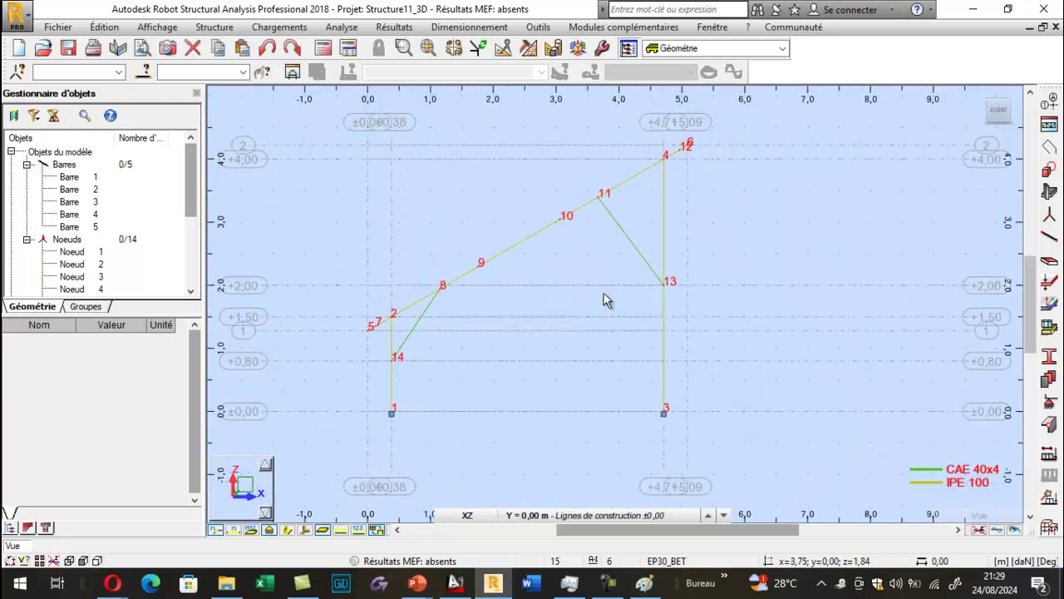
pyautogui.click(216, 530)
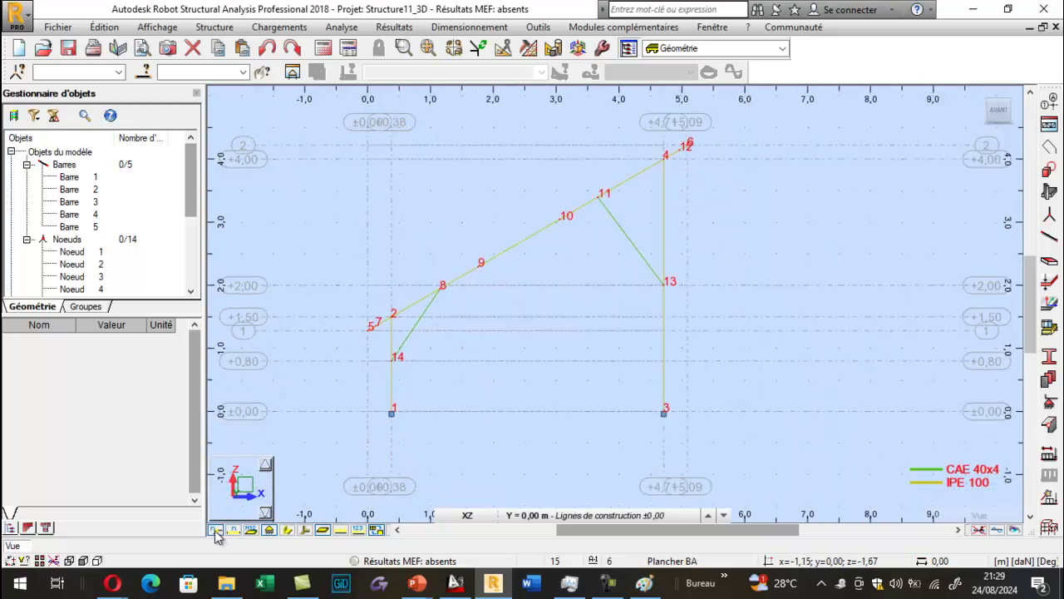
pyautogui.click(287, 530)
pyautogui.scroll(1, 490, 268)
pyautogui.scroll(-1, 491, 268)
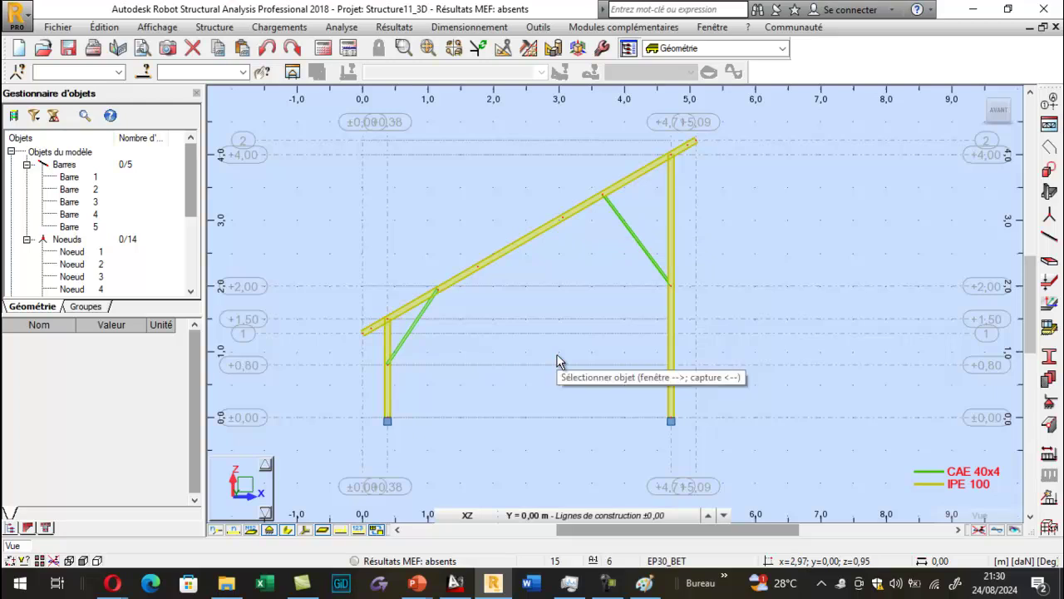
# Step: Examine both CAE 40x4 braces and their connections to the posts and the inclined bar
pyautogui.click(629, 233)
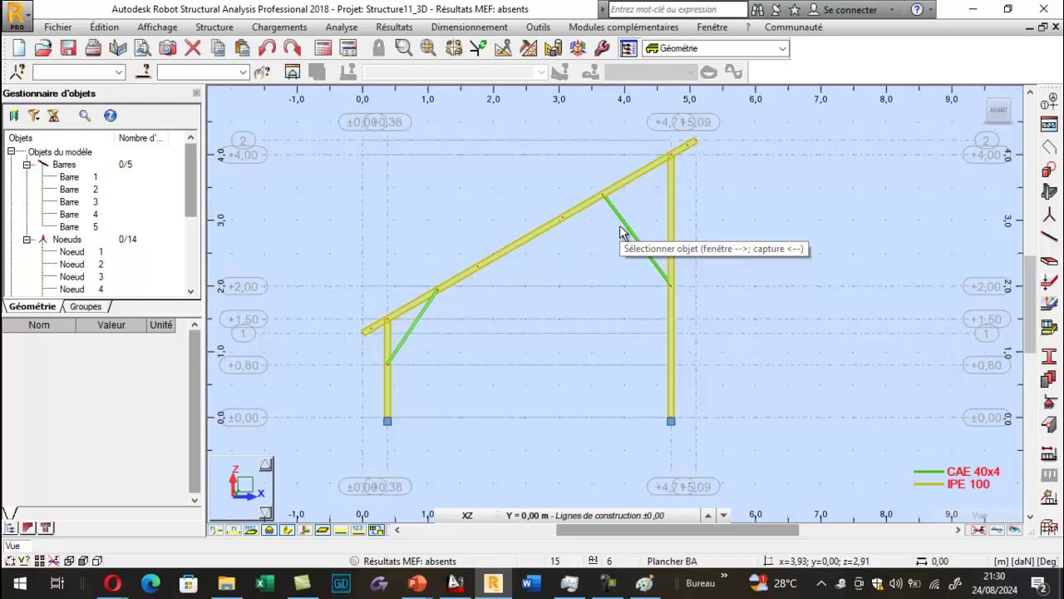
pyautogui.scroll(2, 605, 199)
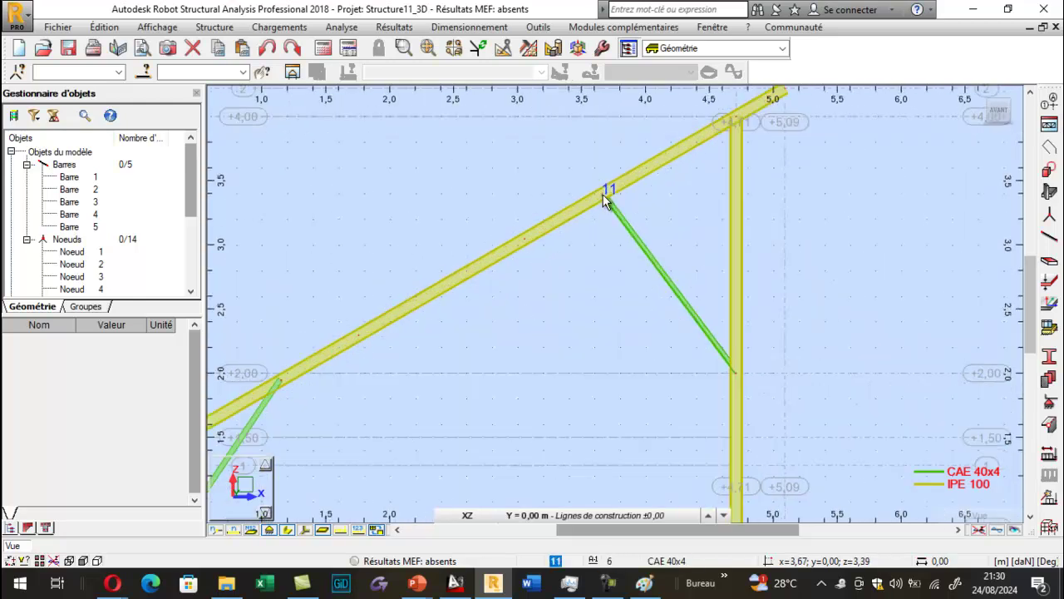
pyautogui.scroll(-1, 605, 200)
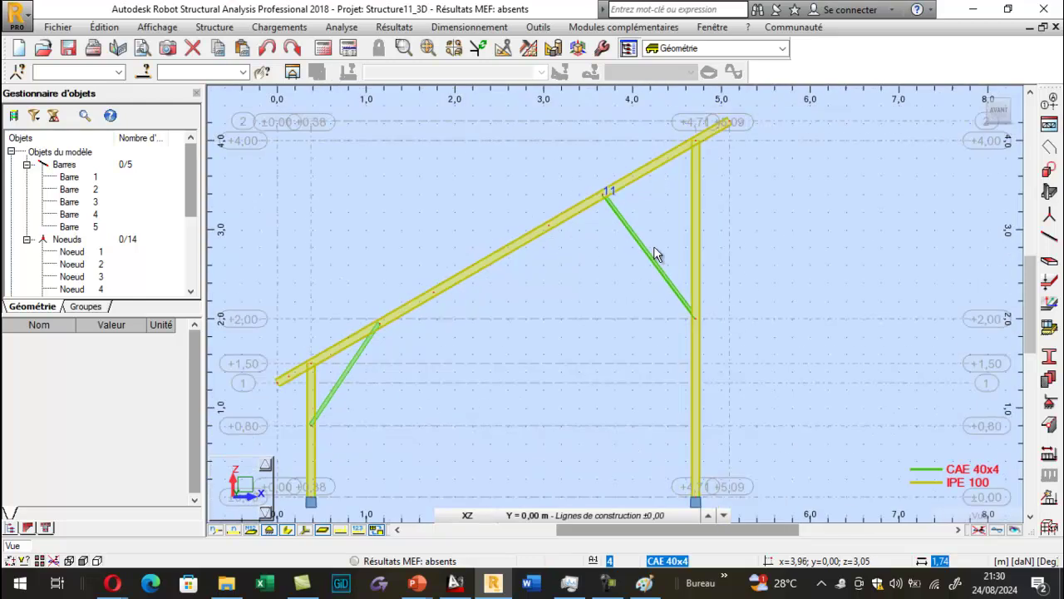
pyautogui.scroll(2, 696, 314)
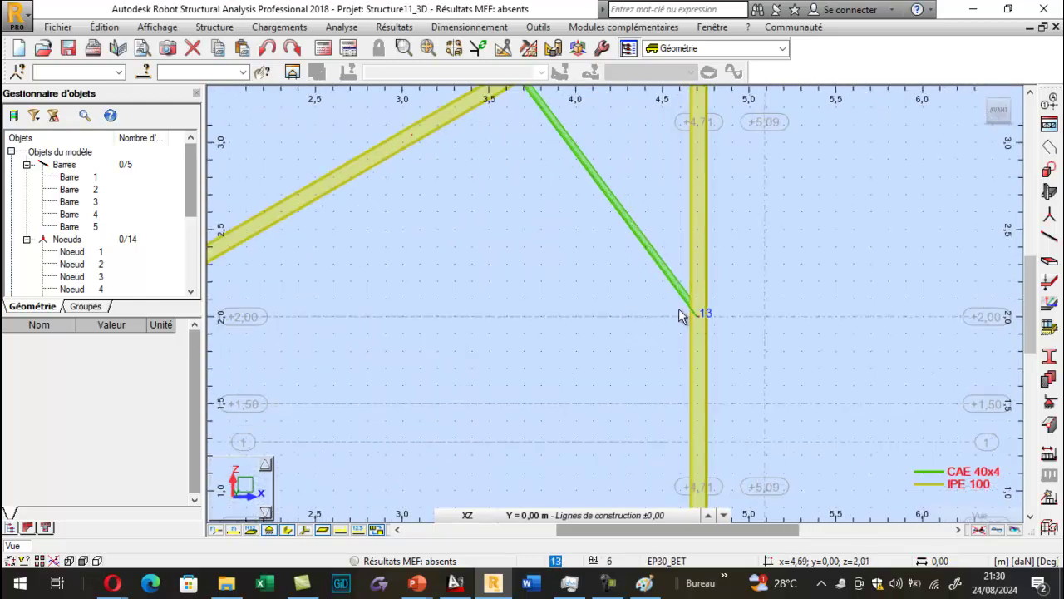
pyautogui.scroll(-2, 656, 308)
pyautogui.scroll(-2, 653, 314)
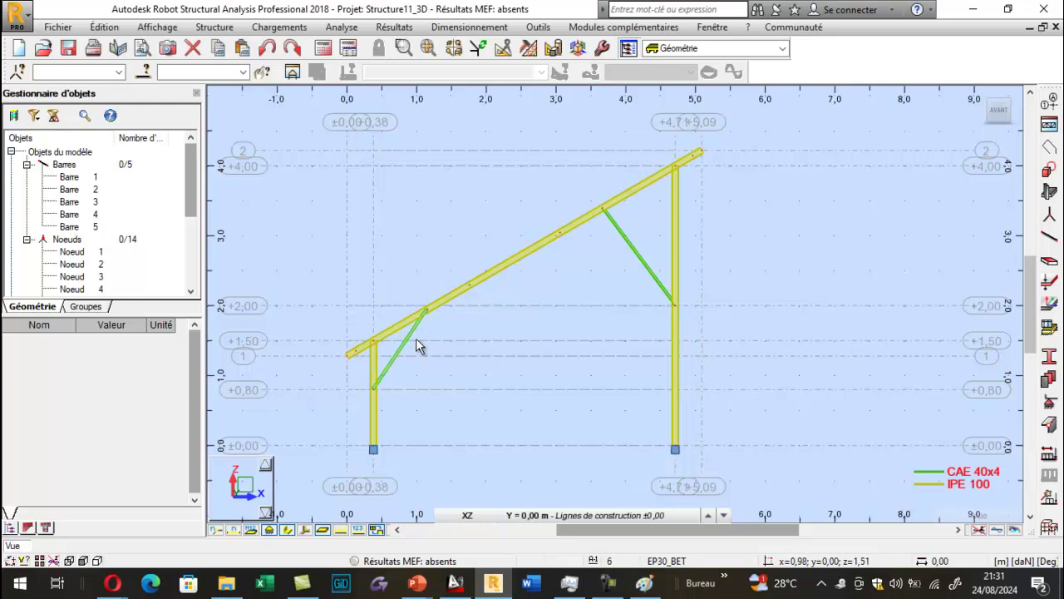
pyautogui.scroll(5, 425, 315)
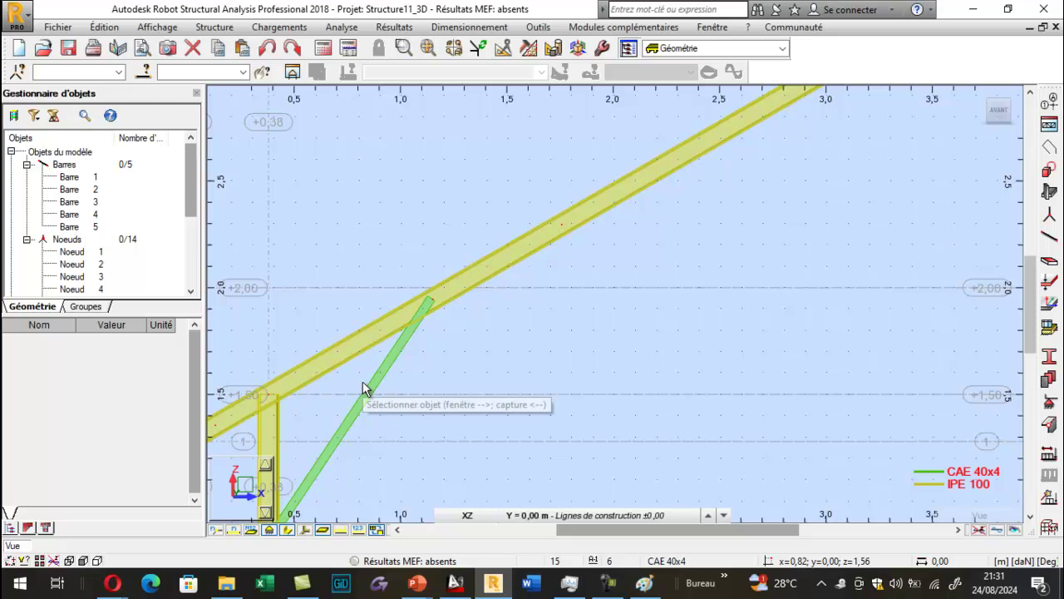
pyautogui.scroll(-2, 408, 304)
pyautogui.scroll(-3, 501, 249)
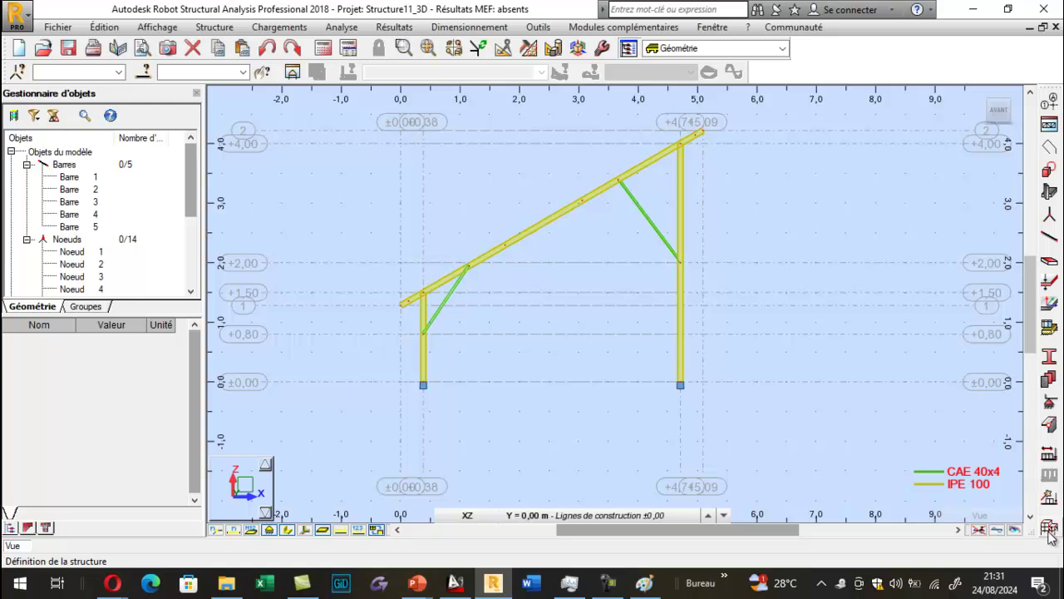
# Step: Open the structure definition tools and review the available bar release types, leaving them unassigned
pyautogui.click(1048, 528)
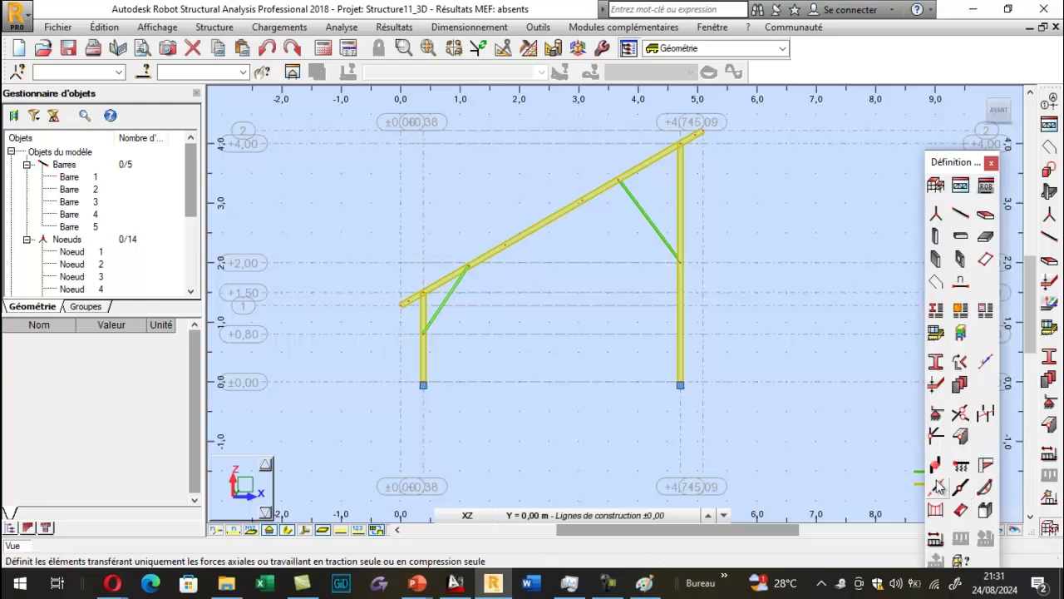
pyautogui.click(932, 435)
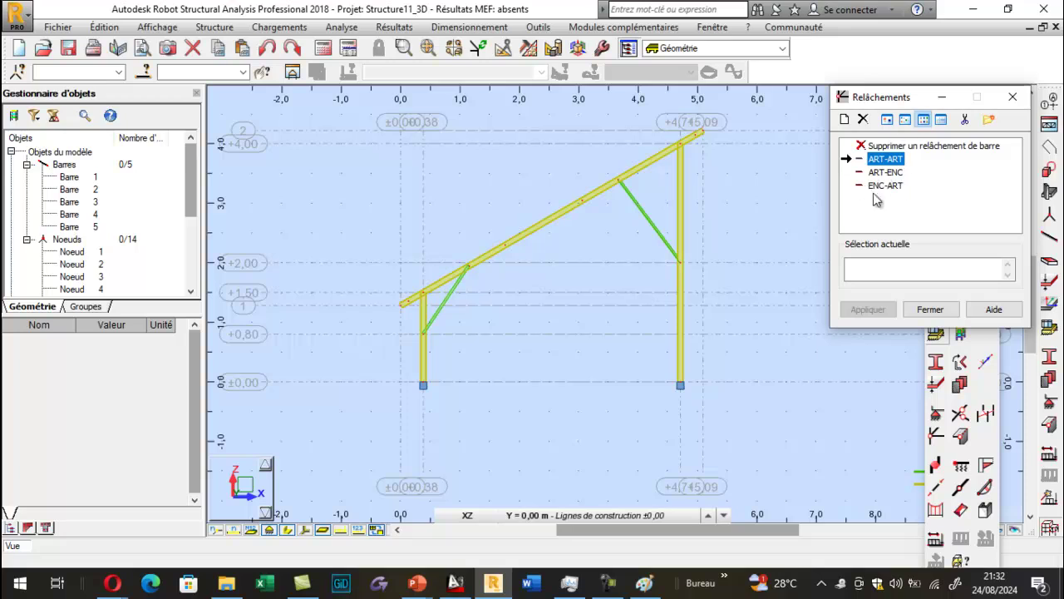
pyautogui.click(1013, 100)
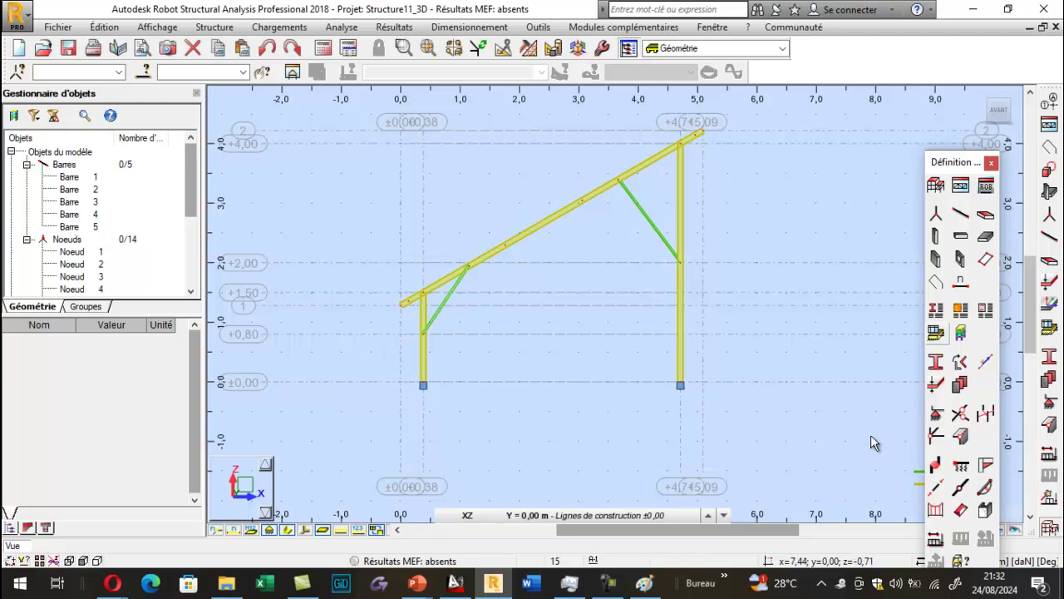
# Step: Define both braces as truss bars transferring only axial forces, with the tension-only or compression-only option disabled
pyautogui.click(937, 490)
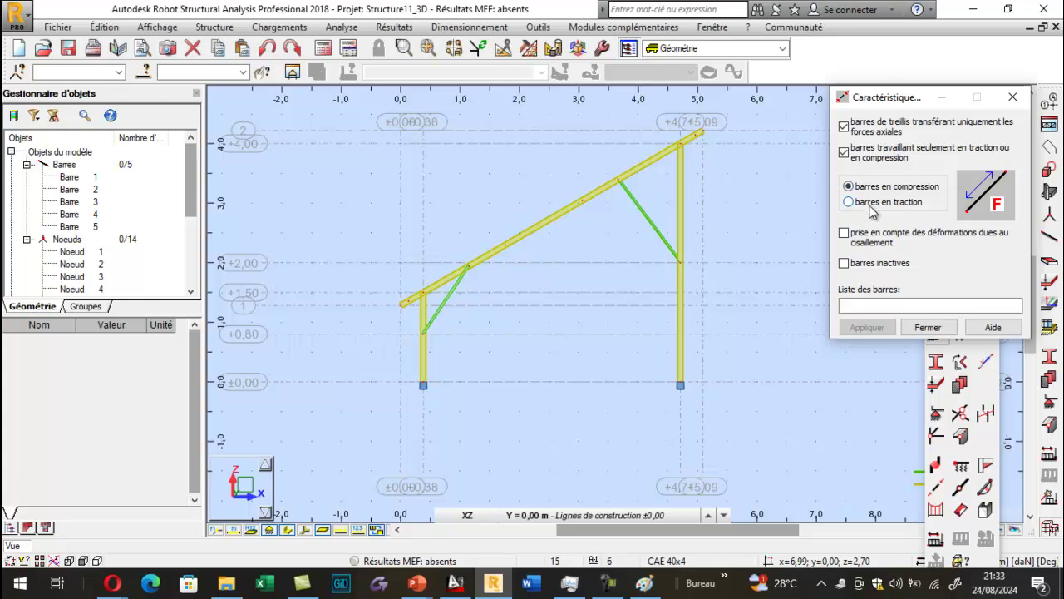
pyautogui.click(873, 305)
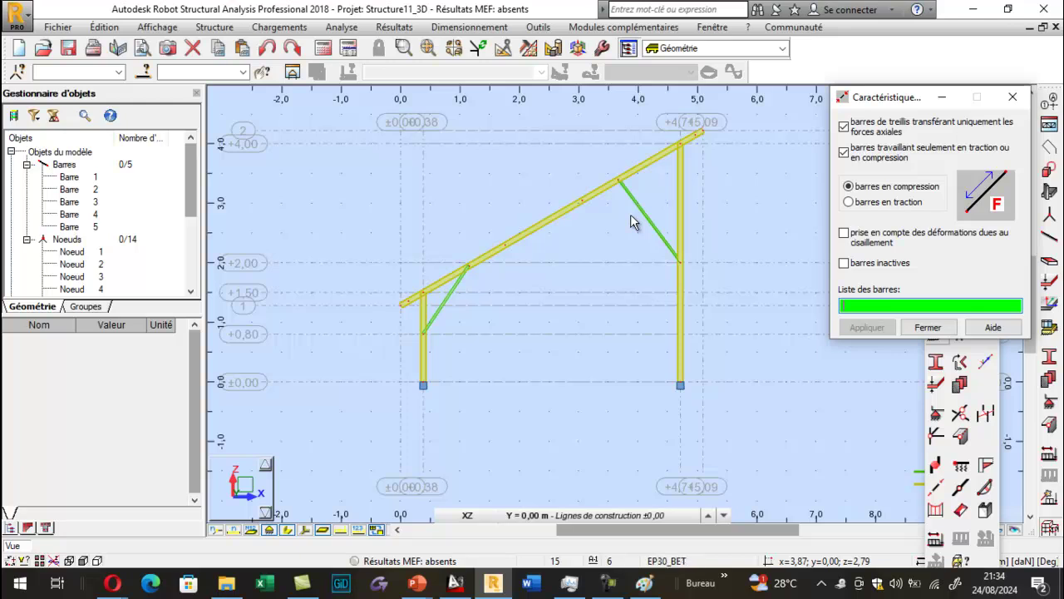
pyautogui.click(844, 153)
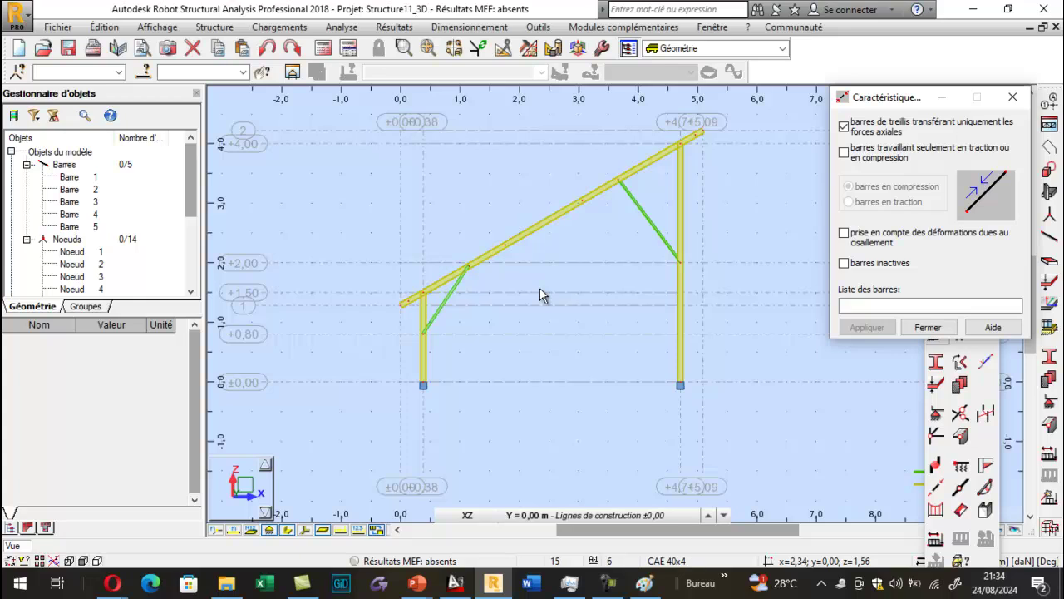
pyautogui.click(877, 306)
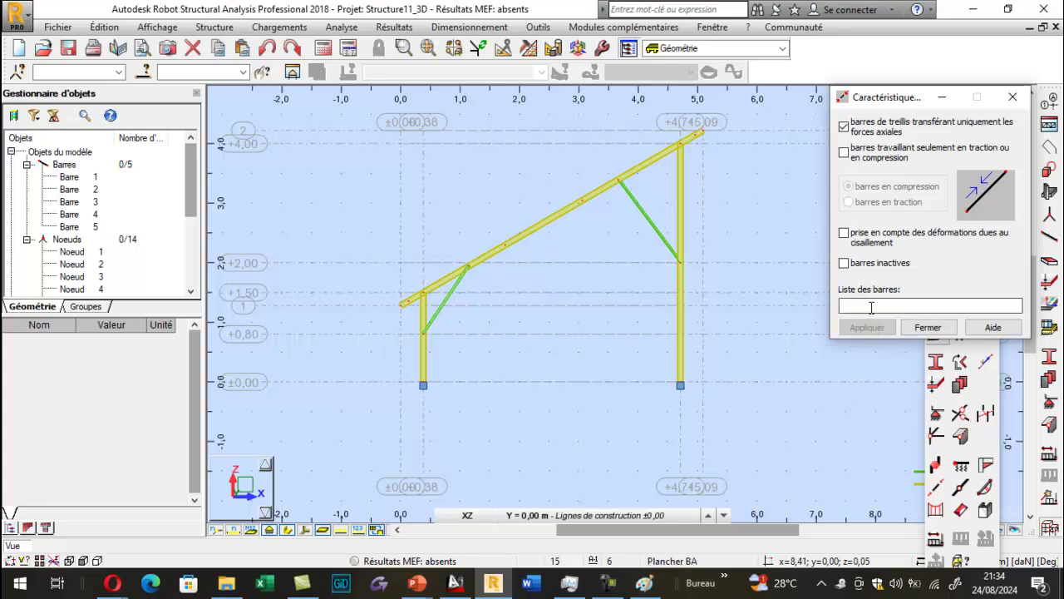
pyautogui.click(675, 249)
pyautogui.click(448, 303)
pyautogui.click(868, 326)
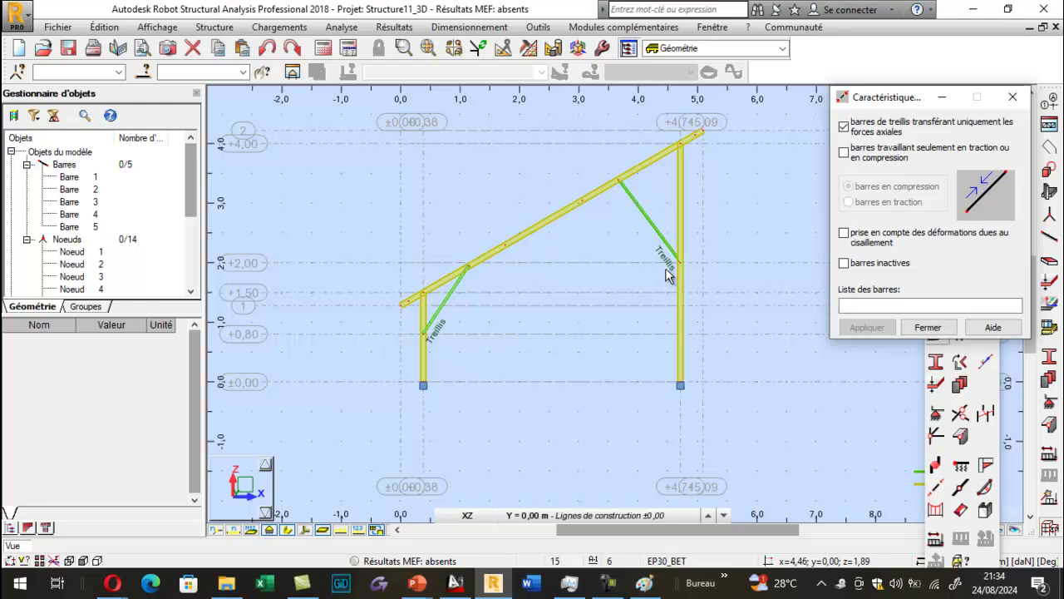
pyautogui.click(1012, 97)
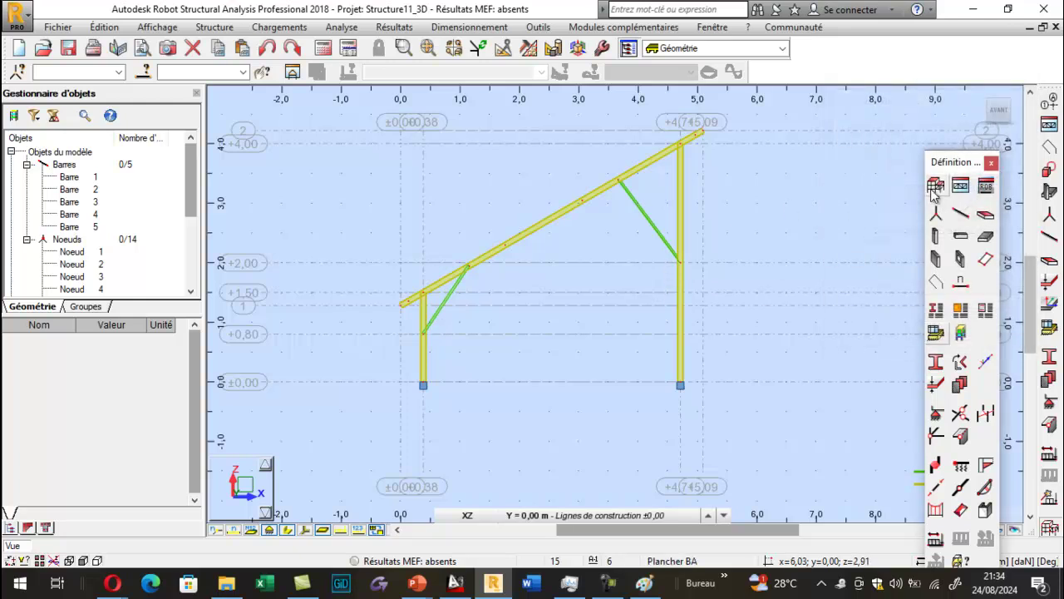
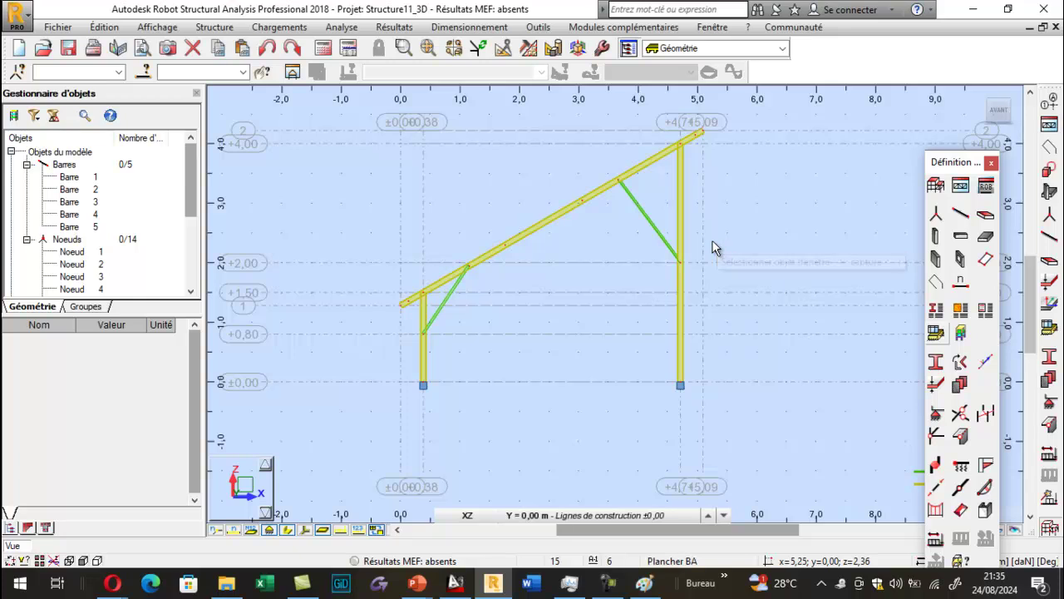
pyautogui.click(991, 162)
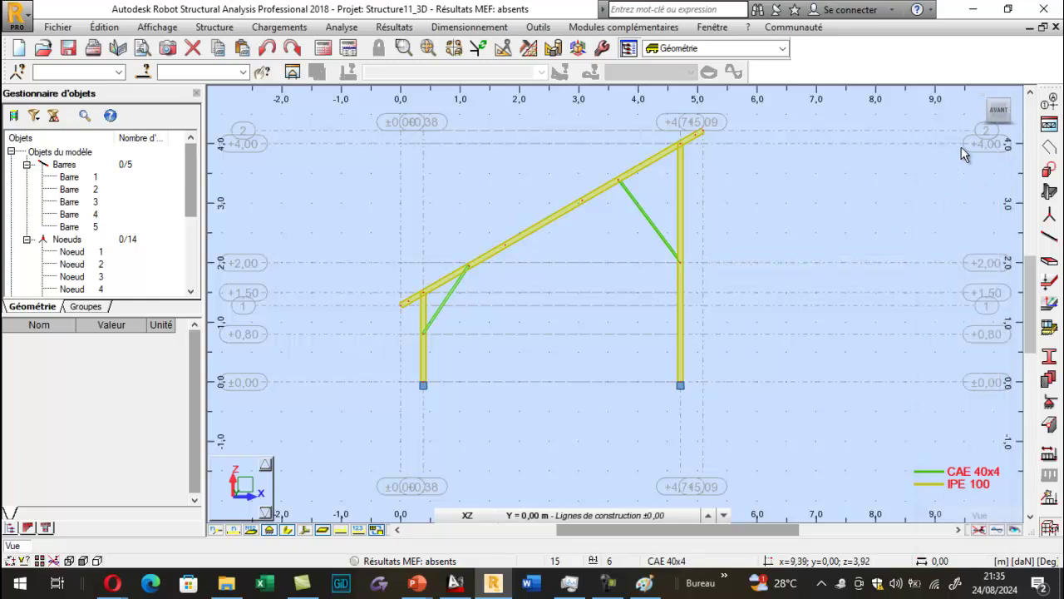
# Step: Turn the model to a 3D view and select all bars and nodes of the frame
pyautogui.moveTo(983, 102); pyautogui.dragTo(530, 238)
pyautogui.moveTo(497, 147); pyautogui.dragTo(787, 394)
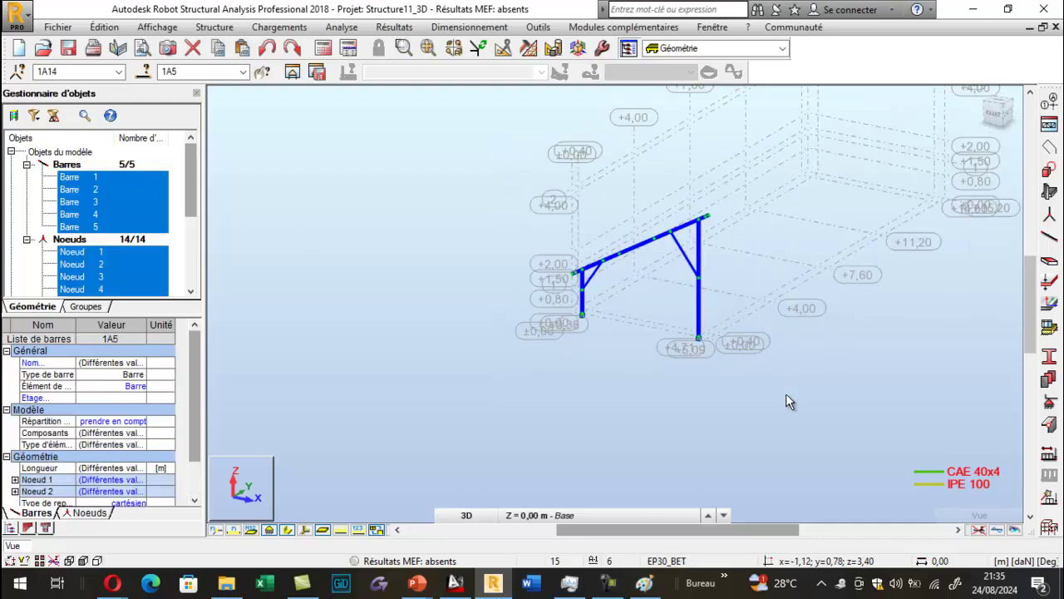
pyautogui.scroll(2, 776, 283)
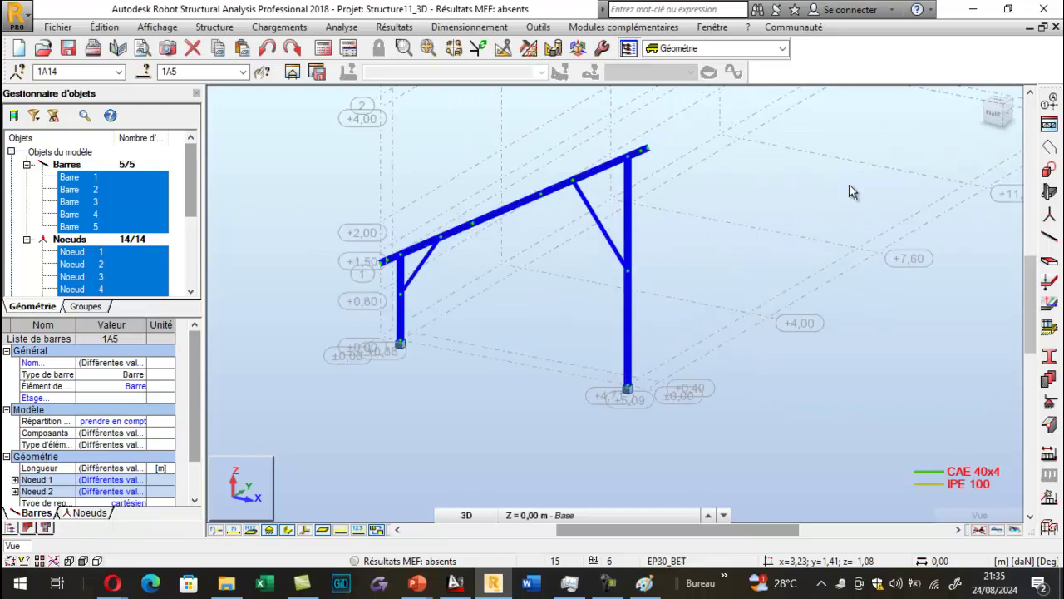
pyautogui.moveTo(113, 584)
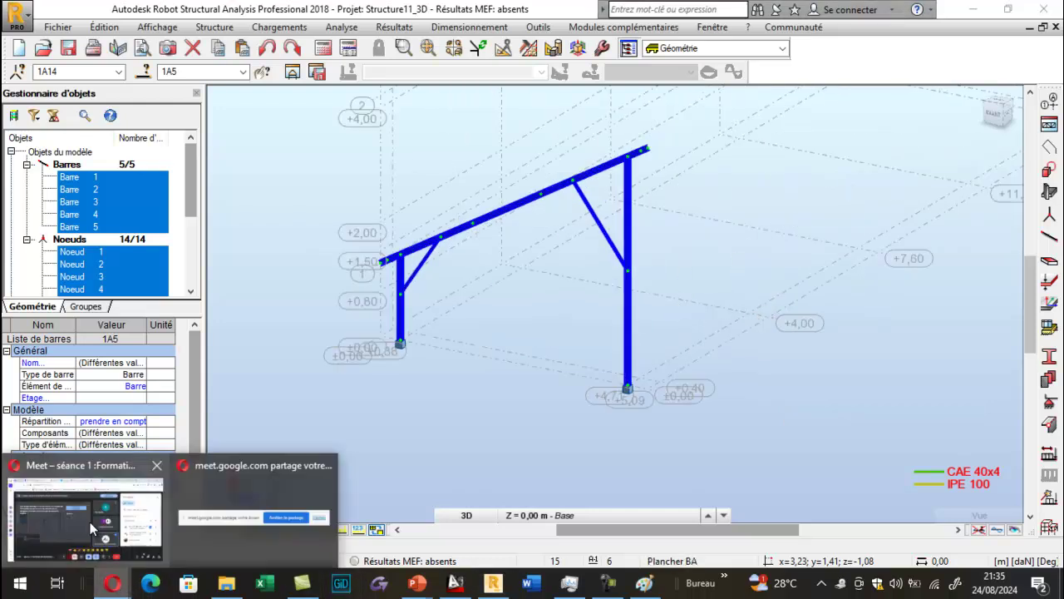
# Step: Switch to the Meet call, look through the participant list, and return to Robot
pyautogui.click(225, 517)
pyautogui.scroll(-3, 863, 335)
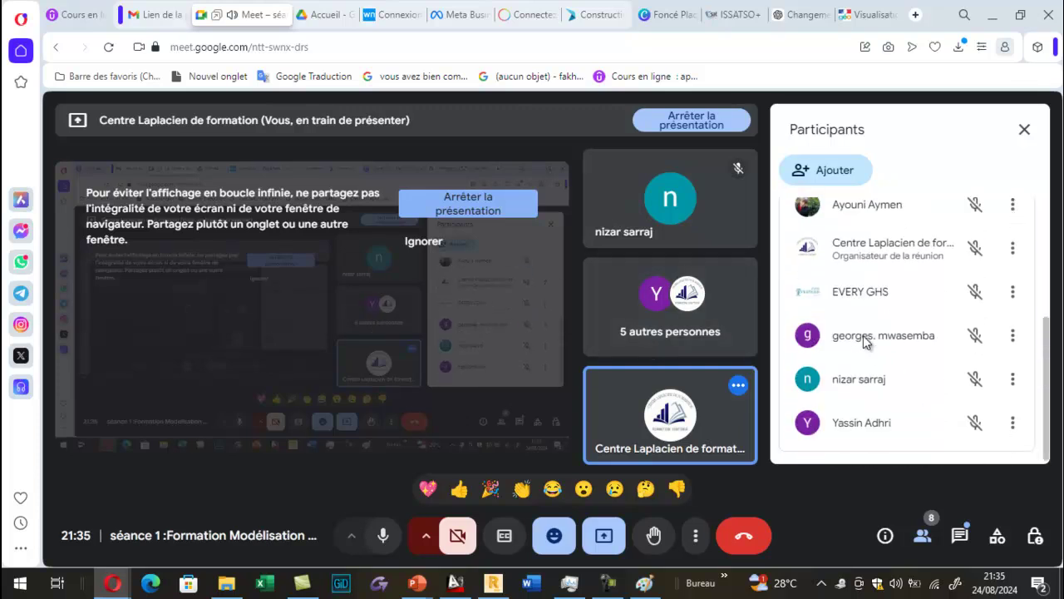
pyautogui.scroll(5, 863, 335)
pyautogui.click(493, 582)
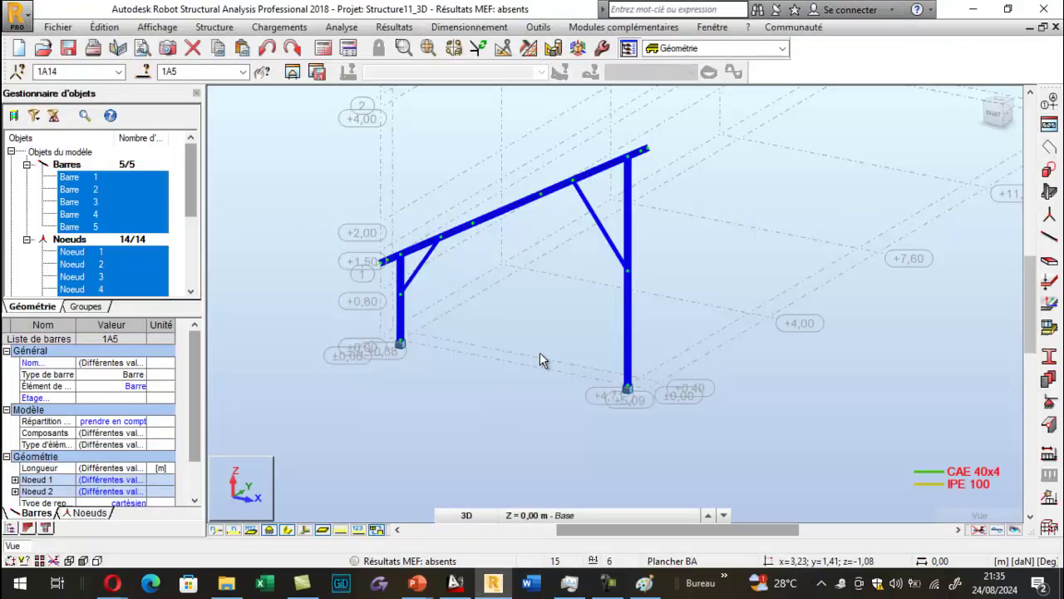
pyautogui.scroll(-1, 540, 352)
pyautogui.click(104, 27)
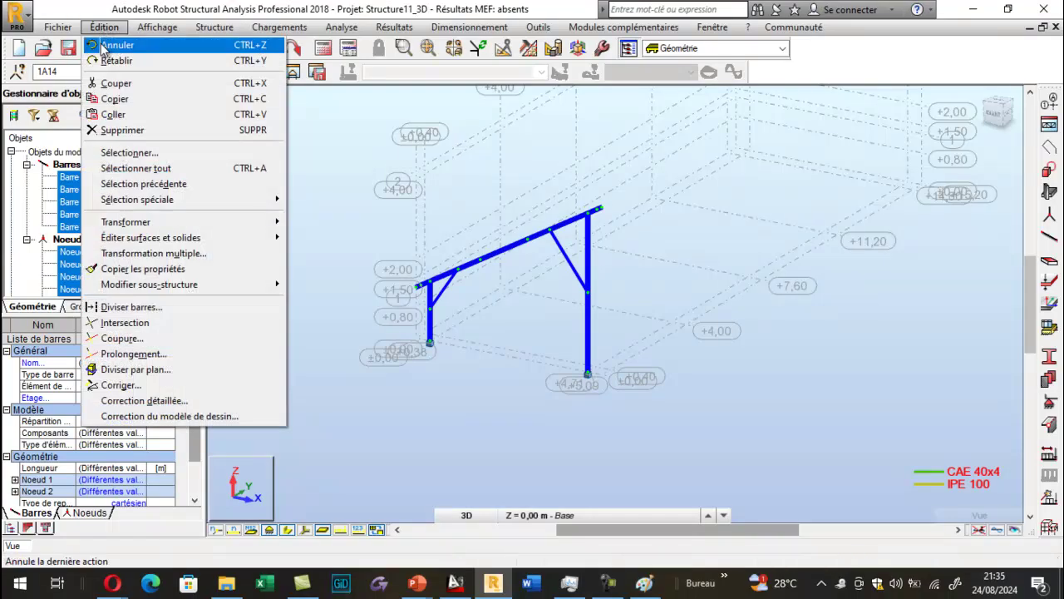
pyautogui.moveTo(183, 223)
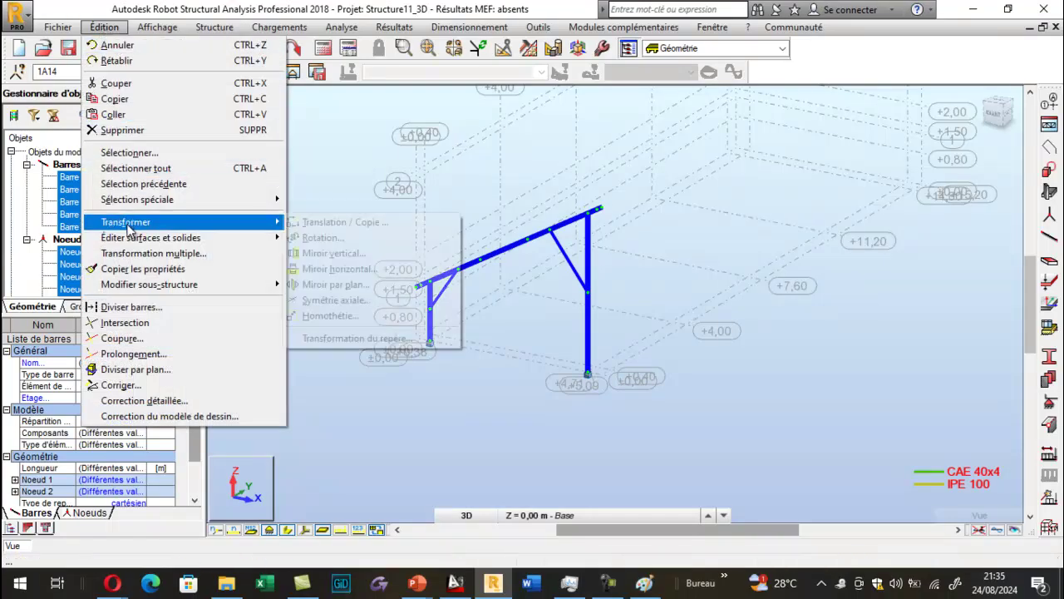
pyautogui.click(326, 221)
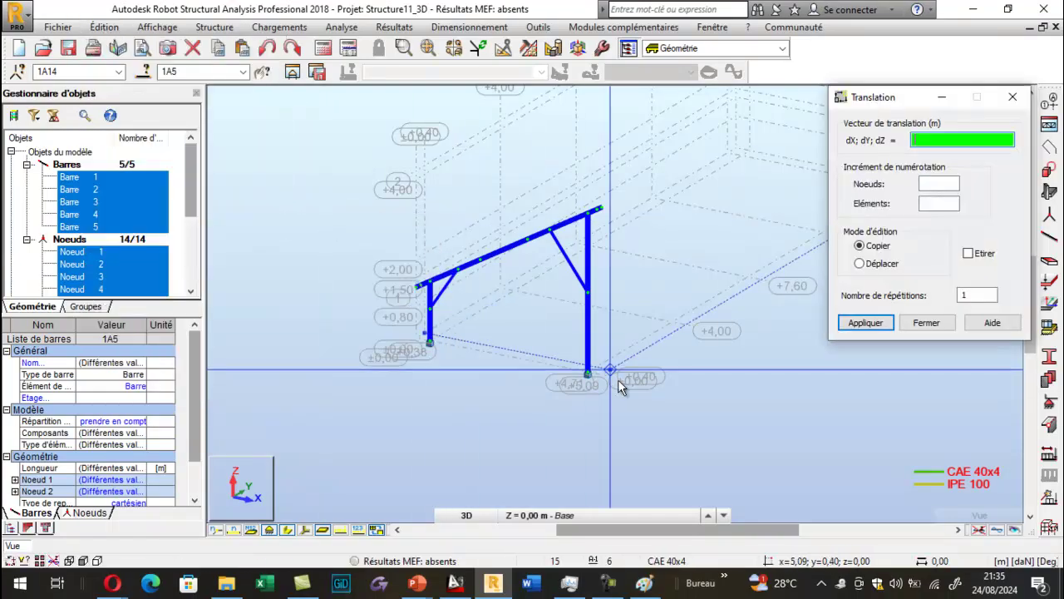
pyautogui.scroll(2, 617, 379)
pyautogui.scroll(3, 618, 379)
pyautogui.scroll(-3, 400, 374)
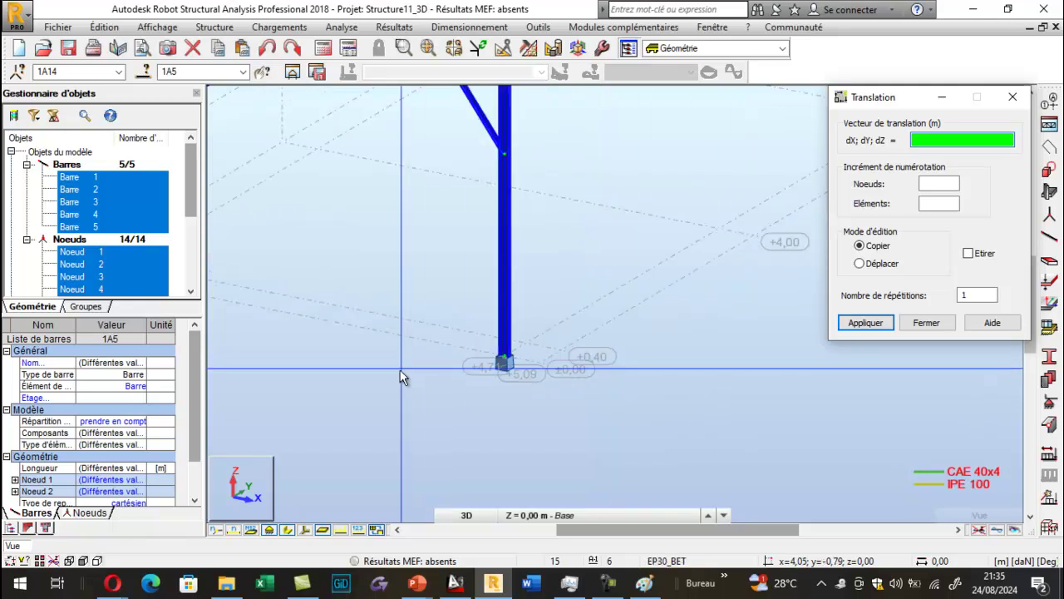
pyautogui.scroll(-1, 401, 381)
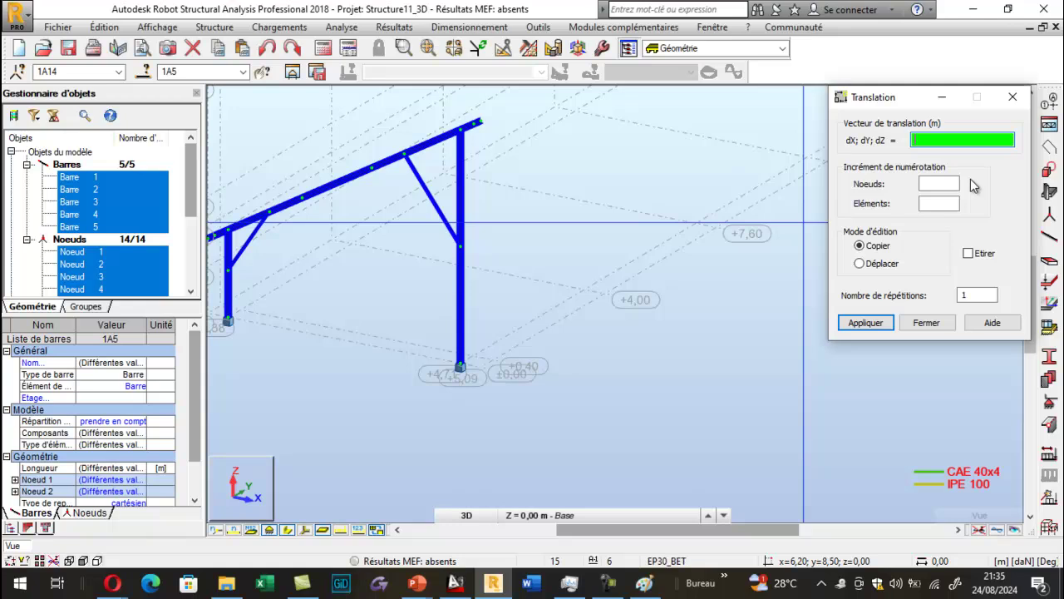
pyautogui.click(1012, 96)
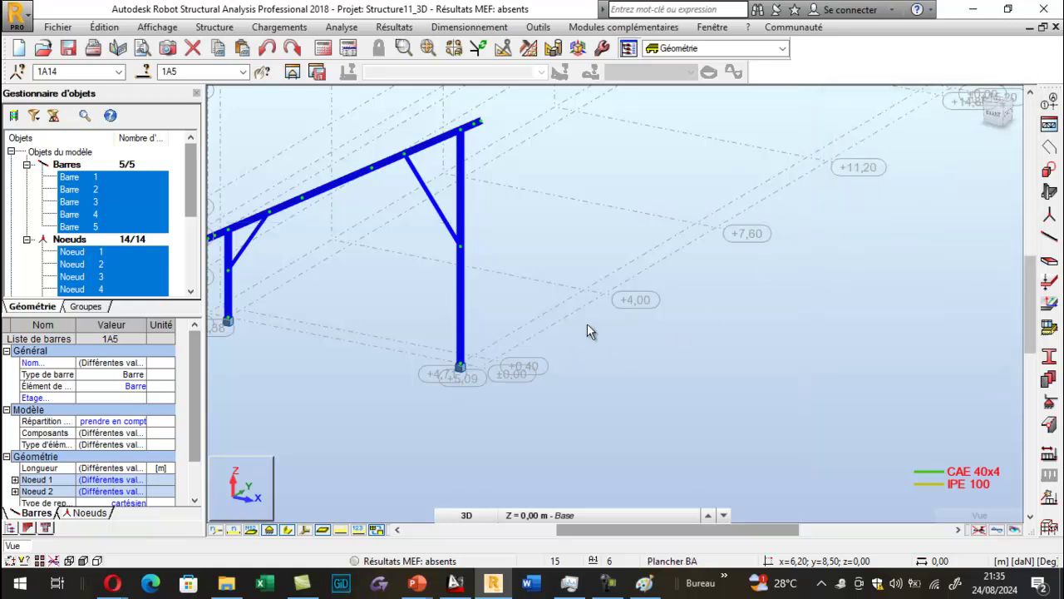
# Step: Move the selected frame 0.40 m along Y by translation from the taller post's base to the +0,40 grid line
pyautogui.scroll(-1, 650, 282)
pyautogui.scroll(3, 496, 351)
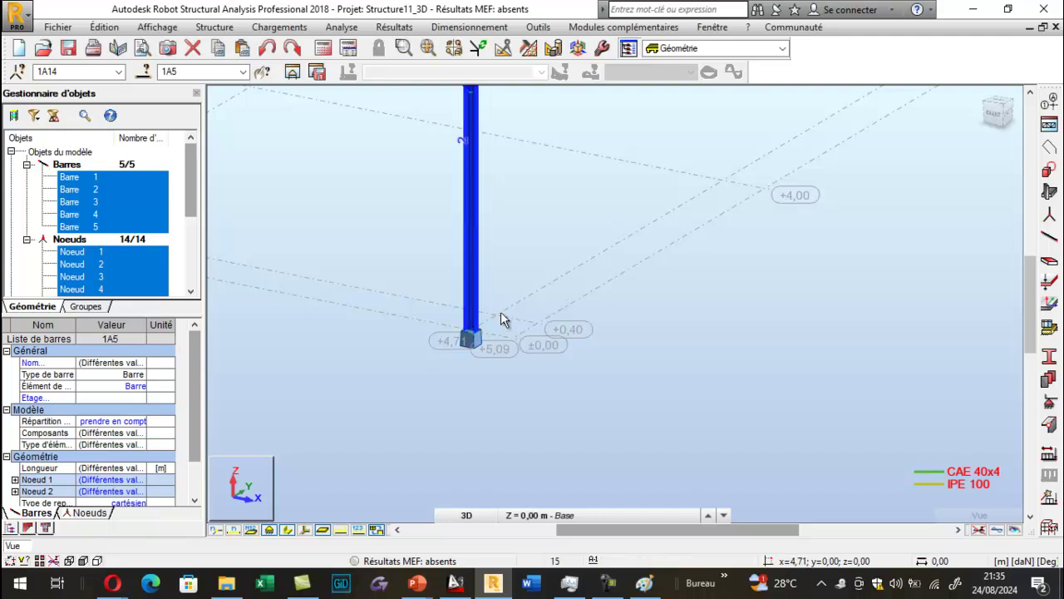
pyautogui.scroll(-3, 496, 359)
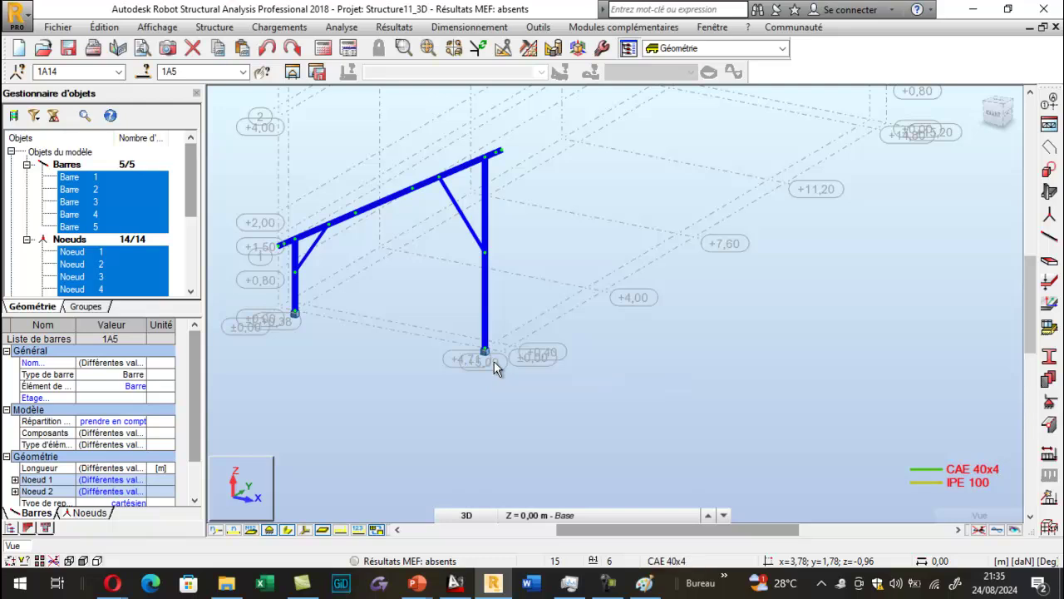
pyautogui.click(104, 26)
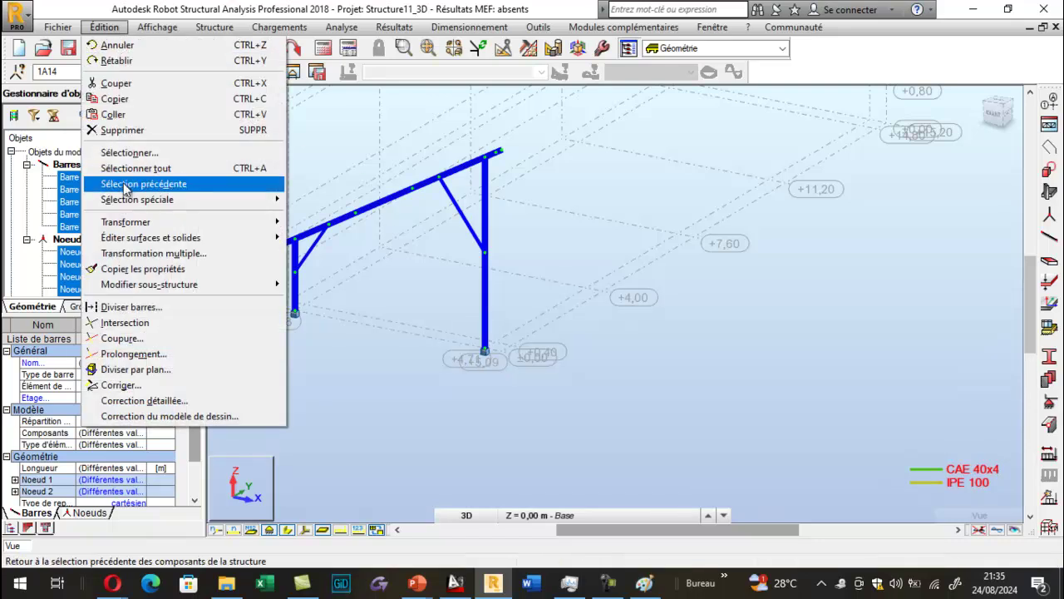
pyautogui.moveTo(154, 223)
pyautogui.click(332, 223)
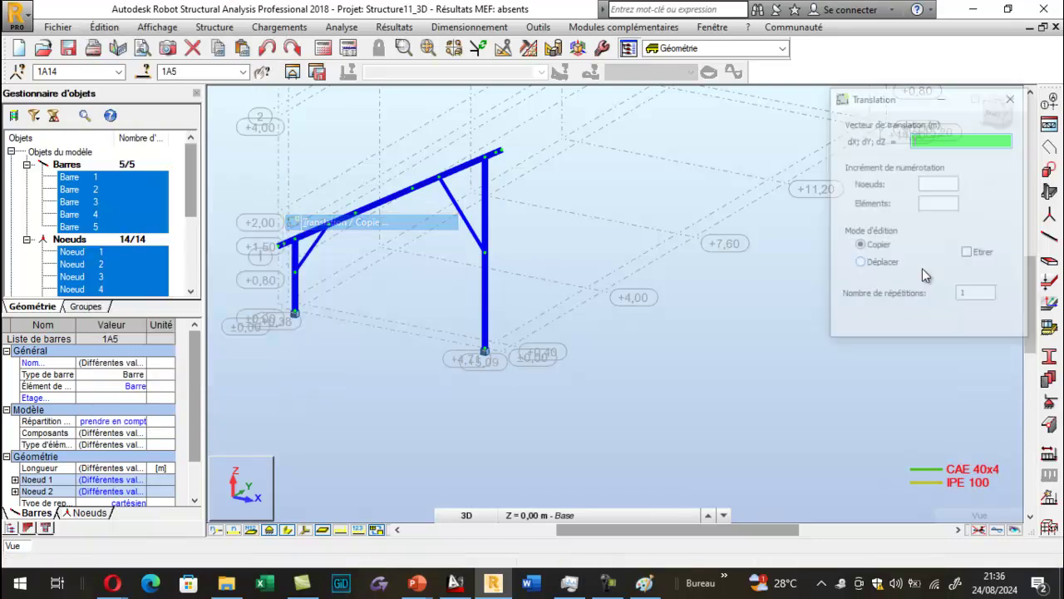
pyautogui.click(881, 264)
pyautogui.scroll(3, 487, 351)
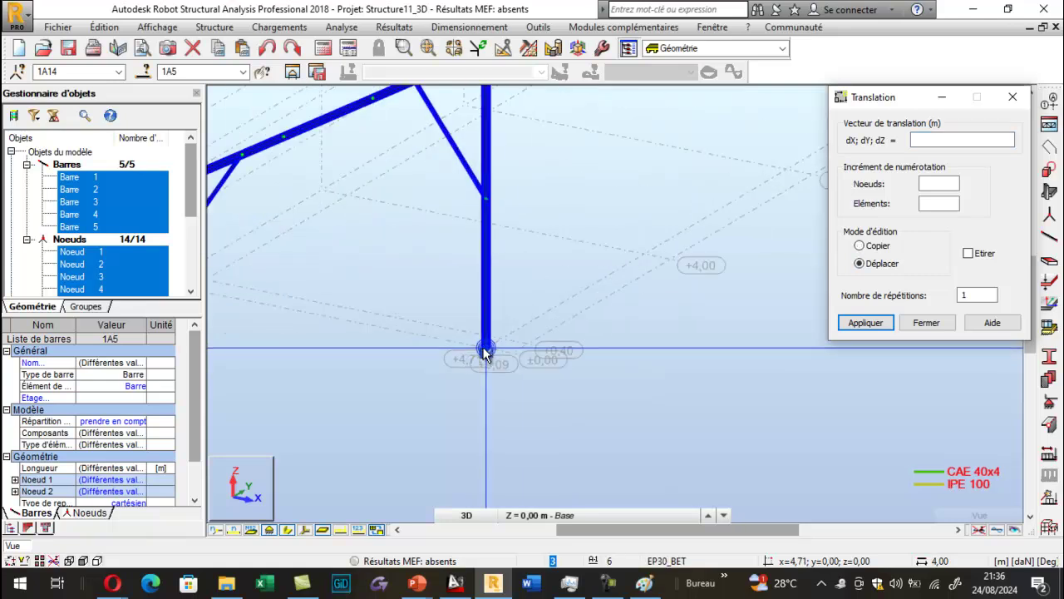
pyautogui.click(486, 349)
pyautogui.click(502, 342)
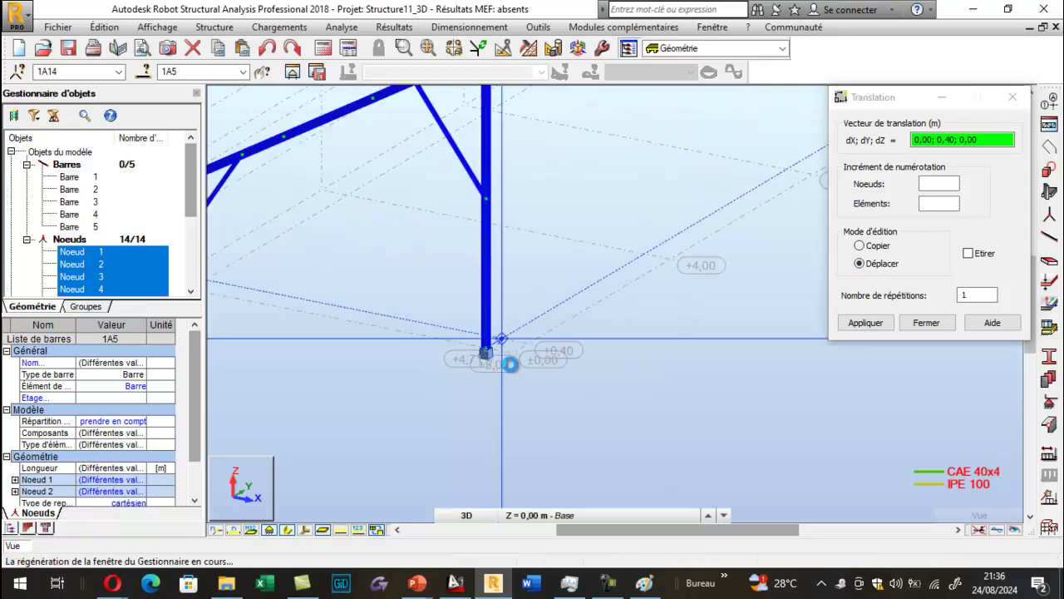
pyautogui.click(1013, 96)
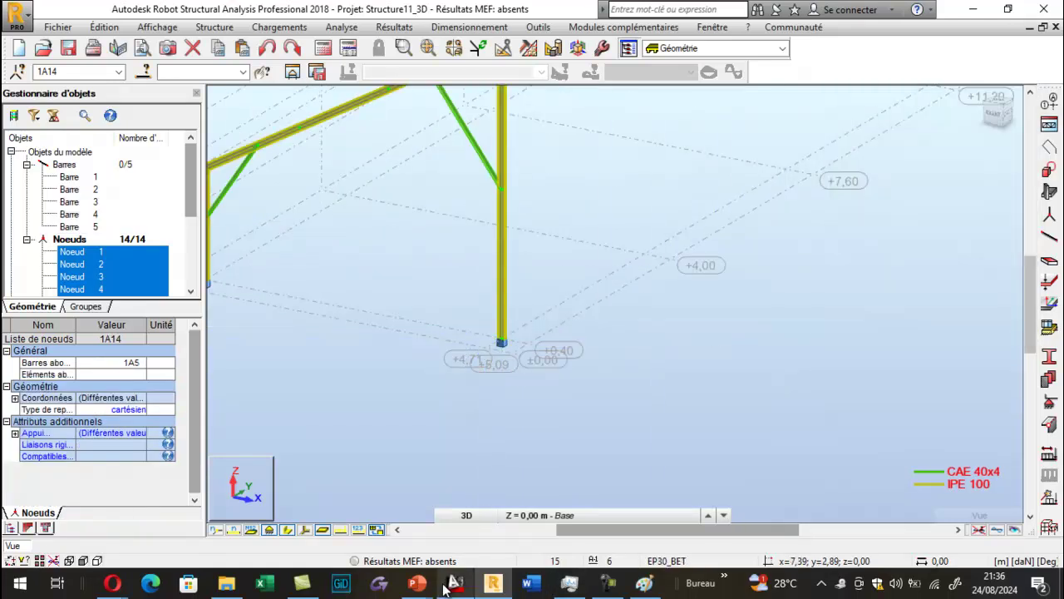
# Step: Check the overhang at the end of the elevation in the AutoCAD drawing and return to Robot
pyautogui.click(454, 582)
pyautogui.scroll(5, 617, 214)
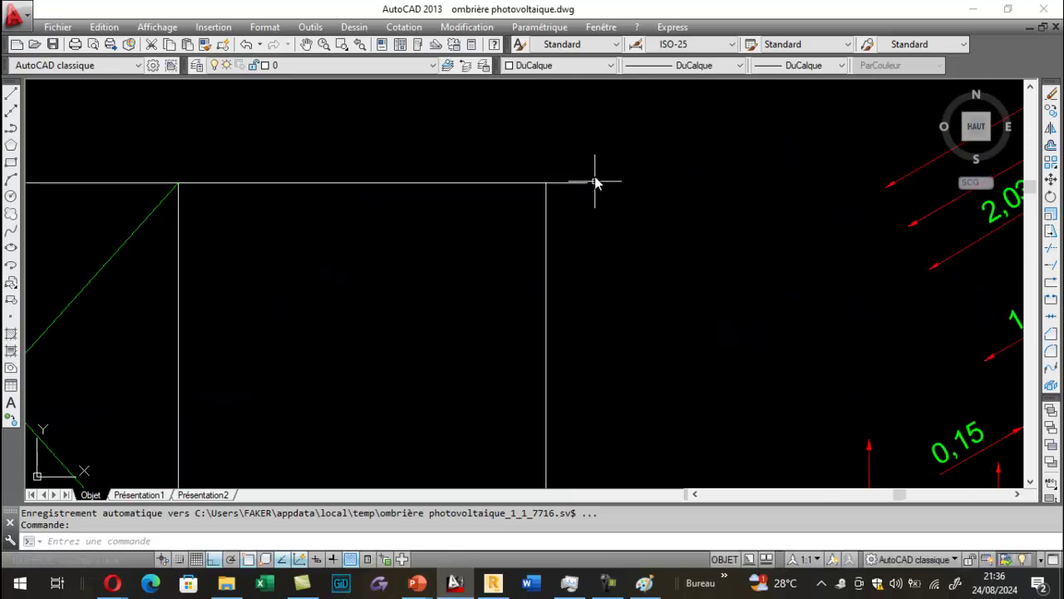
pyautogui.click(493, 582)
# Step: Select the whole moved frame and turn off the display of bar section shapes
pyautogui.scroll(-5, 494, 341)
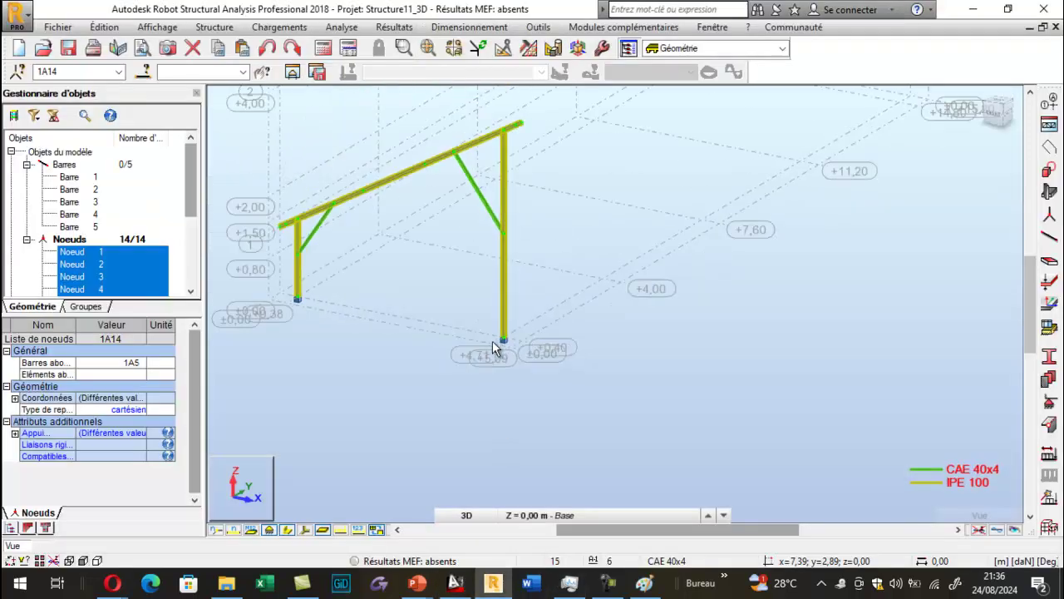
pyautogui.moveTo(307, 184); pyautogui.dragTo(550, 378)
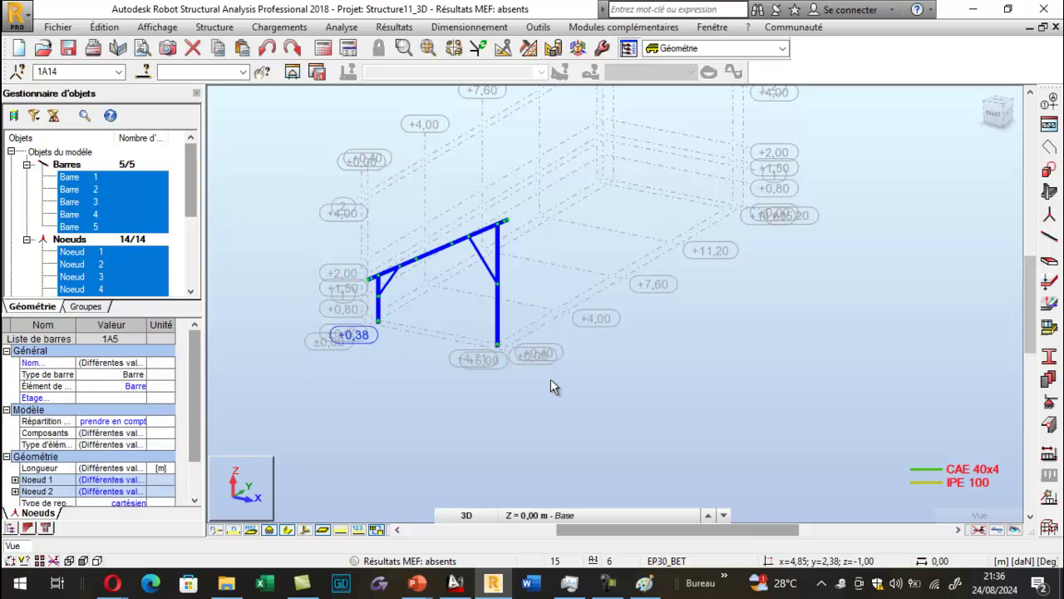
pyautogui.click(287, 530)
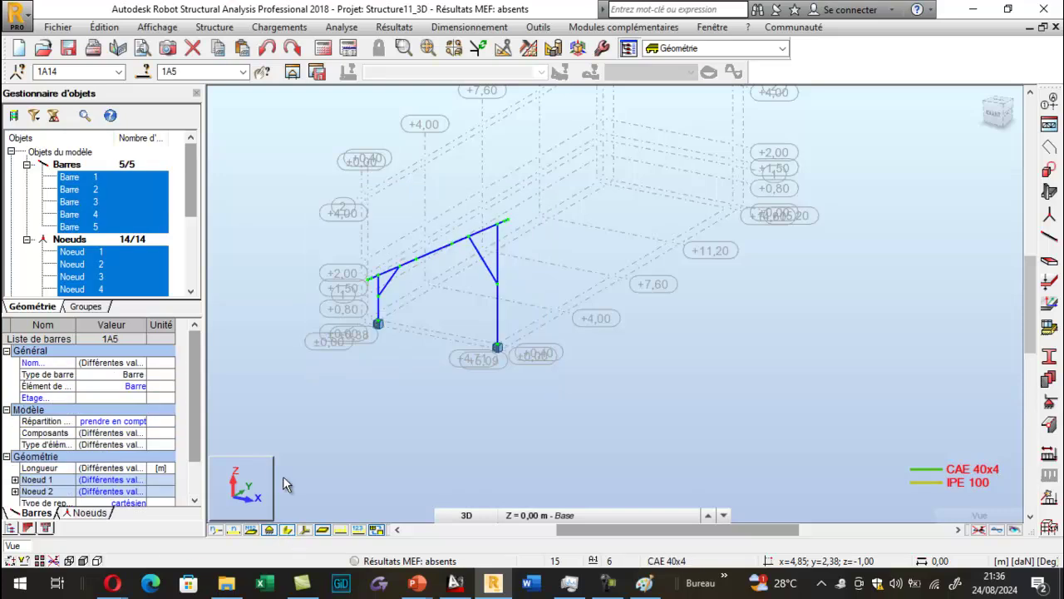
# Step: Copy the selected frame by translation with vector 0; 3.6; 0 m and 4 repetitions
pyautogui.click(104, 27)
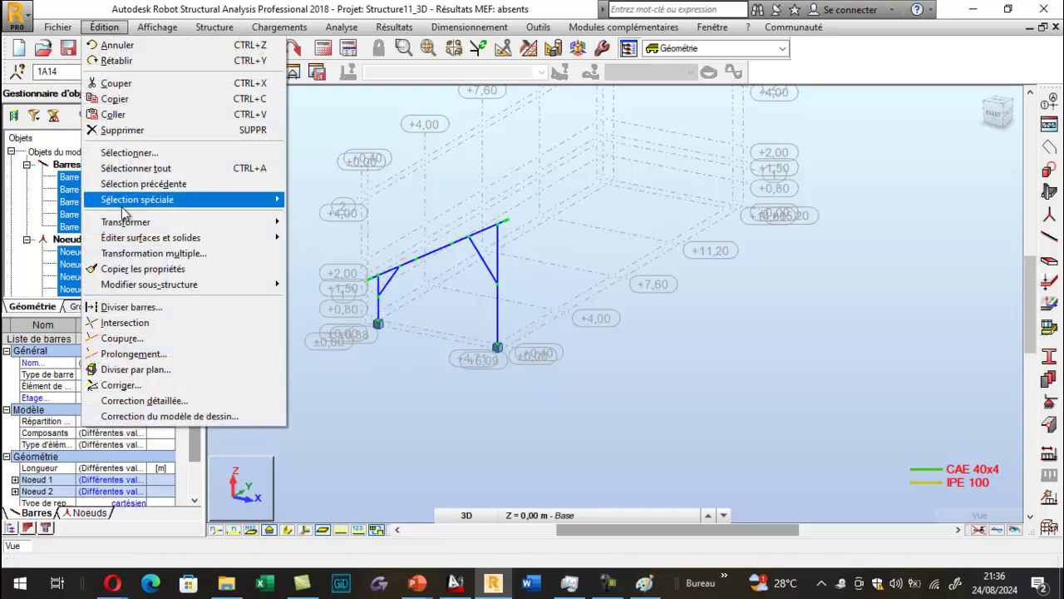
pyautogui.moveTo(125, 225)
pyautogui.click(337, 222)
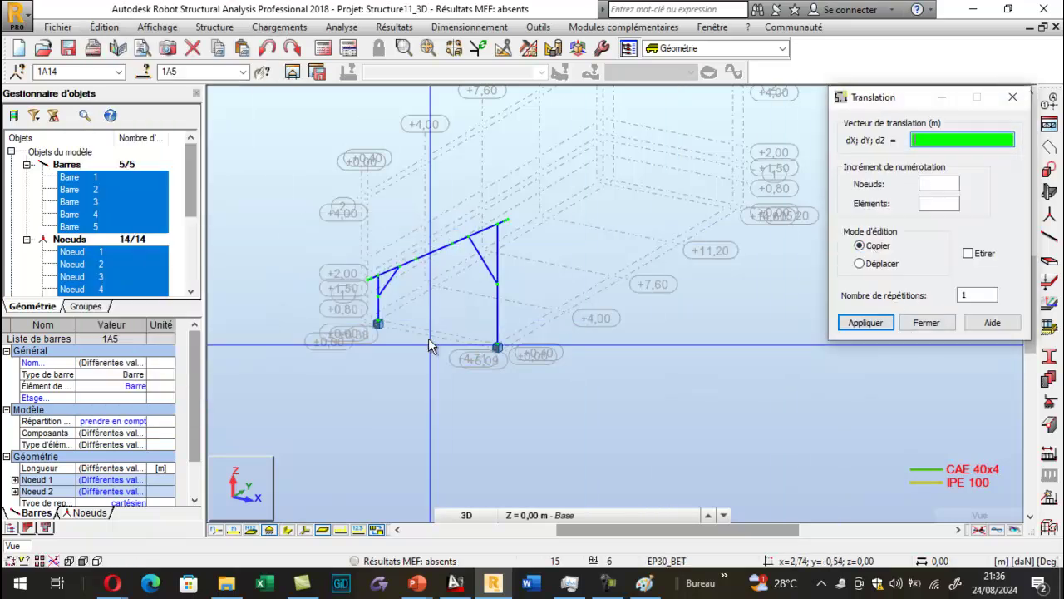
pyautogui.scroll(1, 522, 332)
pyautogui.scroll(4, 522, 333)
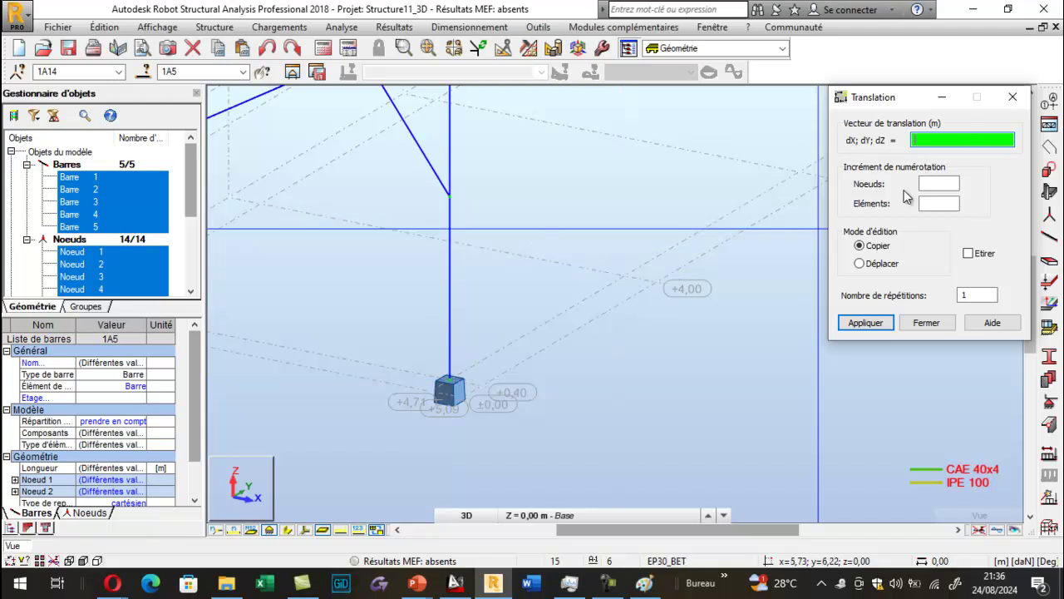
pyautogui.write('0 3.6 0')
pyautogui.scroll(-2, 746, 342)
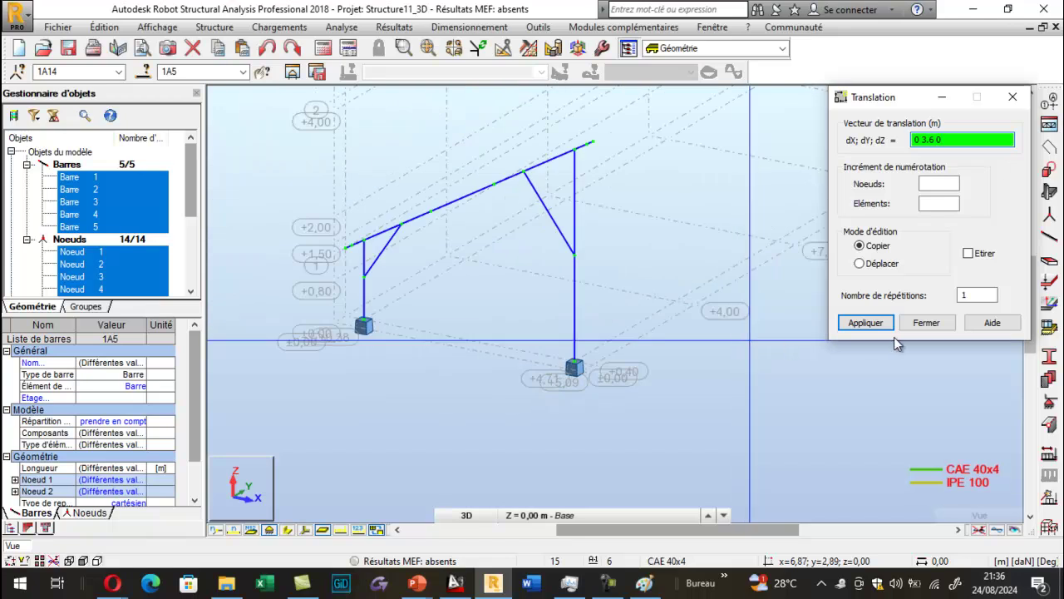
pyautogui.scroll(-1, 615, 329)
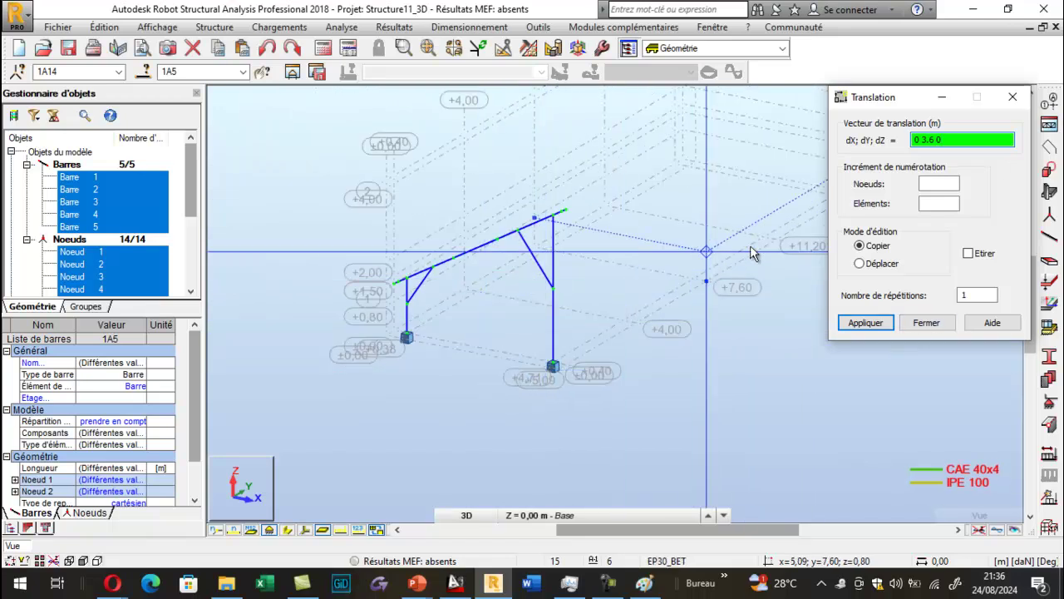
pyautogui.click(974, 295)
pyautogui.write('4')
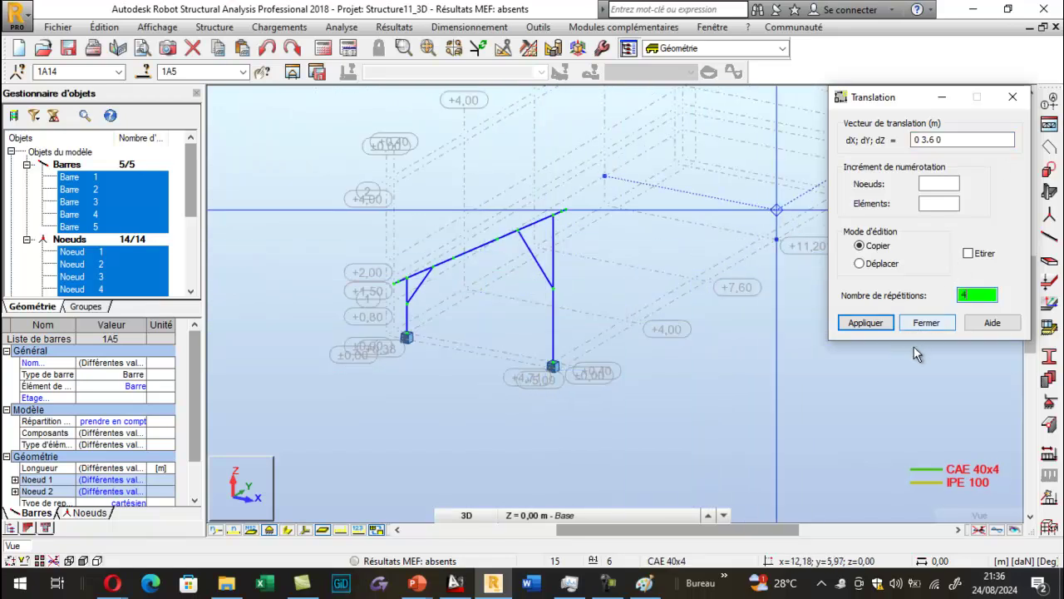
pyautogui.click(850, 329)
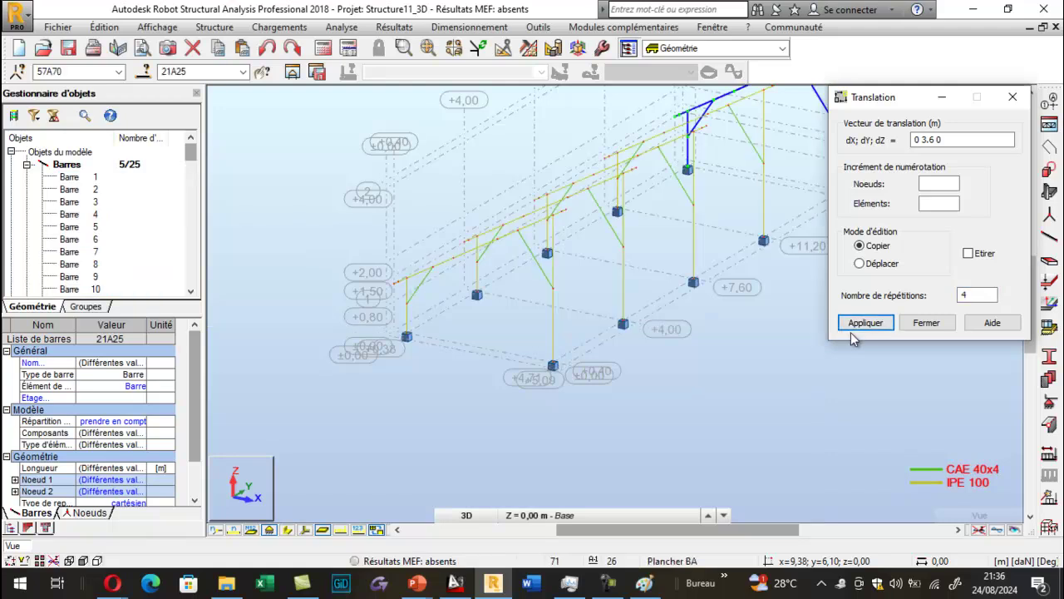
# Step: Switch to the Meet call to follow up with the participants and come back to the Robot model
pyautogui.moveTo(113, 584)
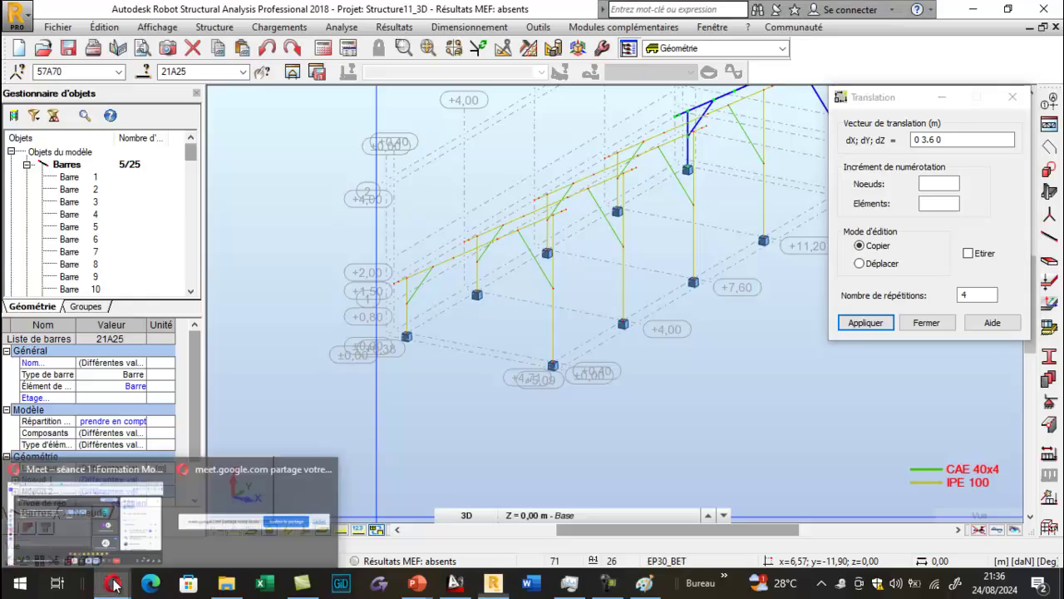
pyautogui.click(177, 499)
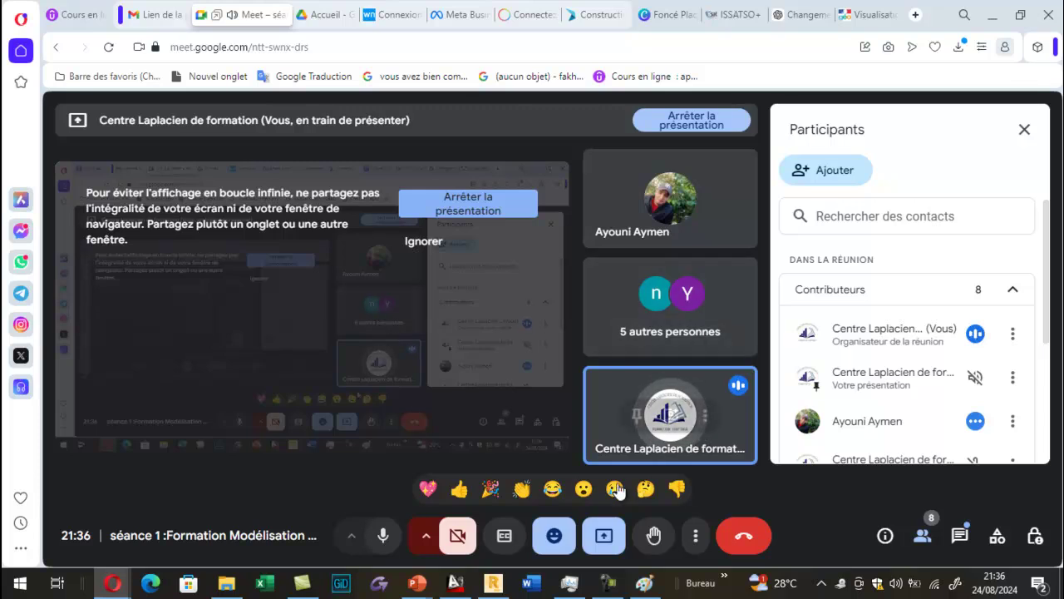
pyautogui.click(500, 587)
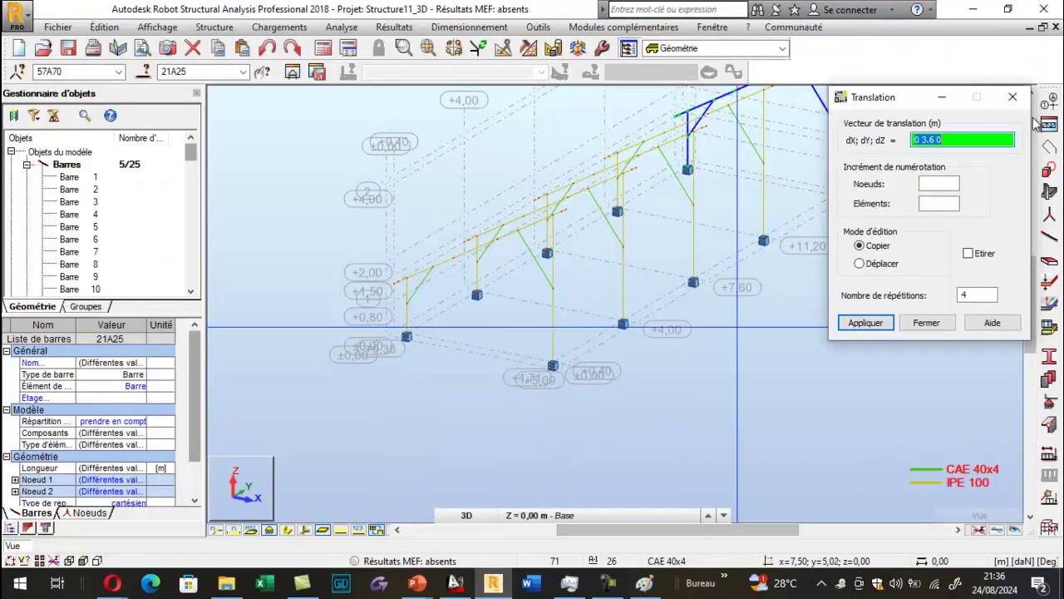
# Step: Switch to AutoCAD and examine the side elevation's inclined bar, the member positions and spacings along it, and the brace connections
pyautogui.click(454, 582)
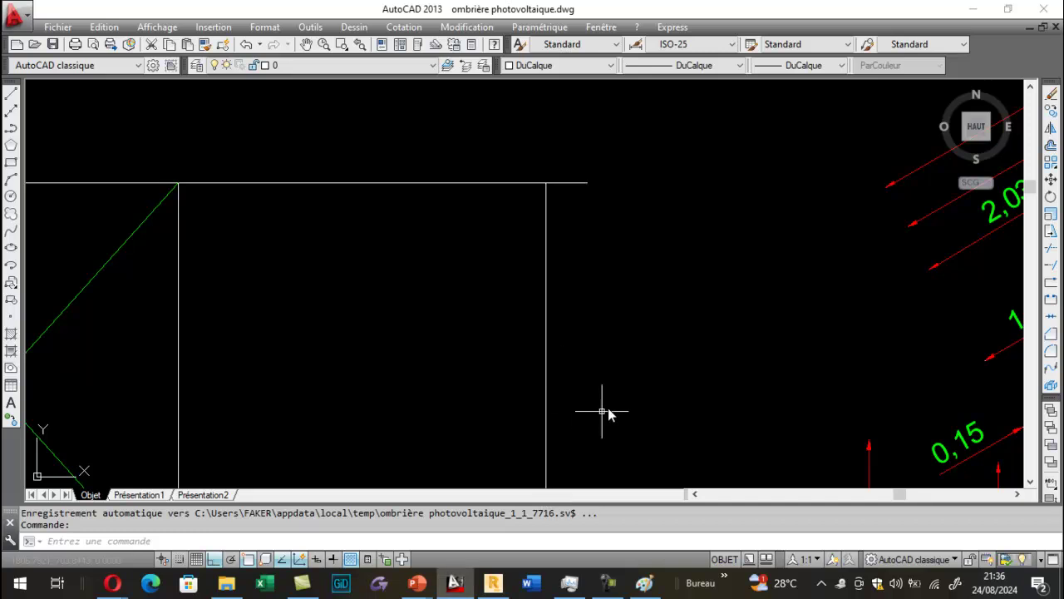
pyautogui.scroll(-2, 499, 273)
pyautogui.scroll(8, 541, 274)
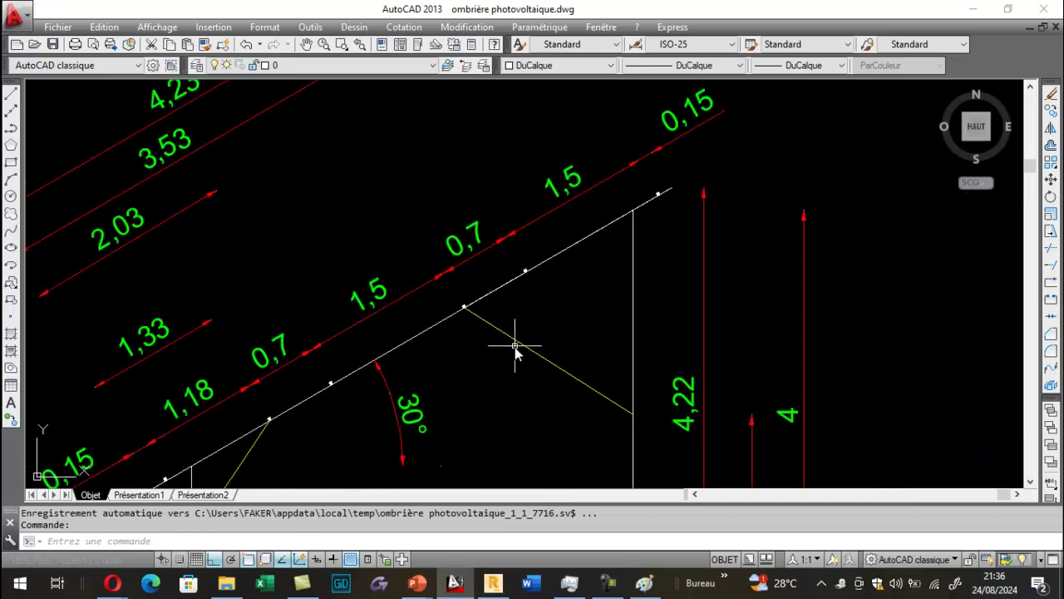
pyautogui.scroll(-5, 723, 239)
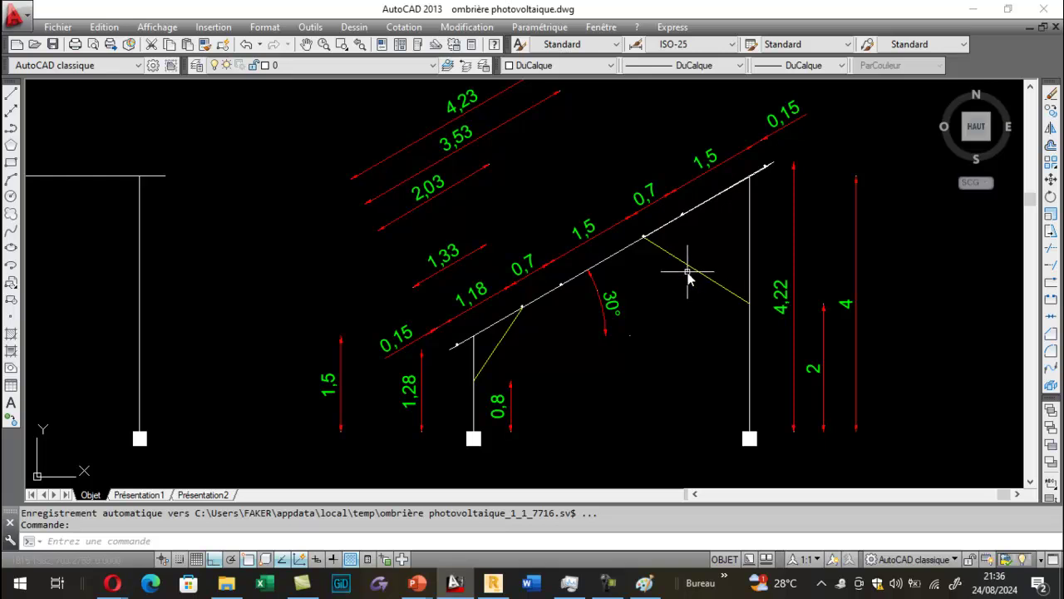
pyautogui.scroll(4, 689, 279)
pyautogui.scroll(-2, 689, 278)
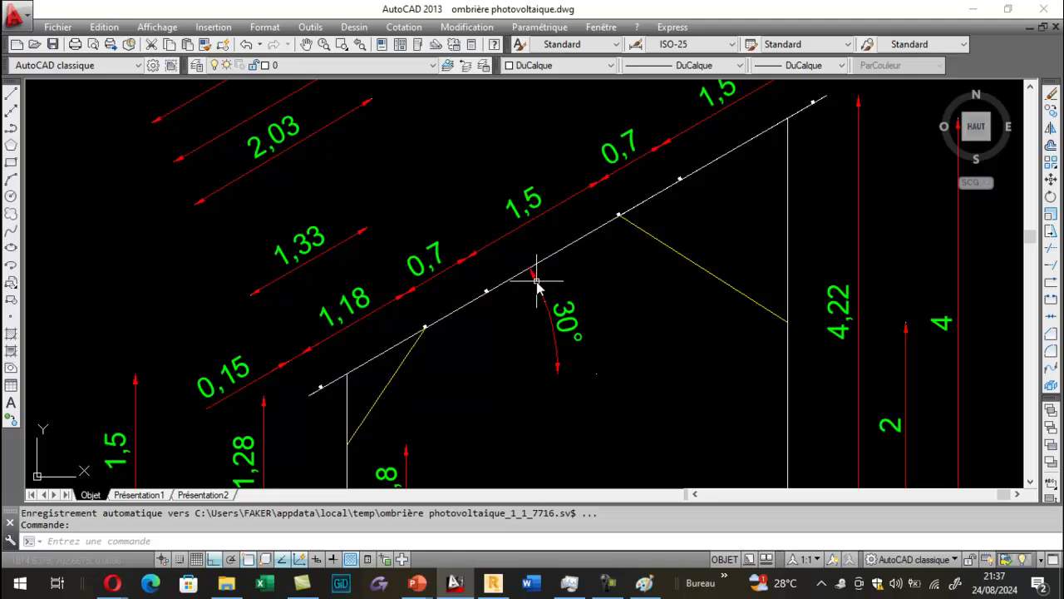
pyautogui.scroll(2, 633, 244)
pyautogui.scroll(1, 577, 185)
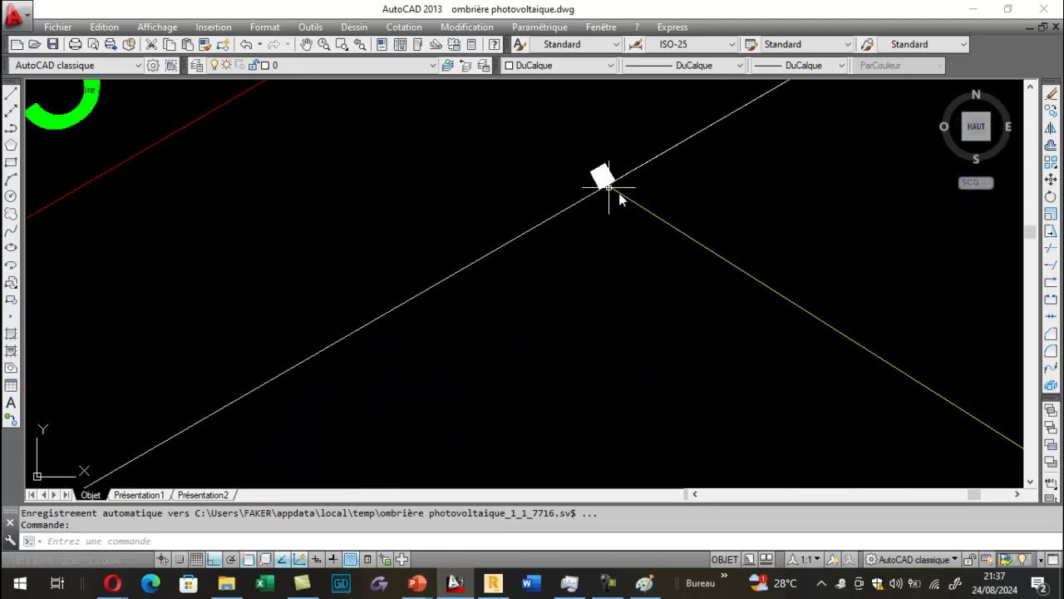
pyautogui.scroll(-2, 613, 190)
pyautogui.moveTo(592, 223)
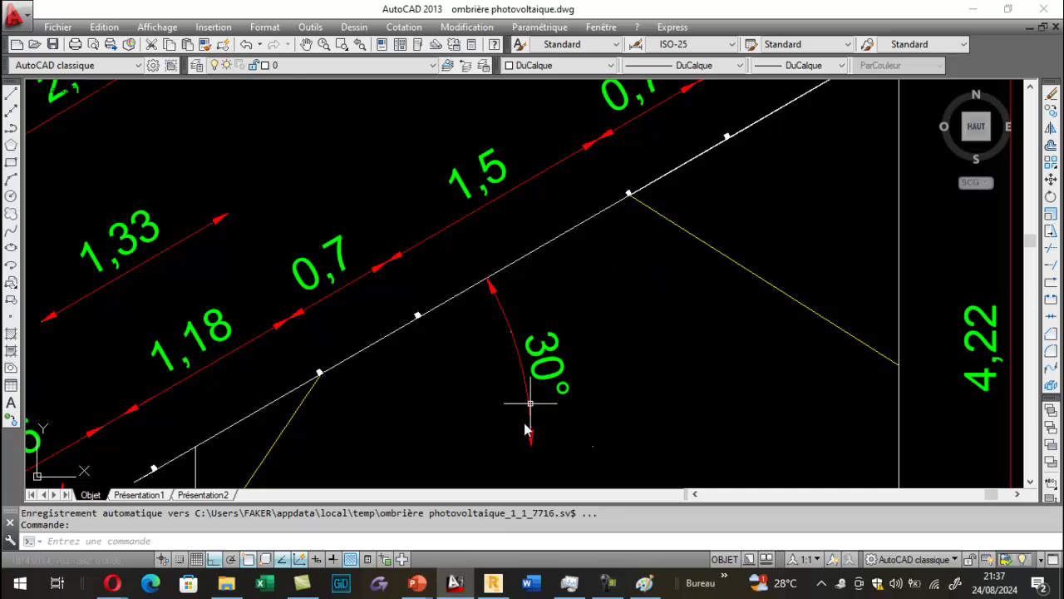
# Step: Switch to Robot, clear the bar selection and examine the row of copied frames in 3D from the side
pyautogui.click(493, 583)
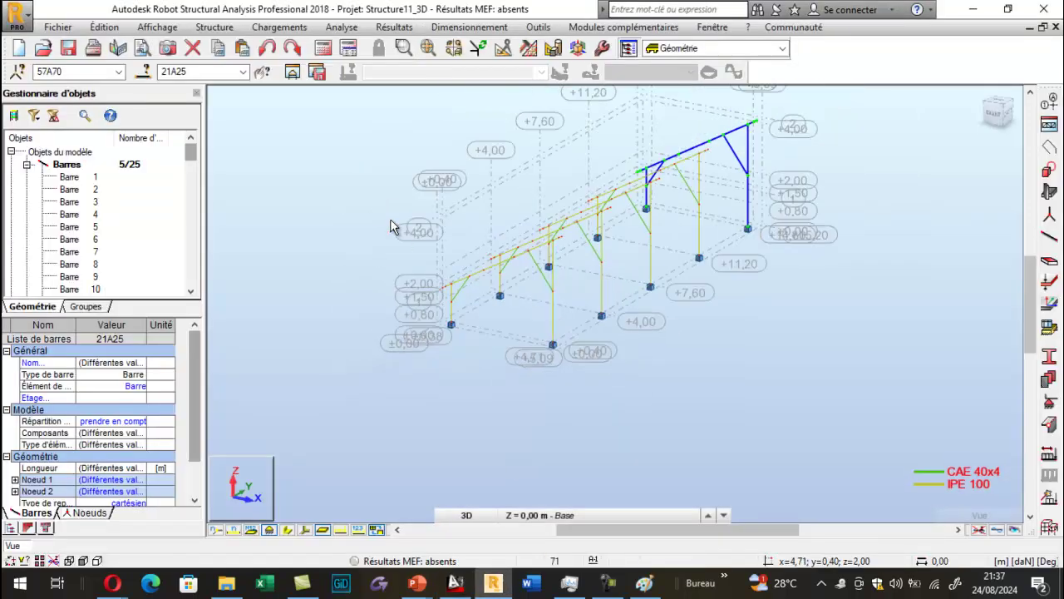
pyautogui.rightClick(268, 198)
pyautogui.click(332, 257)
pyautogui.moveTo(332, 257); pyautogui.dragTo(682, 163)
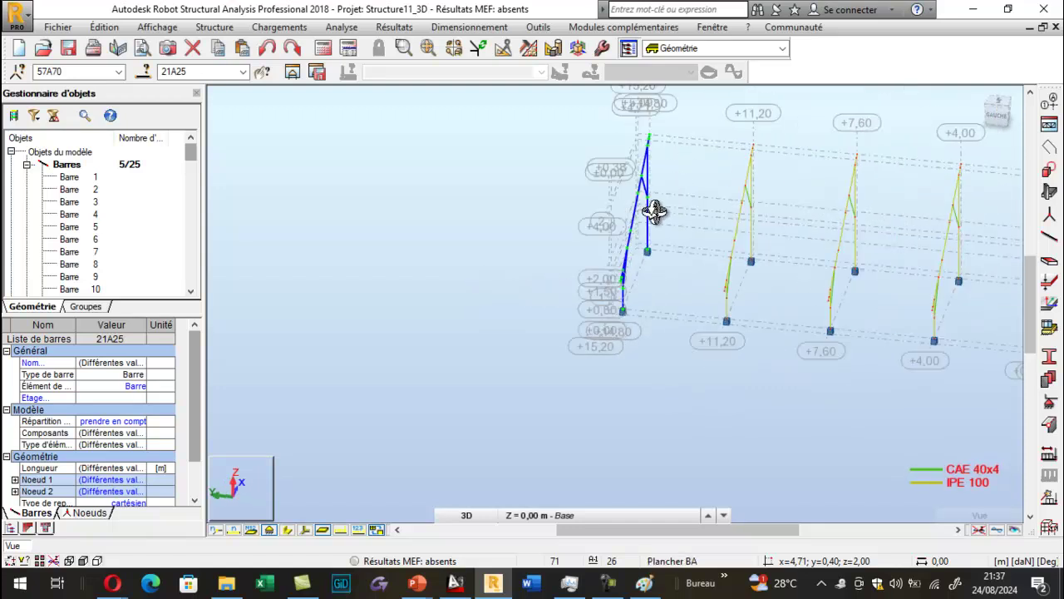
pyautogui.press('Escape')
pyautogui.click(587, 222)
pyautogui.scroll(-3, 477, 246)
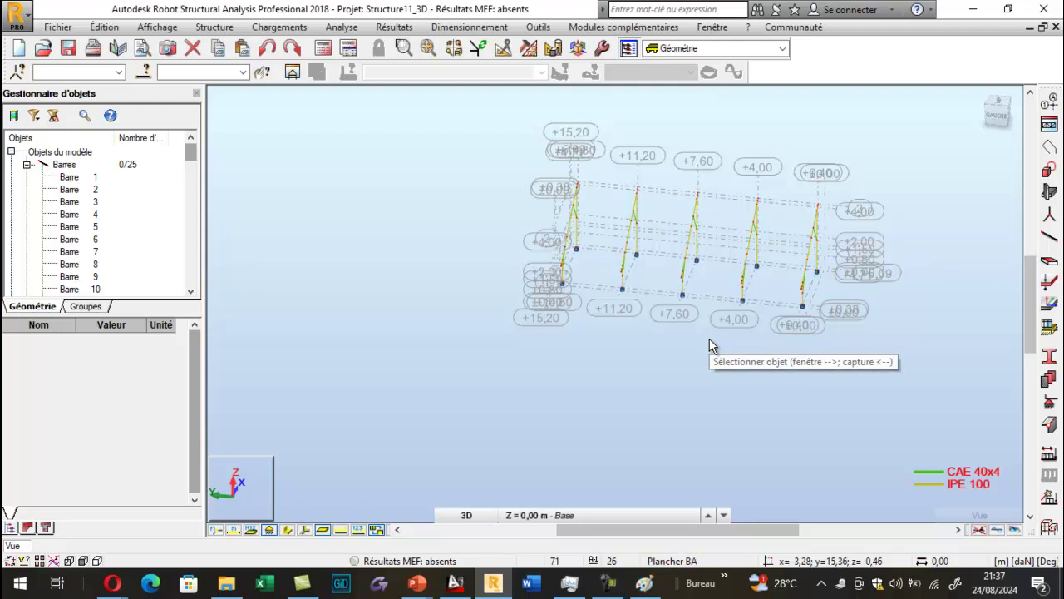
pyautogui.scroll(3, 706, 258)
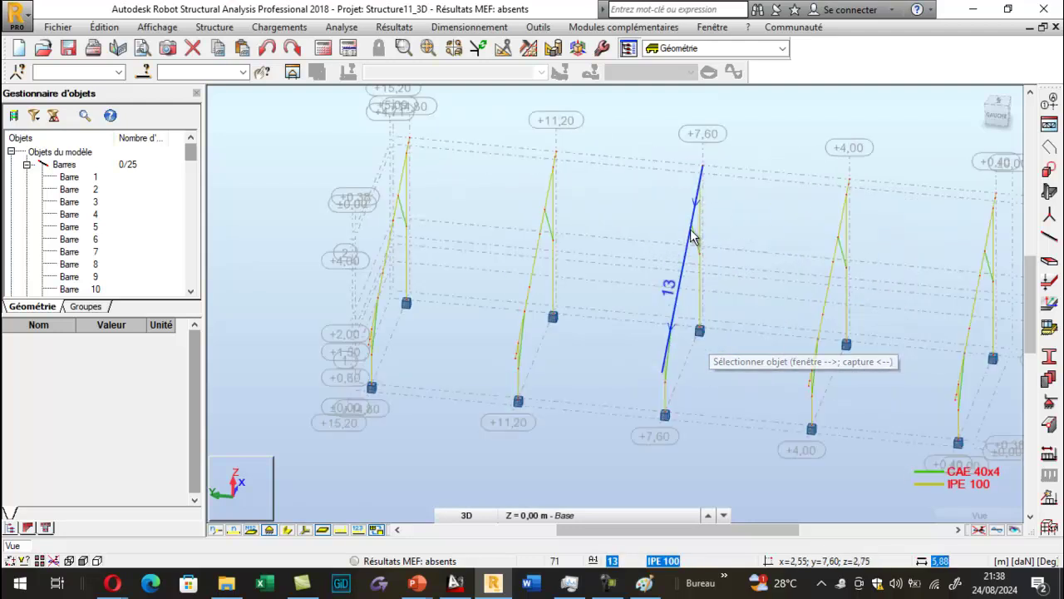
pyautogui.scroll(2, 694, 237)
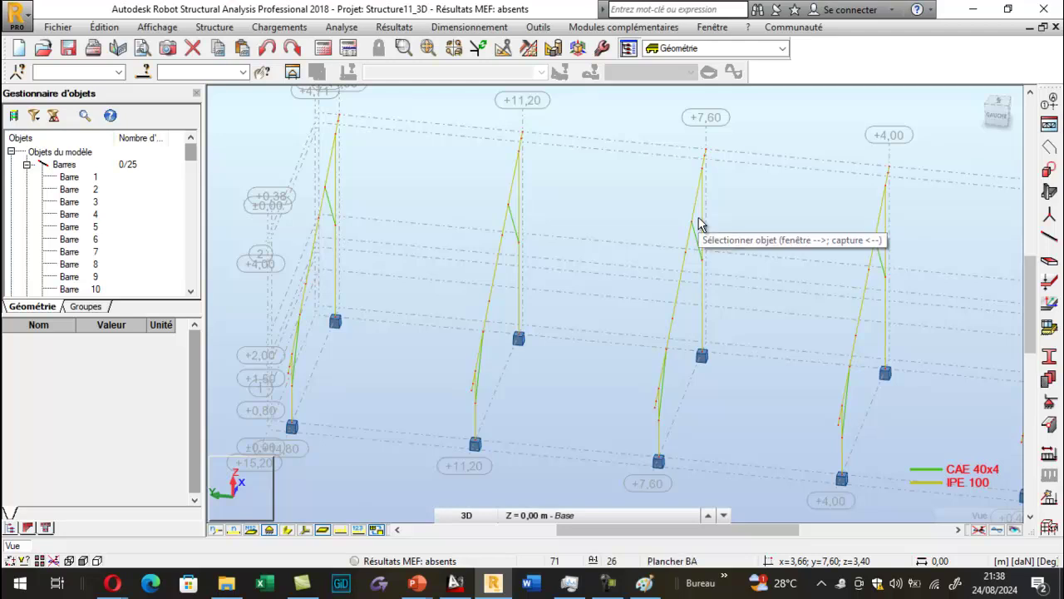
pyautogui.scroll(-3, 545, 272)
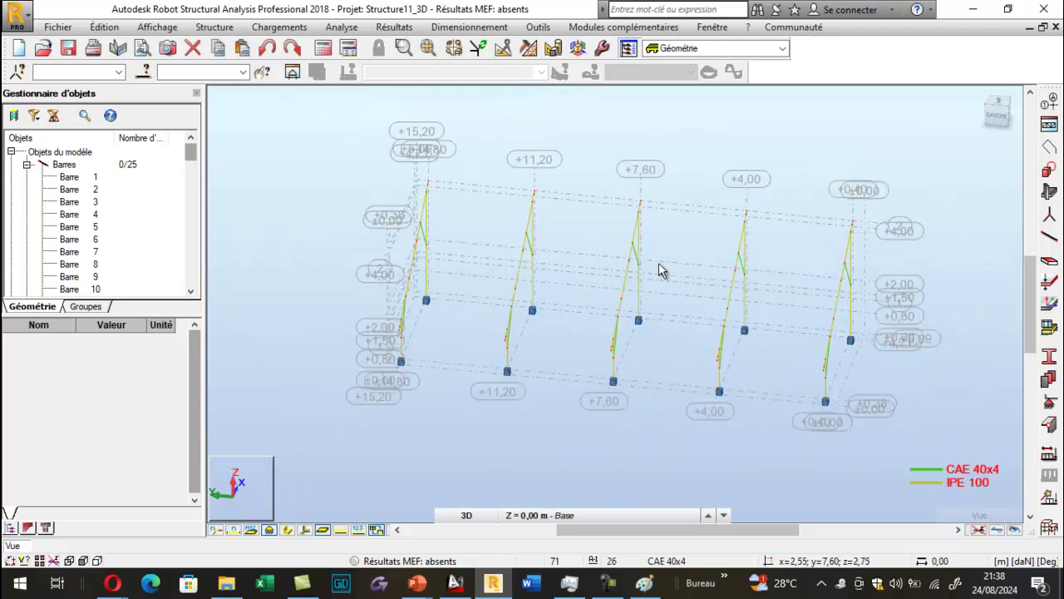
# Step: Start a new bar of type Barre with the section panne photovoltaiques and get ready to pick its origin
pyautogui.click(1050, 239)
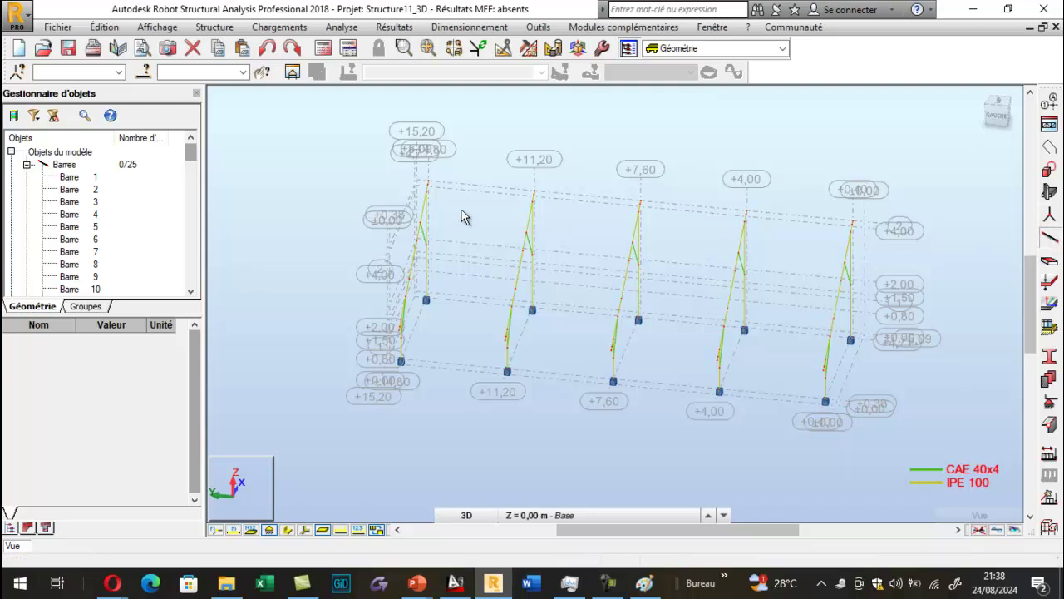
pyautogui.click(218, 234)
pyautogui.click(194, 291)
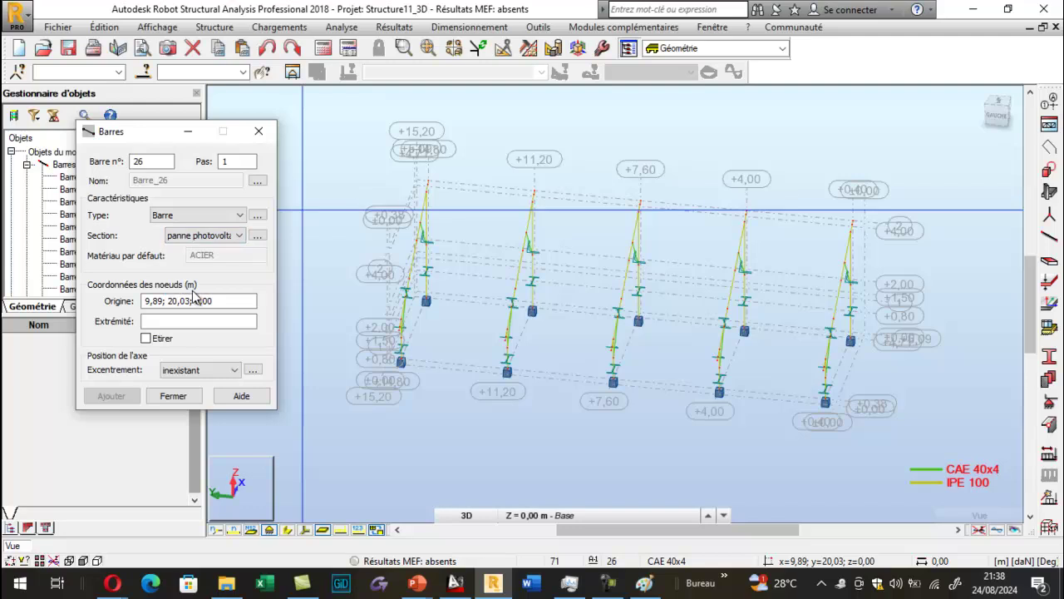
pyautogui.click(194, 297)
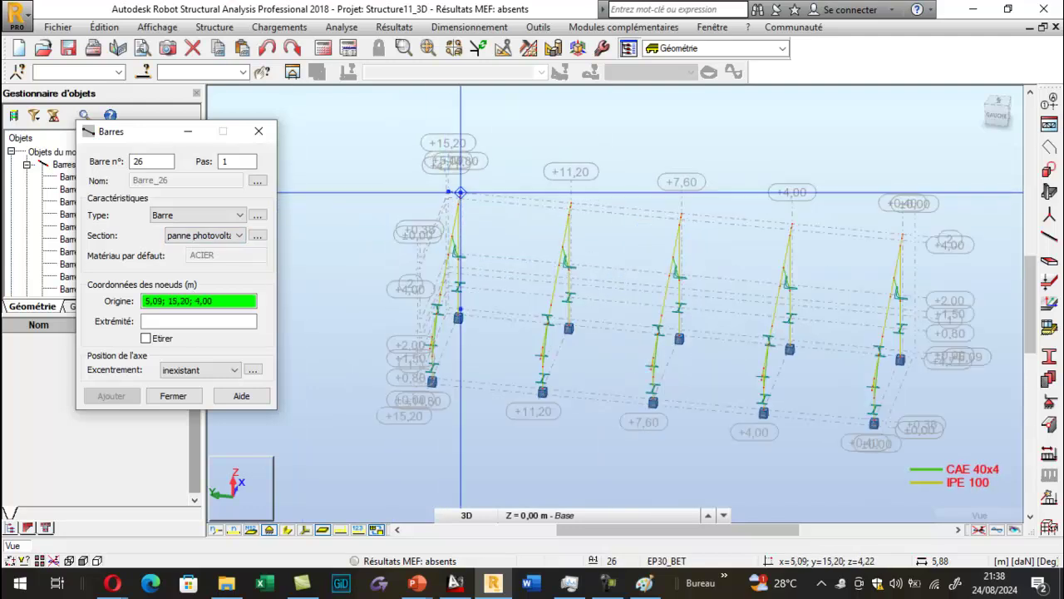
# Step: Draw the purlin from 5,09; 15,20; 4,22 to the upper tip of the inclined bar on axis +11,20
pyautogui.scroll(3, 460, 192)
pyautogui.rightClick(284, 181)
pyautogui.click(356, 242)
pyautogui.moveTo(372, 225); pyautogui.dragTo(567, 246)
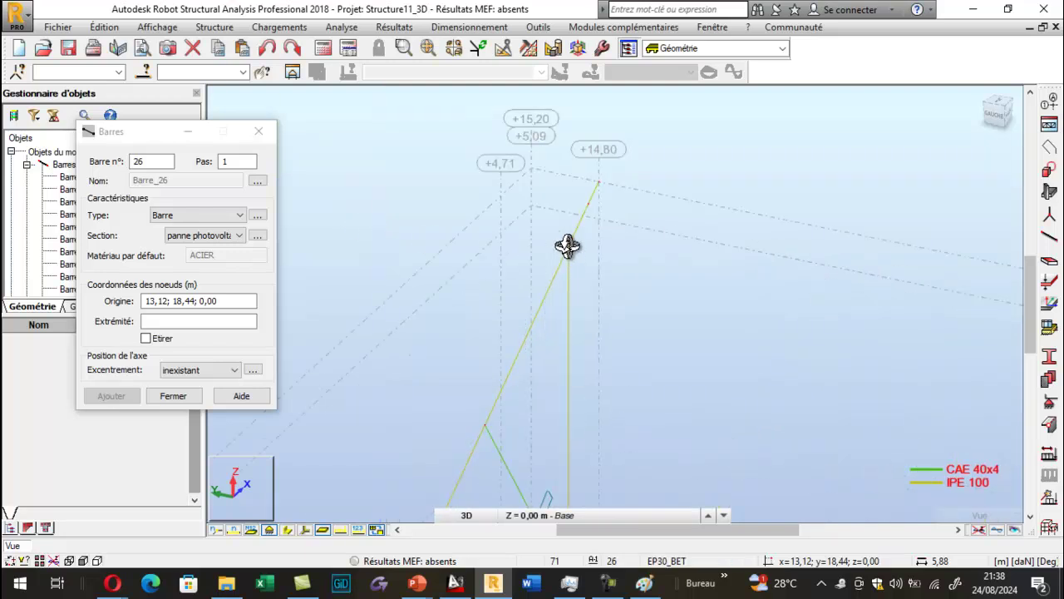
pyautogui.press('Escape')
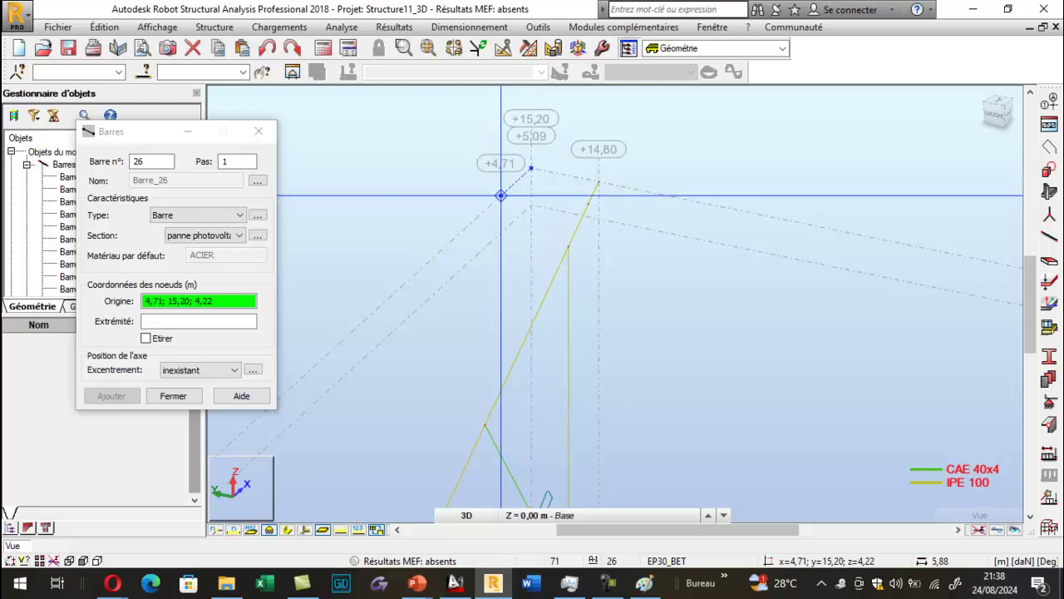
pyautogui.rightClick(322, 176)
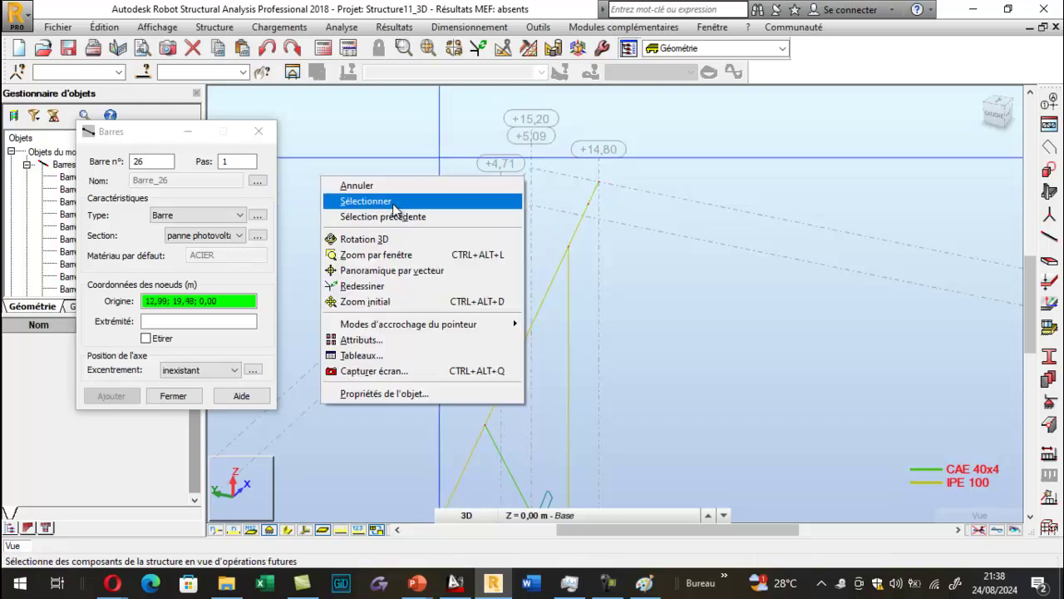
pyautogui.click(398, 240)
pyautogui.moveTo(435, 207); pyautogui.dragTo(394, 209)
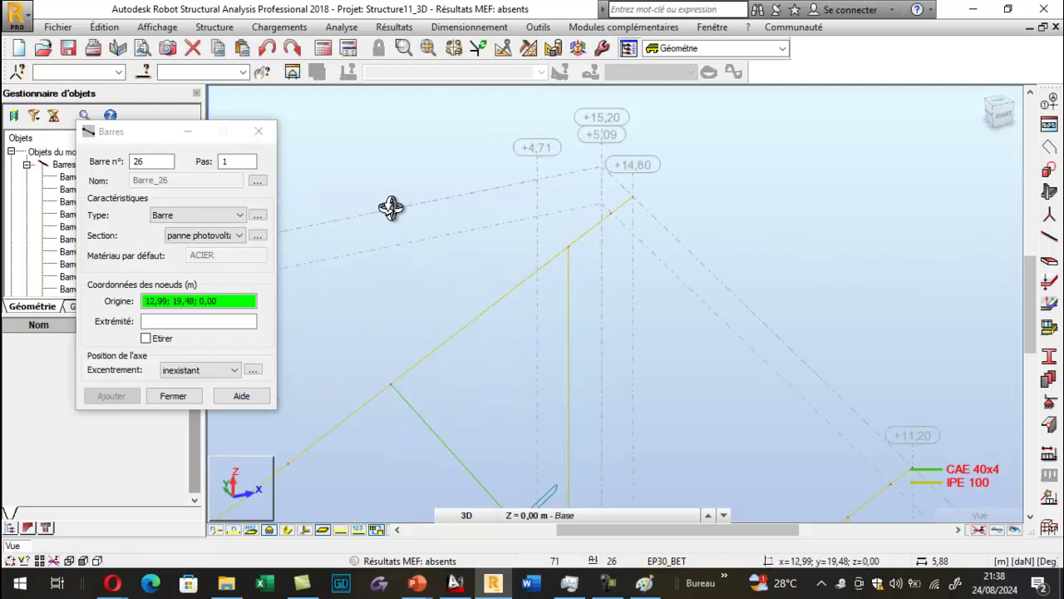
pyautogui.scroll(-1, 532, 168)
pyautogui.scroll(-2, 457, 174)
pyautogui.scroll(3, 583, 214)
pyautogui.scroll(1, 580, 212)
pyautogui.press('Escape')
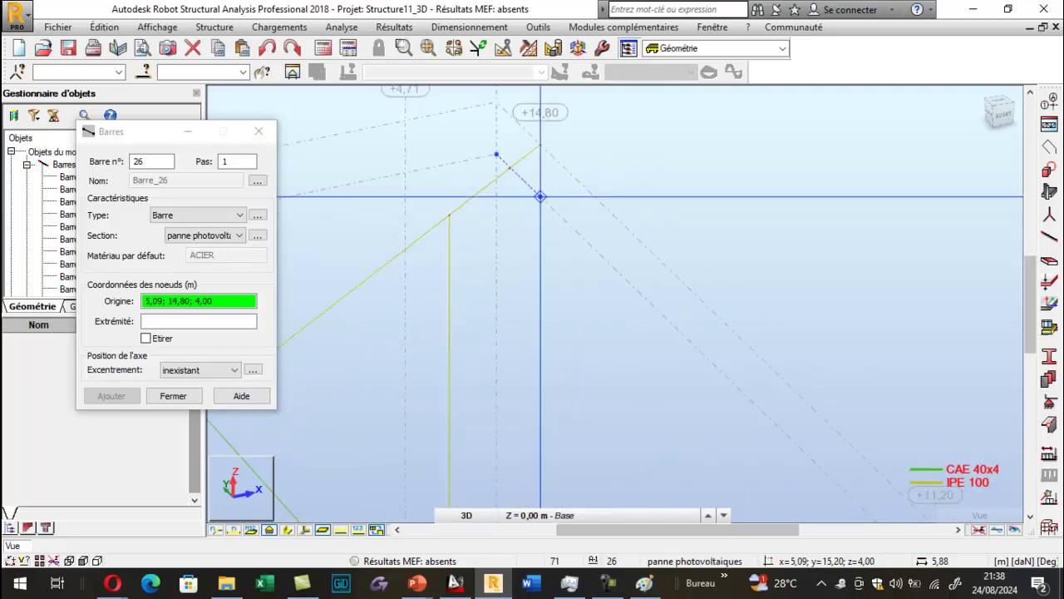
pyautogui.click(497, 102)
pyautogui.scroll(-2, 477, 102)
pyautogui.scroll(2, 637, 284)
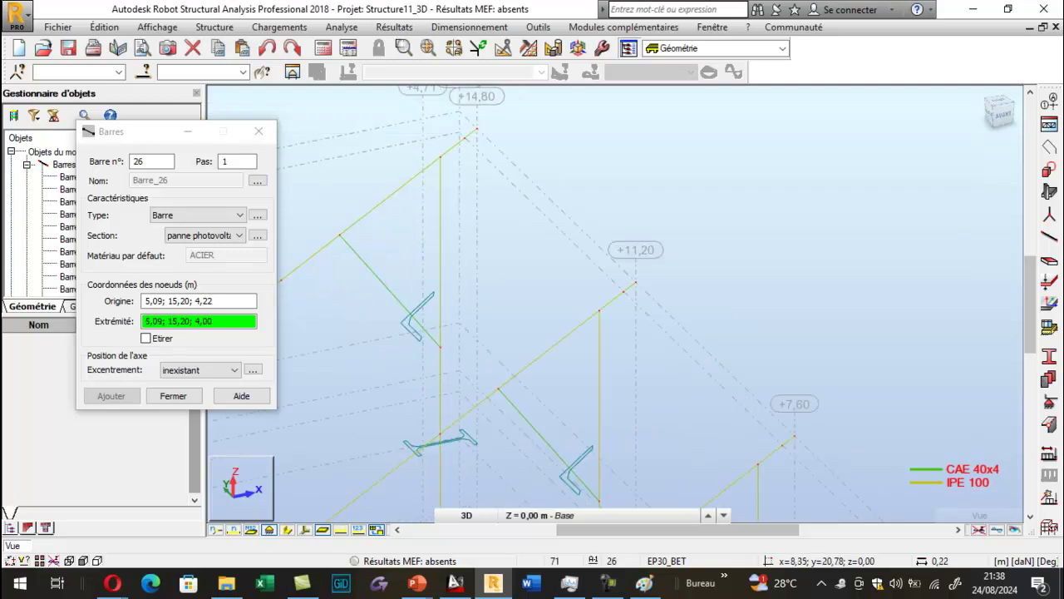
pyautogui.click(637, 283)
pyautogui.scroll(-2, 637, 284)
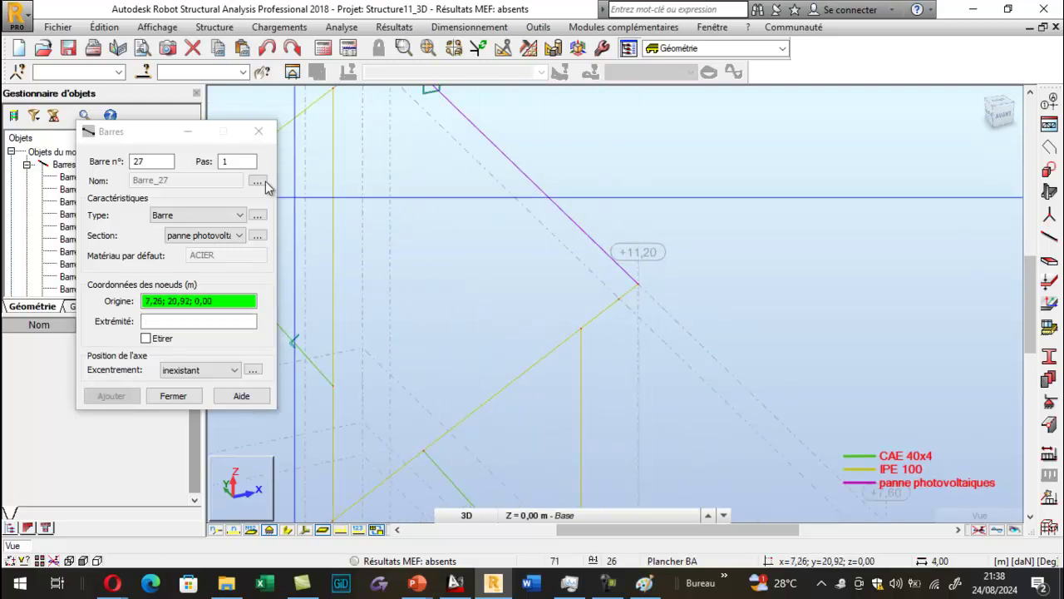
pyautogui.click(259, 132)
# Step: Move the new purlin from the inclined bar's upper tip to its adjacent lower node, by vector -0,13; 0,00; -0,08 m
pyautogui.scroll(2, 535, 120)
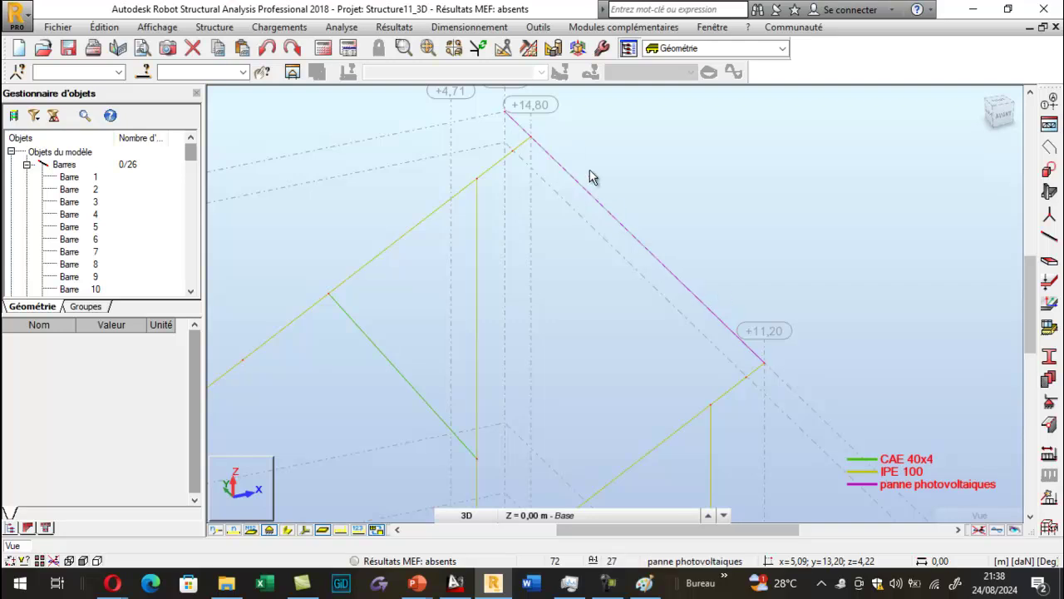
pyautogui.click(287, 529)
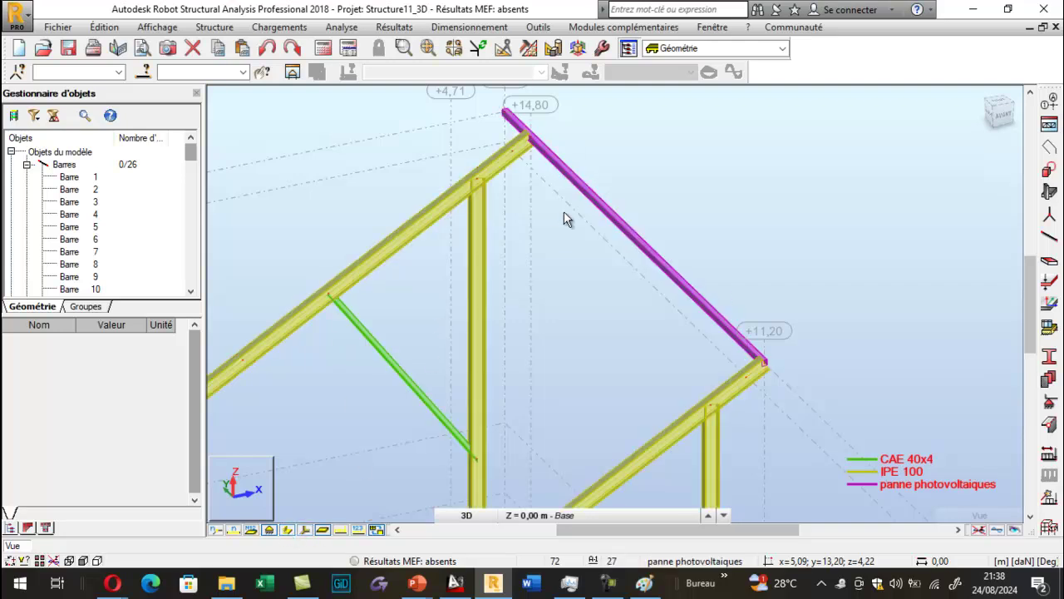
pyautogui.click(565, 171)
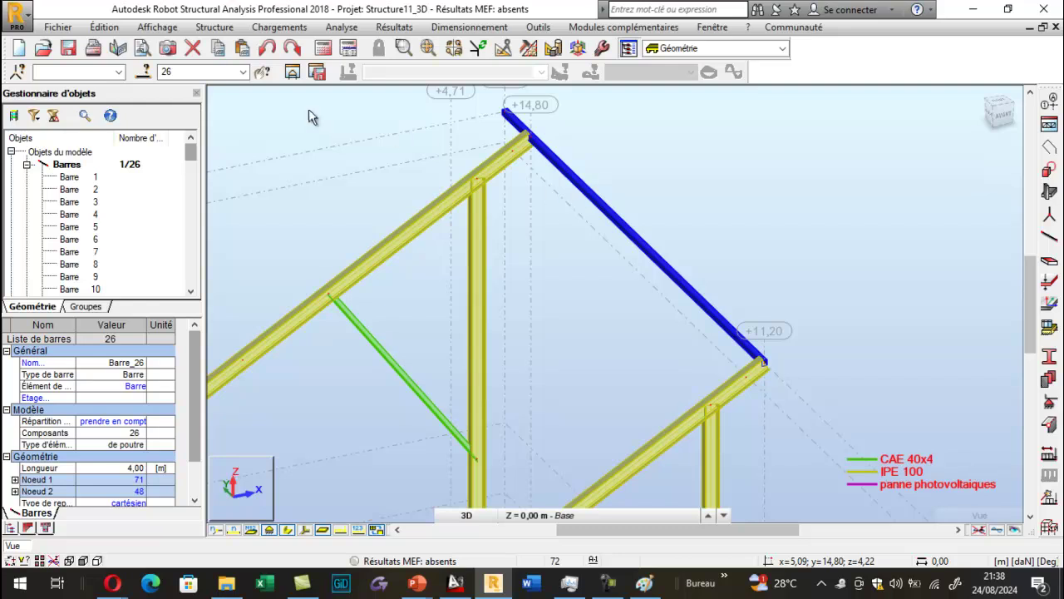
pyautogui.click(103, 27)
pyautogui.moveTo(135, 227)
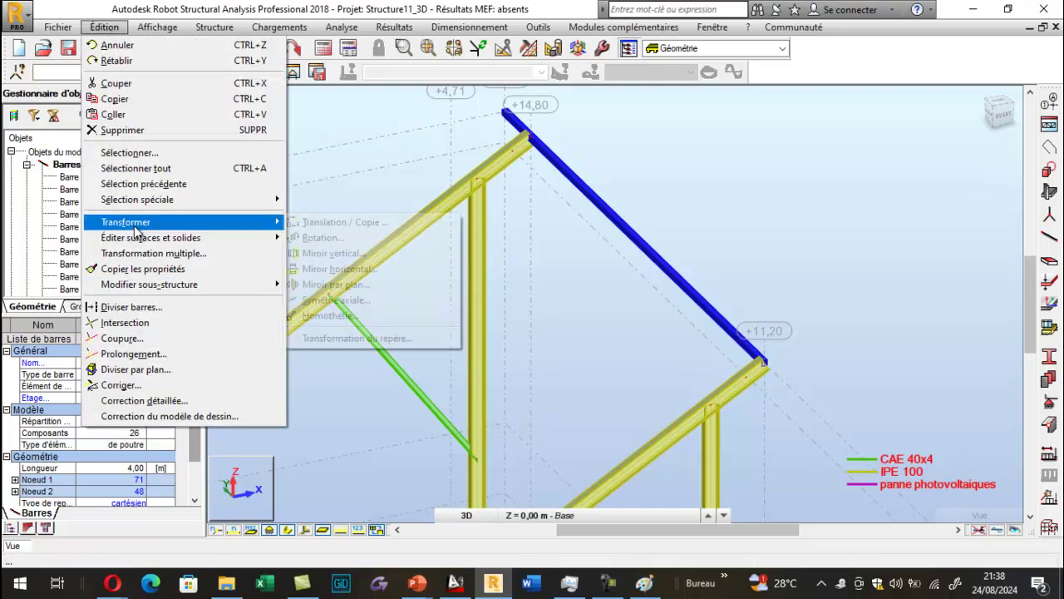
pyautogui.click(316, 222)
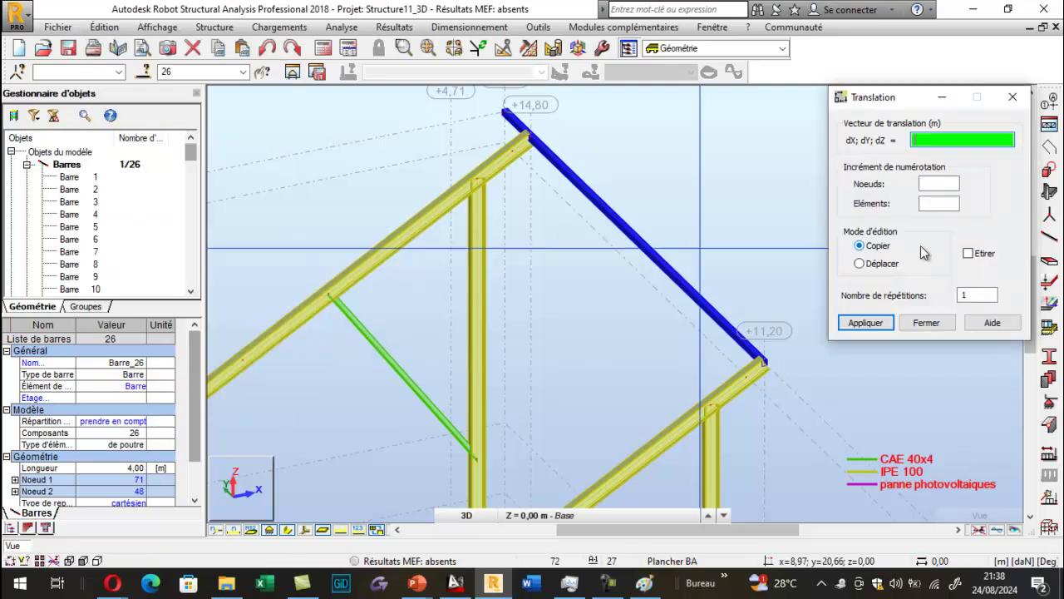
pyautogui.click(882, 264)
pyautogui.scroll(2, 549, 150)
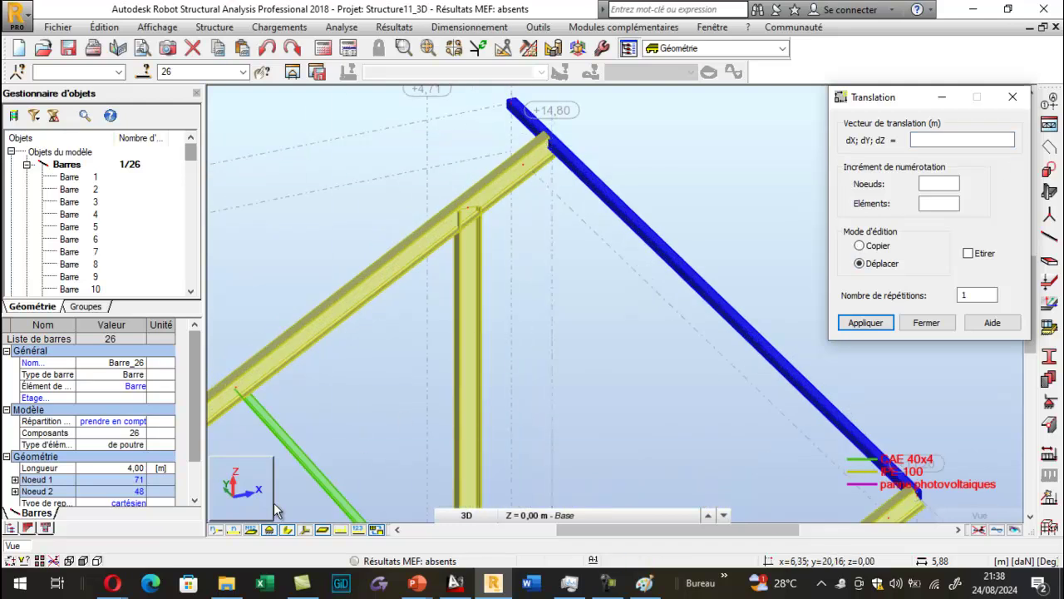
pyautogui.click(272, 531)
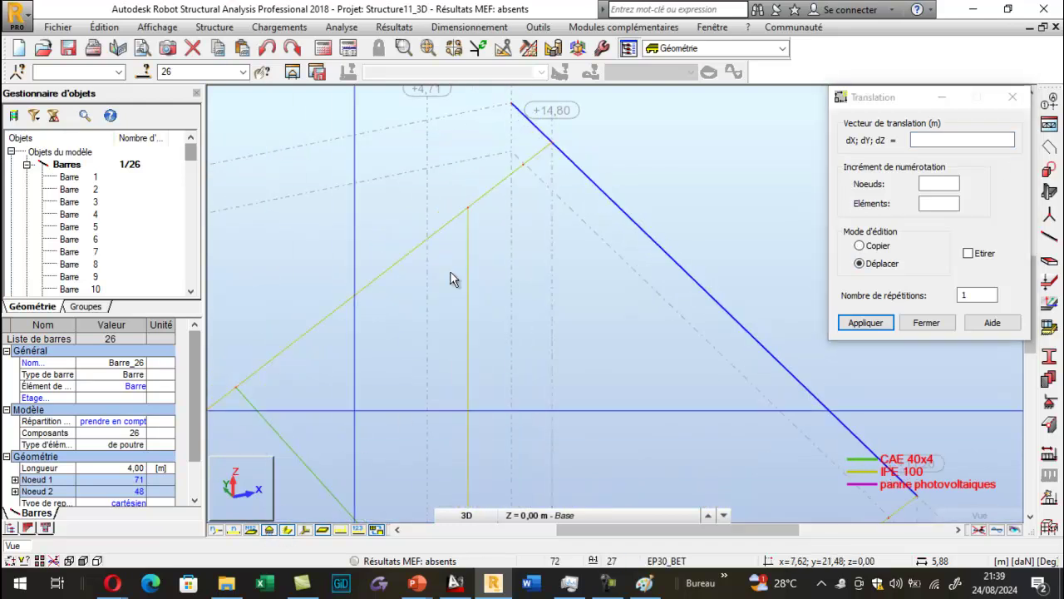
pyautogui.click(552, 144)
pyautogui.click(523, 166)
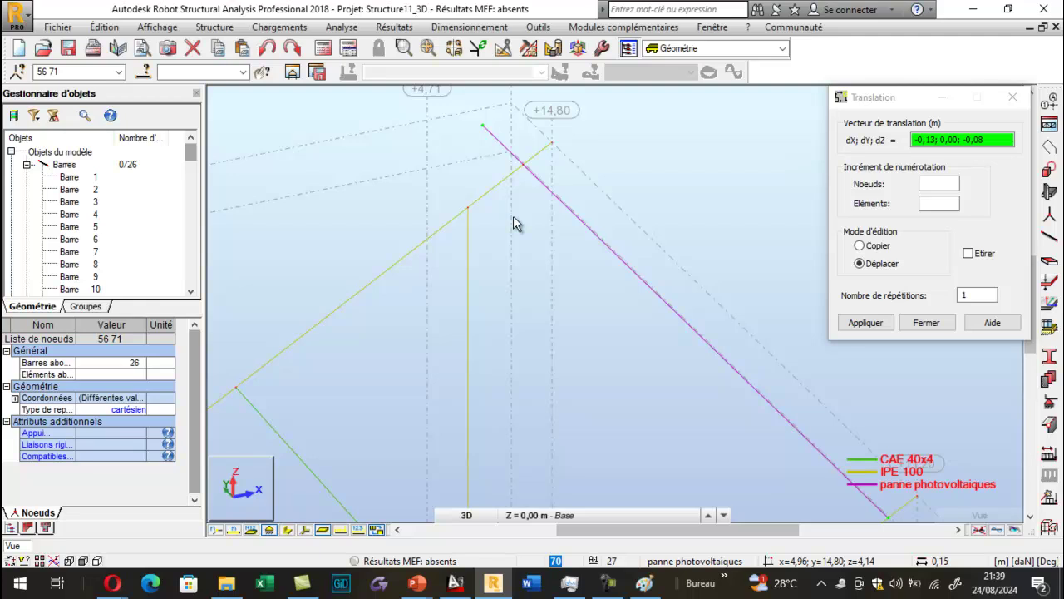
pyautogui.click(1010, 100)
# Step: Start a copy by translation of the moved purlin, displaying node numbers and hiding the bar section shapes
pyautogui.scroll(-3, 459, 114)
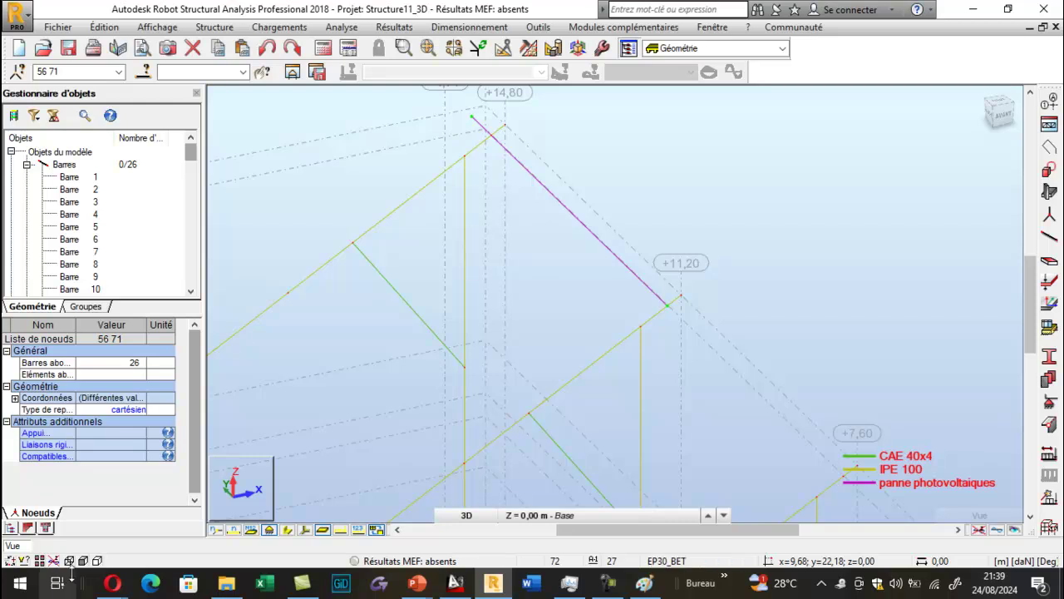
pyautogui.click(284, 529)
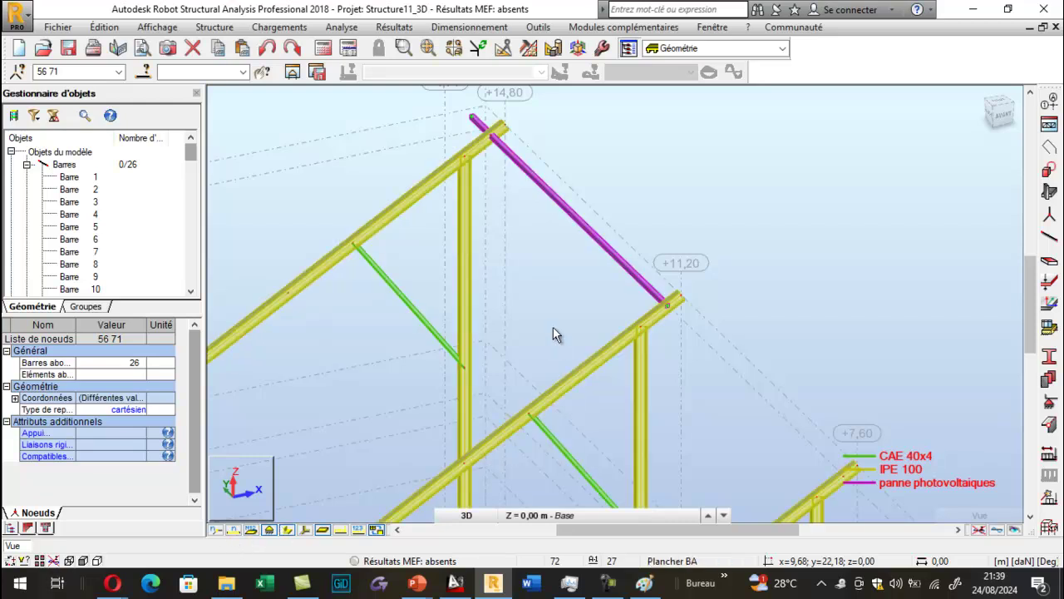
pyautogui.click(585, 232)
pyautogui.keyDown('ctrl'); pyautogui.click(374, 223); pyautogui.keyUp('ctrl')
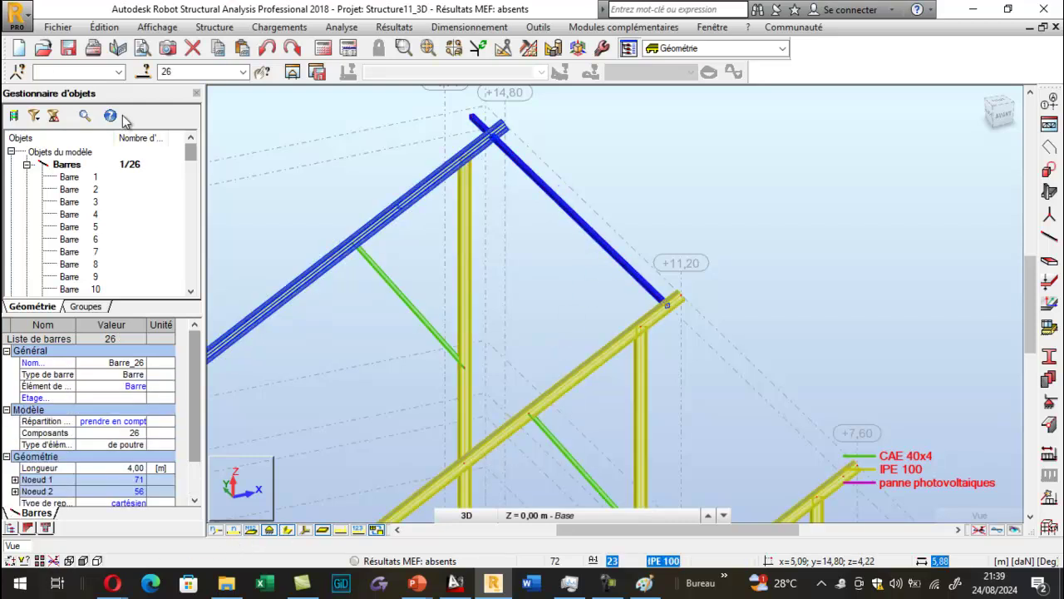
pyautogui.click(103, 27)
pyautogui.moveTo(249, 222)
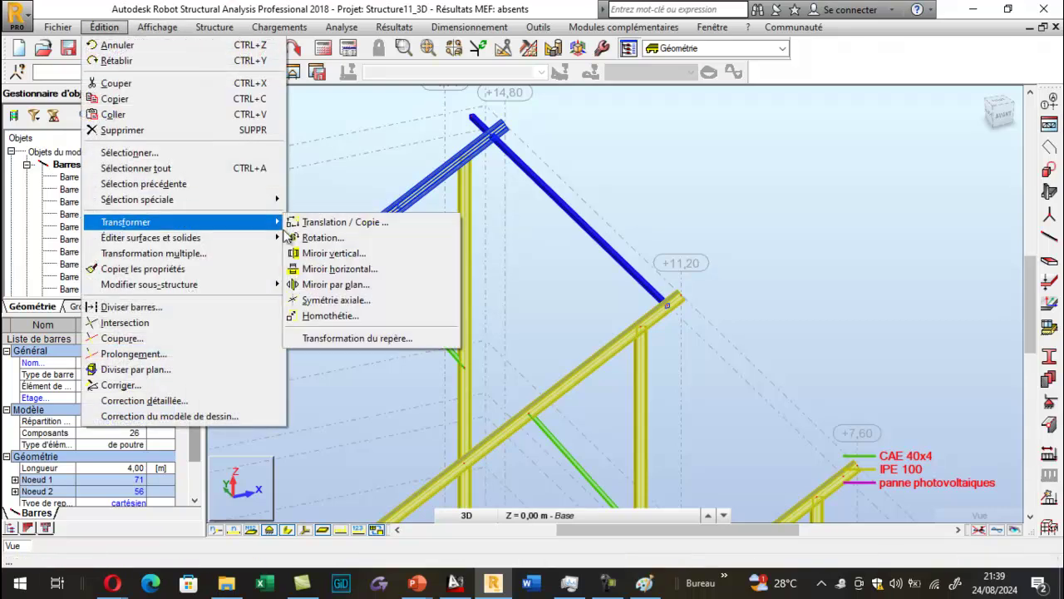
pyautogui.click(370, 221)
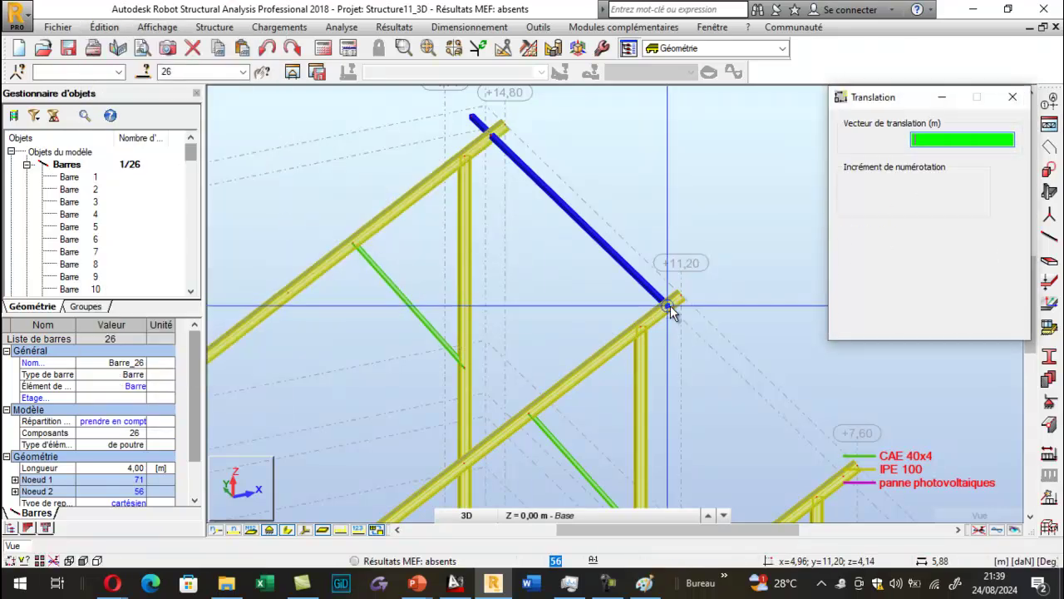
pyautogui.click(216, 531)
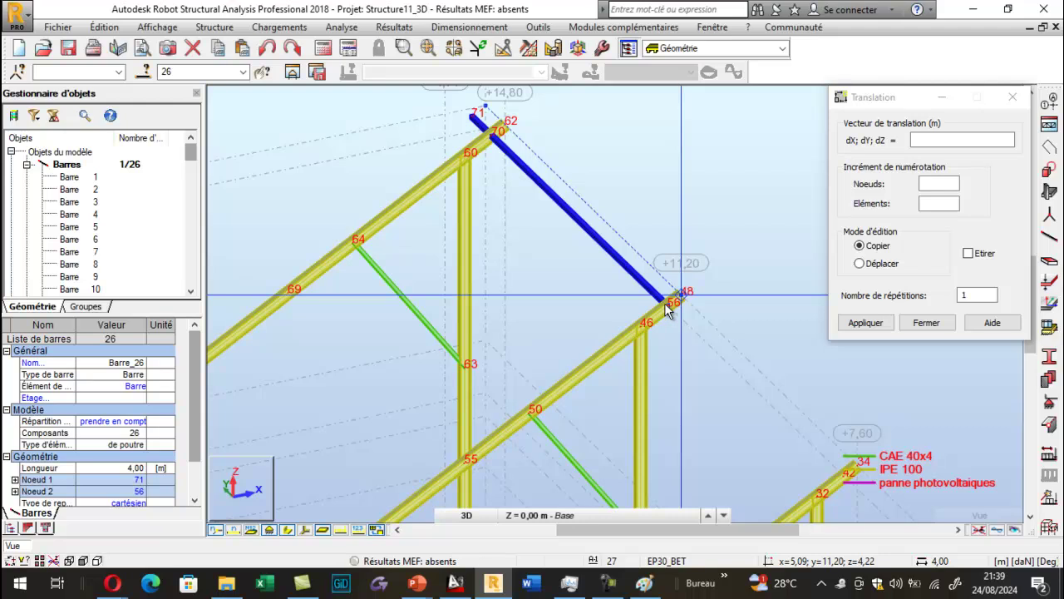
pyautogui.click(297, 529)
pyautogui.scroll(2, 670, 314)
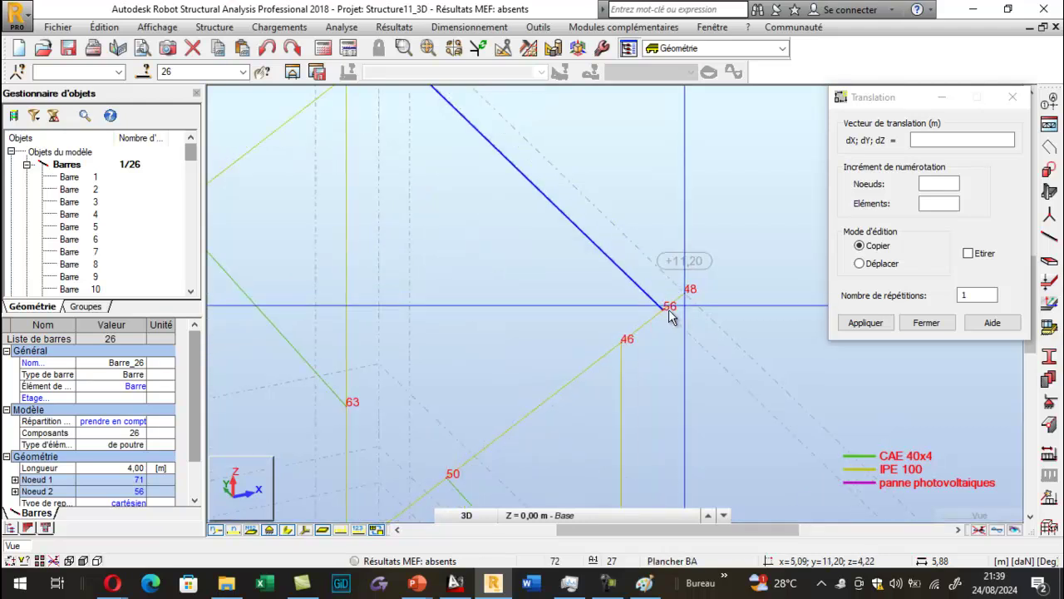
# Step: Copy the end-bay purlin by successive translations from node 56 to nodes 50, 55 and 54 along the inclined bar
pyautogui.click(670, 309)
pyautogui.scroll(-2, 676, 291)
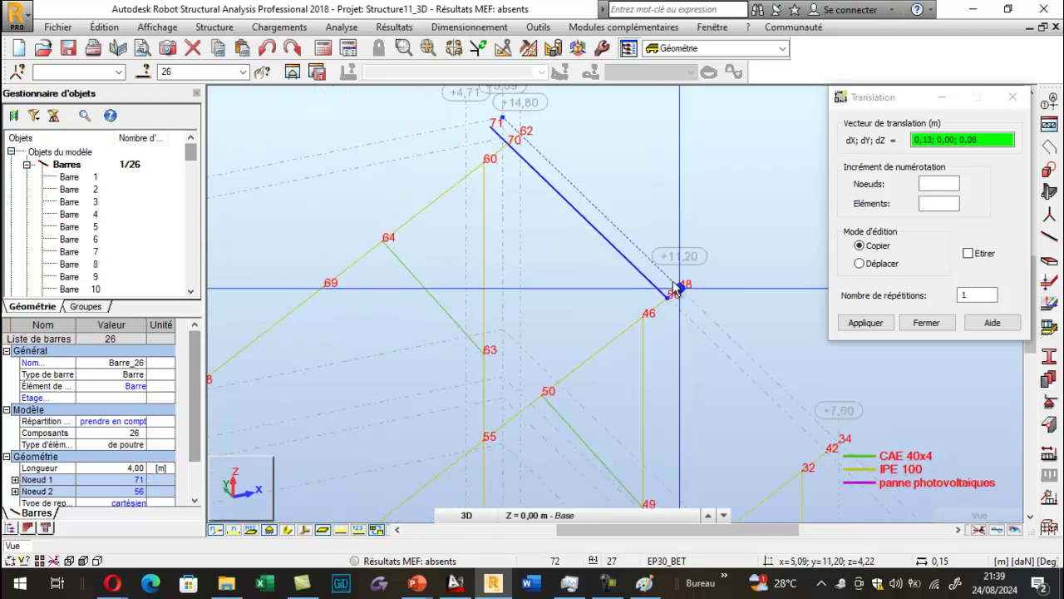
pyautogui.click(542, 394)
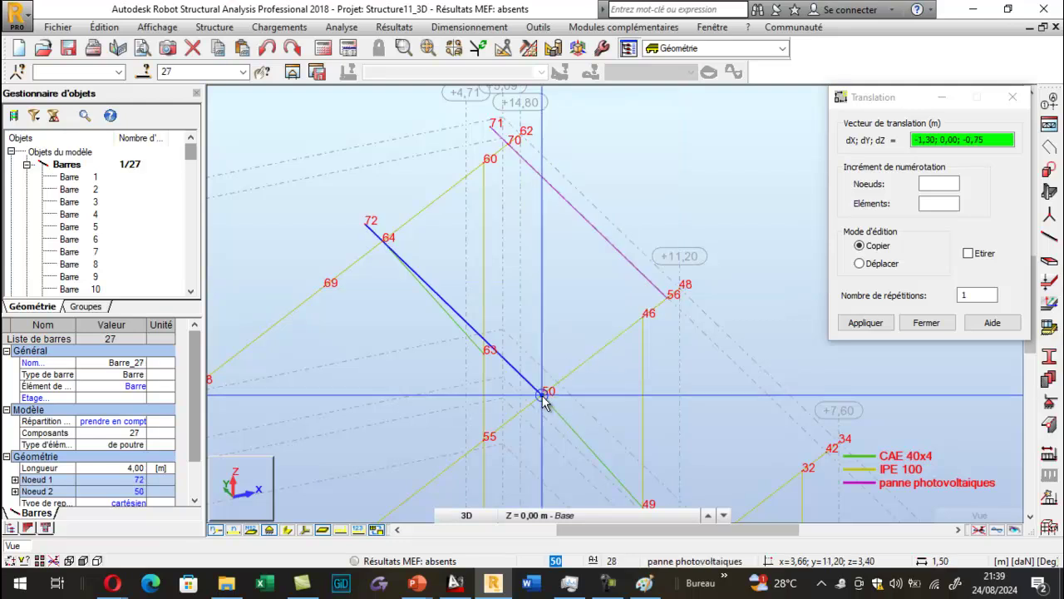
pyautogui.click(484, 439)
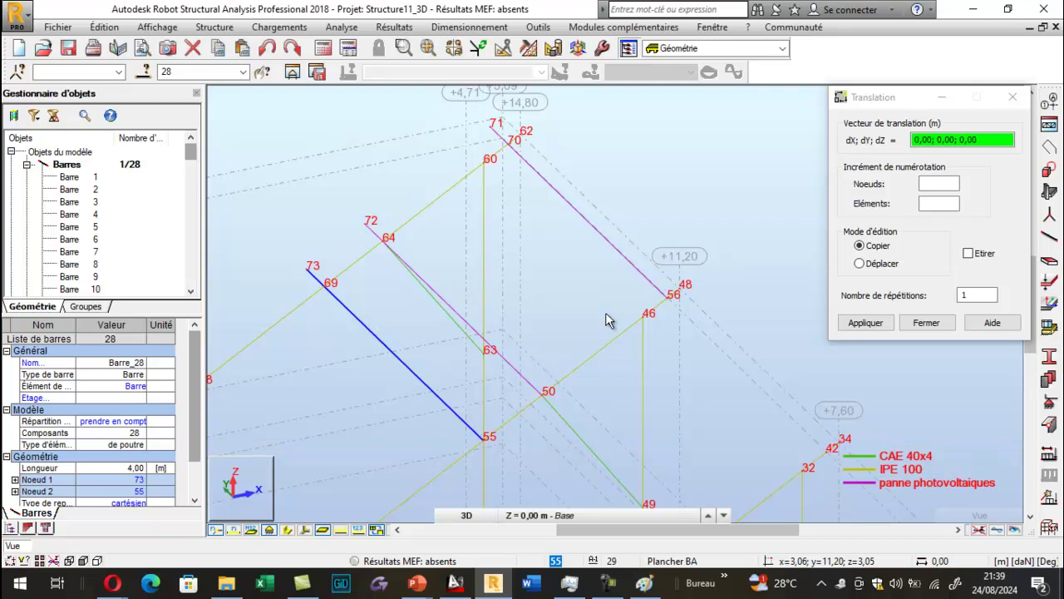
pyautogui.scroll(-2, 486, 447)
pyautogui.click(467, 443)
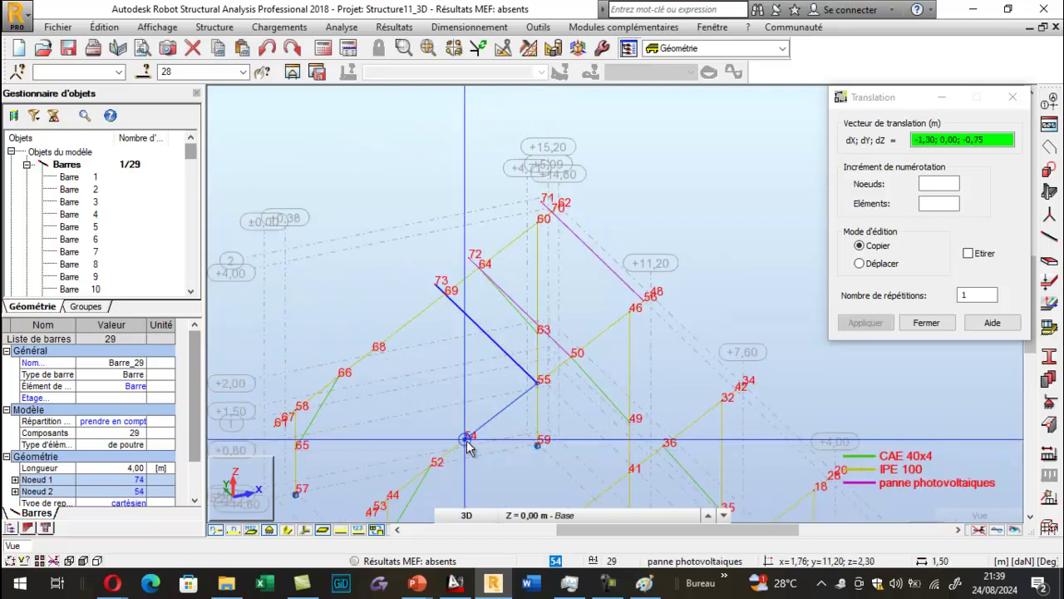
# Step: Copy the end-bay purlin to nodes 52 and 53 to complete the row, and finish the translation
pyautogui.click(432, 471)
pyautogui.click(431, 471)
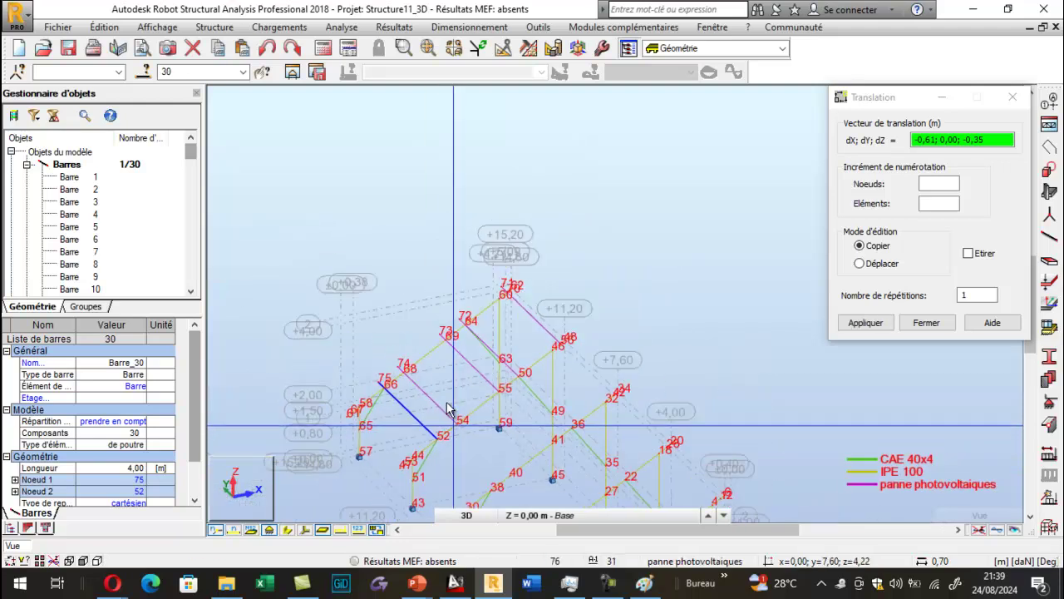
pyautogui.scroll(2, 431, 456)
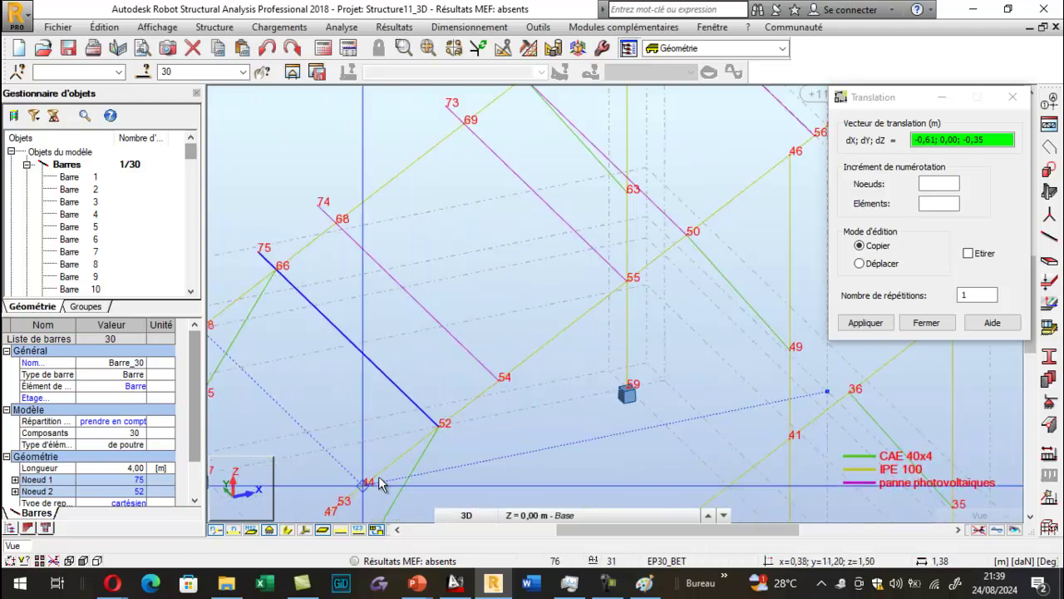
pyautogui.click(438, 424)
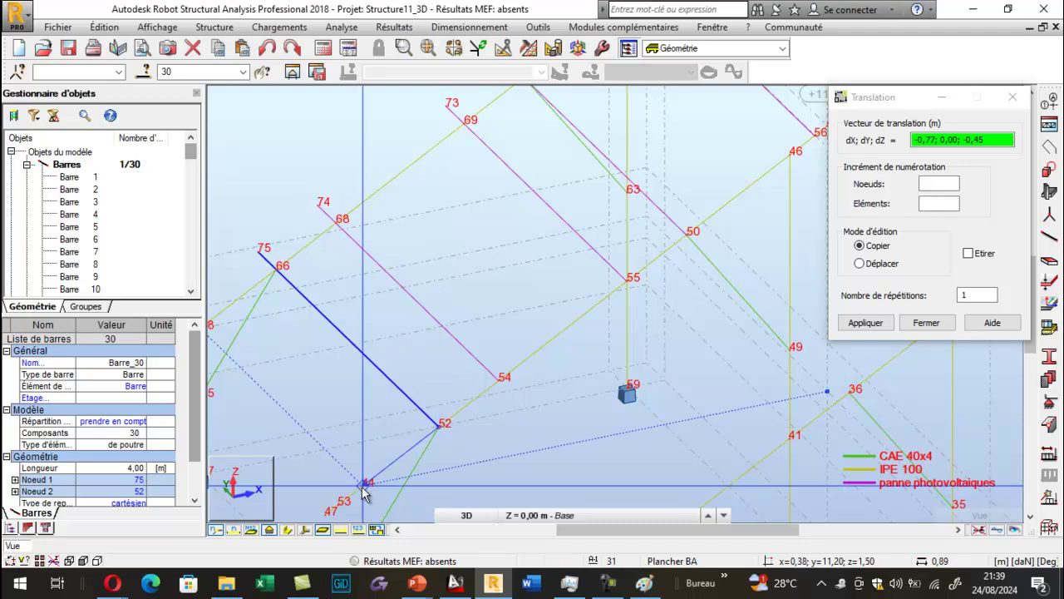
pyautogui.click(340, 505)
pyautogui.click(1013, 97)
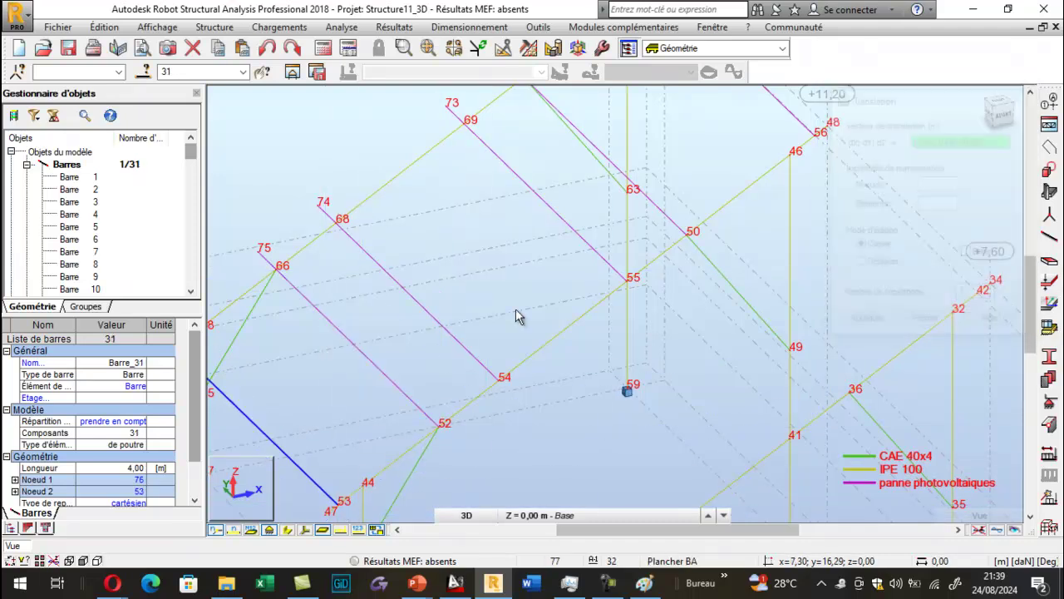
# Step: Check the purlin positions against the AutoCAD section drawing, and display the bar section shapes in Robot
pyautogui.scroll(-3, 449, 258)
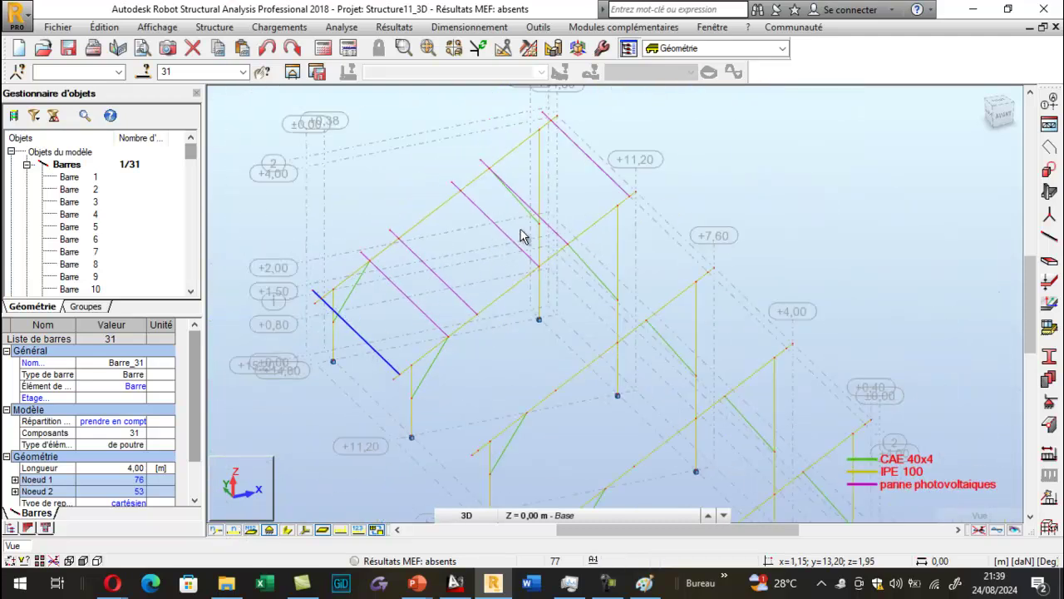
pyautogui.click(455, 582)
pyautogui.scroll(2, 641, 231)
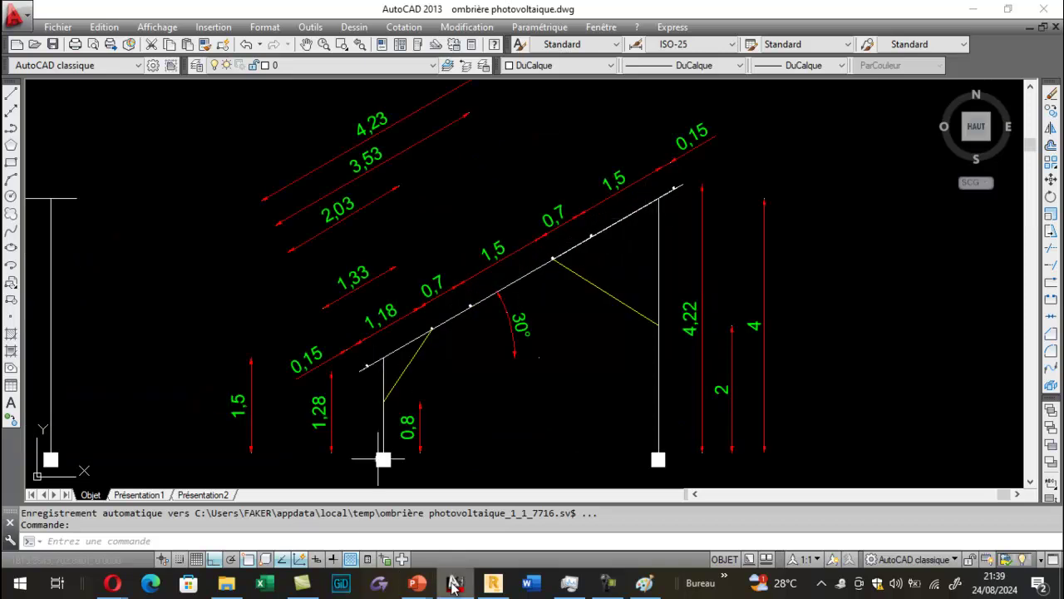
pyautogui.click(493, 582)
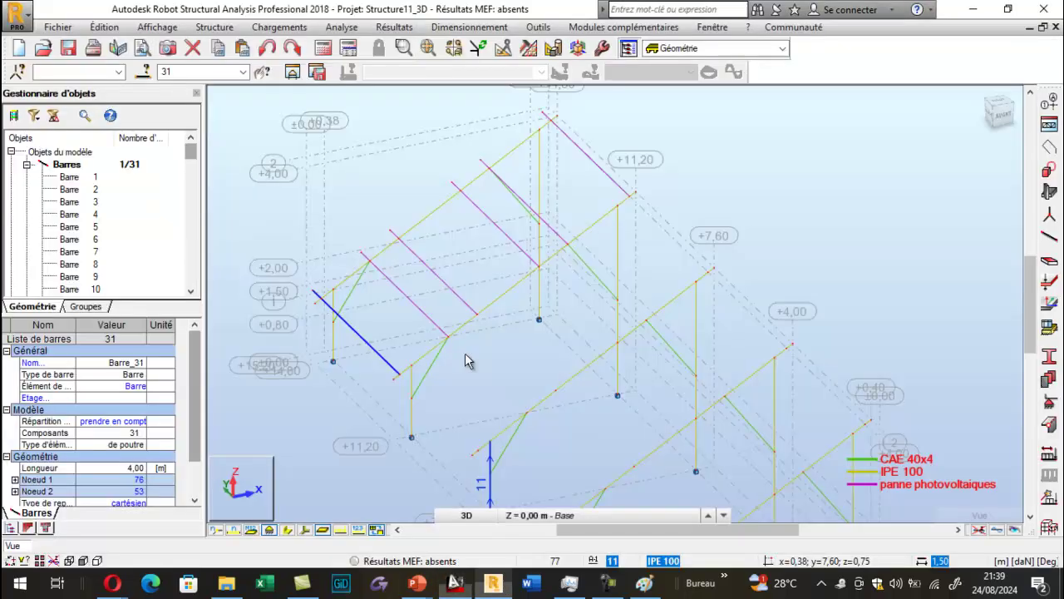
pyautogui.click(284, 531)
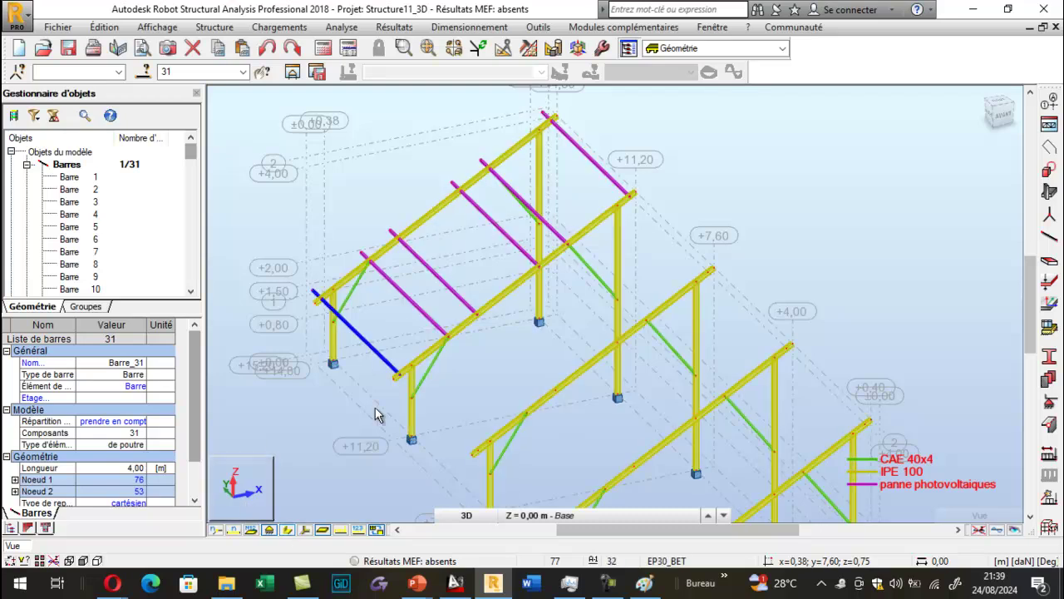
pyautogui.scroll(3, 651, 210)
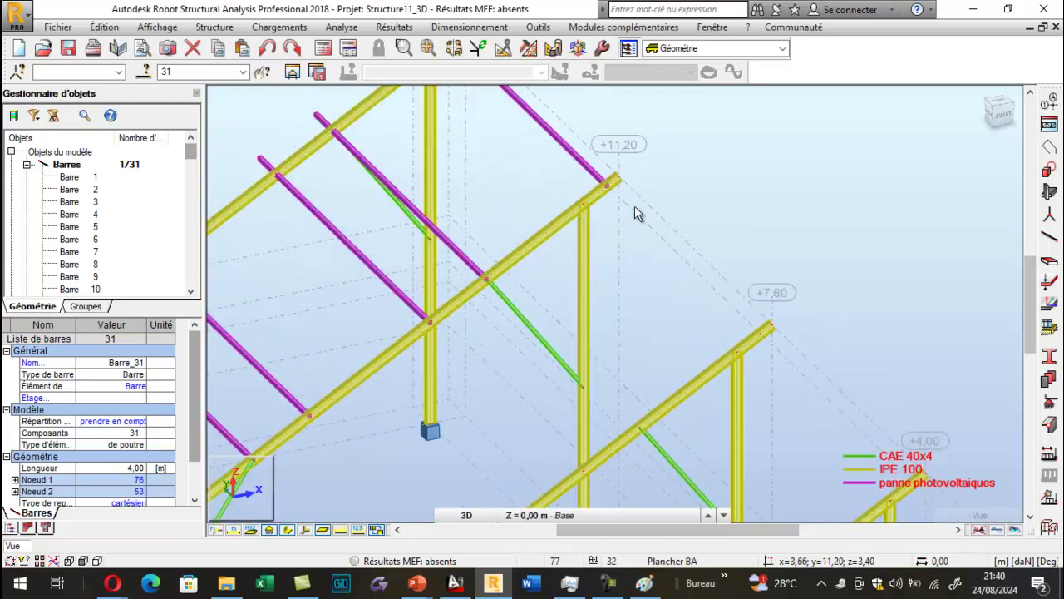
# Step: Draw a panne photovoltaiques bar from 4,96; 11,20; 4,14 to the matching upper node on axis +7,60, at 4,96; 7,60; 4,14
pyautogui.click(1049, 236)
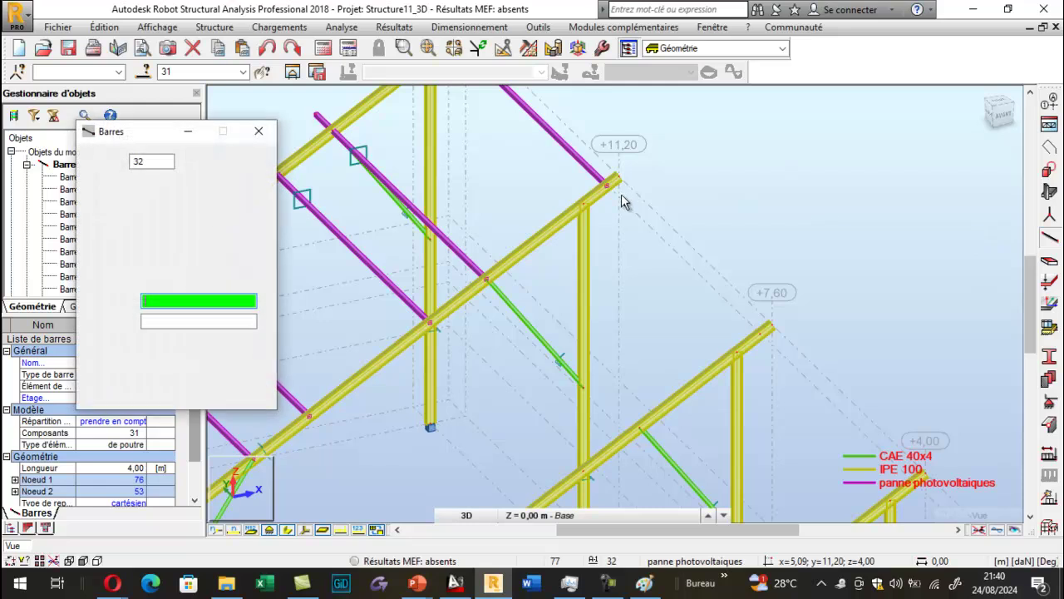
pyautogui.click(607, 184)
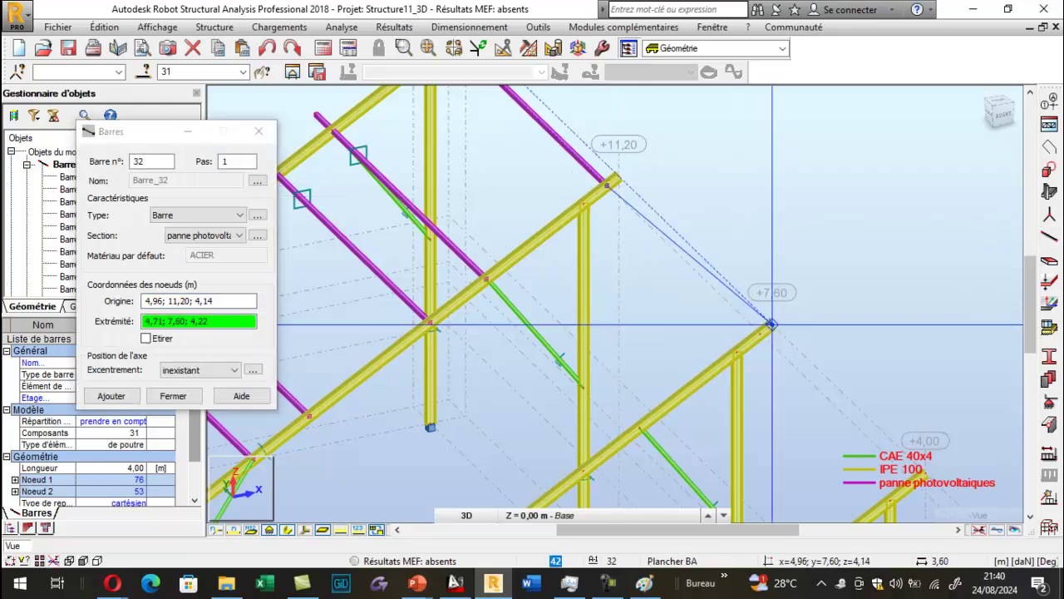
pyautogui.click(759, 333)
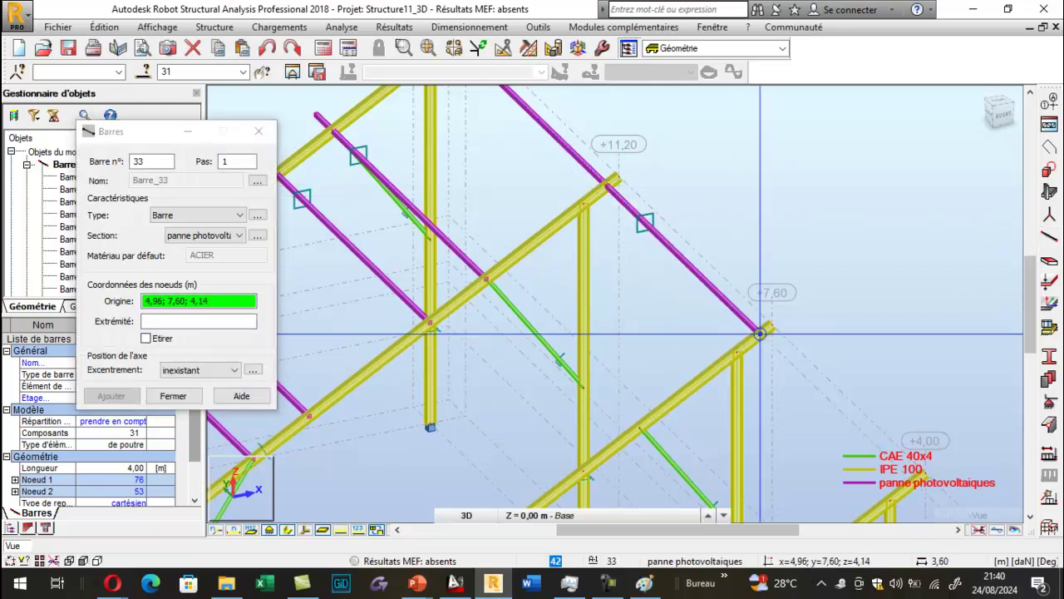
pyautogui.click(259, 131)
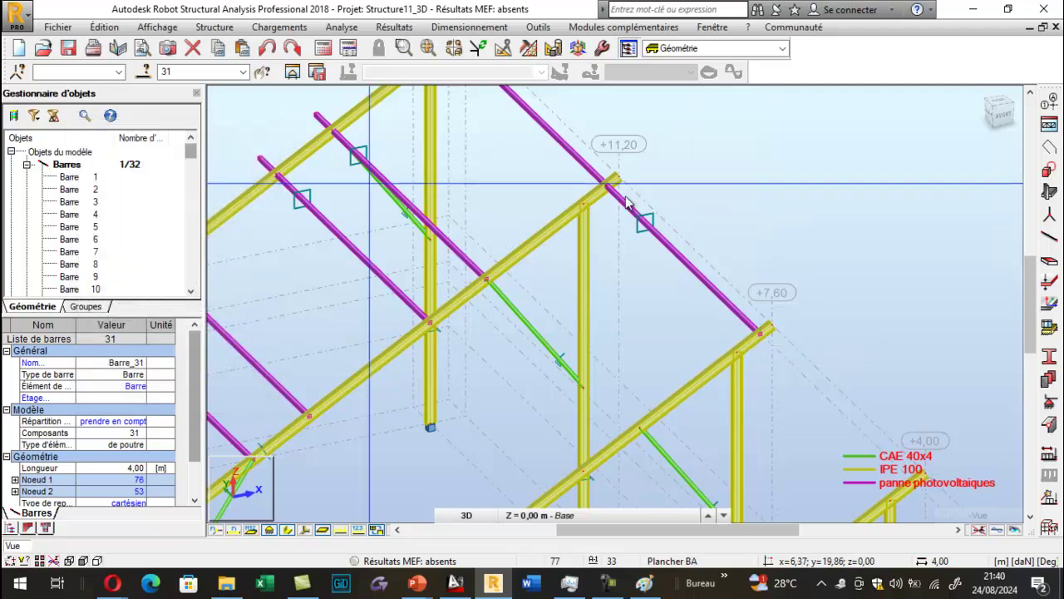
# Step: Hide the section shapes and copy the new purlin down the slope by vectors -1,30; 0,00; -0,75 and -0,61; 0,00; -0,35 m
pyautogui.click(105, 27)
pyautogui.moveTo(133, 222)
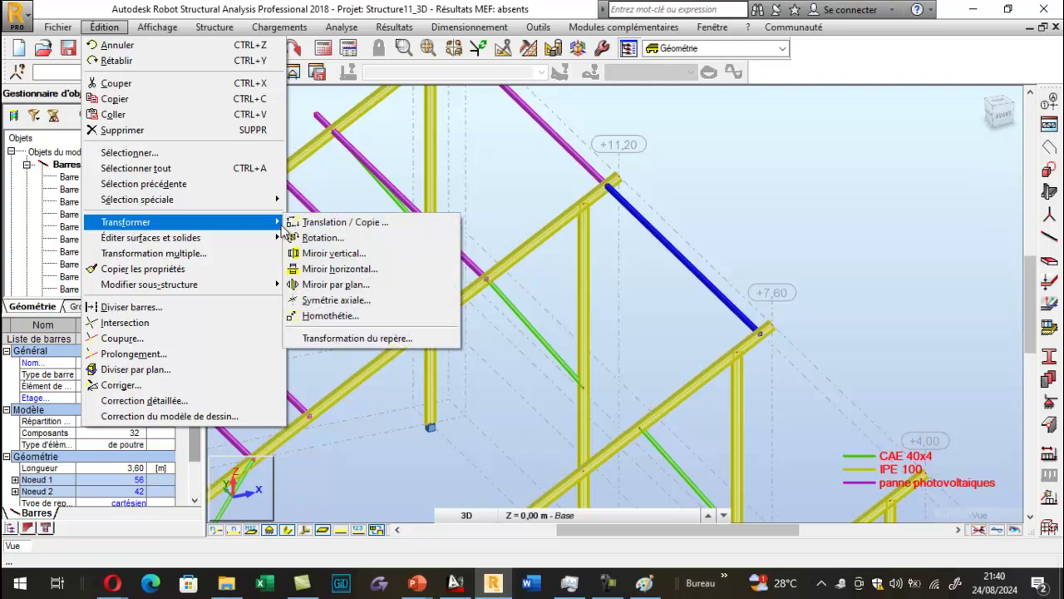
pyautogui.click(333, 221)
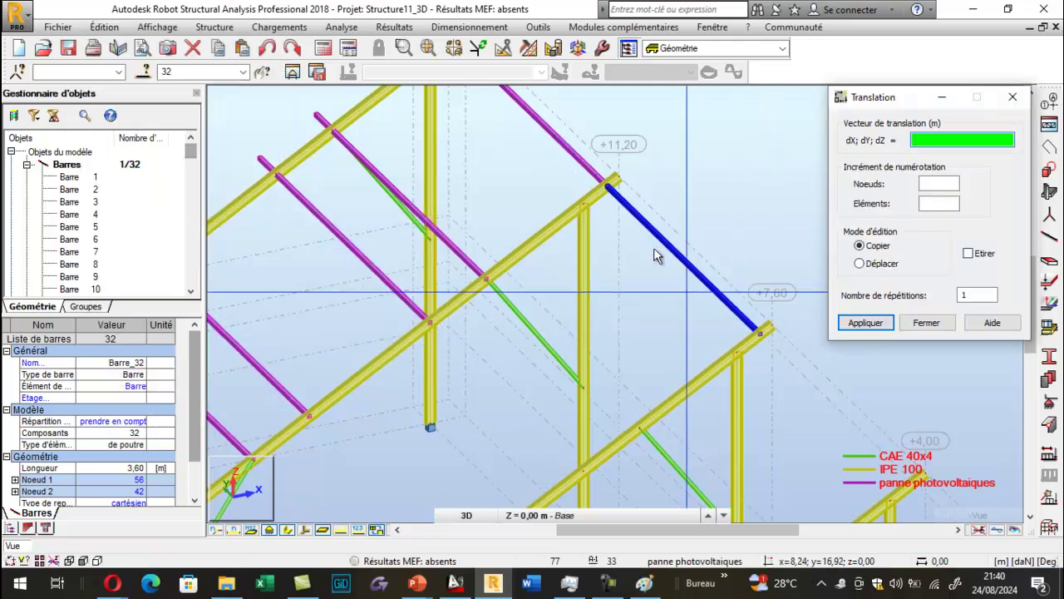
pyautogui.click(286, 532)
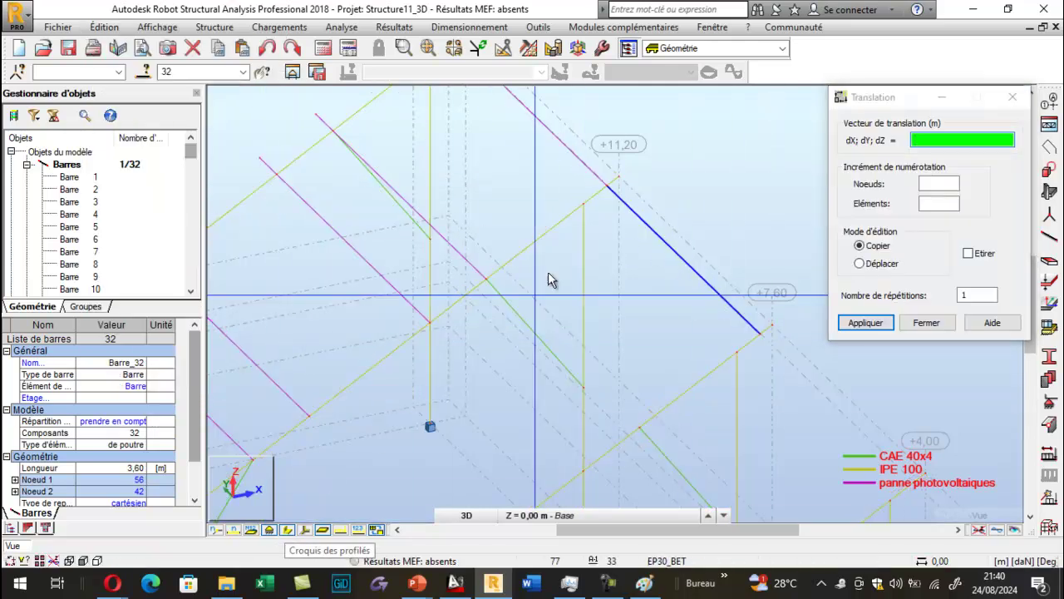
pyautogui.click(604, 183)
pyautogui.click(452, 300)
pyautogui.click(453, 300)
pyautogui.click(381, 356)
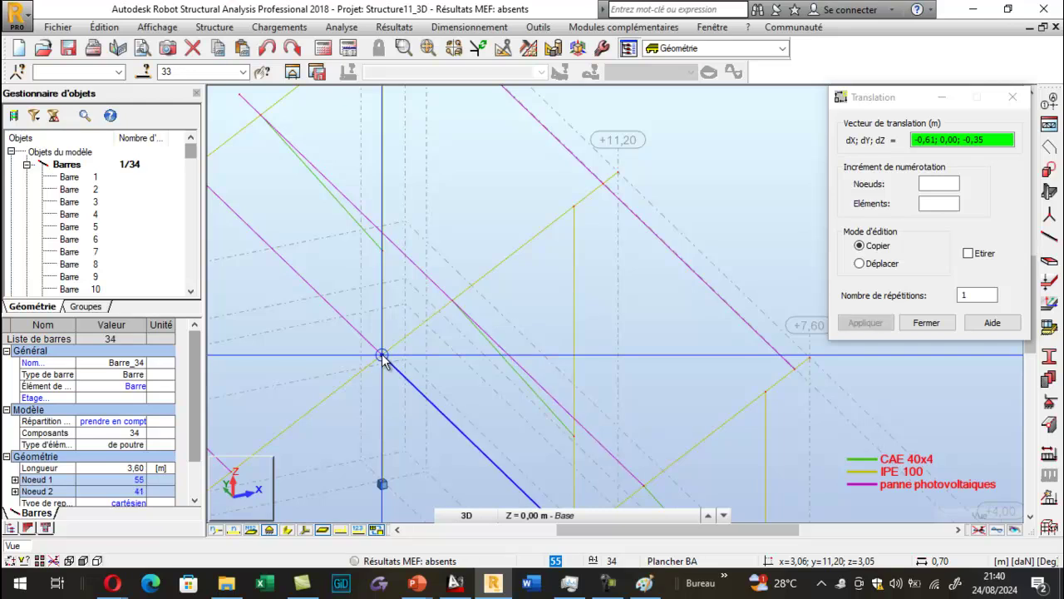
# Step: Copy the purlin to the remaining three lower purlin nodes on axis +11,20, and display the bar section shapes again
pyautogui.scroll(-3, 515, 258)
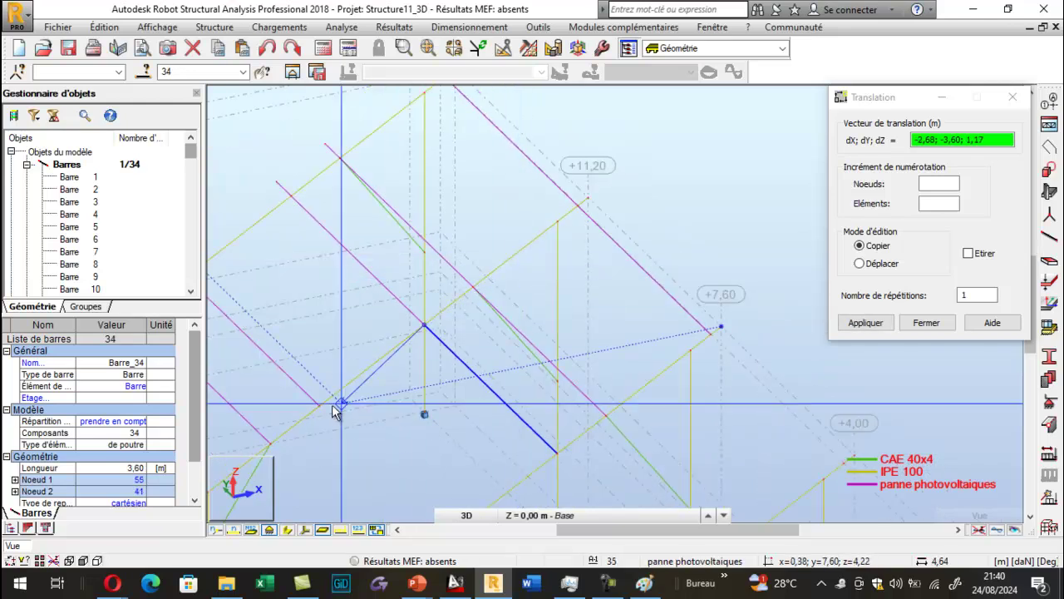
pyautogui.click(320, 408)
pyautogui.scroll(-2, 382, 366)
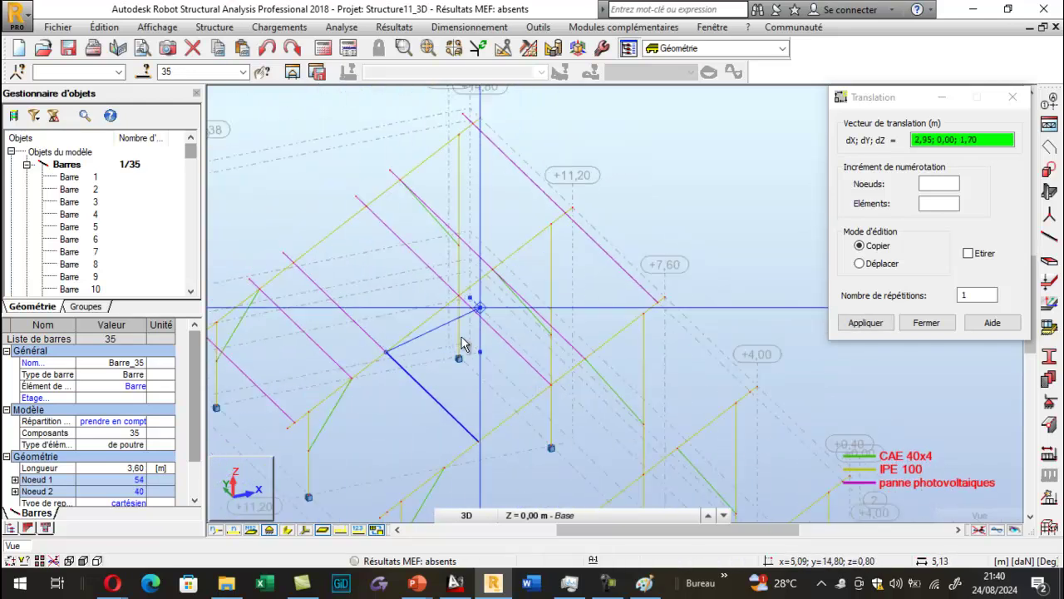
pyautogui.click(352, 379)
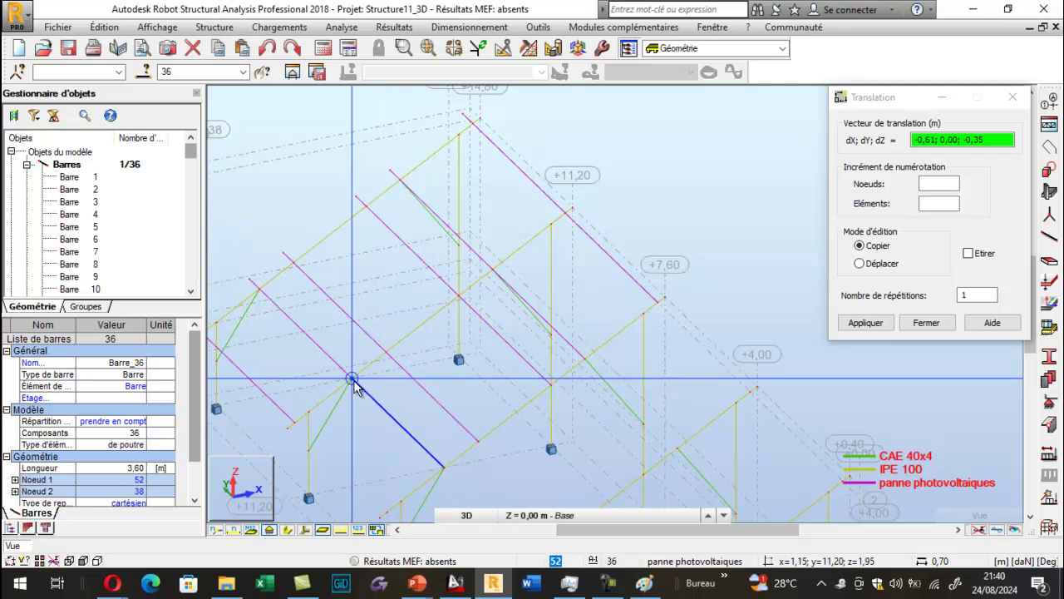
pyautogui.scroll(-2, 352, 299)
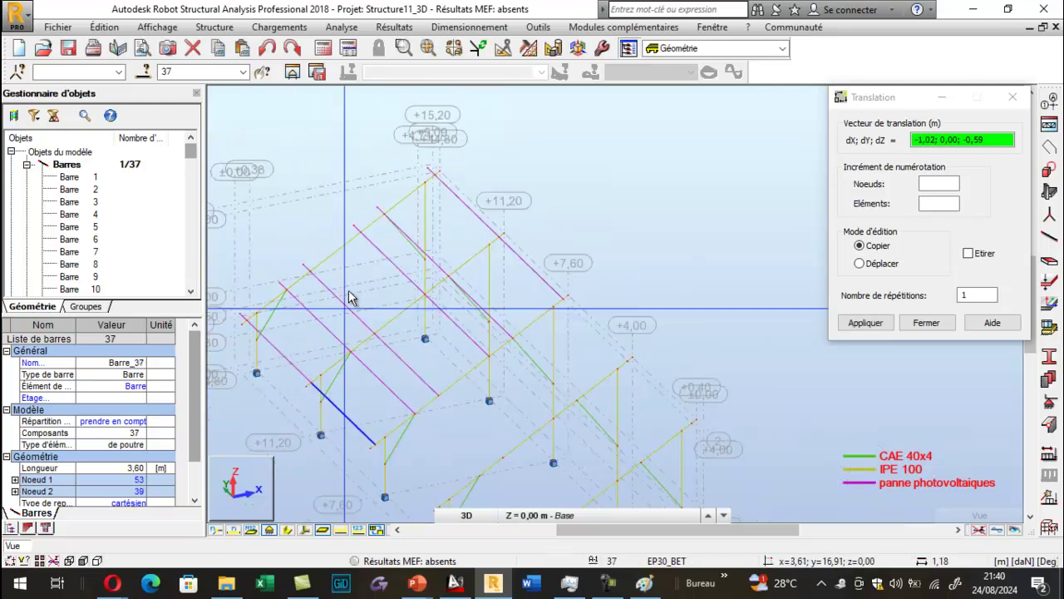
pyautogui.click(1022, 101)
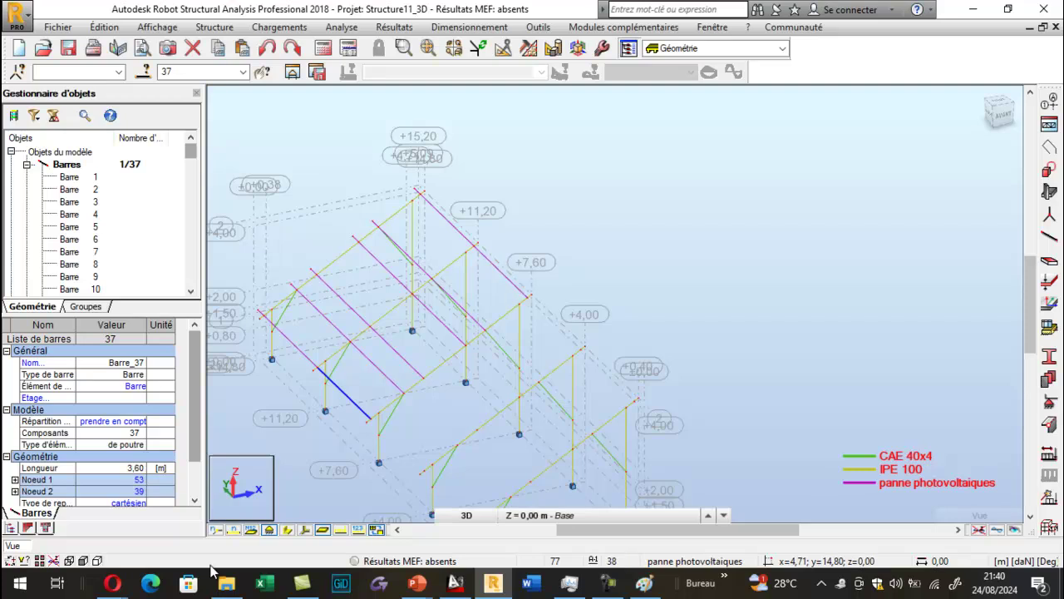
pyautogui.click(287, 531)
pyautogui.scroll(-2, 594, 208)
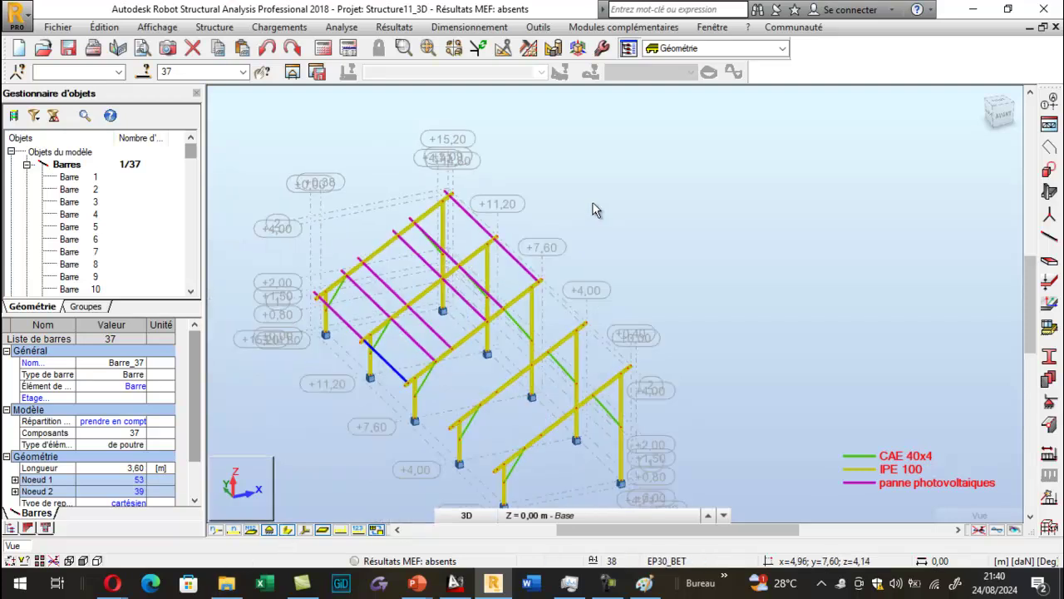
# Step: Select the six purlins between axes +11,20 and +7,60 and copy them twice by a translation of -3.6 m along Y
pyautogui.scroll(1, 489, 285)
pyautogui.click(537, 241)
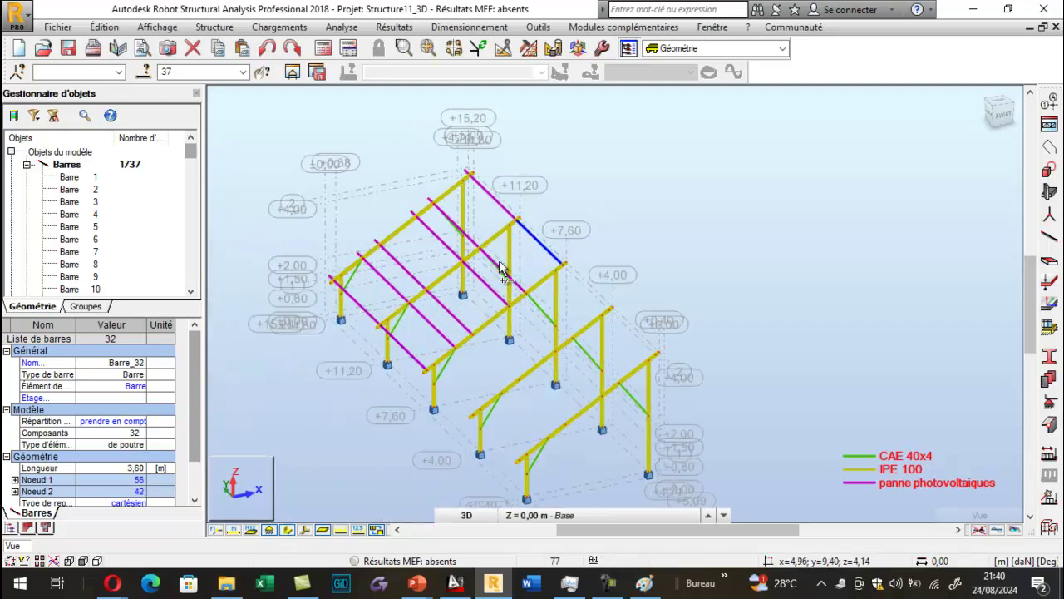
pyautogui.keyDown('ctrl'); pyautogui.click(497, 264); pyautogui.keyUp('ctrl')
pyautogui.keyDown('ctrl'); pyautogui.click(470, 297); pyautogui.keyUp('ctrl')
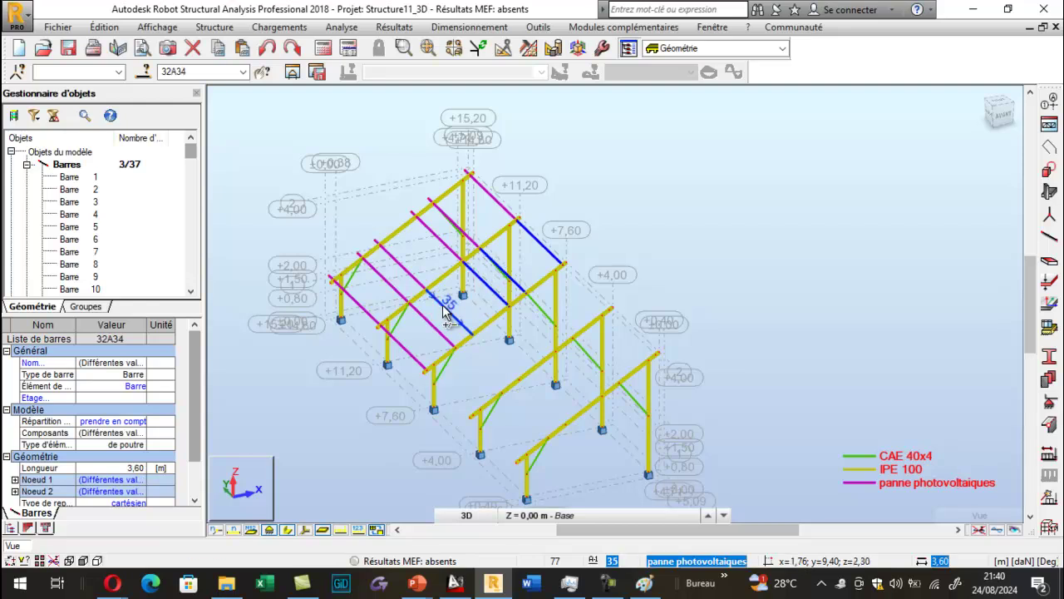
pyautogui.keyDown('ctrl'); pyautogui.click(432, 331); pyautogui.keyUp('ctrl')
pyautogui.keyDown('ctrl'); pyautogui.click(411, 353); pyautogui.keyUp('ctrl')
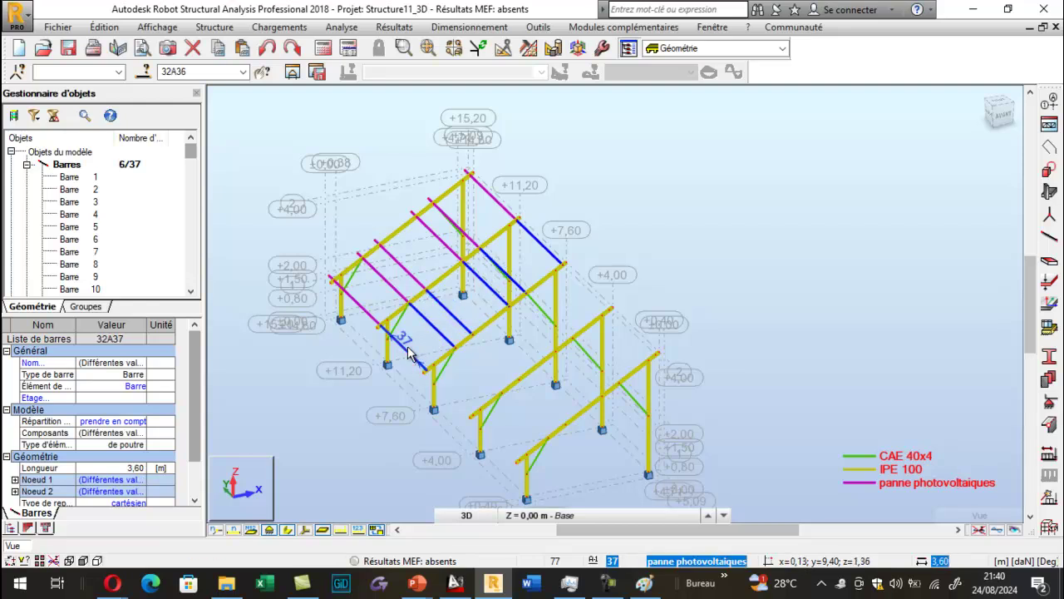
pyautogui.click(104, 27)
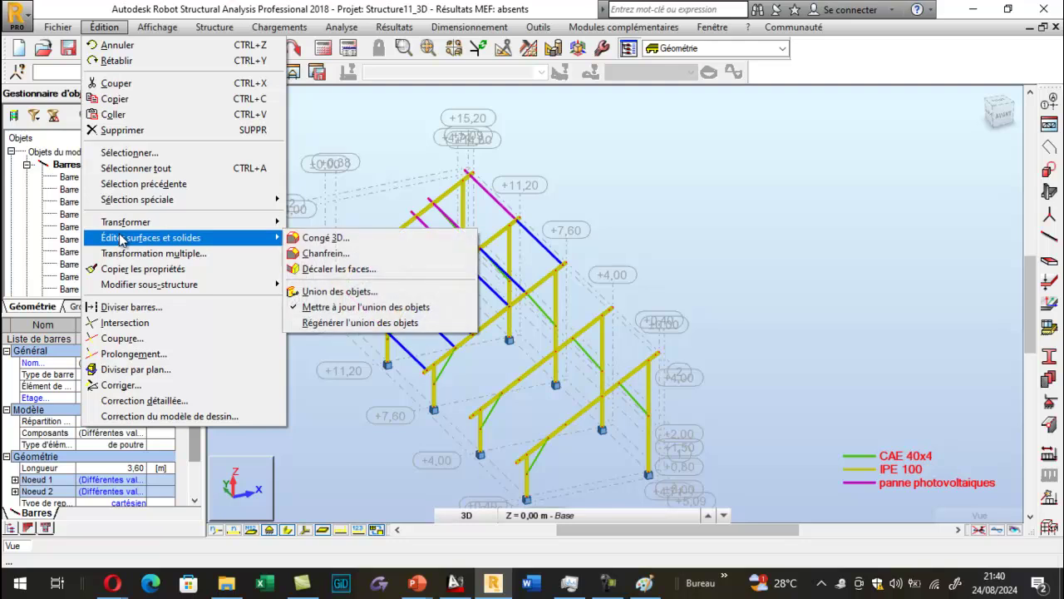
pyautogui.moveTo(125, 222)
pyautogui.click(333, 222)
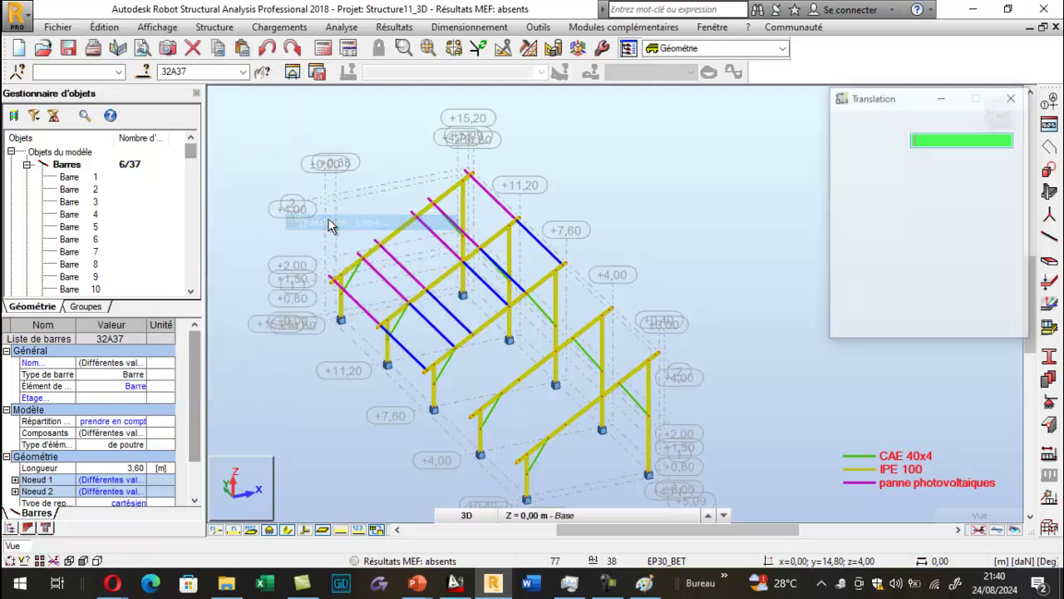
pyautogui.scroll(5, 224, 506)
pyautogui.scroll(-3, 306, 400)
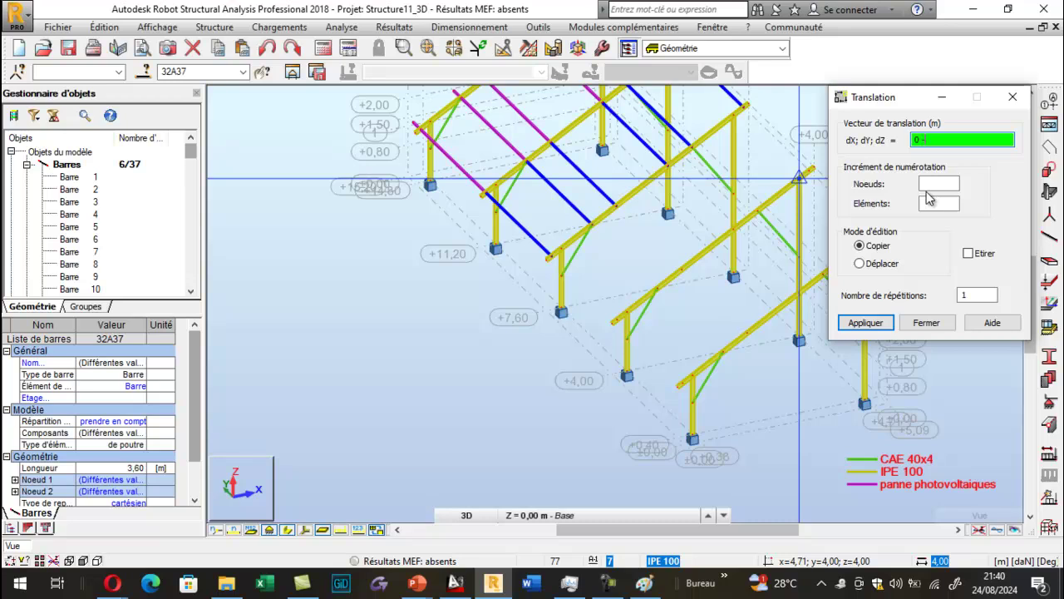
pyautogui.press('Return')
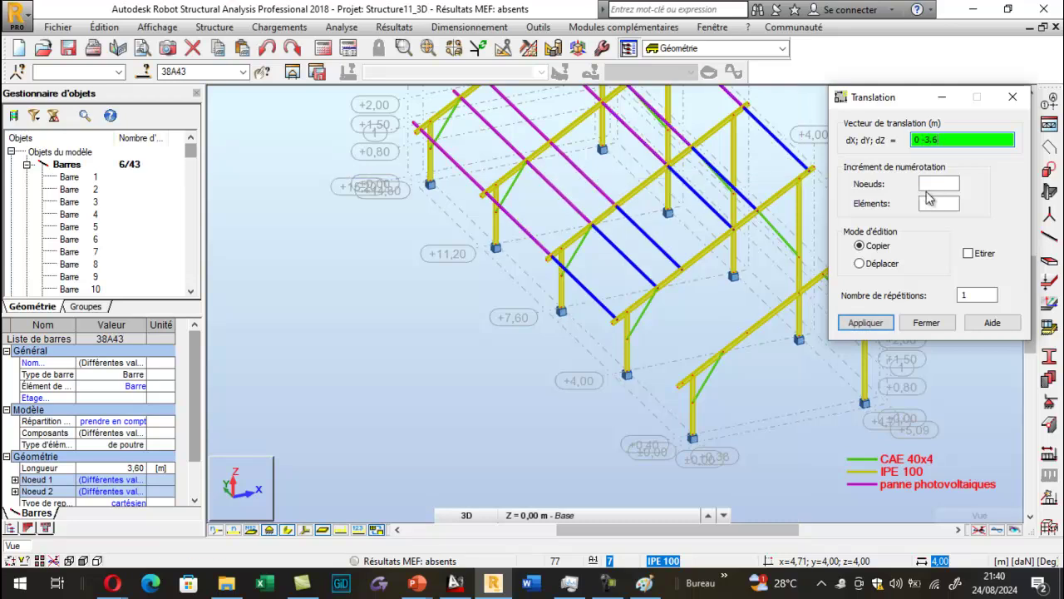
pyautogui.press('Return')
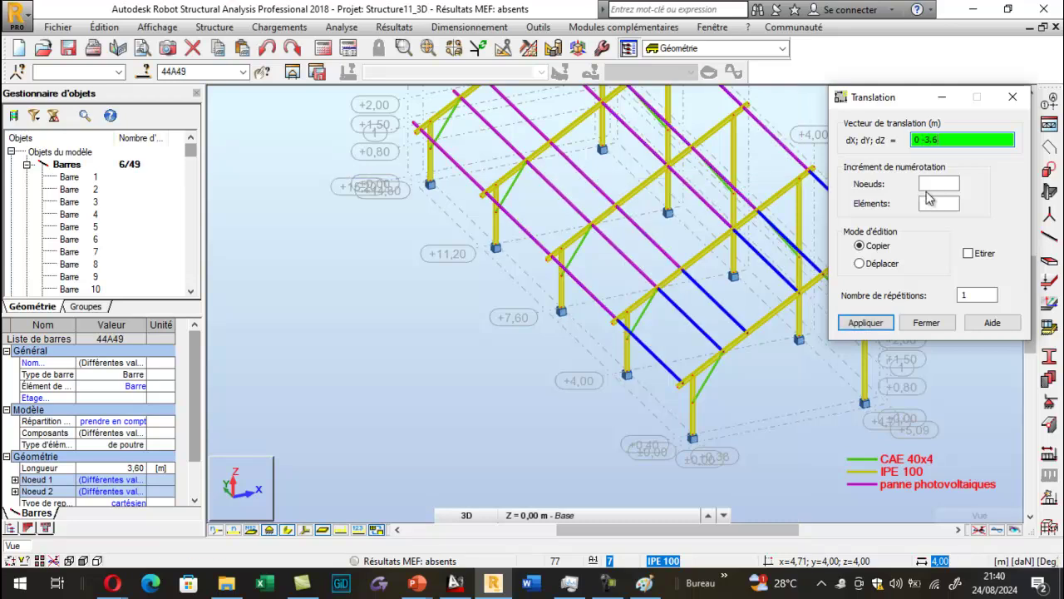
# Step: Undo the last copy of the six purlins, in the end bay between axes +4,00 and +0,40
pyautogui.click(1014, 97)
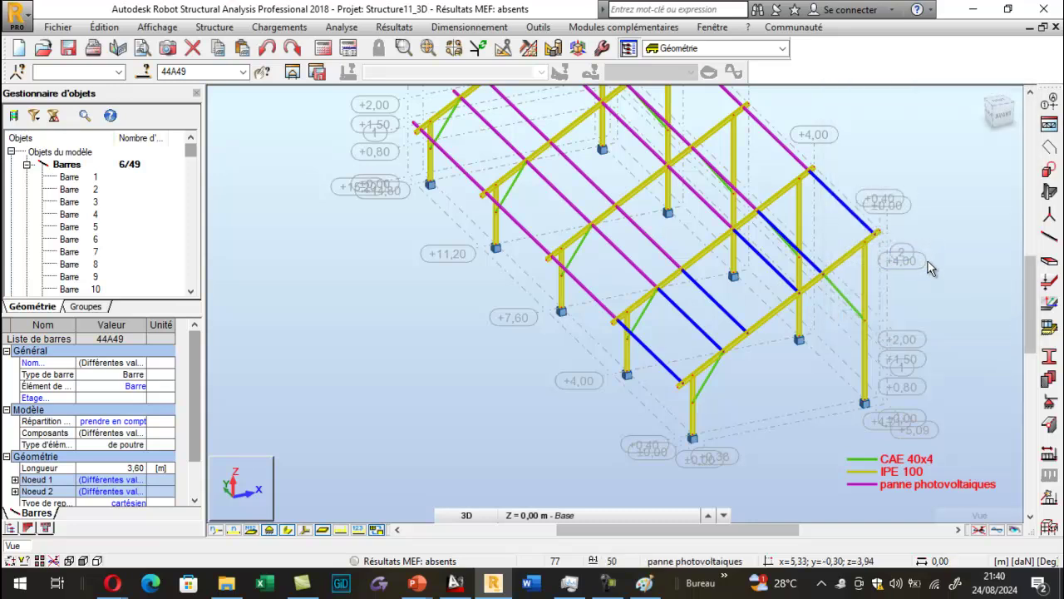
pyautogui.hotkey('ctrl', 'z')
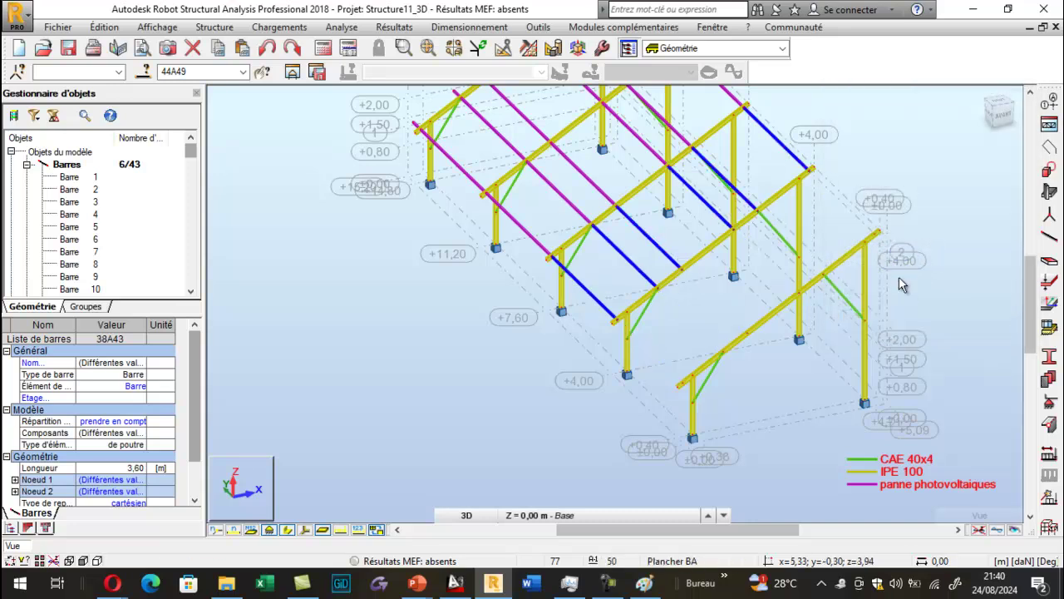
pyautogui.scroll(-2, 790, 256)
pyautogui.scroll(-1, 789, 257)
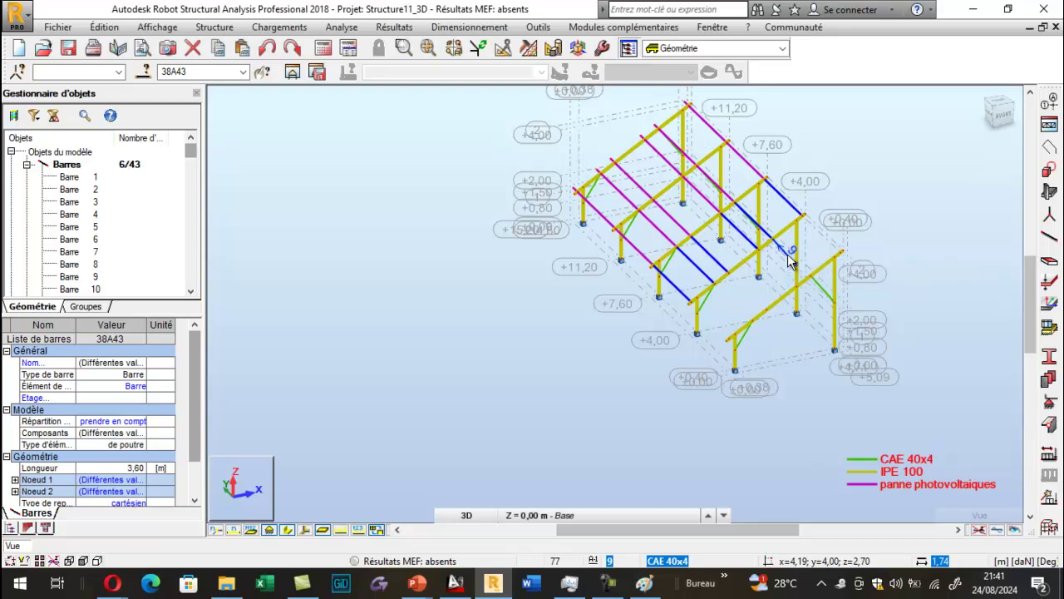
# Step: Try to copy the six purlins between axes +15,20 and +11,20 with a vertical mirror about the YZ plane at 5,09 m
pyautogui.scroll(3, 619, 290)
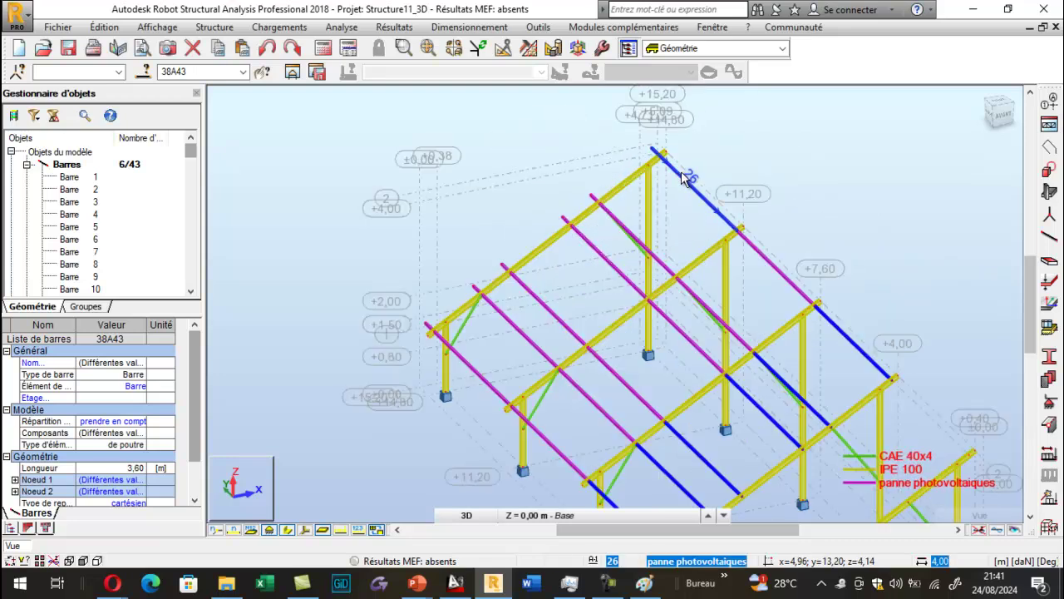
pyautogui.click(682, 177)
pyautogui.keyDown('ctrl'); pyautogui.click(622, 231); pyautogui.keyUp('ctrl')
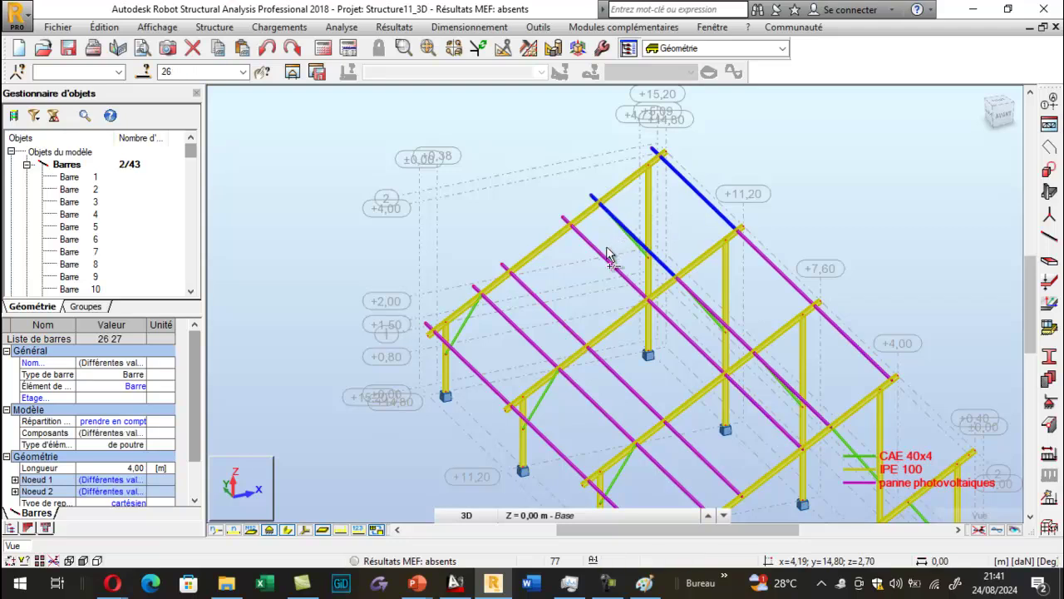
pyautogui.keyDown('ctrl'); pyautogui.click(602, 253); pyautogui.keyUp('ctrl')
pyautogui.keyDown('ctrl'); pyautogui.click(542, 308); pyautogui.keyUp('ctrl')
pyautogui.keyDown('ctrl'); pyautogui.click(507, 316); pyautogui.keyUp('ctrl')
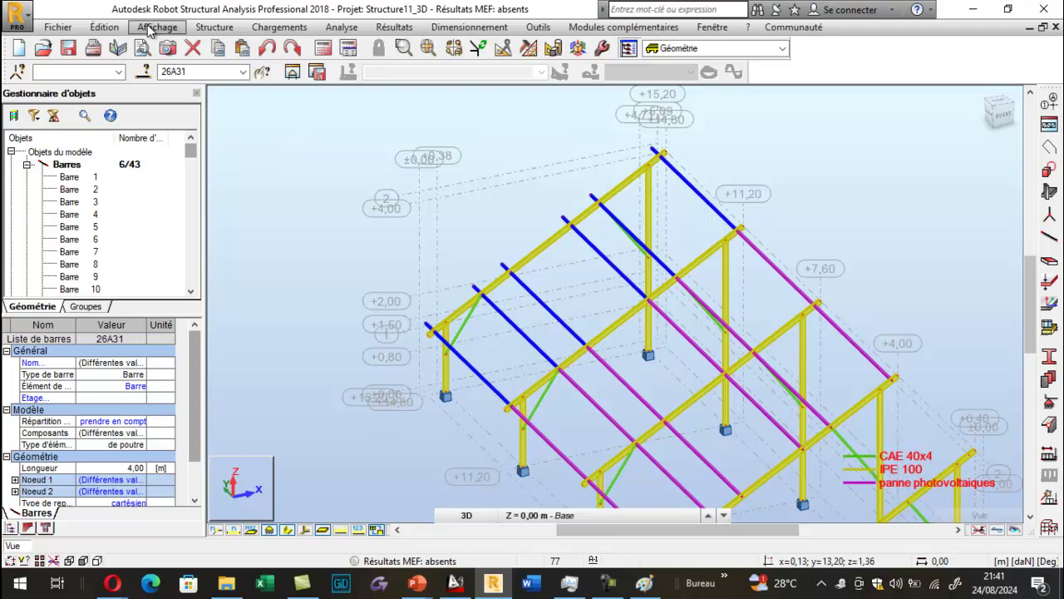
pyautogui.click(103, 26)
pyautogui.moveTo(144, 229)
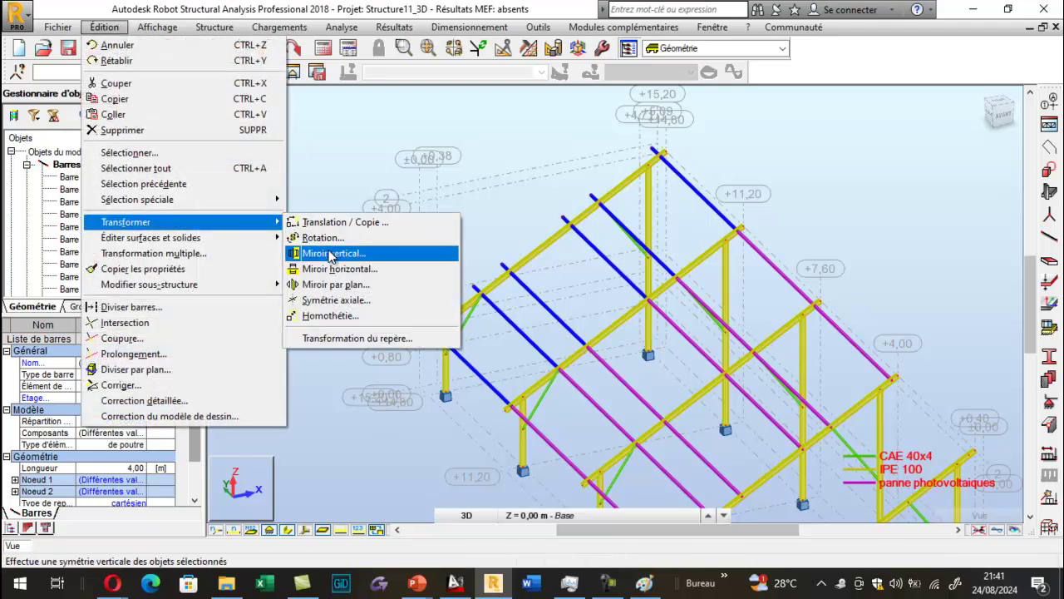
pyautogui.click(331, 253)
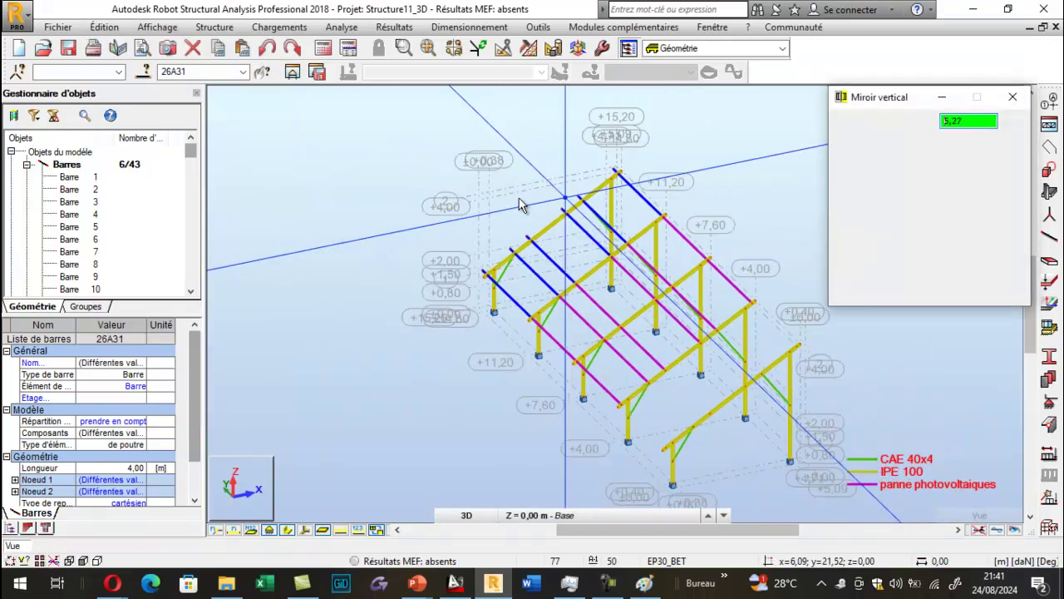
pyautogui.click(718, 263)
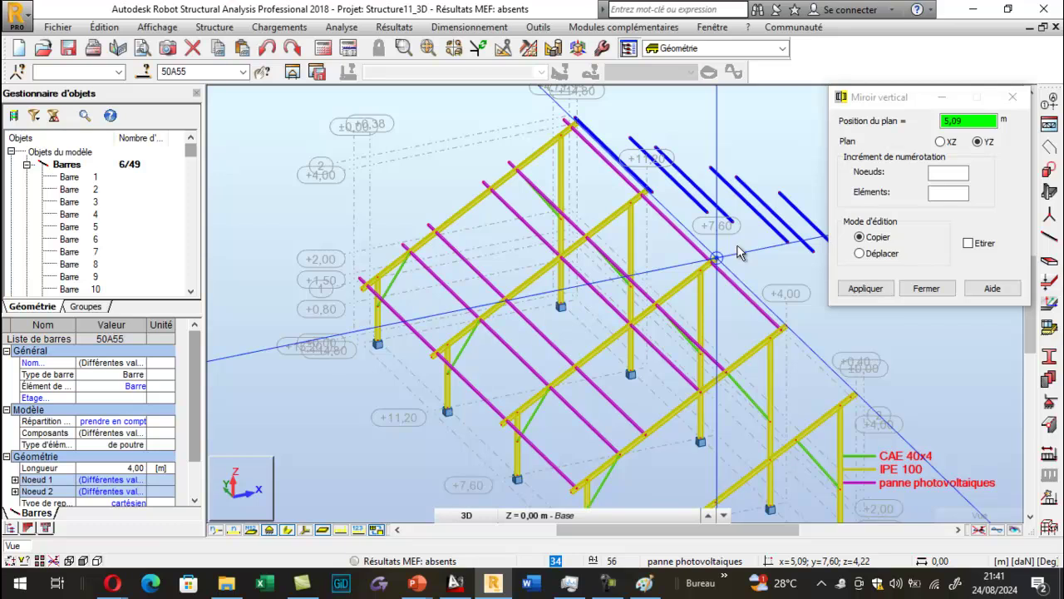
pyautogui.hotkey('ctrl', 'z')
pyautogui.click(1009, 99)
pyautogui.scroll(-3, 521, 214)
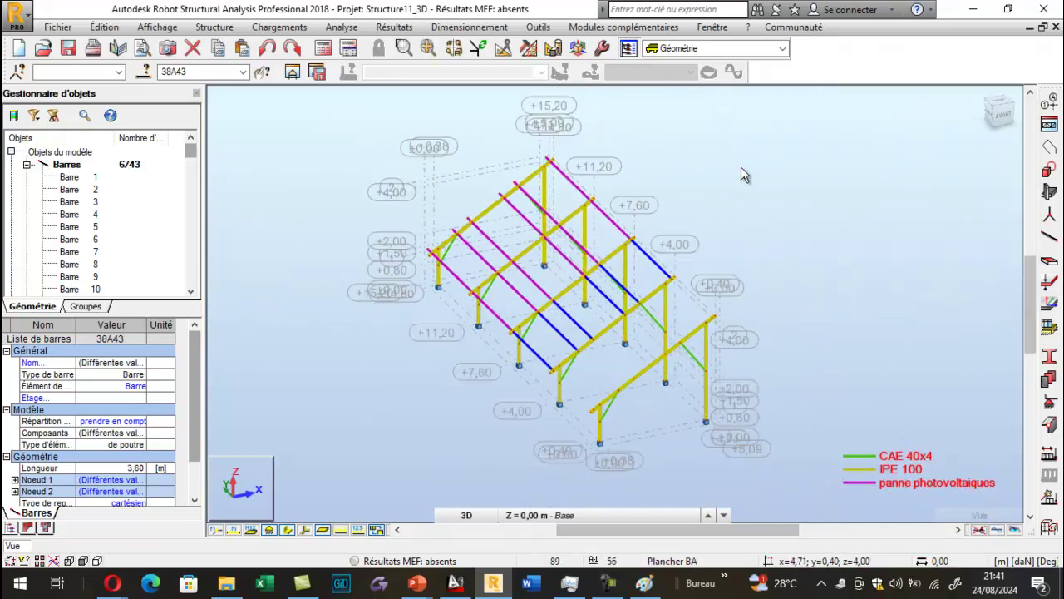
# Step: Try to draw a panne photovoltaiques bar from 4,96; 4,00; 4,14 to 4,71; 0,00; 4,22 across the end bay
pyautogui.rightClick(638, 166)
pyautogui.click(672, 233)
pyautogui.moveTo(672, 233); pyautogui.dragTo(641, 290)
pyautogui.press('Escape')
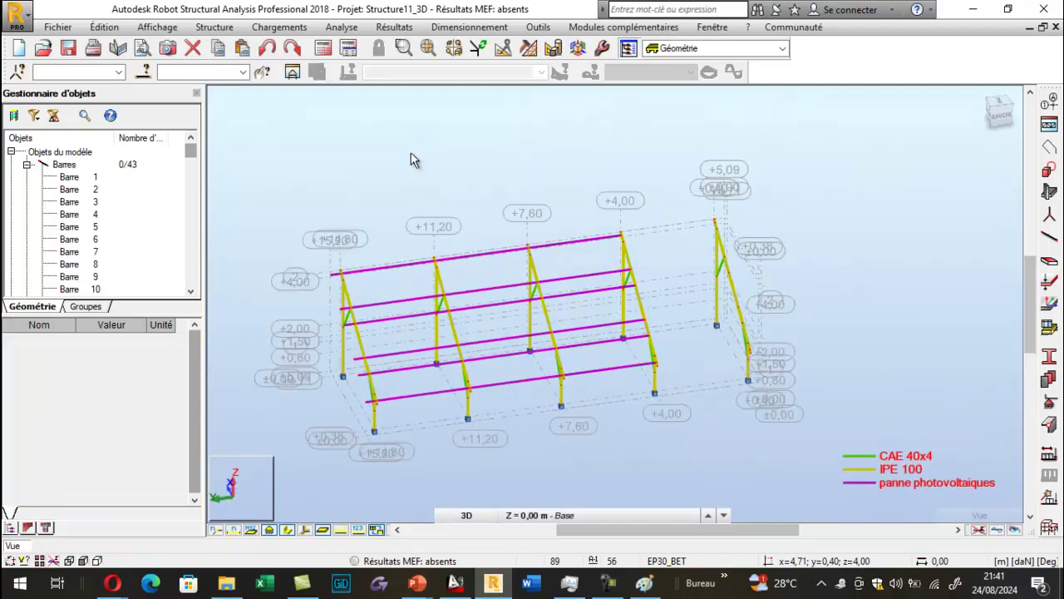
pyautogui.scroll(5, 740, 228)
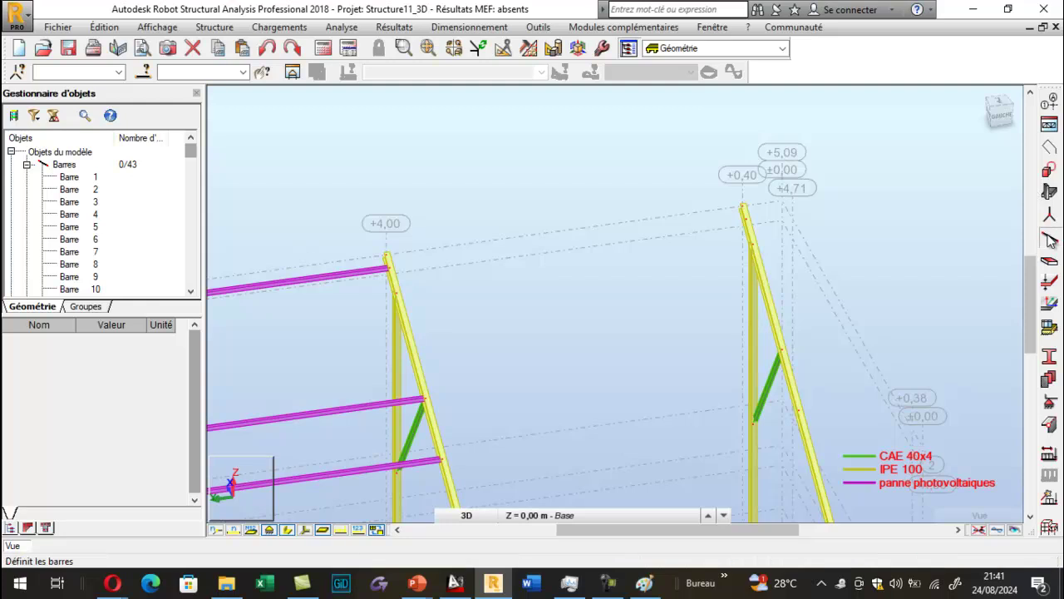
pyautogui.click(1049, 237)
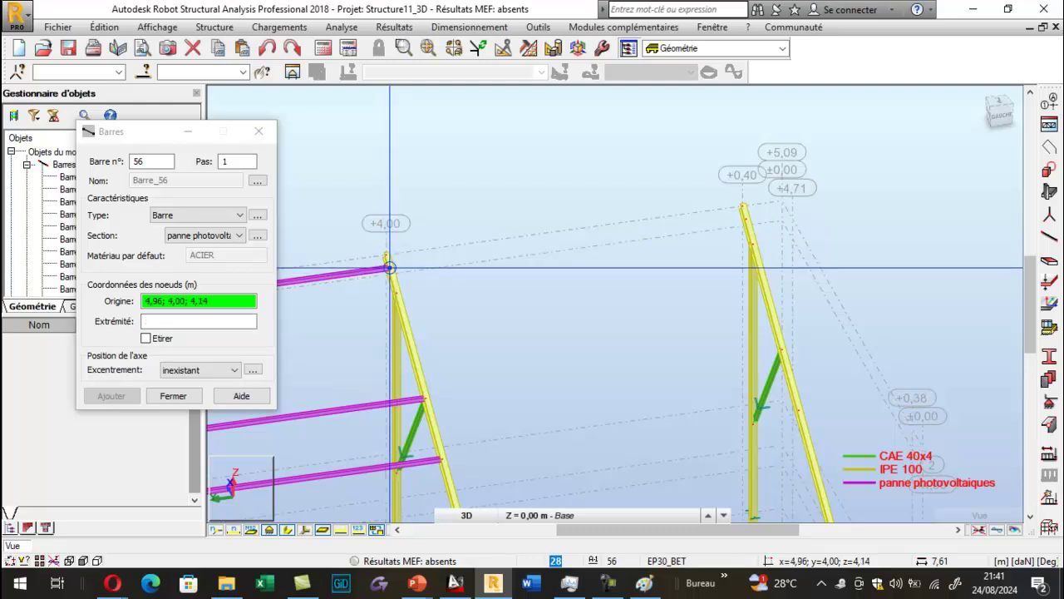
pyautogui.click(396, 271)
pyautogui.scroll(2, 771, 220)
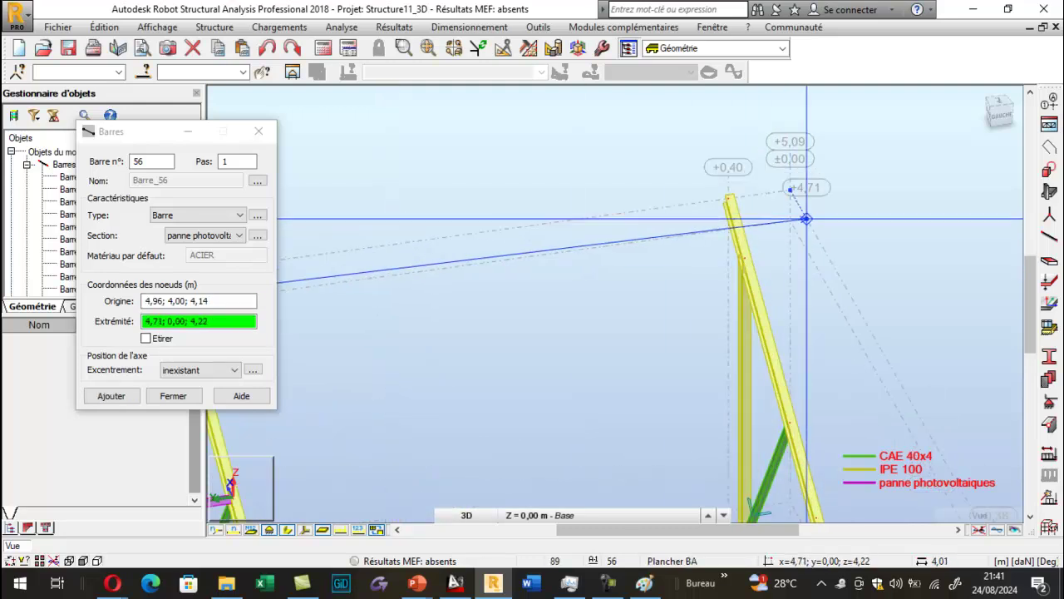
pyautogui.click(806, 219)
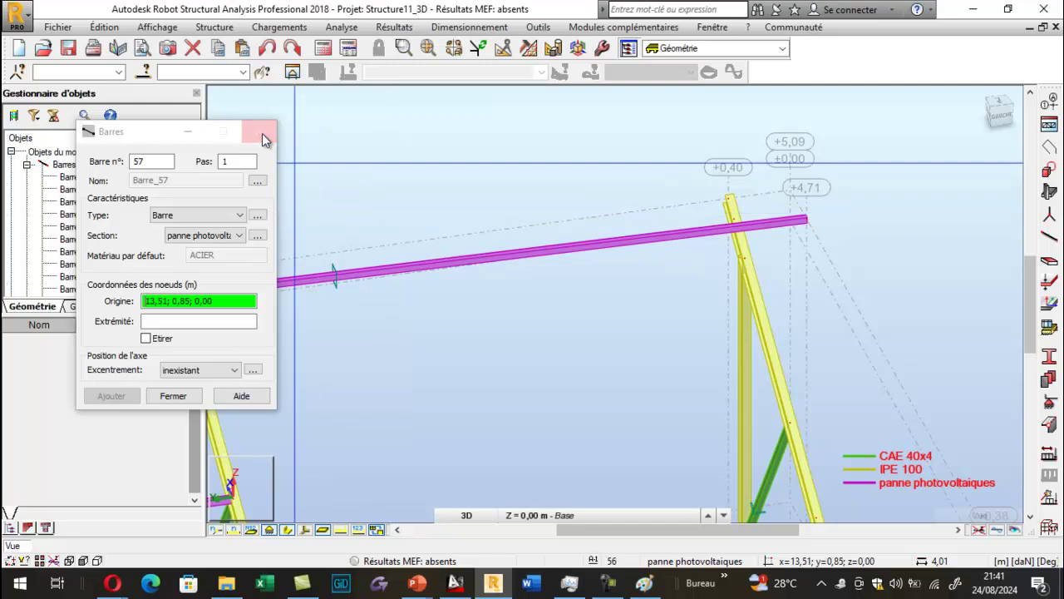
pyautogui.click(259, 133)
# Step: Inspect the new end-bay purlin from above and undo it
pyautogui.rightClick(467, 138)
pyautogui.click(492, 202)
pyautogui.moveTo(504, 174); pyautogui.dragTo(543, 417)
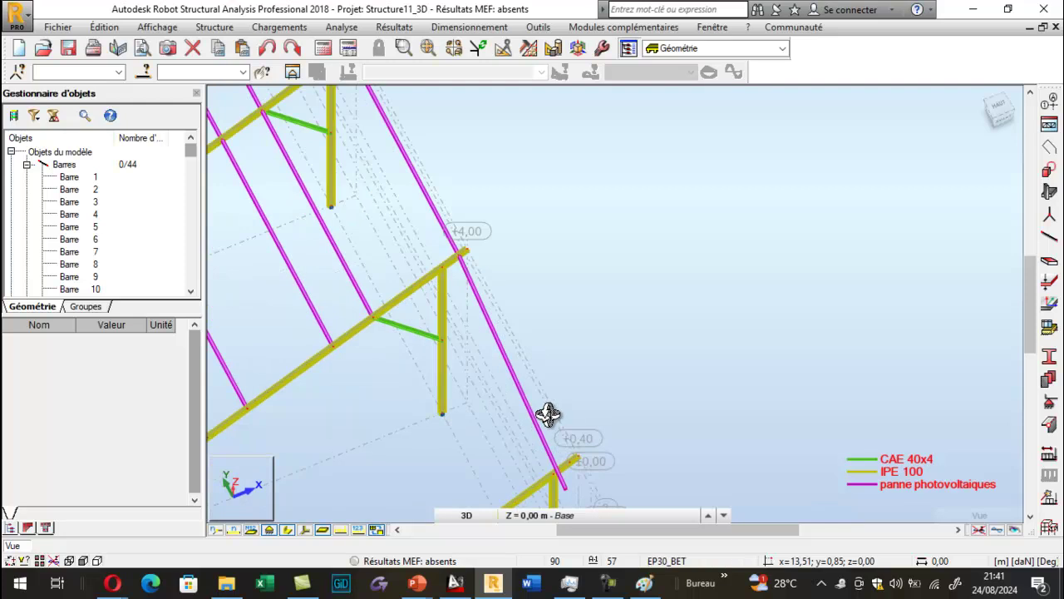
pyautogui.hotkey('ctrl', 'z')
pyautogui.click(606, 258)
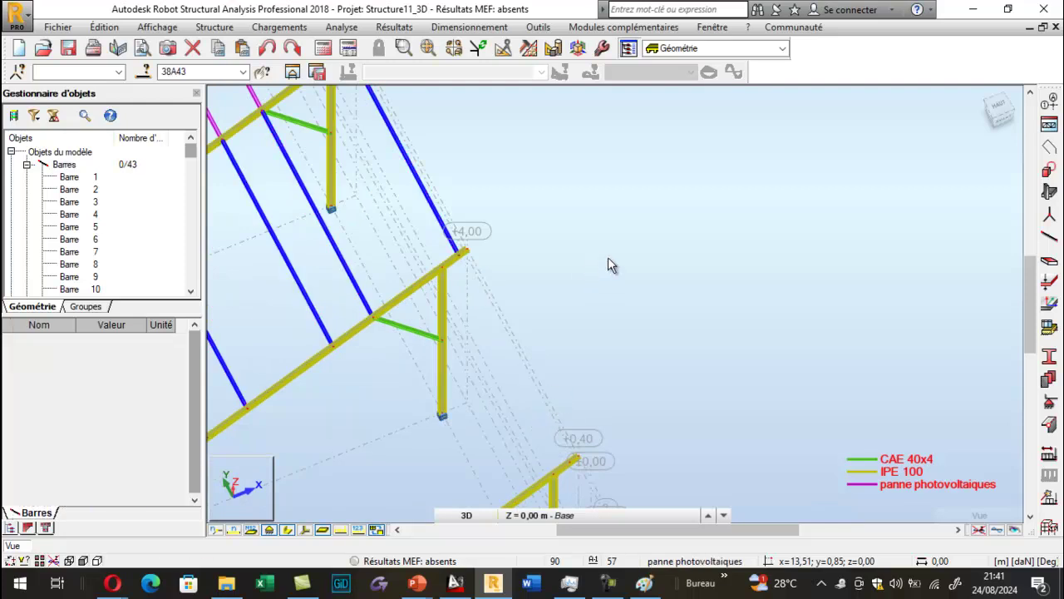
# Step: Draw a panne photovoltaiques bar from 5,09; 4,00; 4,22 to 5,09; 0,00; 4,22 along the upper edge of the end bay
pyautogui.scroll(-2, 610, 216)
pyautogui.click(1054, 240)
pyautogui.scroll(4, 539, 247)
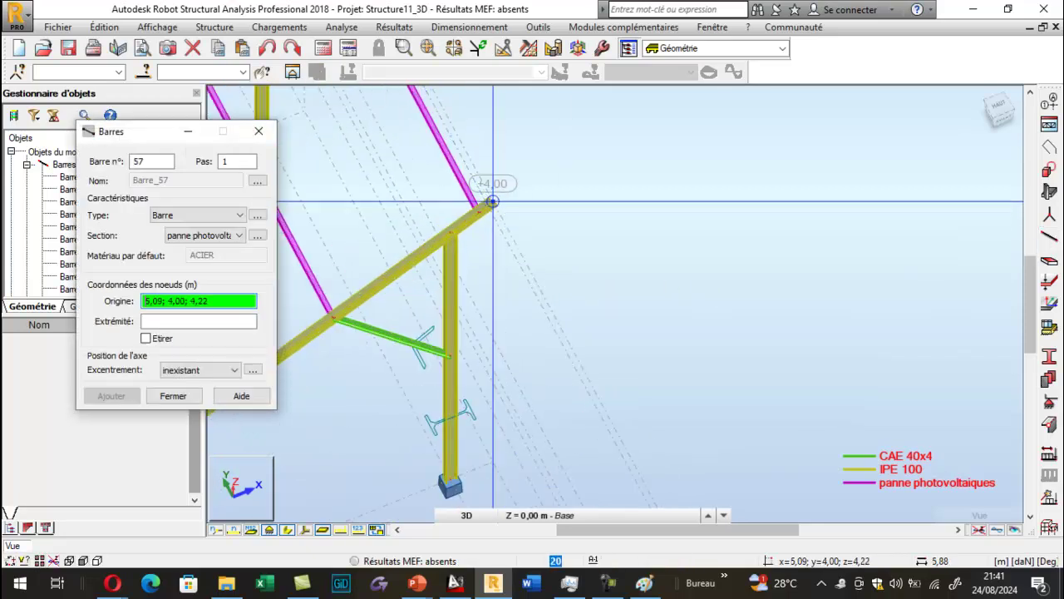
pyautogui.click(493, 201)
pyautogui.scroll(5, 470, 147)
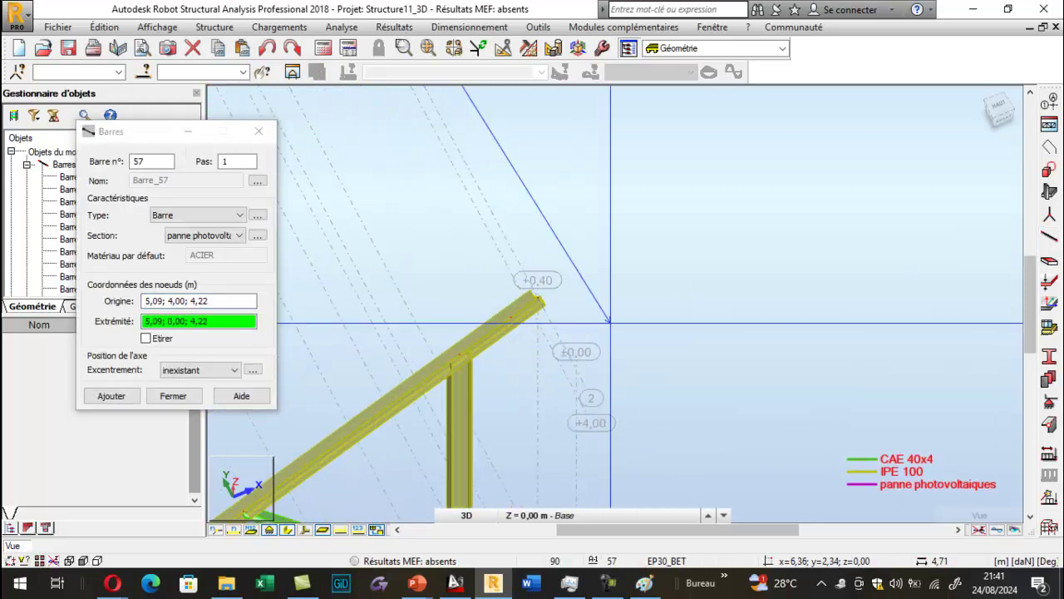
pyautogui.click(576, 368)
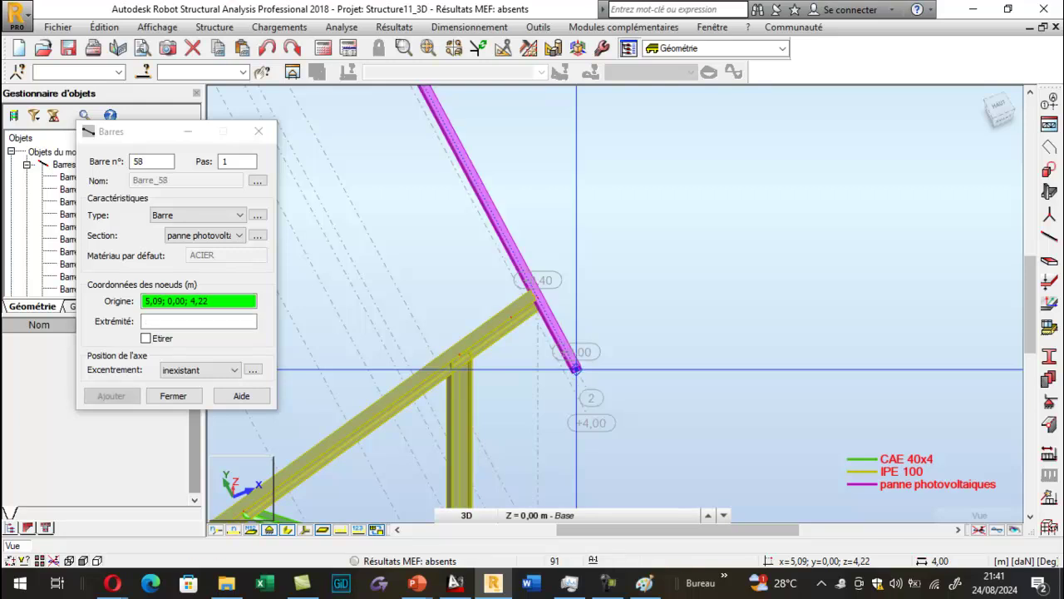
pyautogui.press('Escape')
# Step: Hide the section shapes and move the new end-bay purlin by -0,13; 0,00; -0,08 m onto the upper purlin nodes
pyautogui.click(515, 256)
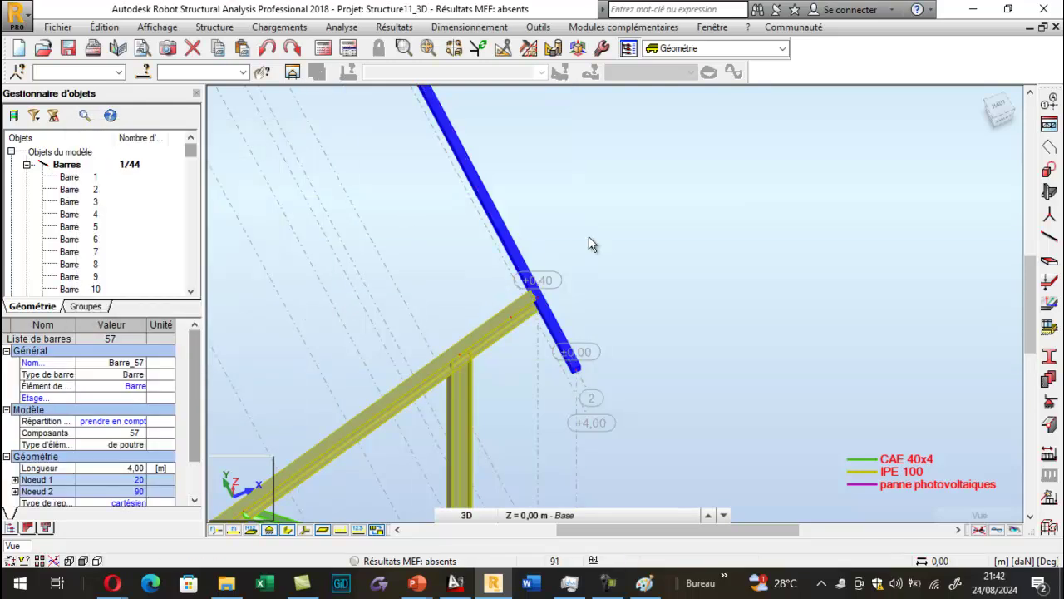
pyautogui.scroll(-3, 761, 254)
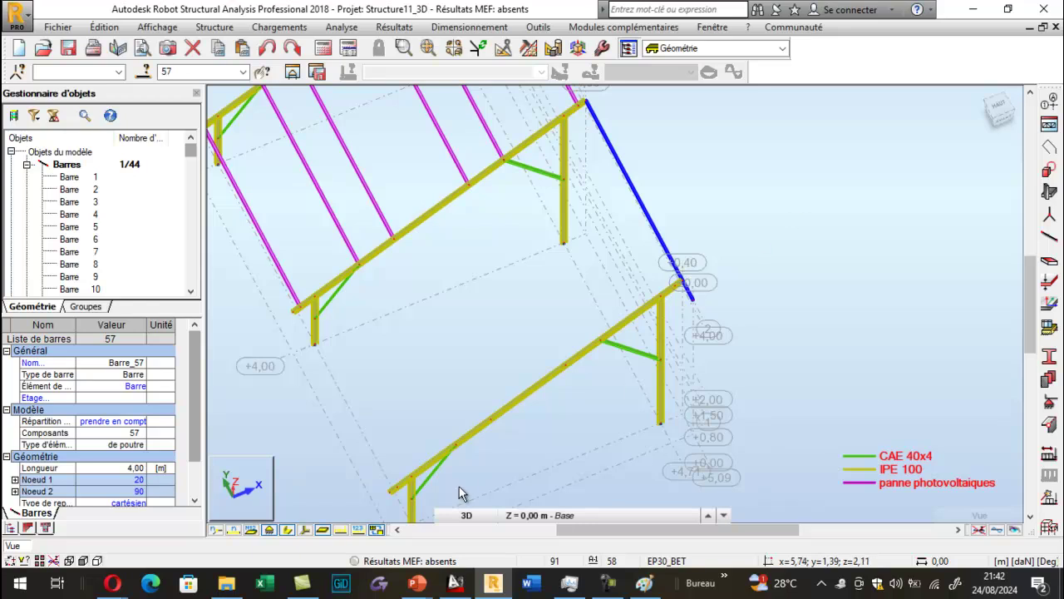
pyautogui.click(287, 531)
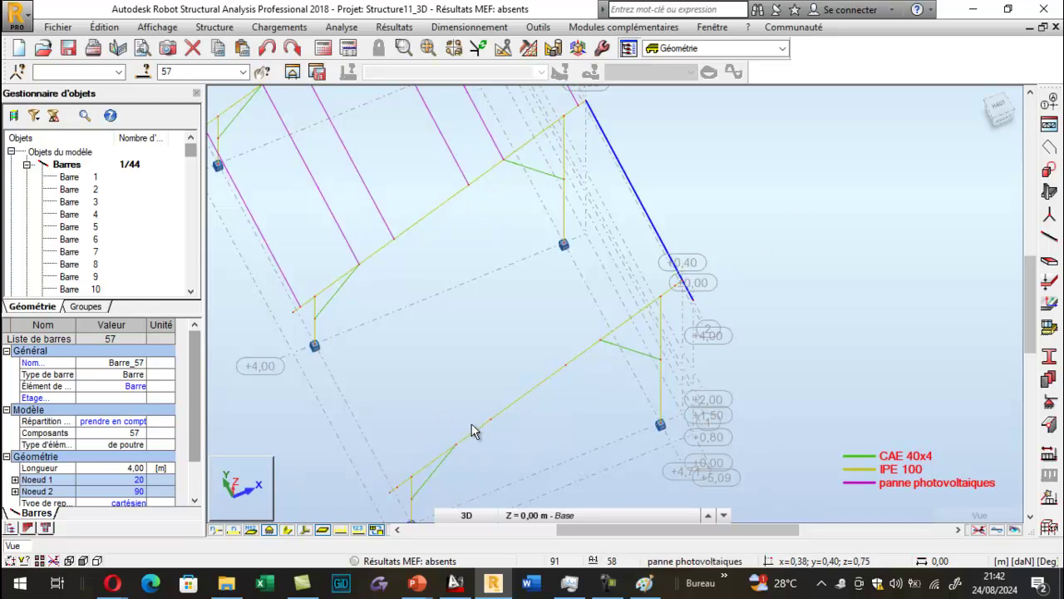
pyautogui.click(129, 28)
pyautogui.moveTo(249, 221)
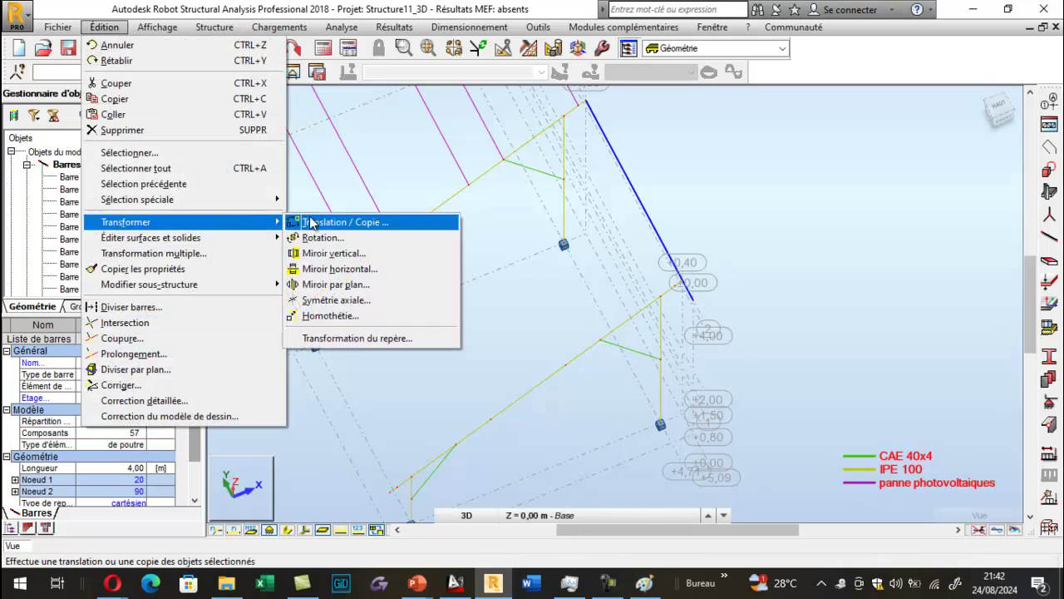
pyautogui.click(324, 221)
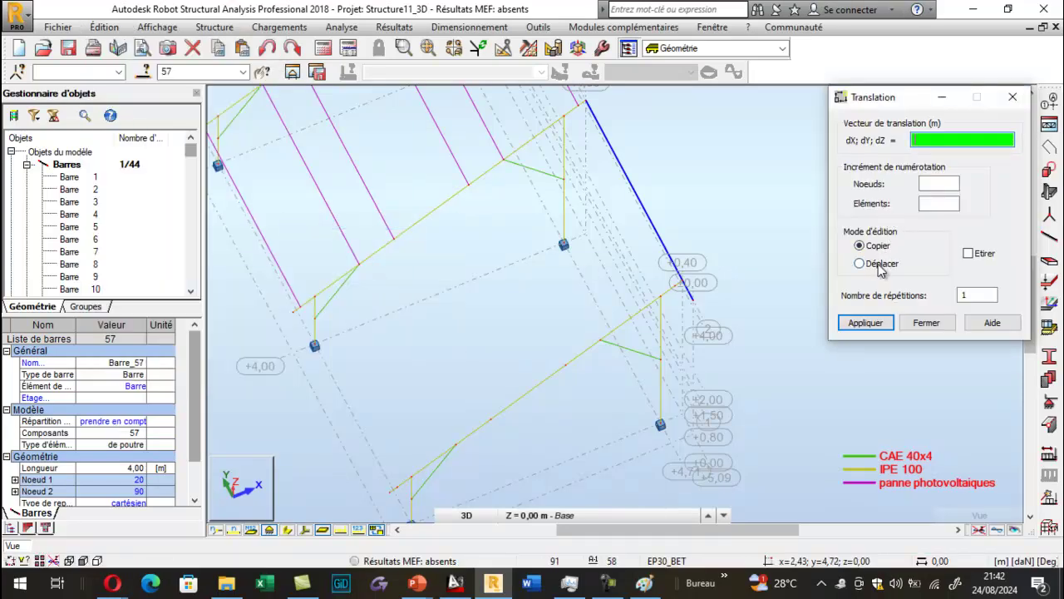
pyautogui.click(880, 267)
pyautogui.scroll(5, 687, 283)
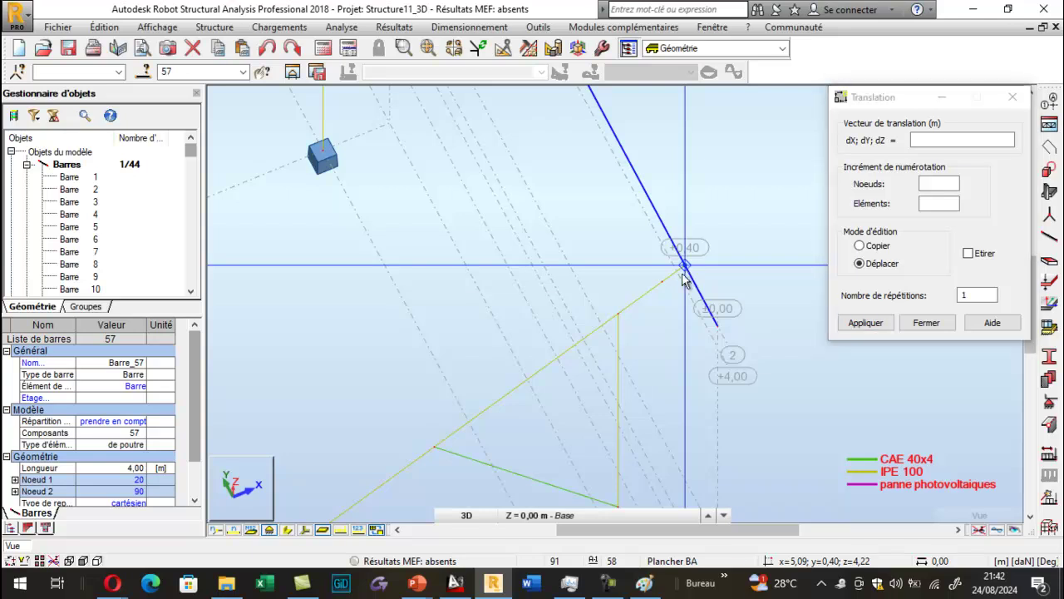
pyautogui.click(663, 284)
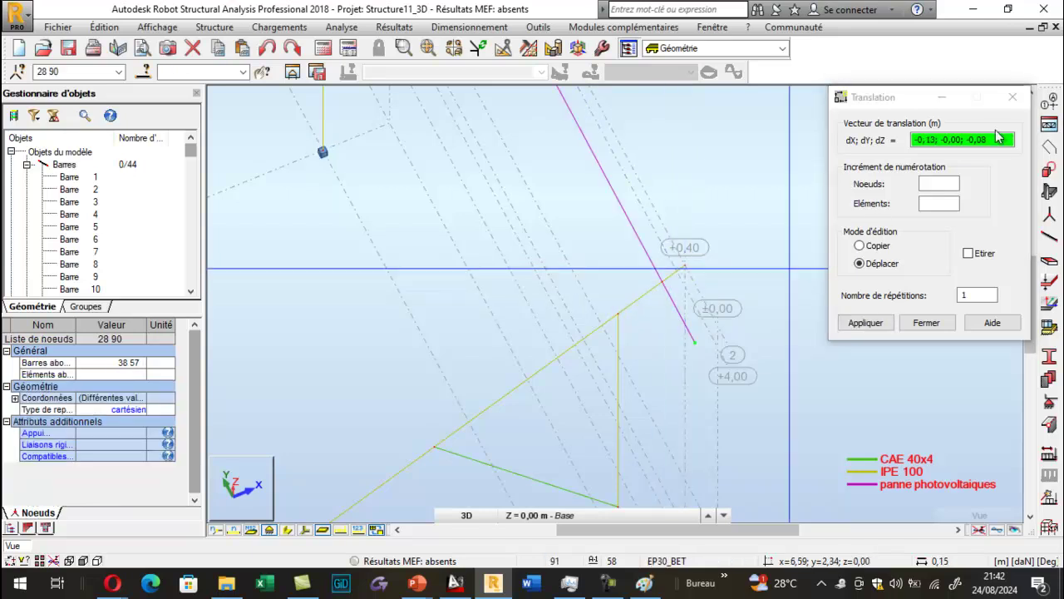
# Step: Select bar 57 for a translation in copy mode and display the node numbers
pyautogui.scroll(-1, 80, 233)
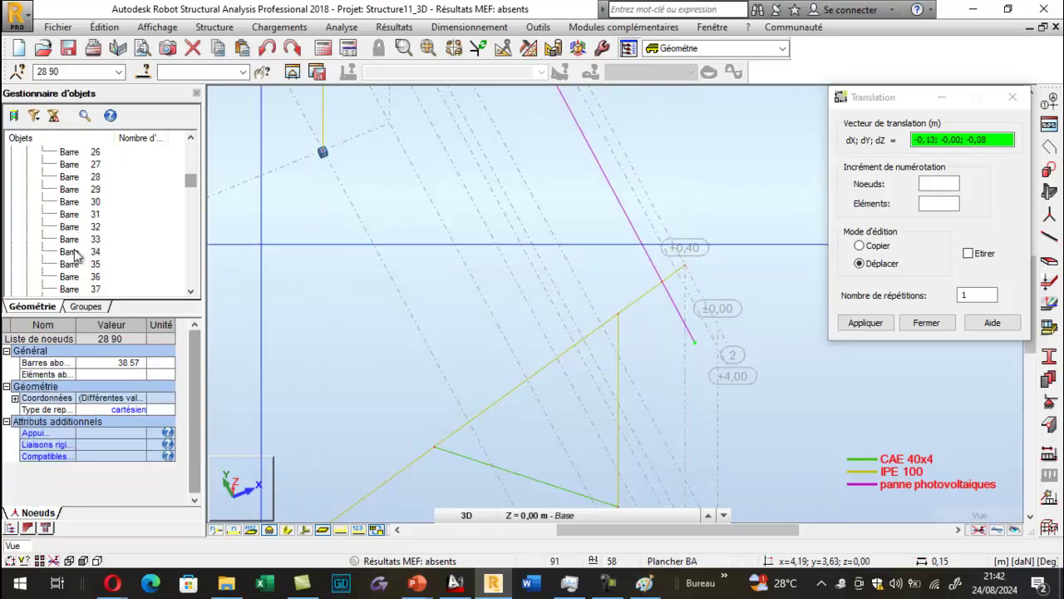
pyautogui.scroll(-3, 75, 260)
pyautogui.scroll(1, 77, 241)
pyautogui.click(73, 190)
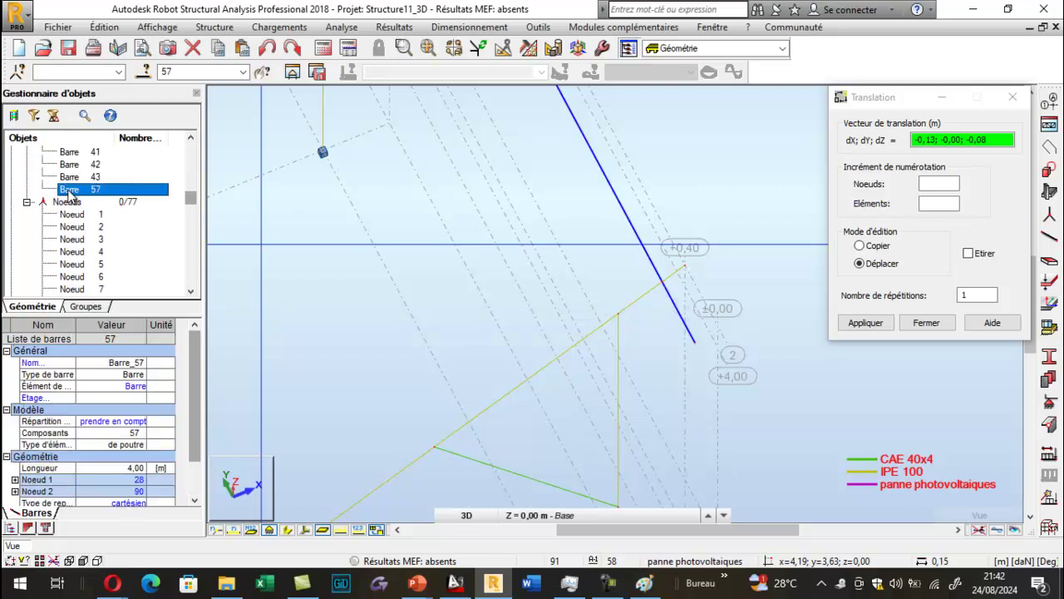
pyautogui.click(931, 141)
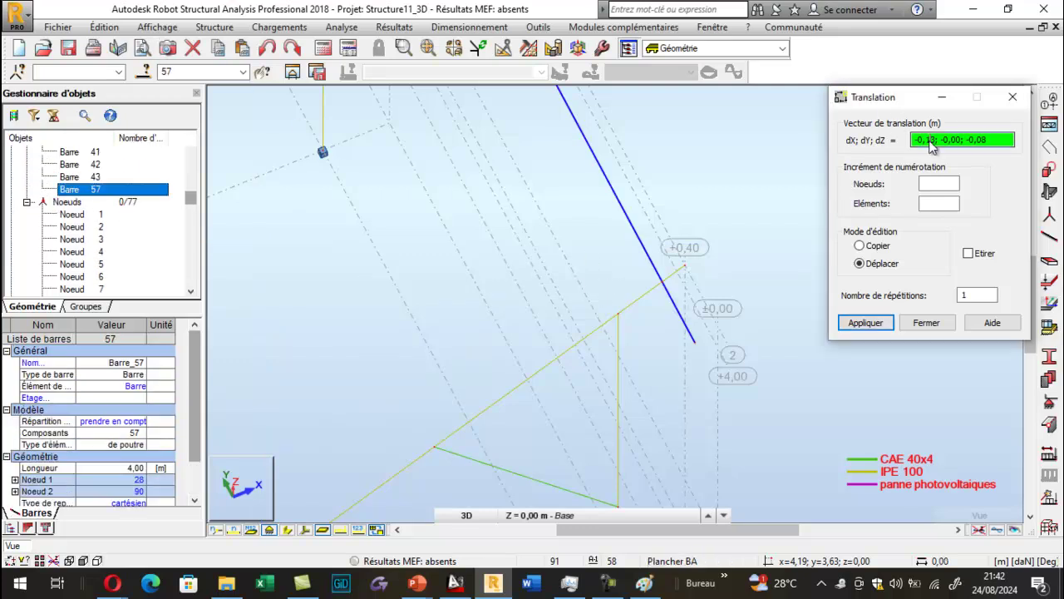
pyautogui.click(877, 247)
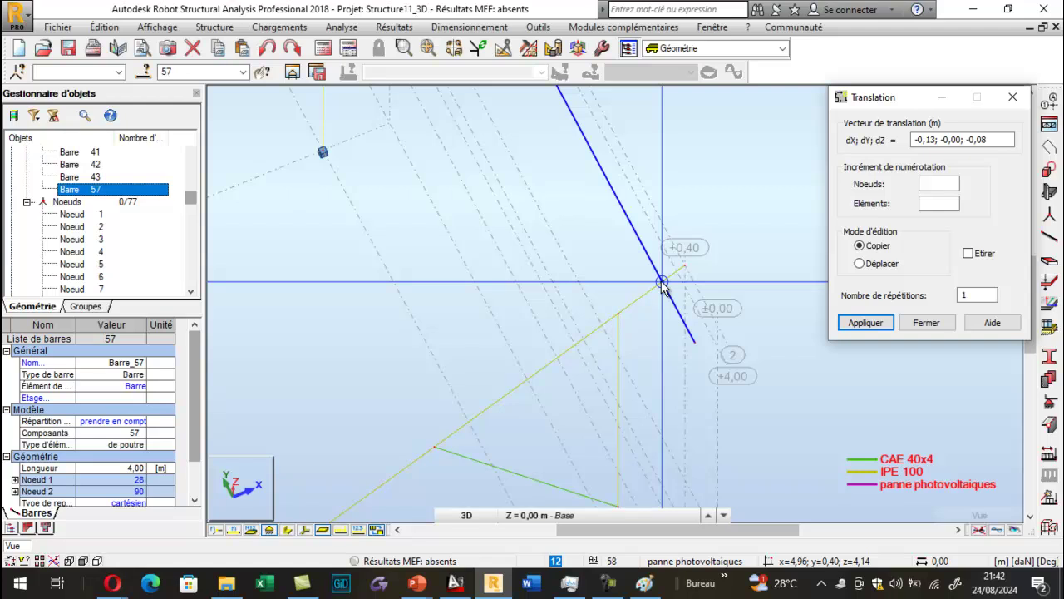
pyautogui.click(218, 529)
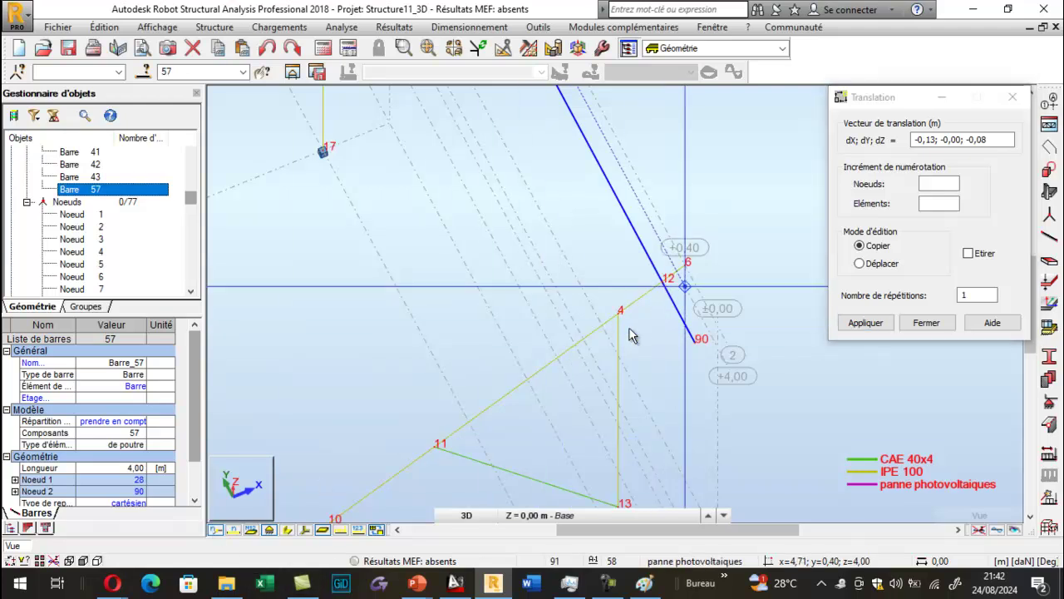
# Step: Try to copy the end-bay purlin down the slope by a vector of -1,43; 0,00; -0,60 m, and undo the copy
pyautogui.click(436, 446)
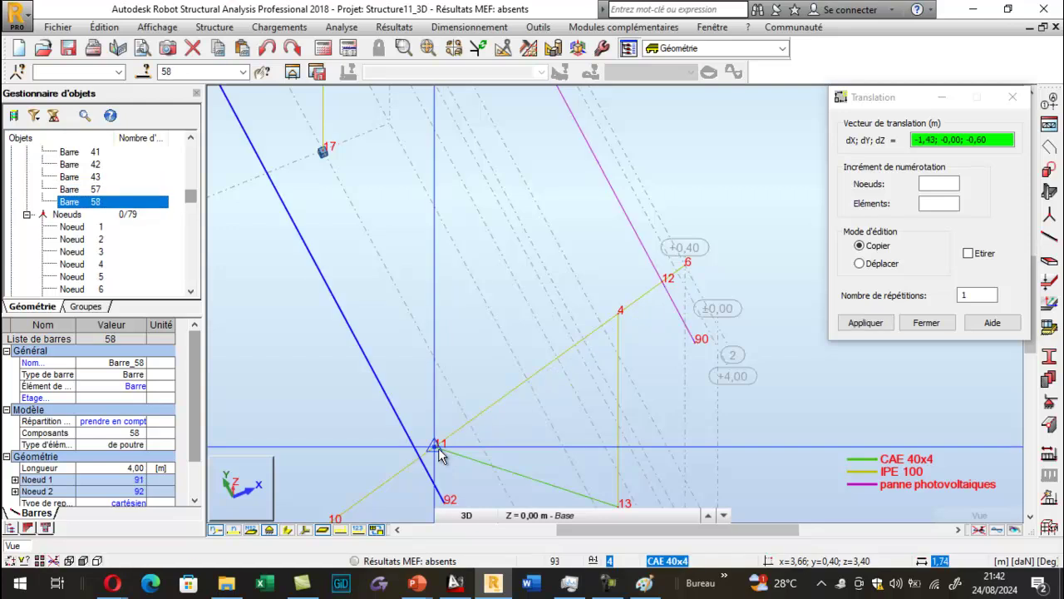
pyautogui.scroll(-2, 615, 349)
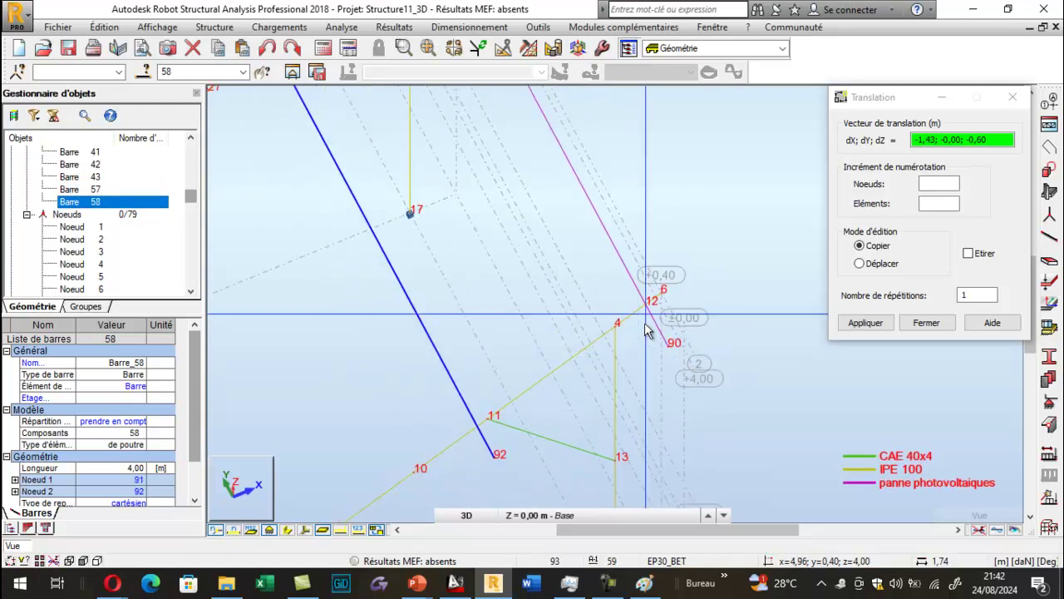
pyautogui.hotkey('ctrl', 'z')
pyautogui.rightClick(644, 217)
pyautogui.click(613, 277)
pyautogui.moveTo(613, 276); pyautogui.dragTo(395, 310)
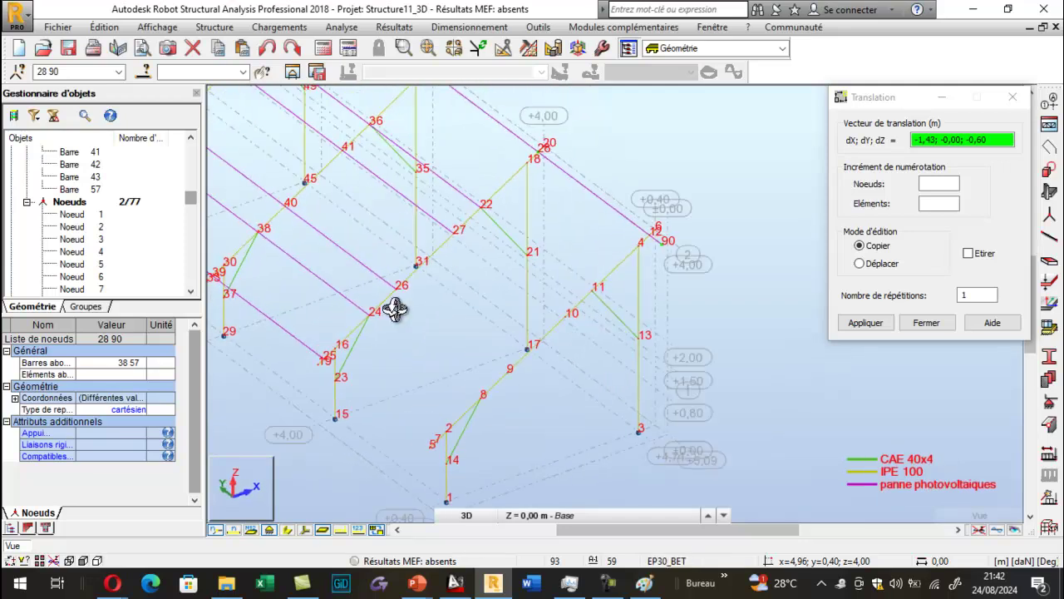
# Step: Select bar 57 in the end bay and copy it by -1,30; 0,00; -0,75 m from node 12 to node 11
pyautogui.scroll(-4, 89, 263)
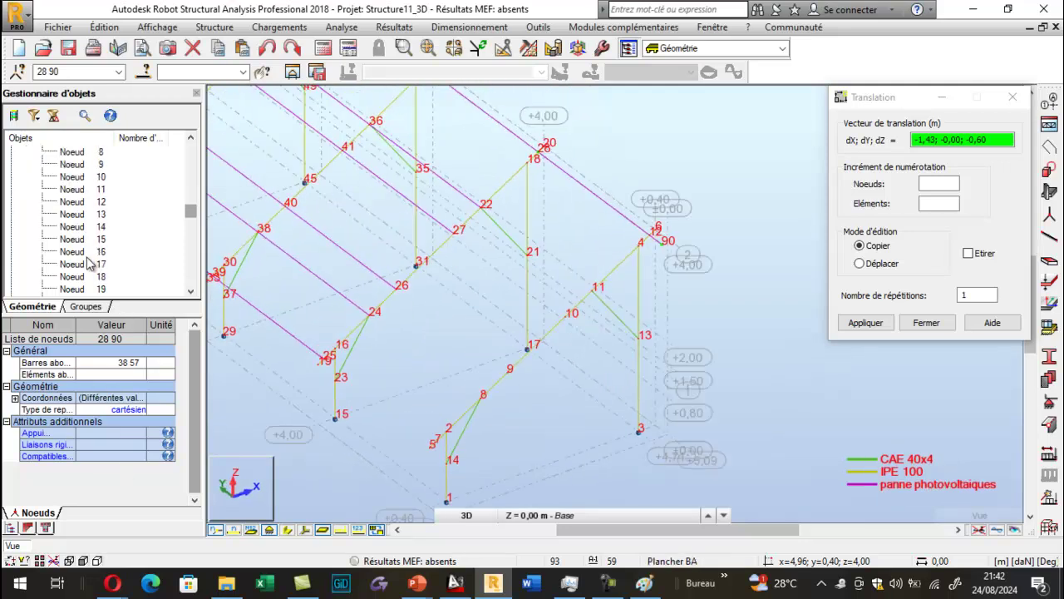
pyautogui.scroll(-3, 87, 264)
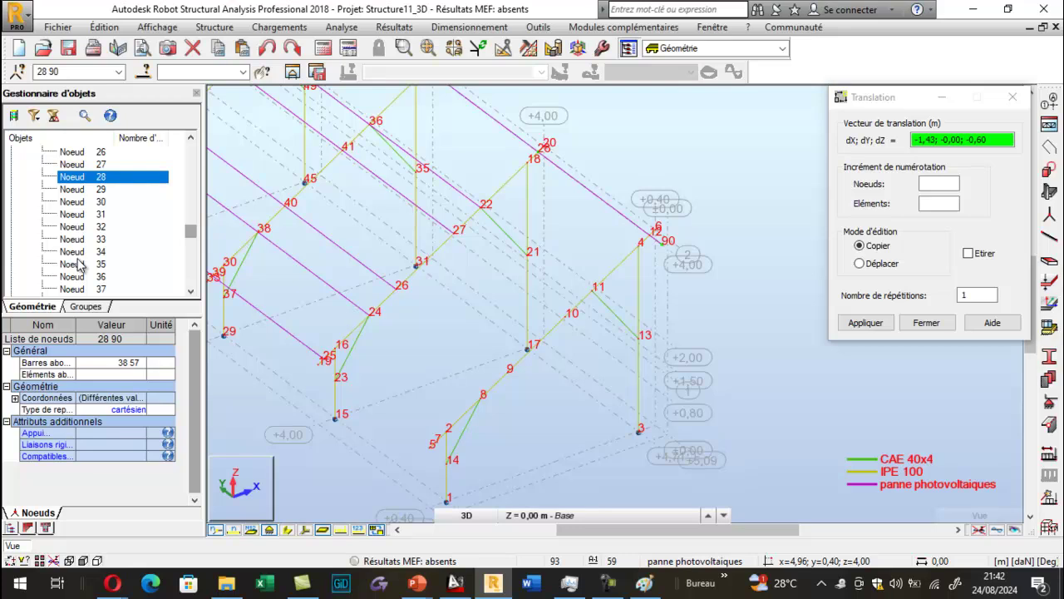
pyautogui.scroll(-1, 81, 264)
pyautogui.scroll(6, 83, 265)
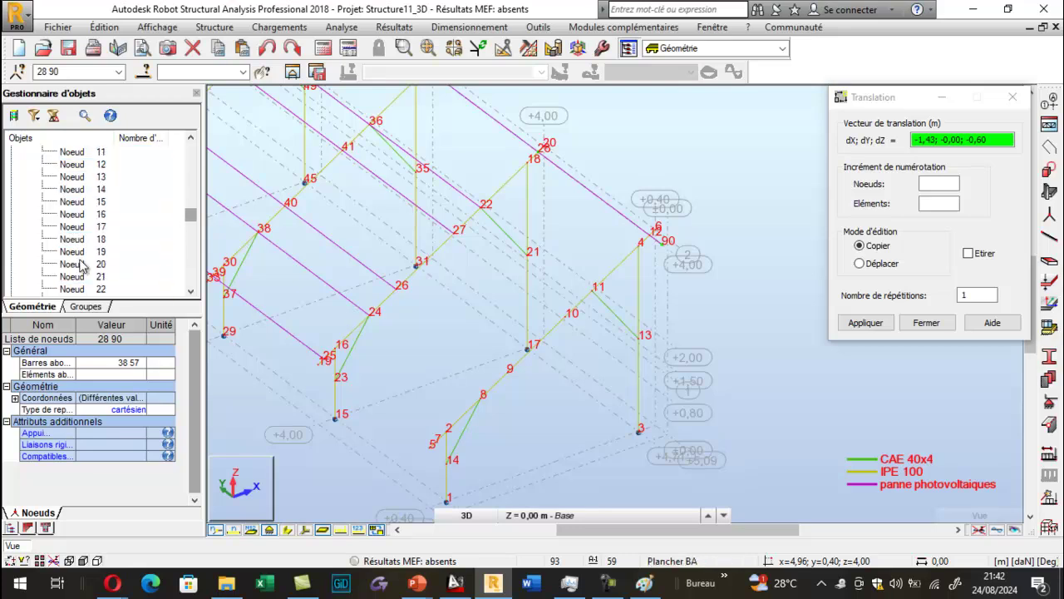
pyautogui.scroll(3, 82, 265)
pyautogui.click(83, 215)
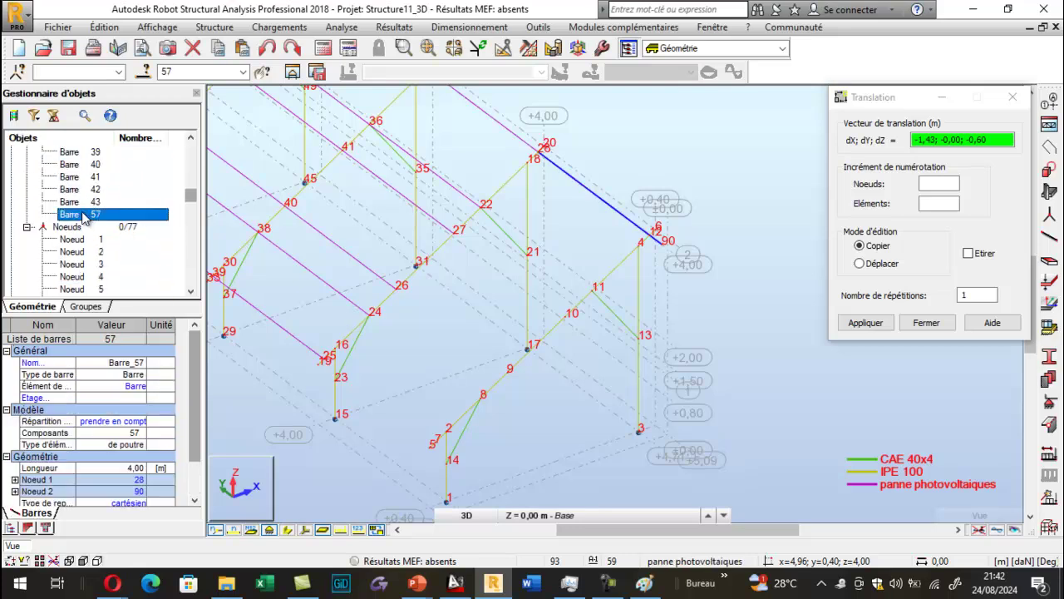
pyautogui.scroll(3, 655, 233)
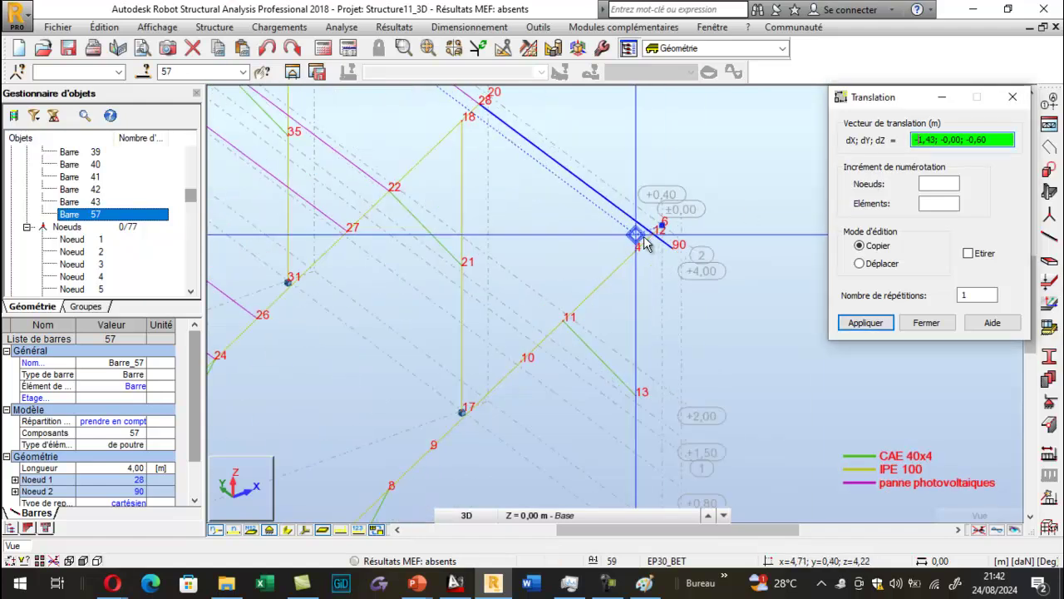
pyautogui.click(562, 320)
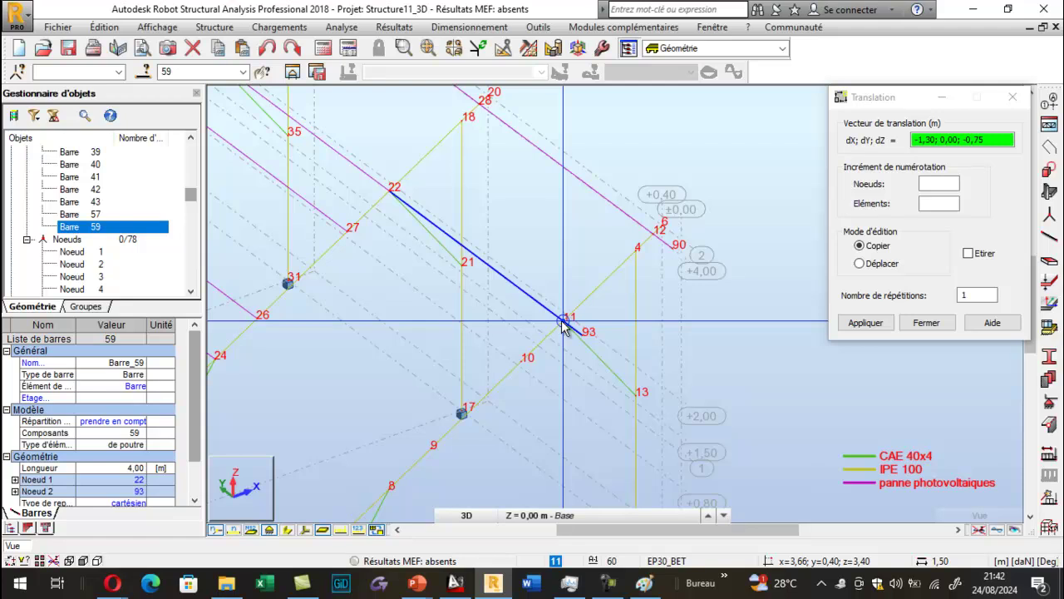
# Step: Copy the end-bay purlin down the slope to node 10 by -0,61; 0,00; -0,35 m and to node 9 by -1,30; 0,00; -0,75 m
pyautogui.click(563, 321)
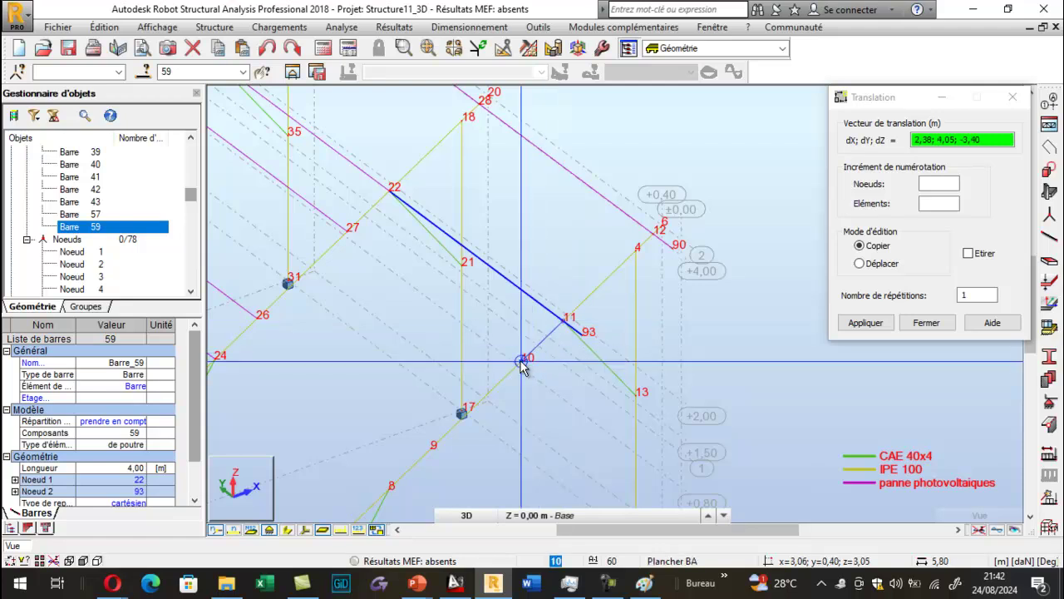
pyautogui.click(519, 364)
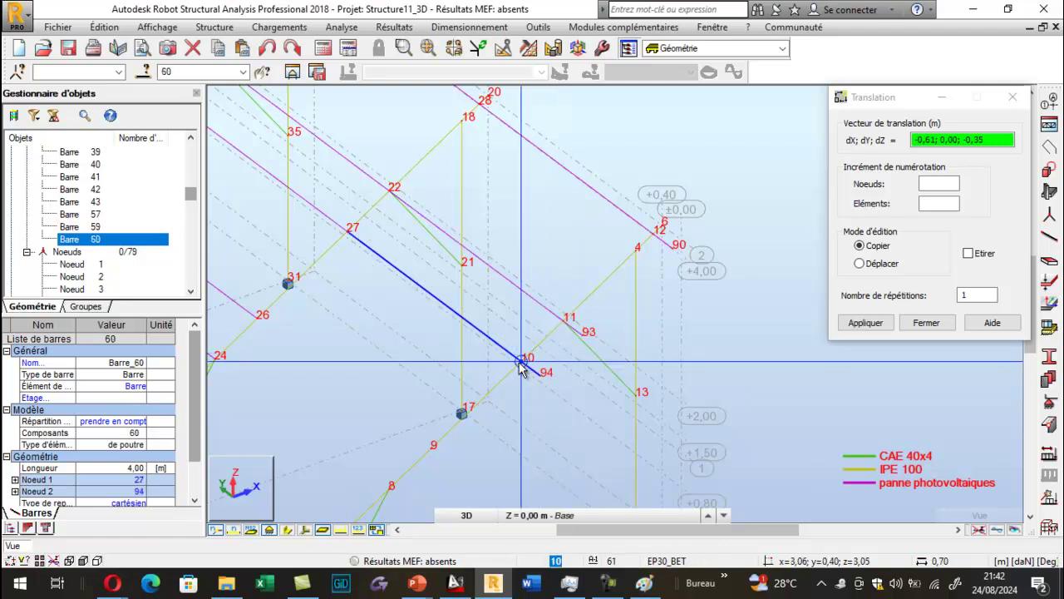
pyautogui.click(520, 364)
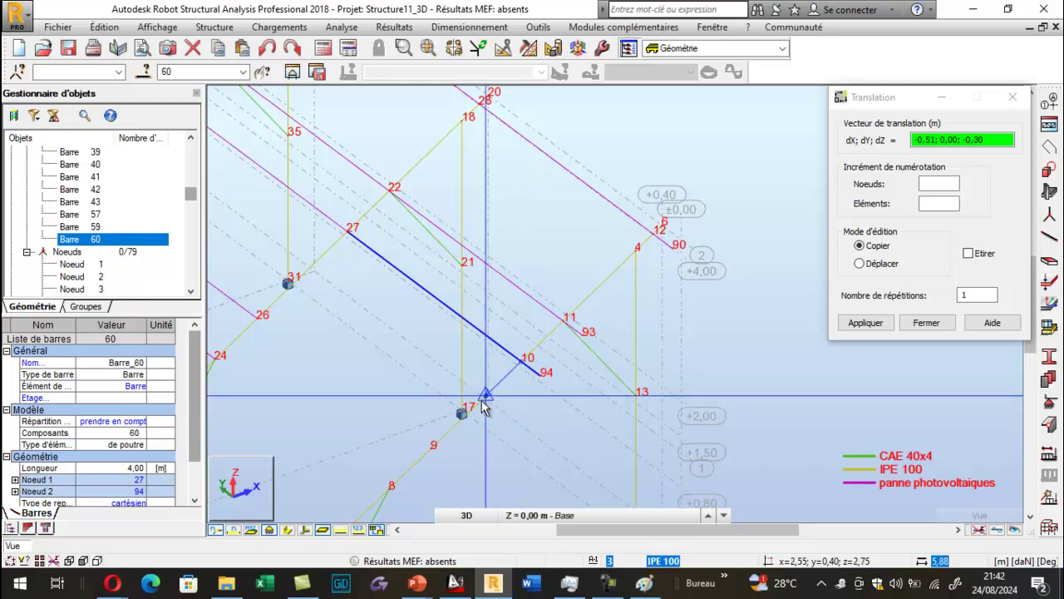
pyautogui.click(433, 452)
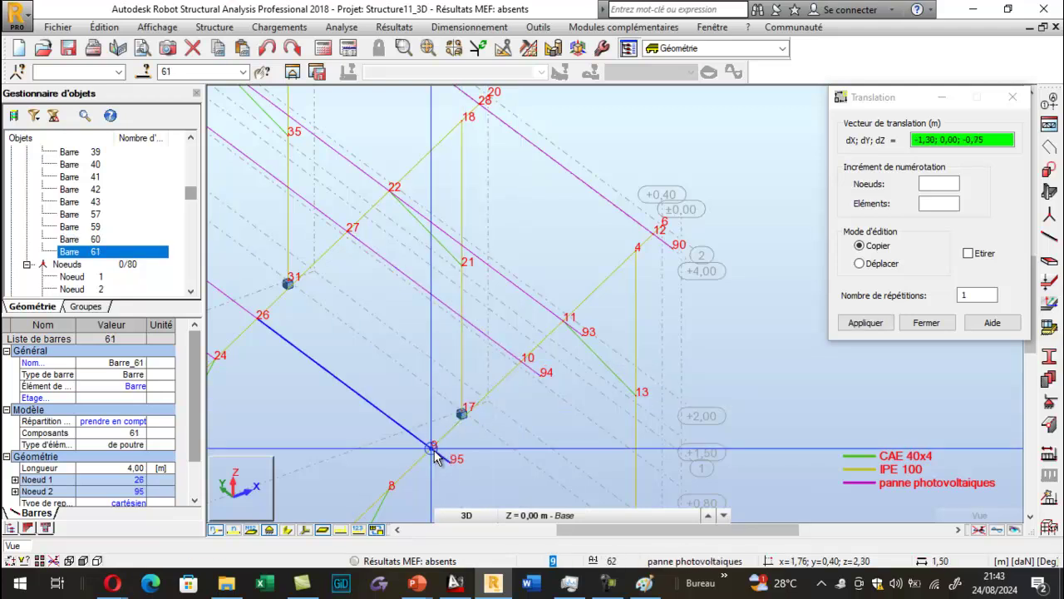
# Step: Copy the end-bay purlin to node 8 by -0,61; 0,00; -0,35 m and to node 7 by -1,02; 0,00; -0,59 m, and end the translation
pyautogui.click(433, 450)
pyautogui.scroll(-3, 537, 365)
pyautogui.scroll(3, 440, 450)
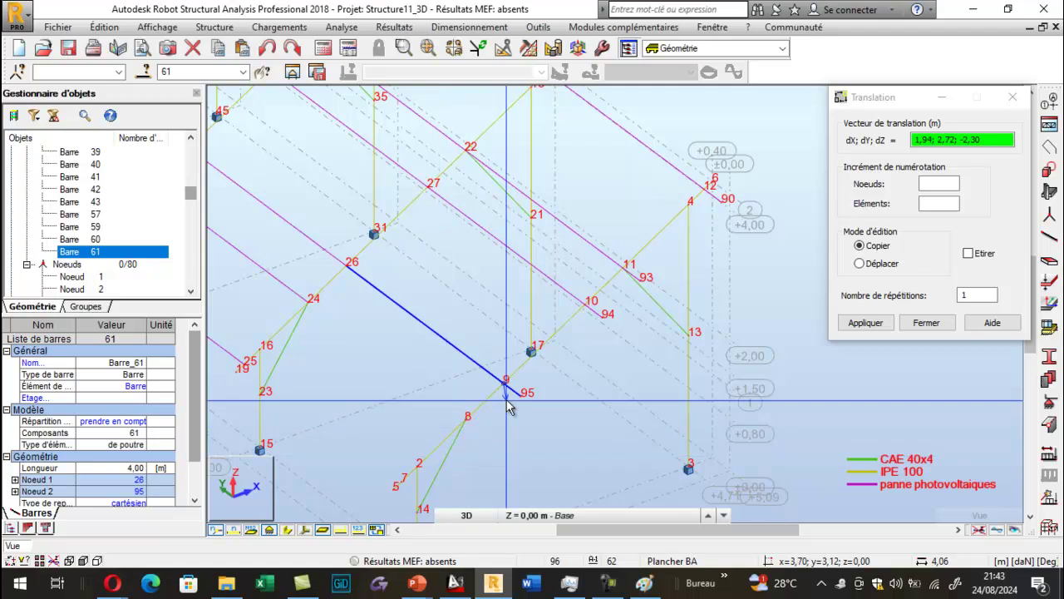
pyautogui.click(464, 422)
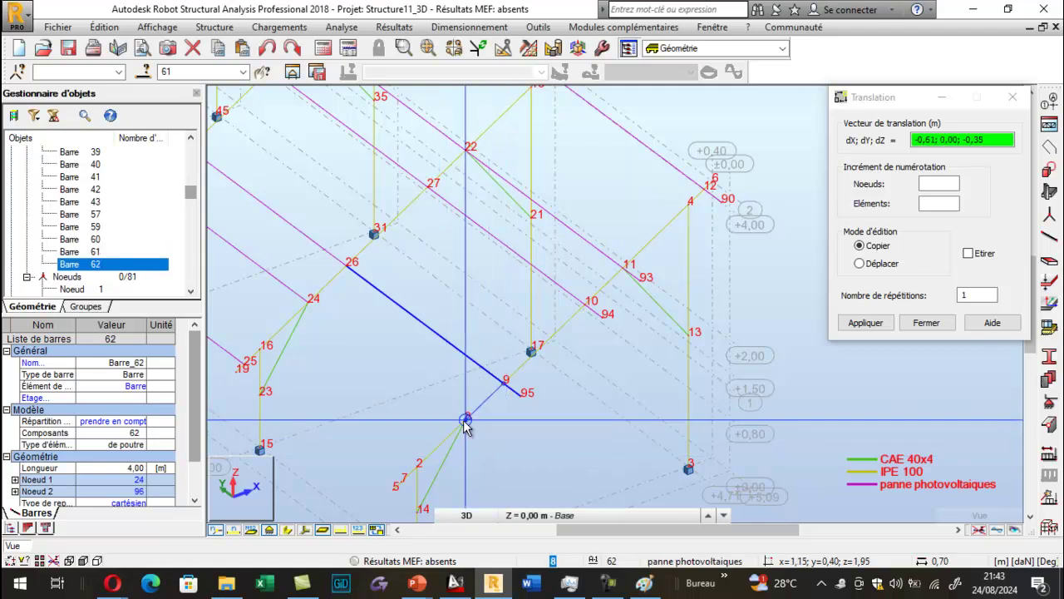
pyautogui.click(405, 486)
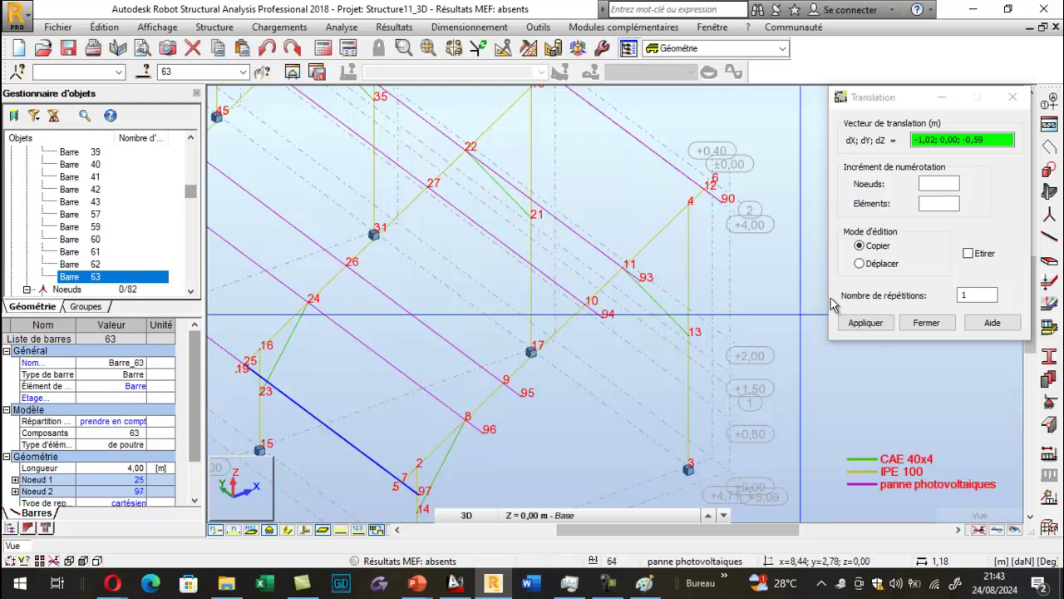
pyautogui.click(1013, 96)
pyautogui.scroll(-2, 680, 300)
pyautogui.scroll(-2, 680, 295)
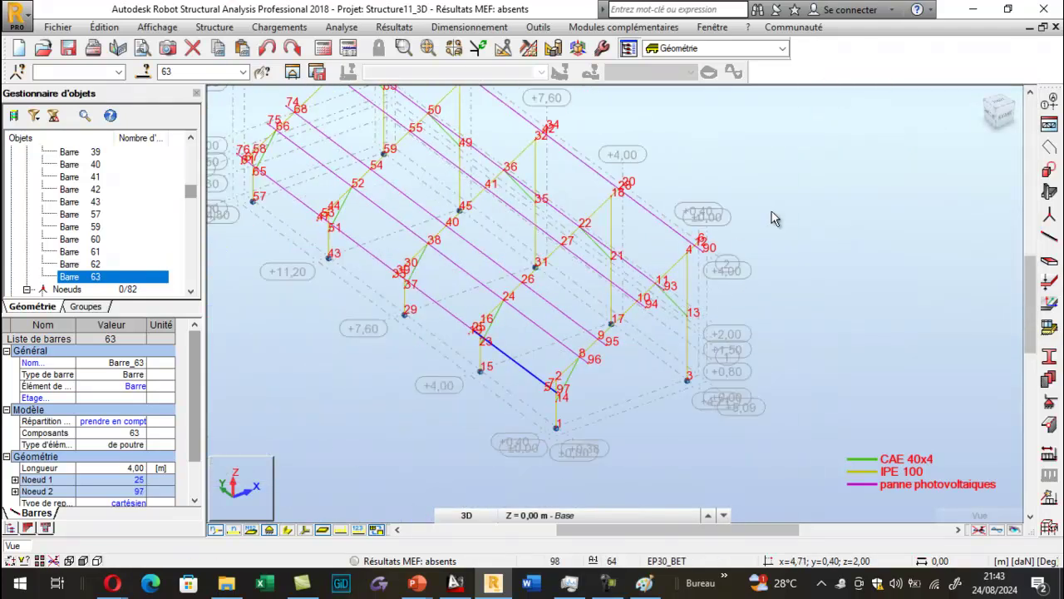
# Step: Clear the selection, hide the node numbers and show the section shapes to examine the purlins across the end bay
pyautogui.click(771, 214)
pyautogui.scroll(-3, 653, 313)
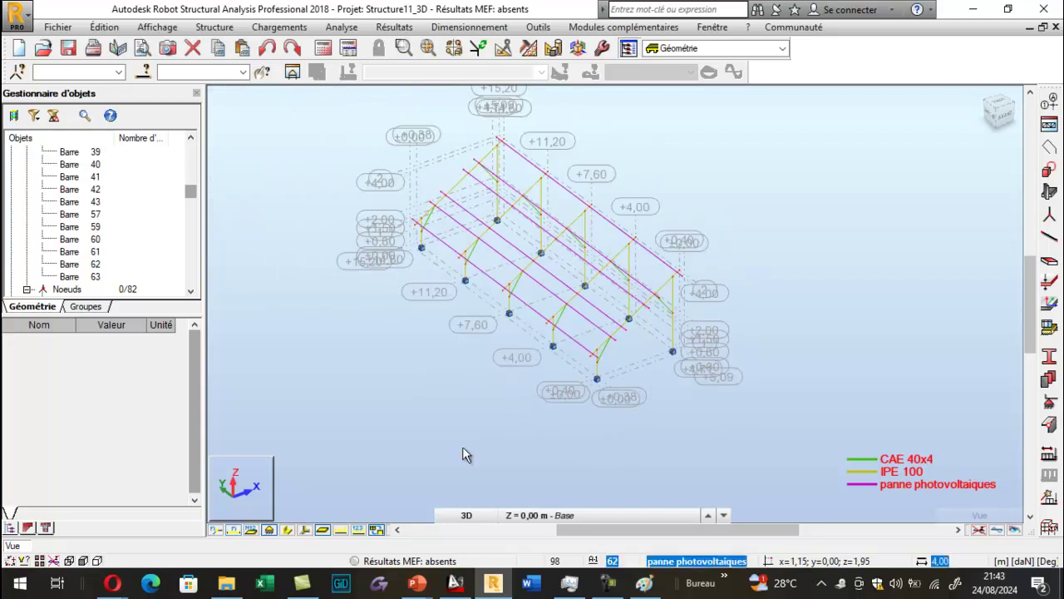
pyautogui.click(290, 530)
pyautogui.scroll(4, 615, 264)
pyautogui.scroll(-2, 492, 329)
pyautogui.rightClick(266, 307)
pyautogui.click(246, 370)
pyautogui.moveTo(325, 316); pyautogui.dragTo(308, 299)
pyautogui.scroll(1, 450, 304)
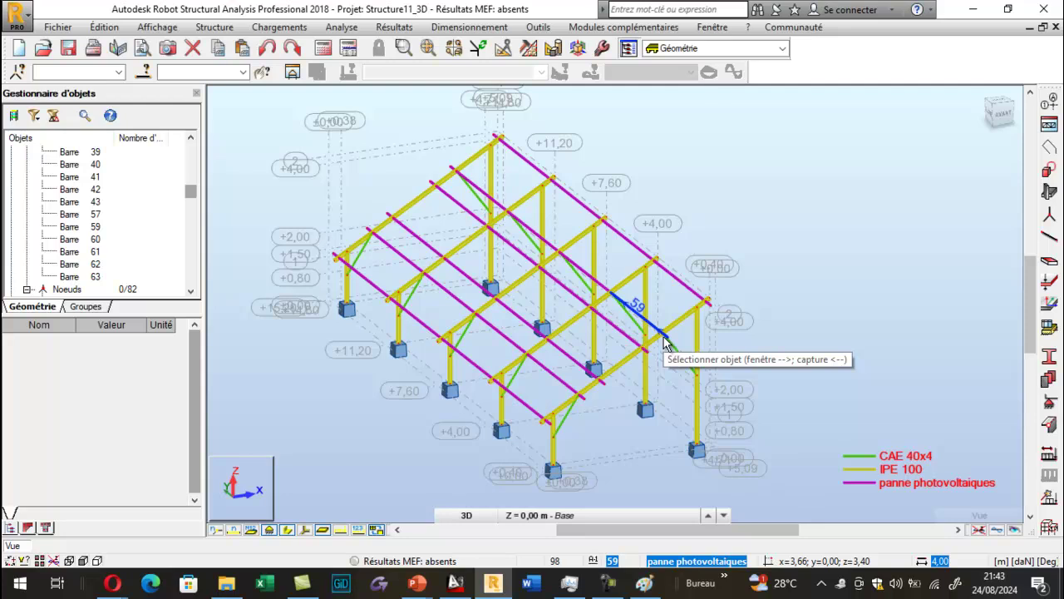
pyautogui.scroll(4, 681, 319)
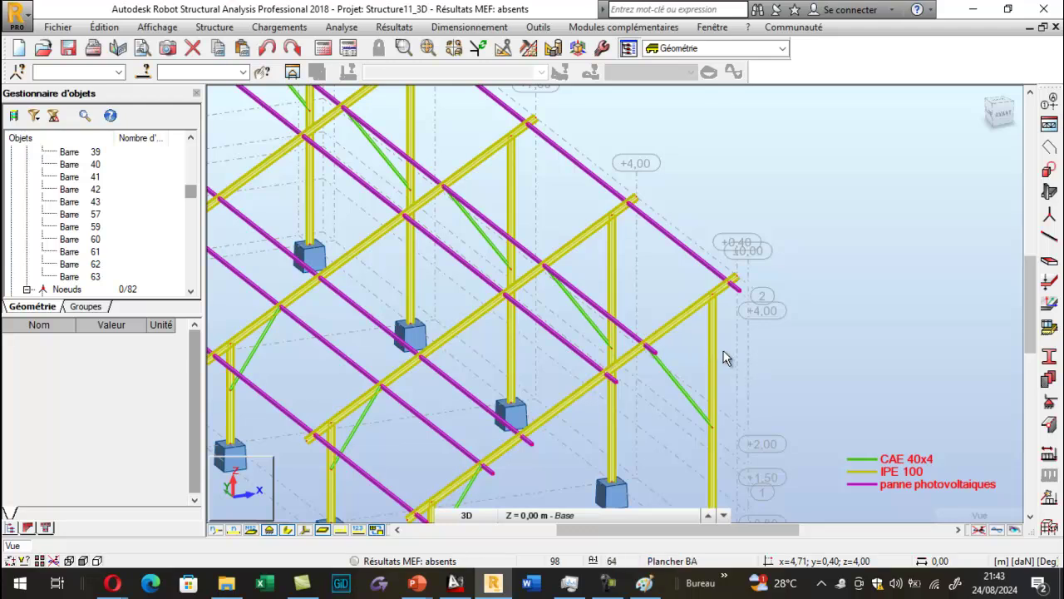
pyautogui.scroll(-3, 682, 381)
pyautogui.scroll(-3, 681, 375)
pyautogui.scroll(5, 713, 476)
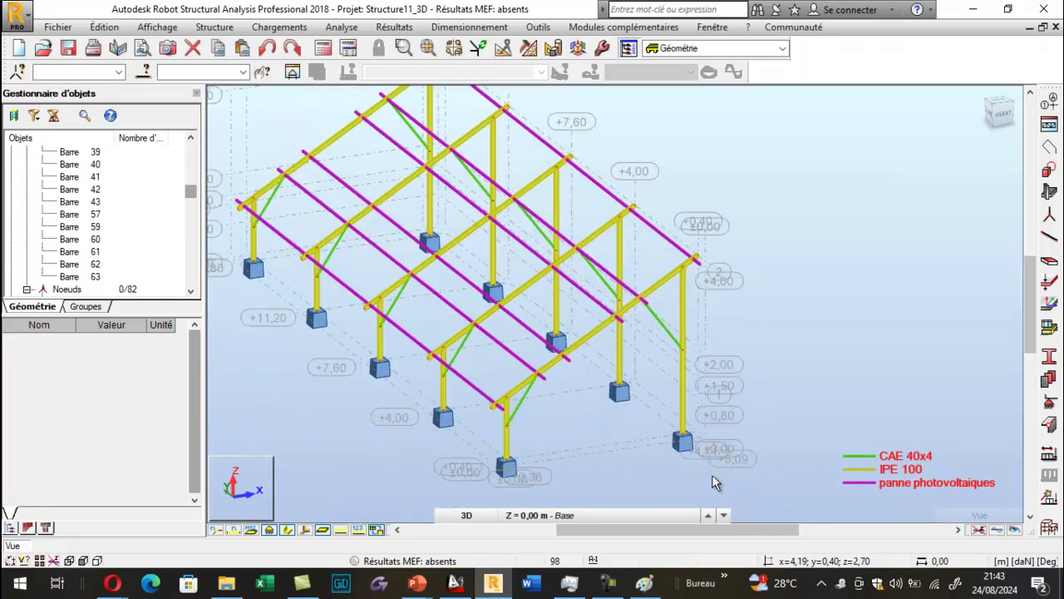
pyautogui.scroll(-3, 678, 437)
pyautogui.scroll(-1, 678, 441)
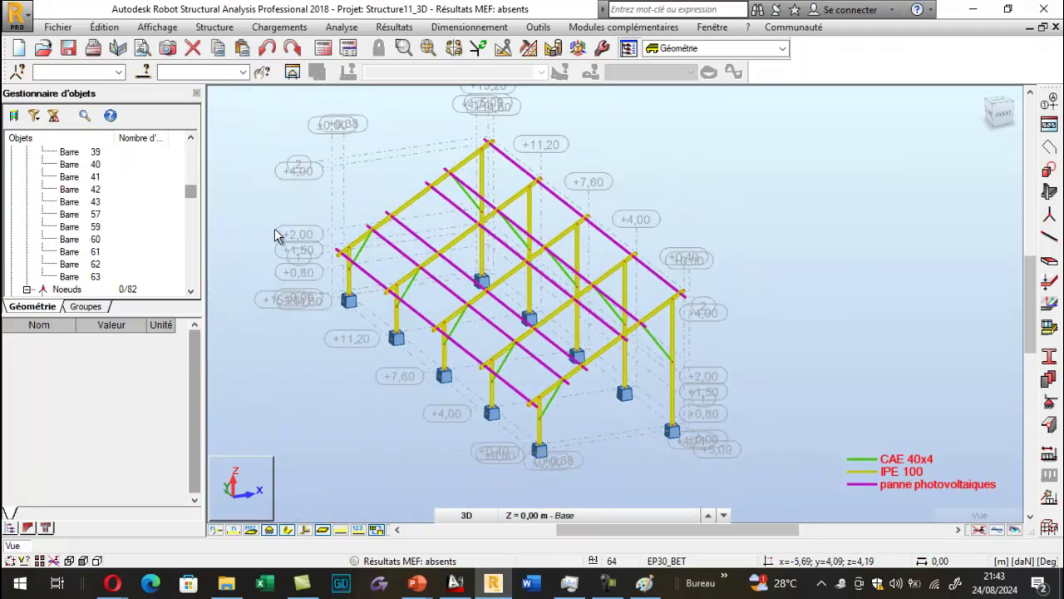
# Step: Examine the frames and purlins of the whole shelter from another angle, and hide the section shapes
pyautogui.rightClick(173, 225)
pyautogui.click(254, 286)
pyautogui.moveTo(253, 286); pyautogui.dragTo(455, 284)
pyautogui.scroll(-2, 460, 280)
pyautogui.scroll(3, 468, 276)
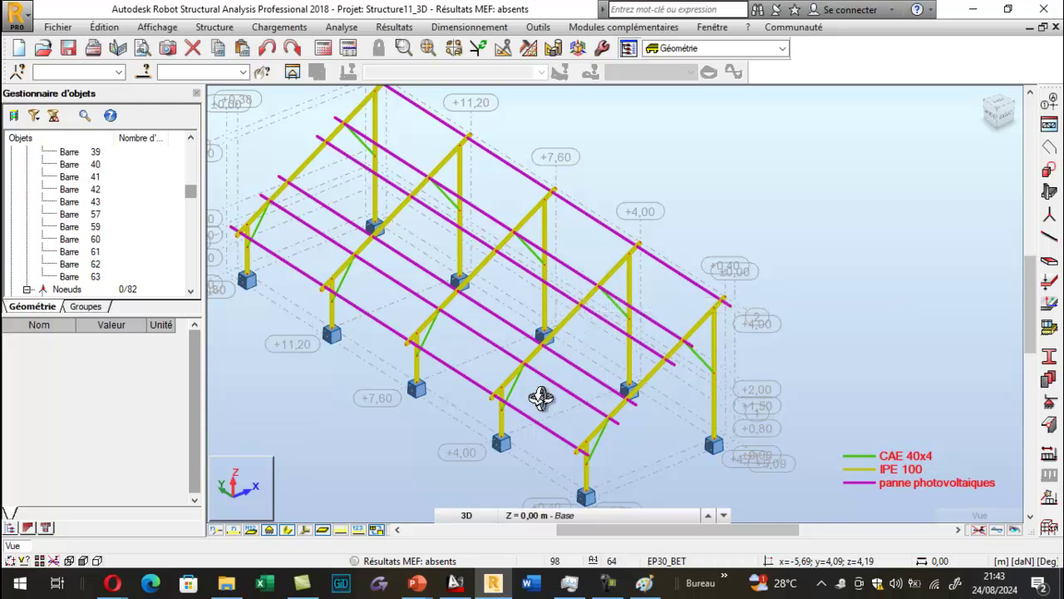
pyautogui.click(287, 529)
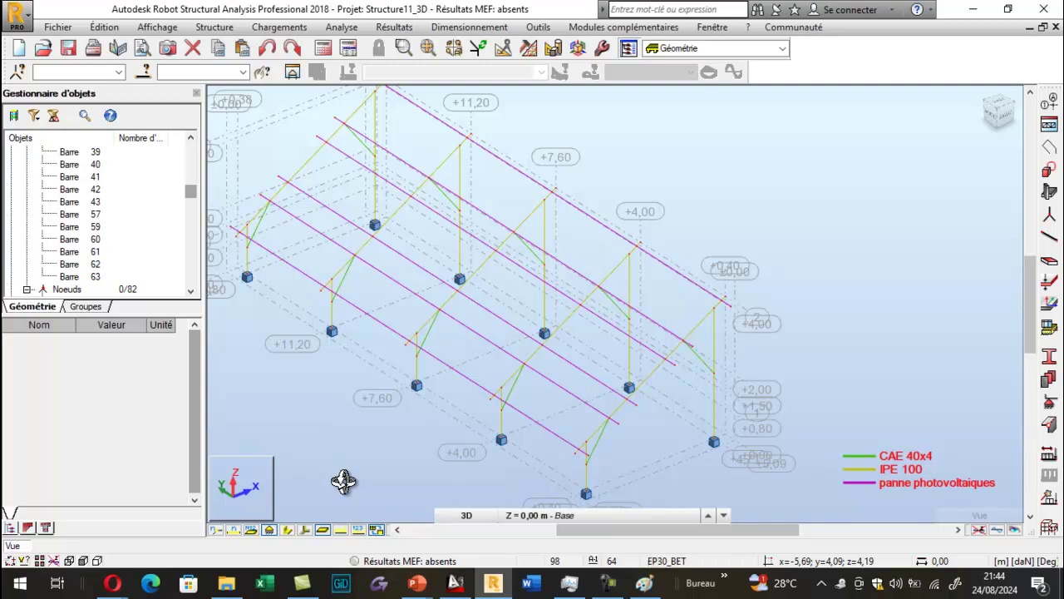
# Step: Switch to Paint and start a blank drawing, discarding the deflection notes without saving
pyautogui.click(644, 582)
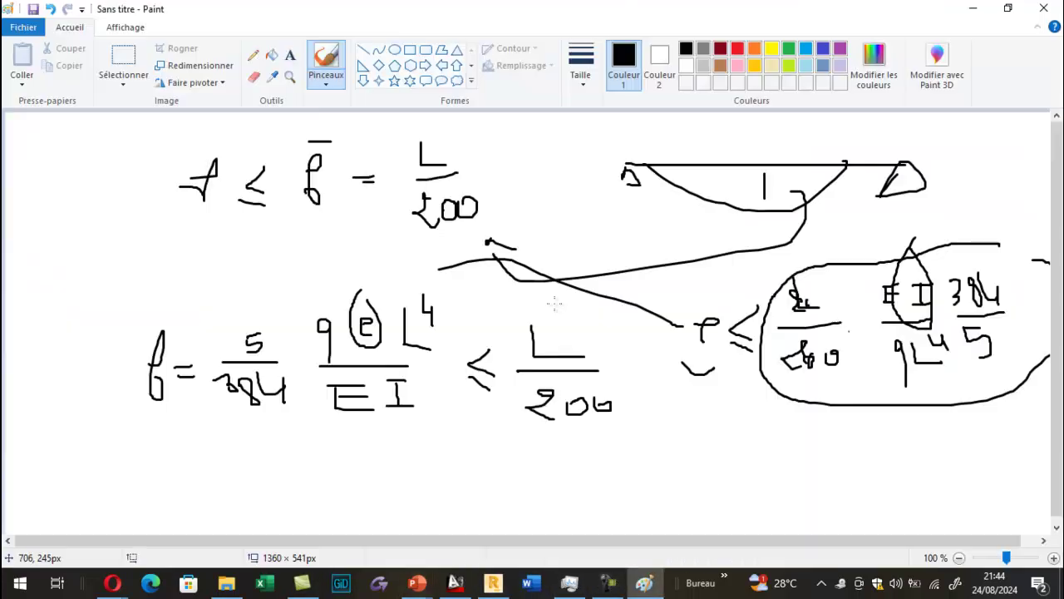
pyautogui.click(24, 27)
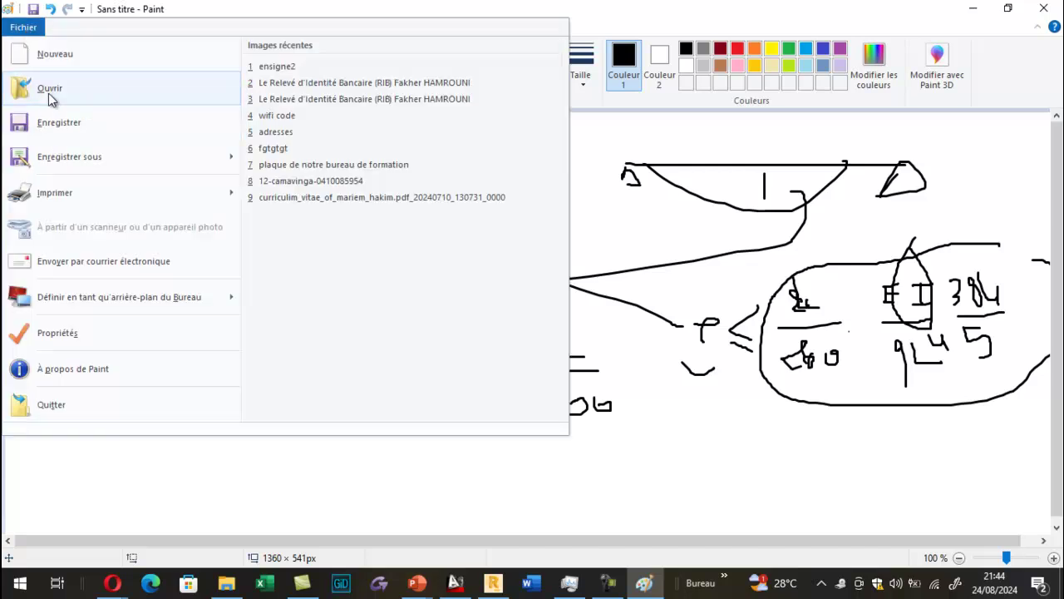
pyautogui.click(52, 56)
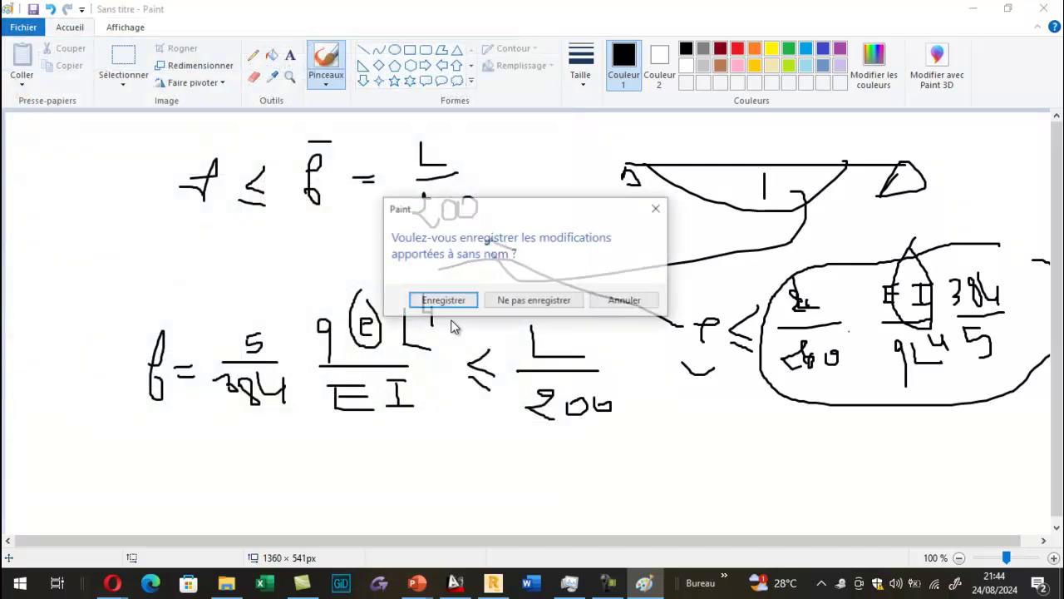
pyautogui.click(529, 304)
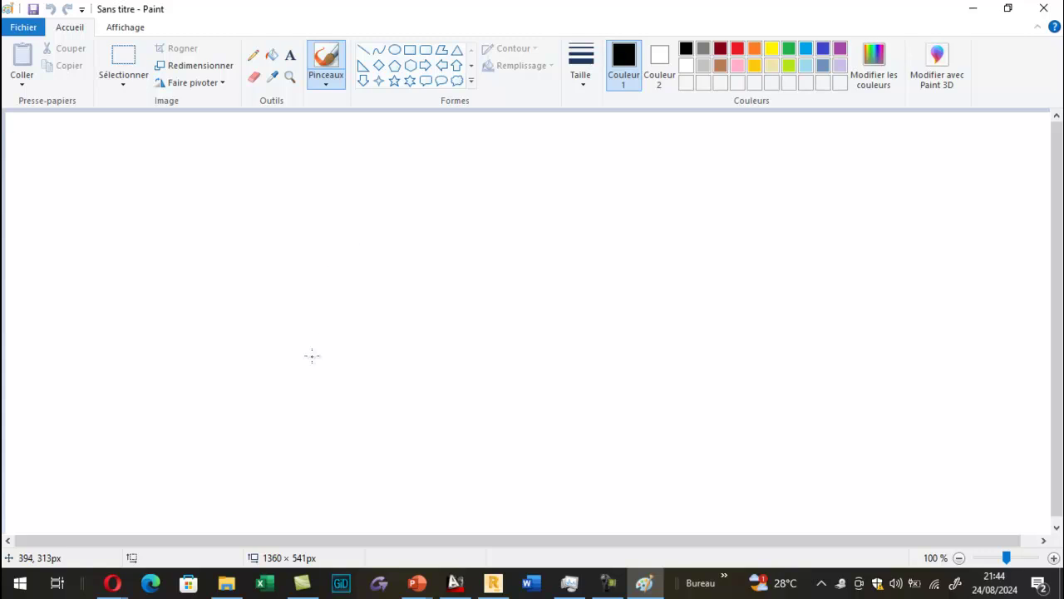
# Step: Sketch the shelter in perspective with a sloping rectangular roof, supporting posts and short base lines
pyautogui.moveTo(313, 294)
pyautogui.mouseDown()
pyautogui.moveTo(470, 255)
pyautogui.moveTo(452, 362)
pyautogui.moveTo(344, 296)
pyautogui.moveTo(347, 366)
pyautogui.moveTo(365, 374)
pyautogui.mouseUp()
pyautogui.moveTo(344, 283)
pyautogui.mouseDown()
pyautogui.moveTo(171, 180)
pyautogui.moveTo(292, 133)
pyautogui.moveTo(444, 265)
pyautogui.mouseUp()
pyautogui.moveTo(176, 180)
pyautogui.mouseDown()
pyautogui.moveTo(168, 297)
pyautogui.moveTo(194, 298)
pyautogui.mouseUp()
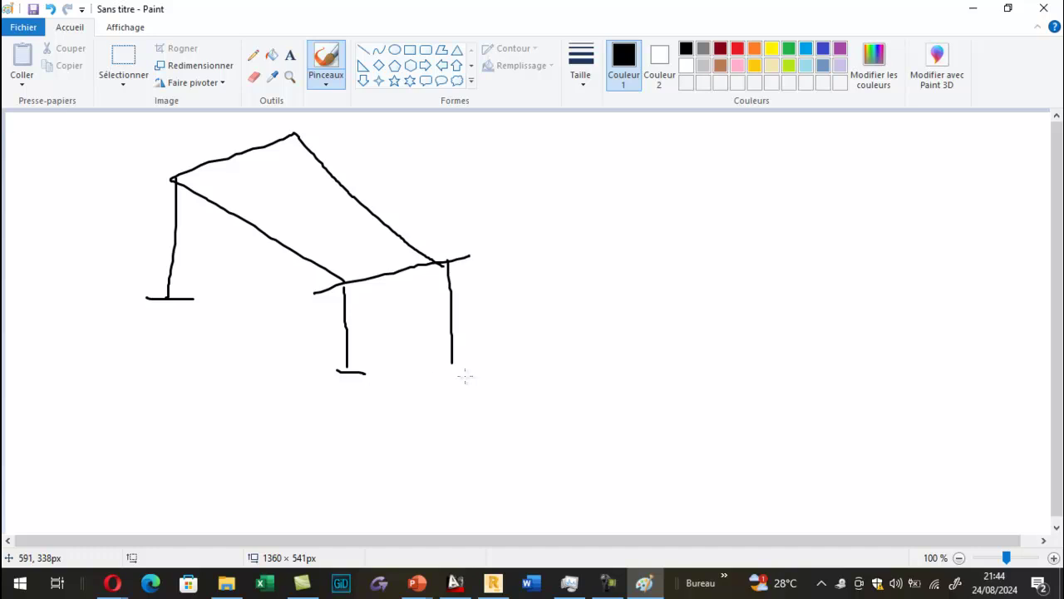
# Step: Draw two wind arrows beside the shelter sketch, W2 pointing at the gable end and W1 at the long side
pyautogui.moveTo(451, 410); pyautogui.dragTo(483, 441)
pyautogui.moveTo(456, 407)
pyautogui.mouseDown()
pyautogui.moveTo(485, 432)
pyautogui.moveTo(434, 400)
pyautogui.moveTo(439, 432)
pyautogui.mouseUp()
pyautogui.moveTo(501, 398); pyautogui.dragTo(569, 408)
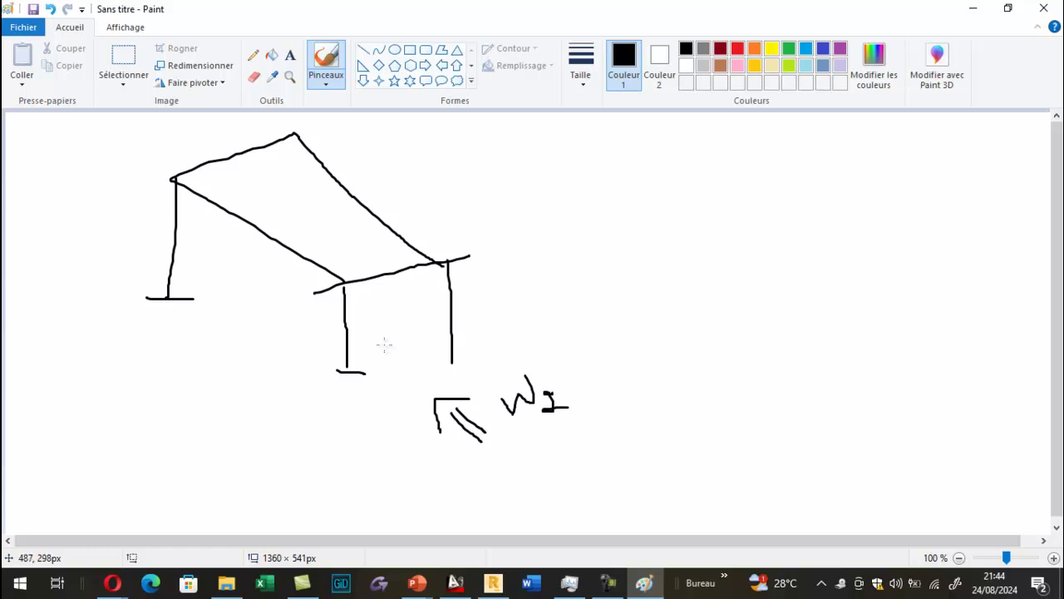
pyautogui.moveTo(210, 360)
pyautogui.mouseDown()
pyautogui.moveTo(177, 401)
pyautogui.moveTo(210, 384)
pyautogui.moveTo(194, 407)
pyautogui.moveTo(226, 370)
pyautogui.moveTo(229, 379)
pyautogui.mouseUp()
pyautogui.moveTo(128, 439)
pyautogui.mouseDown()
pyautogui.moveTo(164, 432)
pyautogui.moveTo(189, 463)
pyautogui.mouseUp()
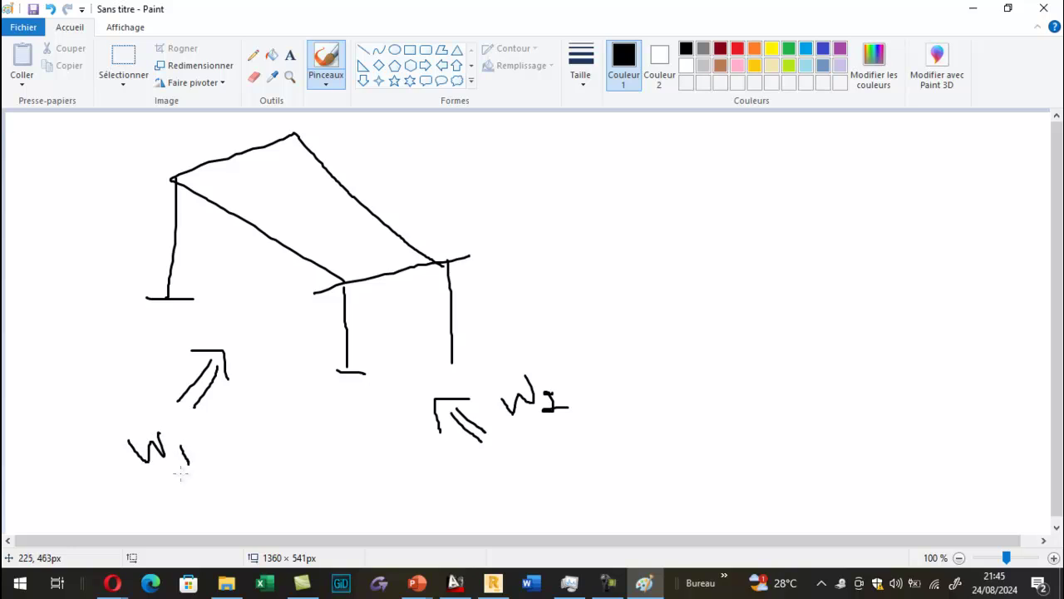
# Step: Draw two intermediate posts with cross bracing on the sketch's long side, and bracing diagonals across the roof bay above
pyautogui.moveTo(242, 217); pyautogui.dragTo(231, 327)
pyautogui.moveTo(294, 260); pyautogui.dragTo(295, 325)
pyautogui.moveTo(241, 221); pyautogui.dragTo(279, 293)
pyautogui.moveTo(288, 244)
pyautogui.mouseDown()
pyautogui.moveTo(241, 299)
pyautogui.moveTo(298, 333)
pyautogui.mouseUp()
pyautogui.moveTo(243, 296); pyautogui.dragTo(229, 328)
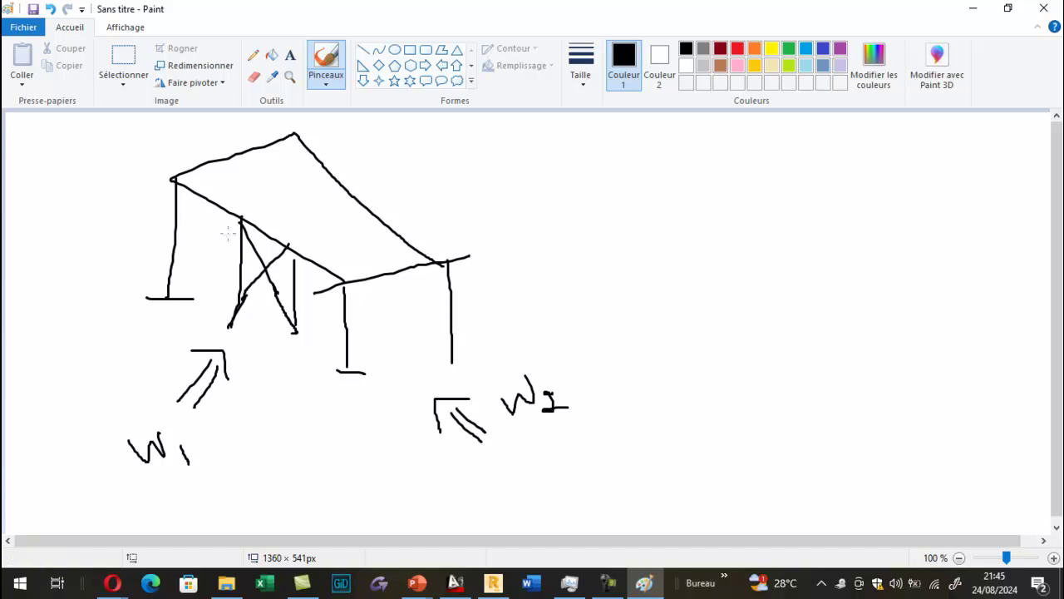
pyautogui.moveTo(239, 219)
pyautogui.mouseDown()
pyautogui.moveTo(317, 231)
pyautogui.moveTo(284, 222)
pyautogui.moveTo(298, 197)
pyautogui.moveTo(349, 210)
pyautogui.moveTo(341, 184)
pyautogui.moveTo(384, 243)
pyautogui.mouseUp()
pyautogui.moveTo(381, 207); pyautogui.dragTo(329, 231)
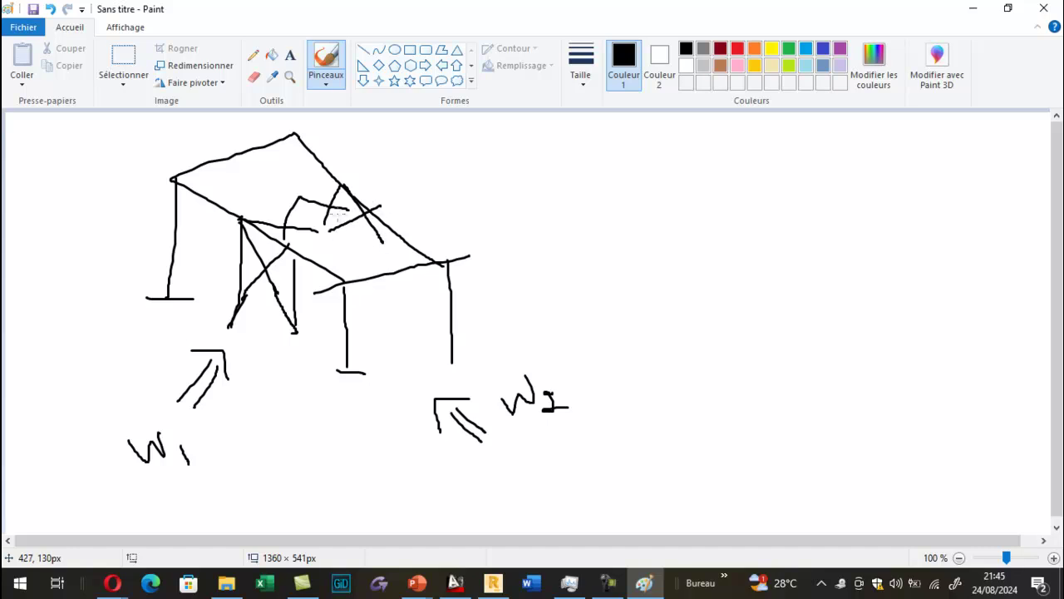
# Step: Circle the W2 wind arrow, retrace the end frame's post and rafter, and draw two crossing diagonals in the gable end
pyautogui.moveTo(549, 367)
pyautogui.mouseDown()
pyautogui.moveTo(464, 360)
pyautogui.moveTo(408, 438)
pyautogui.moveTo(620, 385)
pyautogui.moveTo(589, 367)
pyautogui.mouseUp()
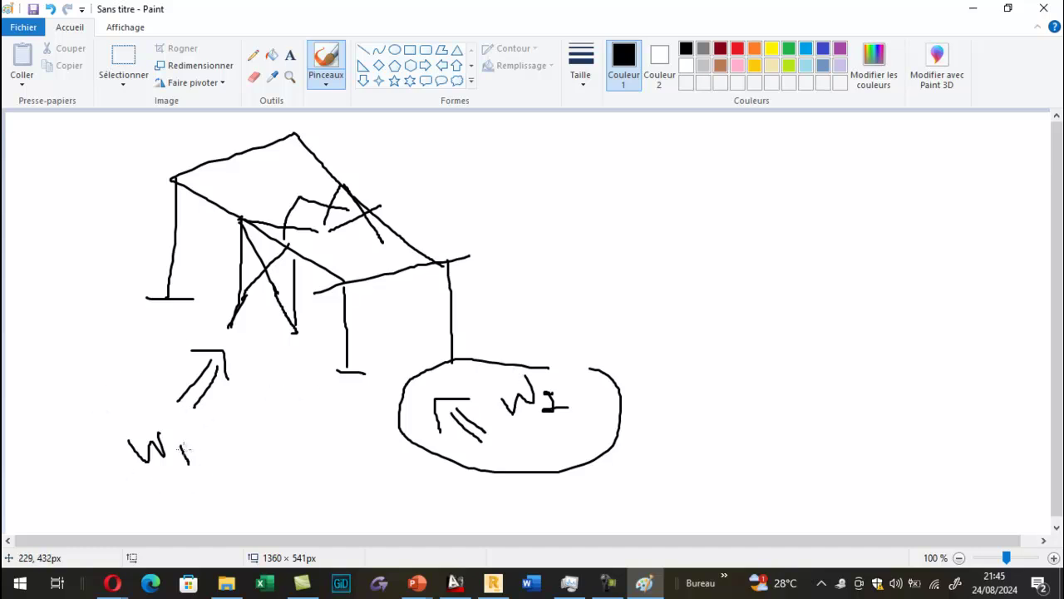
pyautogui.moveTo(350, 373)
pyautogui.mouseDown()
pyautogui.moveTo(344, 296)
pyautogui.moveTo(316, 288)
pyautogui.moveTo(470, 257)
pyautogui.mouseUp()
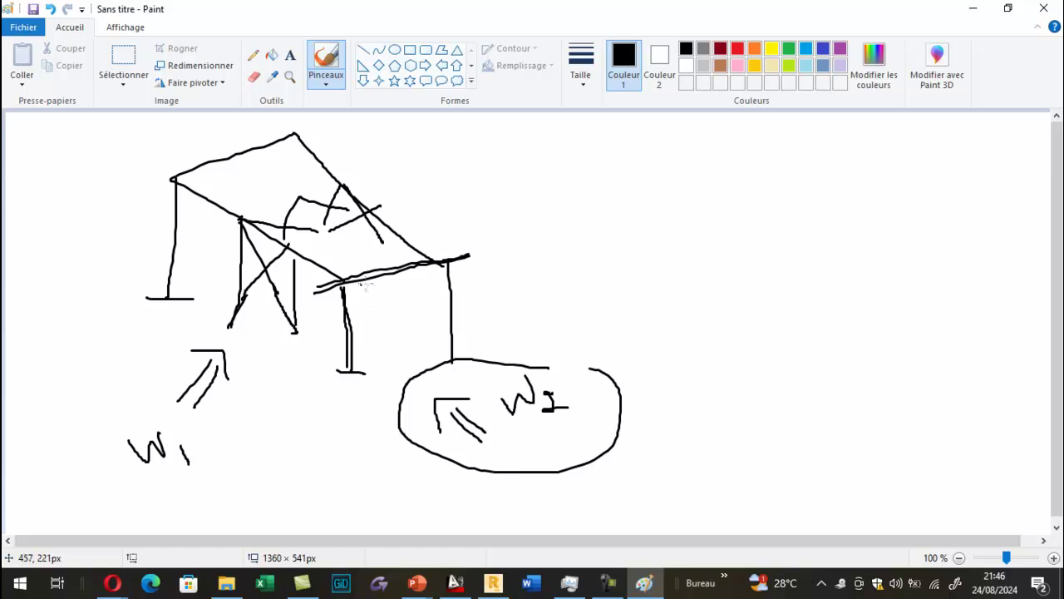
pyautogui.moveTo(394, 269); pyautogui.dragTo(362, 366)
pyautogui.moveTo(347, 291); pyautogui.dragTo(415, 368)
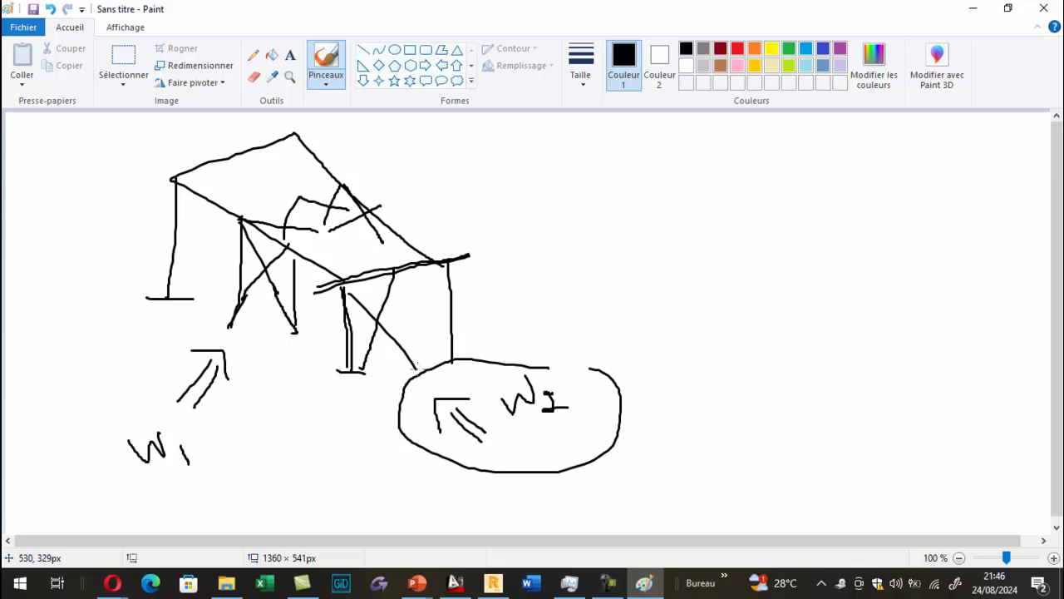
# Step: Switch back to Robot and view the whole shelter model, keeping the Base 0,00 m level active
pyautogui.click(493, 582)
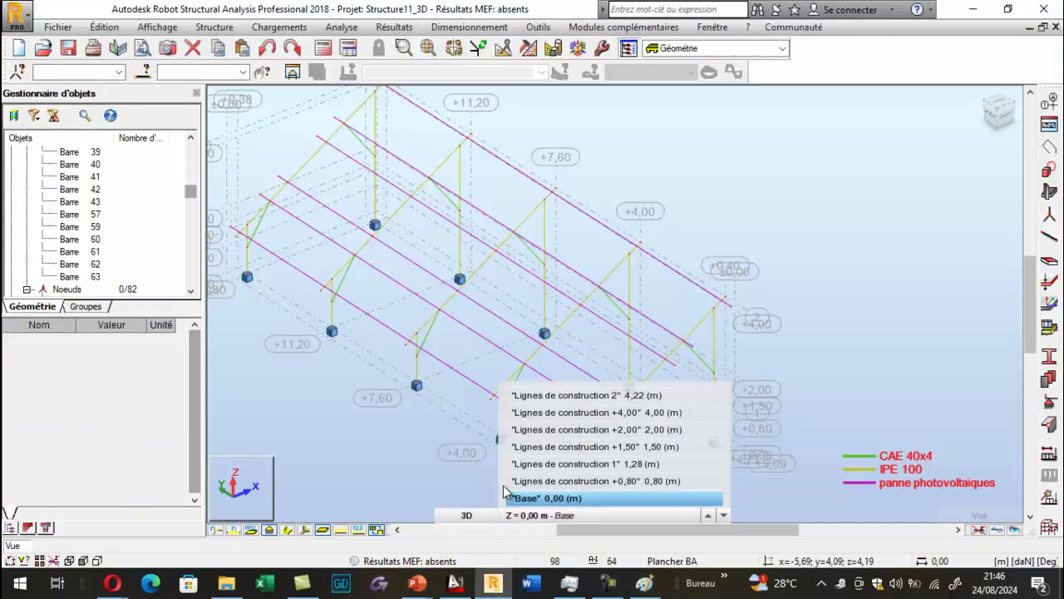
pyautogui.click(506, 496)
pyautogui.scroll(-3, 532, 253)
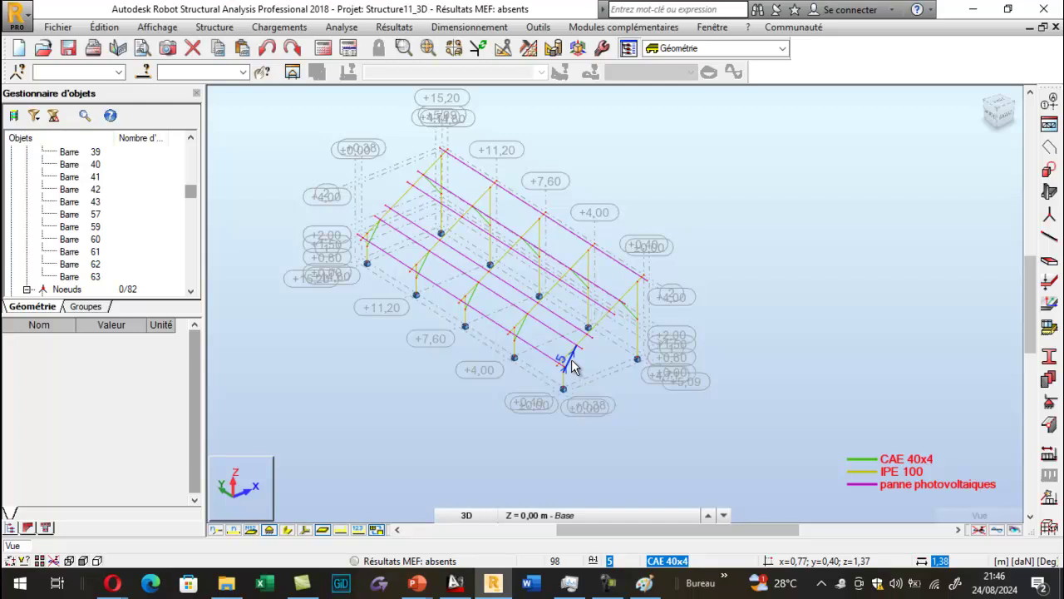
# Step: Display the bars' section shapes and inspect how the uppermost purlin meets the rafter of the end frame
pyautogui.scroll(2, 638, 293)
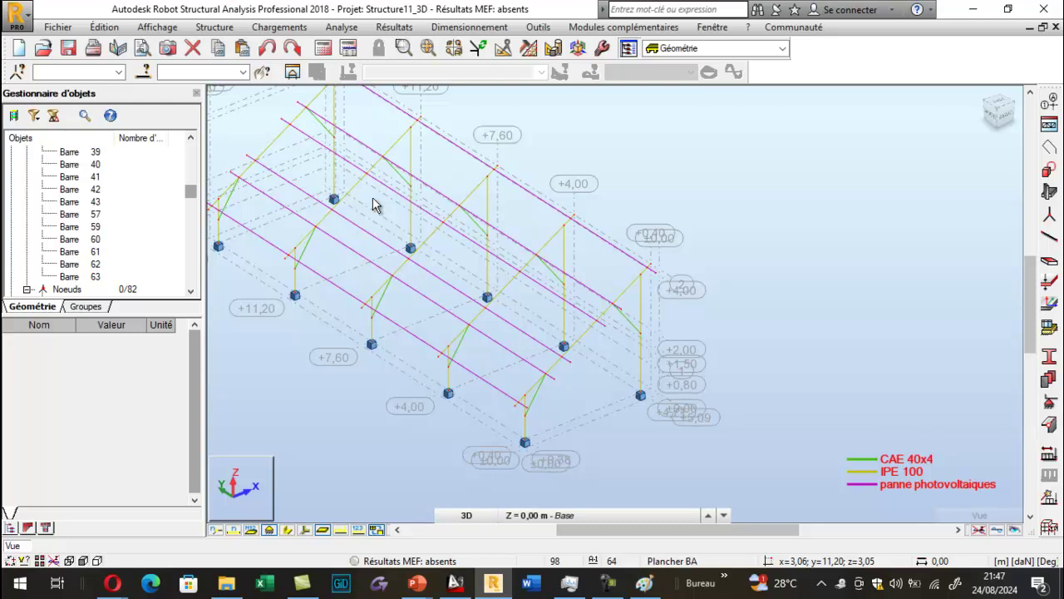
pyautogui.click(287, 530)
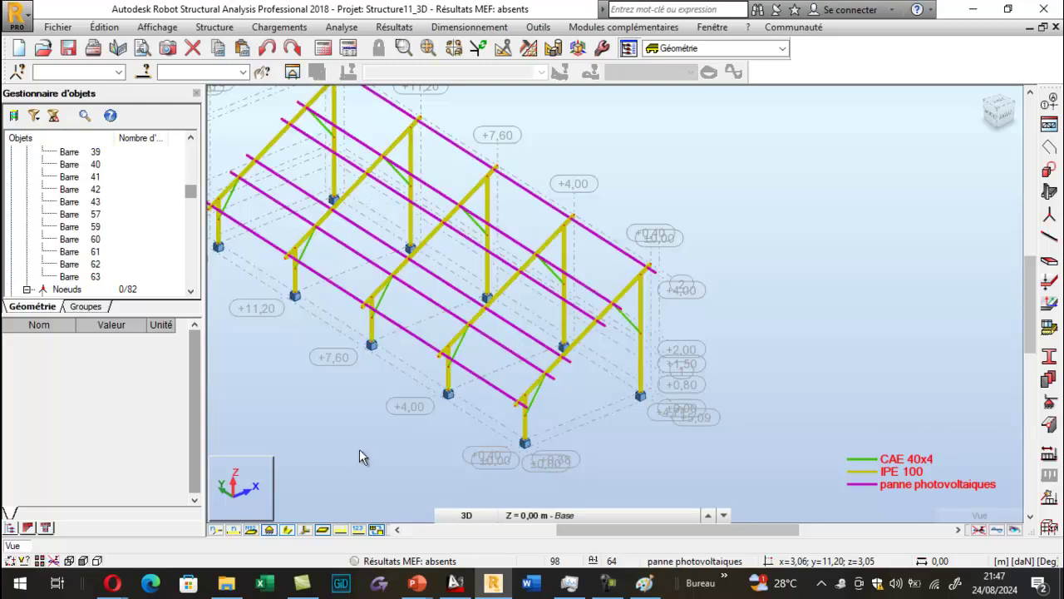
pyautogui.scroll(-3, 784, 269)
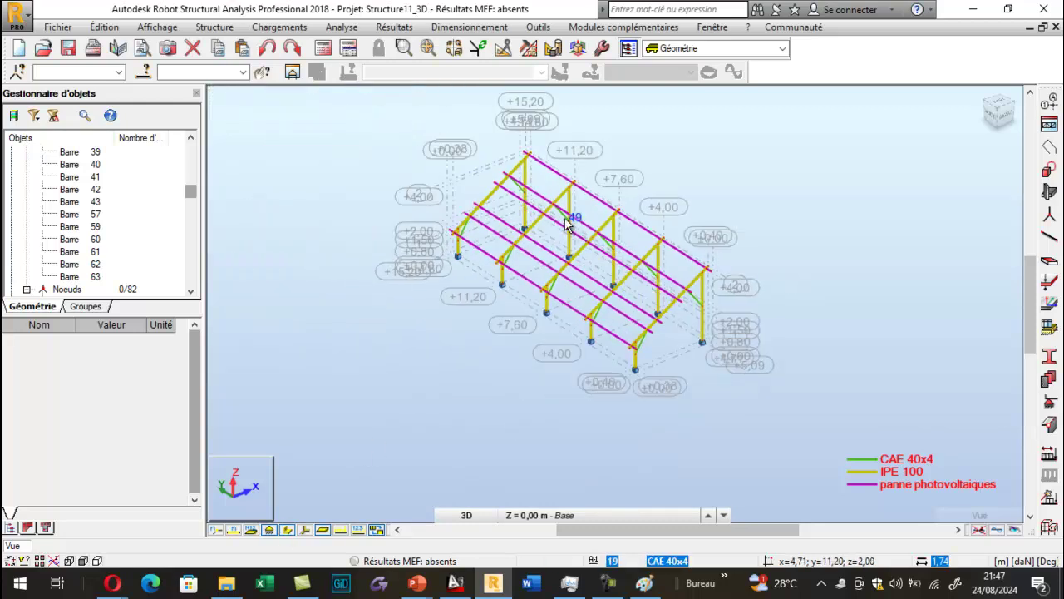
pyautogui.scroll(5, 584, 200)
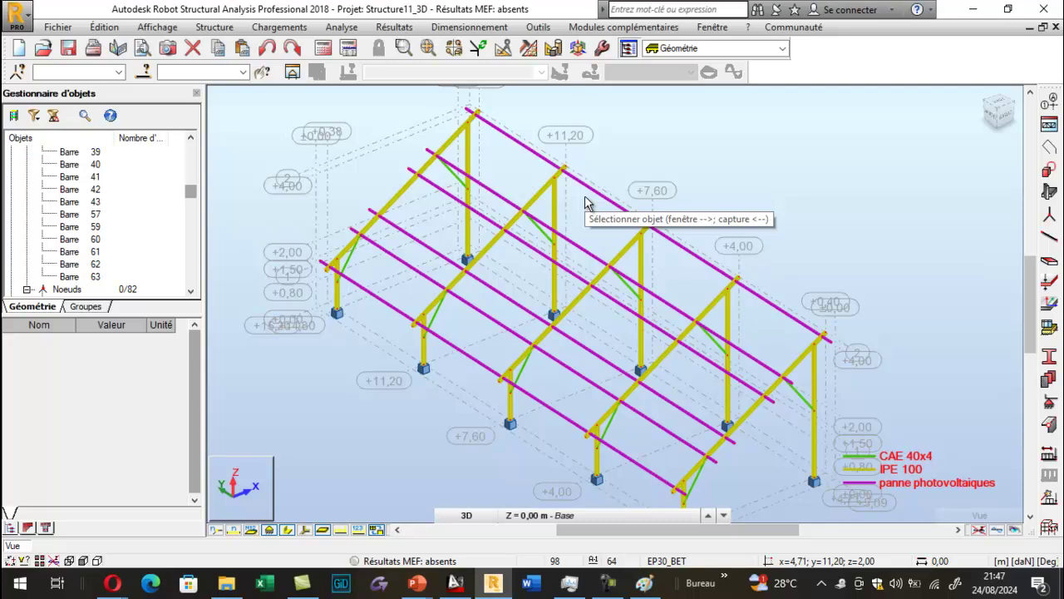
pyautogui.scroll(6, 865, 334)
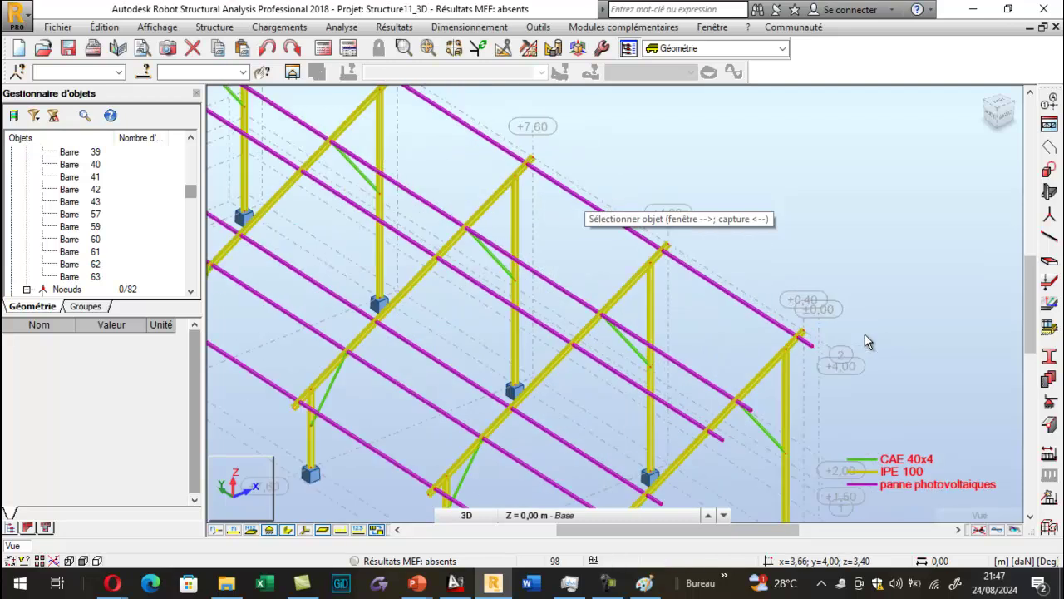
pyautogui.scroll(1, 775, 349)
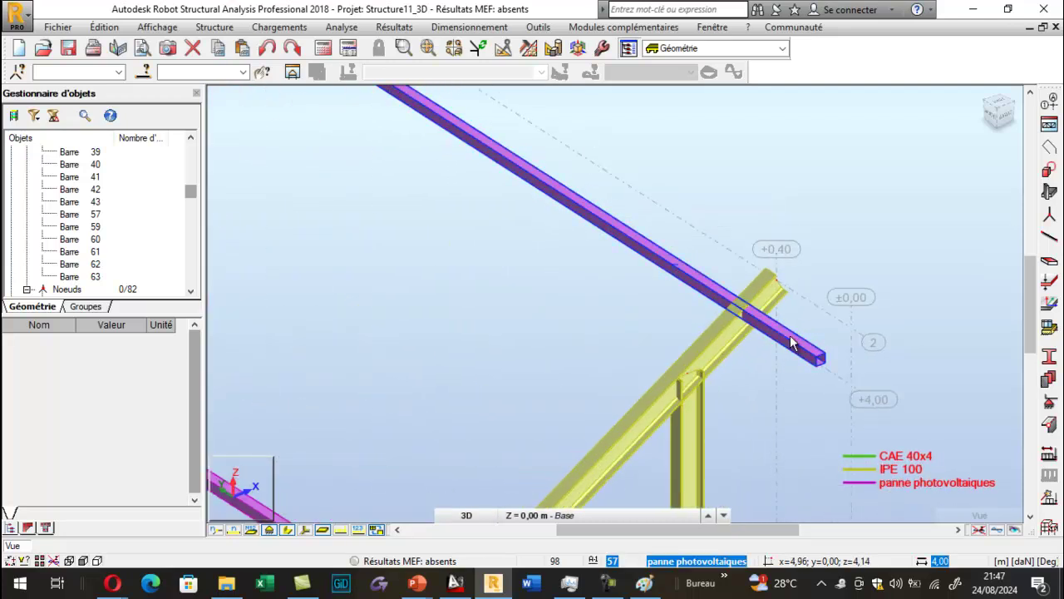
# Step: Switch to Paint, separate a new sketch area with a vertical line, and draw a sloping rafter carrying a square purlin with a bolted angle cleat
pyautogui.click(644, 583)
pyautogui.moveTo(676, 132); pyautogui.dragTo(712, 495)
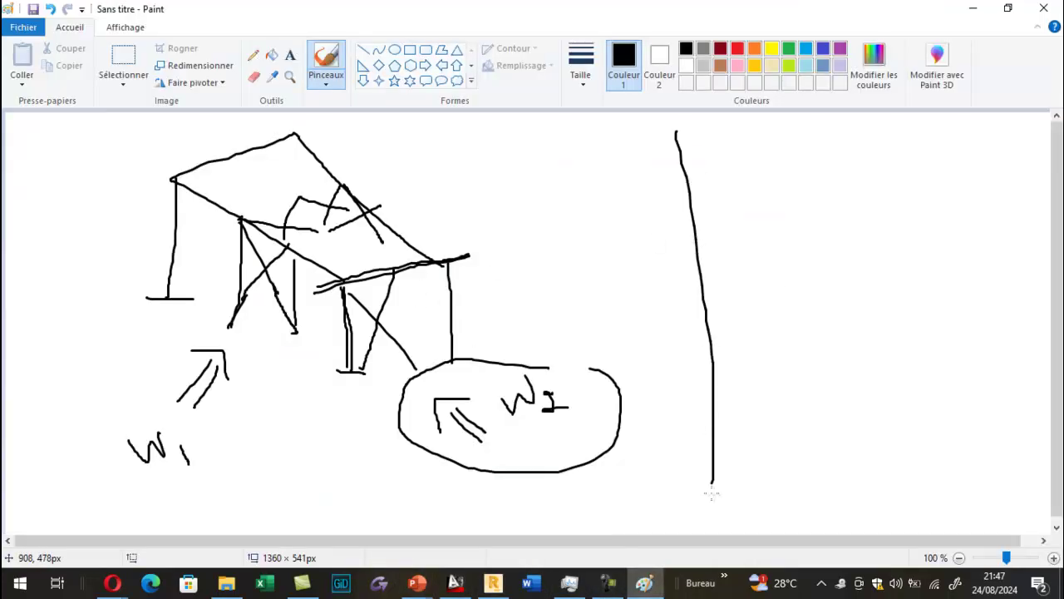
pyautogui.moveTo(764, 264); pyautogui.dragTo(953, 207)
pyautogui.moveTo(788, 316); pyautogui.dragTo(964, 253)
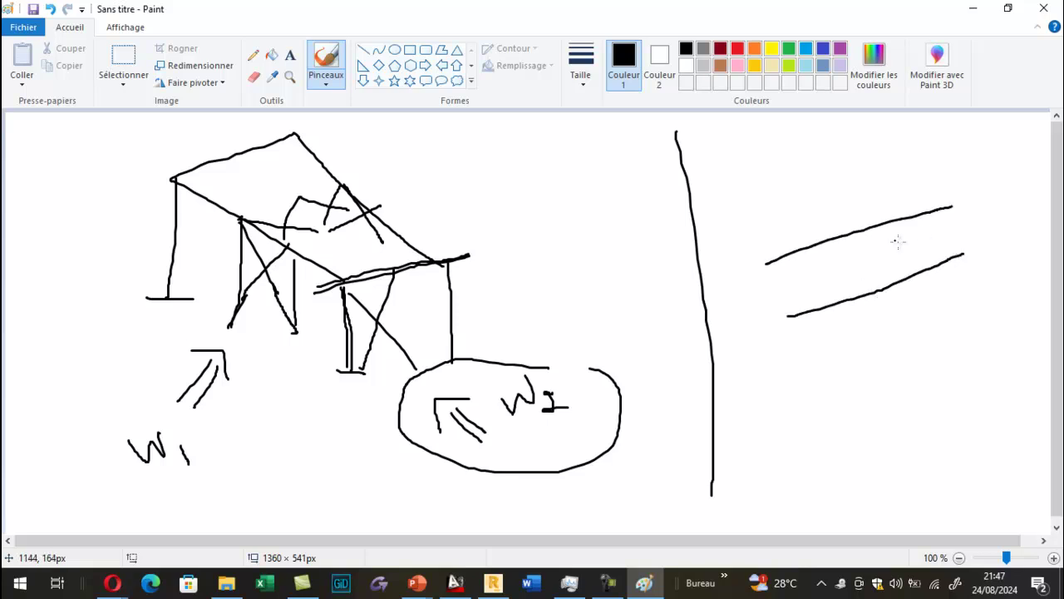
pyautogui.moveTo(859, 226)
pyautogui.mouseDown()
pyautogui.moveTo(850, 187)
pyautogui.moveTo(899, 162)
pyautogui.moveTo(914, 218)
pyautogui.mouseUp()
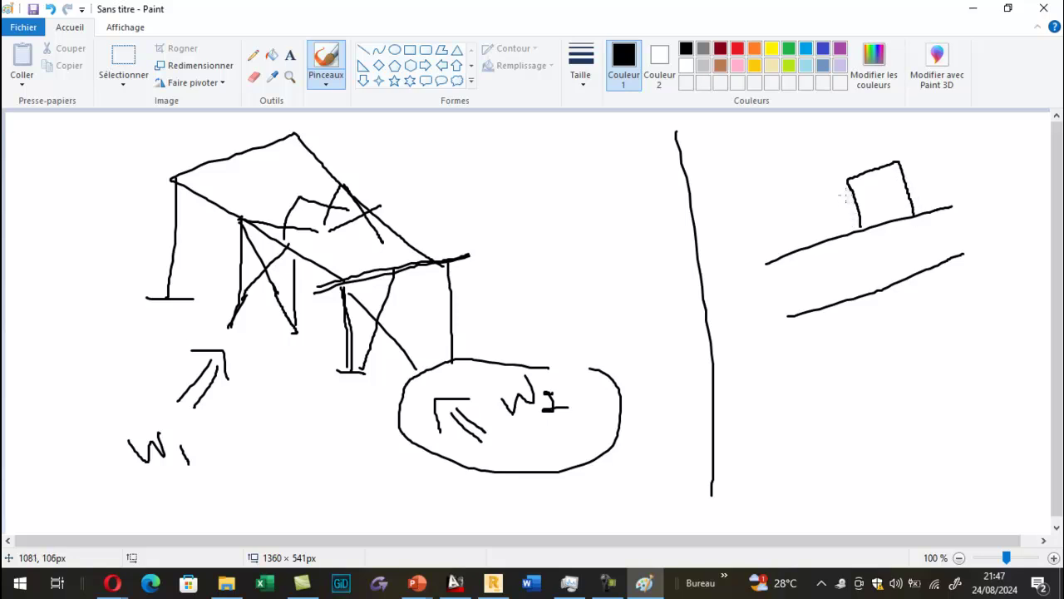
pyautogui.moveTo(853, 192)
pyautogui.mouseDown()
pyautogui.moveTo(862, 227)
pyautogui.moveTo(840, 221)
pyautogui.moveTo(851, 241)
pyautogui.moveTo(870, 199)
pyautogui.mouseUp()
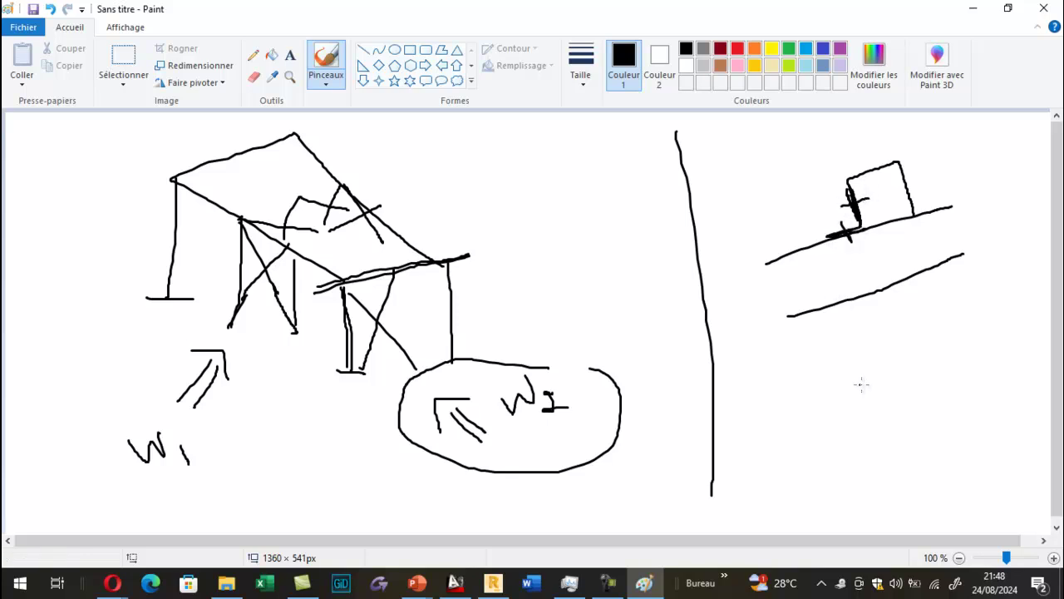
# Step: Draw an I-section purlin on a support line below the rafter sketch, with a bent cleat and bolt marks on web and support
pyautogui.moveTo(851, 357)
pyautogui.mouseDown()
pyautogui.moveTo(932, 348)
pyautogui.moveTo(886, 365)
pyautogui.moveTo(887, 428)
pyautogui.moveTo(913, 426)
pyautogui.mouseUp()
pyautogui.moveTo(775, 432); pyautogui.dragTo(1005, 423)
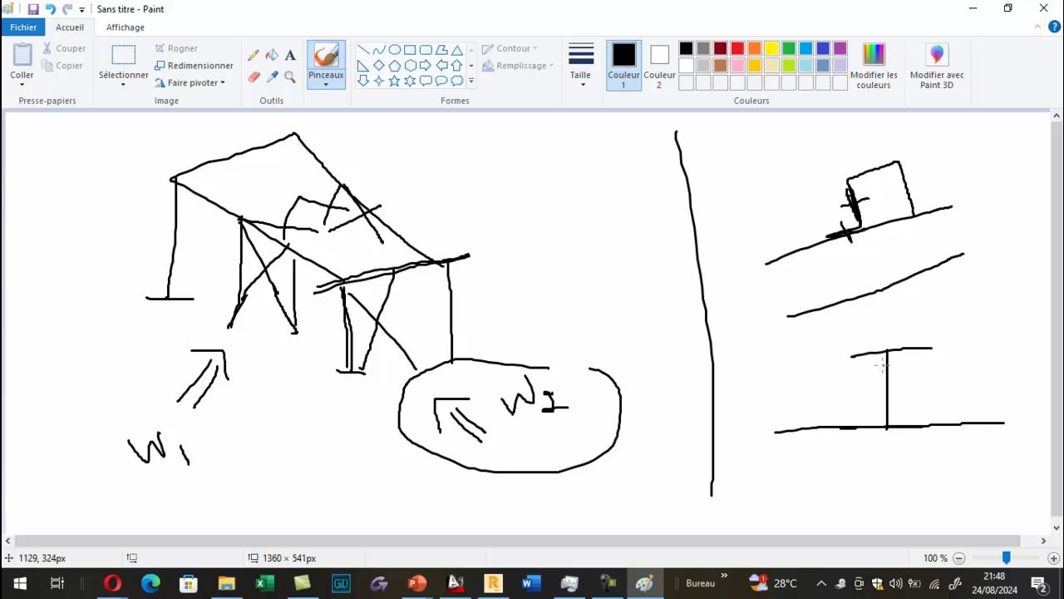
pyautogui.moveTo(880, 363)
pyautogui.mouseDown()
pyautogui.moveTo(881, 399)
pyautogui.moveTo(837, 423)
pyautogui.moveTo(772, 426)
pyautogui.moveTo(793, 446)
pyautogui.mouseUp()
pyautogui.moveTo(871, 384); pyautogui.dragTo(906, 383)
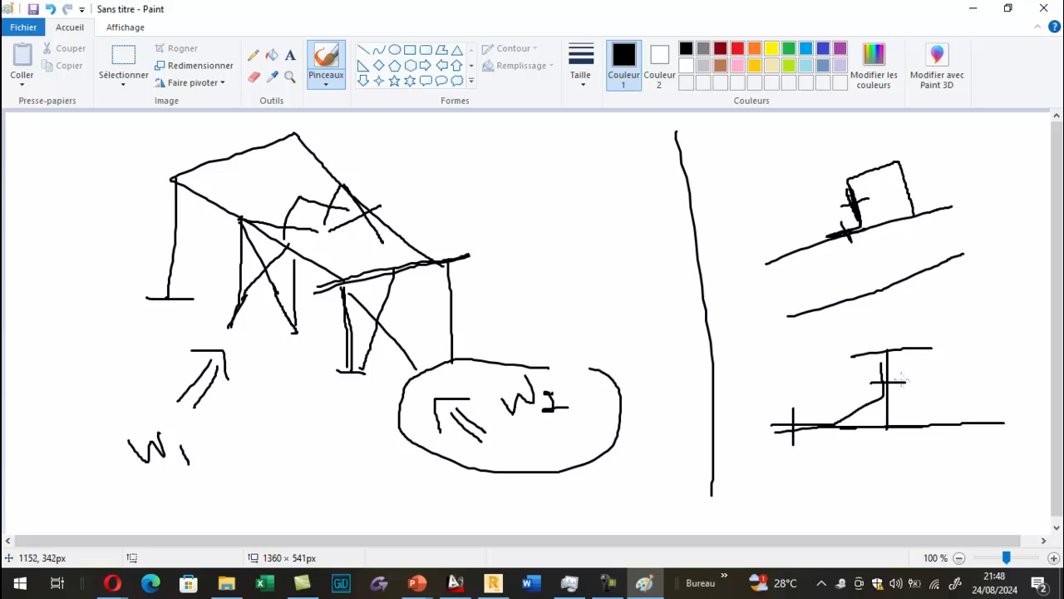
# Step: Switch back to Robot and examine the uppermost purlin's joints with the rafters at the end frame and the +4,00 frame
pyautogui.click(493, 582)
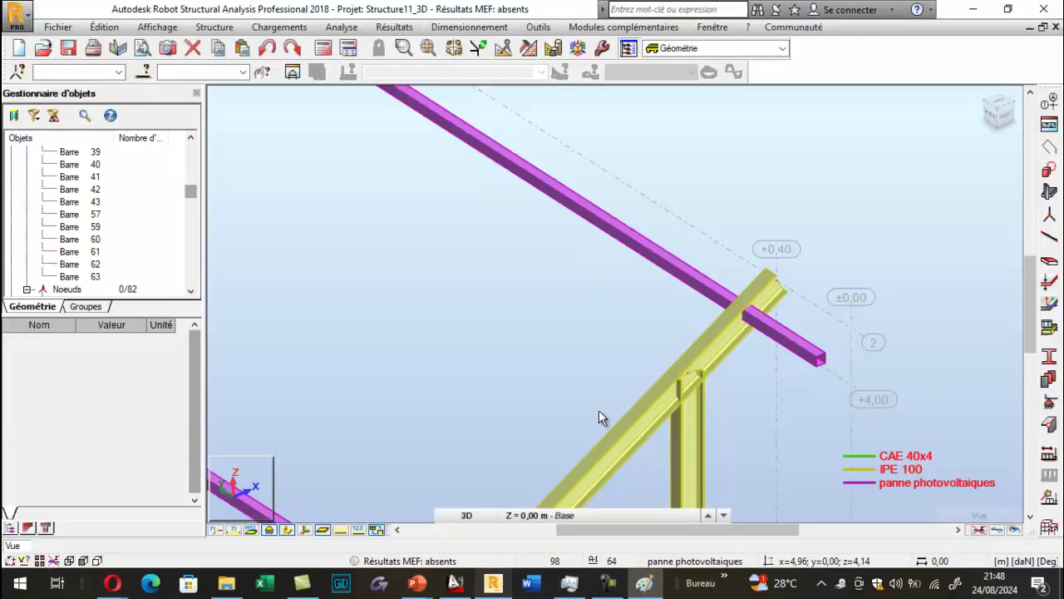
pyautogui.scroll(2, 720, 316)
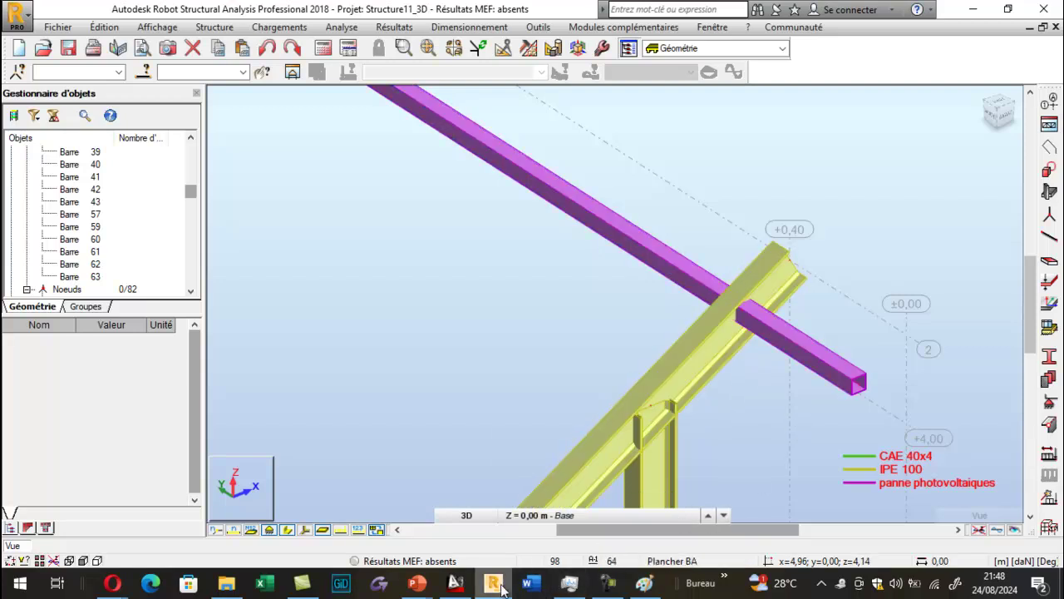
pyautogui.click(654, 592)
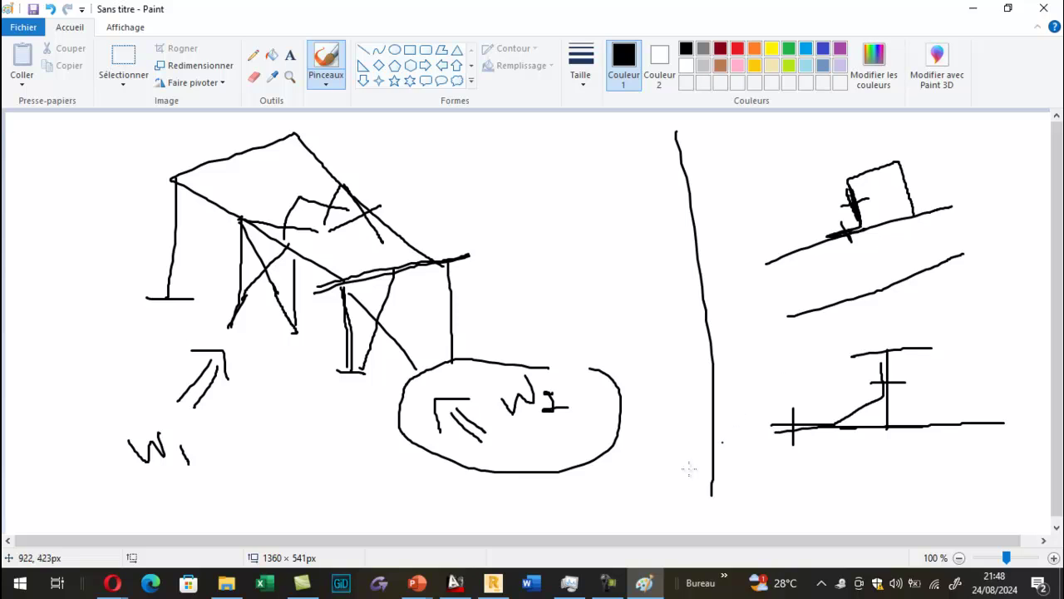
pyautogui.click(493, 582)
pyautogui.scroll(-5, 778, 350)
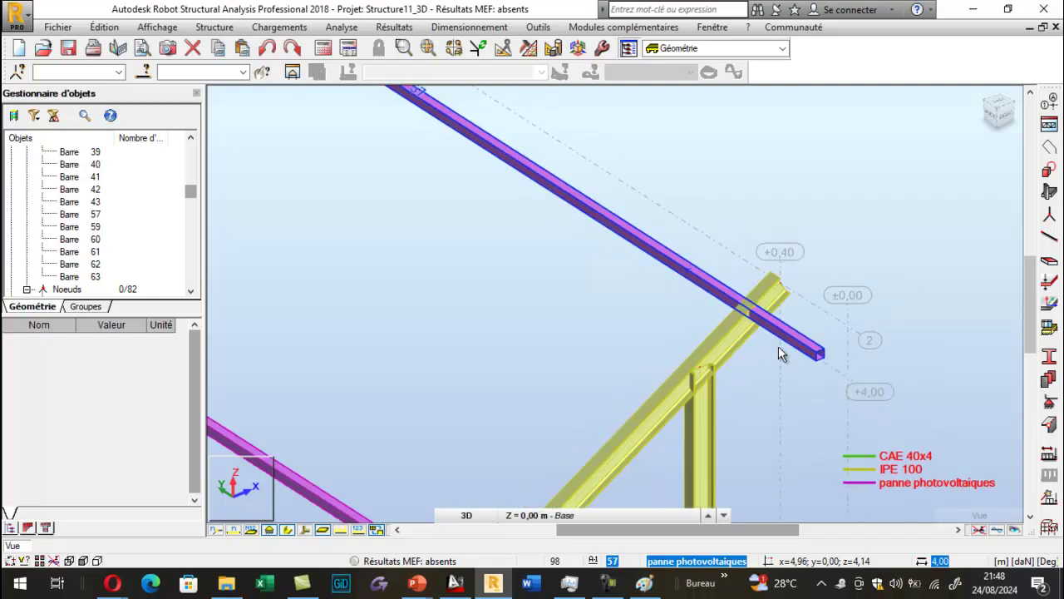
pyautogui.scroll(-3, 672, 293)
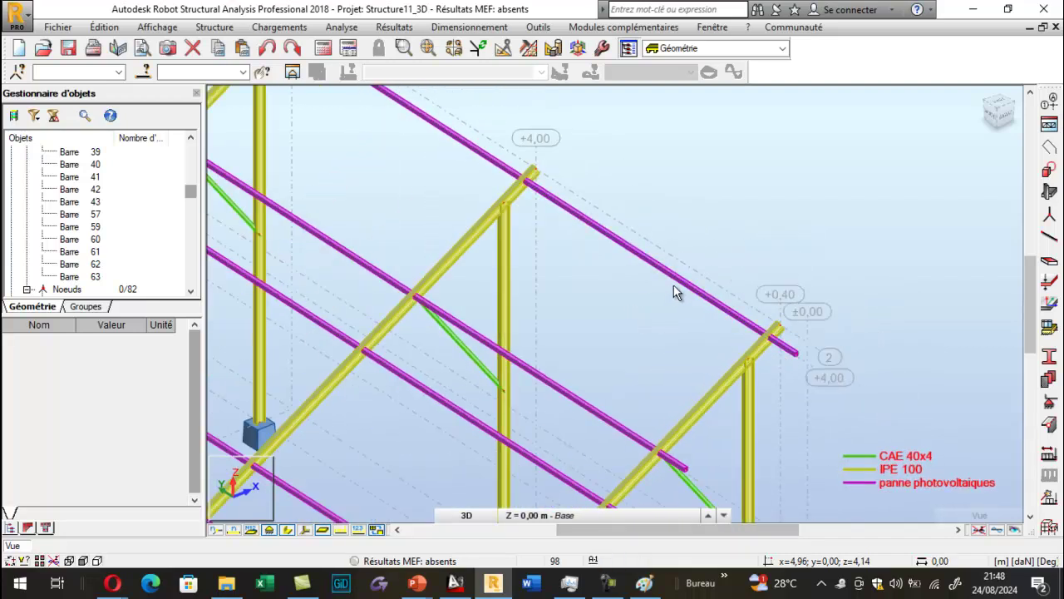
pyautogui.scroll(6, 624, 258)
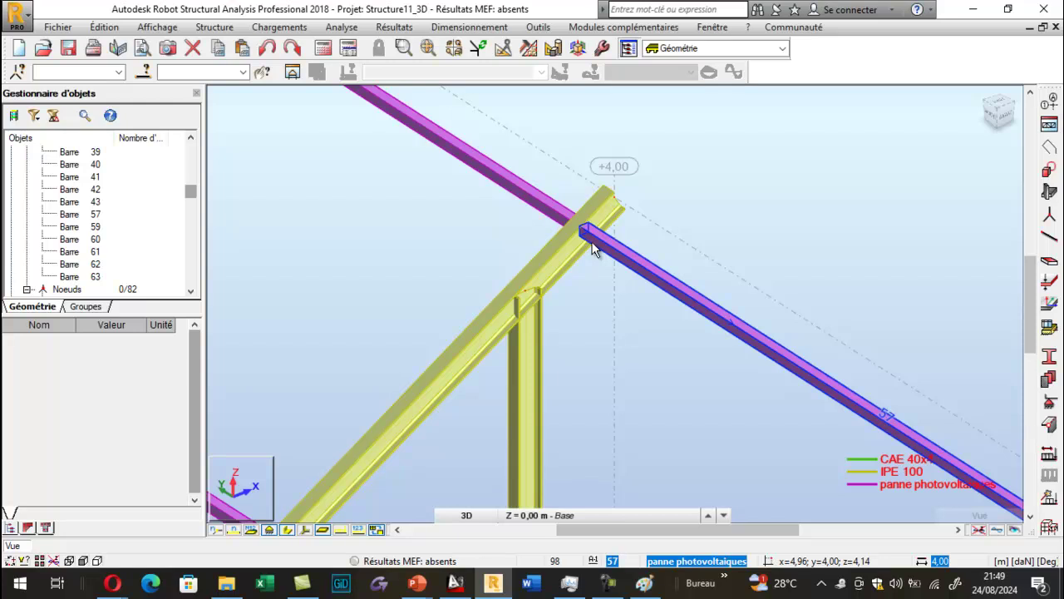
# Step: Compare the centreline and section-shape displays of the purlin joint, and inspect the uppermost purlin along the +4,00 to +11,20 frames
pyautogui.click(289, 530)
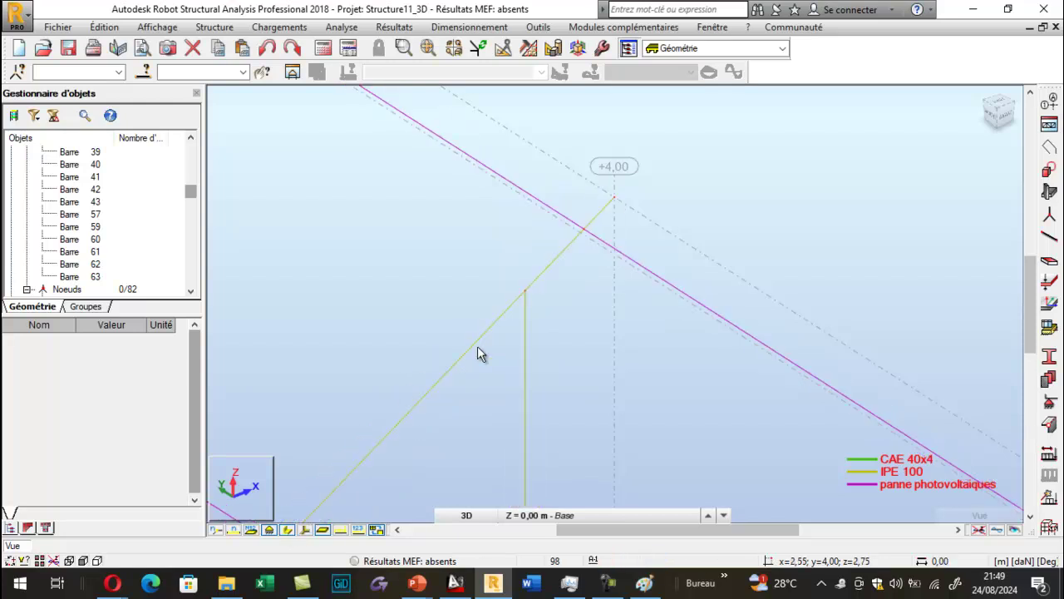
pyautogui.click(288, 531)
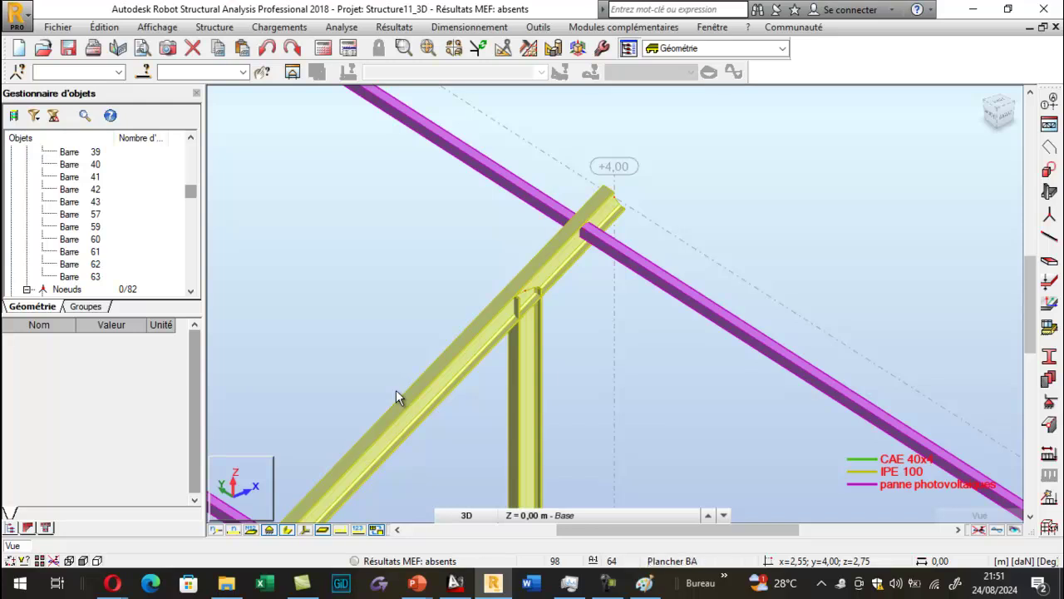
pyautogui.scroll(-4, 499, 258)
pyautogui.scroll(-3, 548, 234)
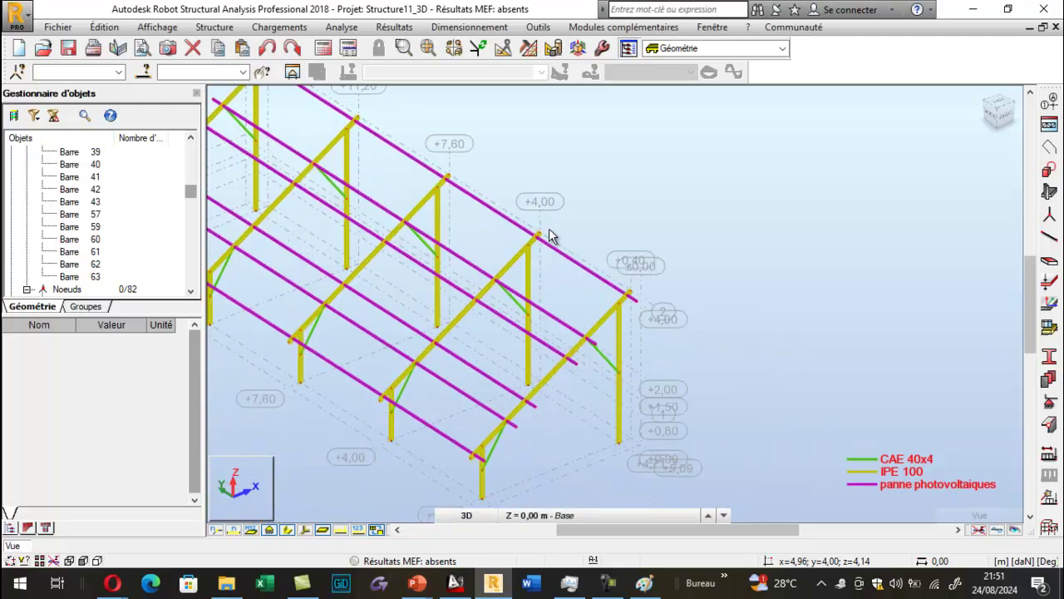
pyautogui.scroll(3, 418, 181)
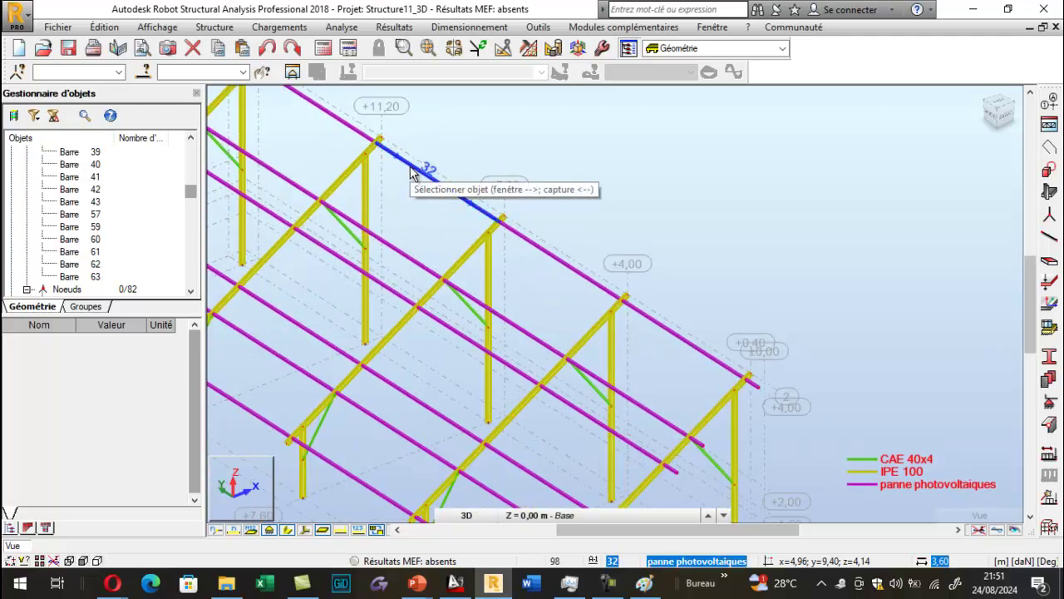
pyautogui.scroll(4, 376, 150)
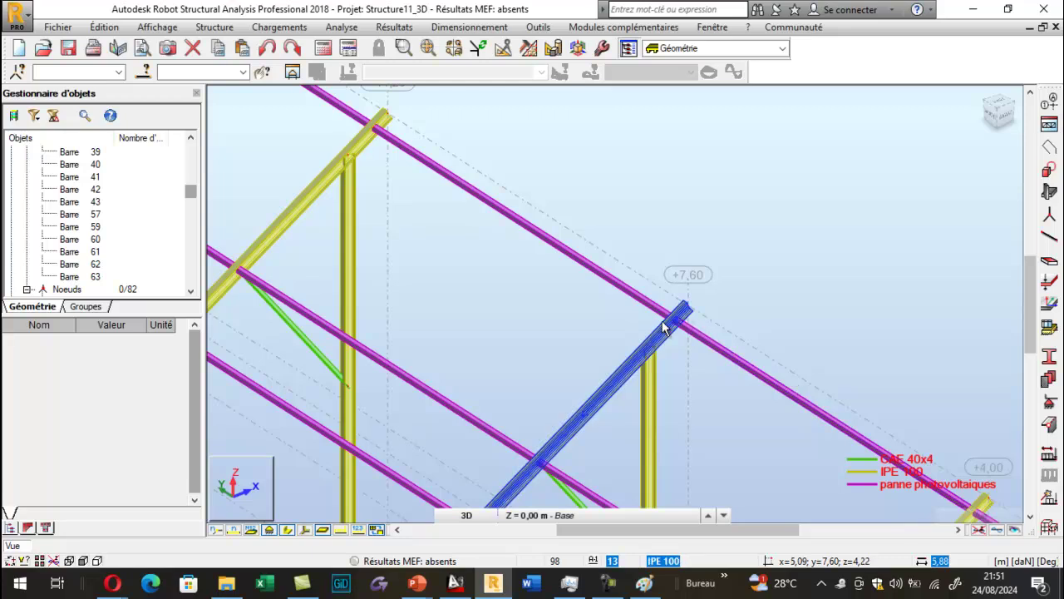
pyautogui.scroll(-2, 503, 276)
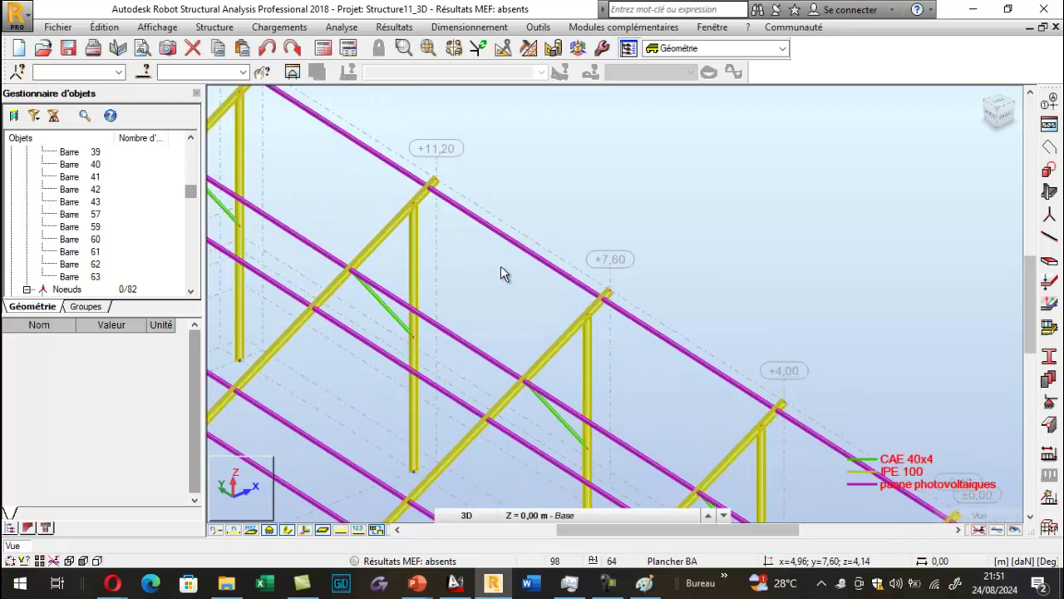
# Step: Hide the section shapes and apply the ART-ART bar release to the uppermost purlin between the +7,60 and +11,20 frames
pyautogui.click(1052, 528)
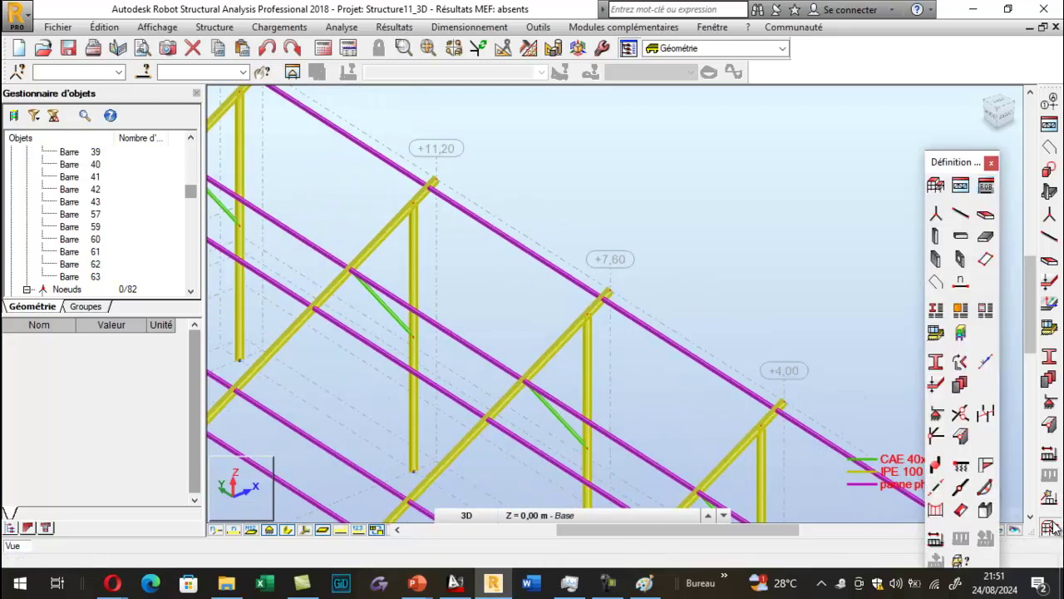
pyautogui.click(937, 437)
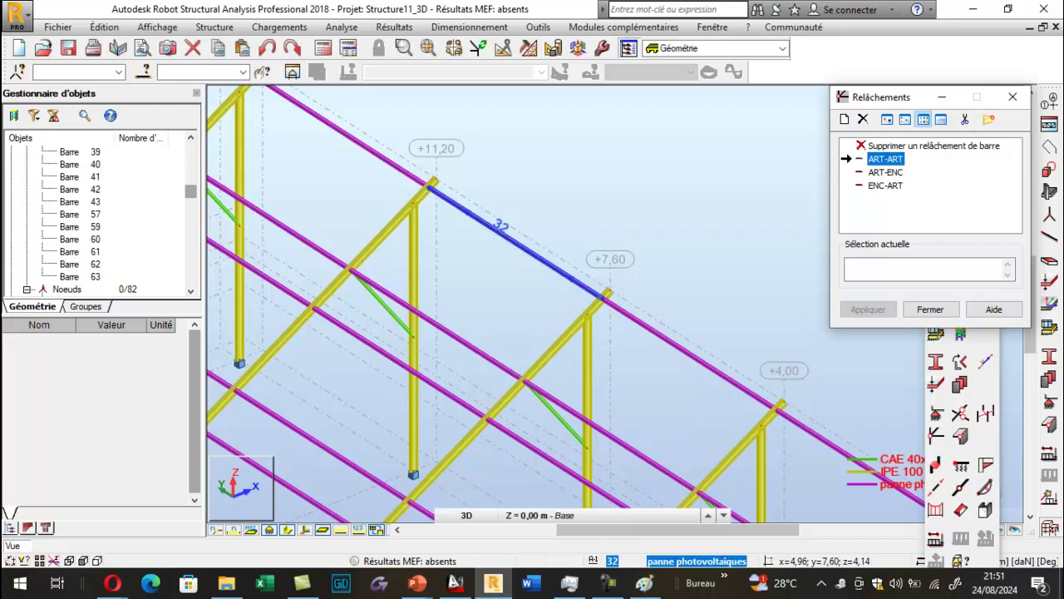
pyautogui.click(285, 529)
pyautogui.click(889, 266)
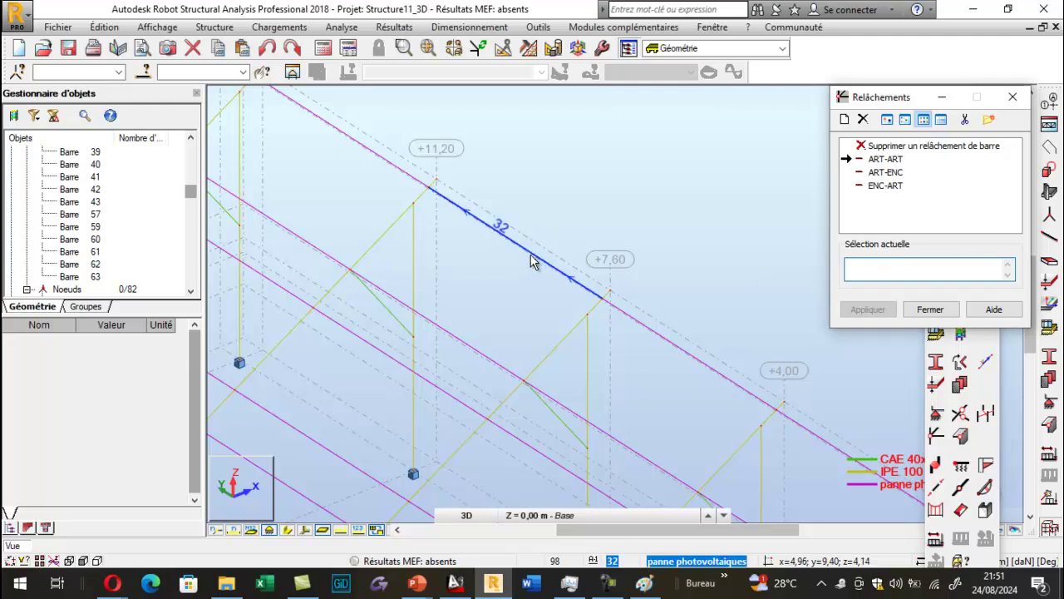
pyautogui.click(518, 299)
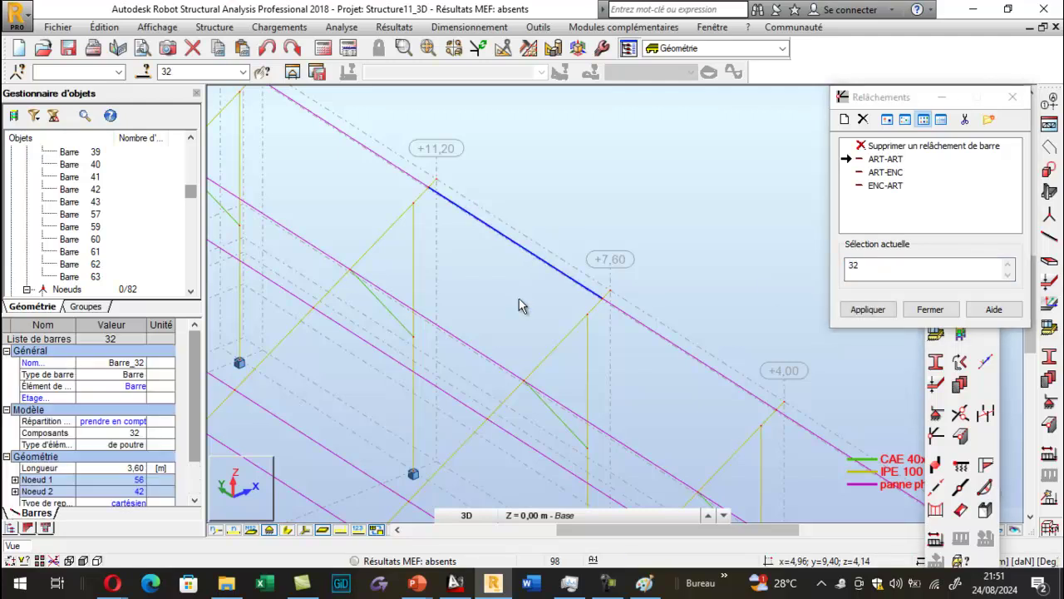
pyautogui.click(852, 314)
pyautogui.click(851, 314)
# Step: Check the release symbols at the purlin's ends and review the released directions in the ART-ART definition
pyautogui.scroll(3, 426, 200)
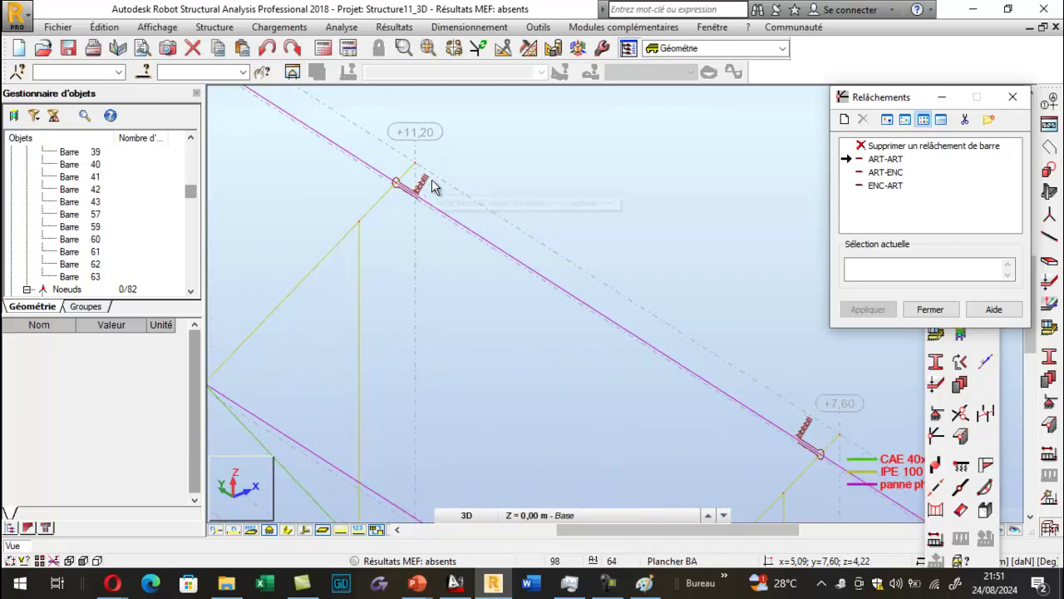
pyautogui.doubleClick(877, 159)
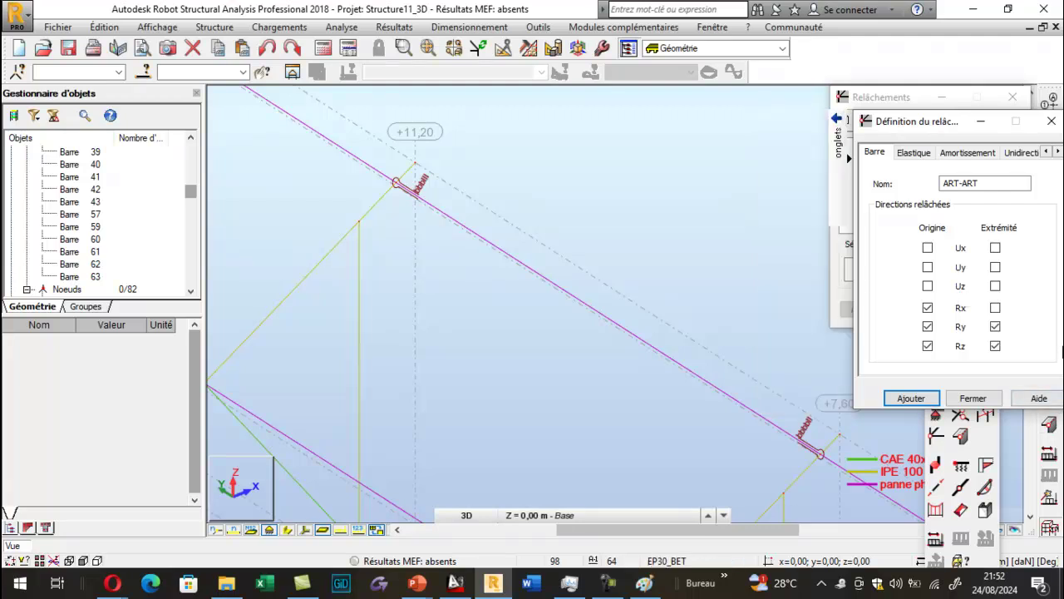
pyautogui.click(1051, 122)
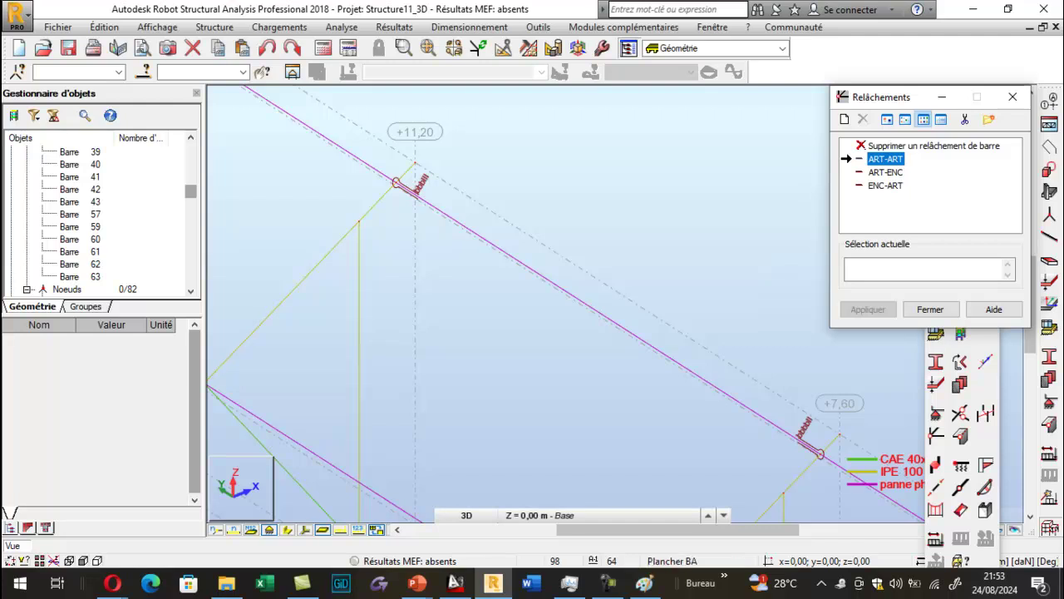
# Step: Display the section shapes and select the five lower purlins between the +7,60 and +11,20 frames for the bar release
pyautogui.click(861, 272)
pyautogui.scroll(-6, 554, 213)
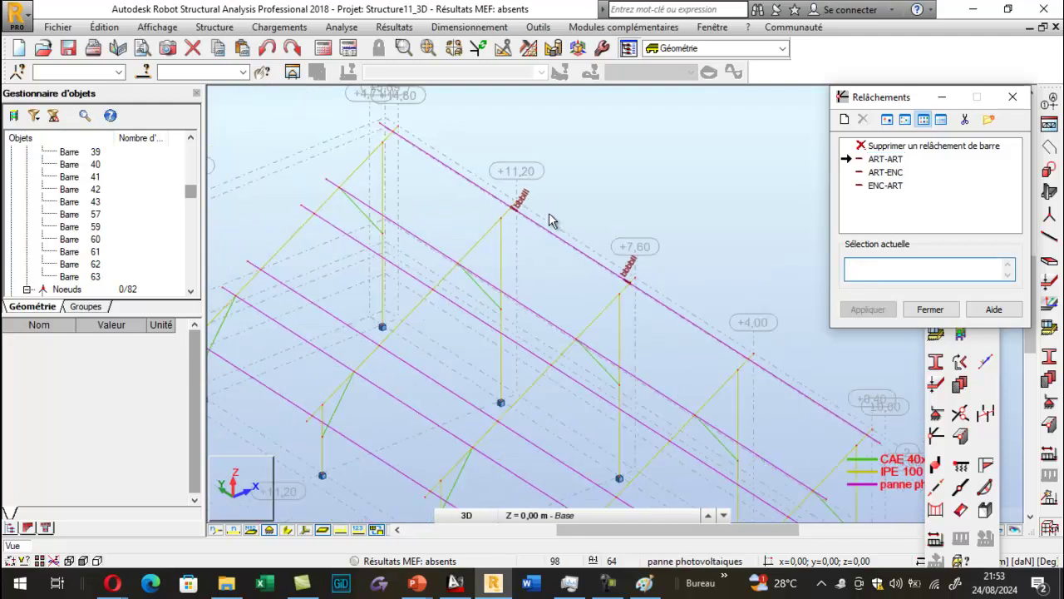
pyautogui.click(287, 530)
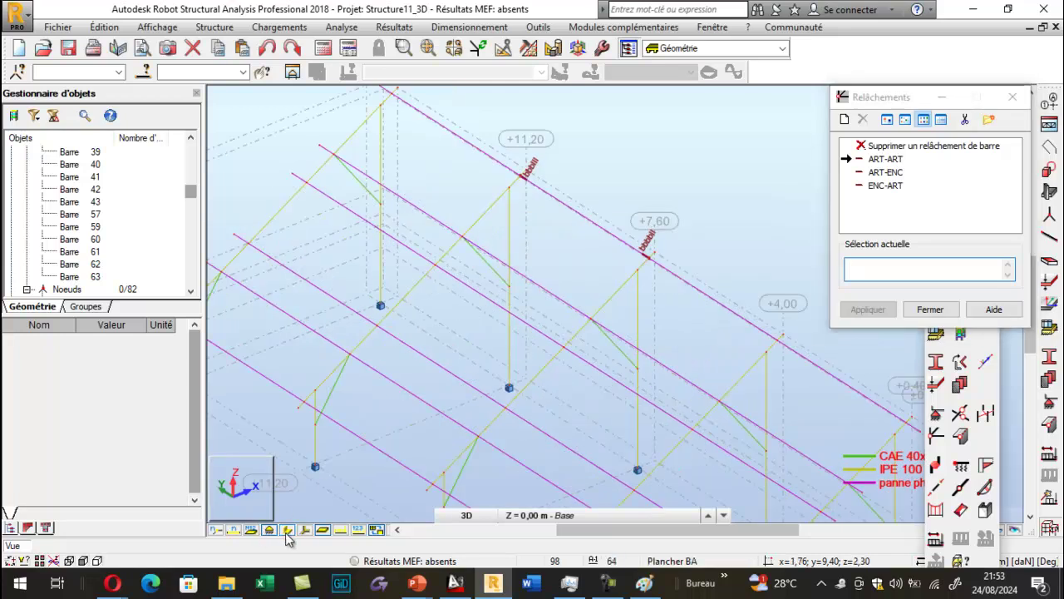
pyautogui.keyDown('ctrl'); pyautogui.click(510, 275); pyautogui.keyUp('ctrl')
pyautogui.keyDown('ctrl'); pyautogui.click(484, 295); pyautogui.keyUp('ctrl')
pyautogui.keyDown('ctrl'); pyautogui.click(407, 354); pyautogui.keyUp('ctrl')
pyautogui.keyDown('ctrl'); pyautogui.click(382, 374); pyautogui.keyUp('ctrl')
pyautogui.keyDown('ctrl'); pyautogui.click(357, 436); pyautogui.keyUp('ctrl')
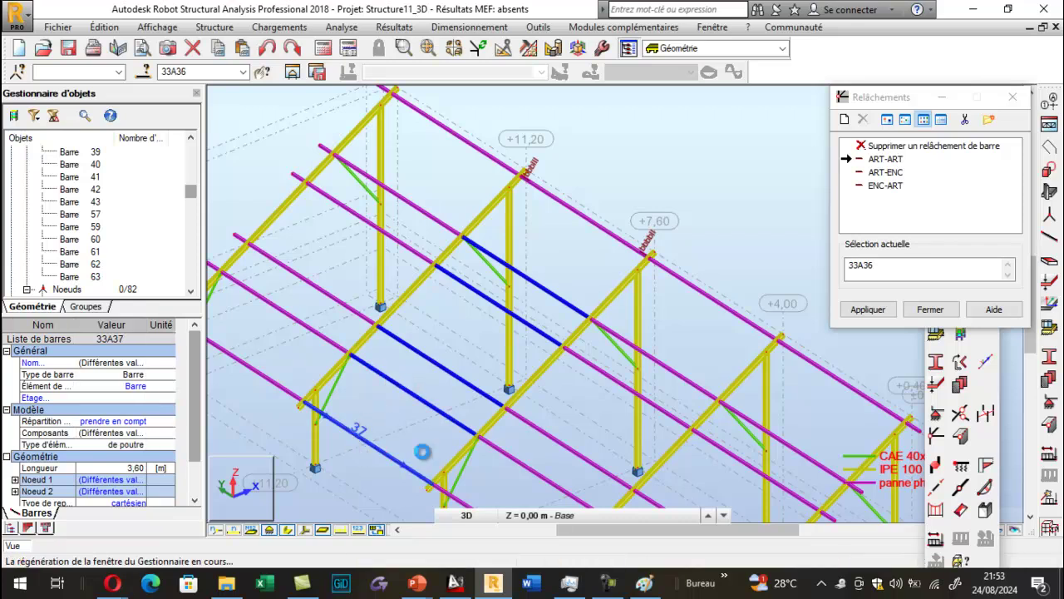
# Step: Add all six photovoltaic purlins between the +4,00 and +7,60 frames to the release selection
pyautogui.keyDown('ctrl'); pyautogui.click(502, 437); pyautogui.keyUp('ctrl')
pyautogui.keyDown('ctrl'); pyautogui.click(487, 451); pyautogui.keyUp('ctrl')
pyautogui.keyDown('ctrl'); pyautogui.click(524, 422); pyautogui.keyUp('ctrl')
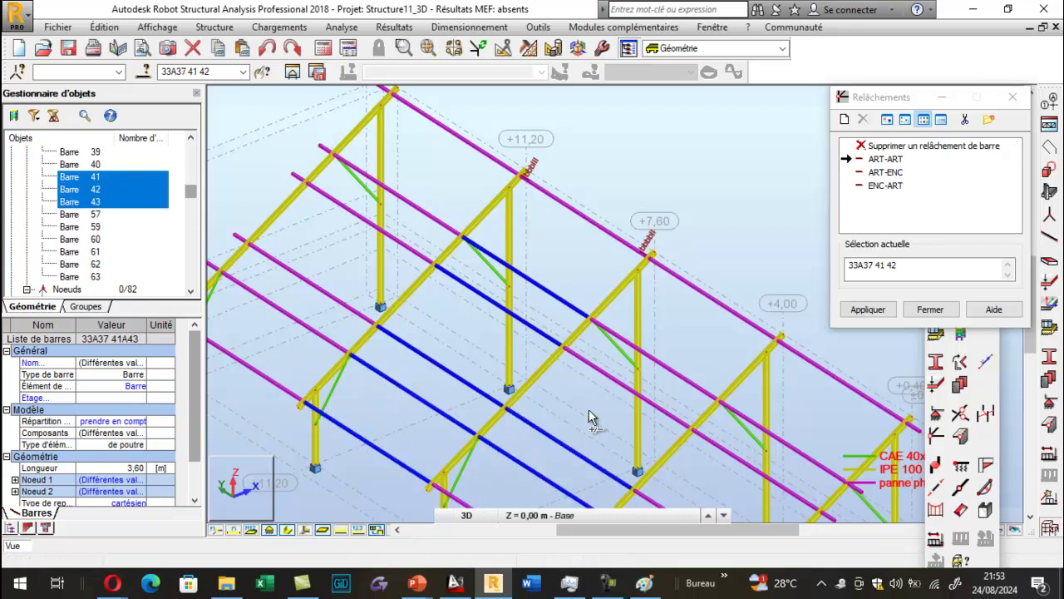
pyautogui.keyDown('ctrl'); pyautogui.click(615, 365); pyautogui.keyUp('ctrl')
pyautogui.keyDown('ctrl'); pyautogui.click(628, 345); pyautogui.keyUp('ctrl')
pyautogui.keyDown('ctrl'); pyautogui.click(684, 280); pyautogui.keyUp('ctrl')
pyautogui.keyDown('ctrl'); pyautogui.click(804, 361); pyautogui.keyUp('ctrl')
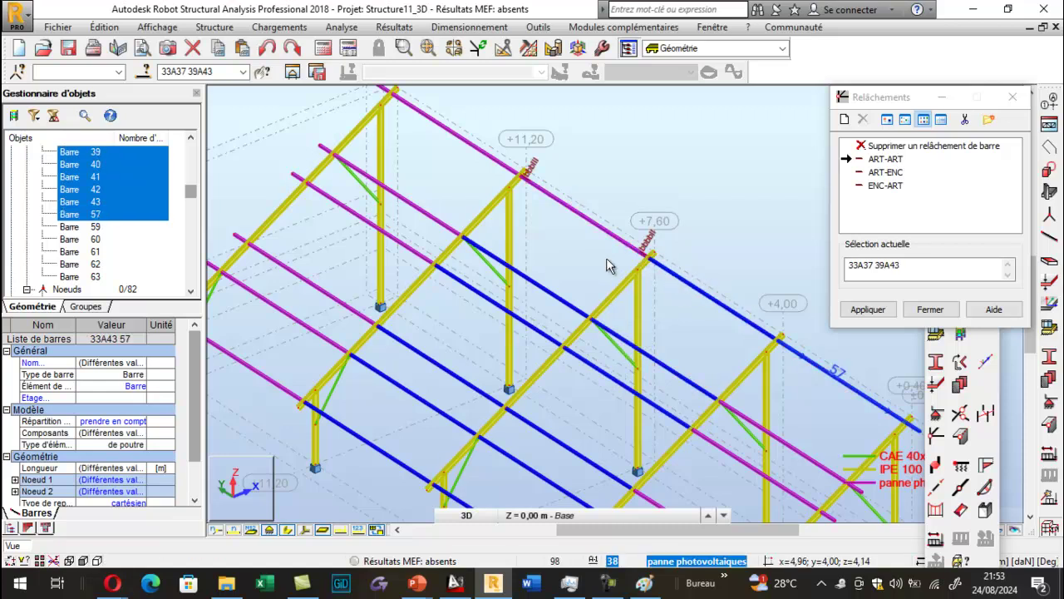
pyautogui.scroll(-2, 613, 261)
pyautogui.scroll(3, 719, 374)
pyautogui.keyDown('ctrl'); pyautogui.click(719, 375); pyautogui.keyUp('ctrl')
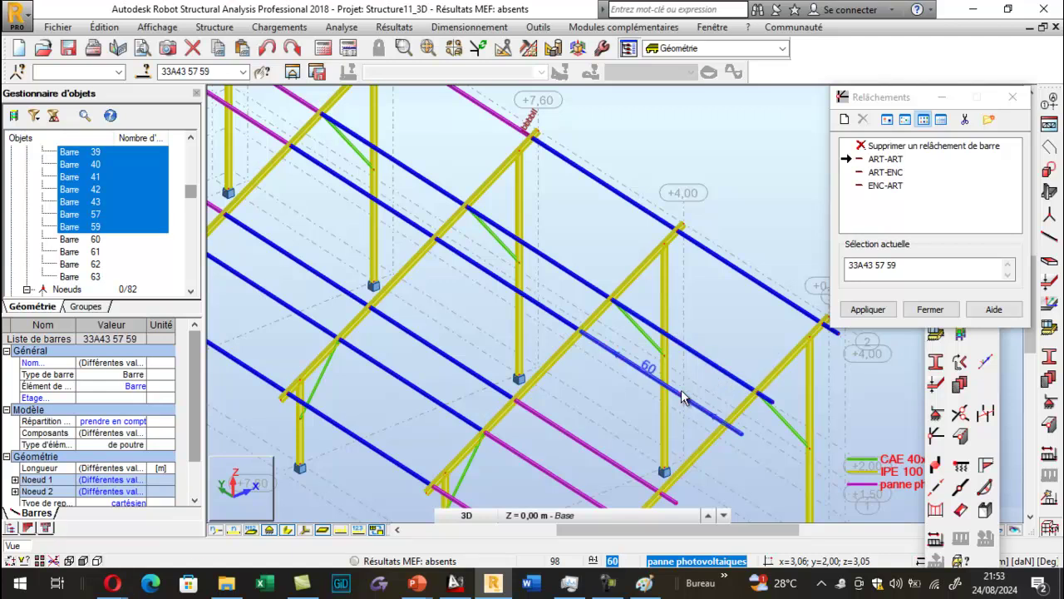
pyautogui.keyDown('ctrl'); pyautogui.click(758, 287); pyautogui.keyUp('ctrl')
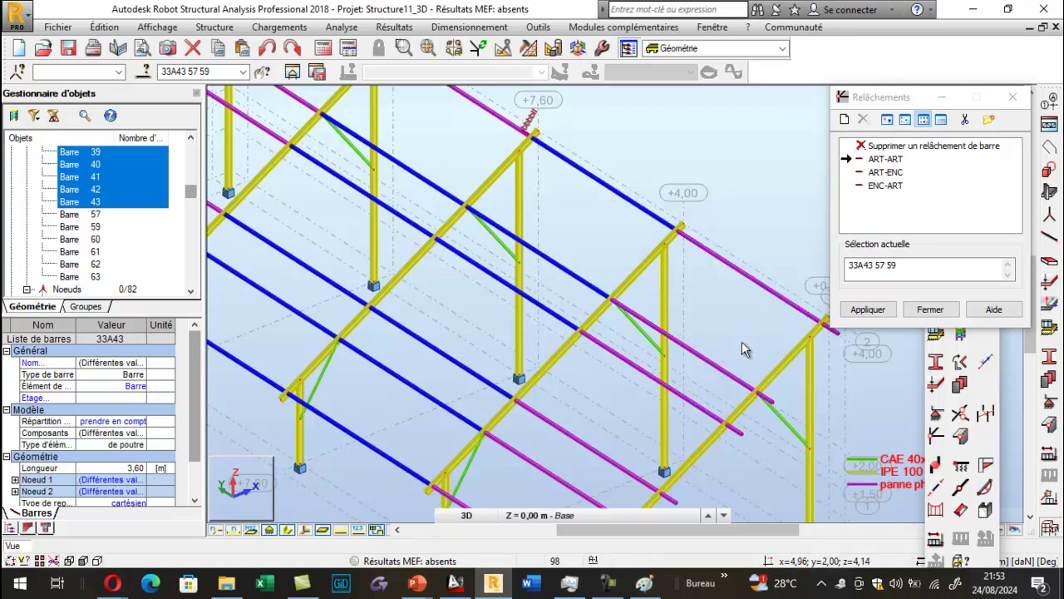
# Step: Apply the ART-ART release to the selected purlins between the +4,00 and +11,20 frames
pyautogui.scroll(-2, 743, 349)
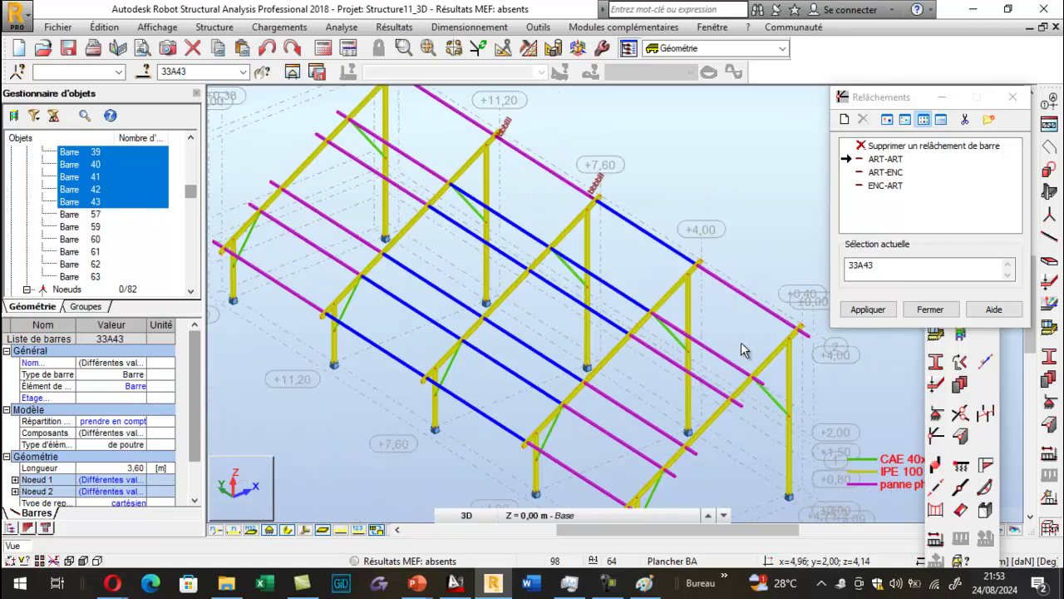
pyautogui.click(869, 310)
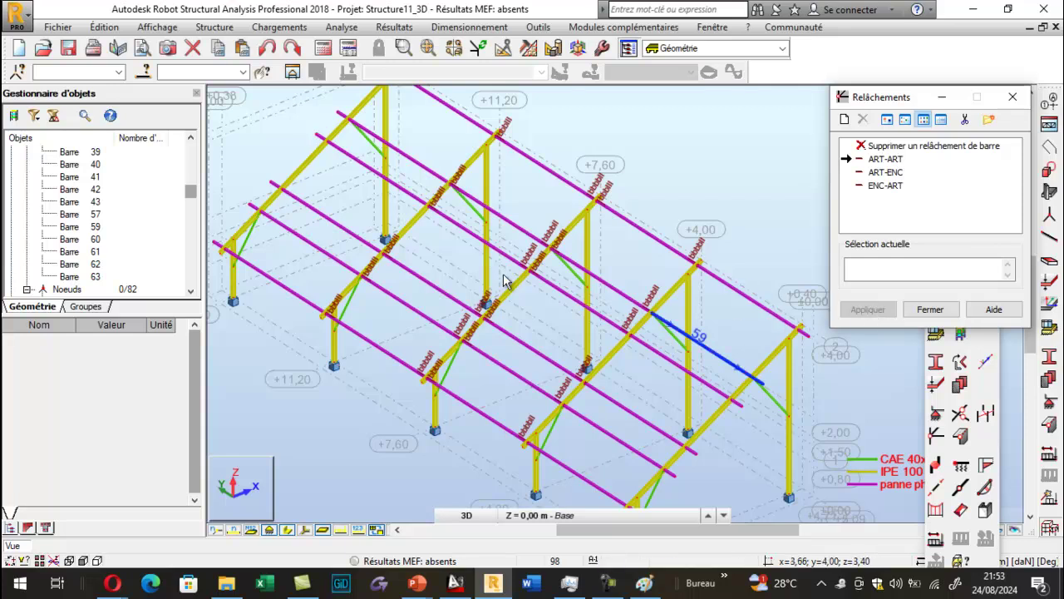
# Step: Apply the ART-ENC release to the uppermost purlin between the +11,20 and +14,80 frames, hinging its +11,20 end
pyautogui.scroll(3, 397, 127)
pyautogui.scroll(2, 397, 126)
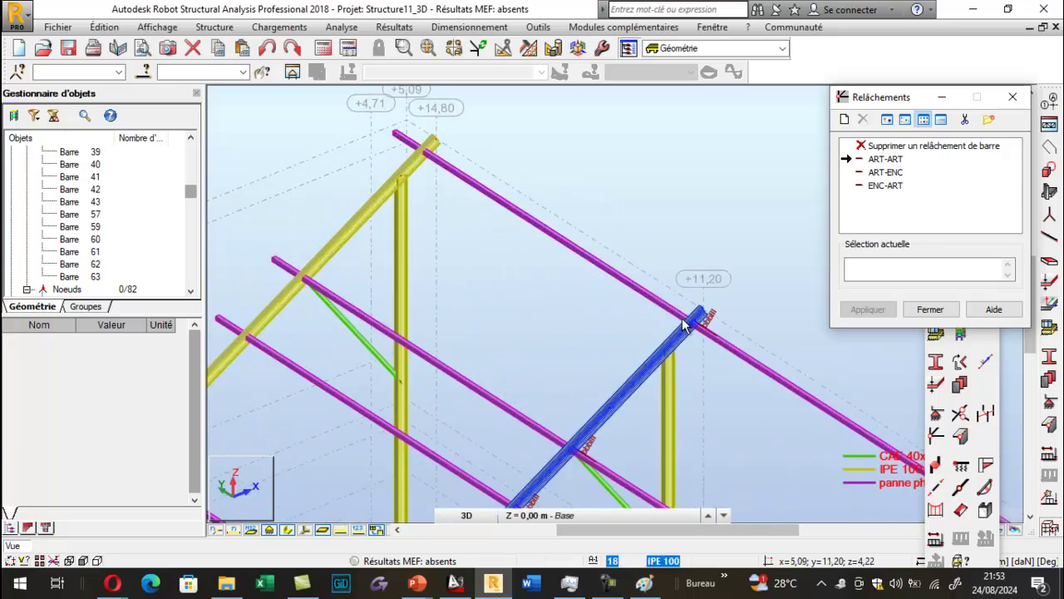
pyautogui.click(886, 172)
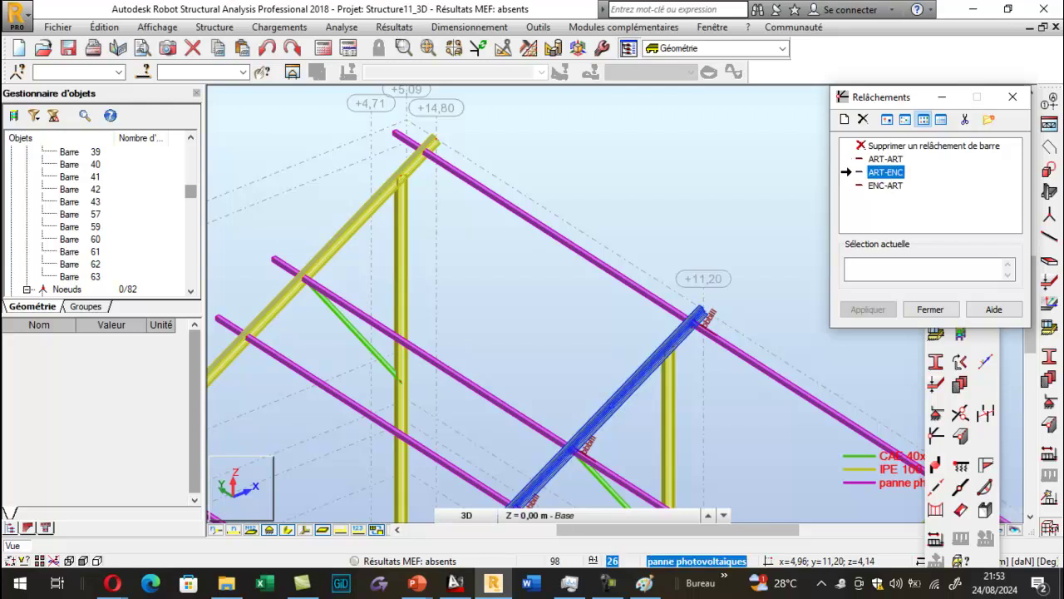
pyautogui.scroll(1, 697, 320)
pyautogui.click(688, 320)
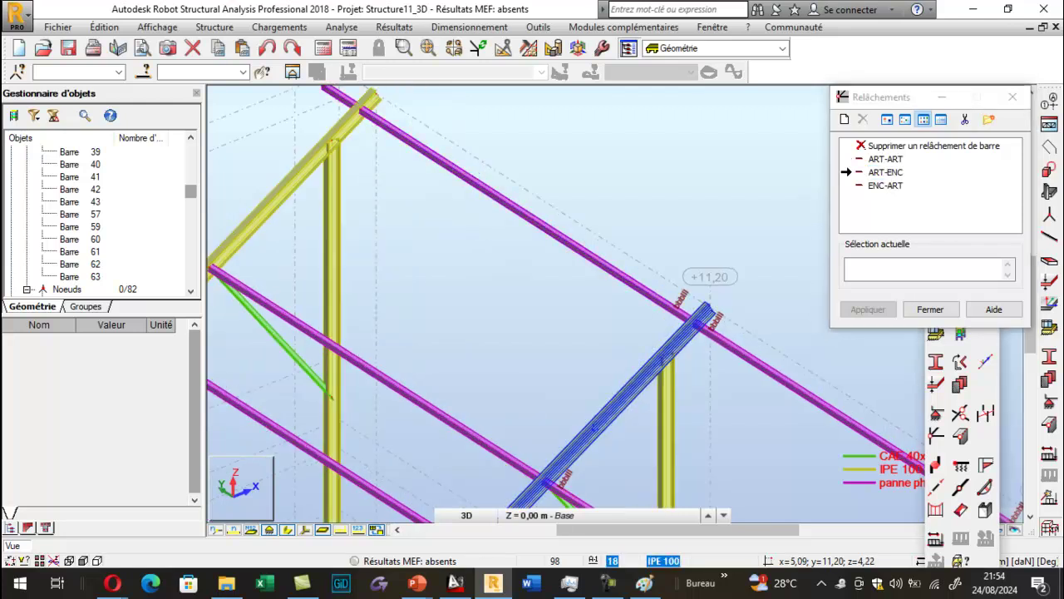
pyautogui.scroll(2, 689, 323)
pyautogui.scroll(-2, 697, 316)
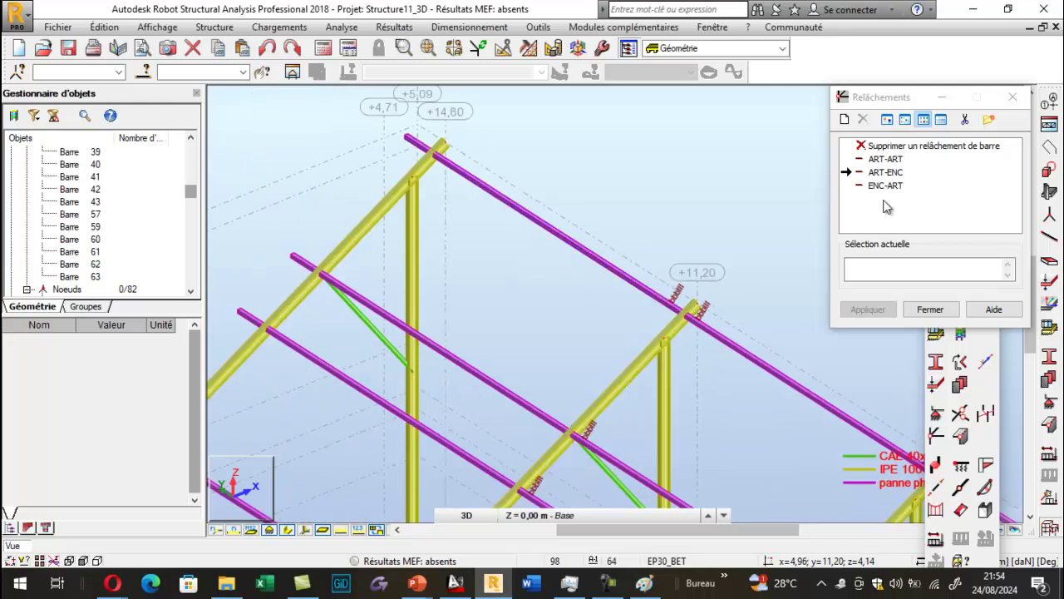
# Step: Apply the ART-ENC release to the five lower purlins of the +11,20 to +14,80 bay, hinging their +11,20 ends
pyautogui.scroll(3, 559, 427)
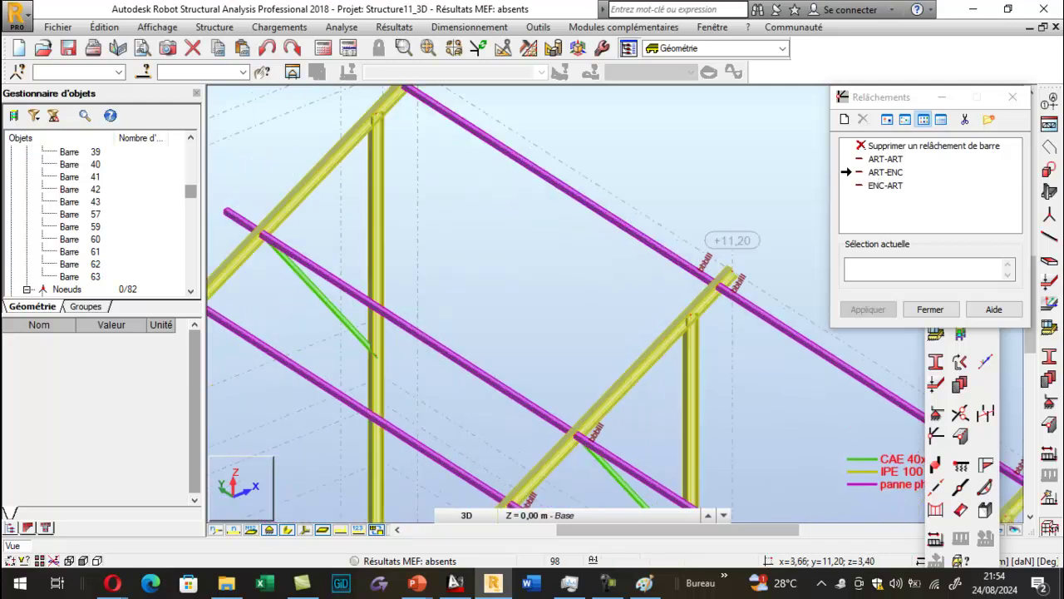
pyautogui.click(557, 419)
pyautogui.scroll(-1, 570, 341)
pyautogui.scroll(-5, 569, 341)
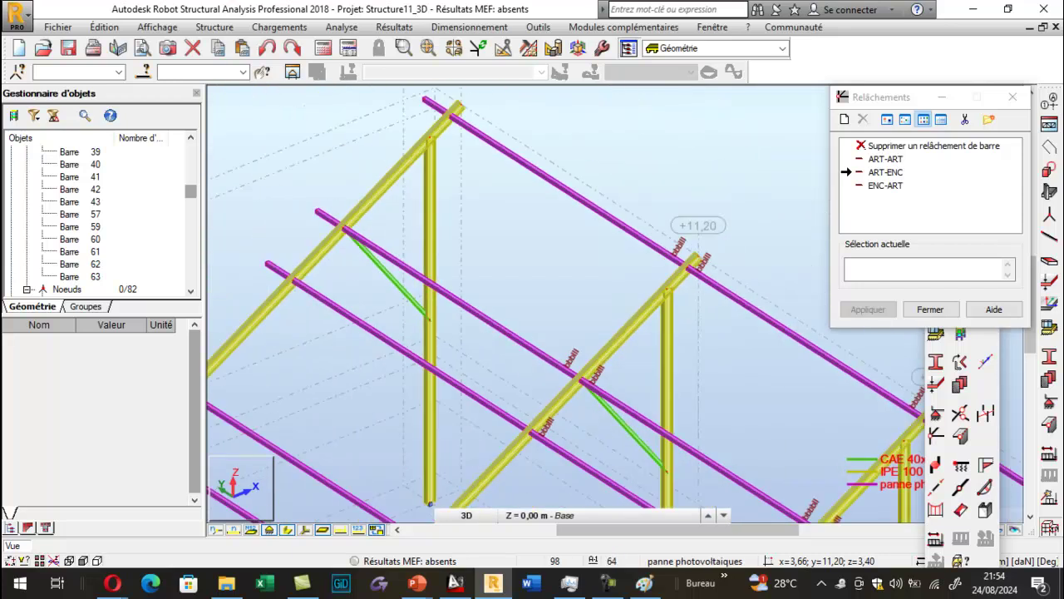
pyautogui.scroll(-4, 407, 350)
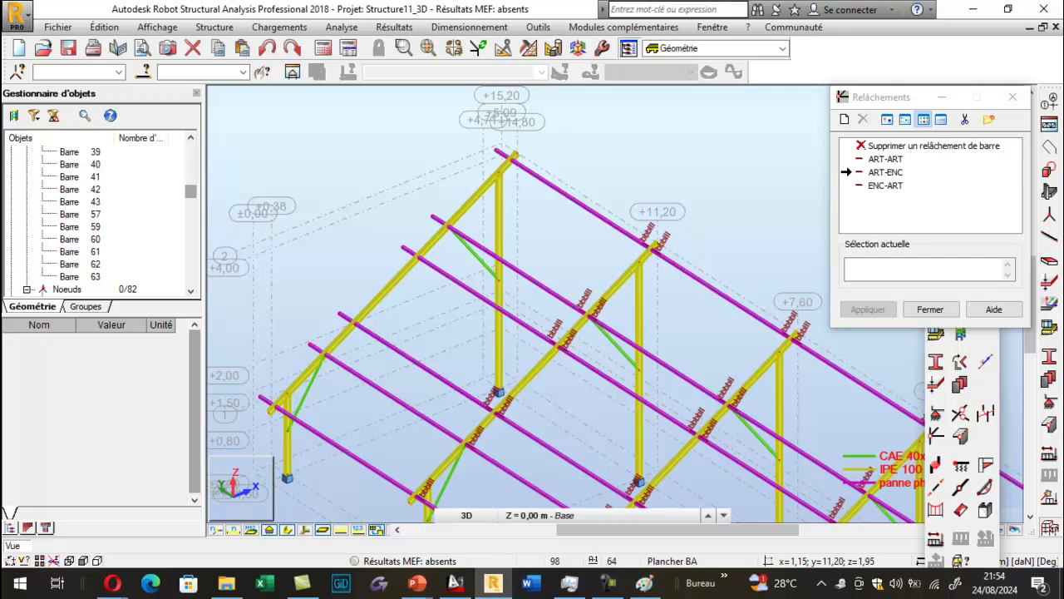
pyautogui.scroll(-2, 503, 392)
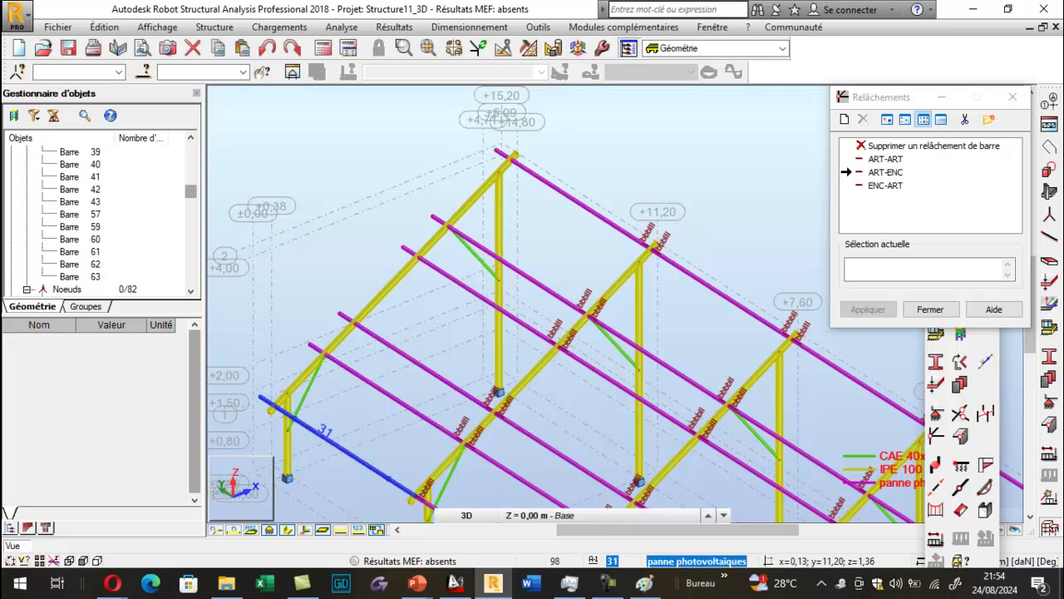
pyautogui.scroll(-2, 503, 391)
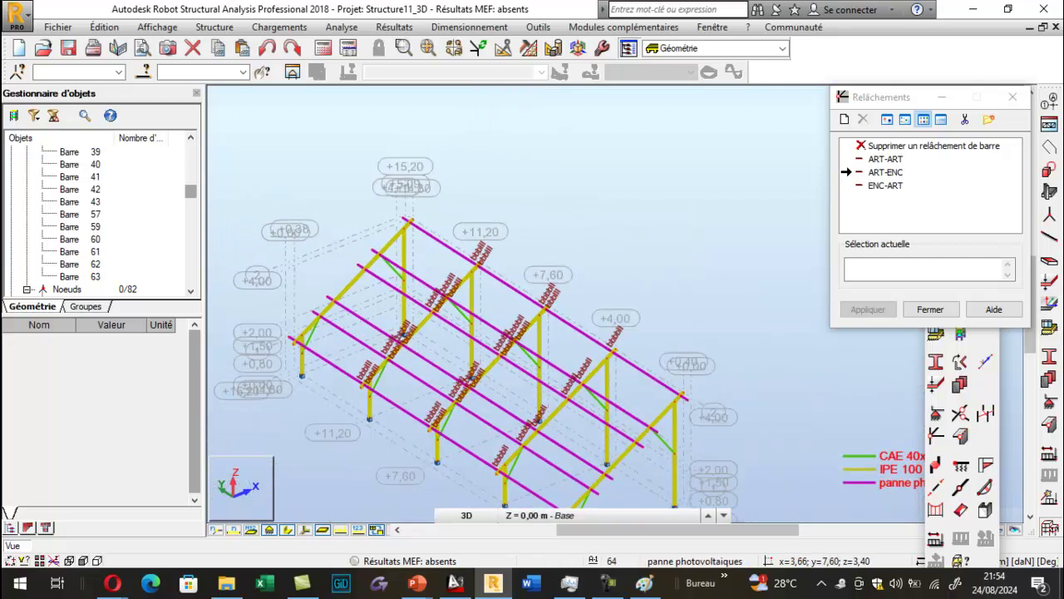
# Step: Apply the ART-ENC release to the six purlins between the +0,40 and +4,00 frames, hinging their +4,00 ends
pyautogui.scroll(4, 594, 321)
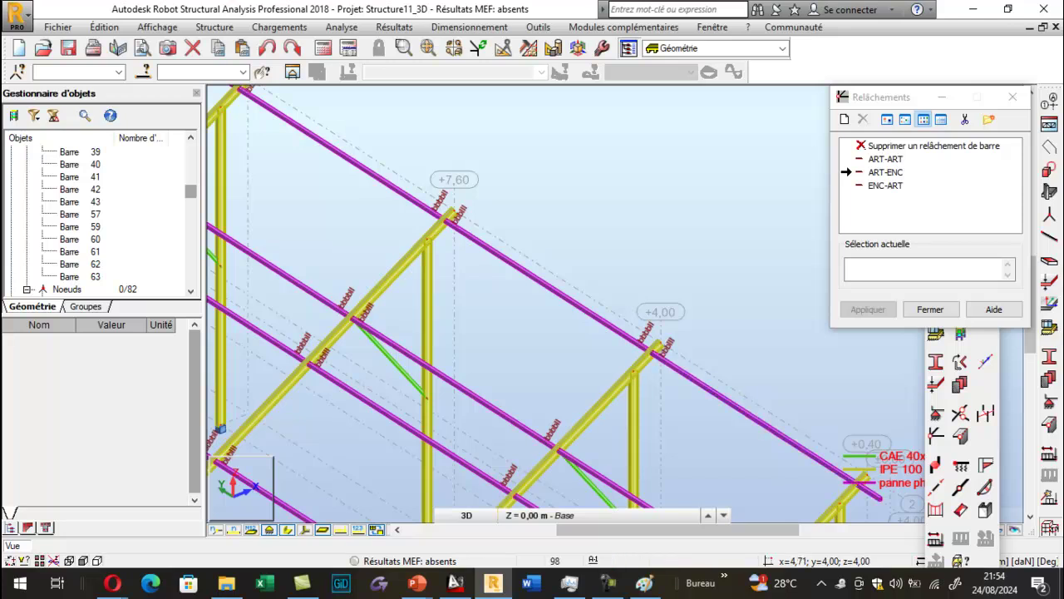
pyautogui.scroll(-2, 631, 326)
pyautogui.scroll(2, 599, 355)
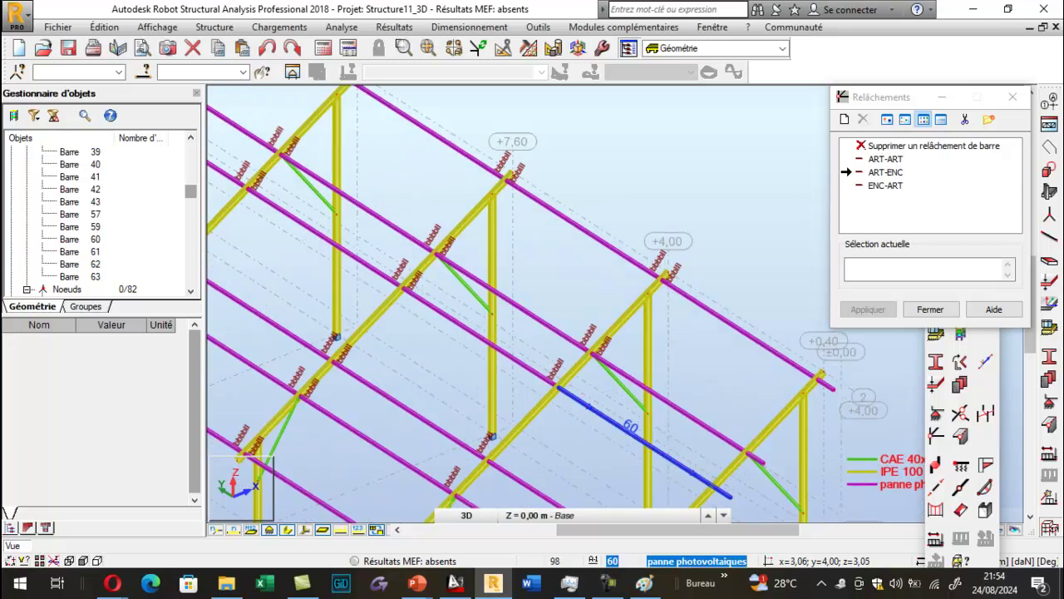
pyautogui.click(504, 470)
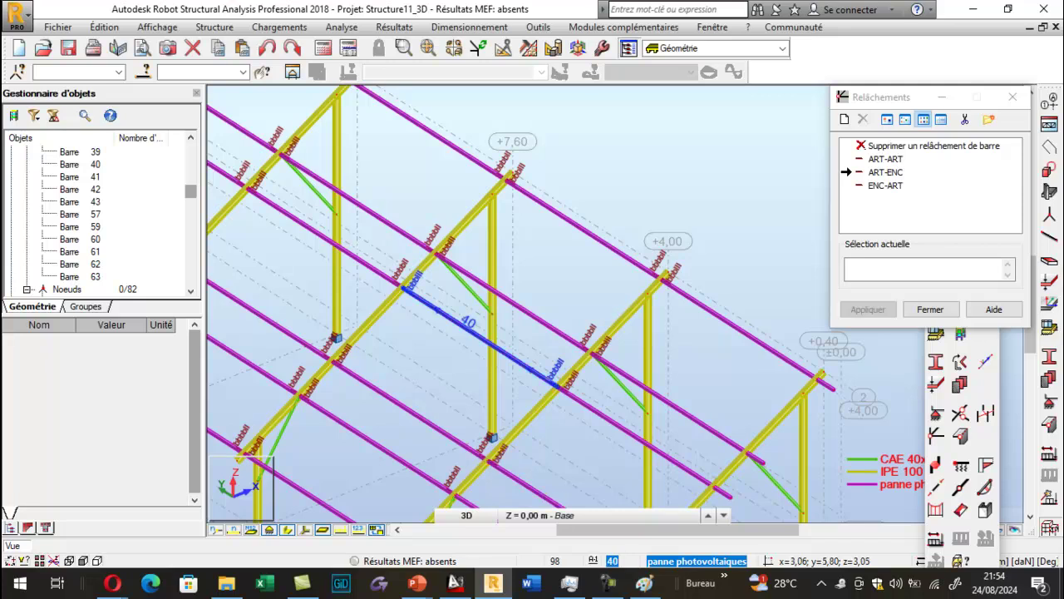
pyautogui.scroll(-2, 532, 349)
pyautogui.scroll(2, 510, 406)
pyautogui.click(484, 434)
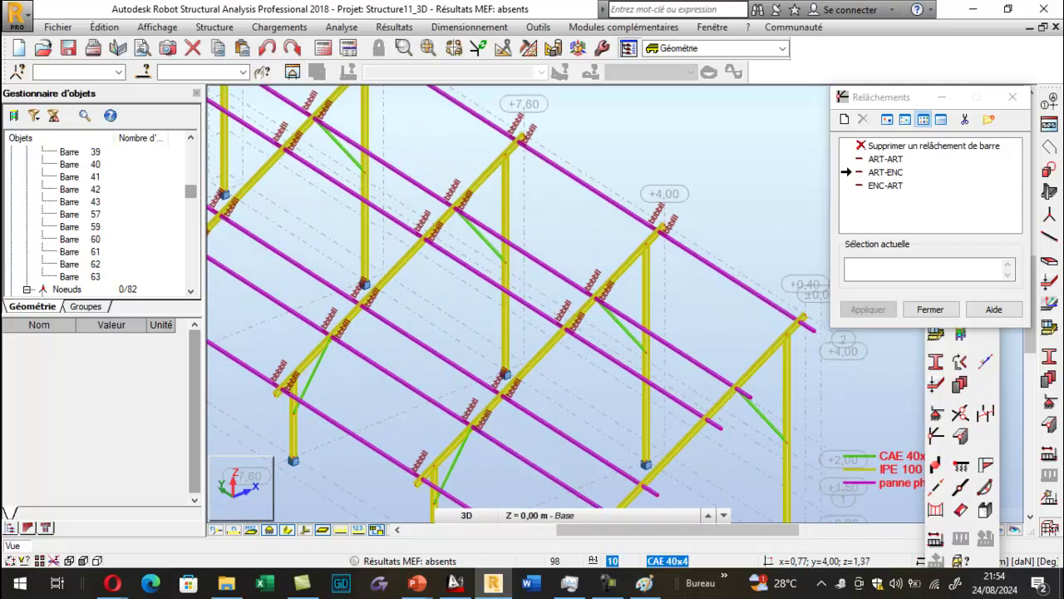
pyautogui.scroll(-3, 484, 507)
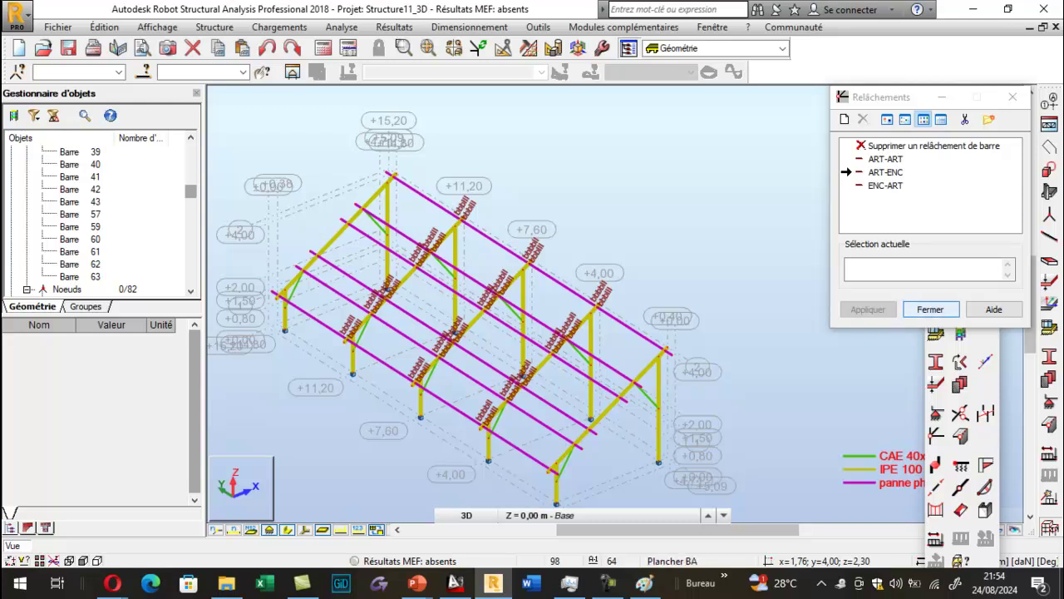
# Step: Inspect the purlin and brace joints at the +0,40 end frame, and close the bar release definitions and the structure definition toolbar
pyautogui.scroll(3, 650, 410)
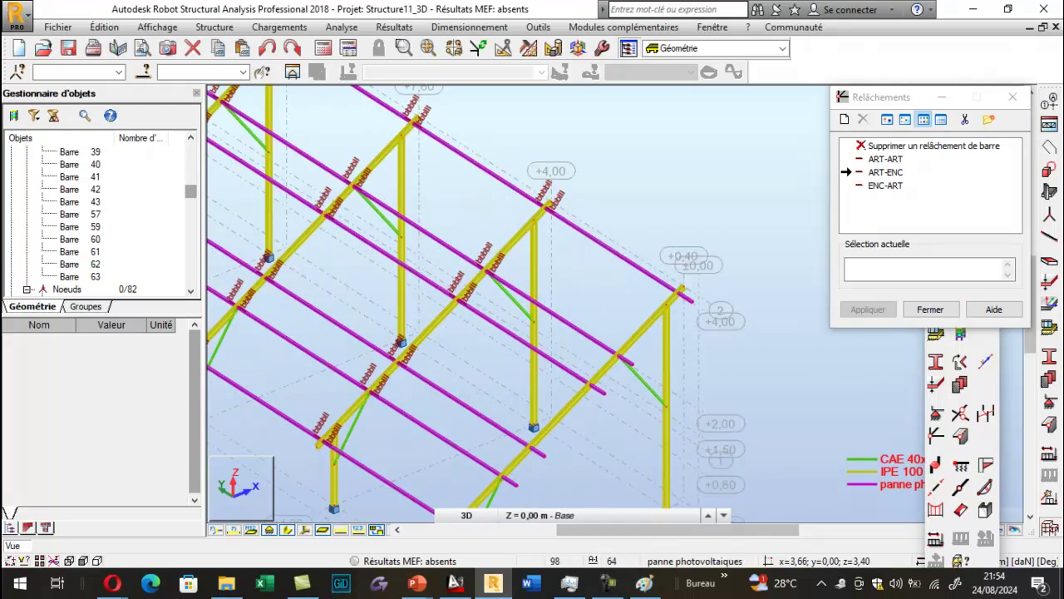
pyautogui.scroll(3, 650, 411)
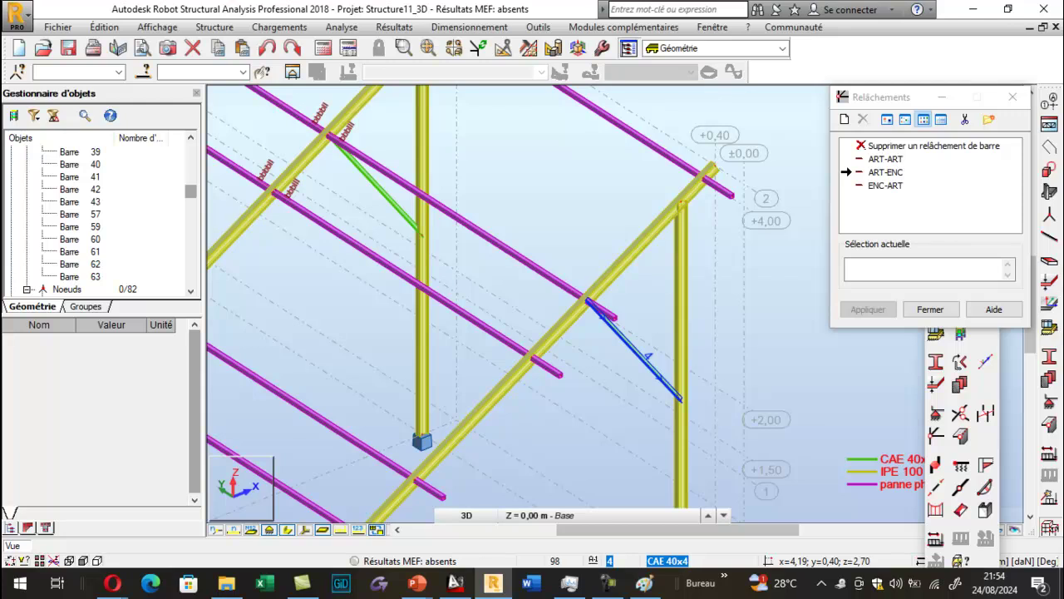
pyautogui.click(885, 159)
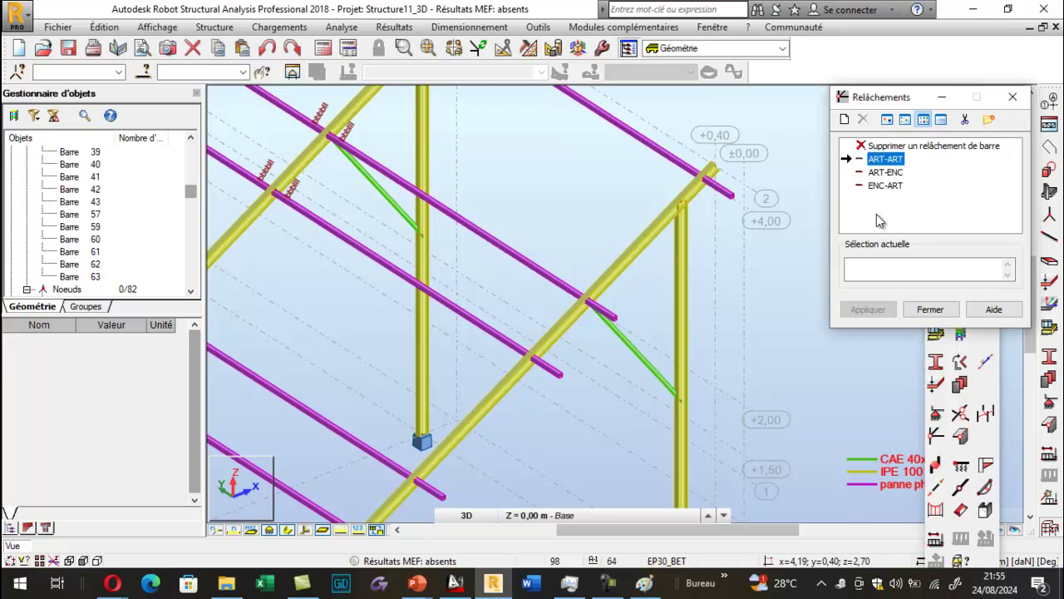
pyautogui.scroll(-3, 546, 280)
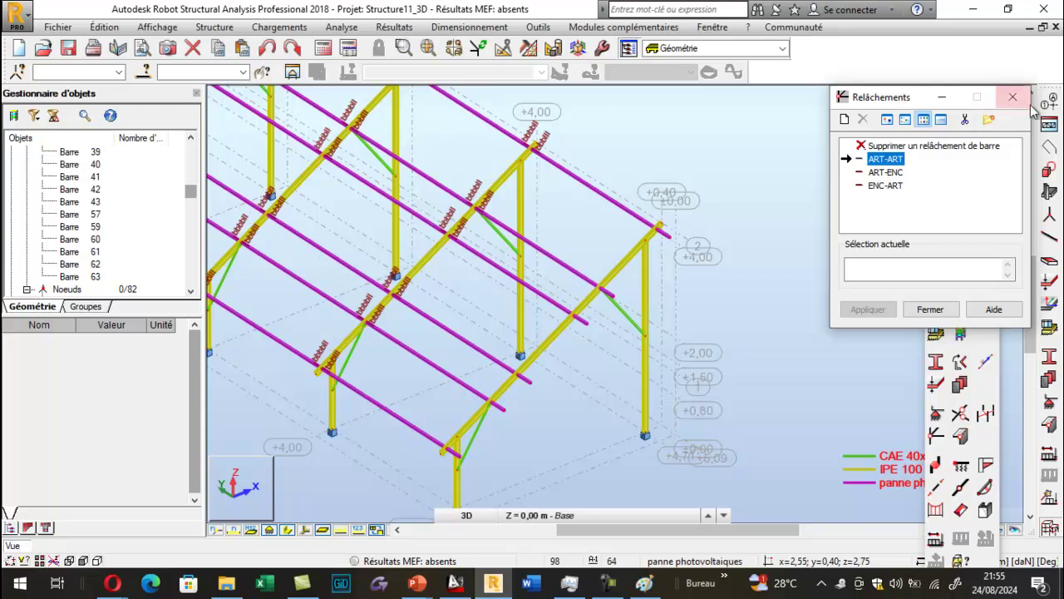
pyautogui.click(1018, 97)
pyautogui.scroll(-4, 621, 281)
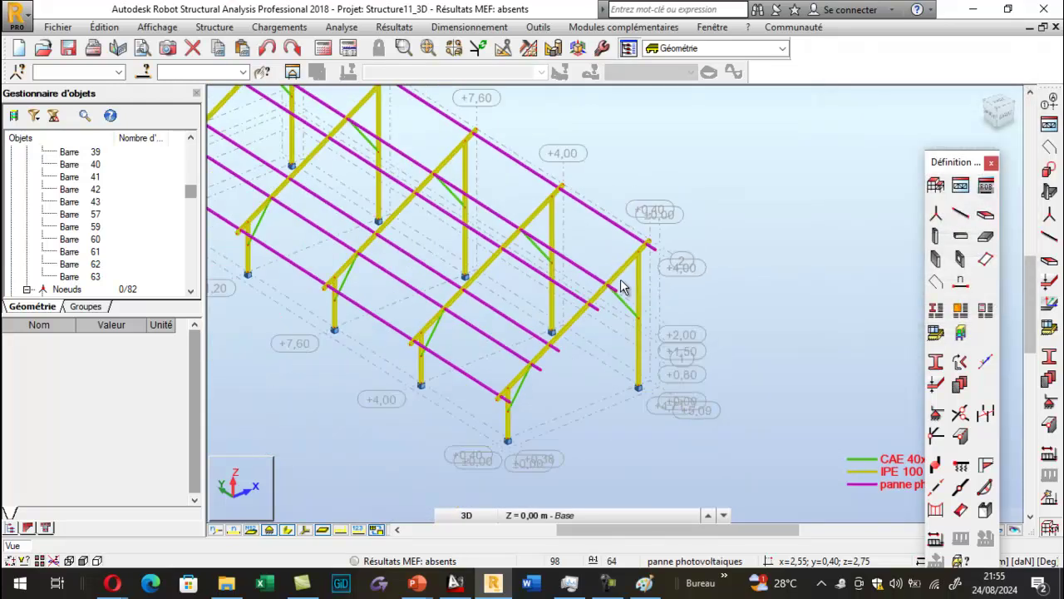
pyautogui.click(992, 165)
pyautogui.scroll(-3, 726, 267)
pyautogui.scroll(2, 557, 198)
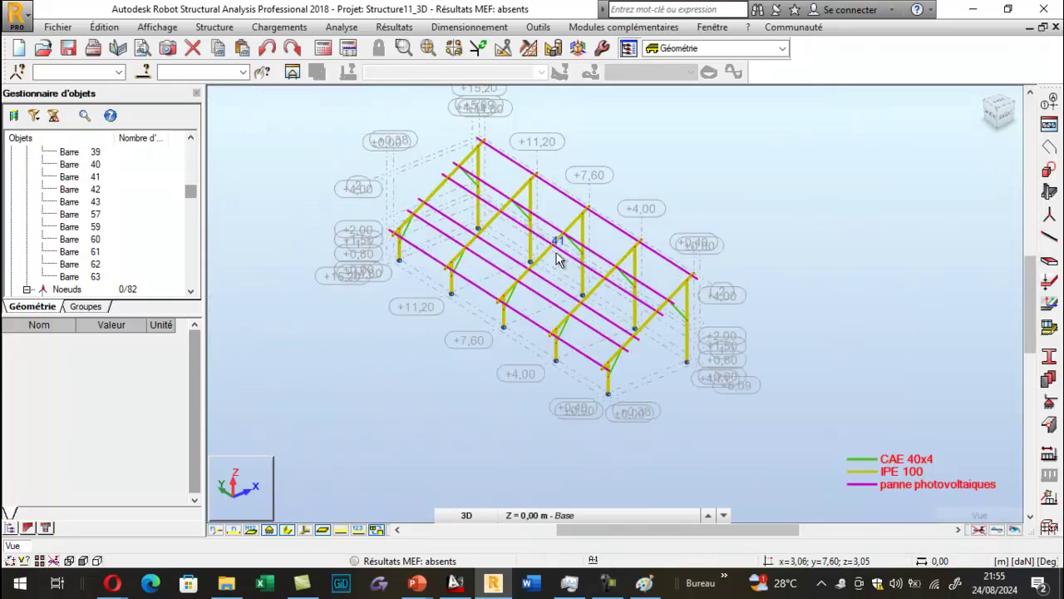
pyautogui.scroll(-2, 568, 339)
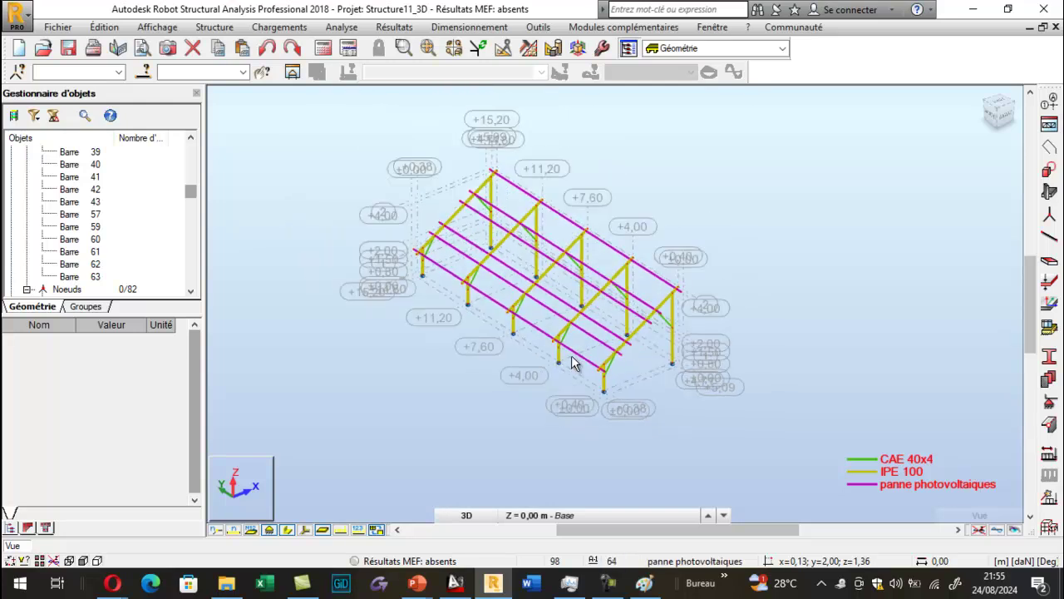
pyautogui.scroll(1, 513, 207)
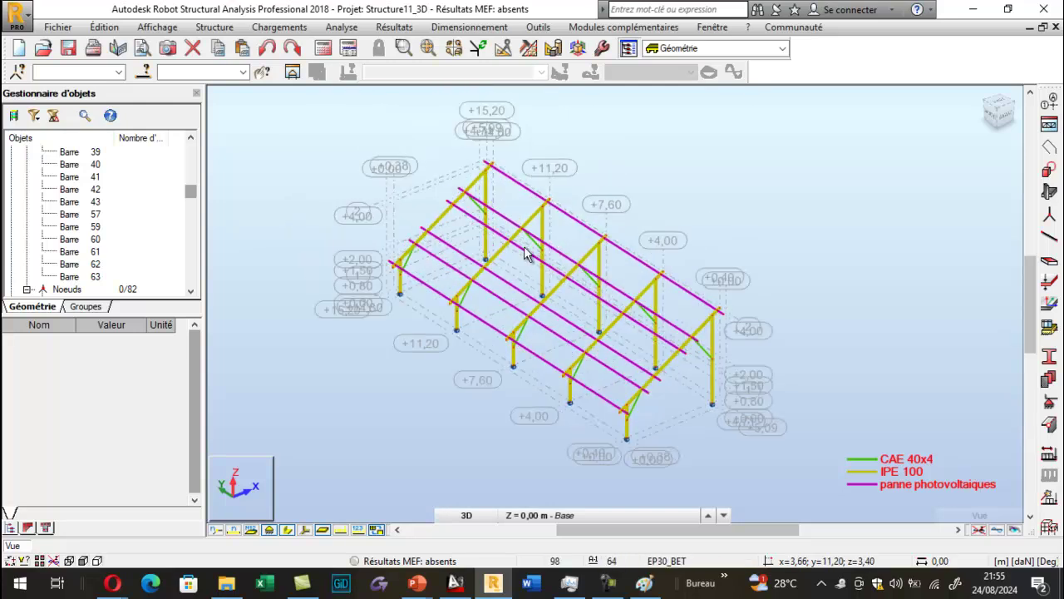
# Step: Hide the section shapes and turn on the display of the release symbols for the whole structure
pyautogui.click(289, 529)
pyautogui.rightClick(273, 176)
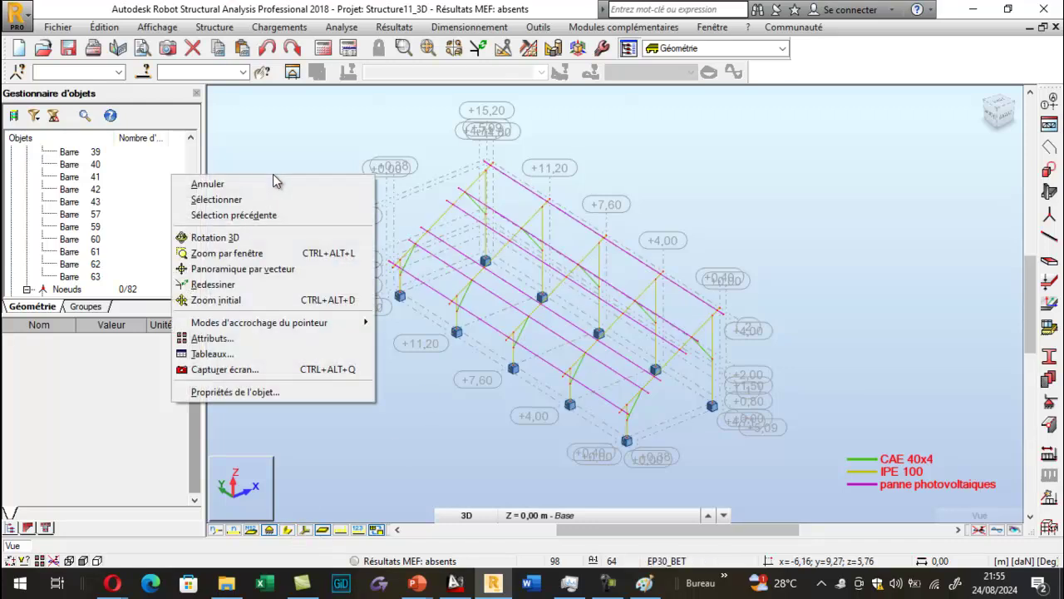
pyautogui.click(215, 337)
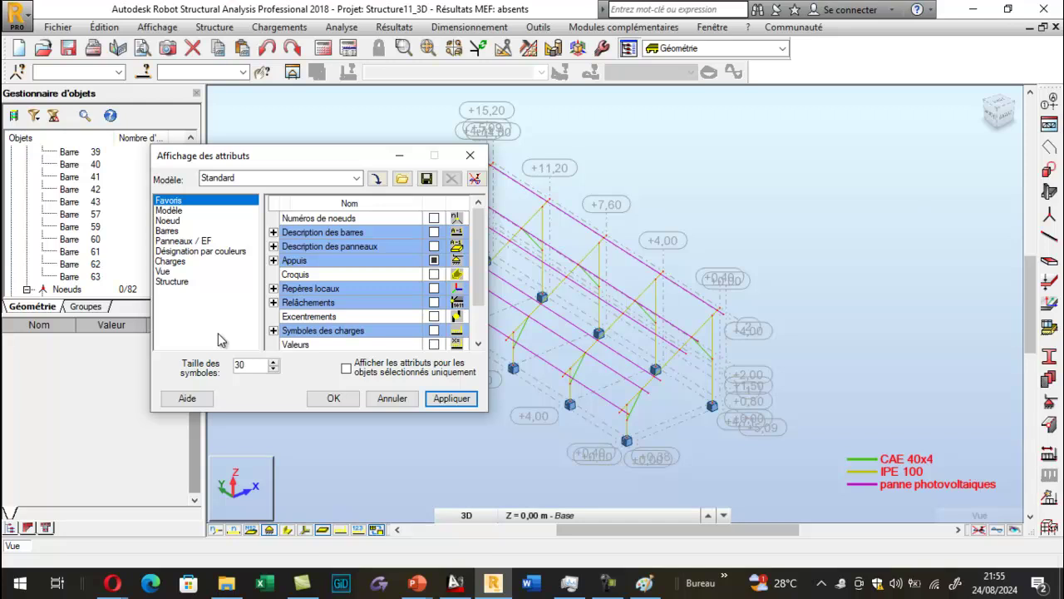
pyautogui.click(434, 301)
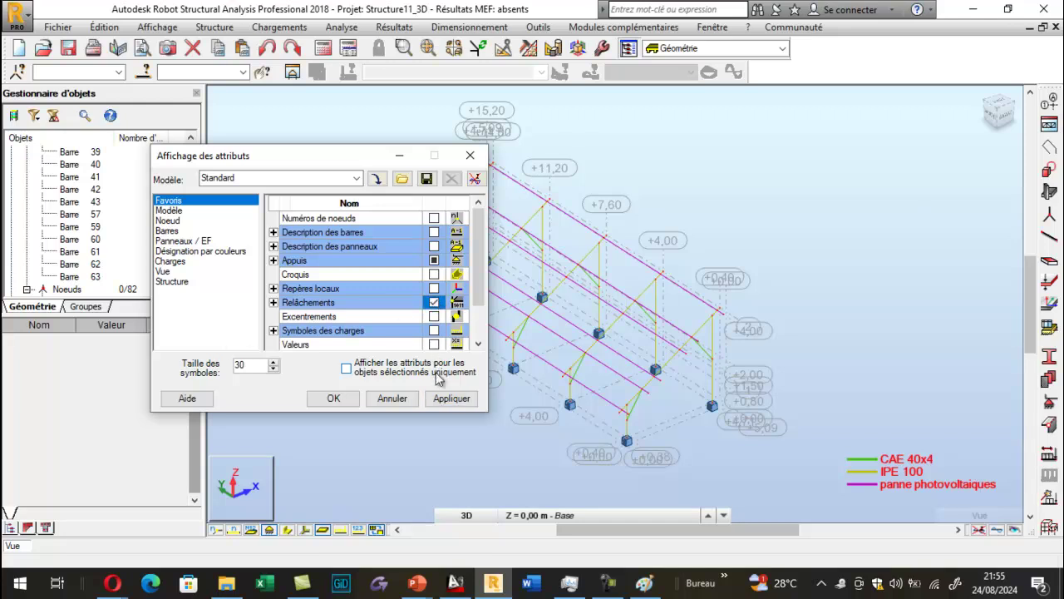
pyautogui.click(334, 398)
pyautogui.scroll(3, 552, 206)
pyautogui.scroll(-2, 477, 253)
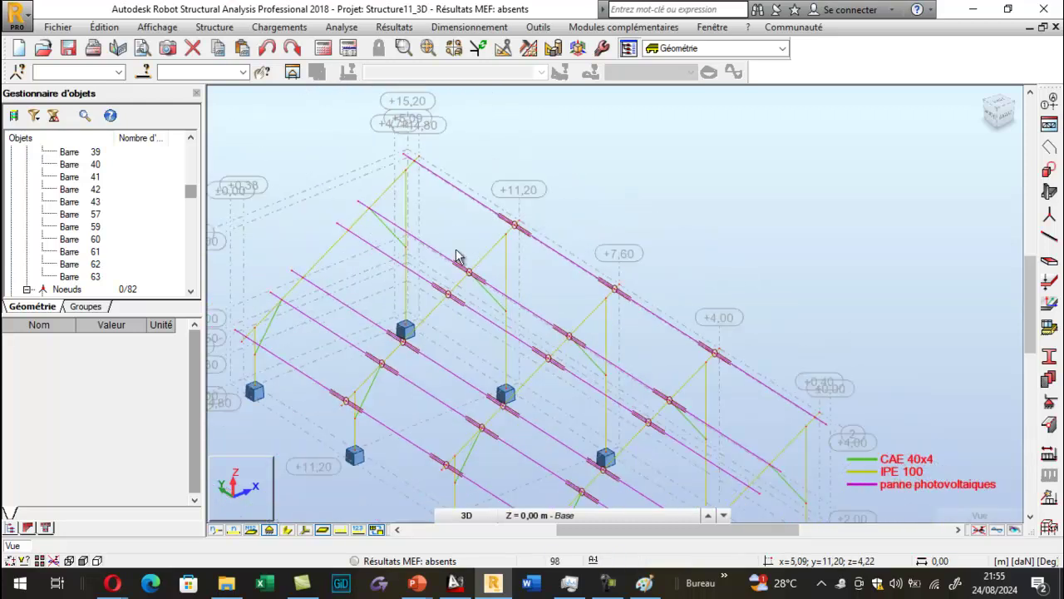
# Step: Examine the release symbols at the purlin-to-rafter joints from the +0,40 frame to the +14,80 frame
pyautogui.scroll(3, 508, 226)
pyautogui.scroll(-2, 481, 229)
pyautogui.scroll(-2, 623, 302)
pyautogui.scroll(4, 632, 316)
pyautogui.scroll(3, 605, 304)
pyautogui.scroll(-2, 601, 193)
pyautogui.scroll(-6, 604, 204)
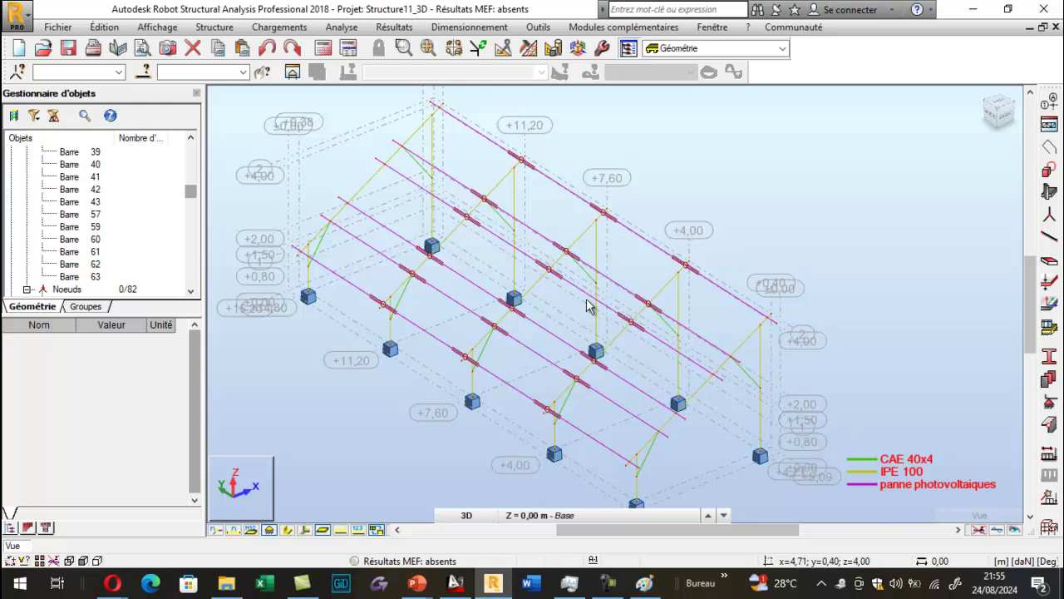
# Step: Turn off the display of the release symbols and show the section shapes of the bars again
pyautogui.rightClick(233, 195)
pyautogui.click(207, 356)
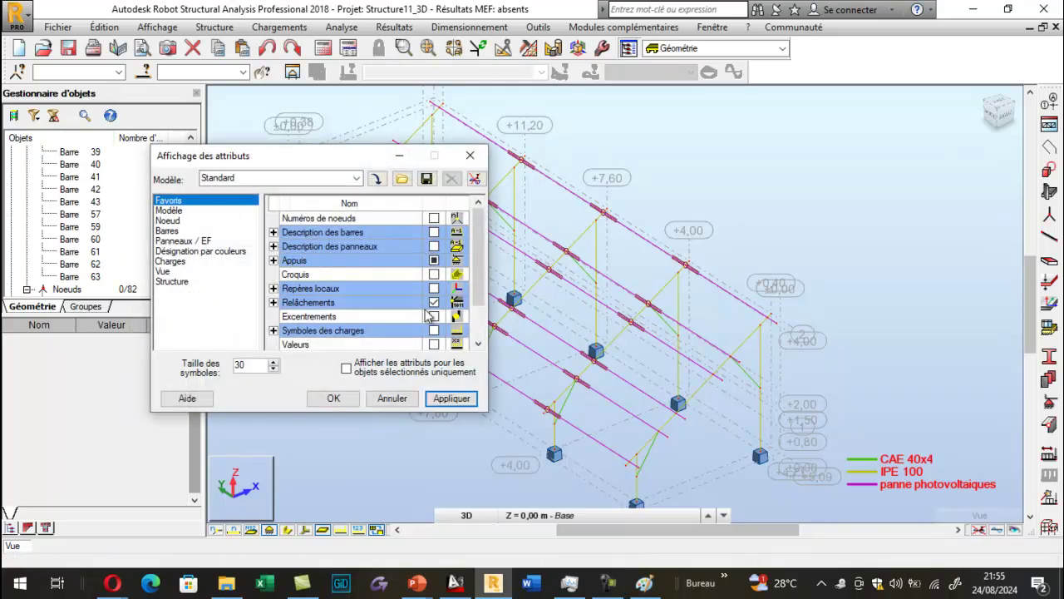
pyautogui.click(451, 399)
pyautogui.click(333, 398)
pyautogui.click(287, 530)
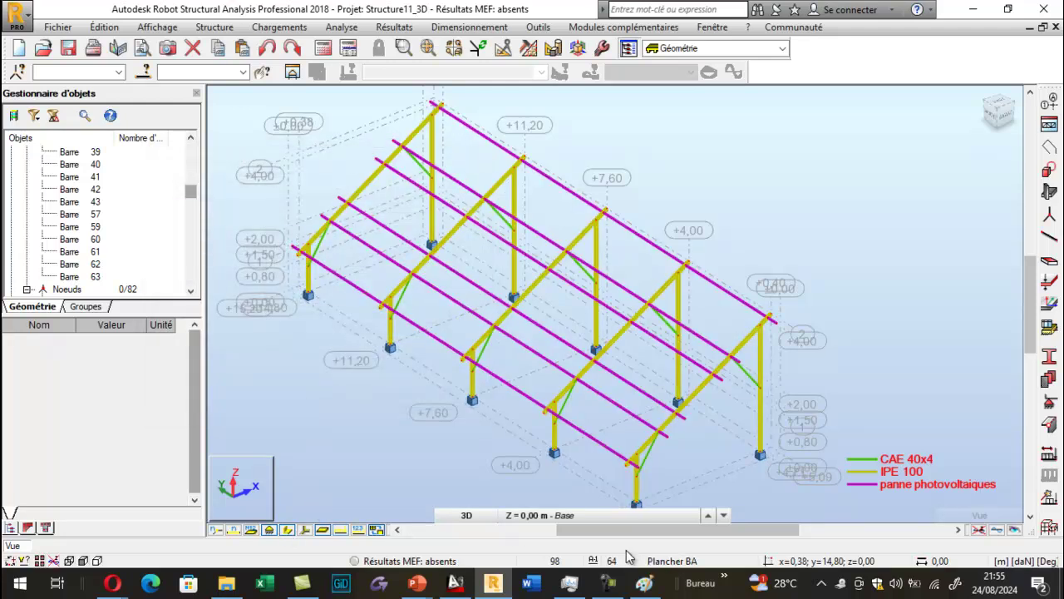
# Step: Inspect the joints of the ridge purlin and the tall post with the rafter at the +0,40 end frame
pyautogui.scroll(3, 792, 318)
pyautogui.scroll(5, 792, 319)
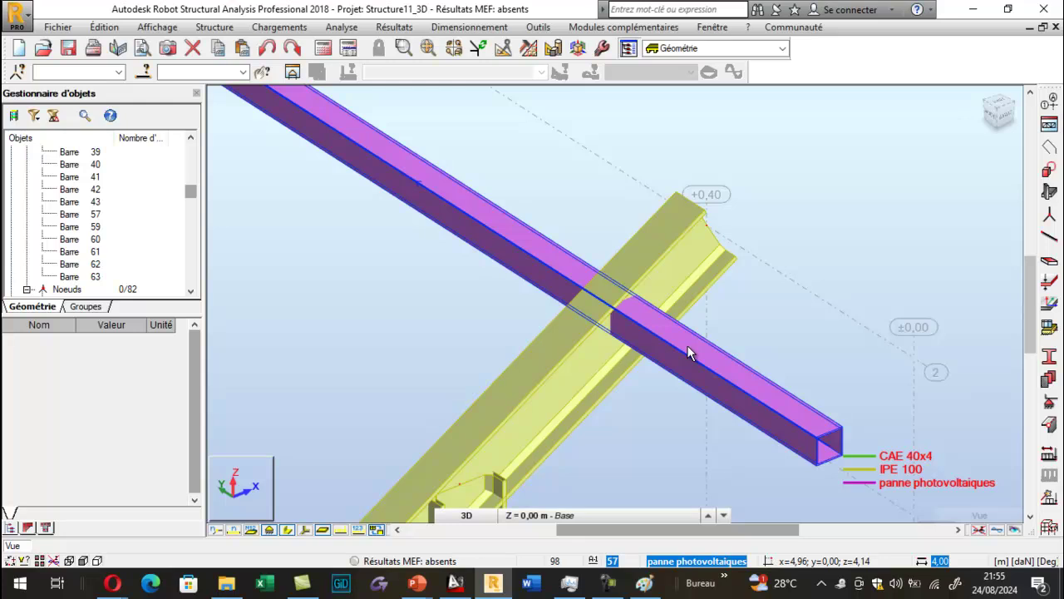
pyautogui.scroll(1, 669, 352)
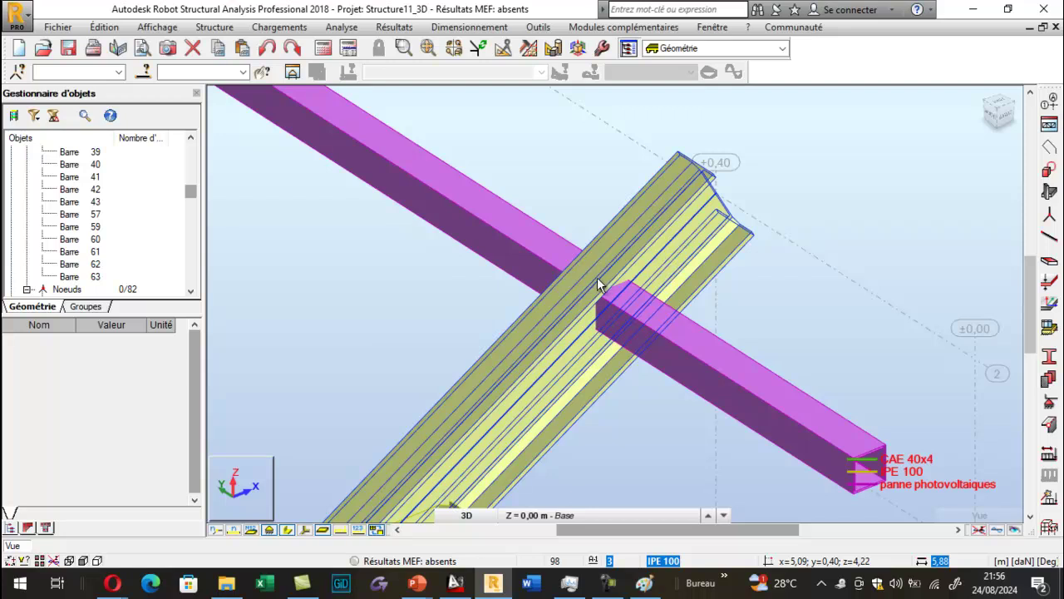
pyautogui.scroll(-5, 596, 276)
pyautogui.scroll(4, 563, 338)
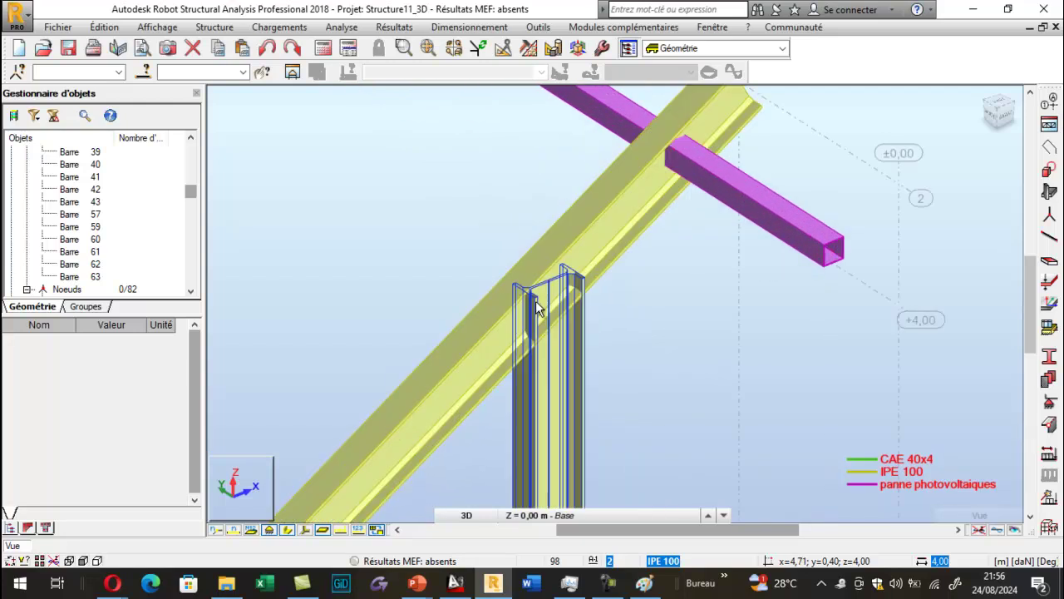
pyautogui.scroll(-3, 596, 332)
pyautogui.scroll(-5, 599, 344)
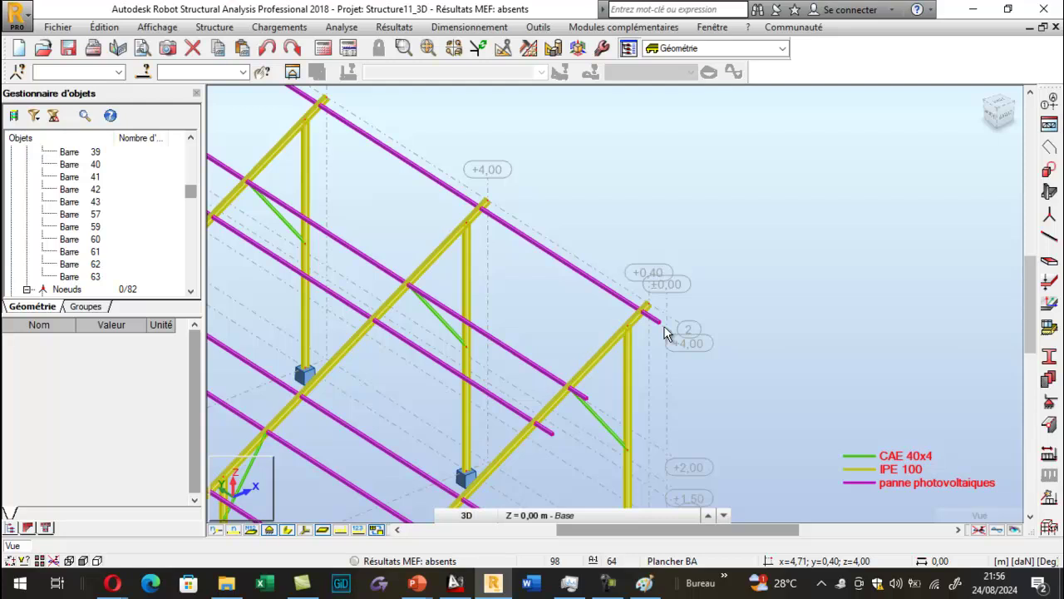
pyautogui.scroll(-1, 665, 333)
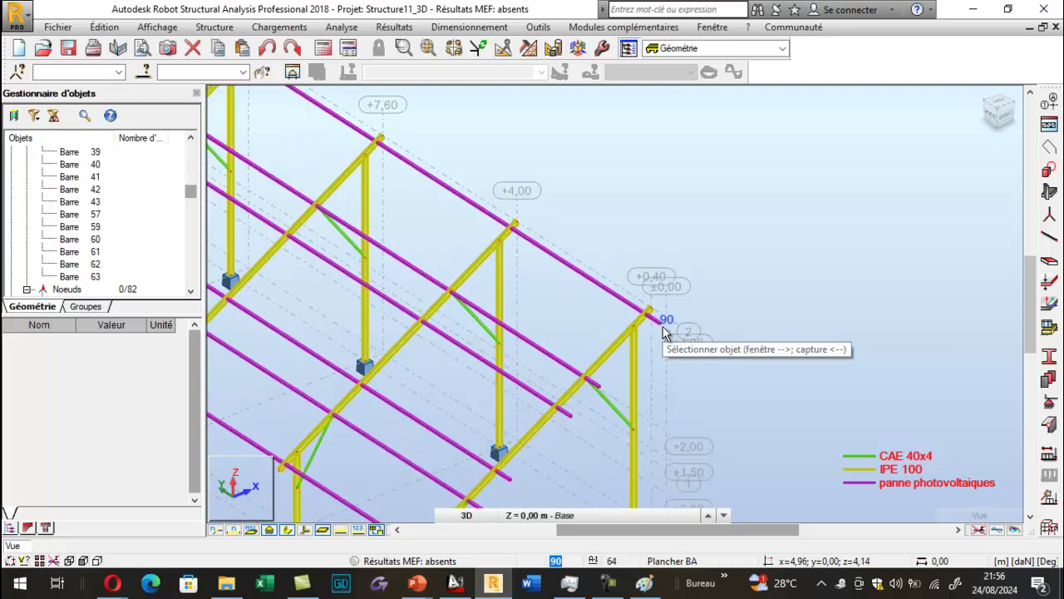
# Step: Compare how the top two purlins cross the +0,40 end rafter, including the joint where the brace meets it
pyautogui.scroll(3, 663, 332)
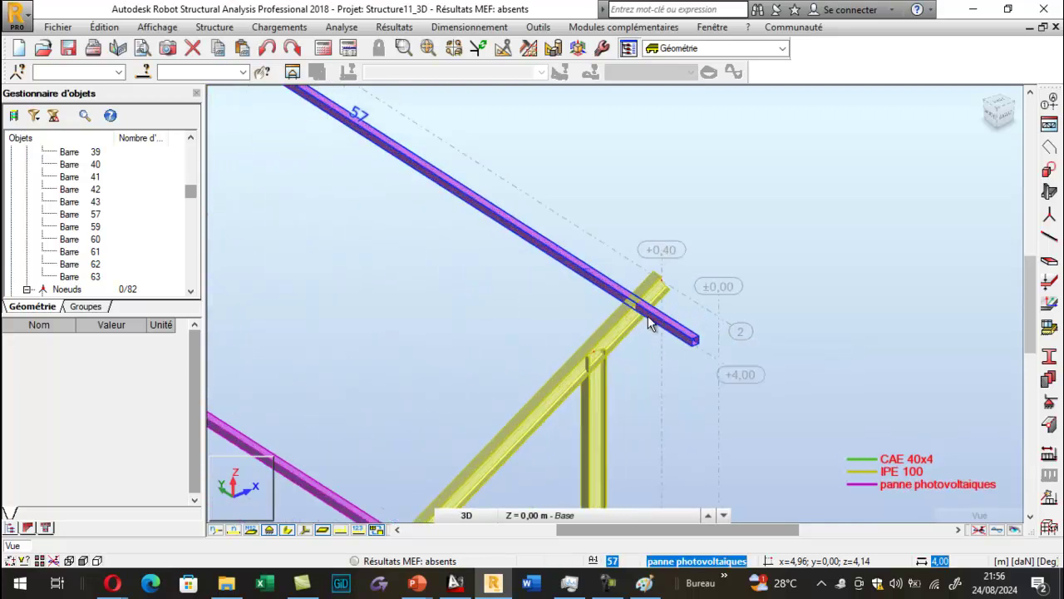
pyautogui.scroll(-4, 641, 294)
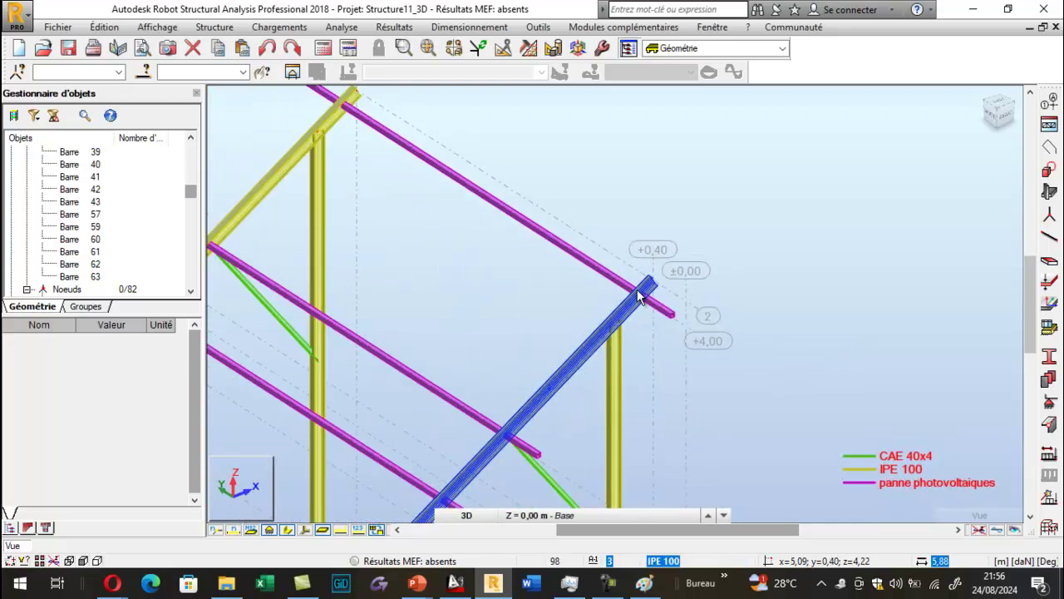
pyautogui.scroll(4, 533, 423)
pyautogui.scroll(3, 506, 373)
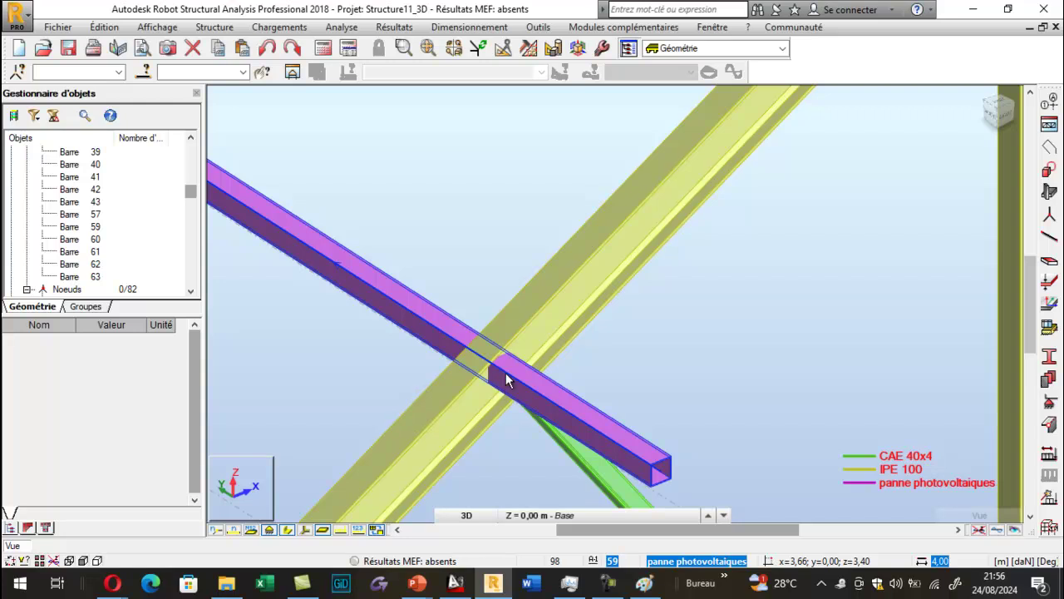
pyautogui.scroll(-2, 506, 373)
pyautogui.scroll(-4, 506, 372)
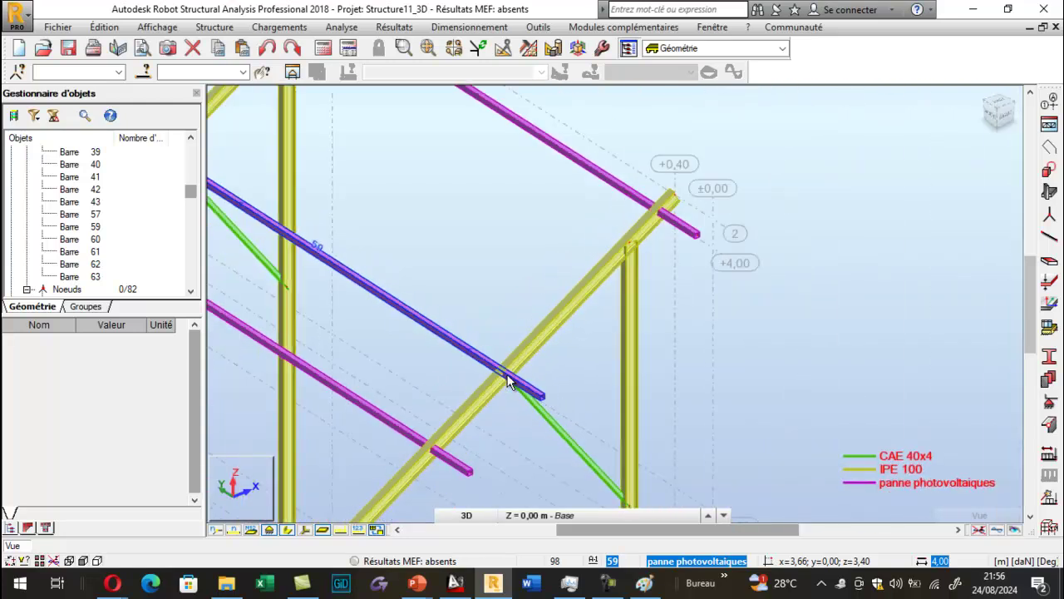
pyautogui.scroll(2, 511, 375)
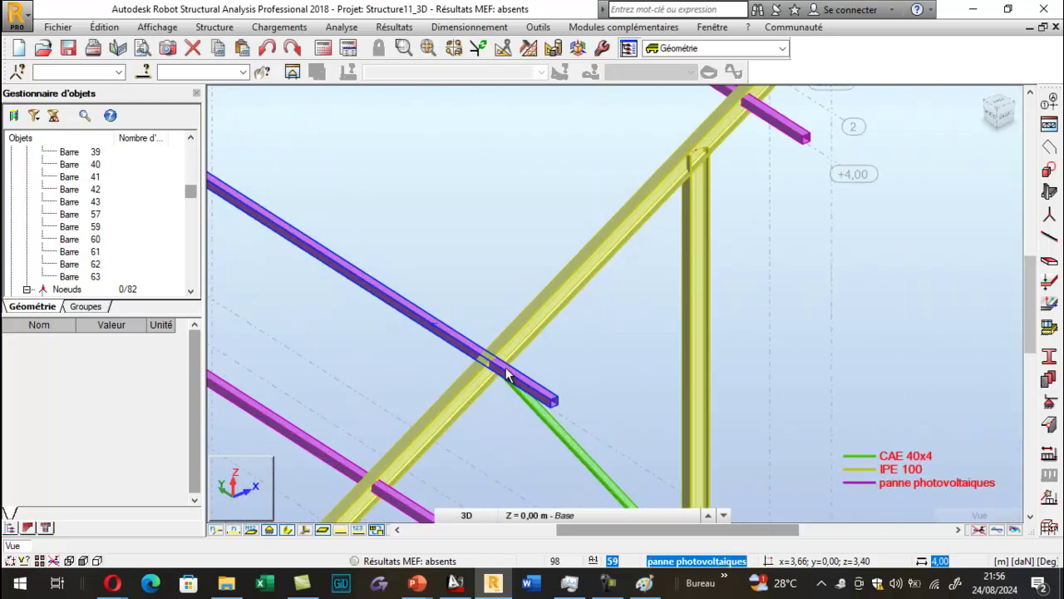
pyautogui.scroll(2, 554, 366)
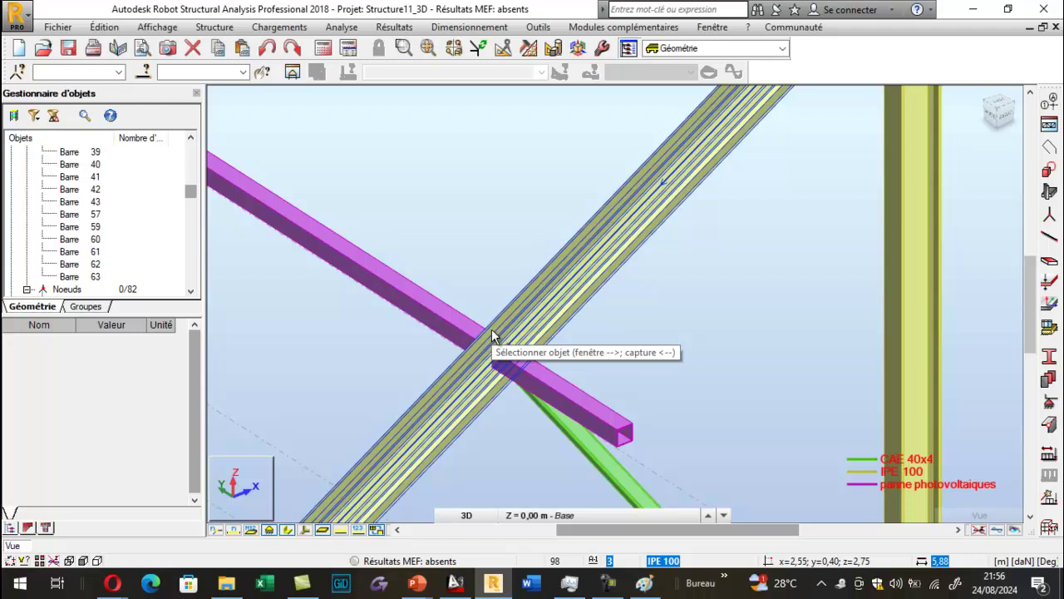
pyautogui.scroll(-5, 494, 337)
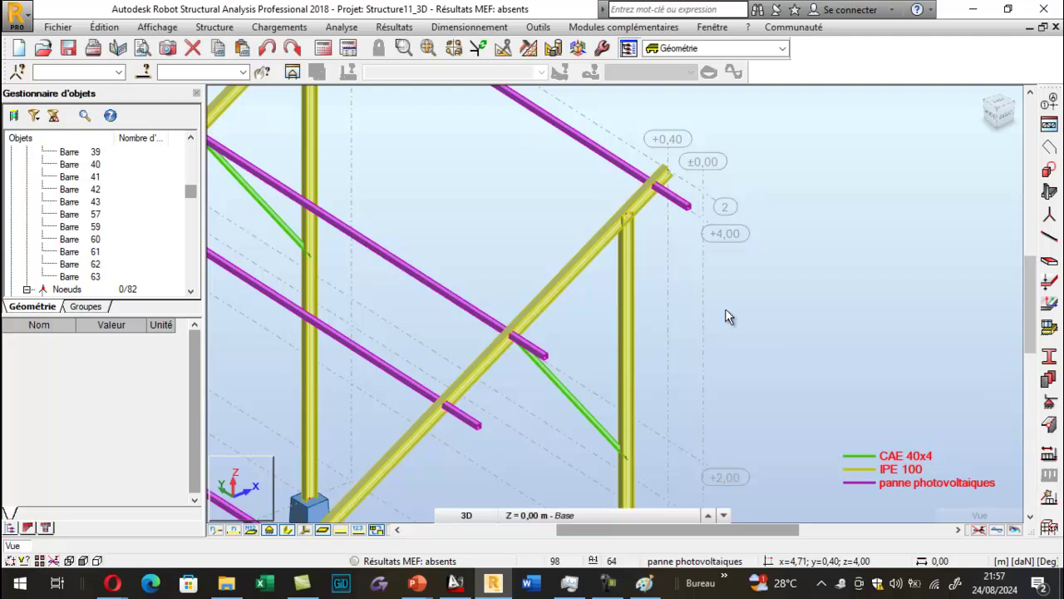
# Step: Check the tall post's connection to the +0,40 end rafter, and view the whole shelter structure
pyautogui.click(1050, 528)
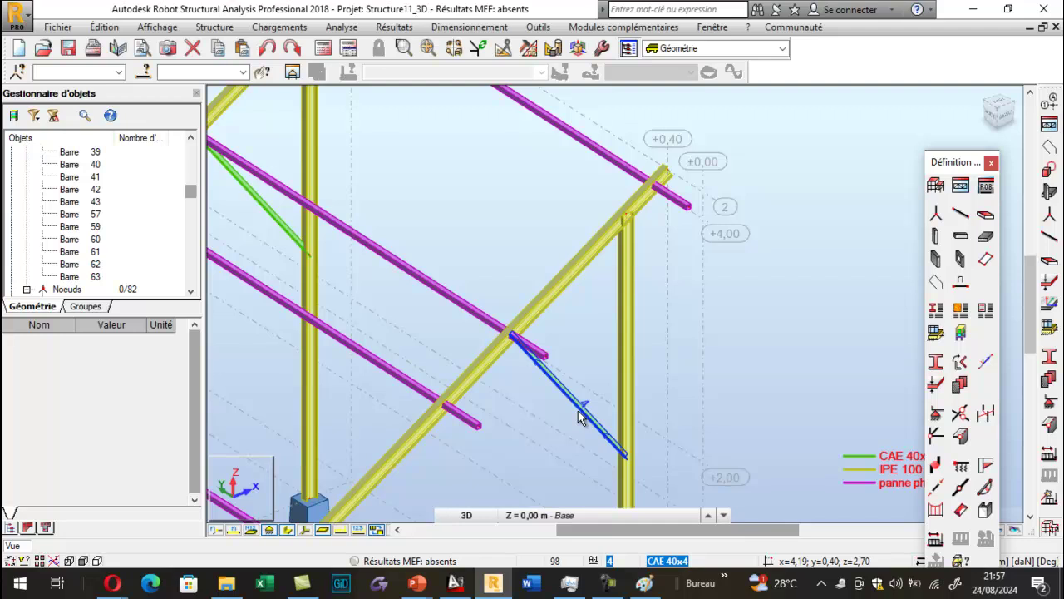
pyautogui.click(992, 163)
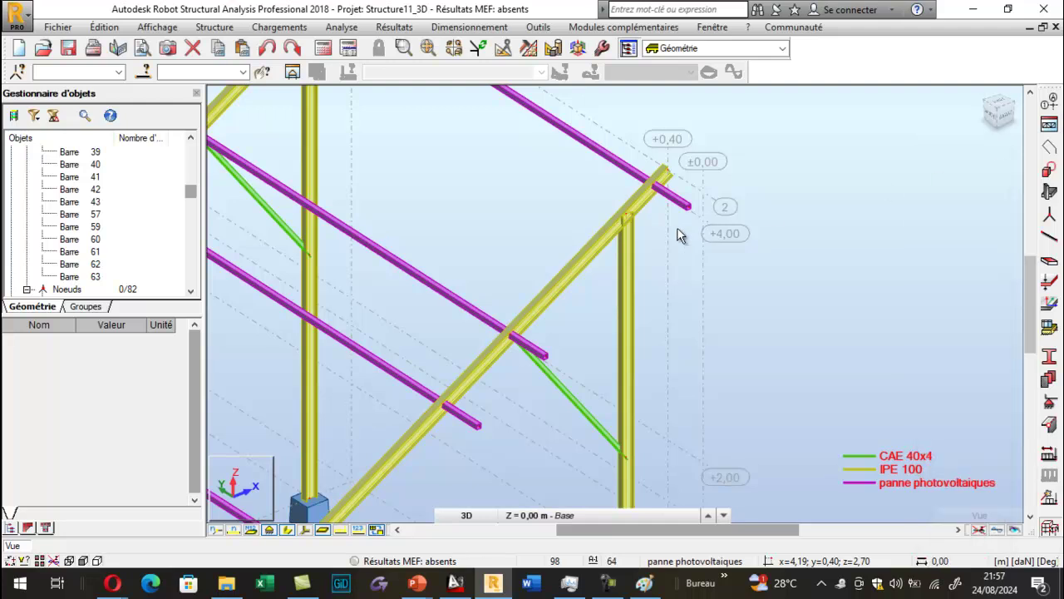
pyautogui.scroll(3, 633, 214)
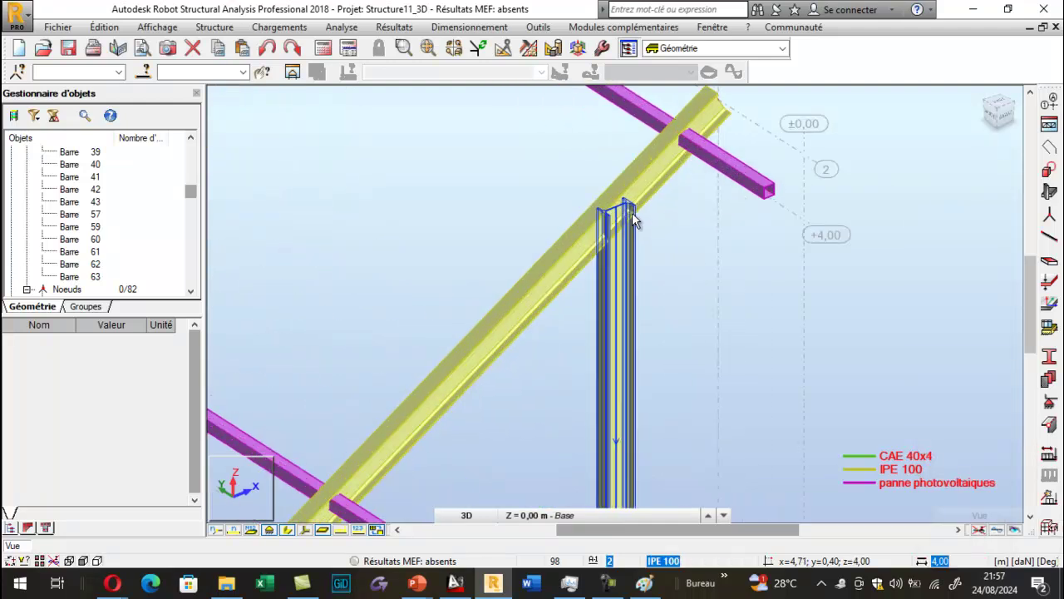
pyautogui.scroll(-3, 632, 218)
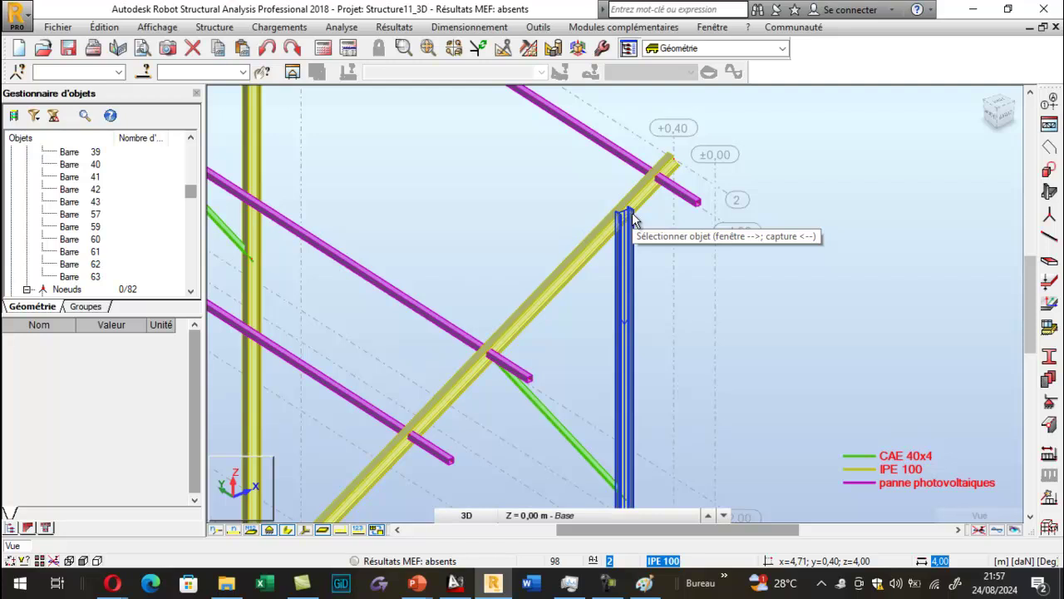
pyautogui.scroll(-5, 671, 251)
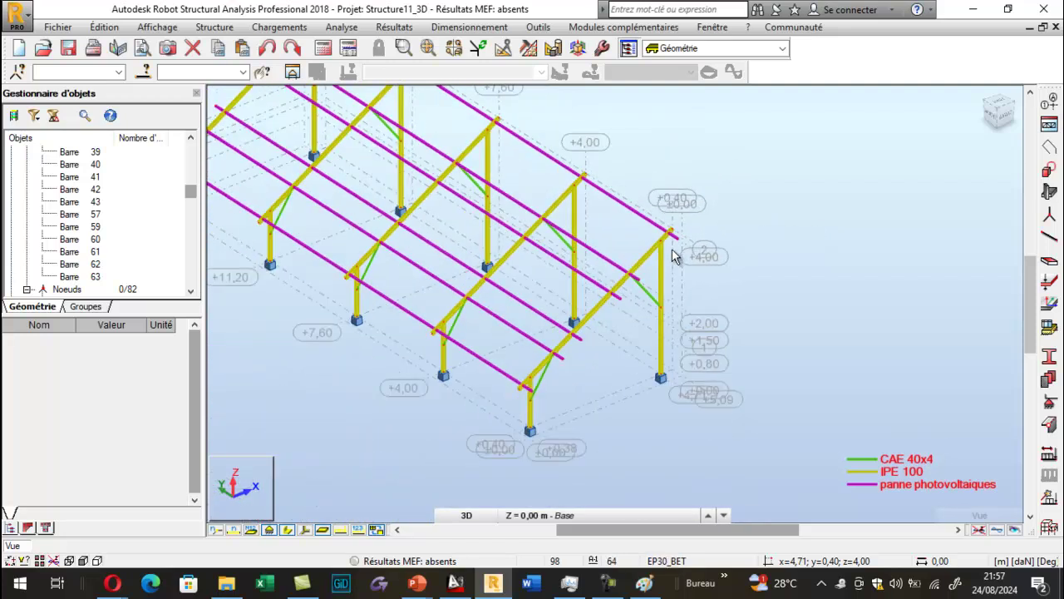
pyautogui.scroll(3, 511, 193)
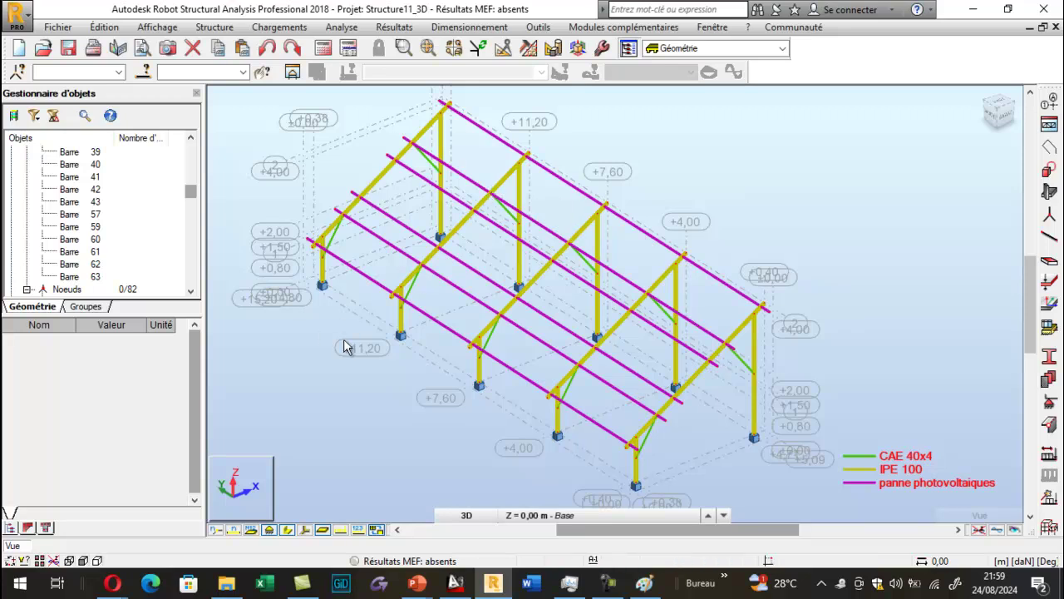
# Step: Switch to the Google Meet call in the Opera browser and look through the list of meeting participants
pyautogui.moveTo(112, 582)
pyautogui.click(104, 541)
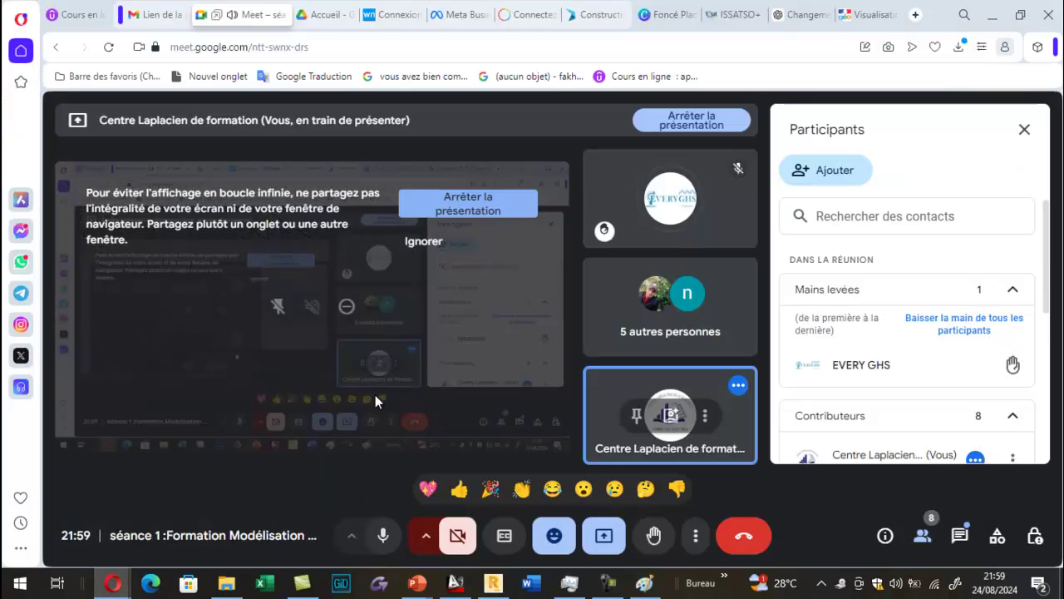
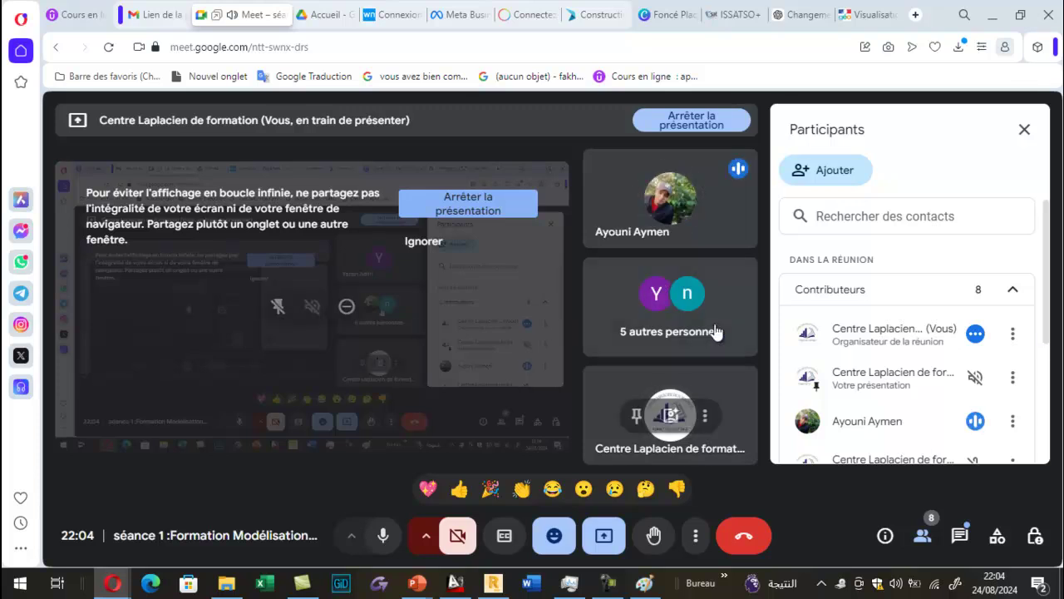
pyautogui.scroll(-1, 883, 370)
pyautogui.scroll(-3, 884, 371)
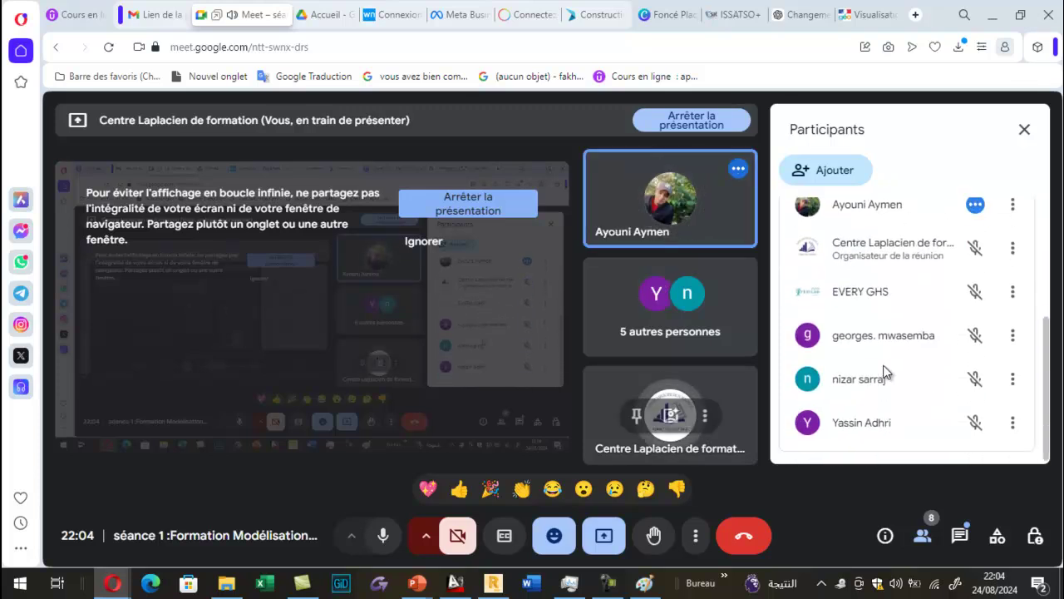
pyautogui.scroll(5, 884, 370)
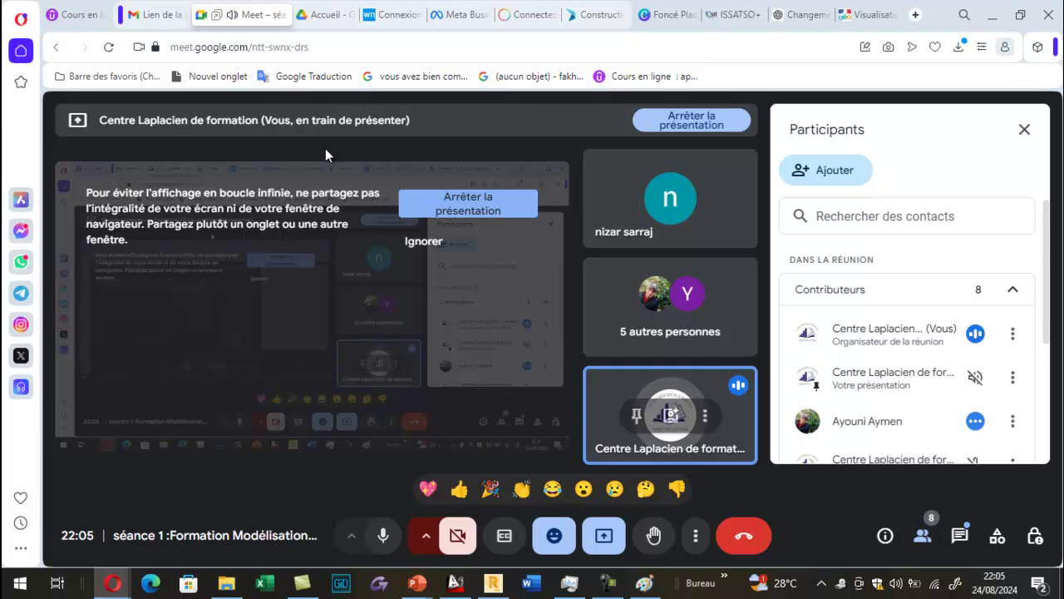
pyautogui.click(608, 582)
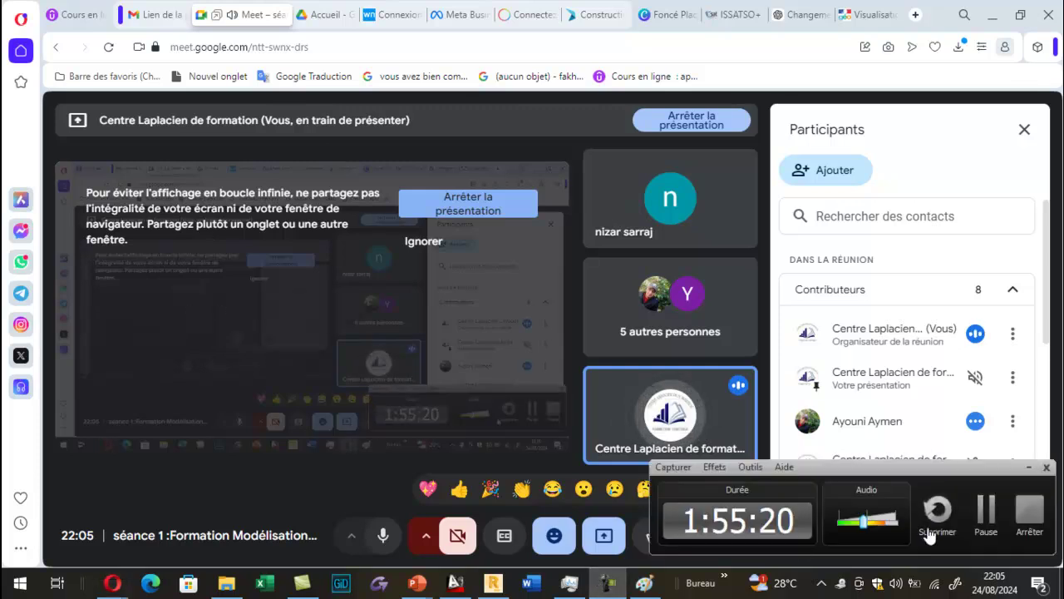